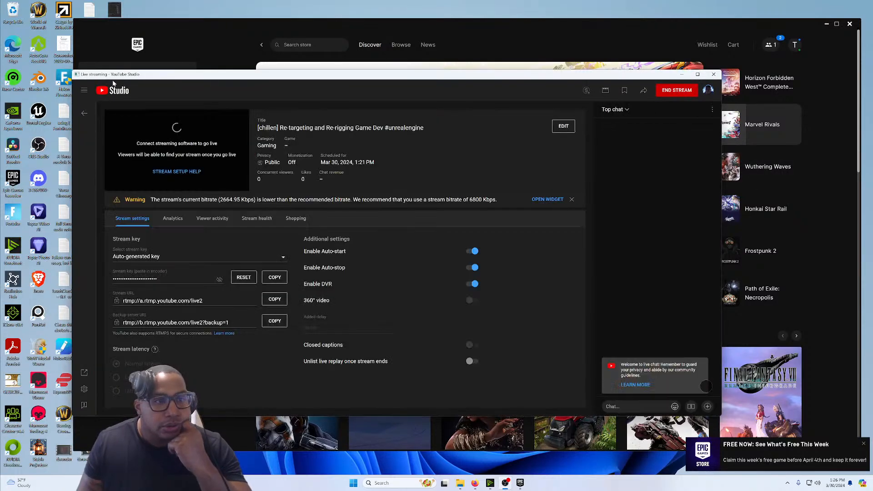
# Move the live-stream window out of the way, dismiss the startup news and open the WestFallzz project.
pyautogui.moveTo(163, 76); pyautogui.dragTo(0, 136)
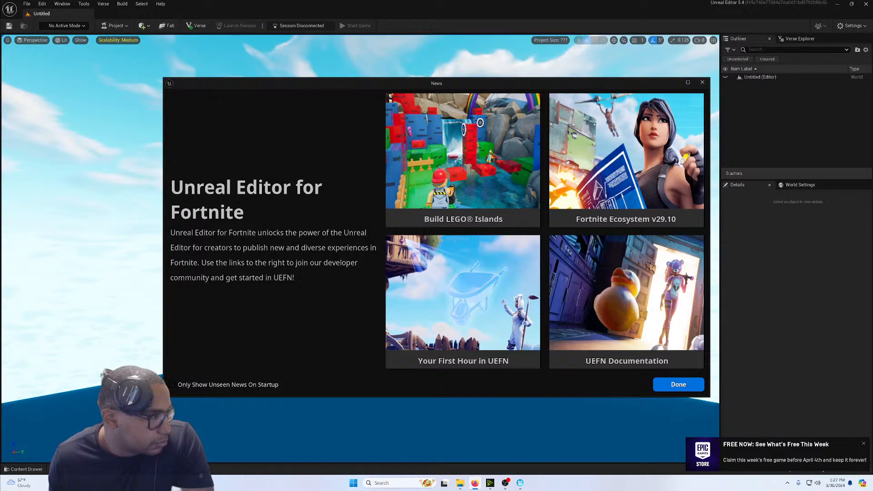
pyautogui.click(680, 385)
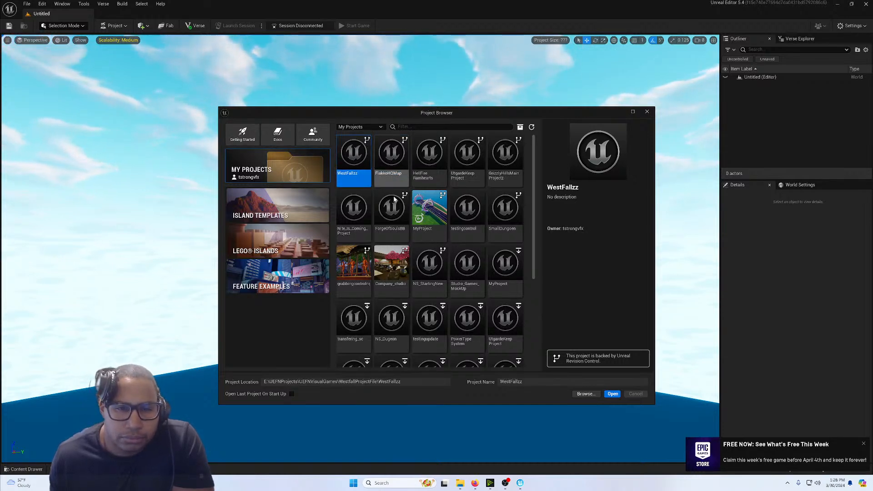
pyautogui.click(611, 394)
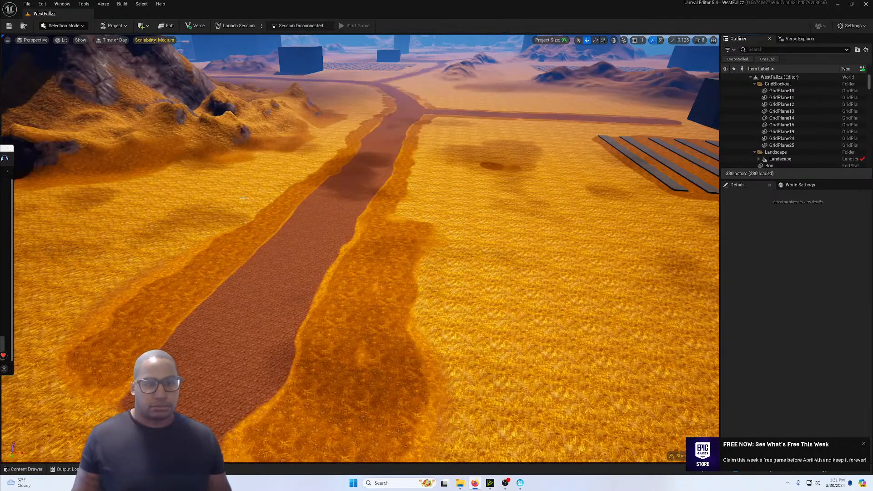
# Launch a live Fortnite session for the WestFallzz level.
pyautogui.moveTo(359, 248); pyautogui.dragTo(360, 182, button='right')
pyautogui.press('s')
pyautogui.moveTo(202, 89); pyautogui.dragTo(255, 89, button='right')
pyautogui.press('w')
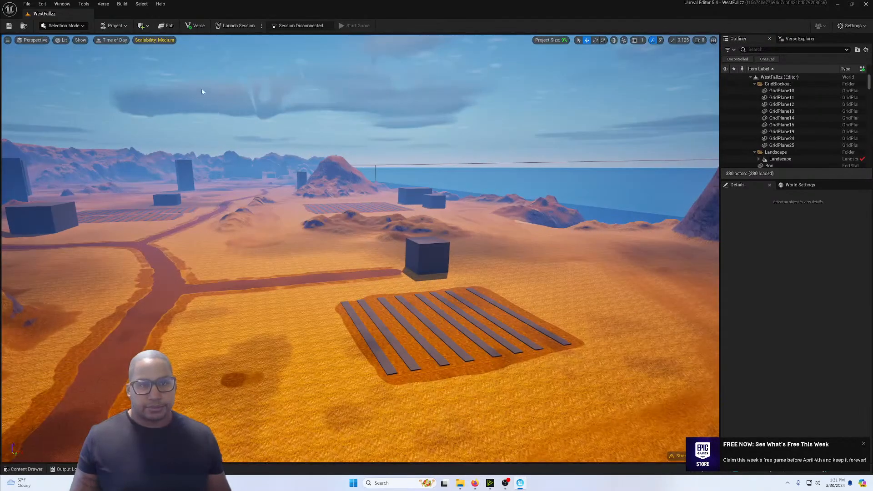
pyautogui.click(236, 26)
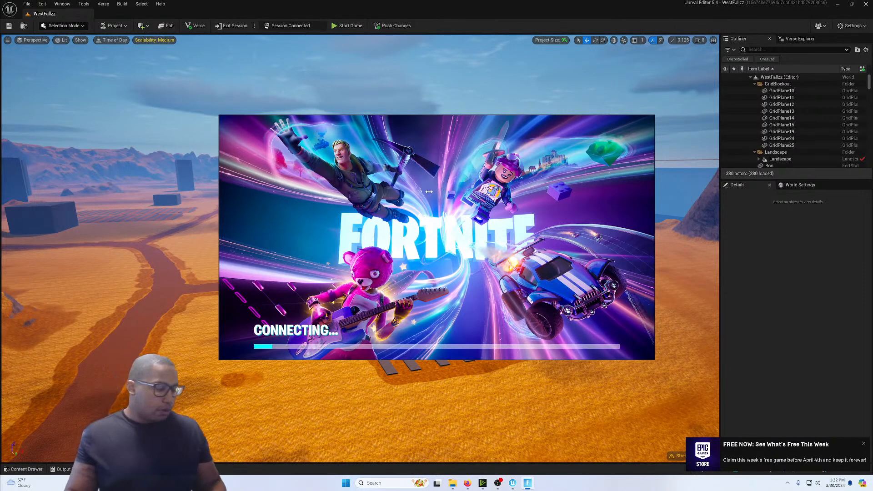
pyautogui.press('super')
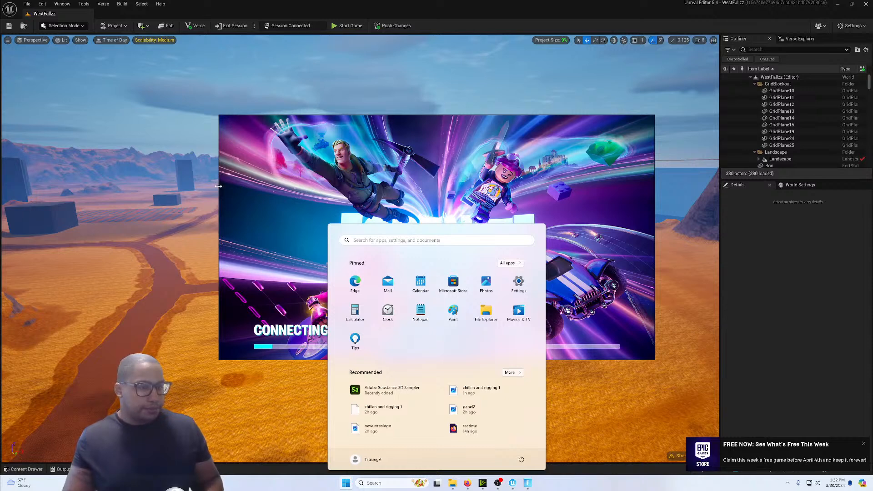
pyautogui.press('super')
pyautogui.press('super')
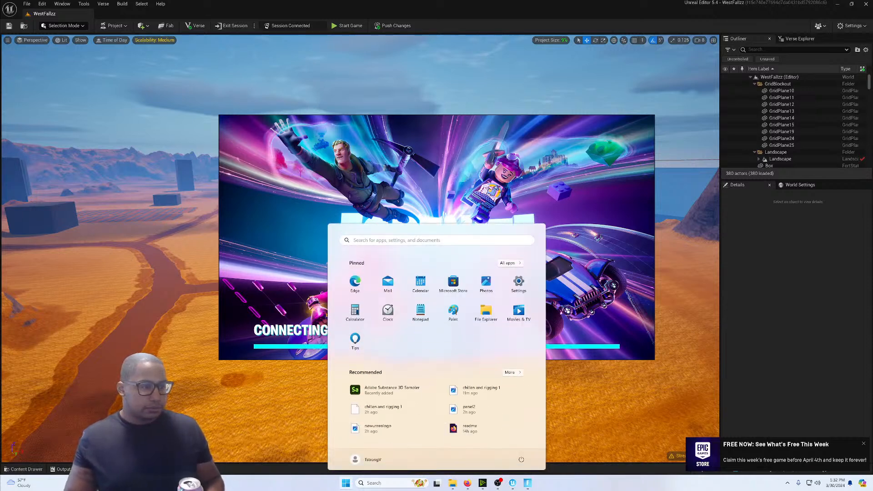
pyautogui.press('super')
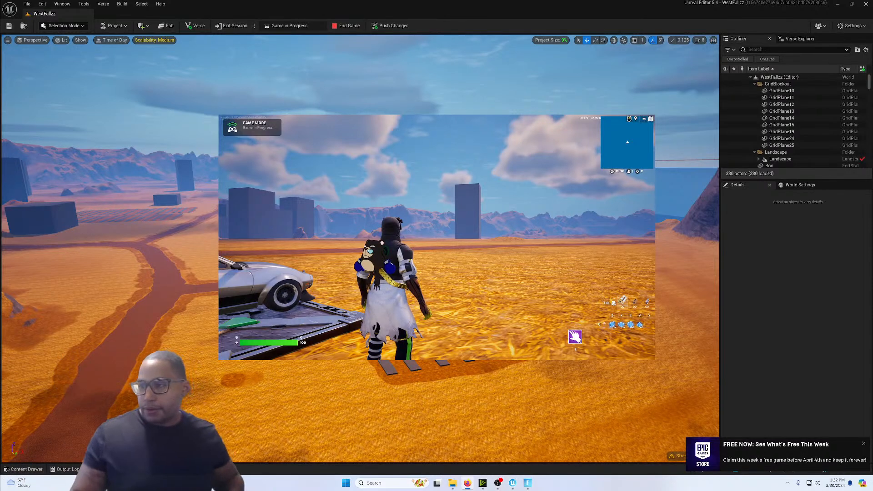
# Release the pointer from the running game, maximize its window and return control to the character.
pyautogui.click(391, 117)
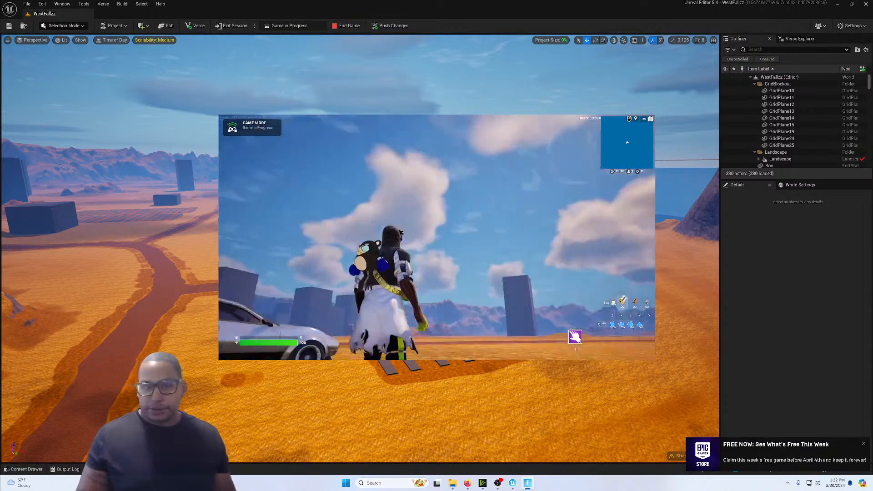
pyautogui.press('super')
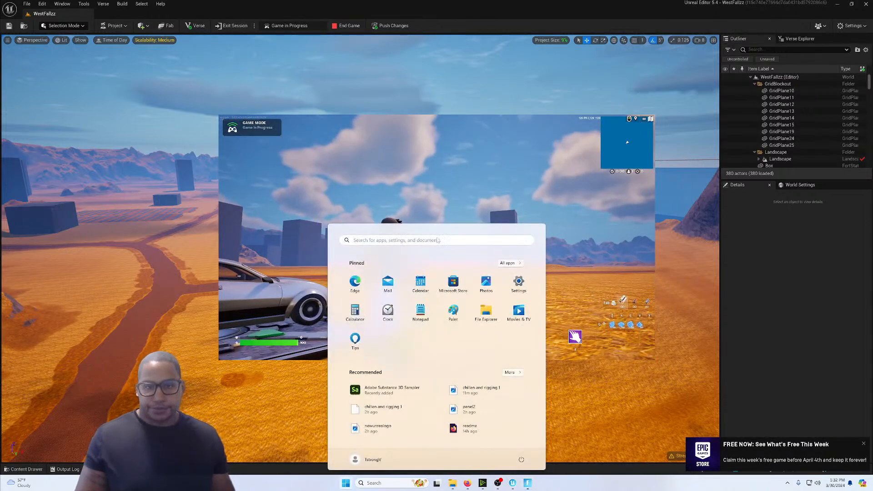
pyautogui.press('super')
pyautogui.moveTo(383, 110); pyautogui.dragTo(345, 3)
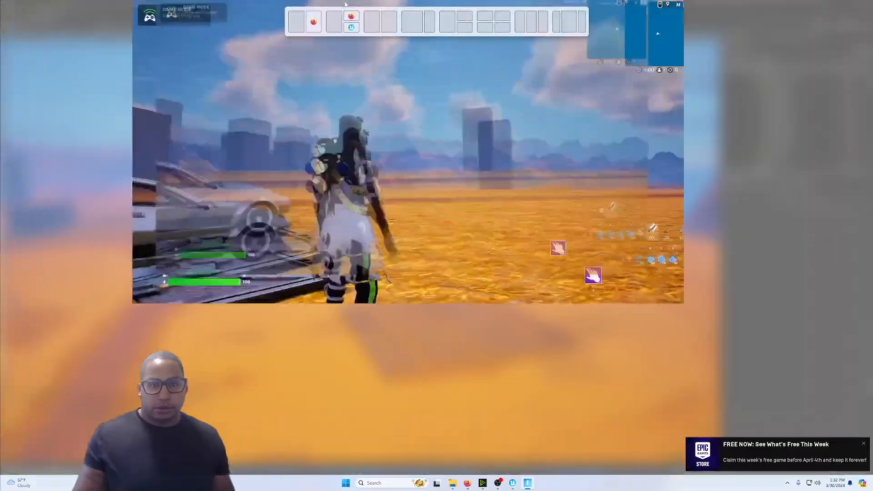
pyautogui.click(362, 214)
# Playtest the spawn area by getting in and out of the car, collecting the nearby items and re-entering the car.
pyautogui.press('w')
pyautogui.press('e')
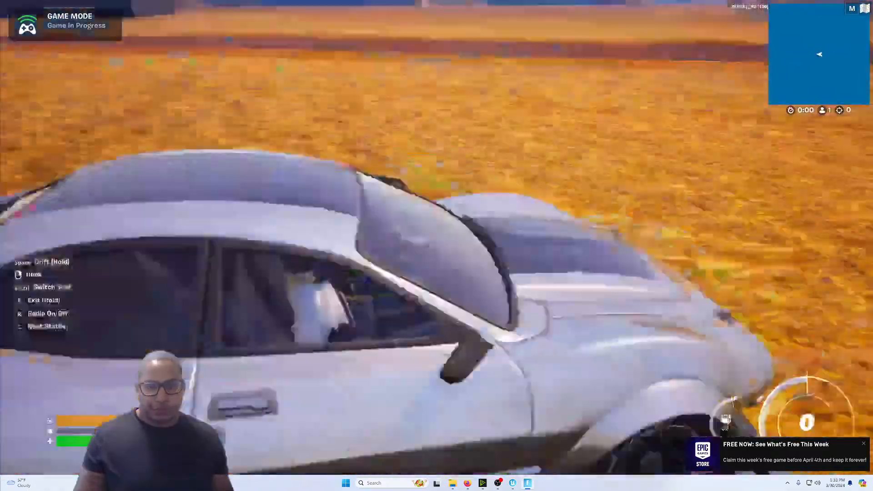
pyautogui.press('e')
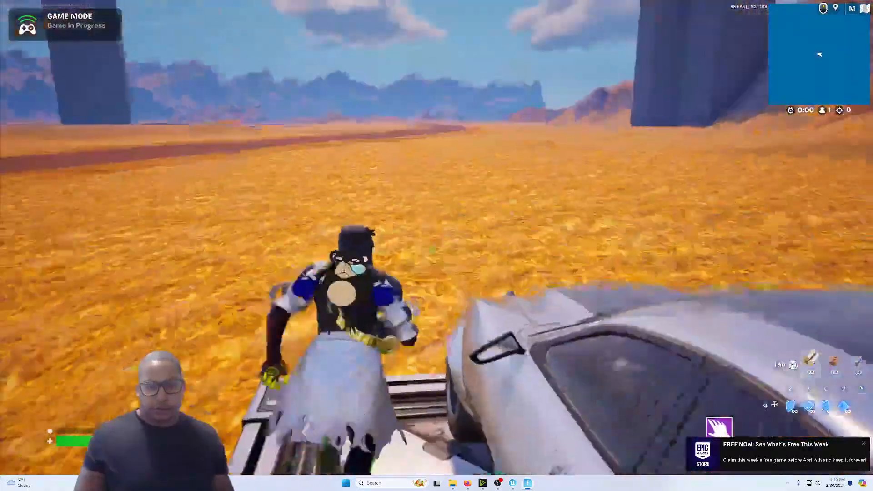
pyautogui.press('w')
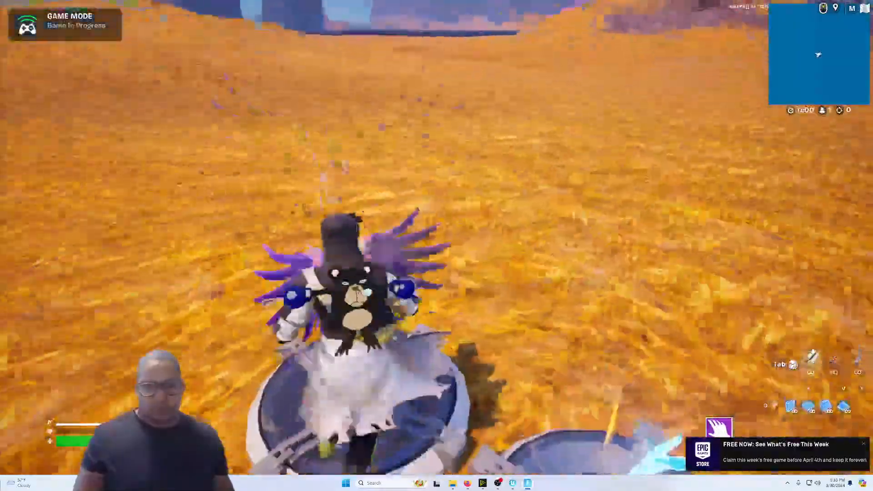
pyautogui.press('w')
pyautogui.press('e')
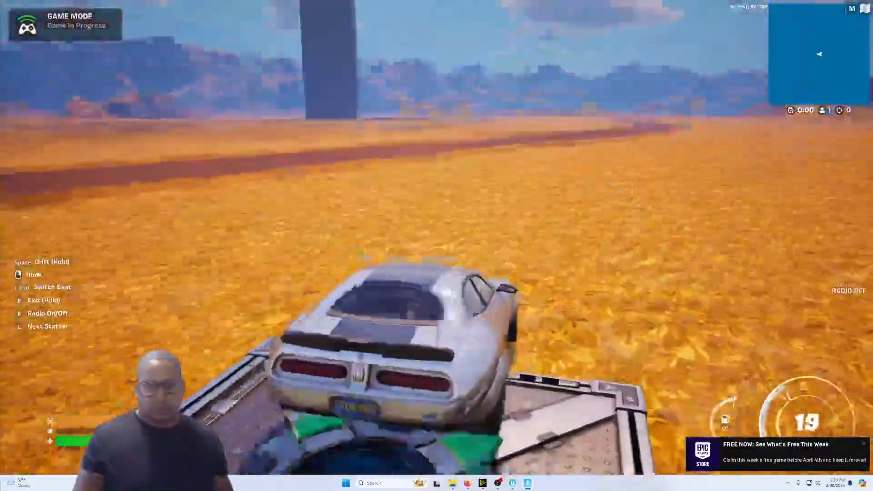
# Drive the car across the desert towards the tall blockout buildings beside the mountain.
pyautogui.press('w')
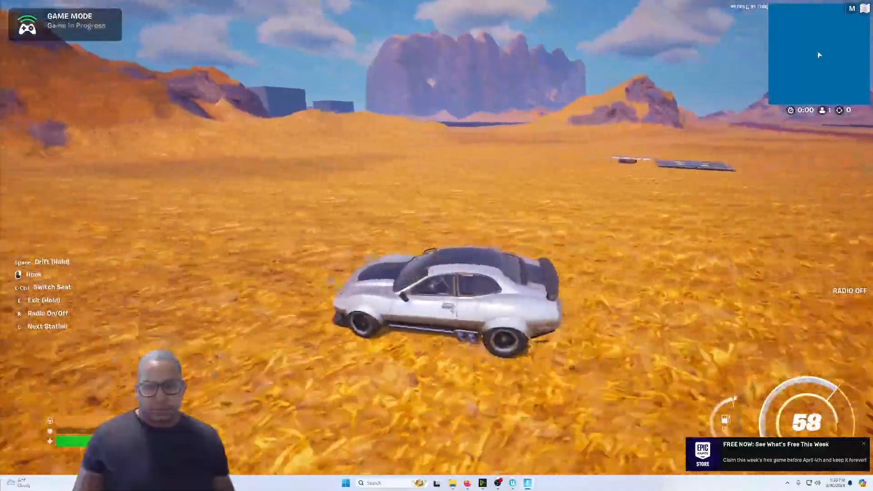
pyautogui.press('w')
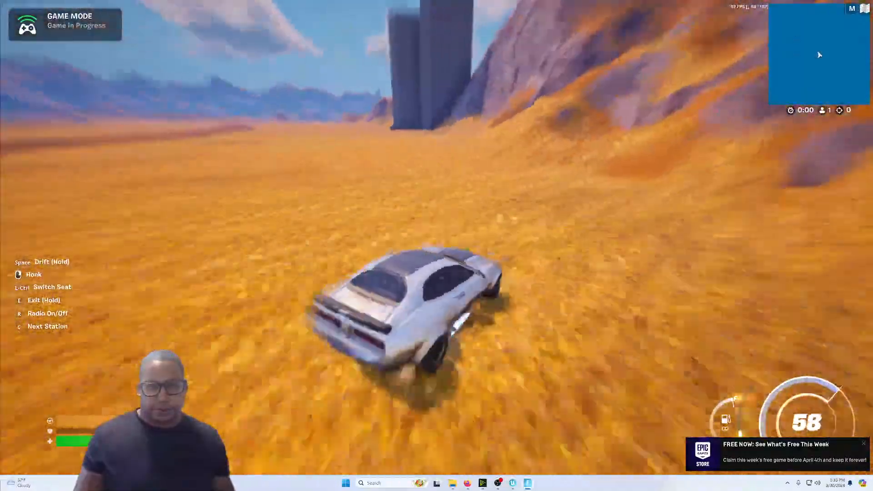
pyautogui.press('w')
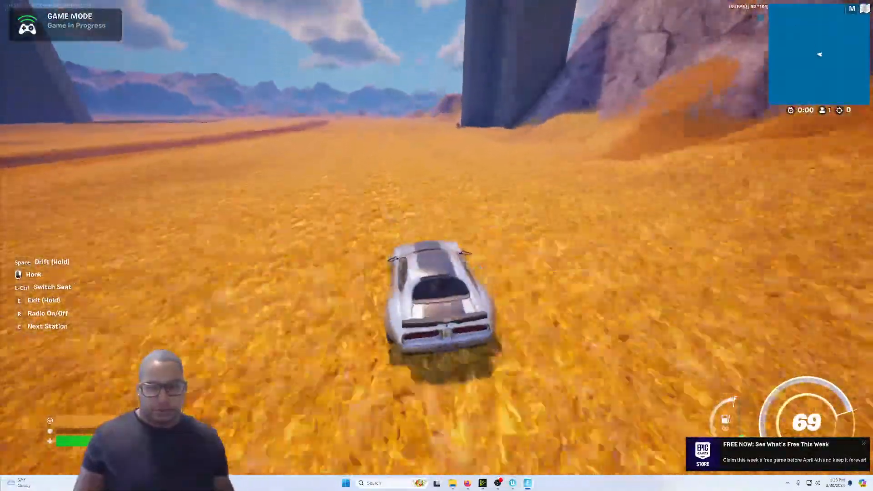
pyautogui.press('w')
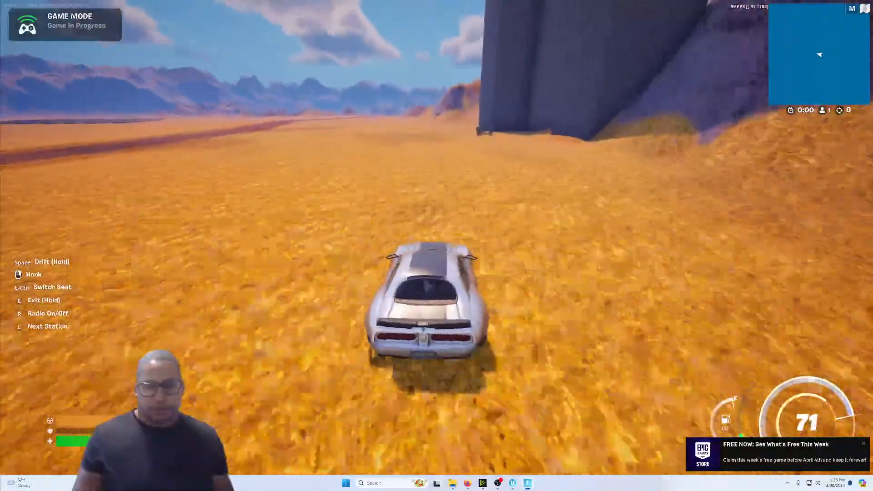
# Leave the car, equip the Thunderbolt of Zeus and approach the group of creatures near the tall blocks.
pyautogui.press('e')
pyautogui.press('w')
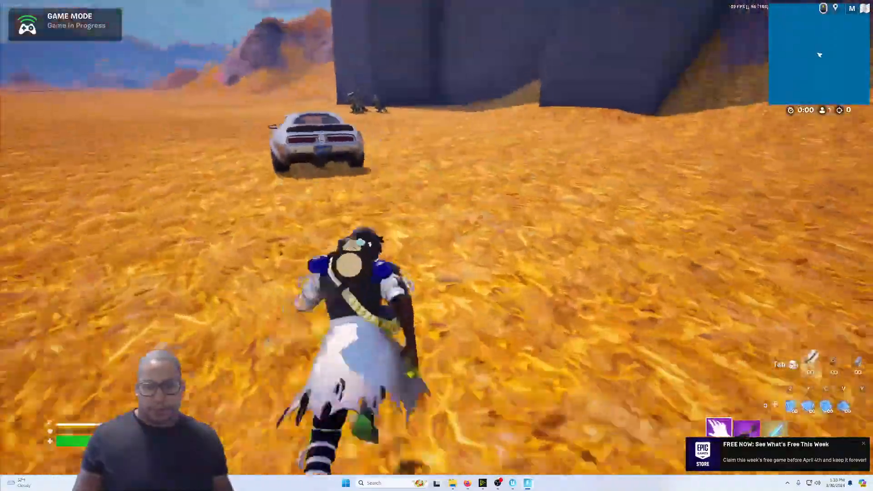
pyautogui.press('w')
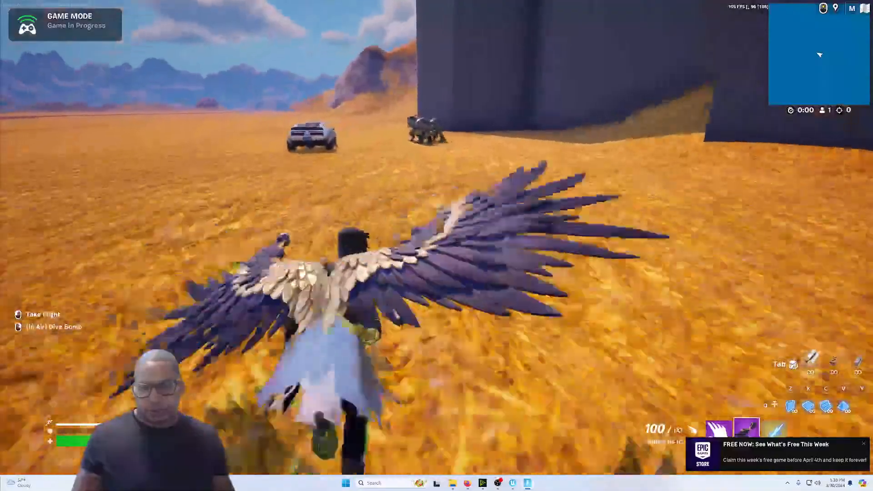
pyautogui.press('w')
pyautogui.press('3')
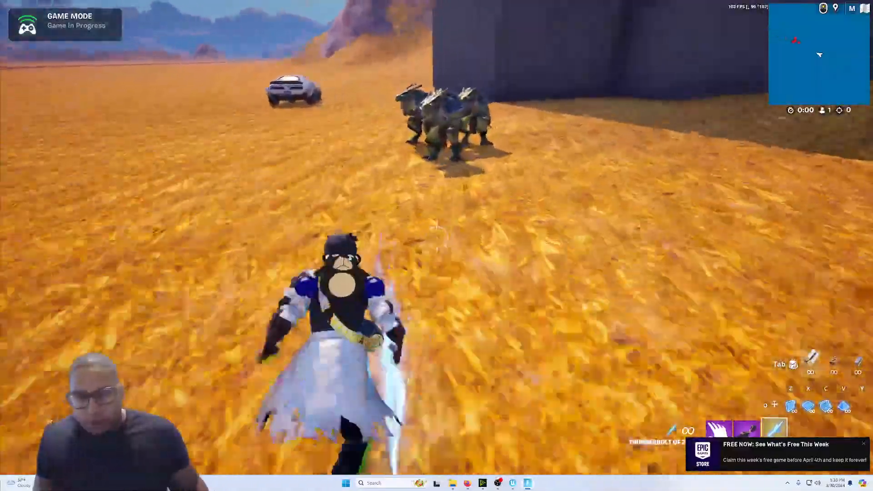
pyautogui.press('w')
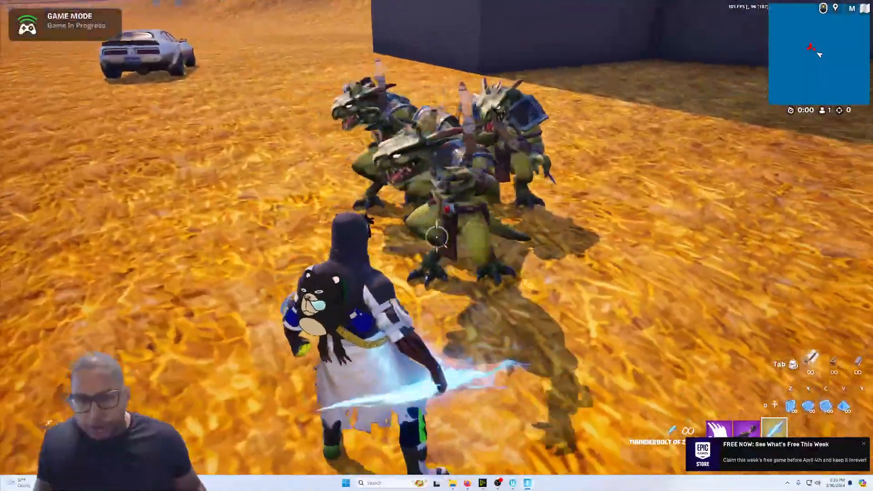
pyautogui.press('w')
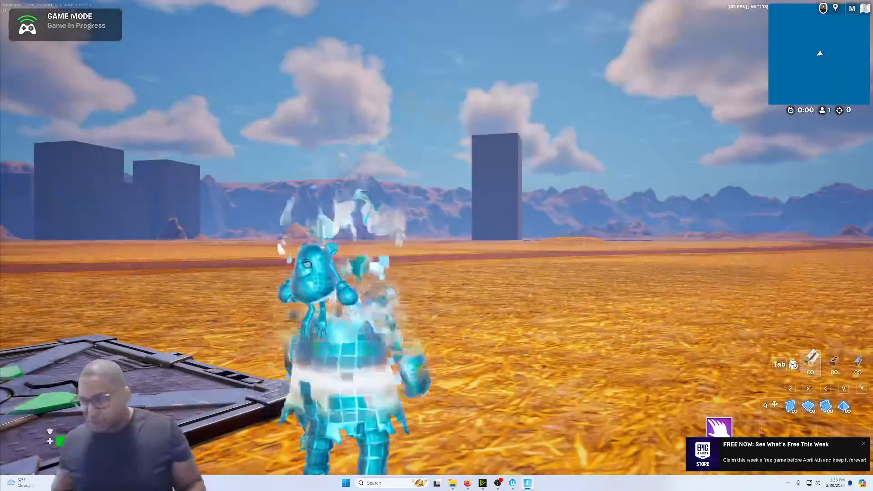
# Collect the items beside the spawn pad again and test the Thunderbolt of Zeus on the open desert.
pyautogui.press('w')
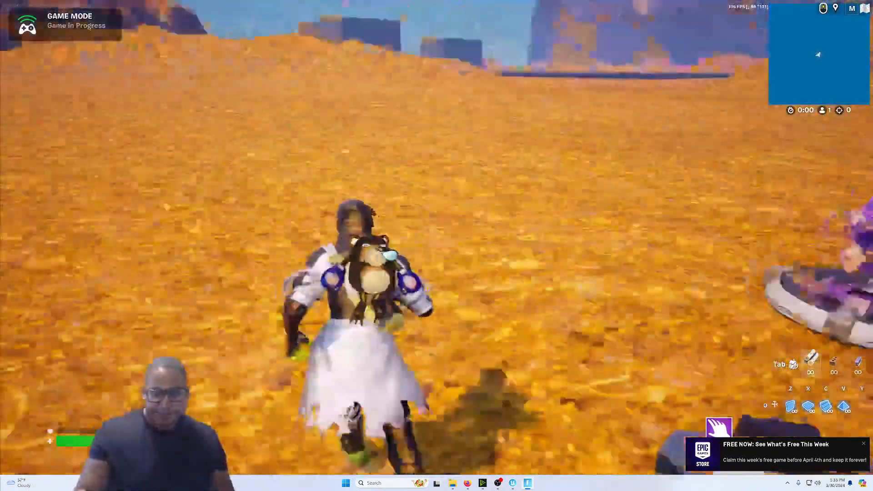
pyautogui.press('w')
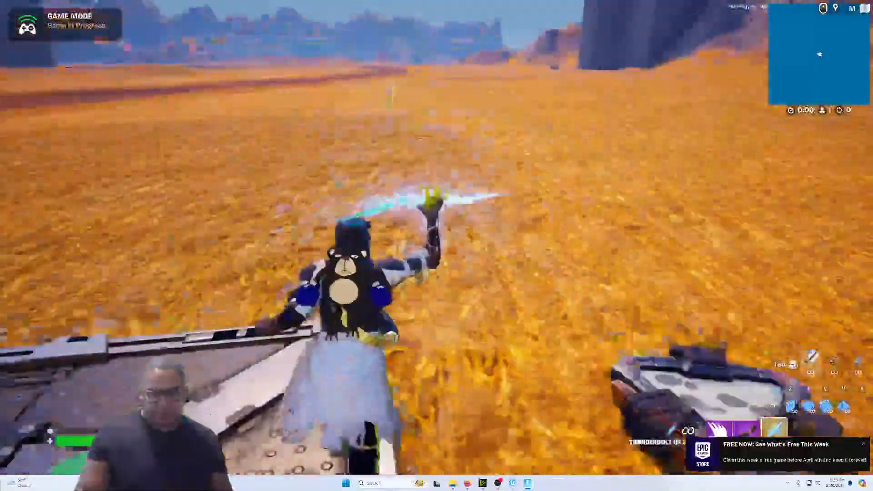
pyautogui.scroll(1, 437, 238)
pyautogui.click(437, 237)
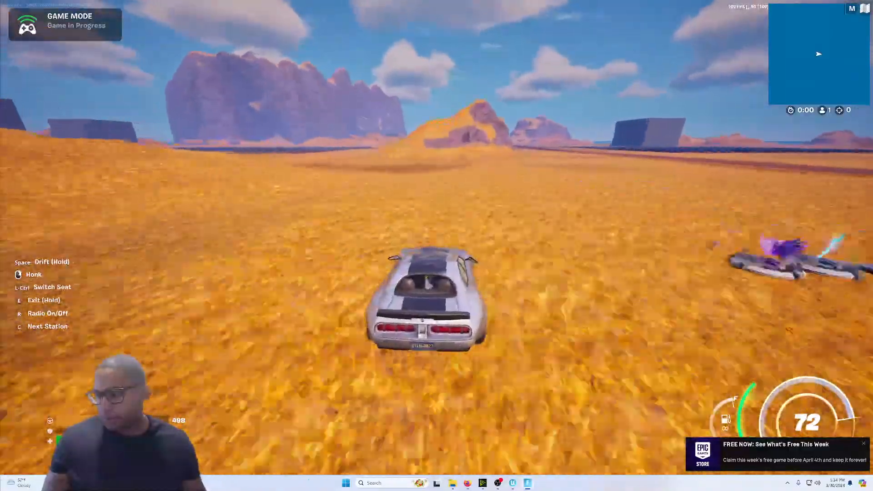
# Drive the car across the desert alongside the grid-plane field and past the large blockout cubes.
pyautogui.press('a')
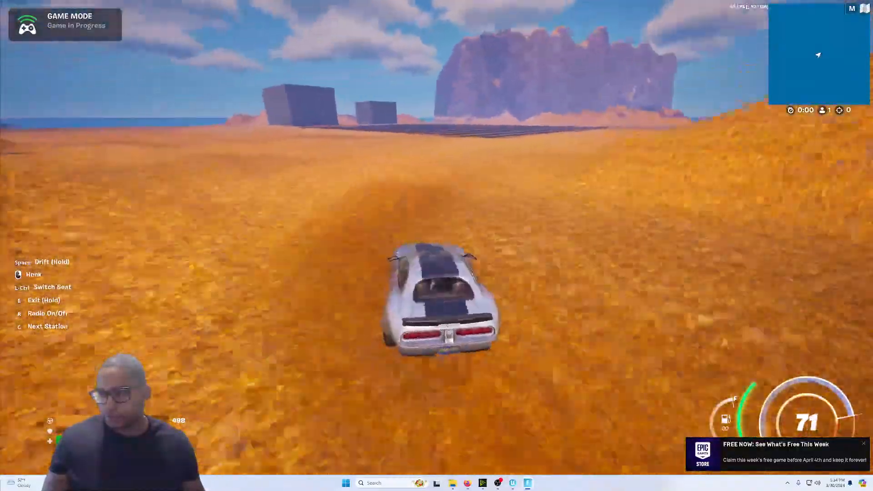
pyautogui.press('a')
pyautogui.press('a')
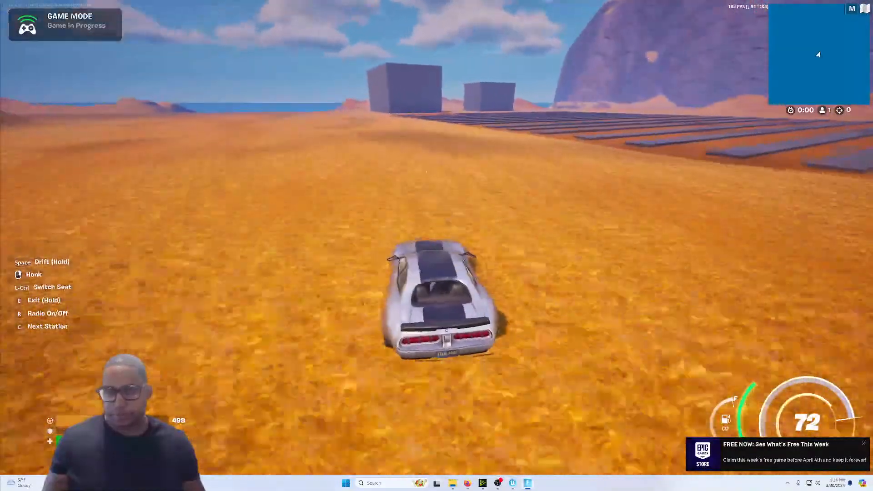
pyautogui.press('a')
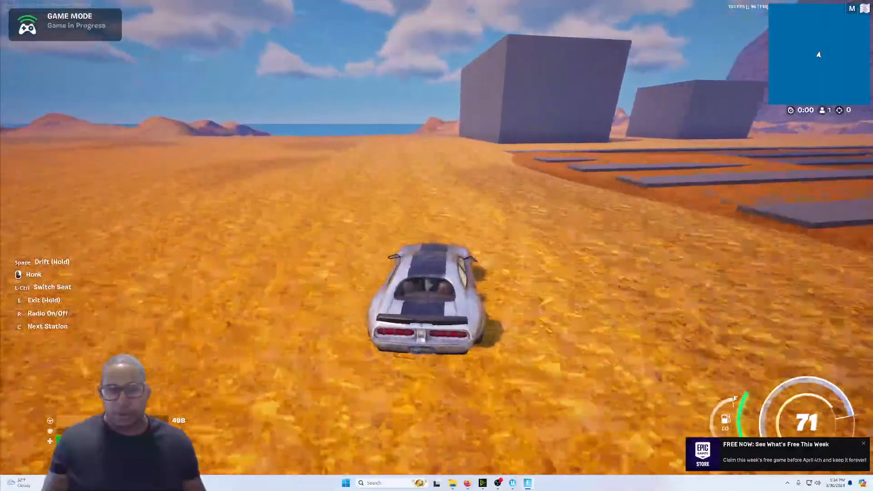
pyautogui.press('d')
pyautogui.press('d')
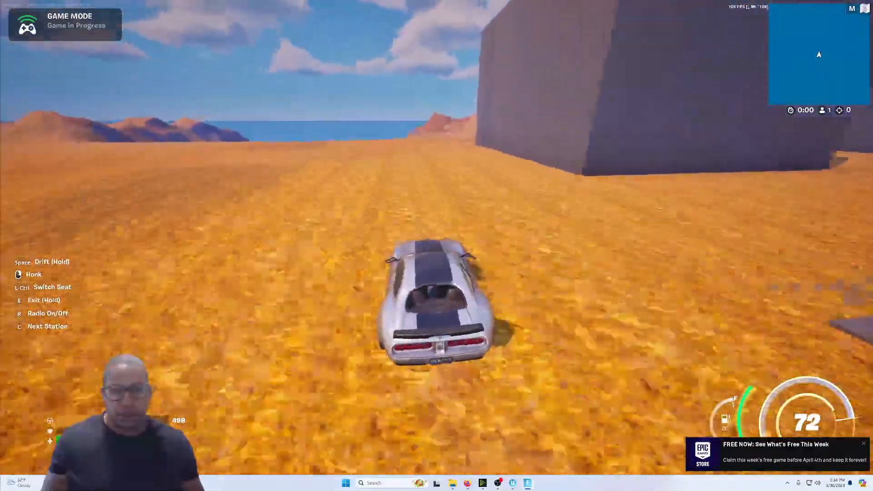
# Drive through the valley between the hills to the coast and follow the shoreline to examine the terrain.
pyautogui.press('d')
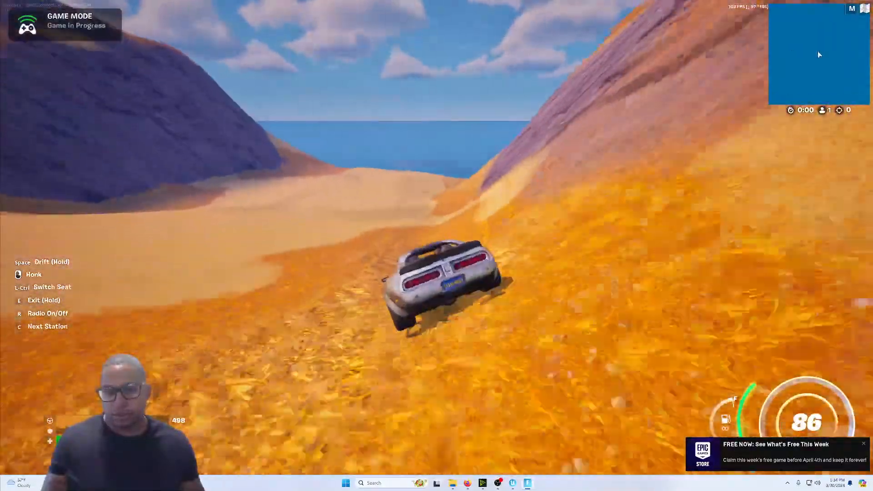
pyautogui.press('d')
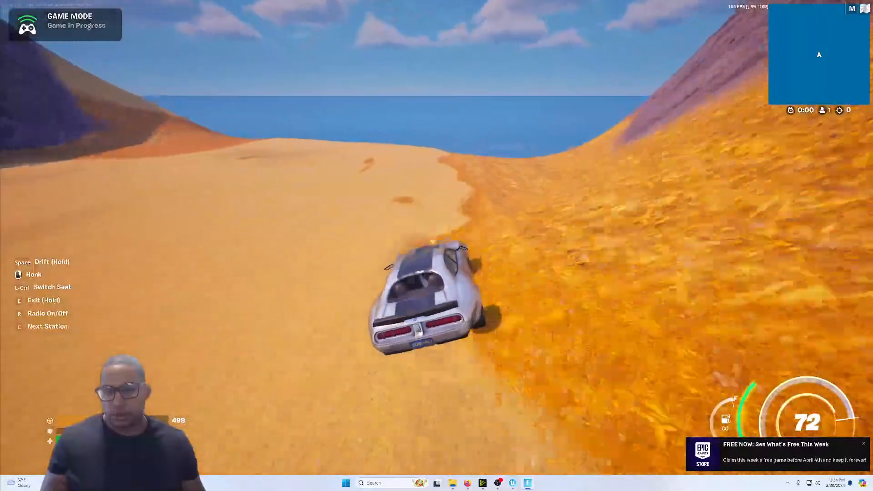
pyautogui.press('d')
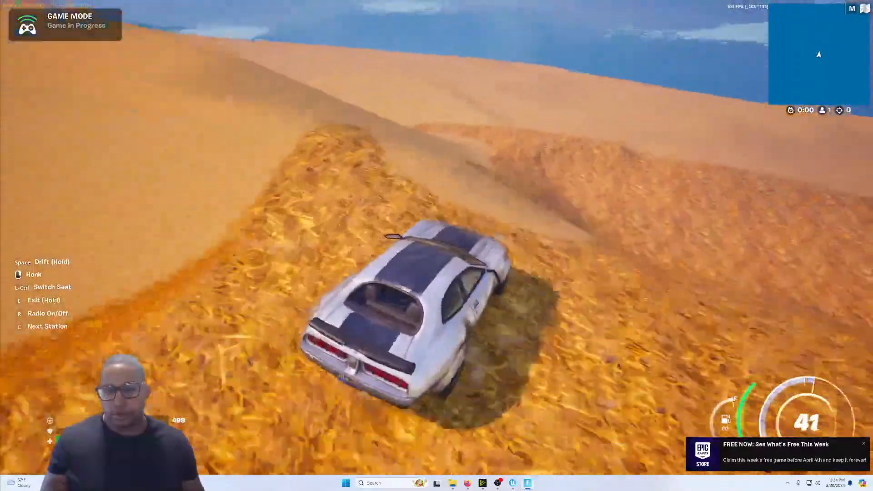
pyautogui.press('w')
pyautogui.press('d')
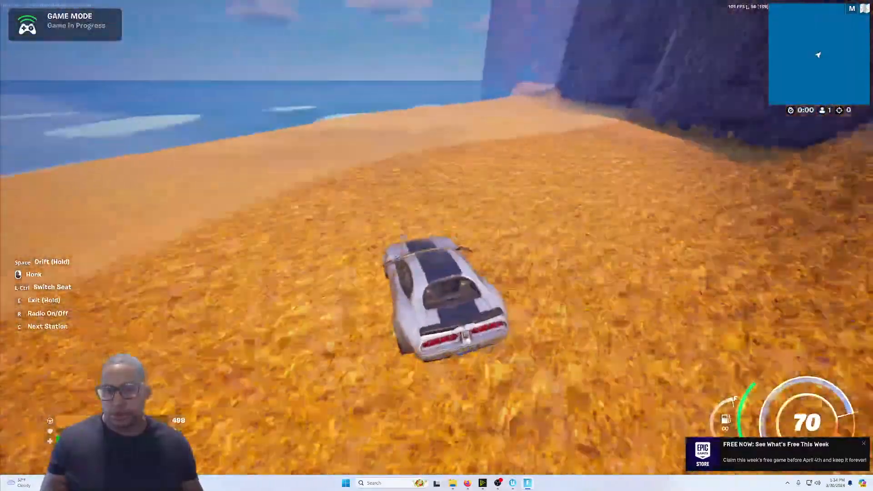
# Drive the car along the shoreline beside the tall cliffs to examine the coastal terrain.
pyautogui.press('w')
pyautogui.press('shift')
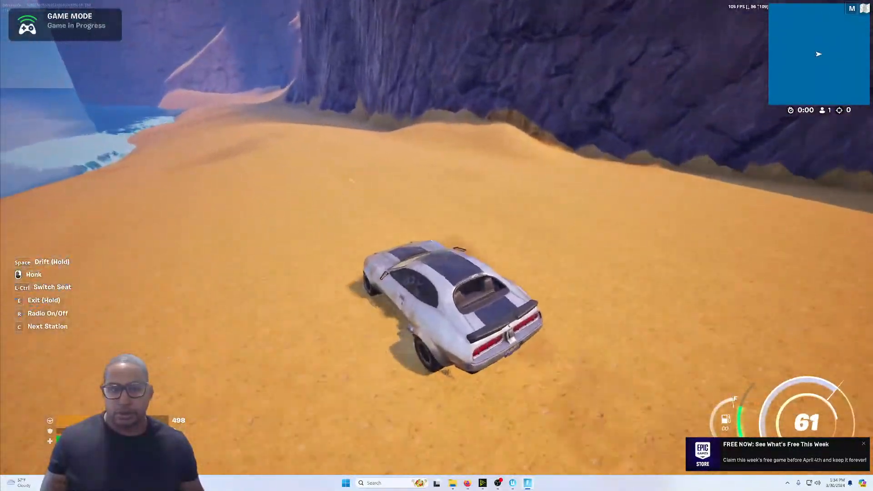
pyautogui.press('a')
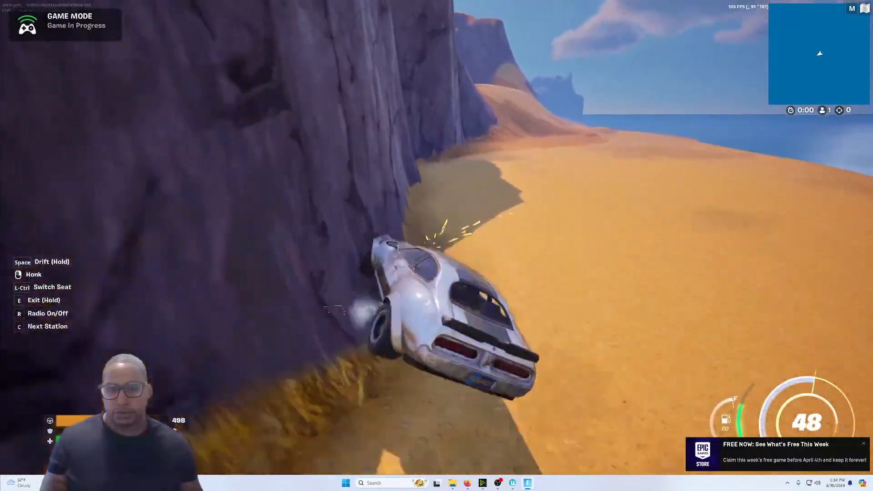
pyautogui.press('w')
pyautogui.press('shift')
pyautogui.press('d')
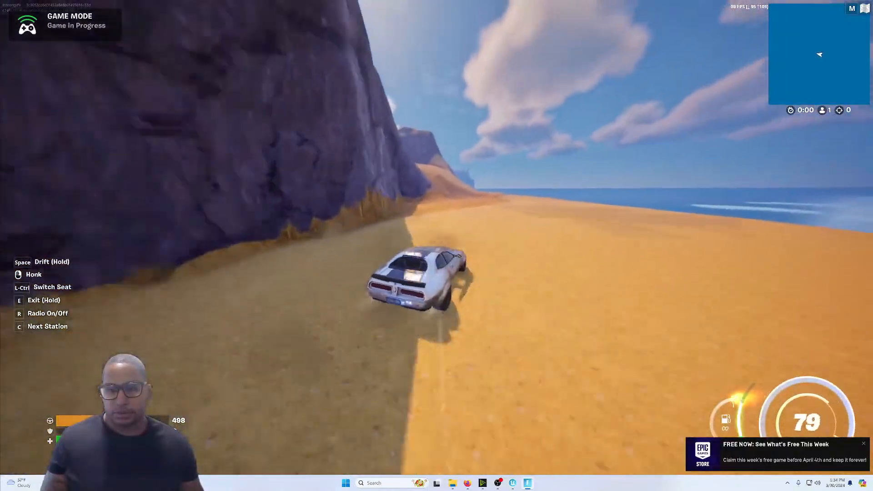
pyautogui.press('a')
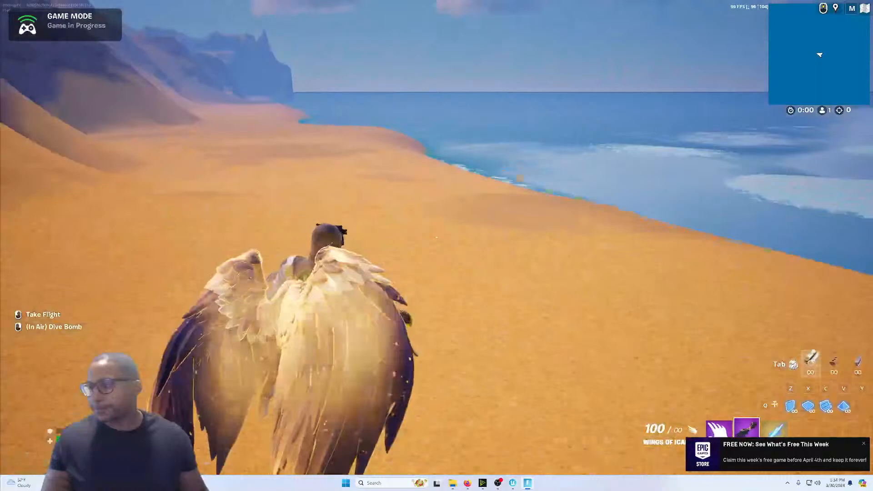
# Take flight with the Wings of Icarus, boost along the coast and land beside the group of creatures.
pyautogui.click(436, 237)
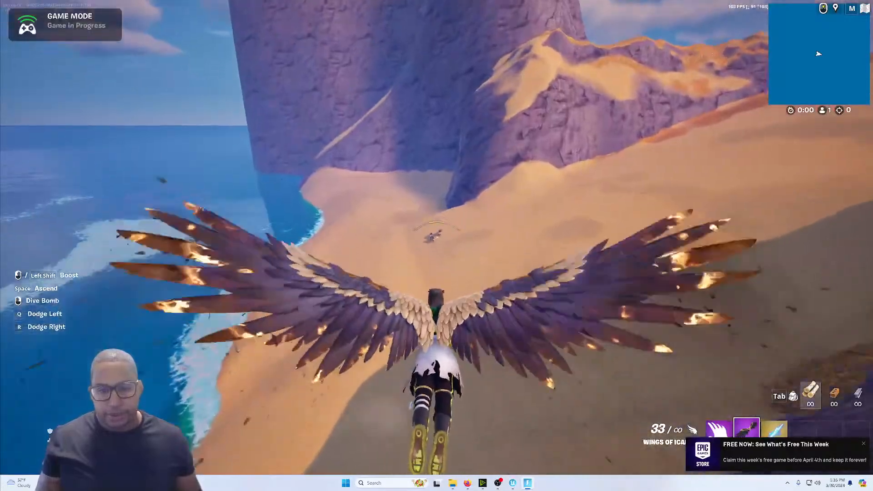
pyautogui.press('shift')
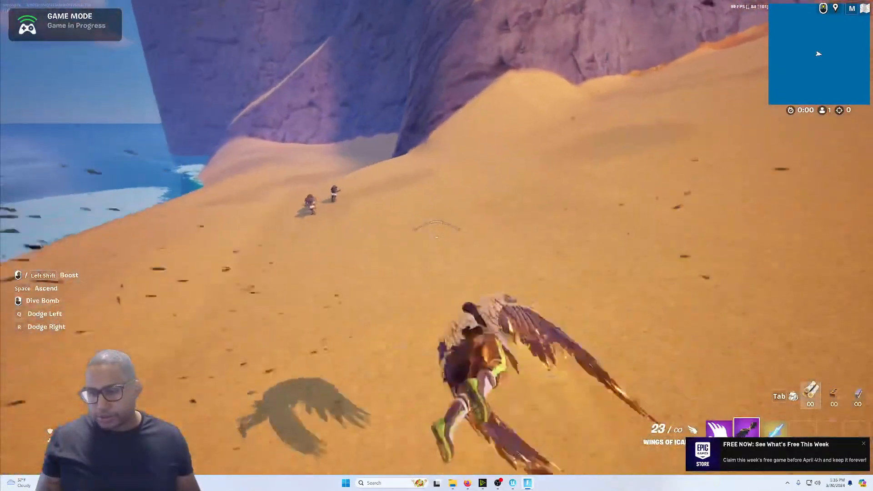
pyautogui.press('w')
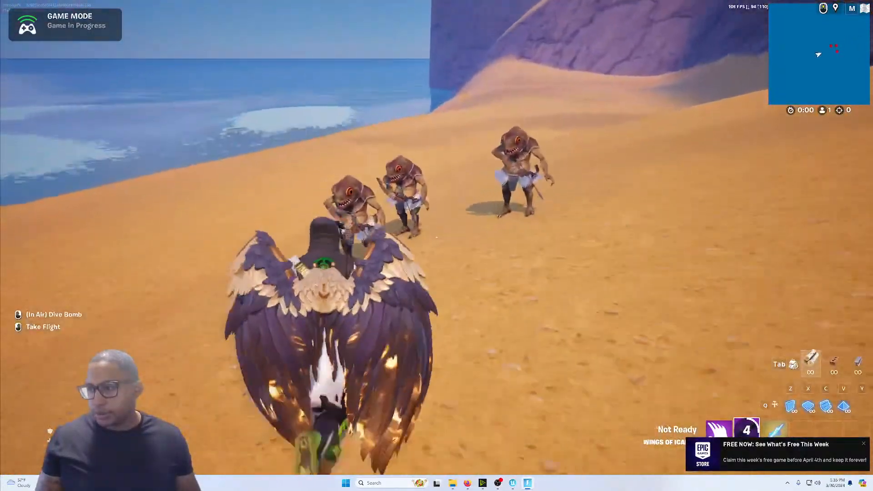
# Circle the three bow-wielding creatures on foot at close range to examine their models, animation and attacks.
pyautogui.press('a')
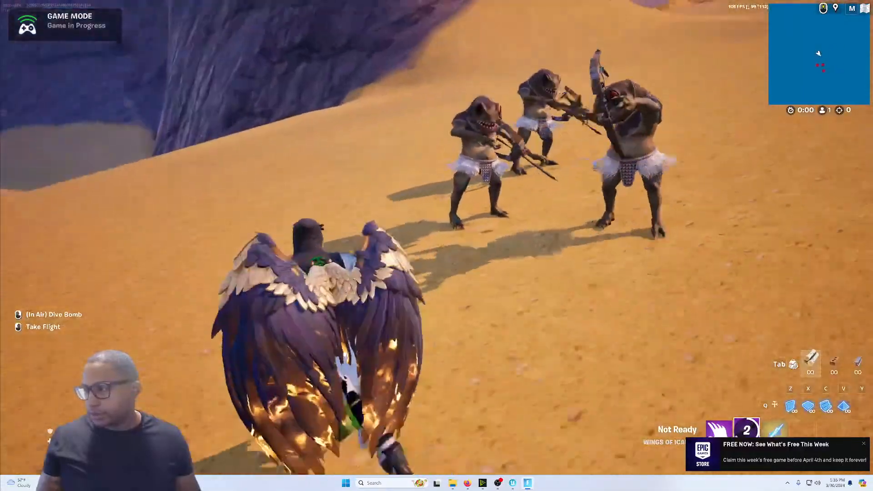
pyautogui.press('w')
pyautogui.press('d')
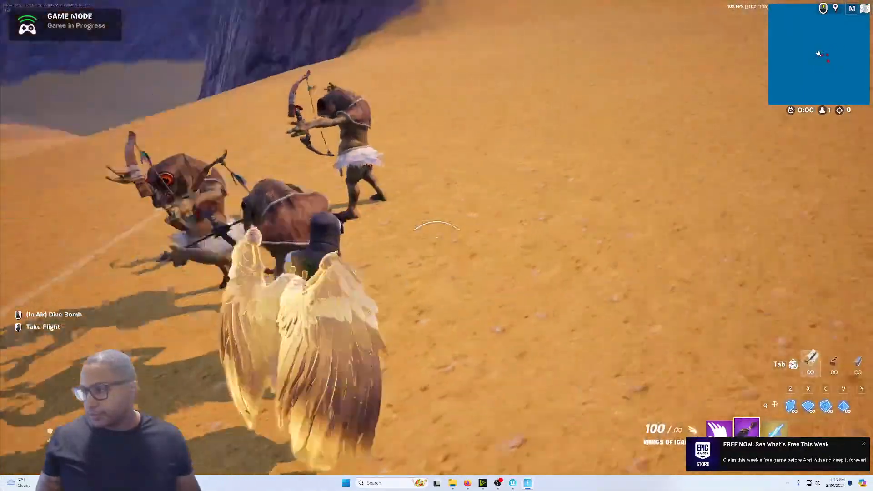
pyautogui.press('d')
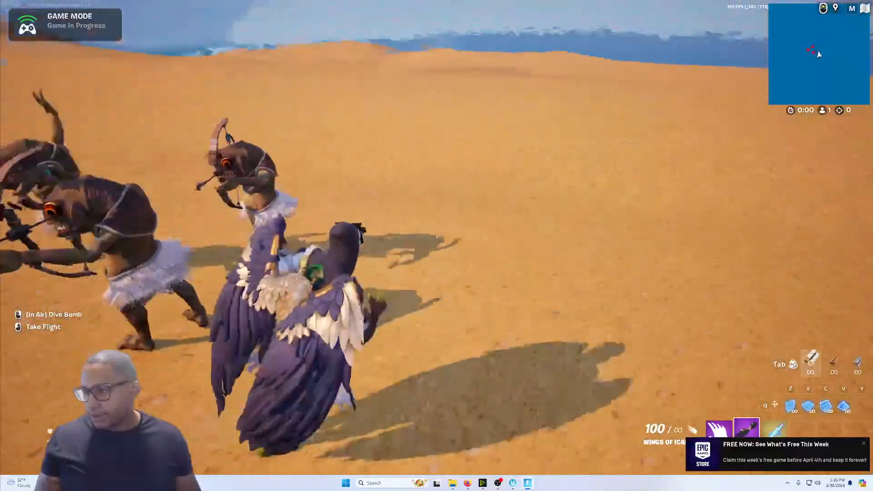
pyautogui.press('w')
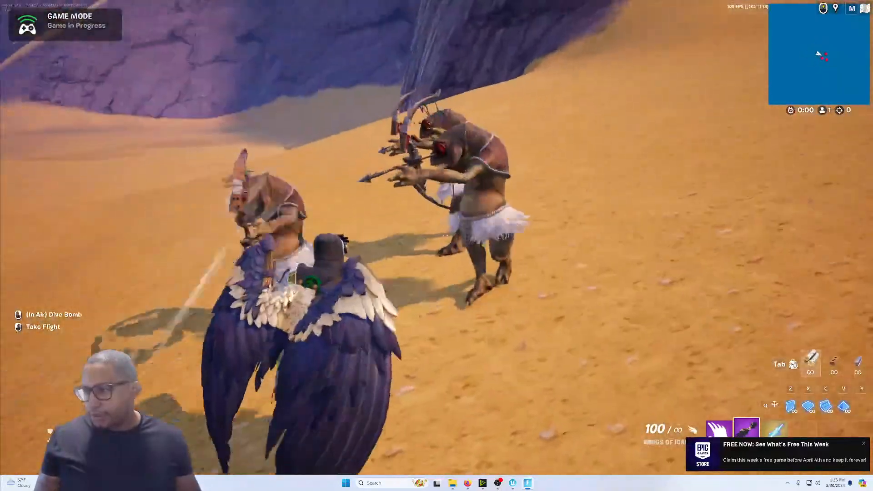
pyautogui.press('a')
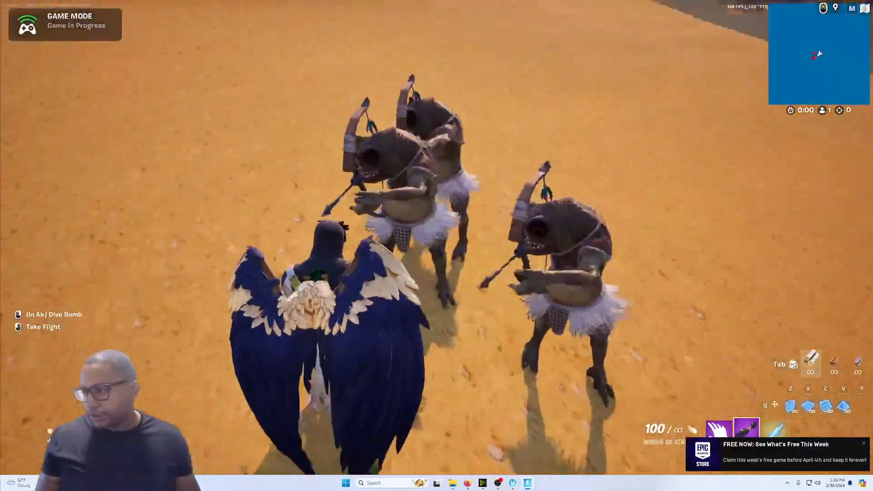
pyautogui.press('a')
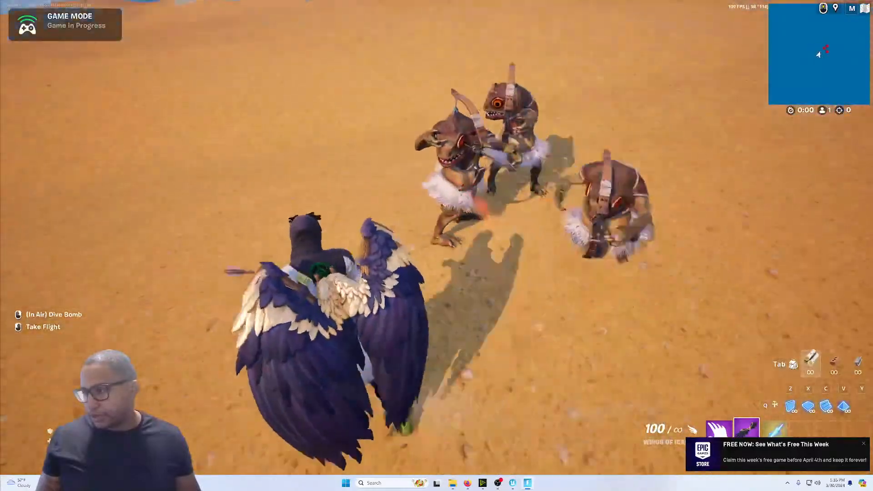
pyautogui.press('d')
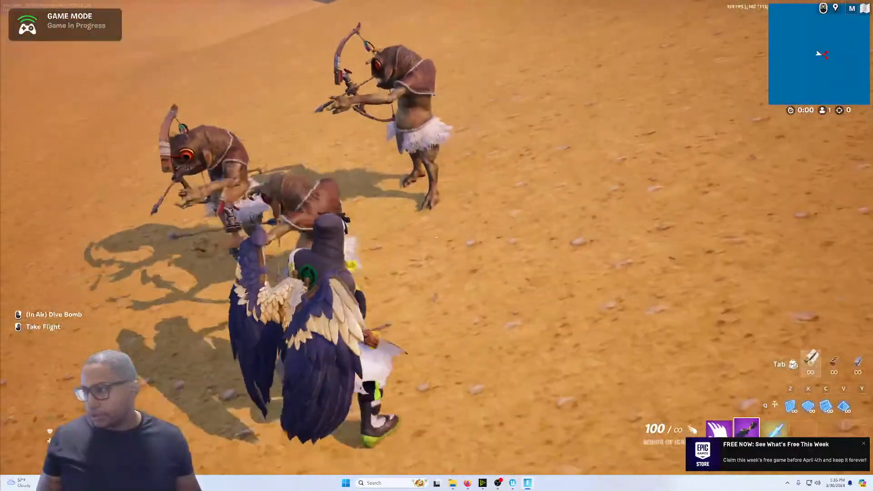
pyautogui.press('d')
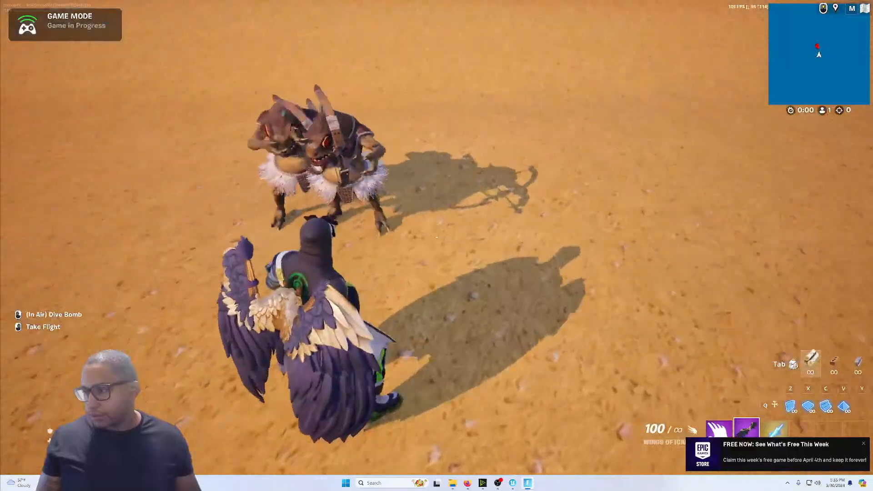
pyautogui.press('d')
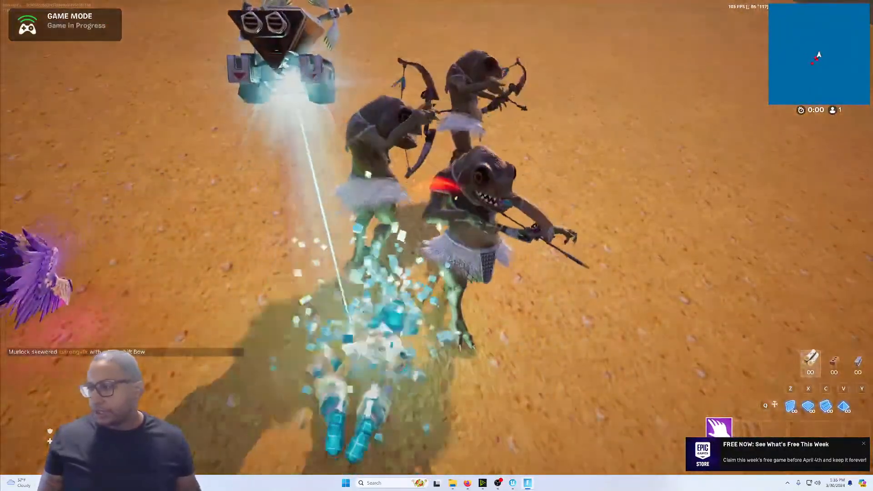
# End the running game and switch to the WestFallzz project in Unreal Editor.
pyautogui.press('Escape')
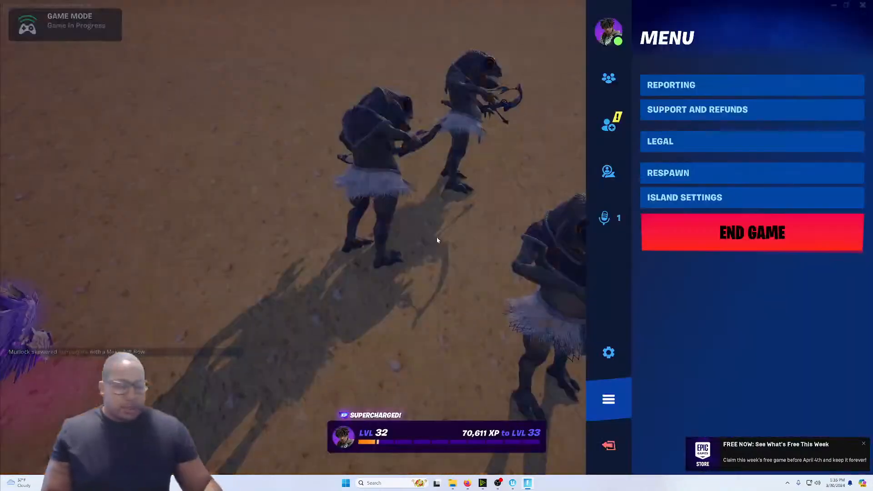
pyautogui.click(666, 230)
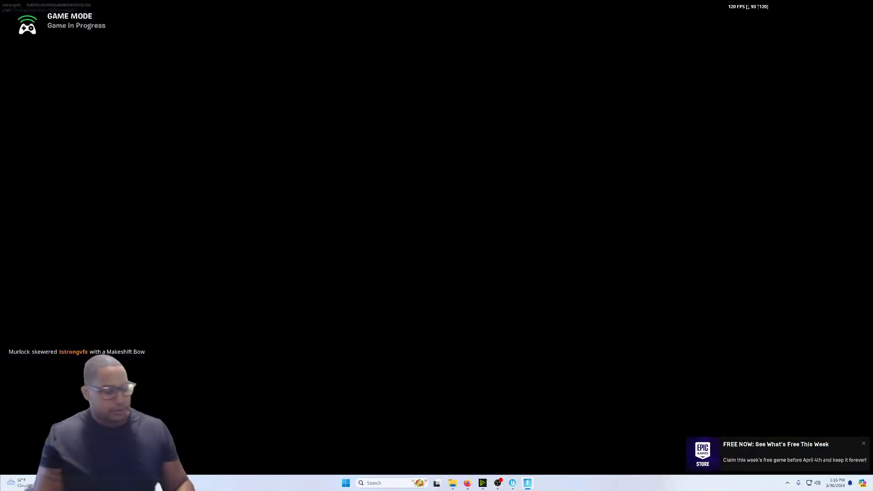
pyautogui.press('super')
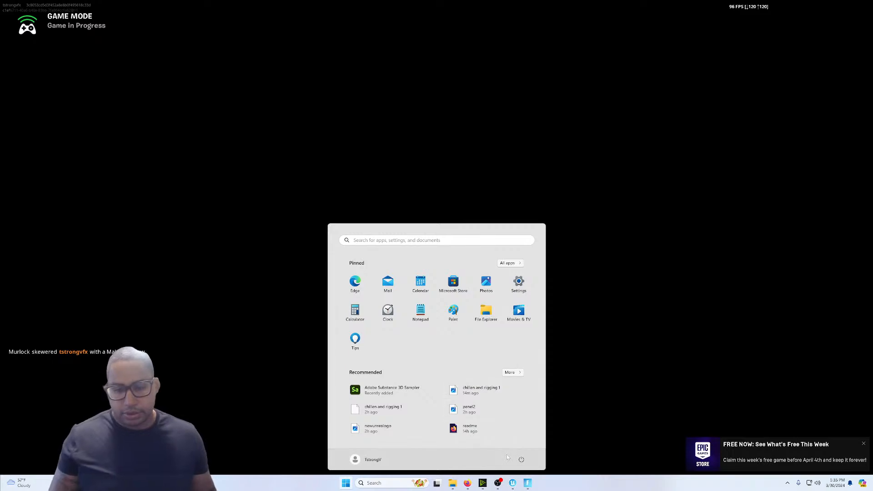
pyautogui.click(512, 484)
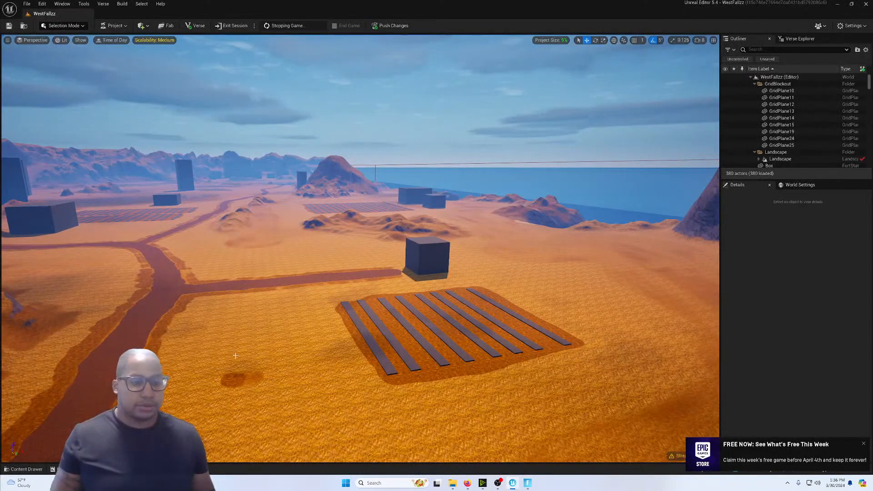
# Open the IK_Murlock rig from A_GameFiles/Enemies/Murlocks and dock its editor next to the WestFallzz level.
pyautogui.click(22, 469)
pyautogui.click(320, 334)
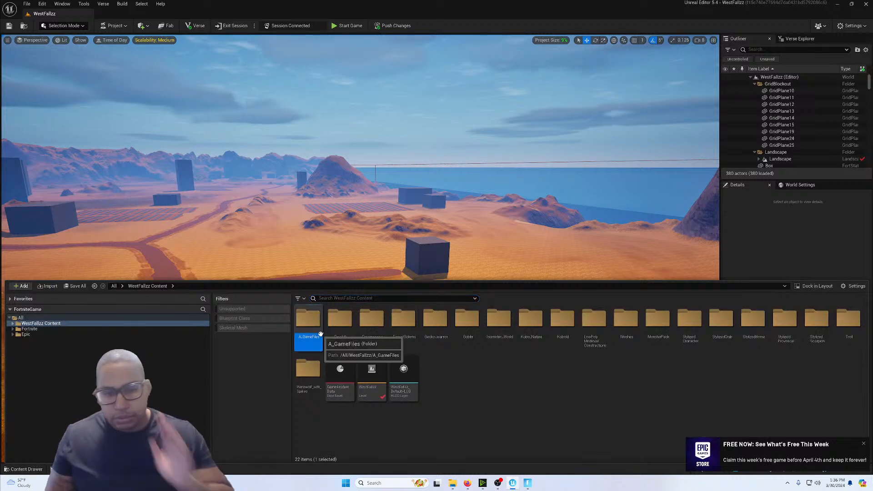
pyautogui.doubleClick(319, 334)
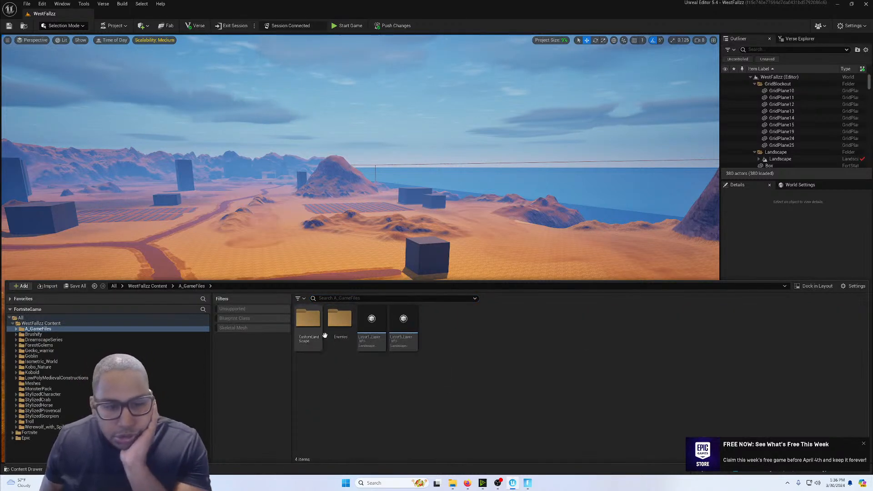
pyautogui.click(340, 324)
pyautogui.doubleClick(340, 324)
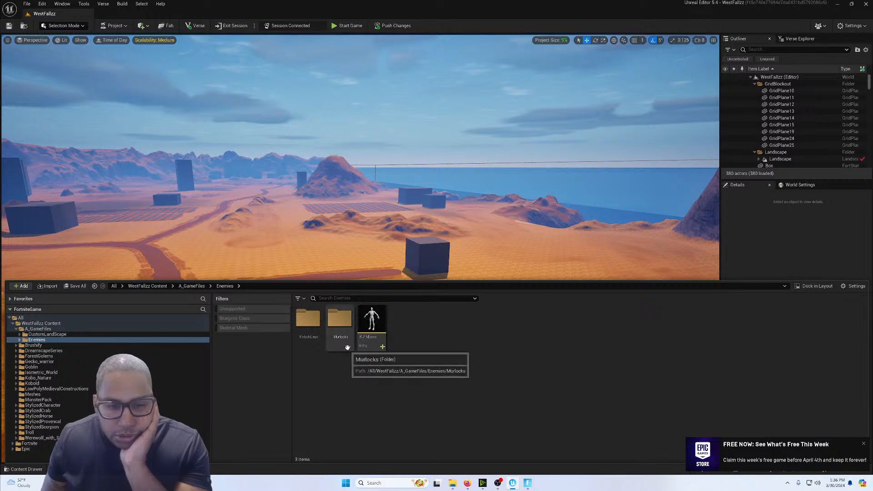
pyautogui.doubleClick(347, 348)
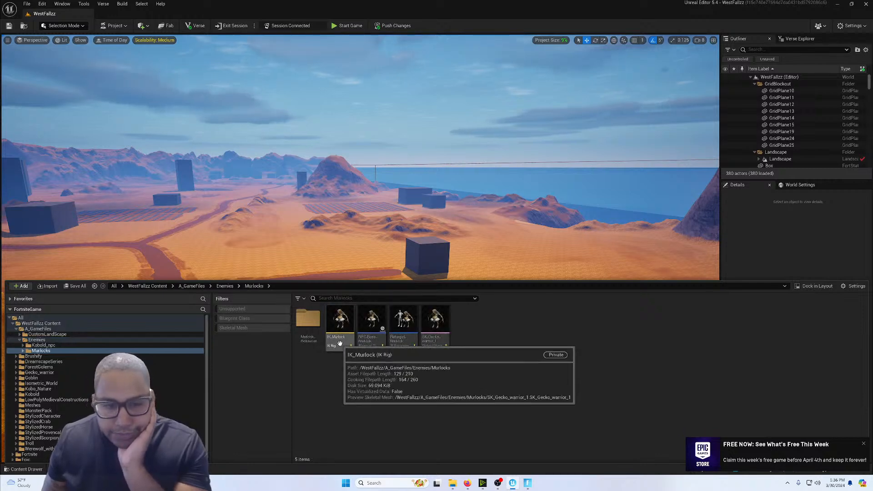
pyautogui.doubleClick(340, 325)
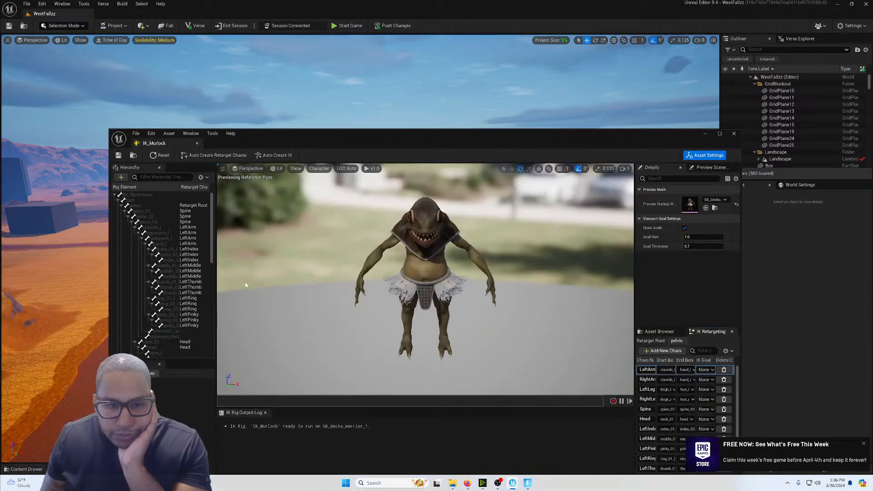
pyautogui.moveTo(154, 143); pyautogui.dragTo(181, 11)
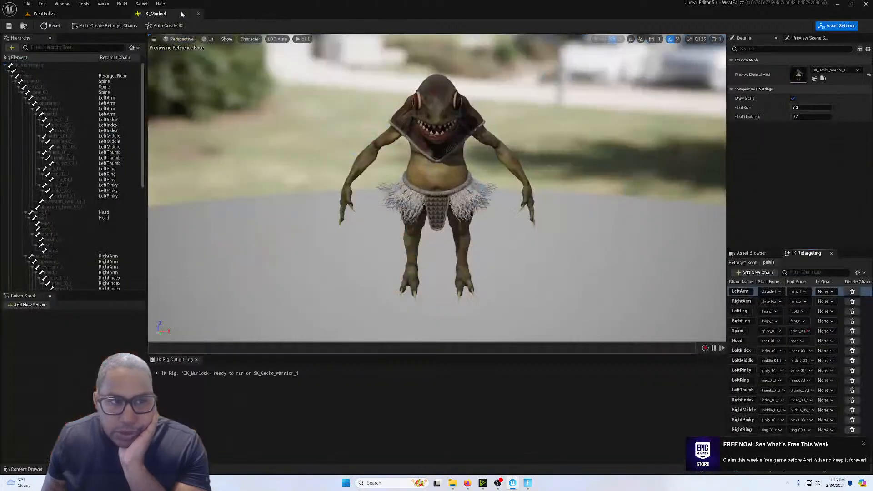
# Open the IK_Kobold rig from the Kobold_npc folder inside Enemies.
pyautogui.click(26, 469)
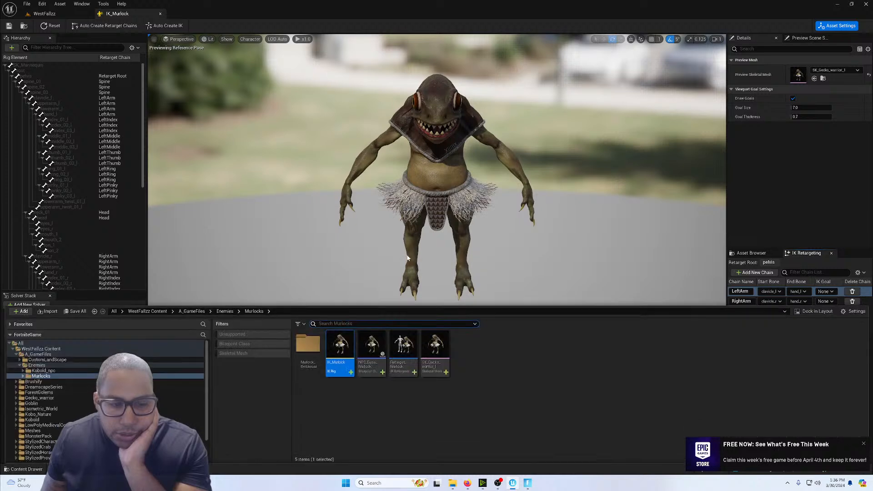
pyautogui.click(226, 312)
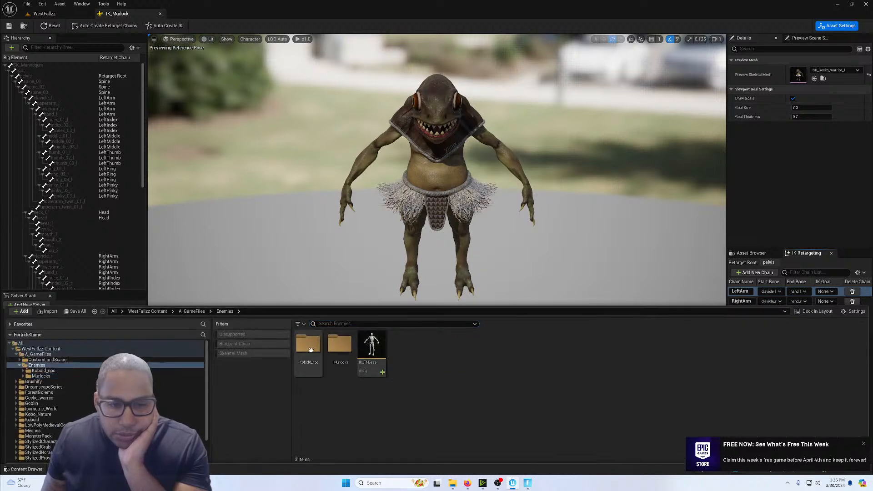
pyautogui.doubleClick(310, 350)
pyautogui.doubleClick(348, 364)
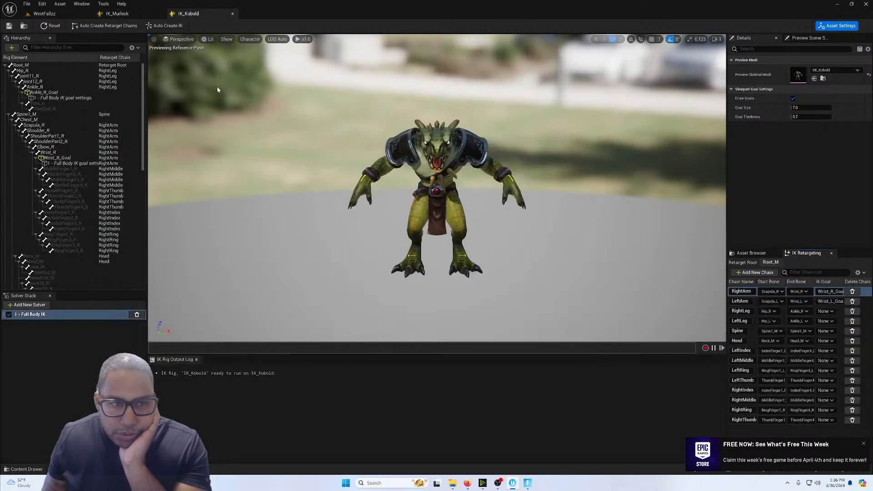
# Inspect the kobold from an angle and select its left leg bones from joint11_L to Ankle_L in the rig hierarchy.
pyautogui.scroll(5, 408, 159)
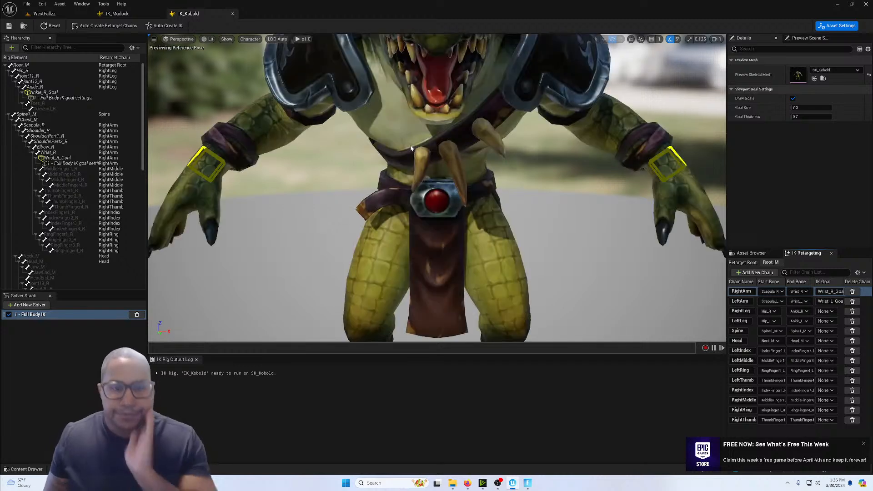
pyautogui.scroll(-2, 408, 158)
pyautogui.keyDown('alt'); pyautogui.moveTo(408, 158); pyautogui.dragTo(486, 145); pyautogui.keyUp('alt')
pyautogui.keyDown('alt'); pyautogui.moveTo(291, 115); pyautogui.dragTo(242, 124); pyautogui.keyUp('alt')
pyautogui.scroll(-10, 137, 199)
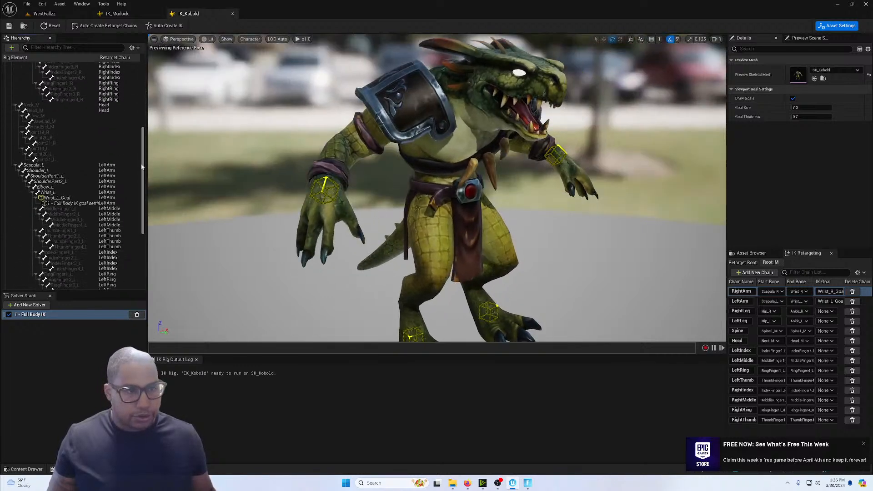
pyautogui.scroll(-2, 137, 199)
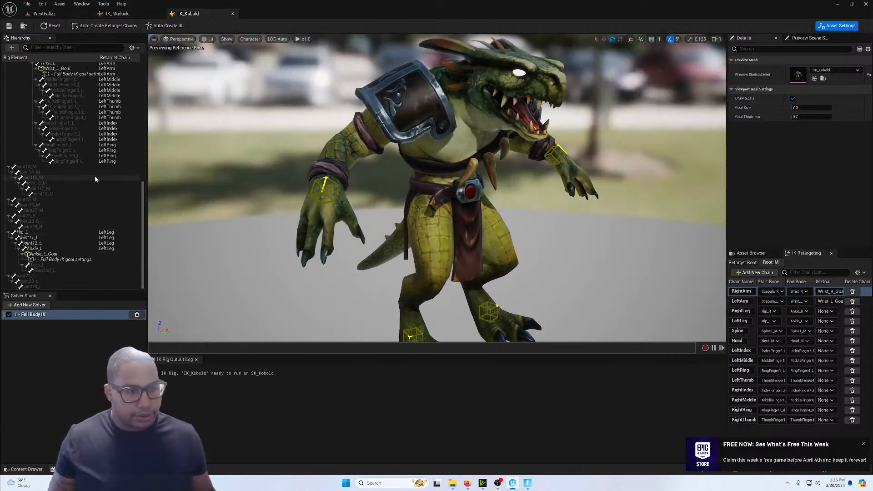
pyautogui.click(37, 231)
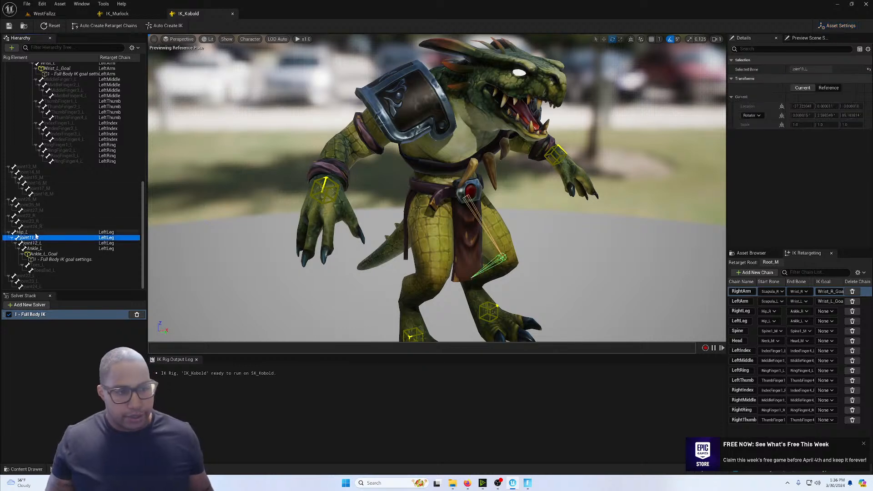
pyautogui.keyDown('shift'); pyautogui.click(34, 248); pyautogui.keyUp('shift')
# Select the kobold's right leg elements from joint11_R through Ankle_R_Goal in the rig hierarchy.
pyautogui.scroll(15, 75, 232)
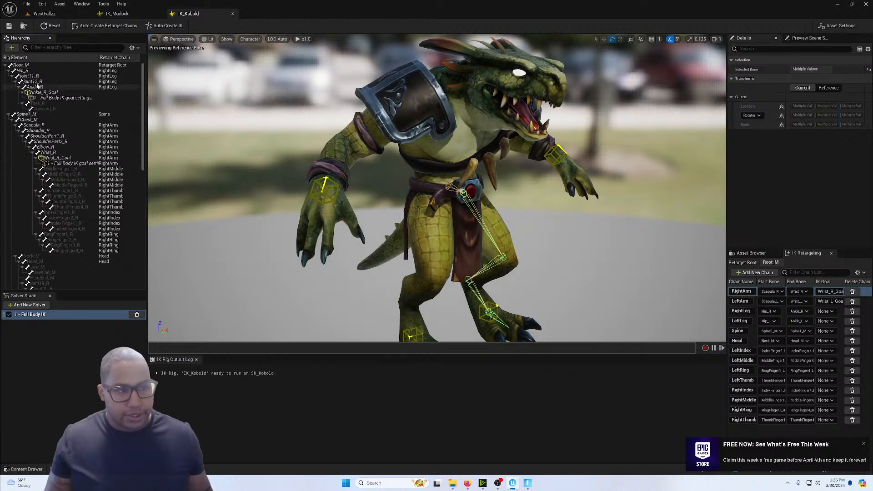
pyautogui.click(28, 76)
pyautogui.keyDown('shift'); pyautogui.click(46, 93); pyautogui.keyUp('shift')
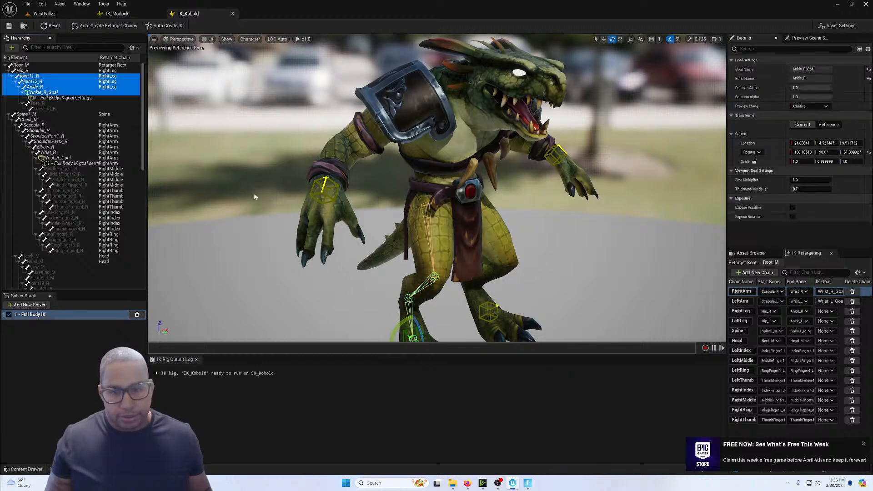
# Select the kobold's right leg bones from Hip_R to joint12_R and inspect the creature from the front.
pyautogui.click(23, 70)
pyautogui.keyDown('shift'); pyautogui.click(35, 82); pyautogui.keyUp('shift')
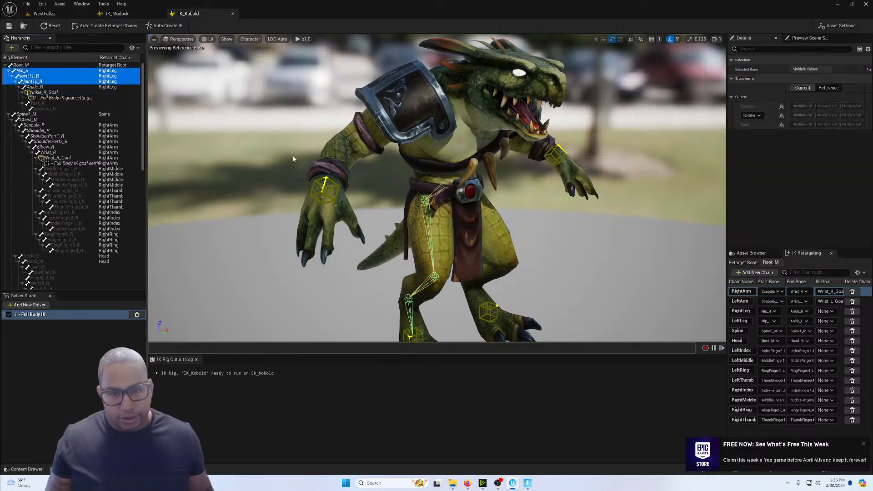
pyautogui.keyDown('alt'); pyautogui.moveTo(524, 186); pyautogui.dragTo(507, 157); pyautogui.keyUp('alt')
pyautogui.scroll(-5, 527, 191)
pyautogui.keyDown('alt'); pyautogui.moveTo(461, 177); pyautogui.dragTo(462, 205); pyautogui.keyUp('alt')
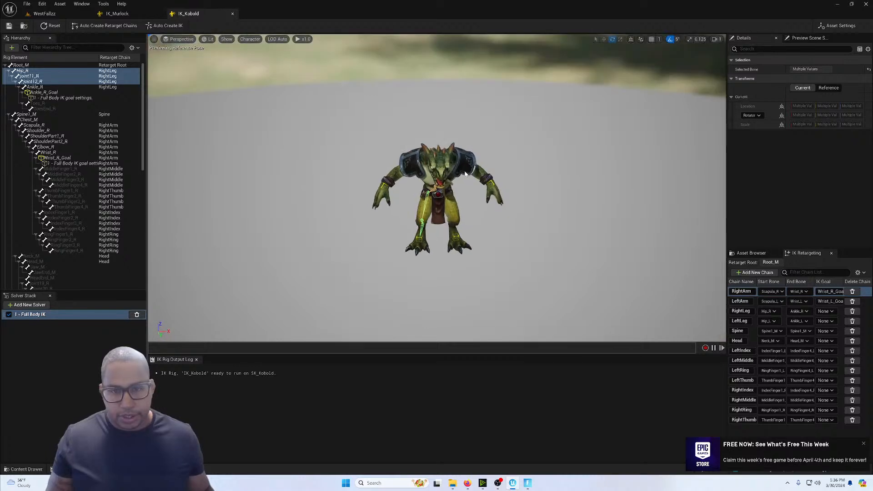
pyautogui.scroll(5, 462, 177)
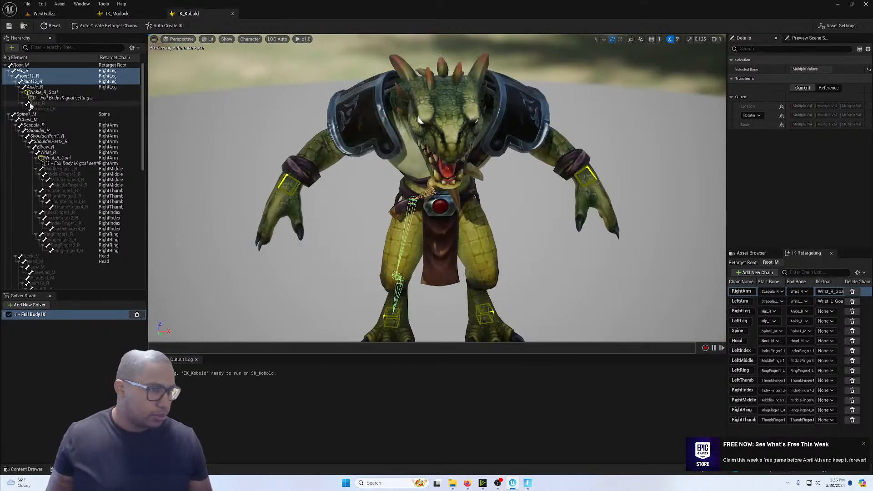
# Switch to the IK_Murlock rig, select the bones from pelvis to spine_03 and examine the creature from an angle.
pyautogui.click(116, 14)
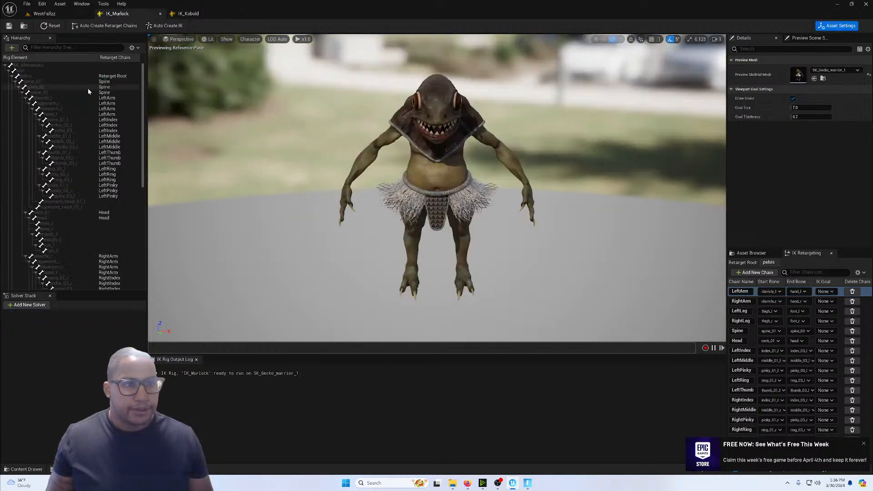
pyautogui.click(42, 75)
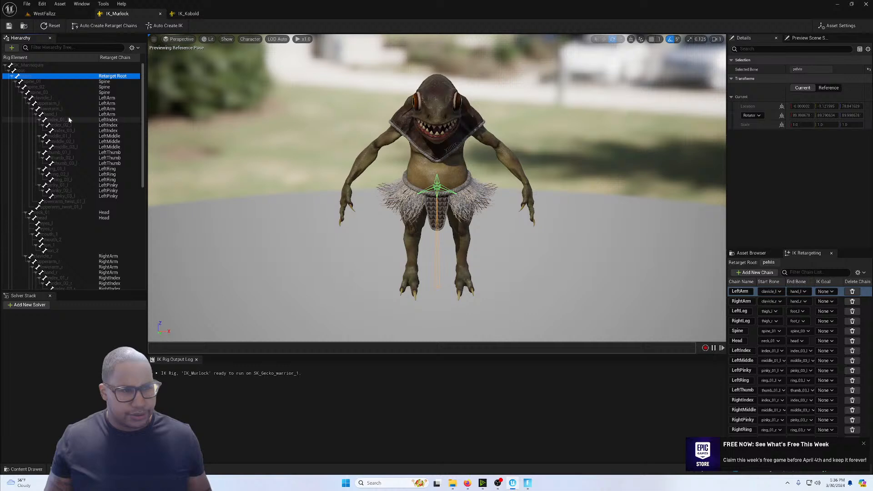
pyautogui.keyDown('shift'); pyautogui.click(57, 92); pyautogui.keyUp('shift')
pyautogui.moveTo(487, 173); pyautogui.dragTo(246, 137)
pyautogui.scroll(-5, 68, 100)
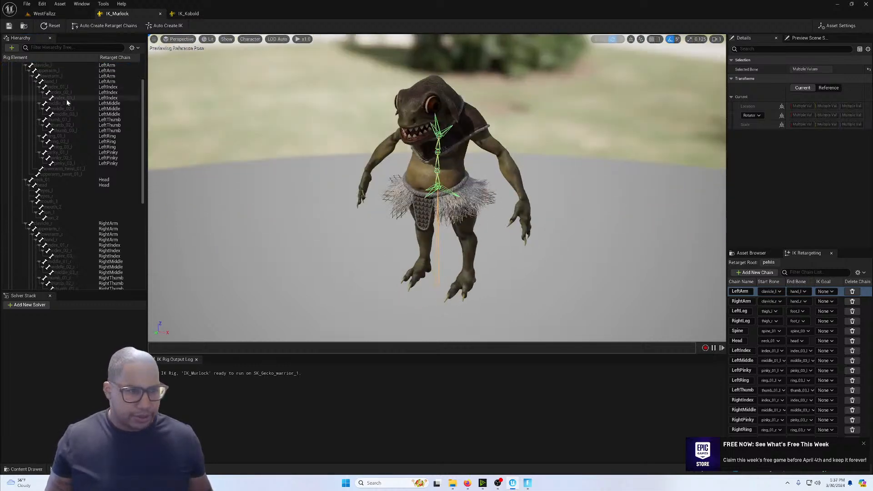
pyautogui.scroll(-3, 75, 153)
pyautogui.scroll(8, 61, 129)
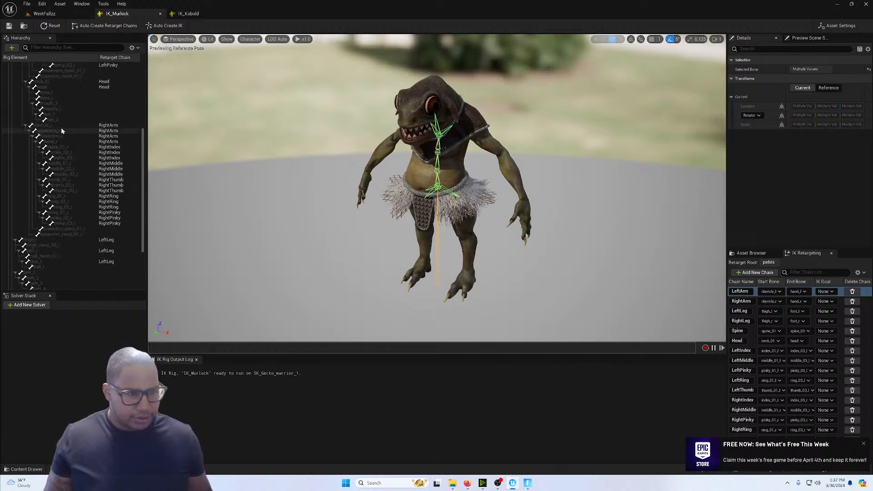
# Select the Murlock's head bone, followed by its right arm bones from the clavicle through the ring finger.
pyautogui.click(51, 142)
pyautogui.click(56, 154)
pyautogui.scroll(-4, 71, 152)
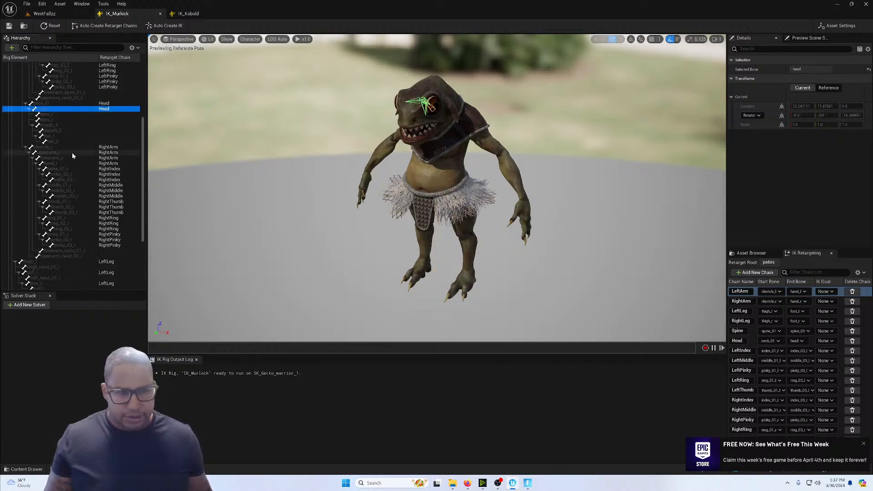
pyautogui.click(56, 135)
pyautogui.keyDown('shift'); pyautogui.click(70, 213); pyautogui.keyUp('shift')
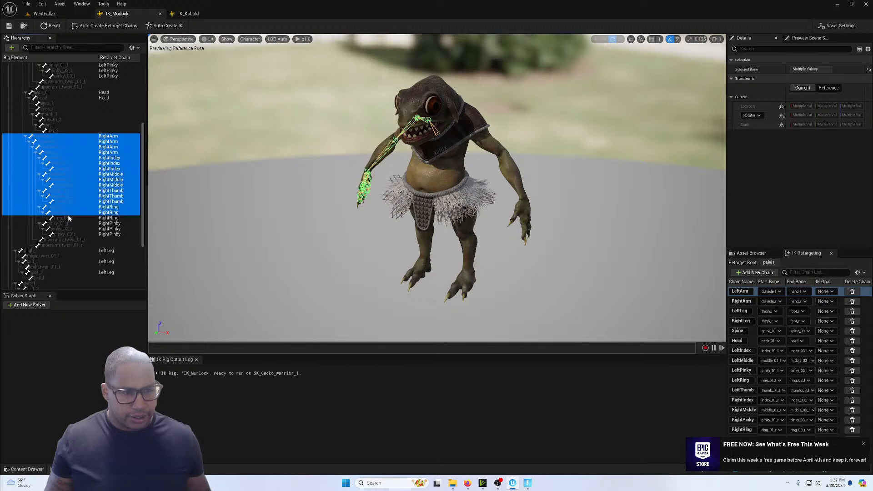
# Select the Murlock's left thigh bone and its left calf twist bone in the rig hierarchy.
pyautogui.scroll(-4, 75, 215)
pyautogui.click(49, 172)
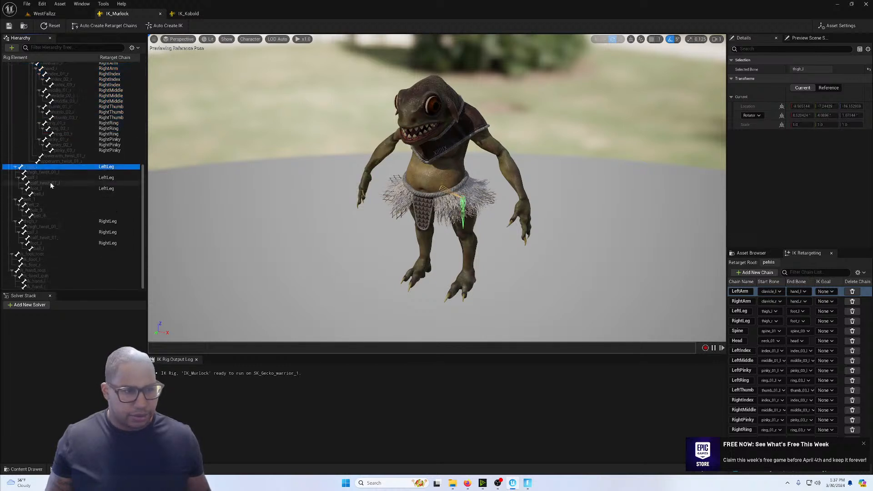
pyautogui.click(50, 183)
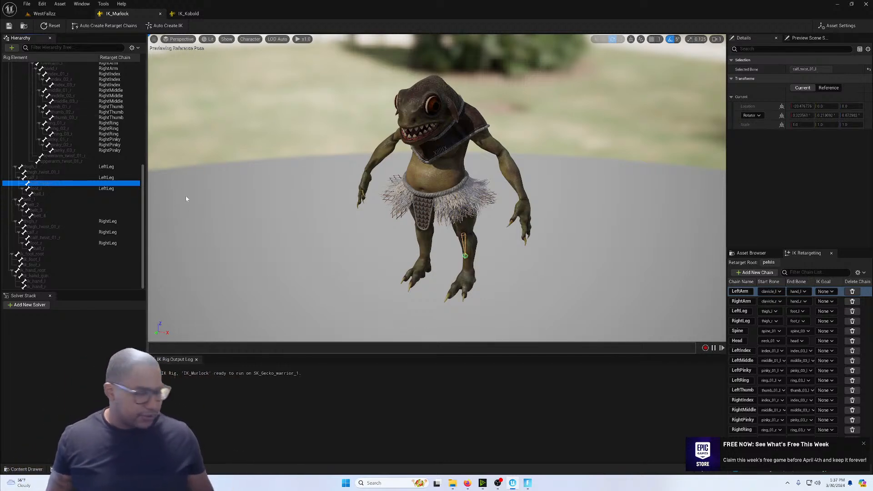
# Return to the WestFallzz level, launch ActorCore AccuRIG and start its update to version 1.3.3.
pyautogui.click(47, 14)
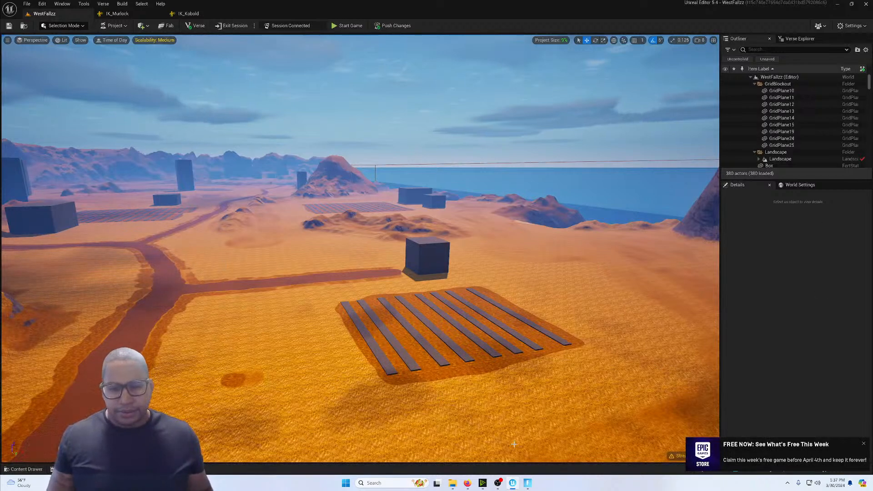
pyautogui.click(345, 483)
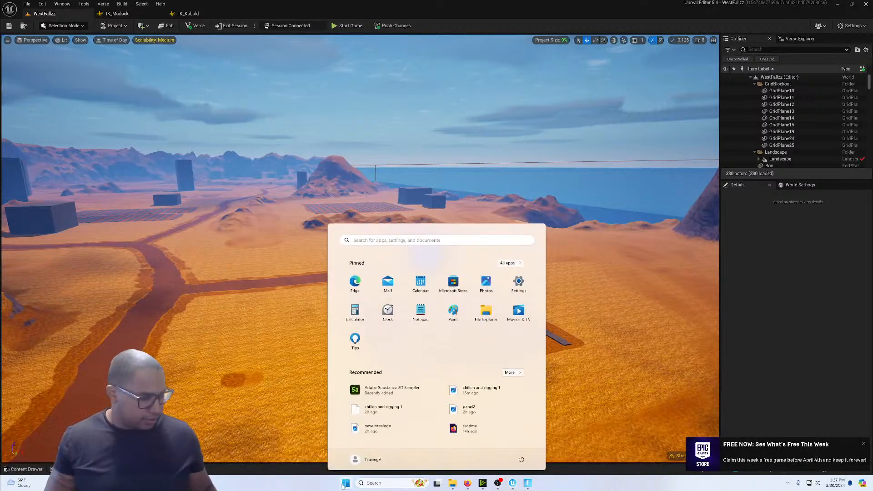
pyautogui.write('acc')
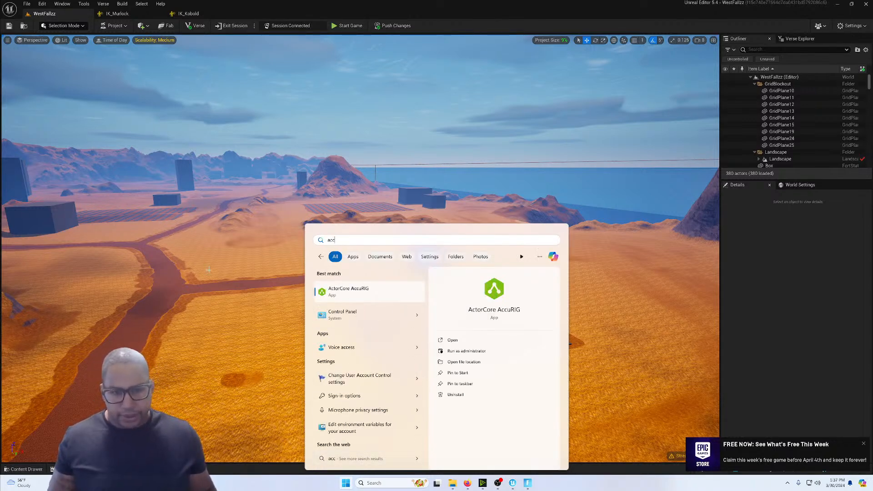
pyautogui.click(383, 296)
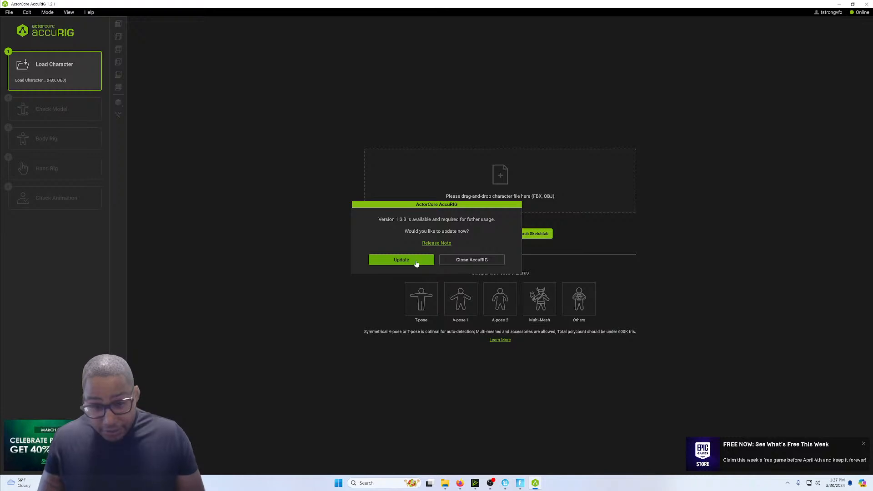
pyautogui.click(402, 260)
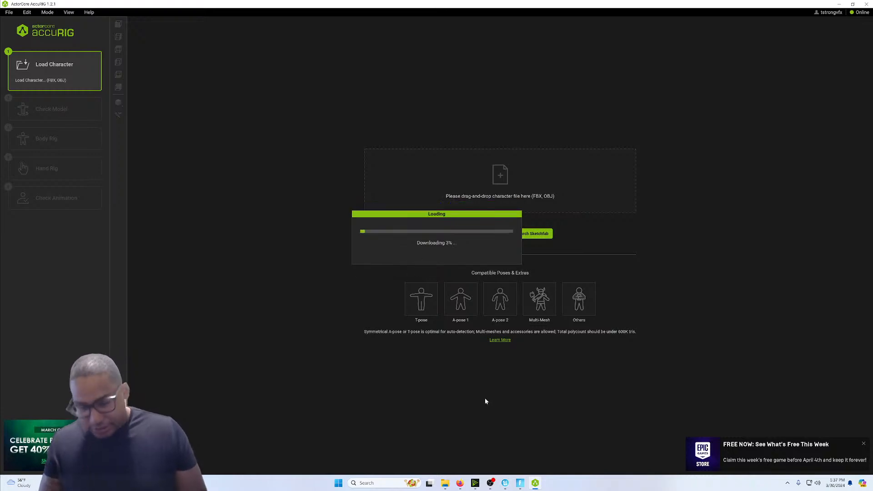
# Switch back to Unreal Editor and start migrating the SK_Kobold skeletal mesh from Kobold_npc with all its listed dependencies.
pyautogui.click(505, 483)
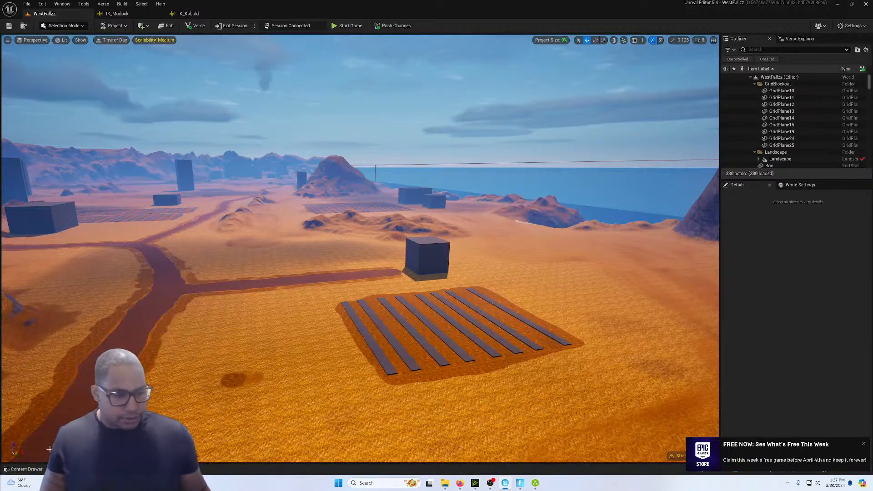
pyautogui.click(25, 470)
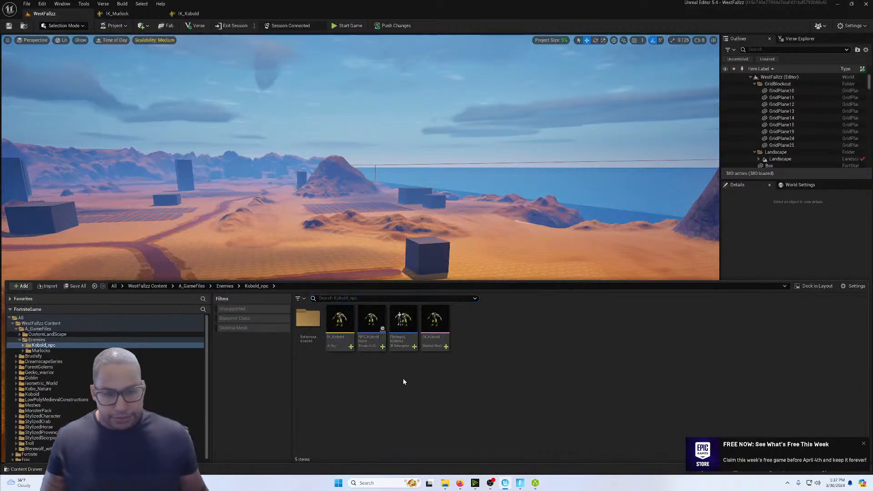
pyautogui.rightClick(434, 339)
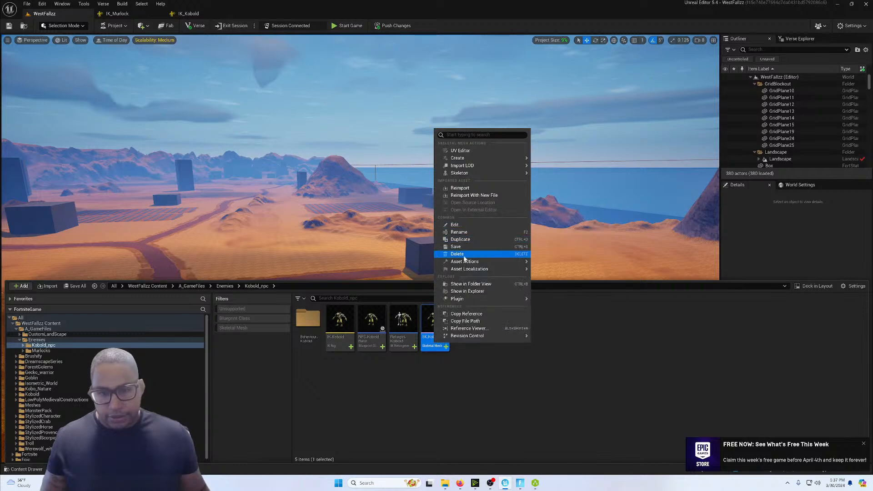
pyautogui.moveTo(468, 262)
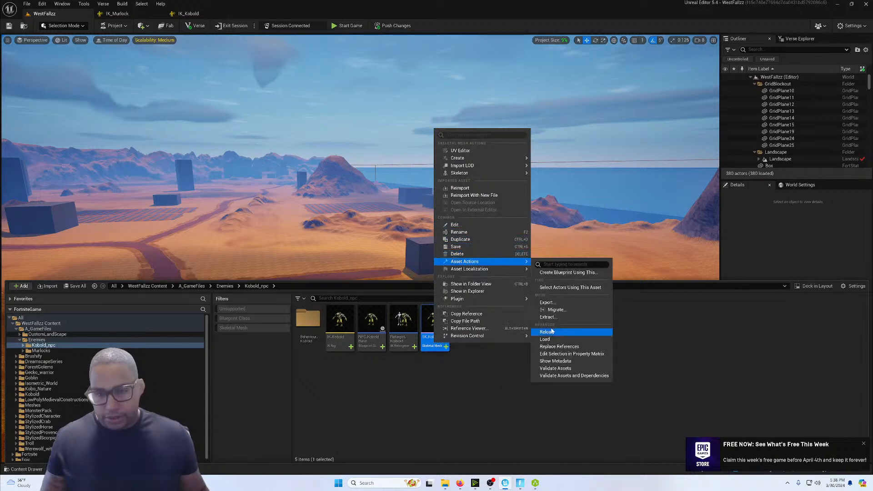
pyautogui.click(556, 310)
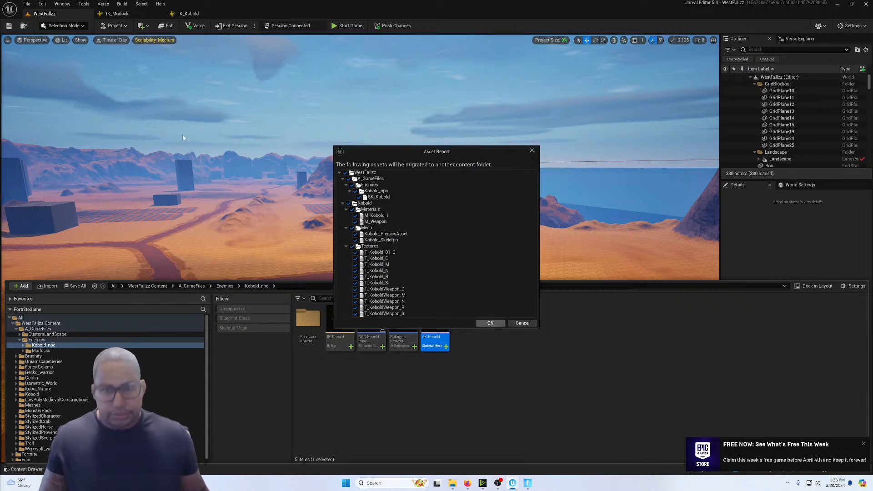
pyautogui.click(490, 323)
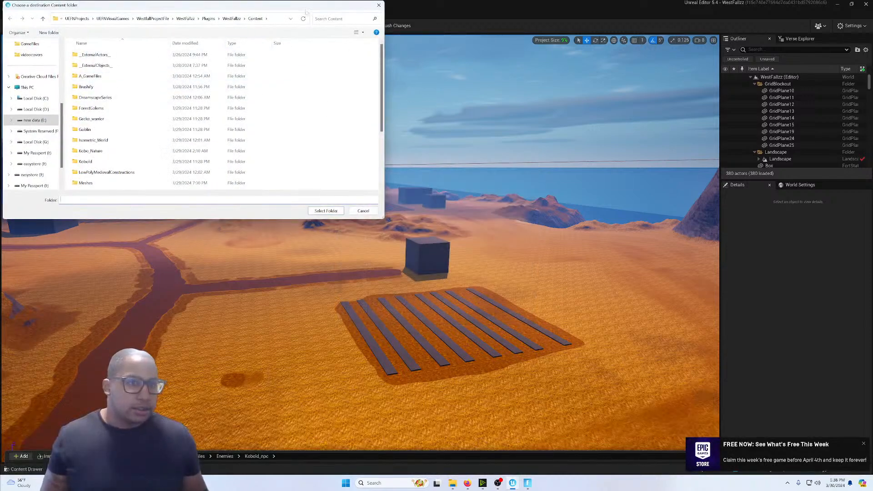
# Browse to the 3d models folder inside WestfallProjectFile/GameFiles as the migration destination.
pyautogui.click(185, 19)
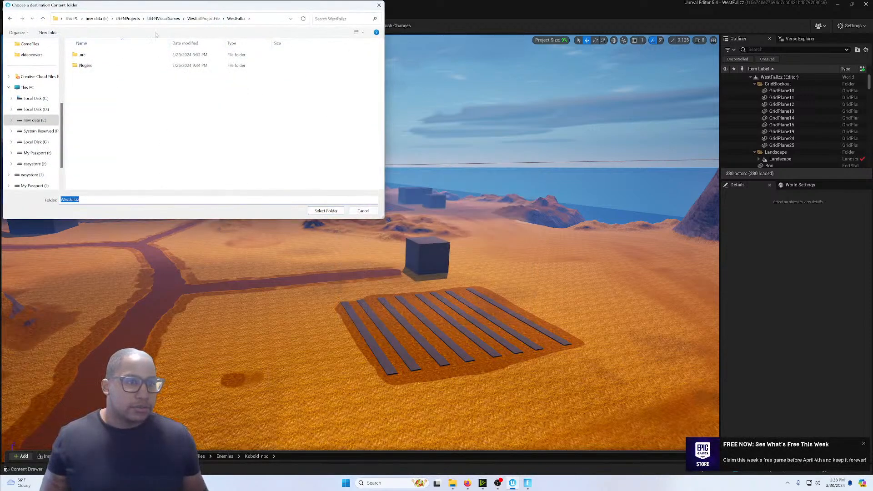
pyautogui.click(160, 18)
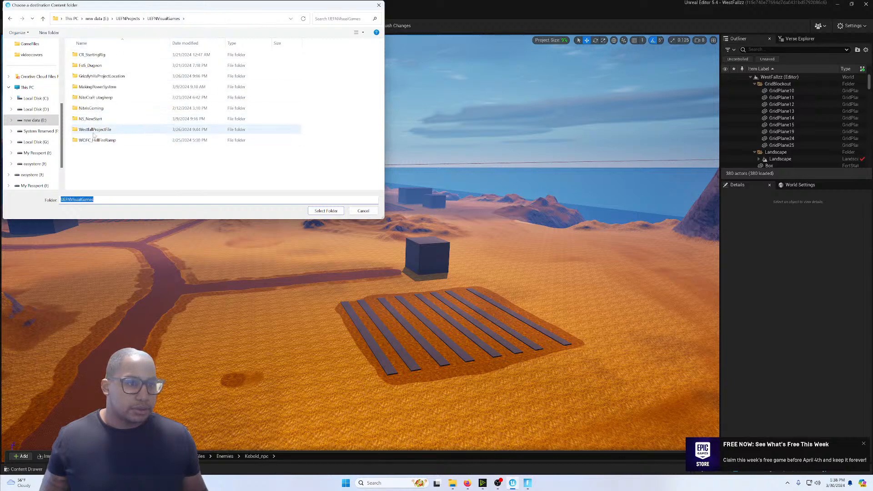
pyautogui.click(95, 130)
pyautogui.doubleClick(96, 130)
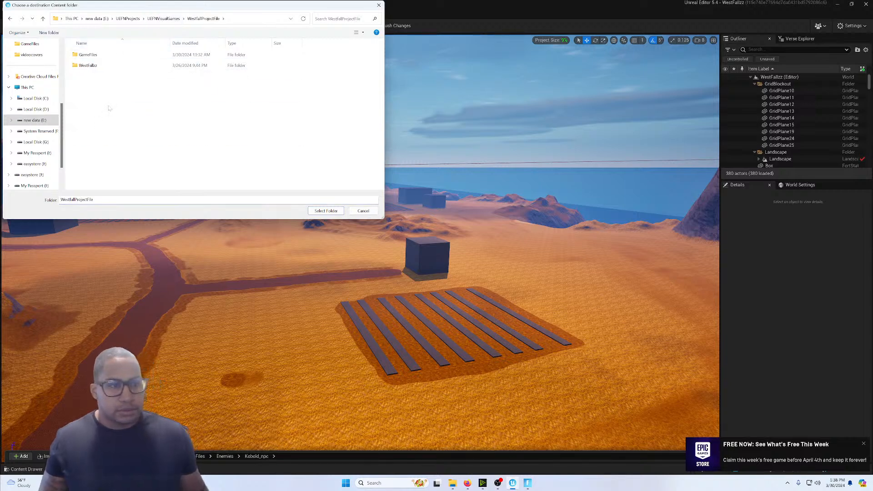
pyautogui.doubleClick(105, 55)
pyautogui.doubleClick(103, 55)
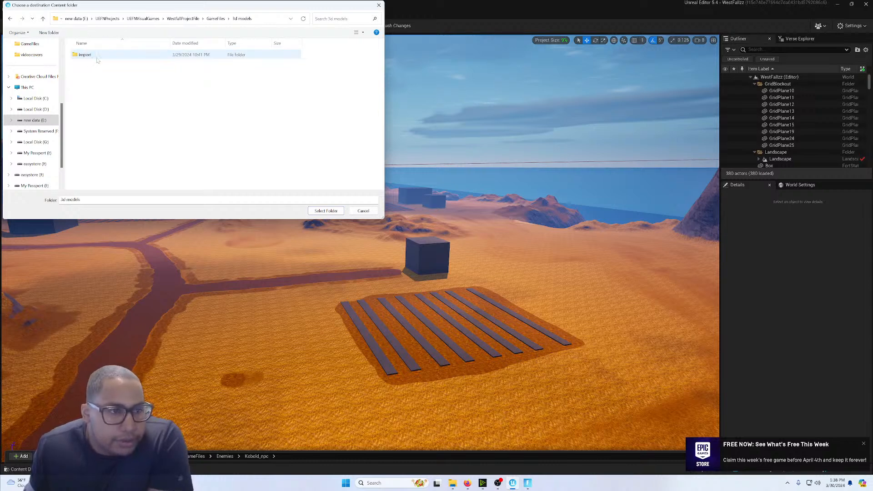
# Create a folder named Characters inside 3d models and open it.
pyautogui.click(49, 33)
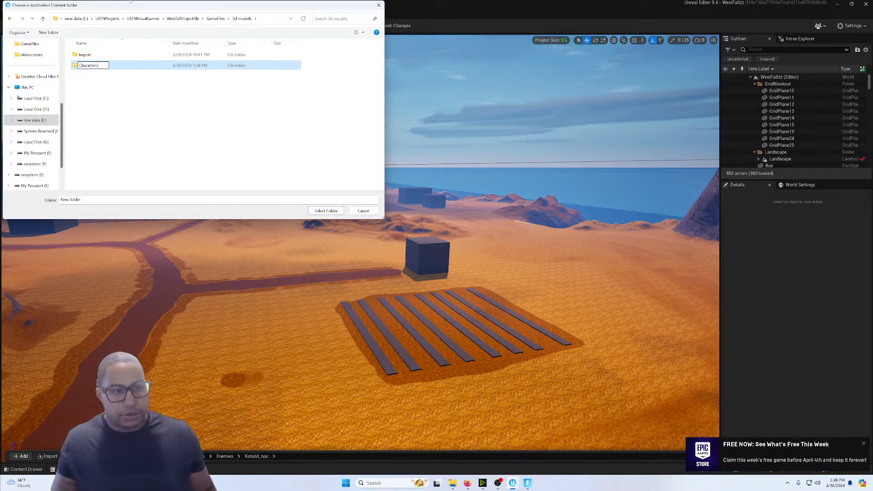
pyautogui.click(98, 74)
pyautogui.doubleClick(90, 58)
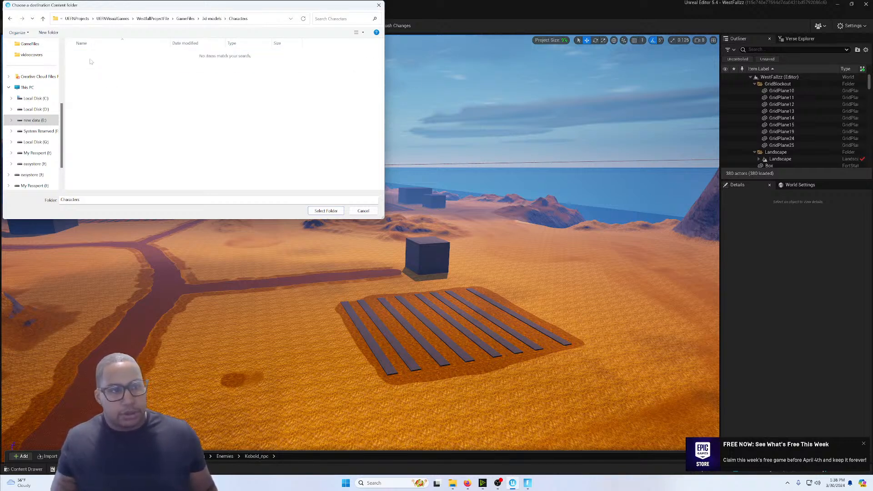
# Create a folder named Kobold inside Characters and open it.
pyautogui.rightClick(89, 59)
pyautogui.click(54, 34)
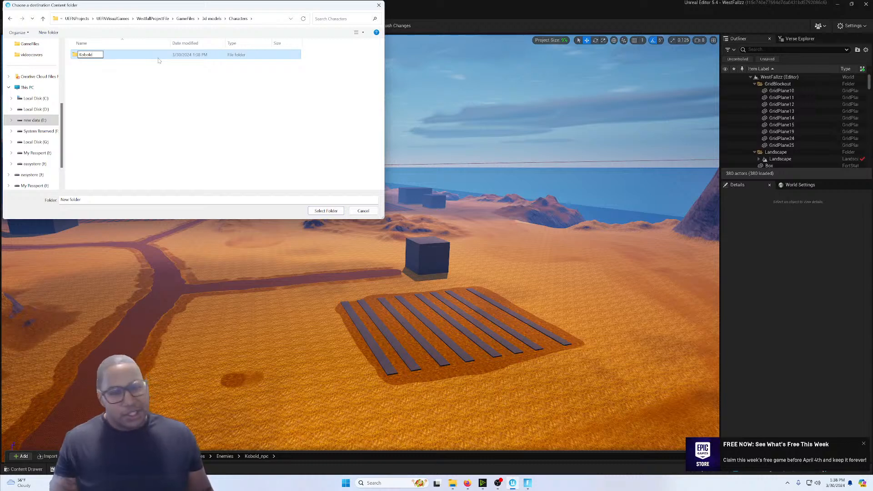
pyautogui.click(142, 66)
pyautogui.doubleClick(96, 58)
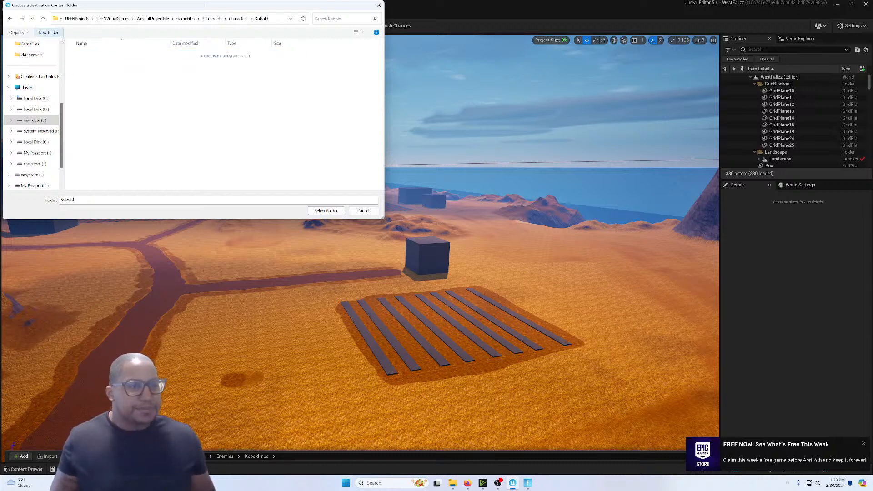
# Create folders named exports and imports inside Kobold, and open the exports folder.
pyautogui.click(49, 33)
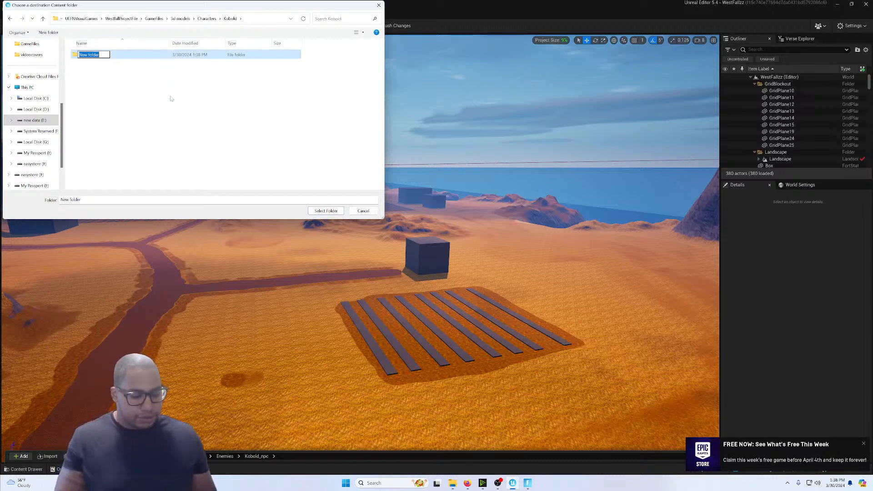
pyautogui.write('a')
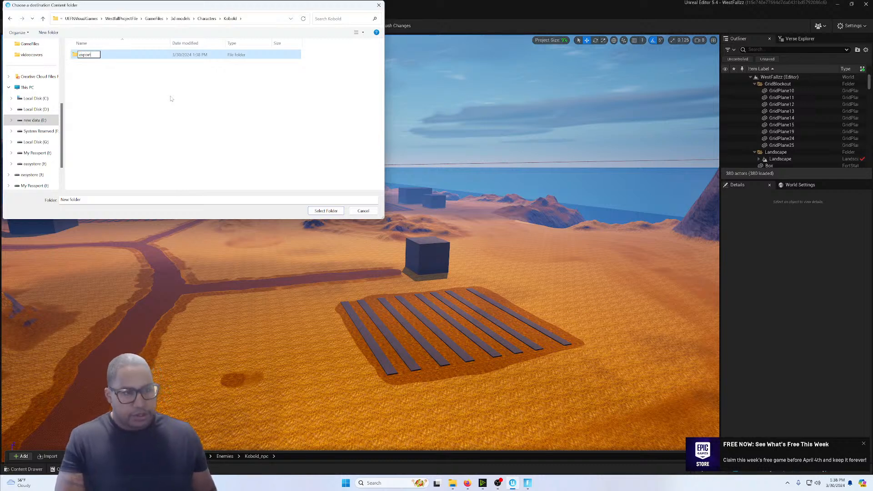
pyautogui.press('Return')
pyautogui.click(48, 32)
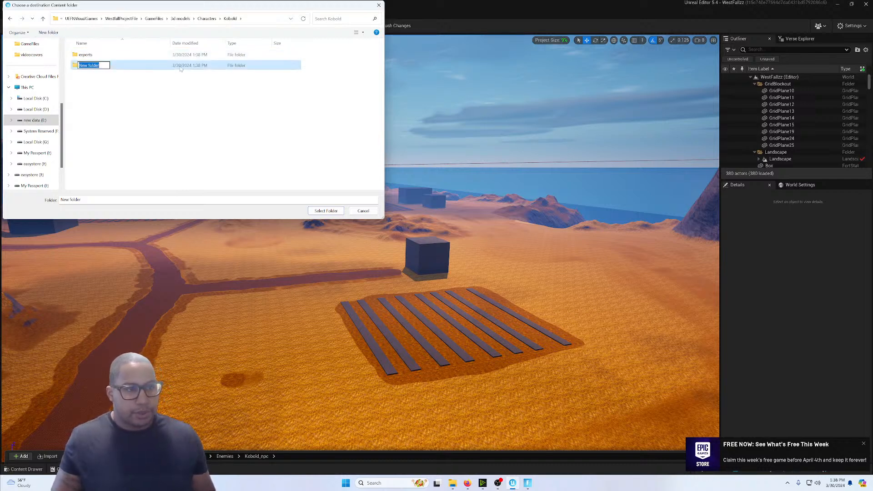
pyautogui.write('imports')
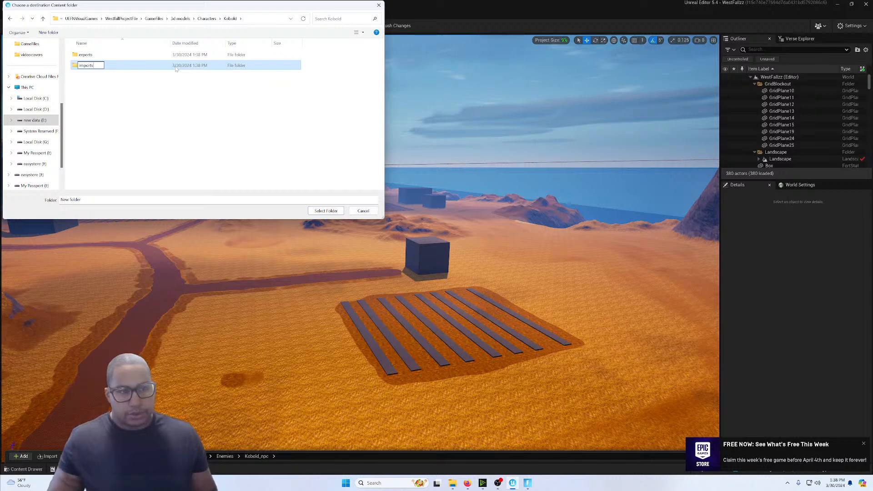
pyautogui.doubleClick(97, 55)
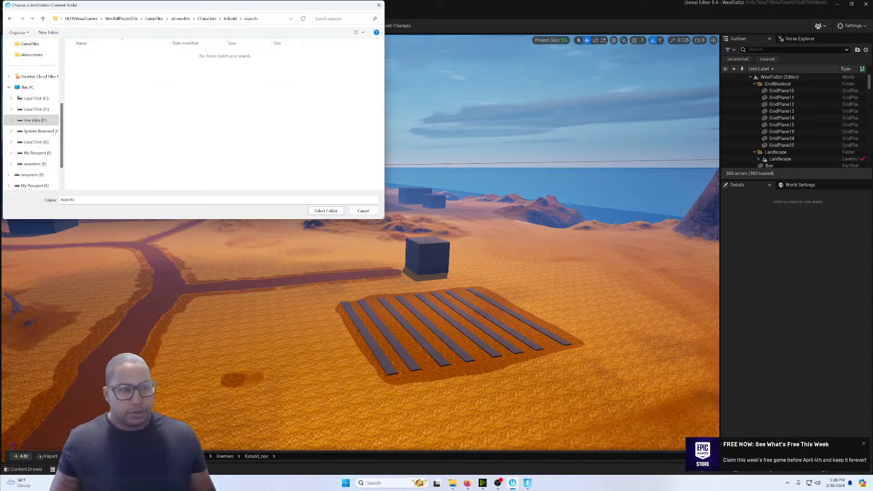
# Try to migrate the SK_Kobold skeletal mesh into the Kobold exports folder.
pyautogui.click(324, 211)
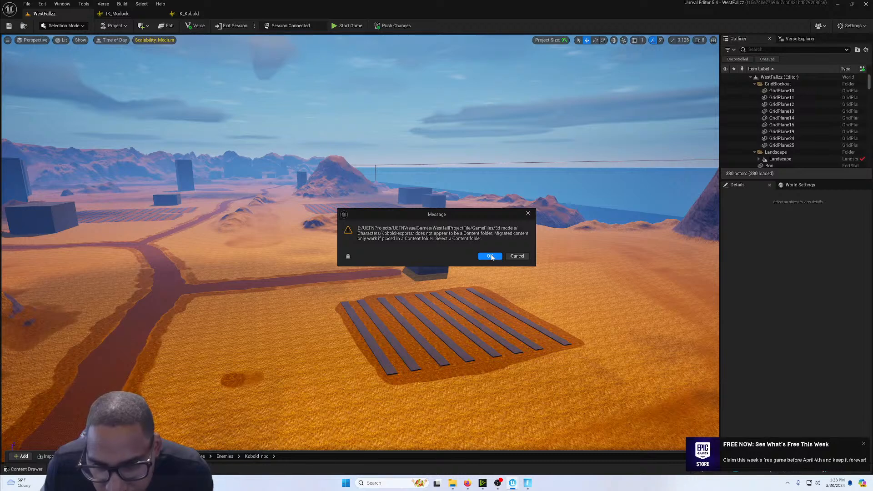
pyautogui.click(490, 256)
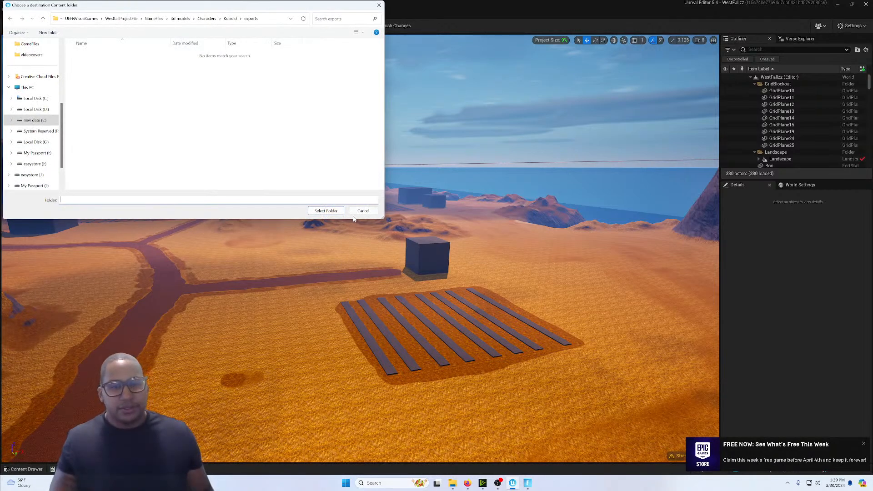
pyautogui.click(361, 211)
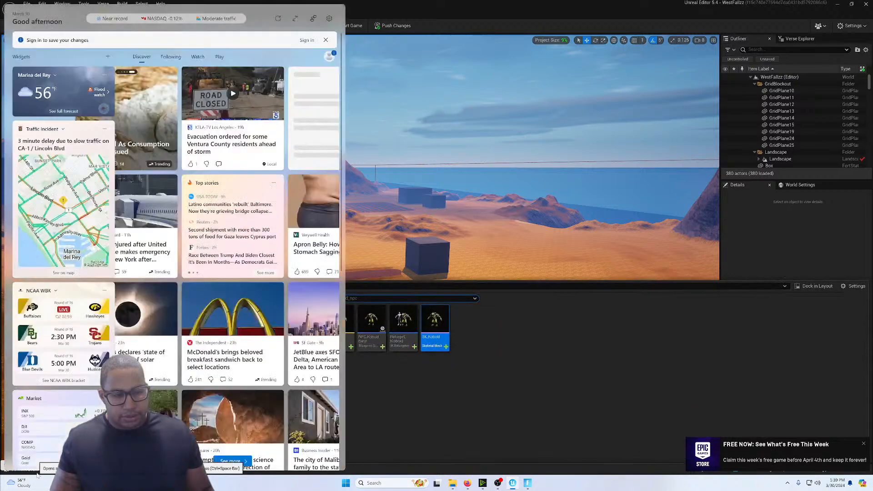
# Export the SK_Kobold skeletal mesh as an FBX file into the Kobold exports folder with the default FBX export options.
pyautogui.click(32, 469)
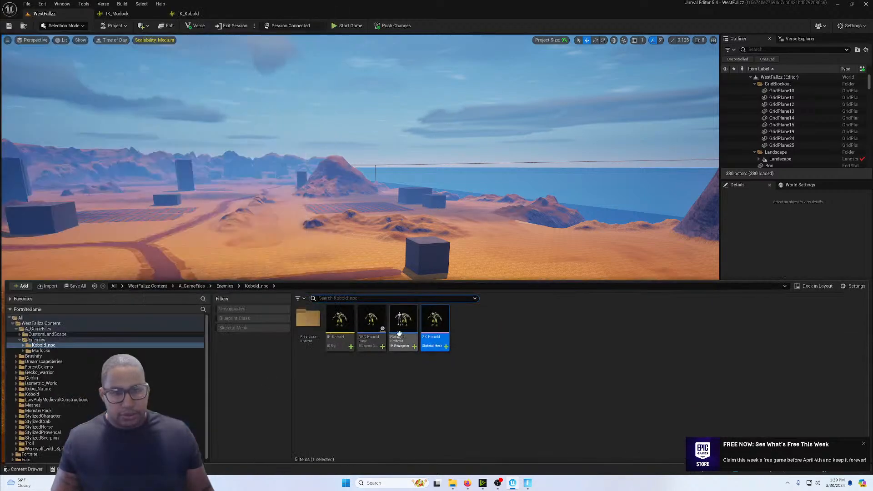
pyautogui.rightClick(439, 330)
pyautogui.moveTo(478, 249)
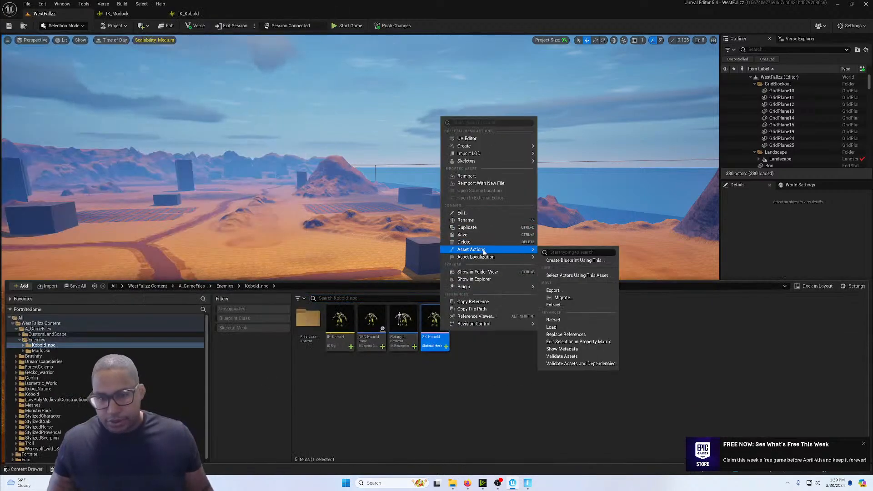
pyautogui.click(568, 295)
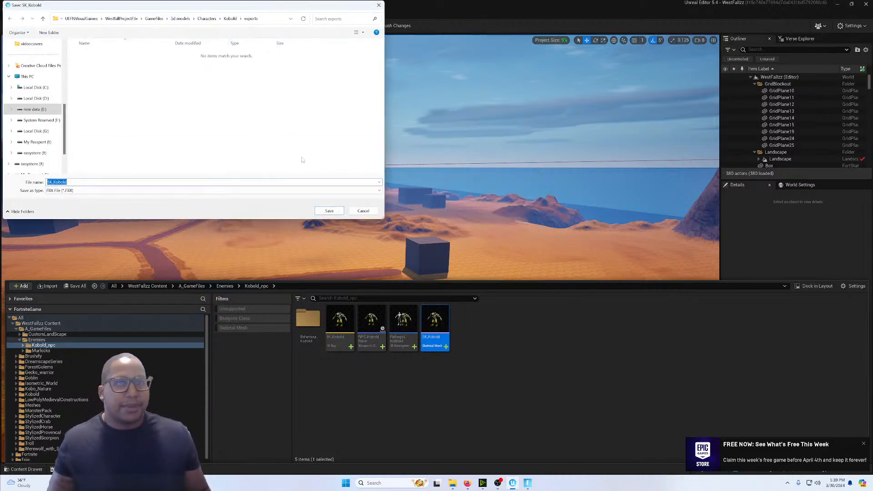
pyautogui.click(328, 210)
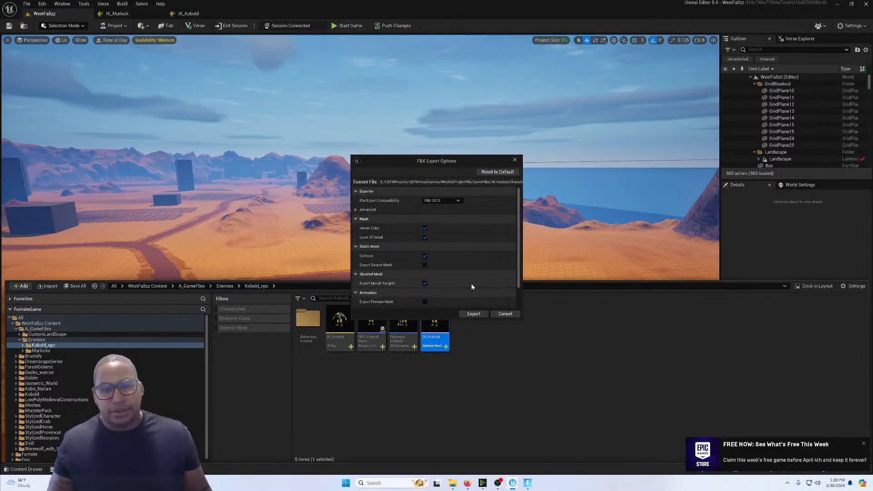
pyautogui.click(479, 314)
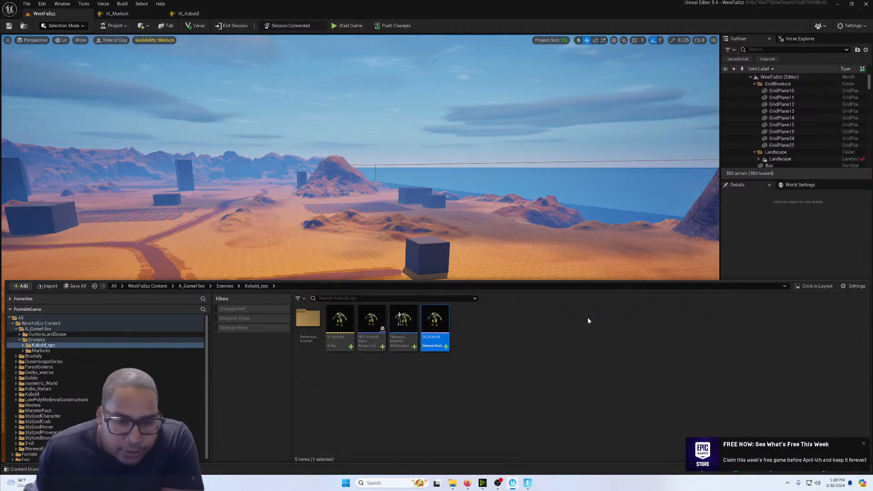
# Launch ActorCore AccuRIG.
pyautogui.click(482, 484)
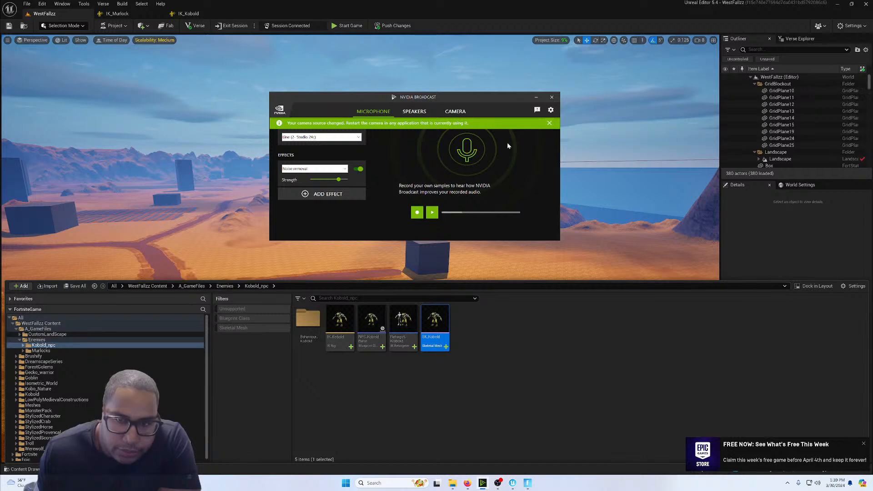
pyautogui.click(537, 98)
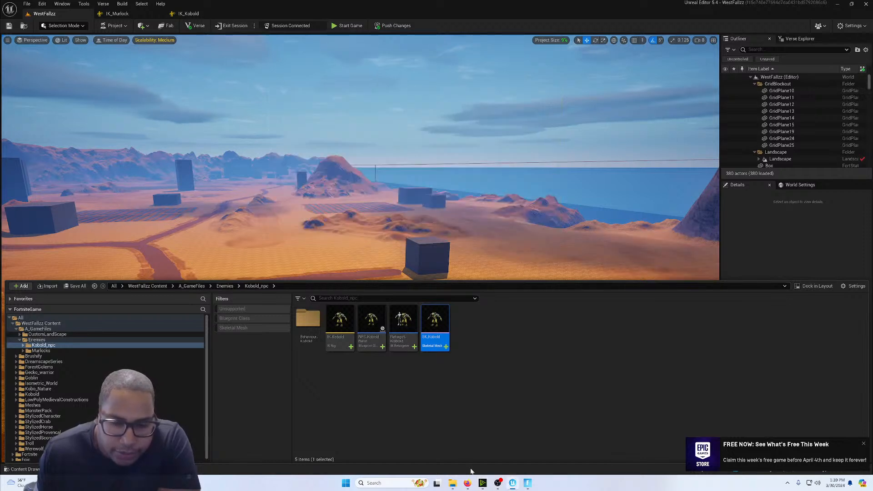
pyautogui.click(345, 484)
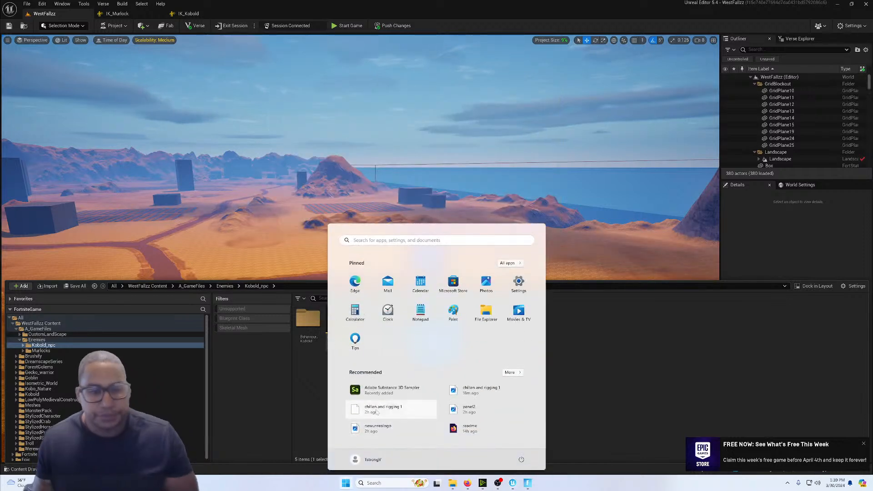
pyautogui.write('ac')
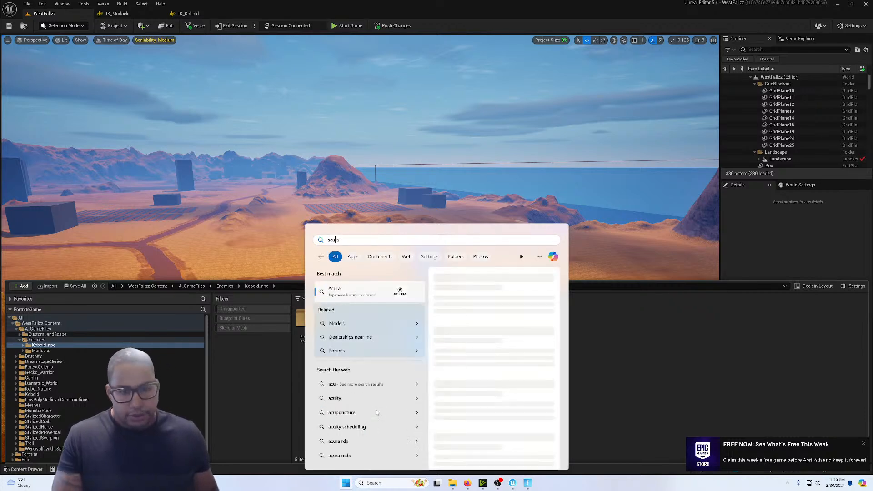
pyautogui.click(364, 292)
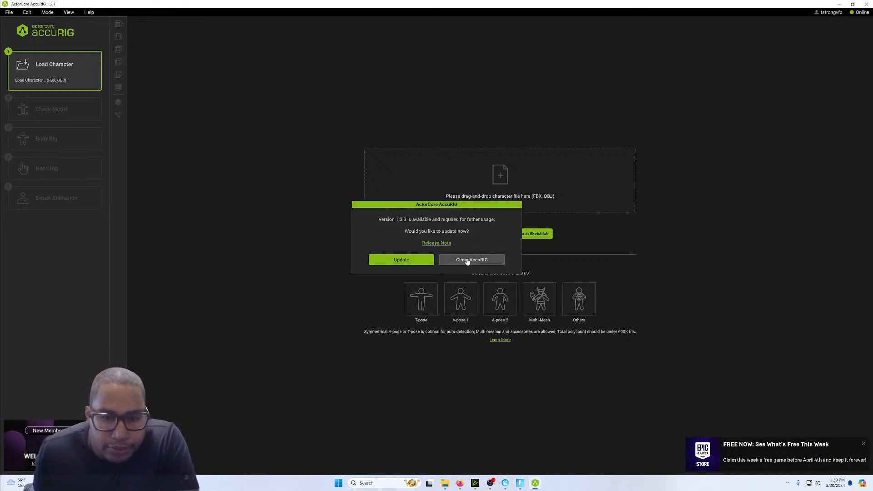
# Update AccuRIG to version 1.3.3 and run it again once setup completes.
pyautogui.click(423, 261)
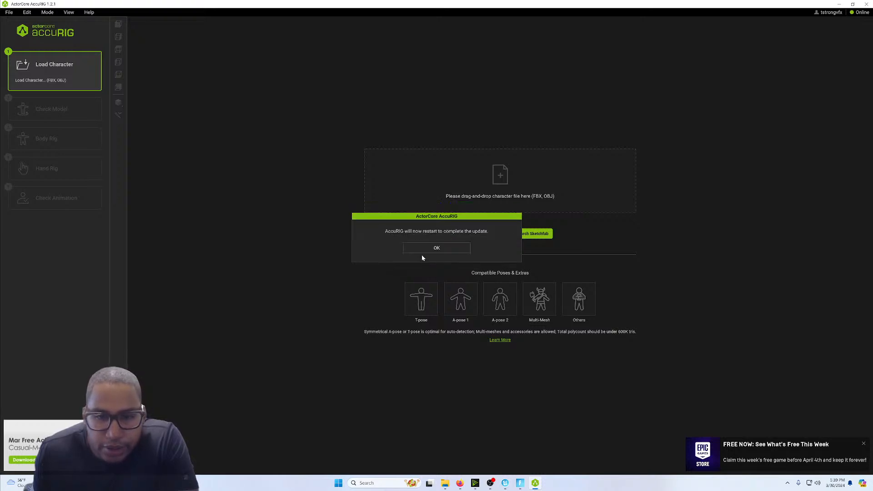
pyautogui.click(426, 250)
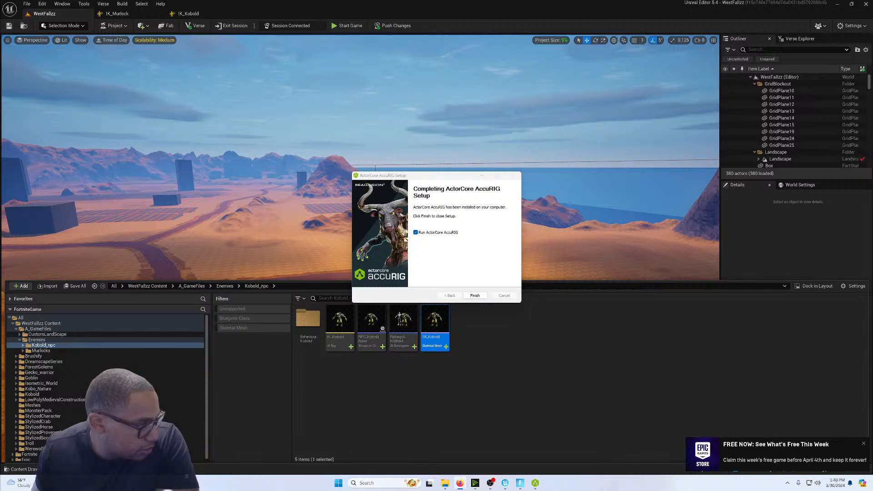
pyautogui.click(476, 297)
pyautogui.click(475, 296)
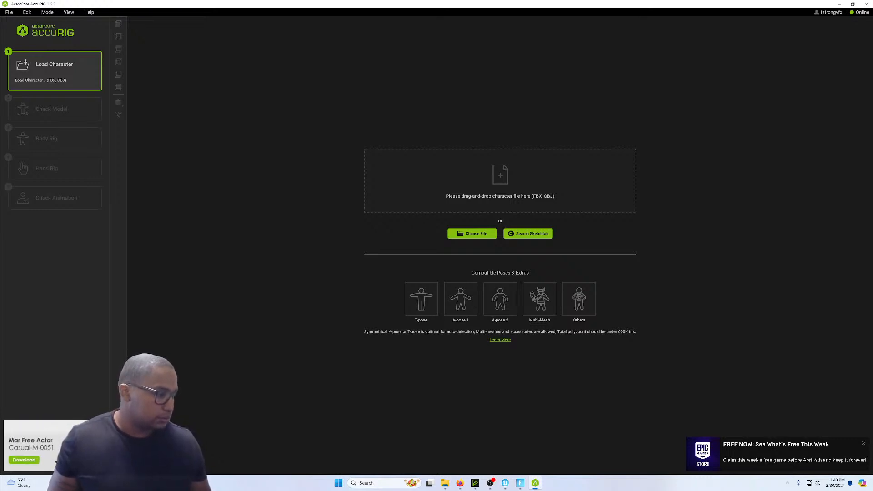
# Load SK_Kobold.FBX as the character from UEFNVisualGames/WestfallProjectFile/GameFiles/3d models/Characters/Kobold/exports.
pyautogui.click(473, 234)
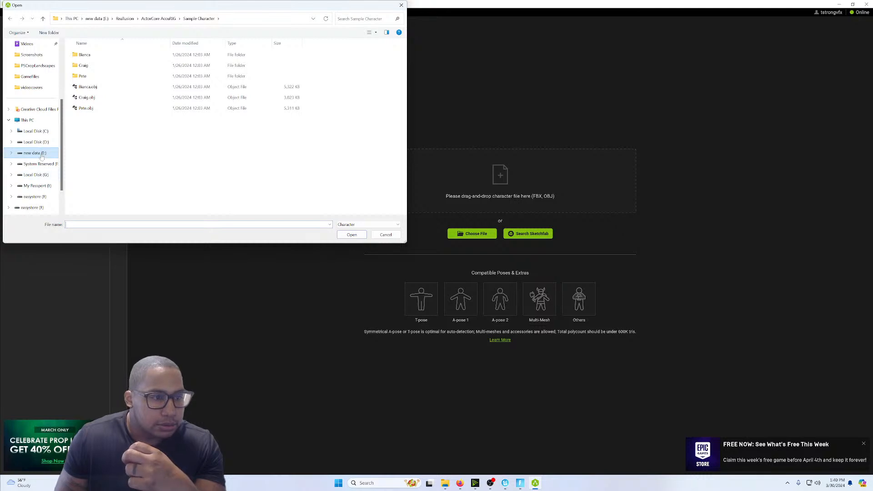
pyautogui.click(40, 156)
pyautogui.doubleClick(96, 66)
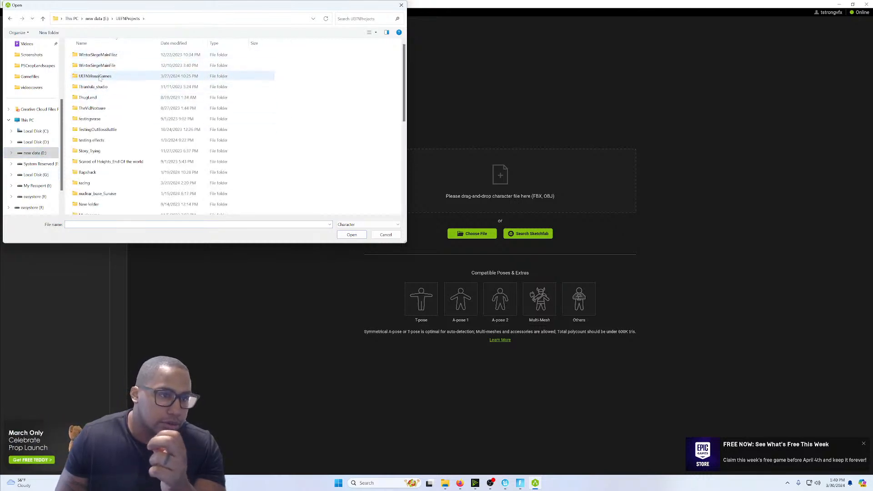
pyautogui.doubleClick(97, 76)
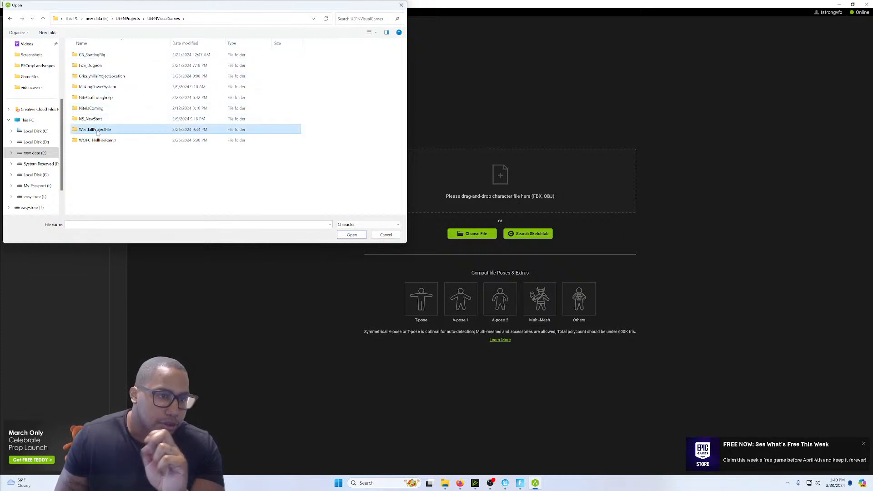
pyautogui.doubleClick(97, 129)
pyautogui.doubleClick(89, 56)
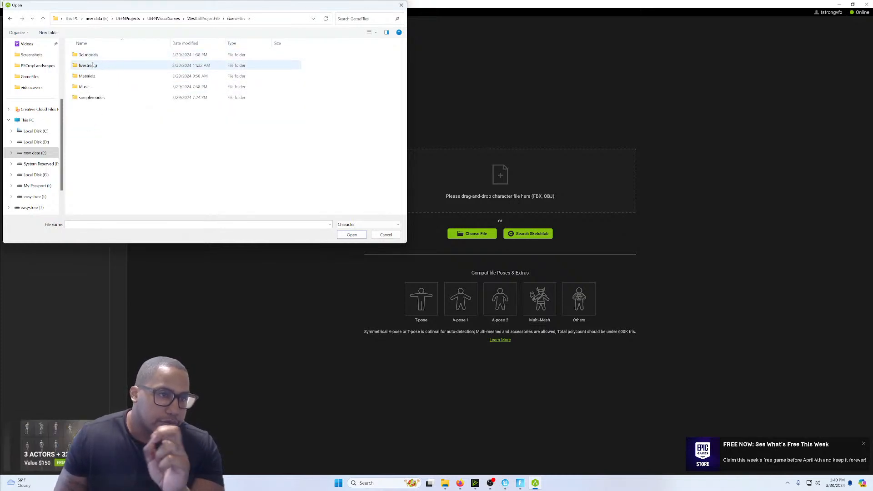
pyautogui.doubleClick(94, 55)
pyautogui.doubleClick(93, 56)
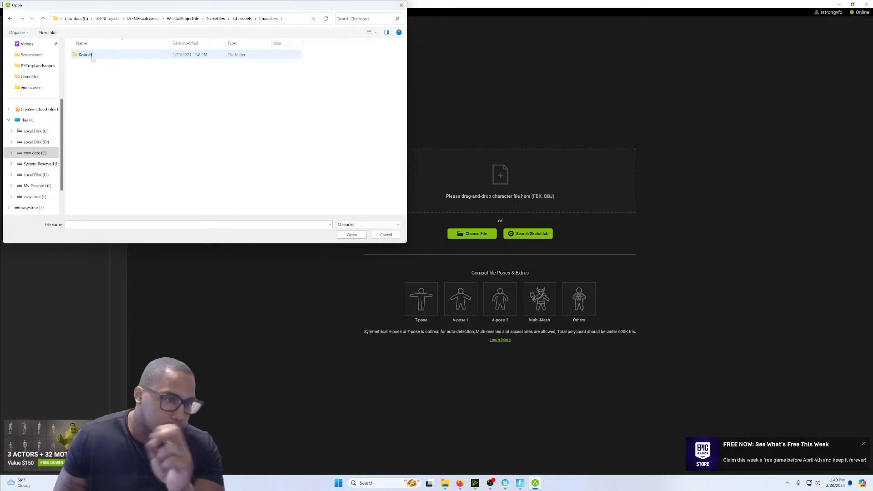
pyautogui.doubleClick(91, 56)
pyautogui.doubleClick(96, 55)
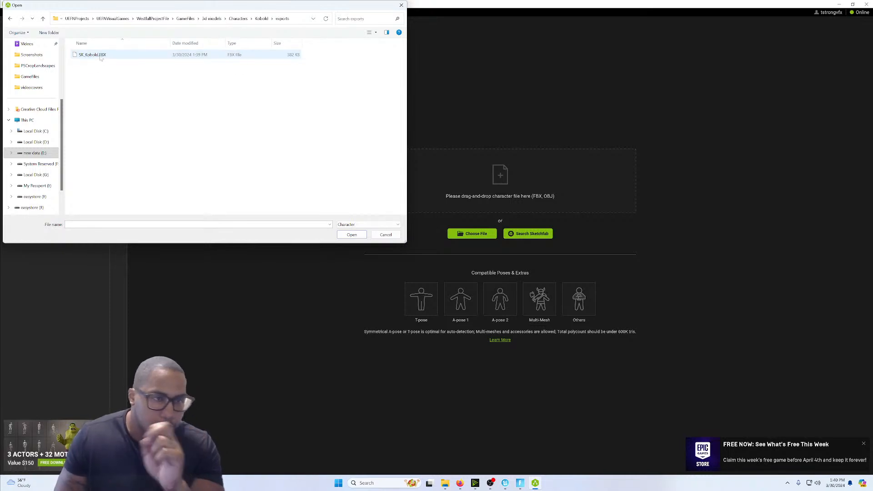
pyautogui.click(100, 55)
pyautogui.click(352, 235)
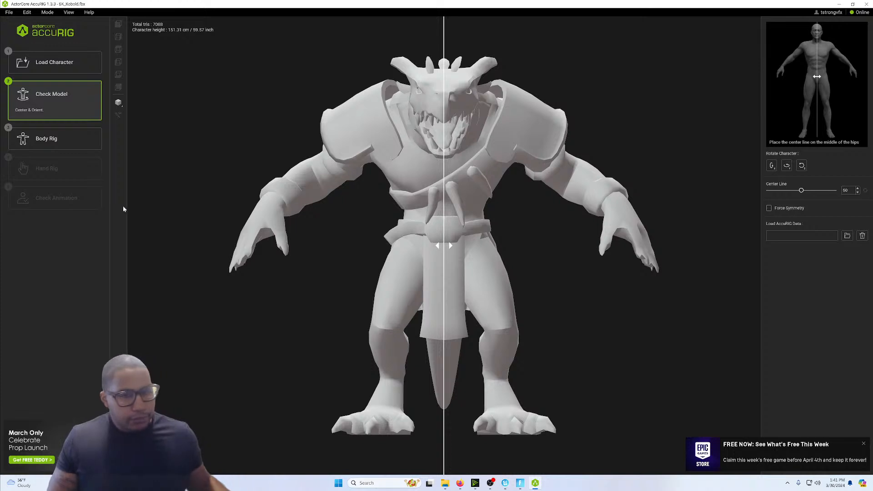
# Advance to the Body Rig stage and move the Left Hand joint up to the wrist at the edge of the cuff.
pyautogui.click(64, 137)
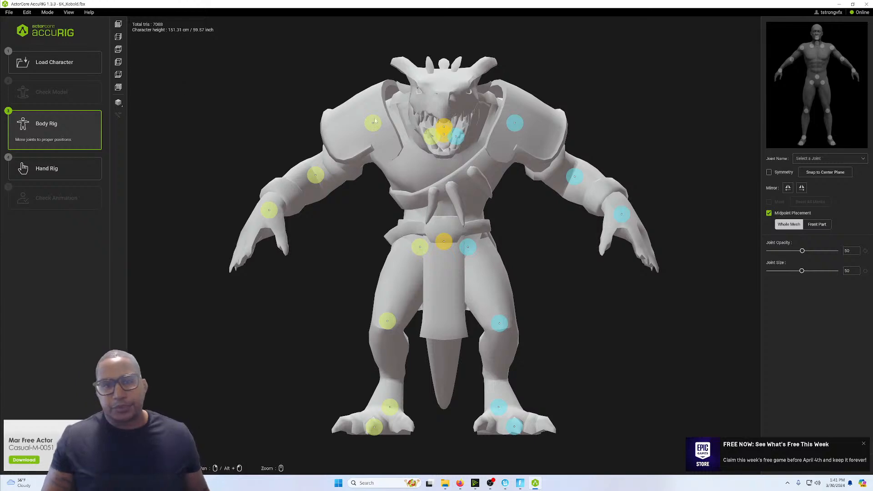
pyautogui.moveTo(275, 103); pyautogui.dragTo(245, 124)
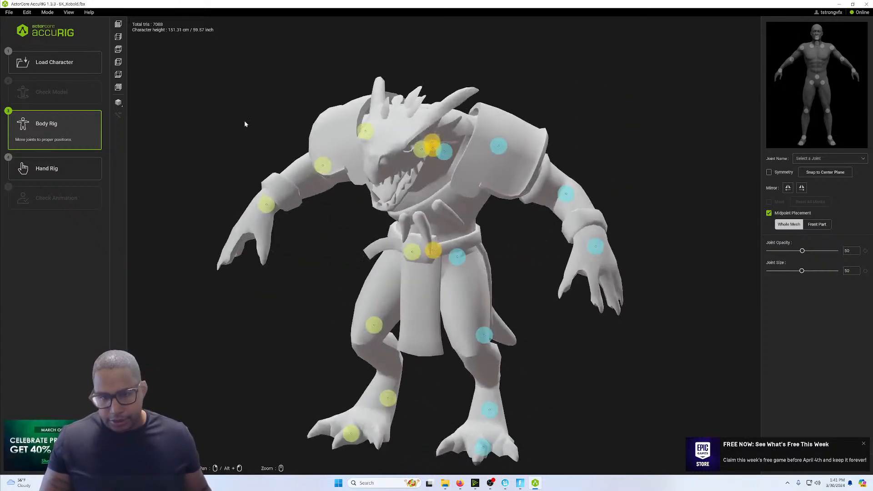
pyautogui.moveTo(552, 143); pyautogui.dragTo(598, 131, button='right')
pyautogui.moveTo(619, 141); pyautogui.dragTo(533, 177)
pyautogui.scroll(5, 397, 208)
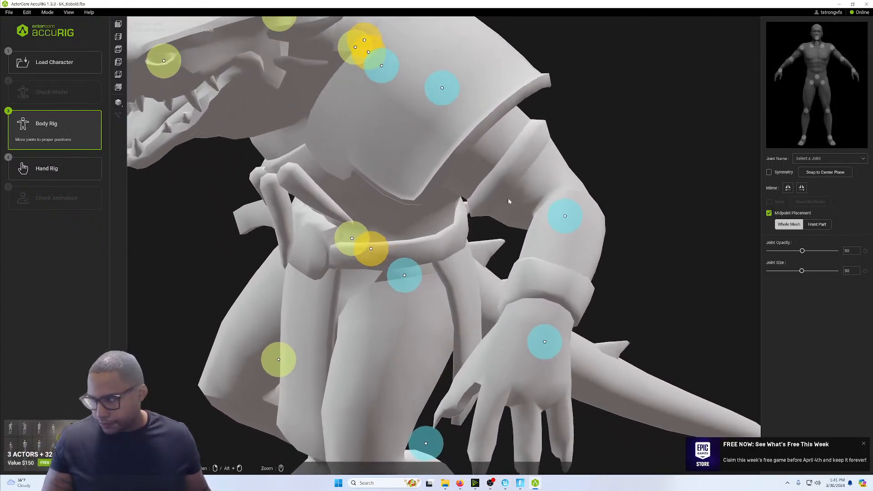
pyautogui.moveTo(544, 342); pyautogui.dragTo(541, 293)
pyautogui.moveTo(601, 296); pyautogui.dragTo(643, 261, button='right')
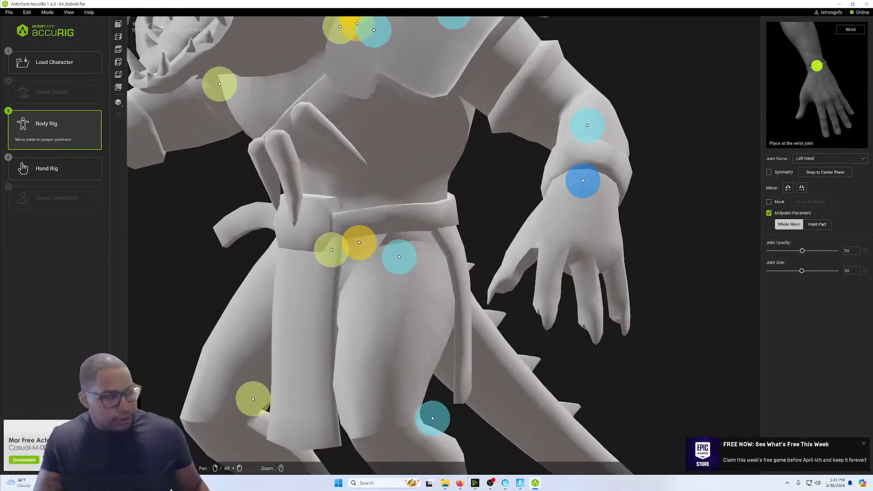
# Examine the placement of the wrist, hip, knee, ankle and foot joints from the front, side and back of the character.
pyautogui.moveTo(657, 192); pyautogui.dragTo(627, 200, button='right')
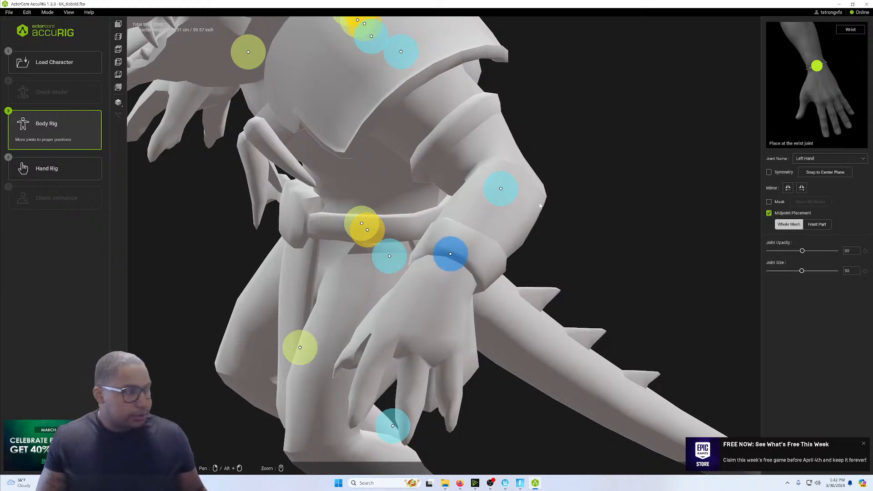
pyautogui.moveTo(574, 189); pyautogui.dragTo(380, 208, button='right')
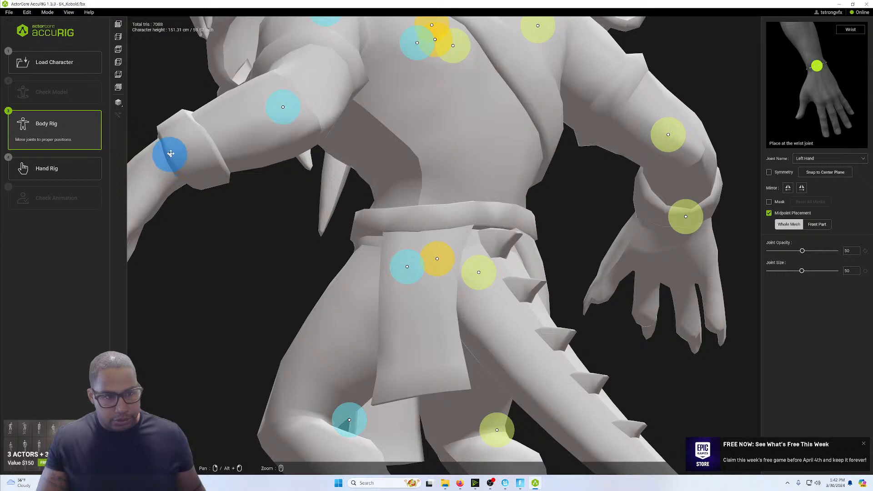
pyautogui.moveTo(181, 135); pyautogui.dragTo(483, 207, button='right')
pyautogui.scroll(-6, 452, 262)
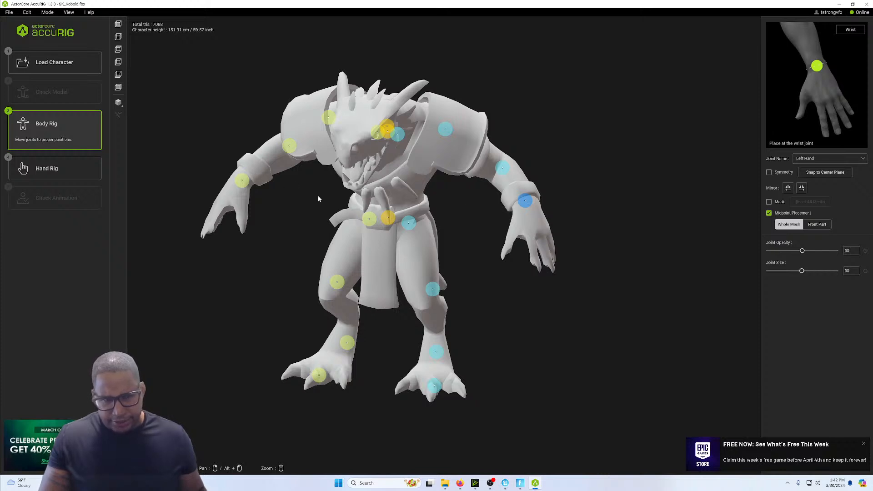
pyautogui.moveTo(477, 307); pyautogui.dragTo(528, 189, button='middle')
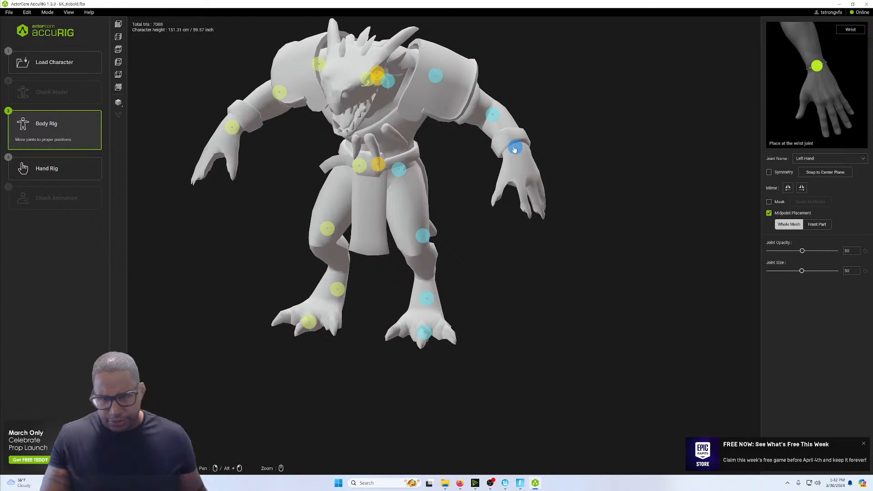
pyautogui.moveTo(520, 279); pyautogui.dragTo(501, 220, button='right')
pyautogui.moveTo(501, 220); pyautogui.dragTo(619, 231)
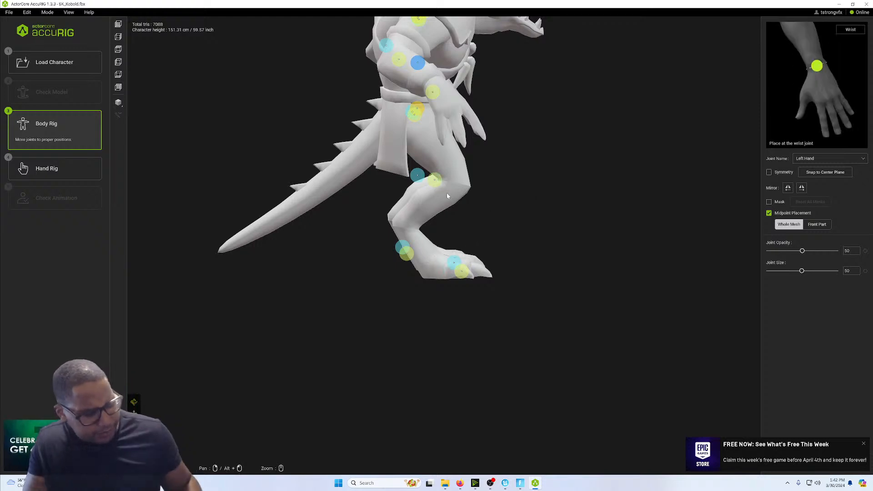
pyautogui.moveTo(486, 196); pyautogui.dragTo(449, 185, button='right')
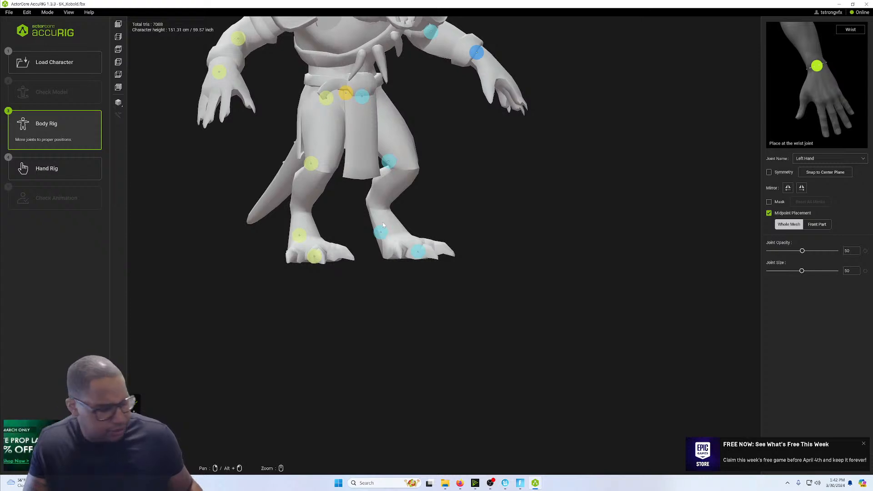
pyautogui.moveTo(423, 214); pyautogui.dragTo(426, 230, button='middle')
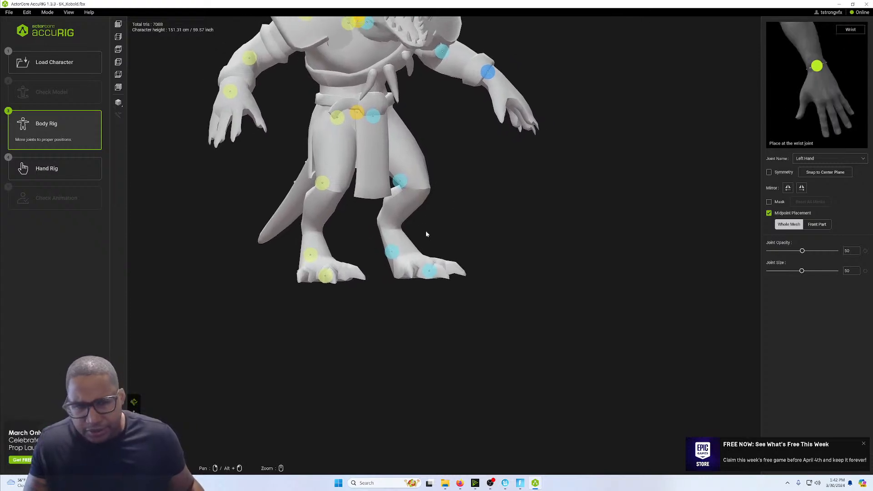
pyautogui.moveTo(443, 220); pyautogui.dragTo(457, 243, button='right')
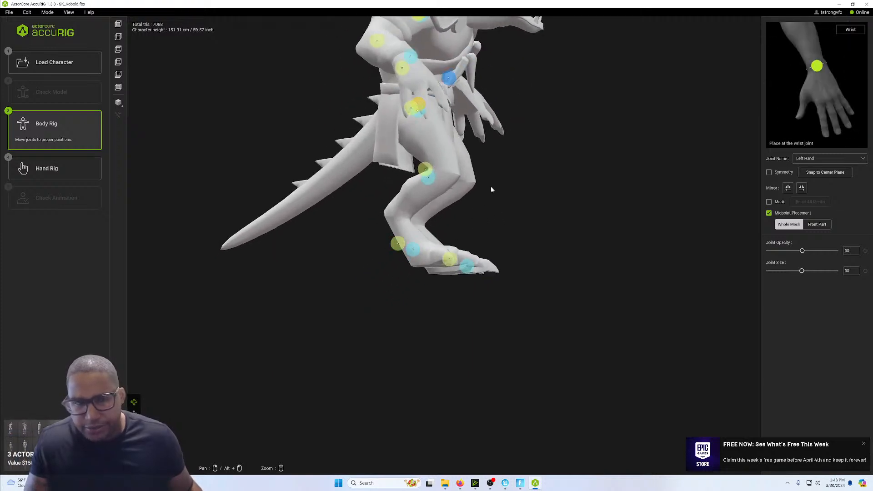
# Move the Right Hand joint to the wrist at the edge of the cuff, aligning it from the side, front and back.
pyautogui.moveTo(535, 158); pyautogui.dragTo(460, 162, button='right')
pyautogui.scroll(5, 459, 162)
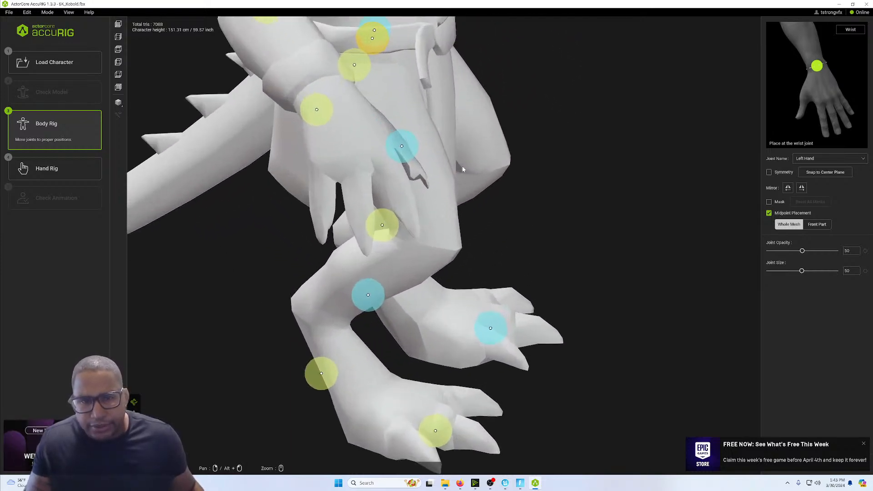
pyautogui.moveTo(500, 97); pyautogui.dragTo(565, 207, button='right')
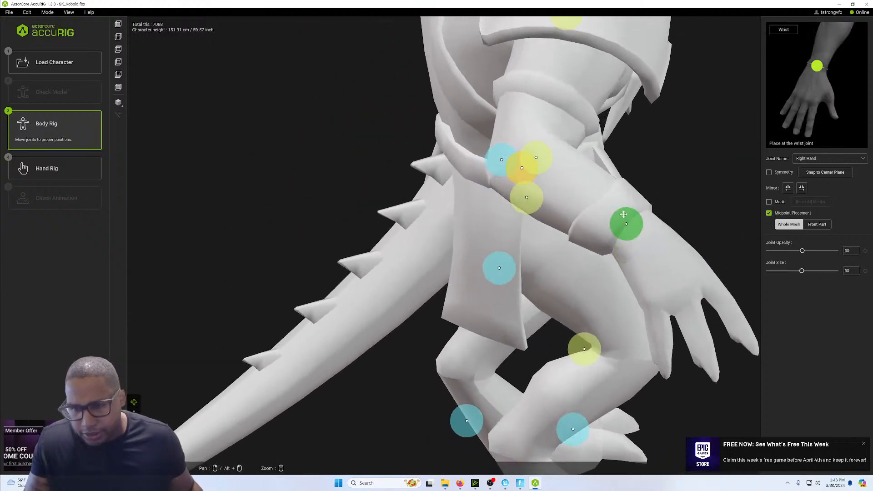
pyautogui.moveTo(672, 179); pyautogui.dragTo(591, 180, button='right')
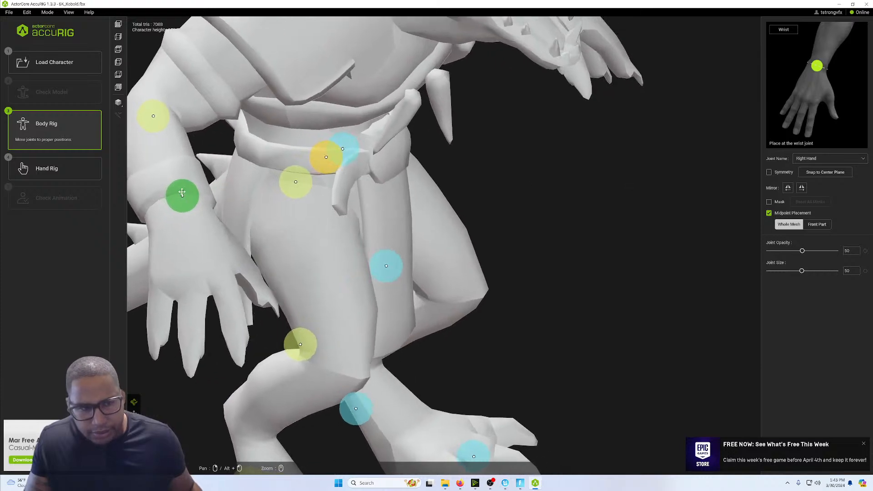
pyautogui.moveTo(405, 205); pyautogui.dragTo(591, 192, button='right')
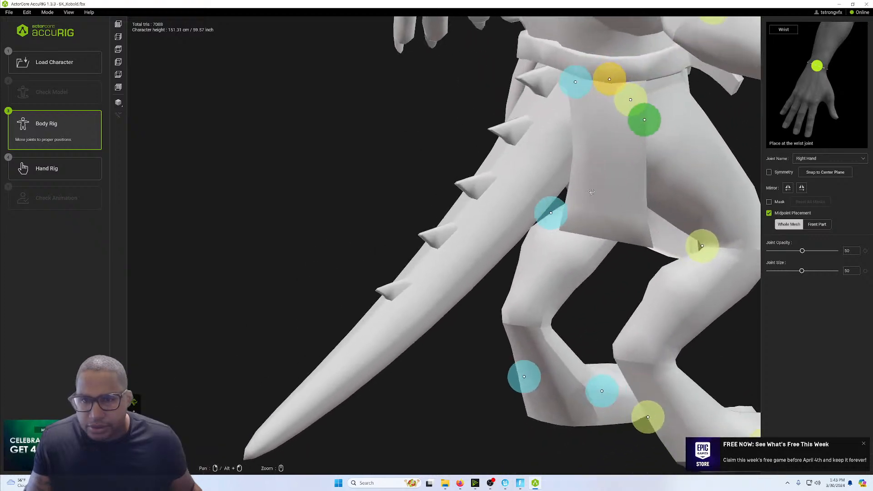
pyautogui.moveTo(661, 190); pyautogui.dragTo(641, 188, button='right')
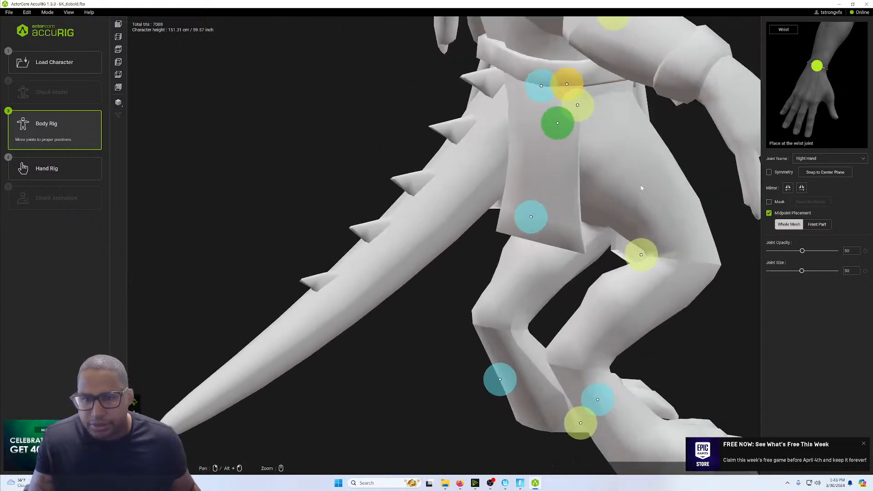
pyautogui.moveTo(679, 167); pyautogui.dragTo(511, 260, button='right')
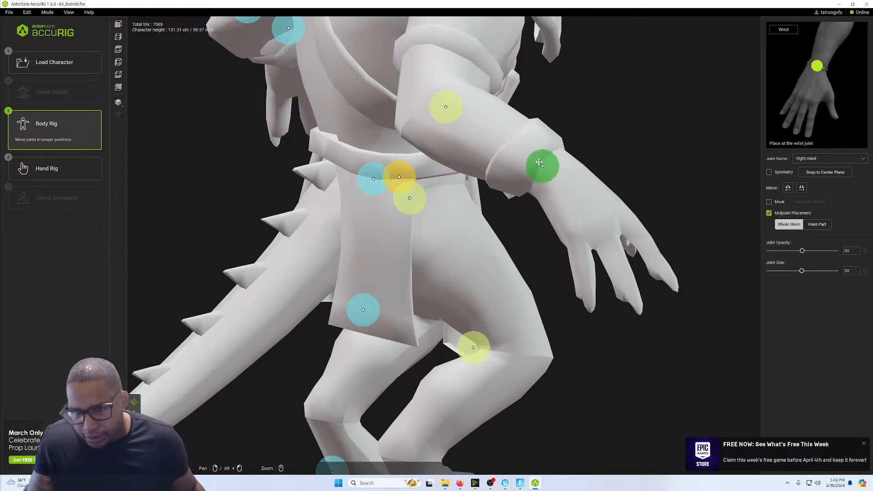
pyautogui.moveTo(625, 155); pyautogui.dragTo(612, 173, button='right')
pyautogui.moveTo(612, 173); pyautogui.dragTo(504, 183)
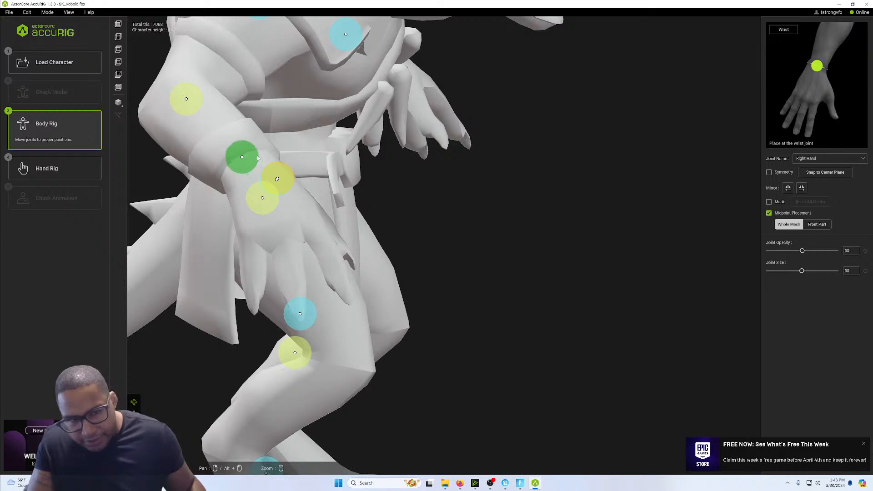
pyautogui.moveTo(257, 158); pyautogui.dragTo(477, 197)
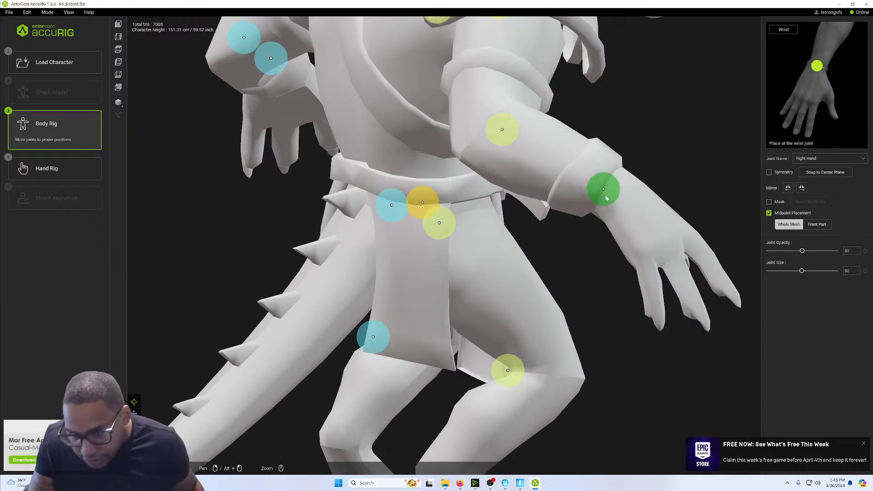
pyautogui.moveTo(660, 170); pyautogui.dragTo(564, 173)
# Shift the Right Hand joint slightly toward the outer side of the cuff as seen from the front.
pyautogui.moveTo(465, 135); pyautogui.dragTo(376, 112)
pyautogui.scroll(-5, 397, 88)
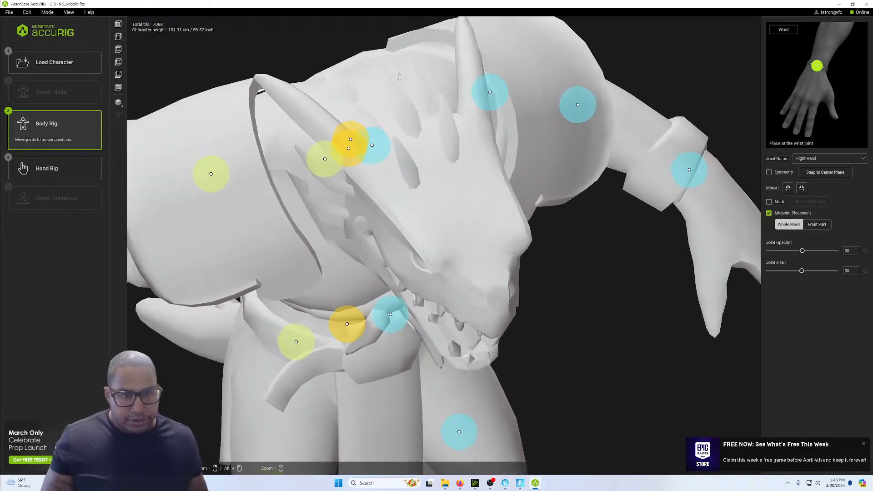
pyautogui.moveTo(305, 135); pyautogui.dragTo(434, 46, button='middle')
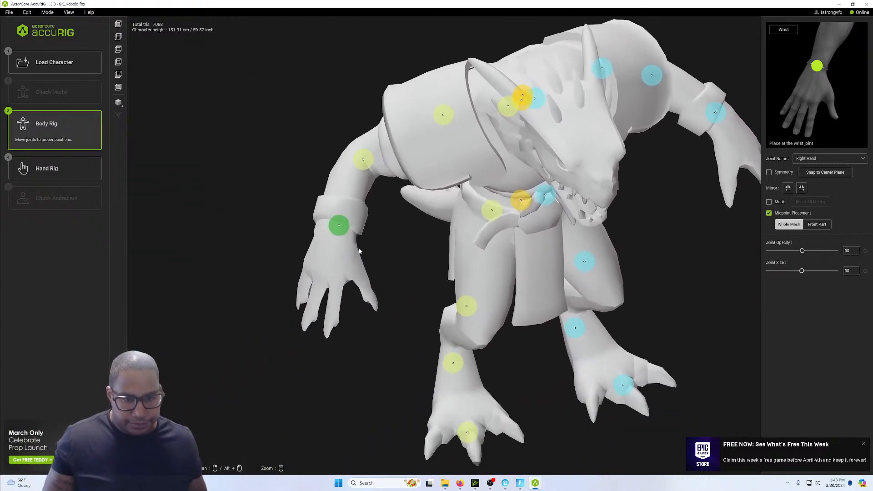
pyautogui.scroll(6, 353, 225)
pyautogui.moveTo(348, 218); pyautogui.dragTo(459, 226, button='right')
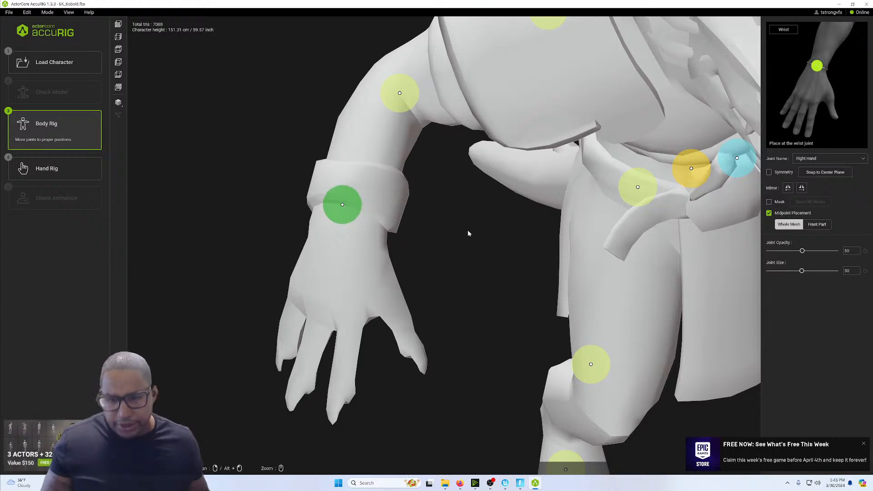
pyautogui.scroll(-6, 468, 231)
pyautogui.moveTo(473, 233); pyautogui.dragTo(347, 239, button='right')
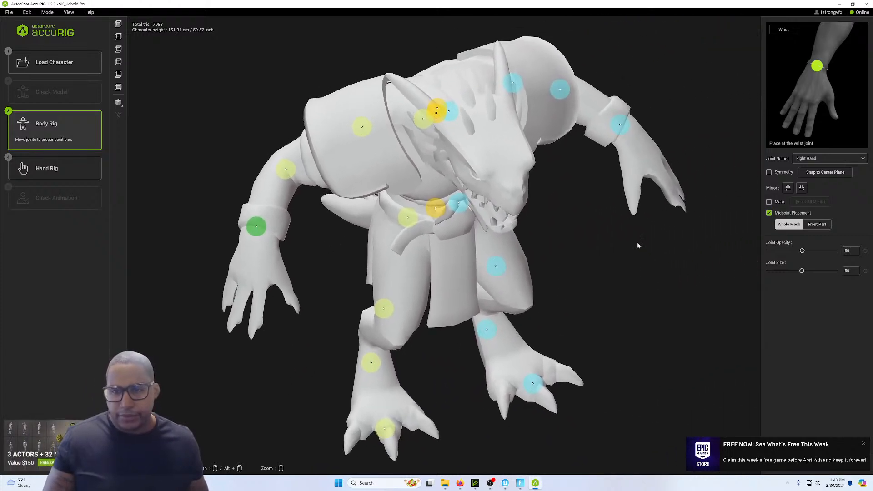
# Shift the Left Forearm and Right Forearm joints closer to the bends of the elbows.
pyautogui.moveTo(638, 245); pyautogui.dragTo(381, 218, button='right')
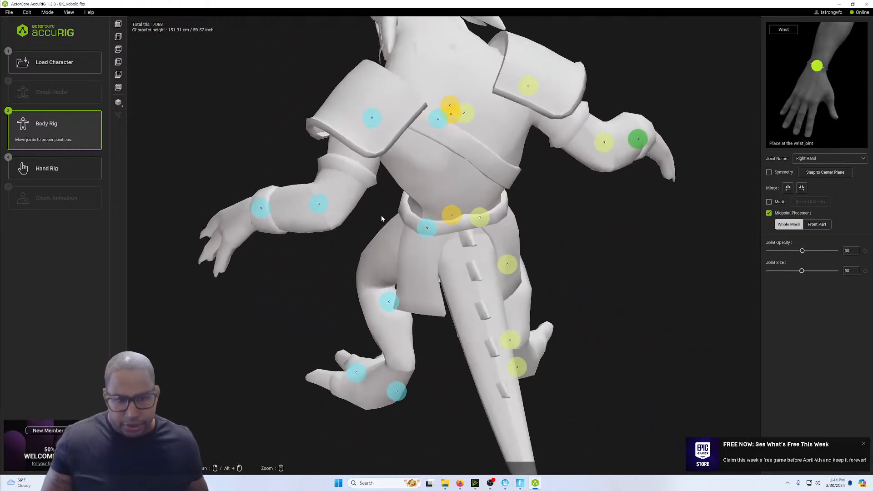
pyautogui.click(318, 205)
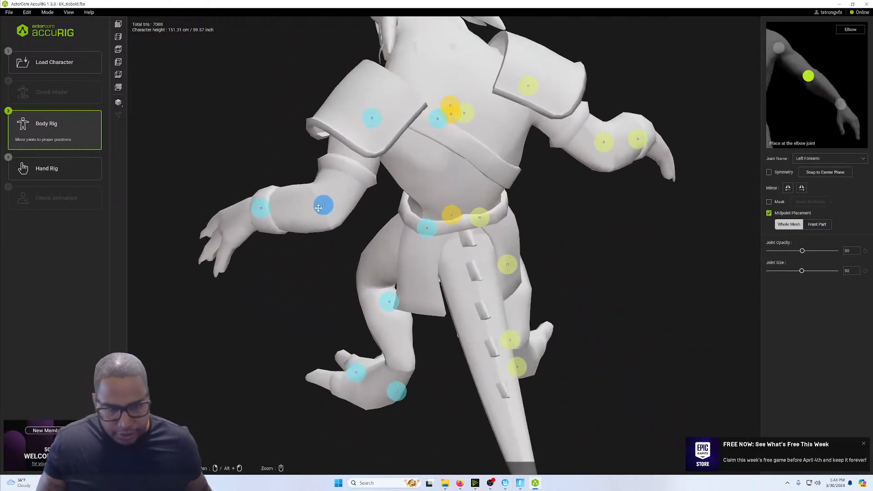
pyautogui.moveTo(588, 106); pyautogui.dragTo(523, 218, button='right')
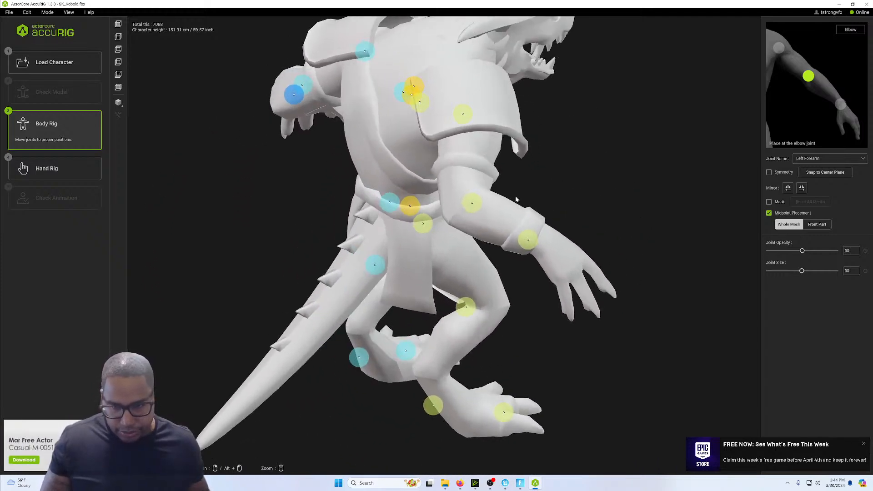
pyautogui.click(528, 241)
pyautogui.scroll(10, 534, 235)
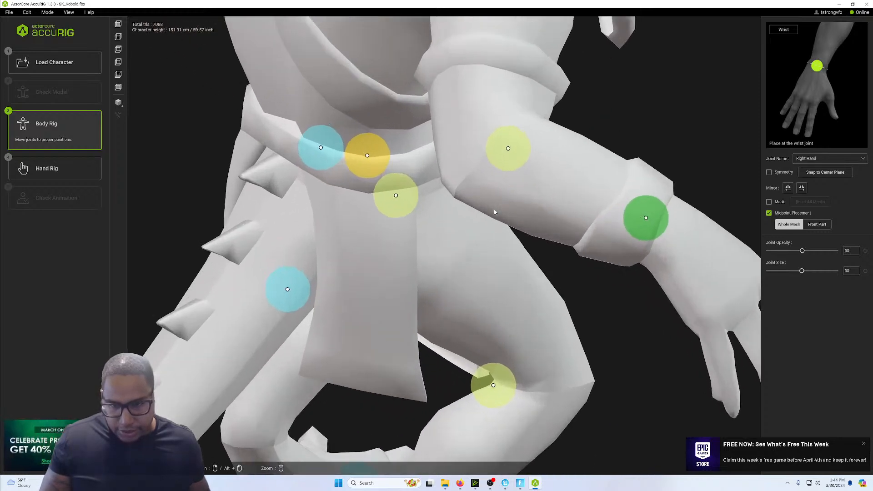
pyautogui.click(518, 146)
pyautogui.moveTo(519, 146); pyautogui.dragTo(502, 142)
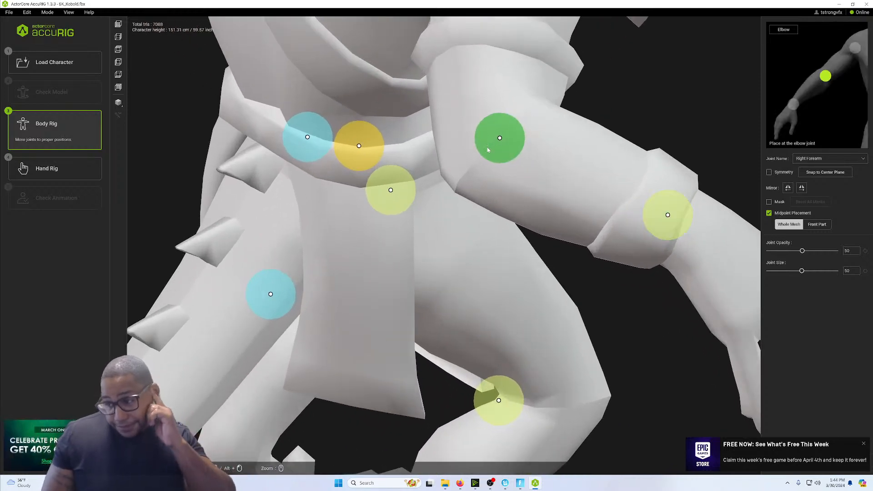
# Check the elbow joints from the front and back and fine-tune the Left Forearm joint's placement.
pyautogui.scroll(-10, 568, 158)
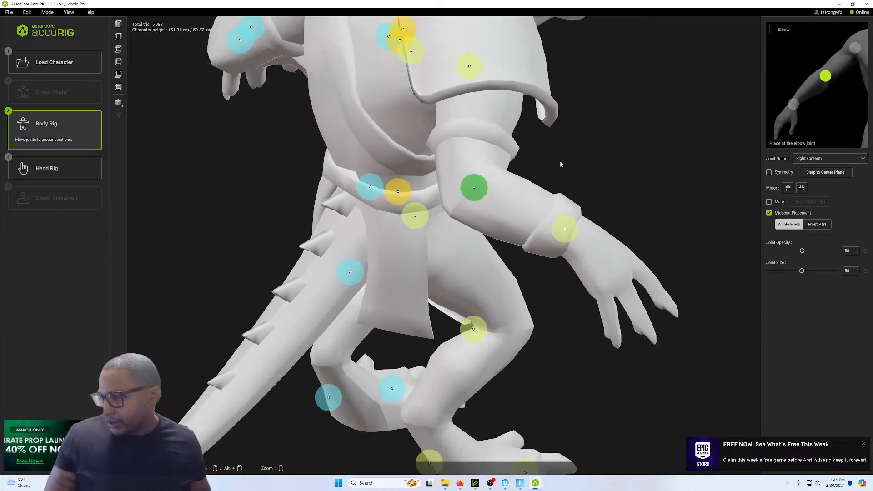
pyautogui.moveTo(543, 124); pyautogui.dragTo(580, 210, button='middle')
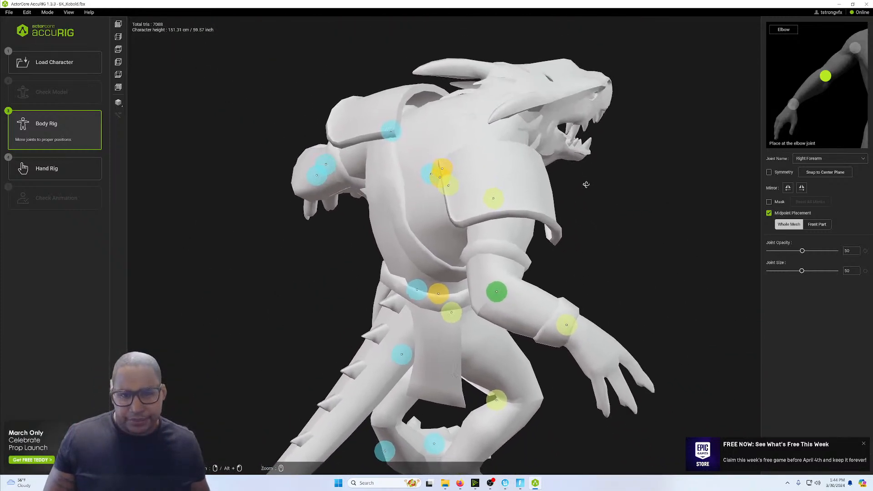
pyautogui.moveTo(585, 185); pyautogui.dragTo(494, 171, button='right')
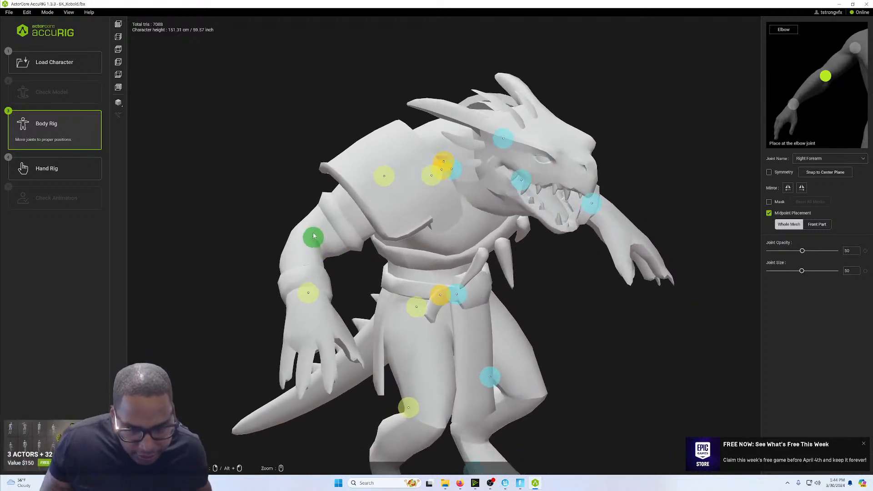
pyautogui.moveTo(325, 171); pyautogui.dragTo(230, 206, button='right')
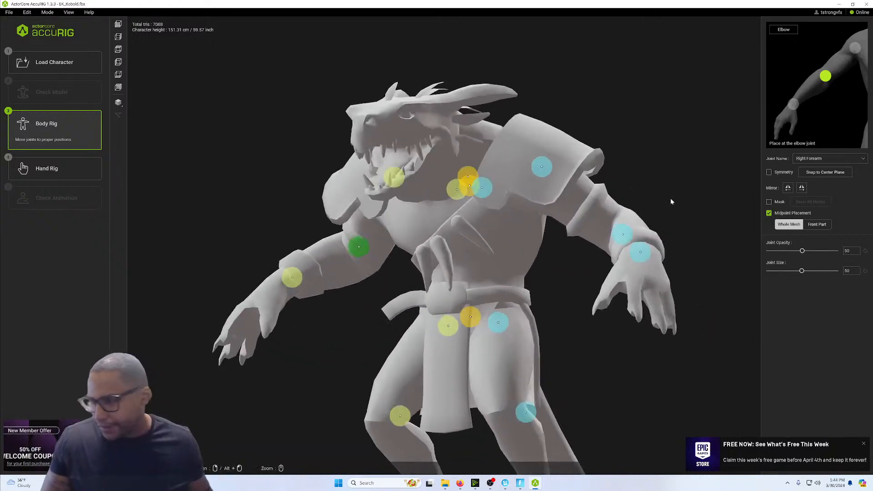
pyautogui.moveTo(660, 169); pyautogui.dragTo(429, 221, button='right')
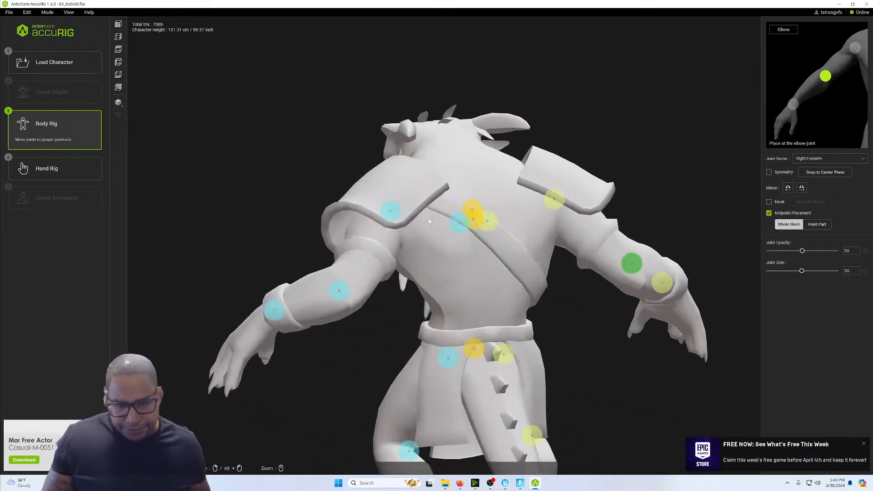
pyautogui.click(341, 291)
pyautogui.moveTo(334, 285); pyautogui.dragTo(469, 187, button='right')
# Reposition the Right Toe Base and Left Toe Base joints on the feet just behind the toes.
pyautogui.moveTo(474, 176); pyautogui.dragTo(530, 66, button='middle')
pyautogui.moveTo(534, 259); pyautogui.dragTo(556, 228, button='middle')
pyautogui.moveTo(558, 229)
pyautogui.mouseDown(button='right')
pyautogui.moveTo(575, 228)
pyautogui.moveTo(560, 221)
pyautogui.mouseUp(button='right')
pyautogui.moveTo(559, 220); pyautogui.dragTo(549, 154, button='middle')
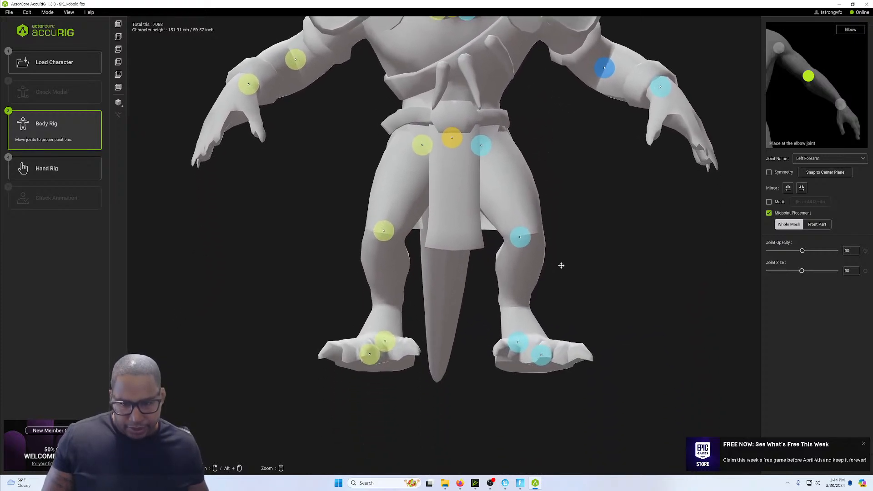
pyautogui.moveTo(561, 265); pyautogui.dragTo(560, 238, button='middle')
pyautogui.moveTo(551, 231); pyautogui.dragTo(657, 266, button='right')
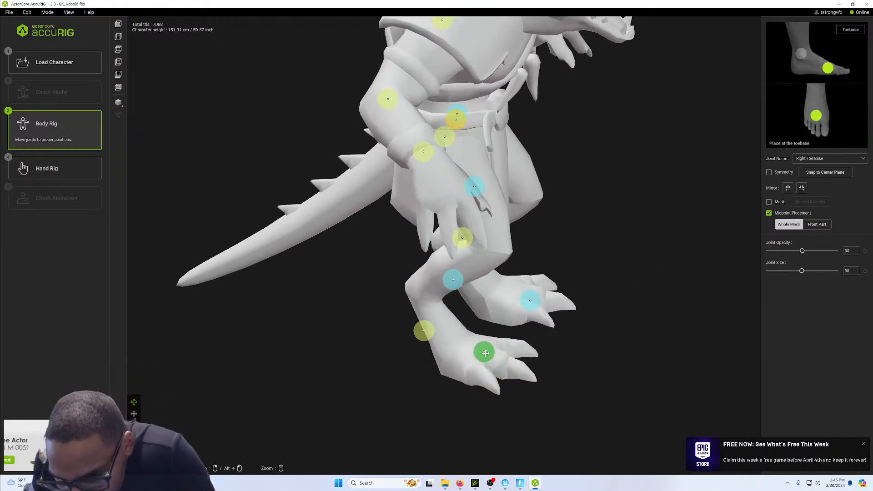
pyautogui.click(531, 298)
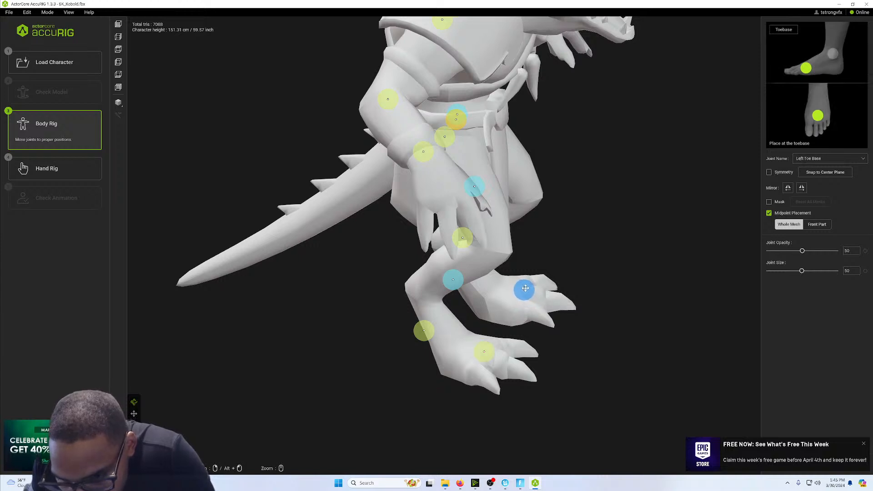
pyautogui.click(485, 351)
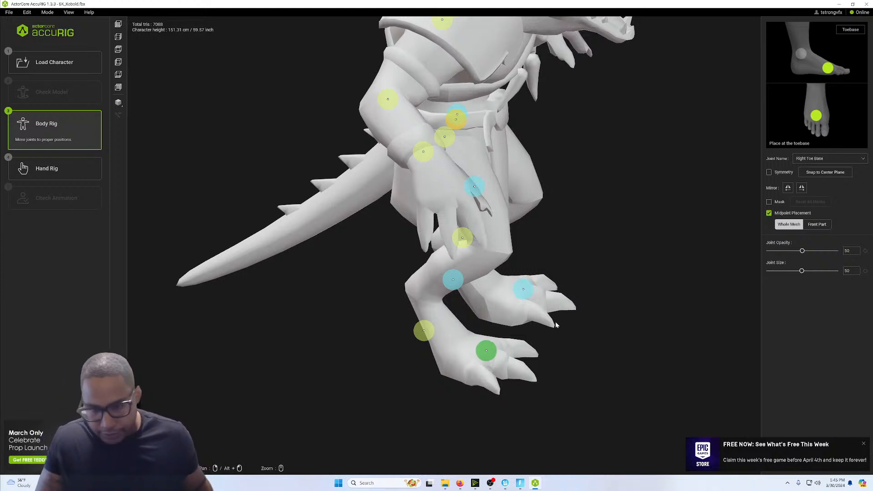
# Align the Left Toe Base joint with the middle of the left foot, viewed from the front and side.
pyautogui.moveTo(556, 324); pyautogui.dragTo(461, 313, button='right')
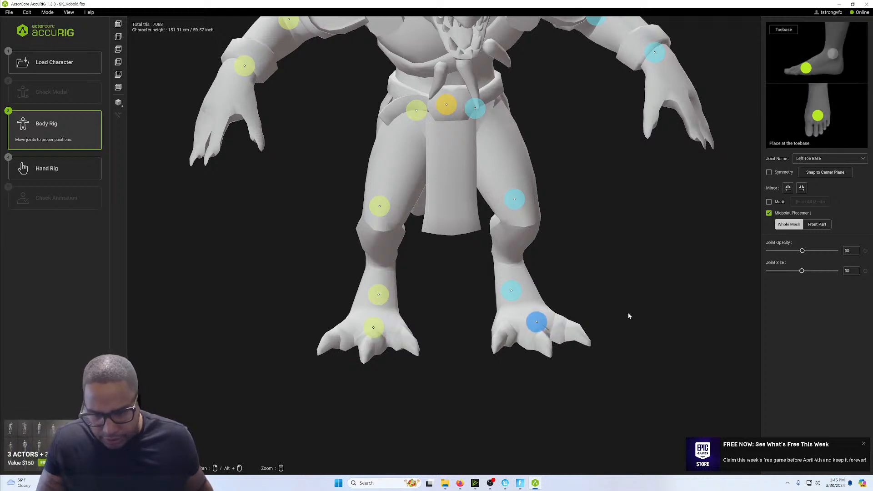
pyautogui.moveTo(628, 314); pyautogui.dragTo(611, 317, button='right')
pyautogui.moveTo(556, 311); pyautogui.dragTo(523, 341, button='right')
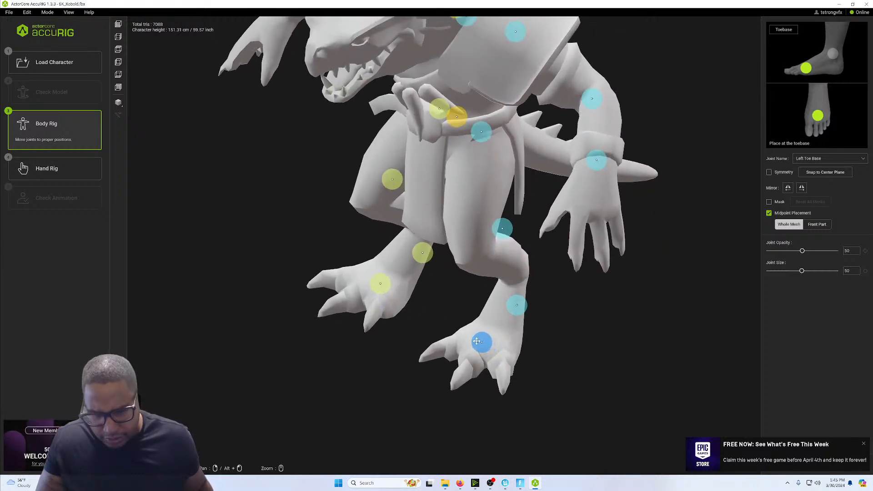
pyautogui.moveTo(538, 340); pyautogui.dragTo(422, 349, button='right')
pyautogui.moveTo(402, 336); pyautogui.dragTo(432, 326, button='middle')
pyautogui.moveTo(432, 325); pyautogui.dragTo(433, 328, button='right')
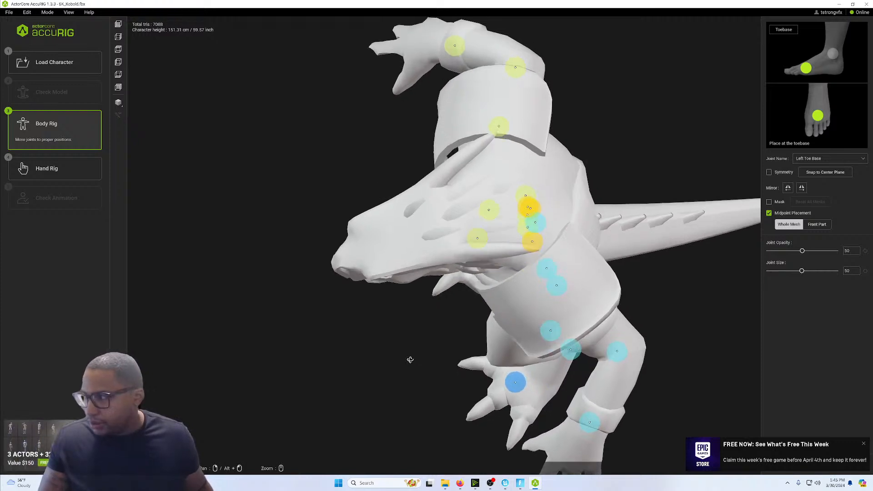
# Center the Right Toe Base and Left Toe Base joints across the feet, viewed from above and the front.
pyautogui.moveTo(396, 353); pyautogui.dragTo(451, 282, button='right')
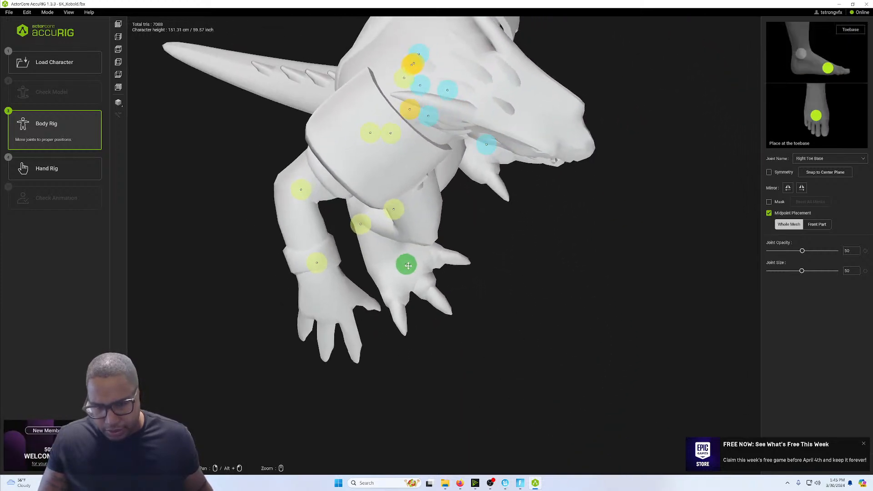
pyautogui.moveTo(559, 271); pyautogui.dragTo(577, 263, button='right')
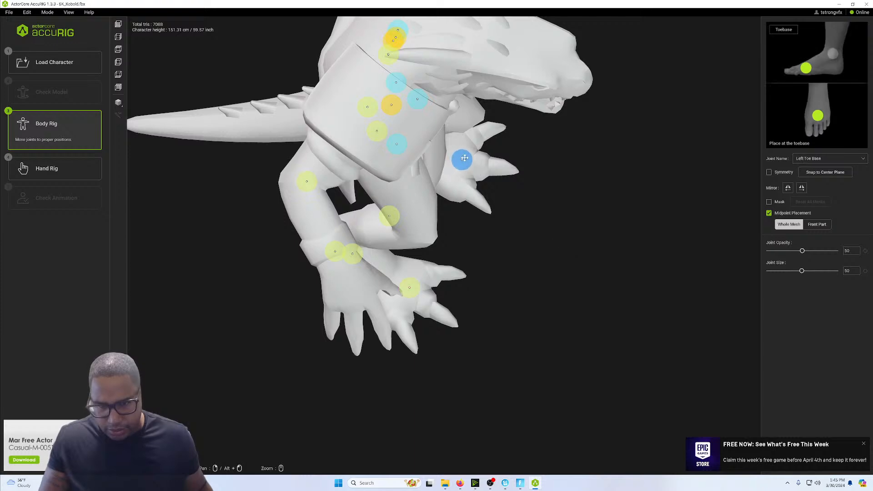
pyautogui.moveTo(556, 212); pyautogui.dragTo(448, 236, button='right')
pyautogui.click(454, 310)
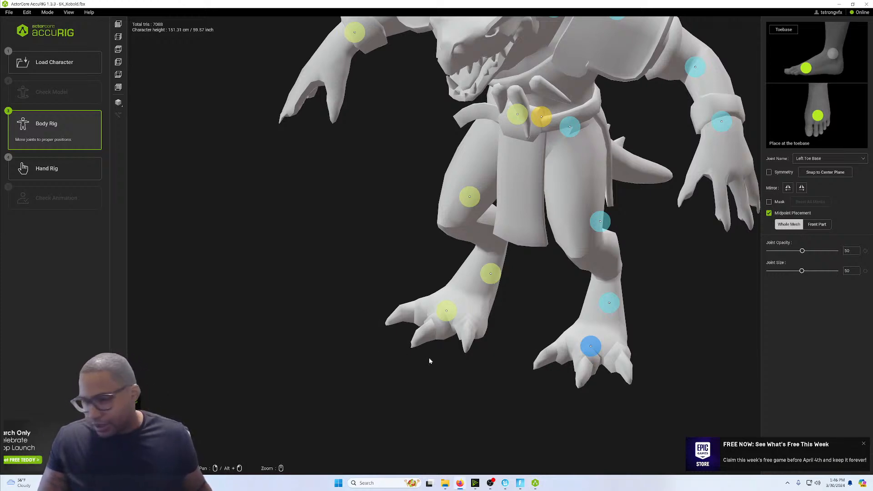
# Move the Right Foot joint down and forward from the back of the lower leg into the ankle above the heel.
pyautogui.moveTo(394, 242); pyautogui.dragTo(542, 241, button='right')
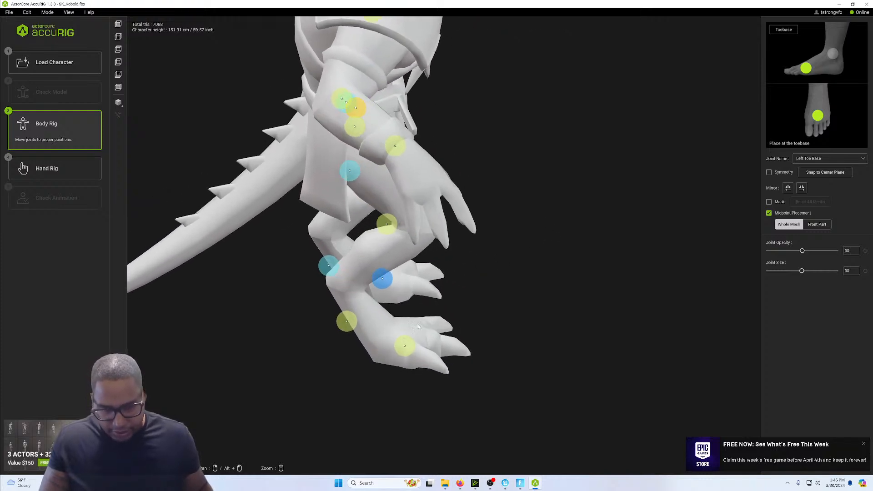
pyautogui.click(346, 323)
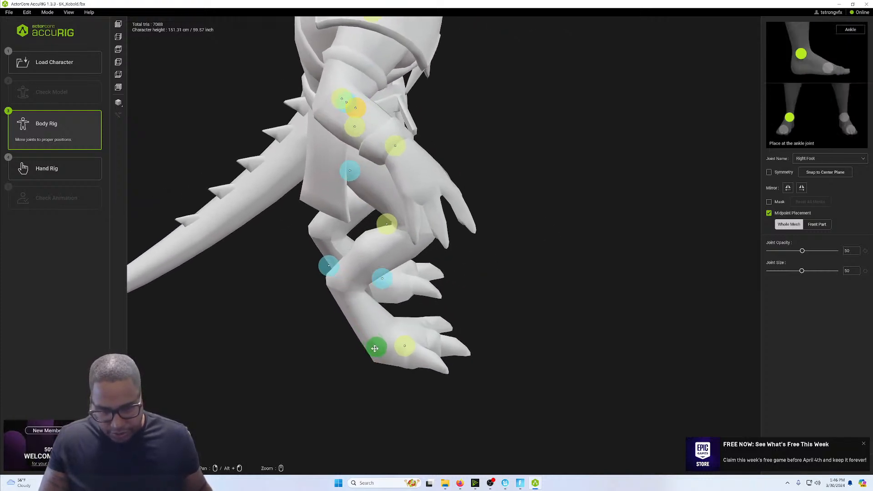
pyautogui.moveTo(426, 320); pyautogui.dragTo(381, 319, button='right')
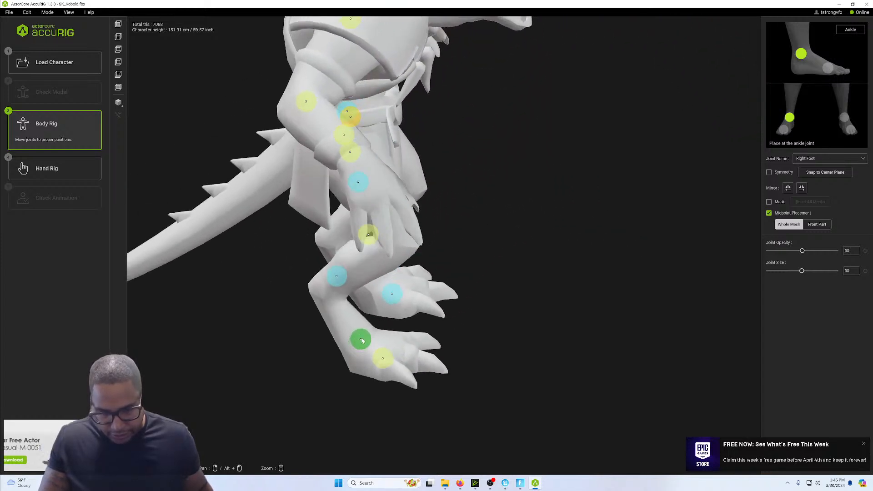
# Move the Left Foot joint into the left ankle above the heel, and center both Toe Base joints across the feet.
pyautogui.moveTo(522, 296); pyautogui.dragTo(391, 294, button='right')
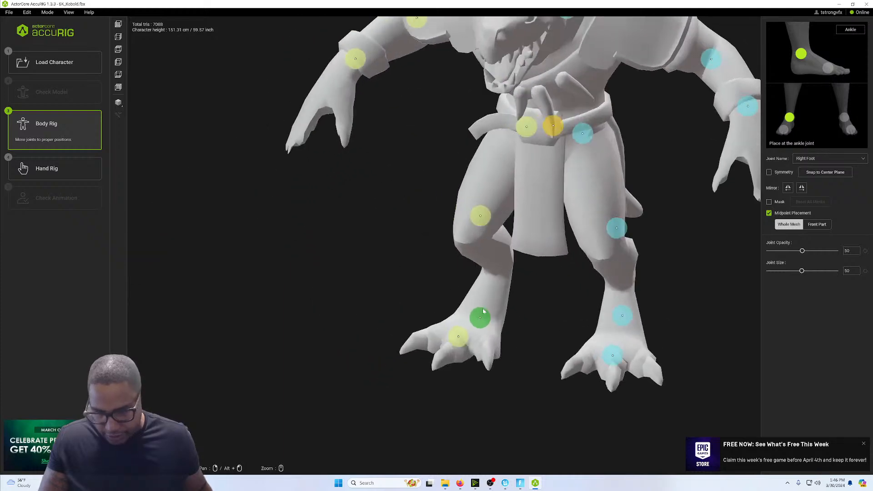
pyautogui.moveTo(484, 311); pyautogui.dragTo(516, 359, button='right')
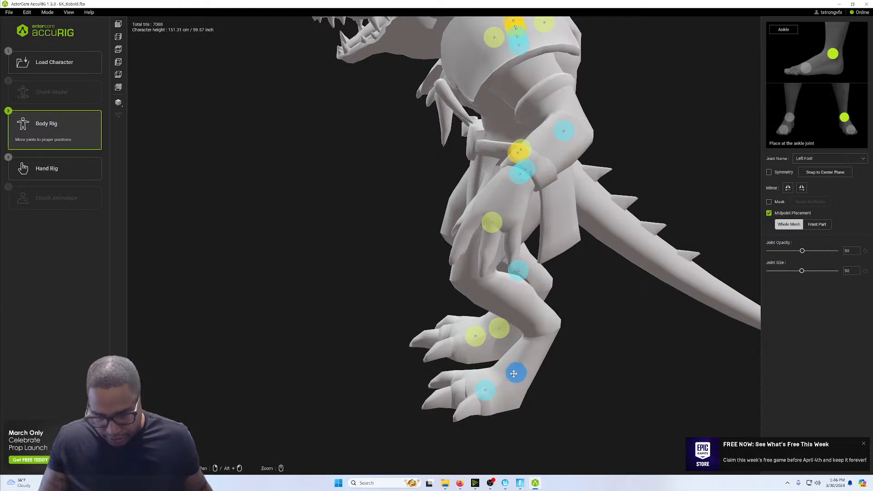
pyautogui.moveTo(418, 344); pyautogui.dragTo(485, 331, button='right')
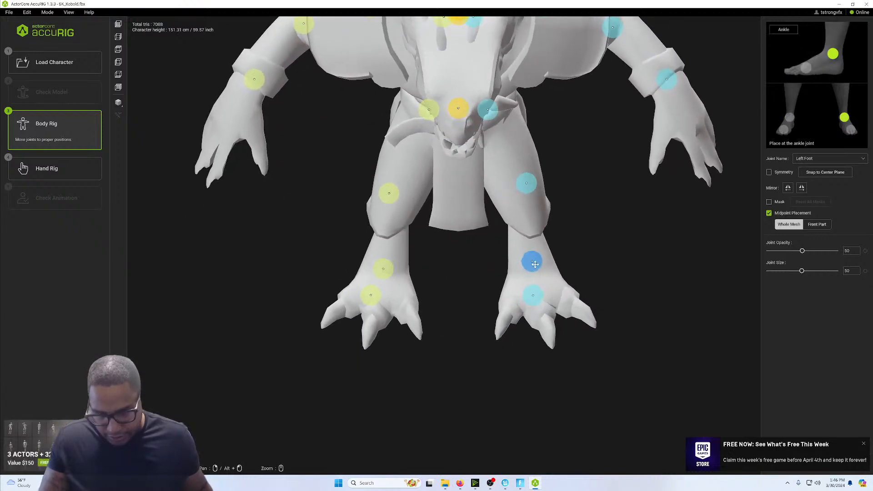
pyautogui.click(372, 293)
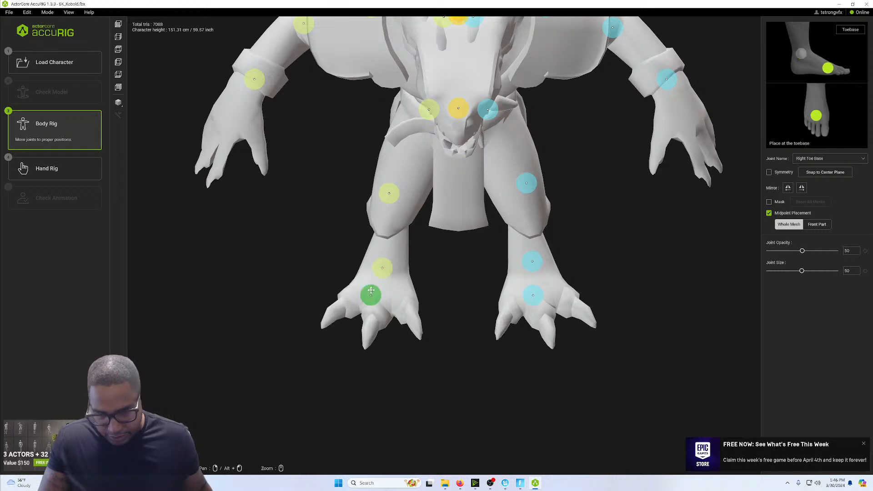
pyautogui.click(532, 295)
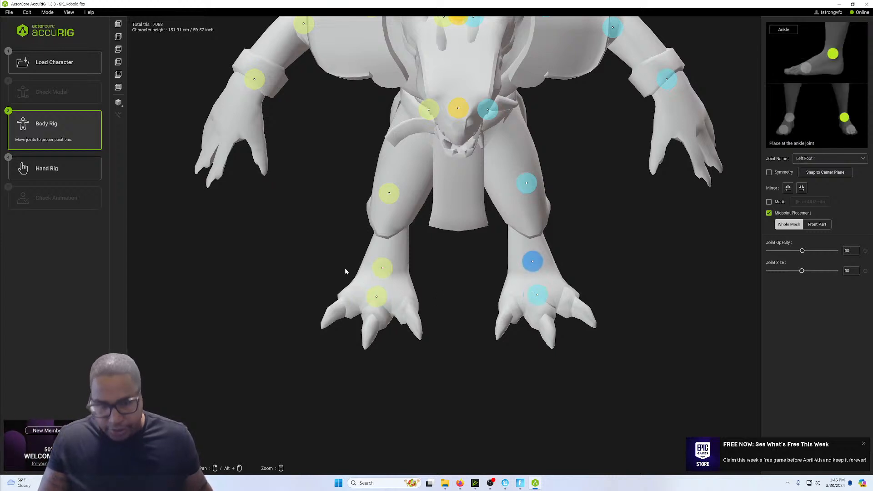
# Move the Right Calf joint forward from the back of the right leg into the bend of the right knee.
pyautogui.moveTo(334, 267); pyautogui.dragTo(353, 273, button='right')
pyautogui.moveTo(352, 274); pyautogui.dragTo(440, 226)
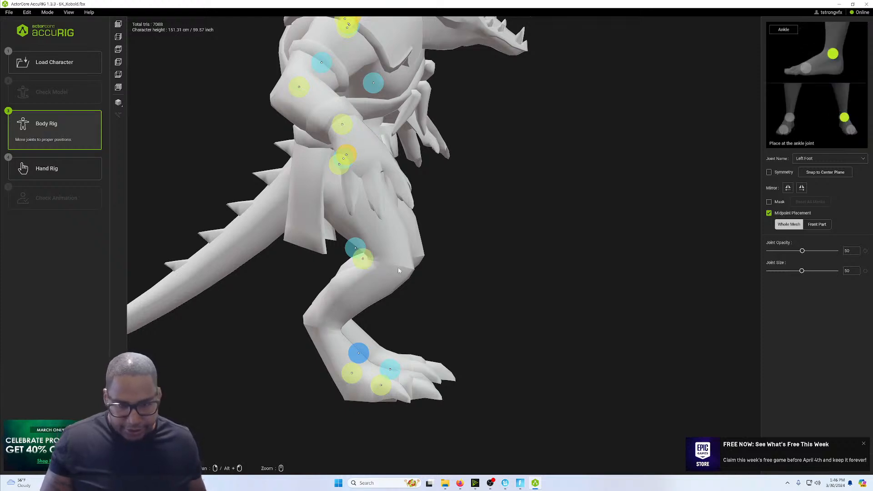
pyautogui.scroll(5, 439, 262)
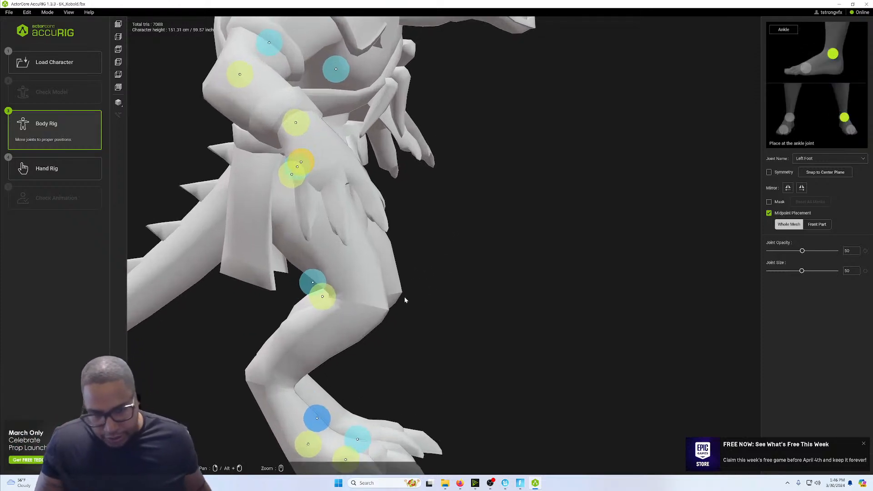
pyautogui.scroll(2, 404, 314)
pyautogui.moveTo(404, 343); pyautogui.dragTo(553, 297, button='middle')
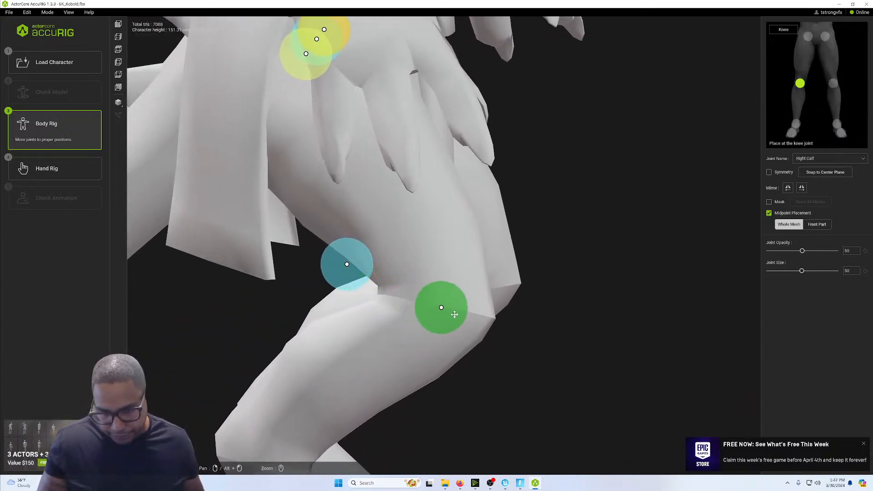
# Center the Right Calf joint inside the right knee, checking its placement from the front and the side.
pyautogui.moveTo(599, 287); pyautogui.dragTo(503, 297, button='right')
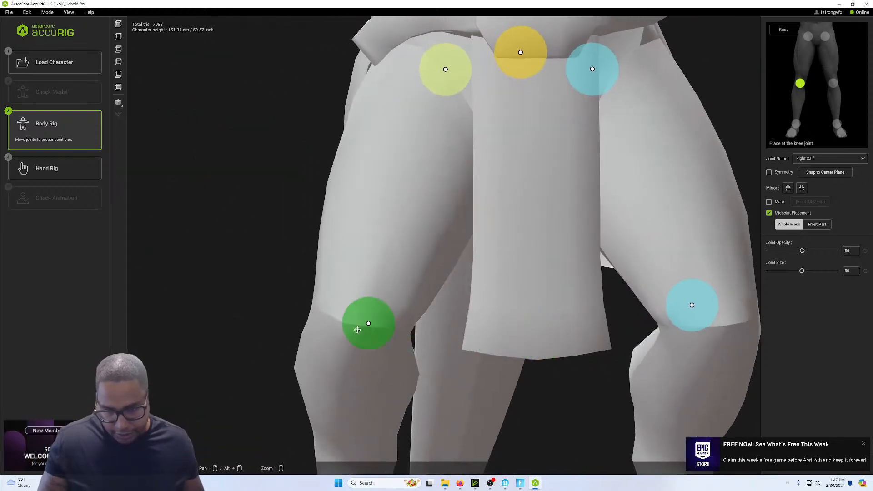
pyautogui.moveTo(281, 292); pyautogui.dragTo(382, 320, button='right')
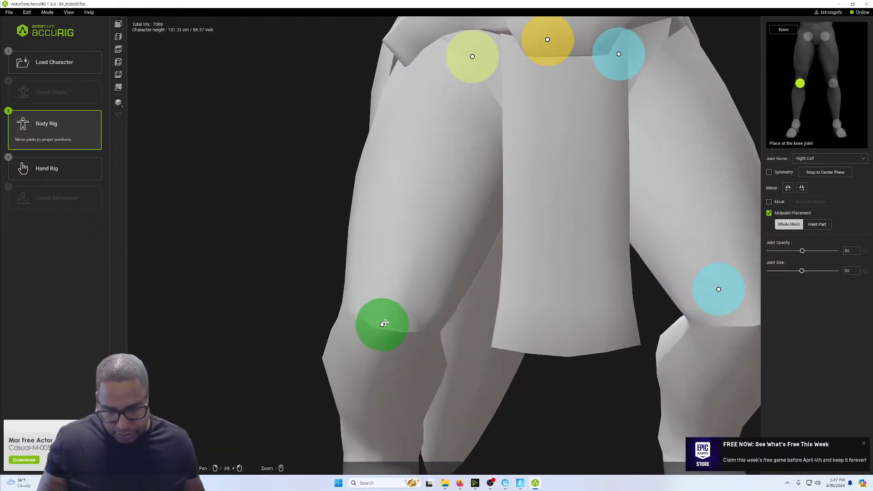
pyautogui.moveTo(314, 287); pyautogui.dragTo(401, 339, button='right')
pyautogui.moveTo(401, 338); pyautogui.dragTo(418, 317)
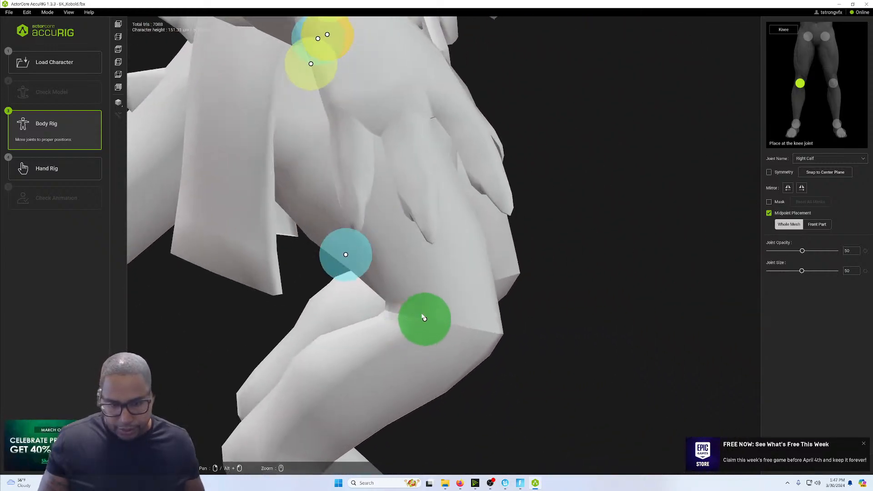
pyautogui.moveTo(553, 312); pyautogui.dragTo(476, 306, button='right')
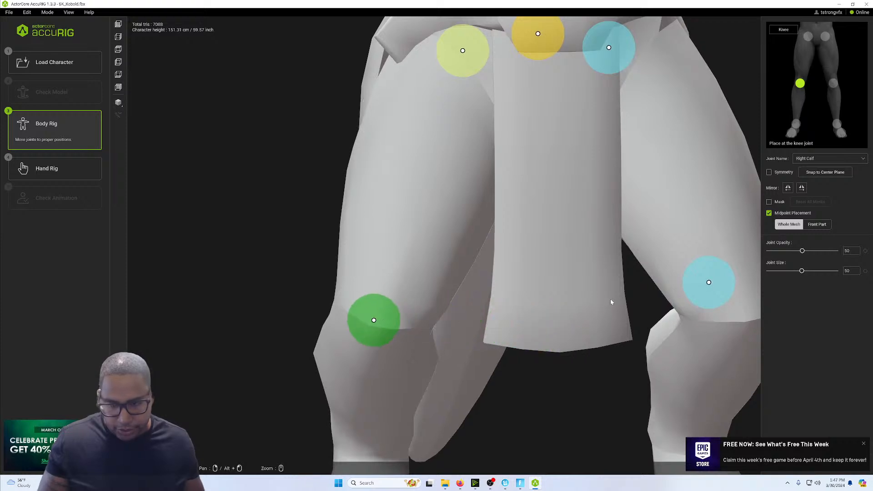
# Move the Left Calf joint forward into the left knee and shift it sideways onto the middle of the leg.
pyautogui.moveTo(684, 244); pyautogui.dragTo(563, 275, button='right')
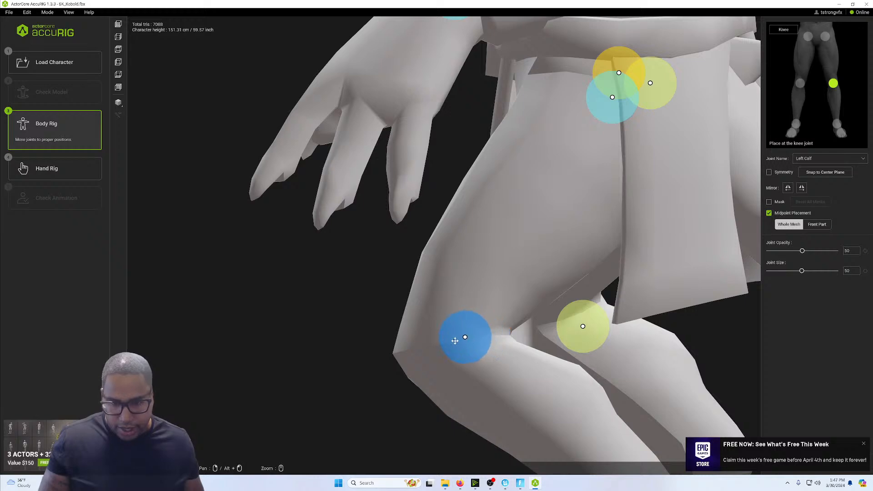
pyautogui.moveTo(449, 344); pyautogui.dragTo(572, 290, button='right')
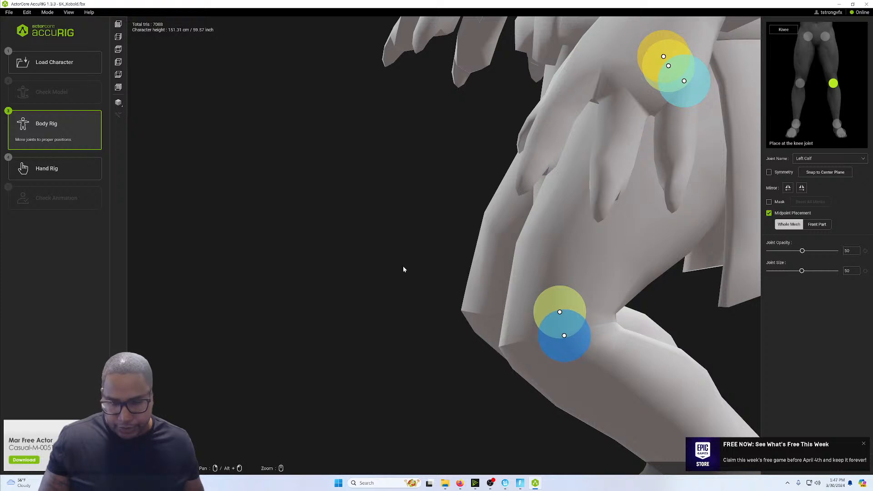
pyautogui.moveTo(403, 270); pyautogui.dragTo(470, 310, button='right')
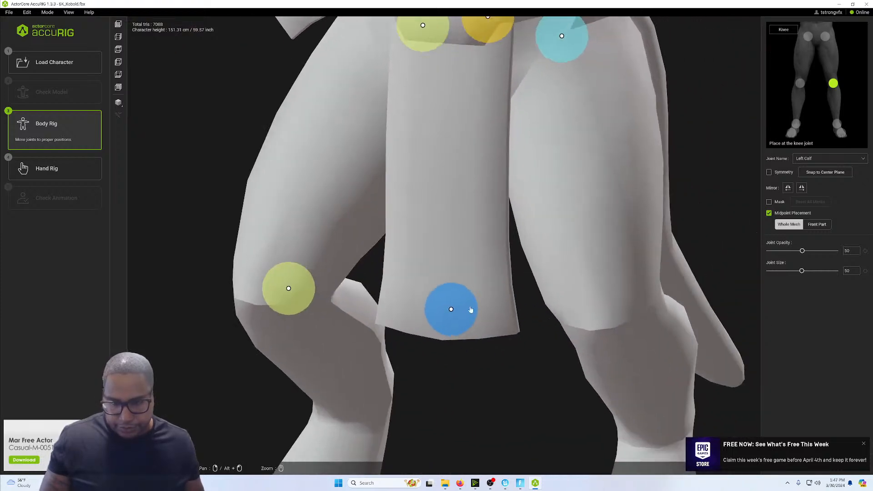
pyautogui.moveTo(471, 310); pyautogui.dragTo(592, 313)
# Fine-tune the Left Calf joint inside the left knee, alternating between the side view and the front view.
pyautogui.moveTo(691, 253); pyautogui.dragTo(566, 221, button='right')
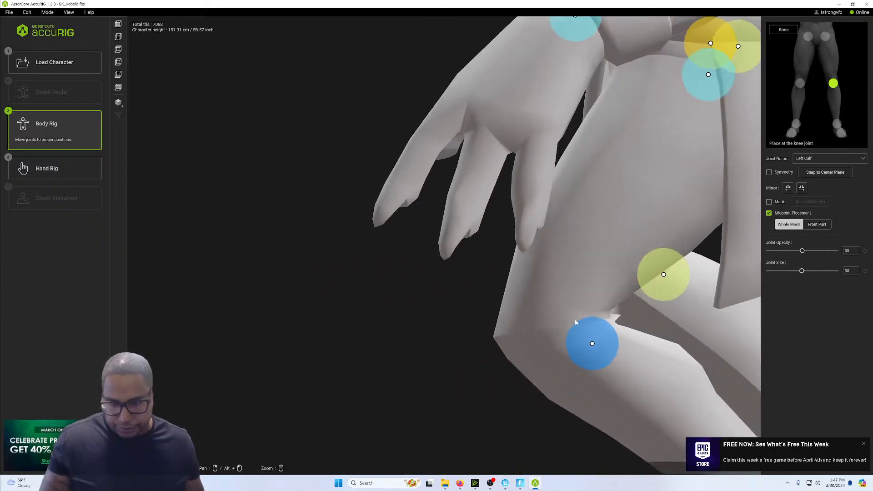
pyautogui.moveTo(491, 303); pyautogui.dragTo(565, 287)
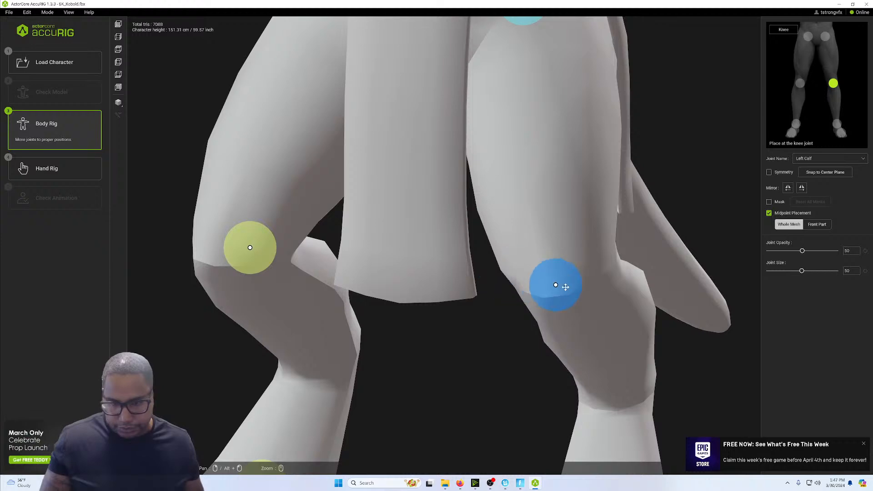
pyautogui.moveTo(634, 245); pyautogui.dragTo(535, 196, button='right')
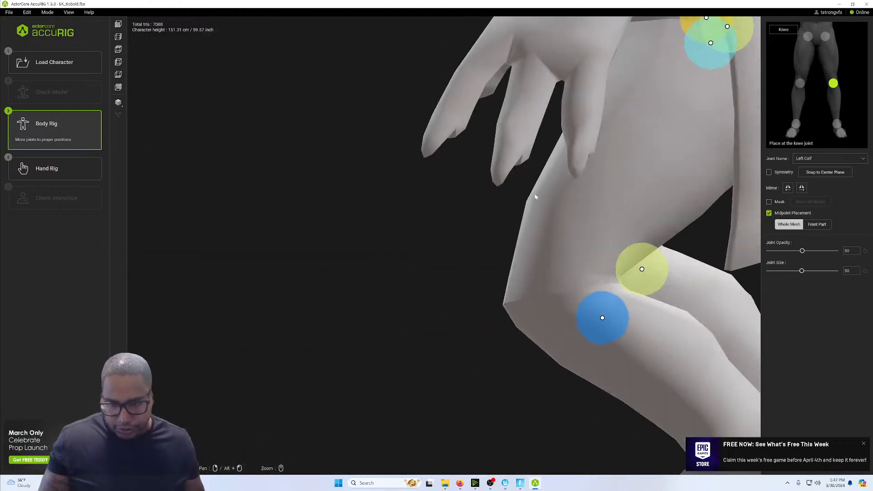
pyautogui.moveTo(441, 261); pyautogui.dragTo(499, 268, button='right')
pyautogui.moveTo(388, 264); pyautogui.dragTo(523, 280)
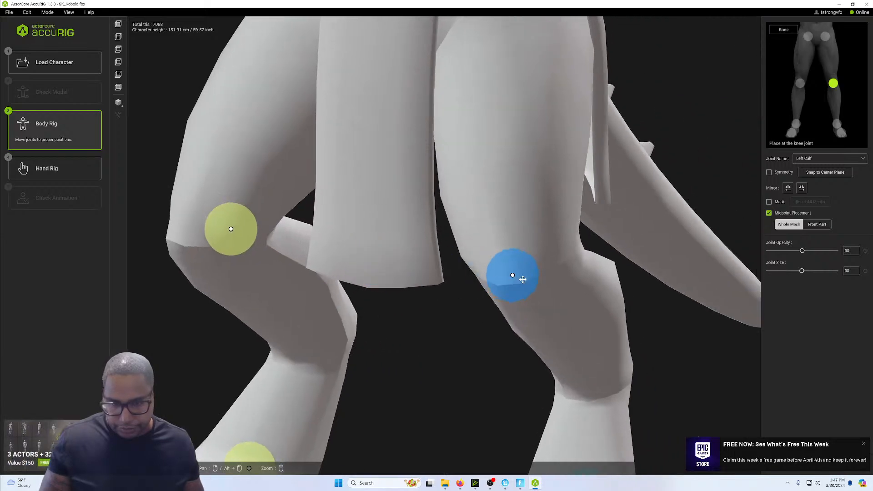
pyautogui.moveTo(621, 257)
pyautogui.mouseDown(button='right')
pyautogui.moveTo(601, 227)
pyautogui.moveTo(611, 254)
pyautogui.moveTo(617, 243)
pyautogui.mouseUp(button='right')
pyautogui.moveTo(414, 250); pyautogui.dragTo(528, 256, button='middle')
# Nudge the Right Calf joint slightly upward at the inner bend of the right knee, leaving no joint selected.
pyautogui.moveTo(390, 256); pyautogui.dragTo(525, 232, button='right')
pyautogui.scroll(3, 412, 260)
pyautogui.moveTo(412, 261); pyautogui.dragTo(435, 272, button='right')
pyautogui.moveTo(436, 286); pyautogui.dragTo(439, 273)
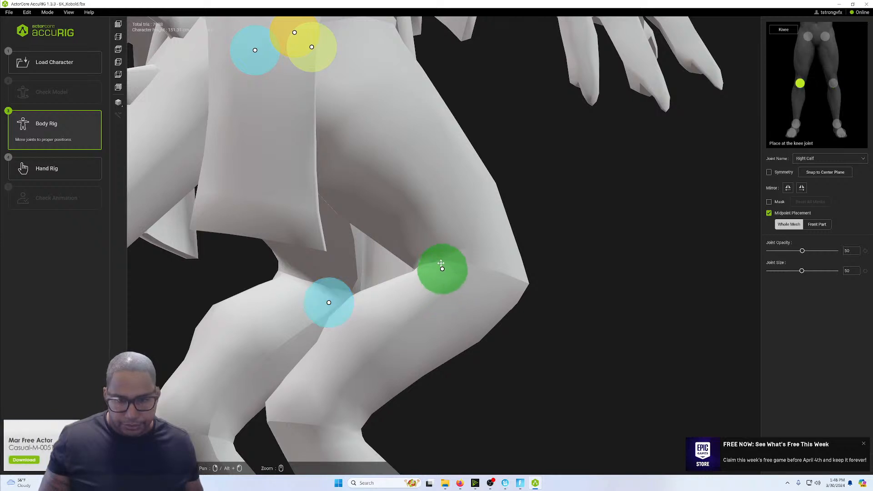
pyautogui.click(560, 230)
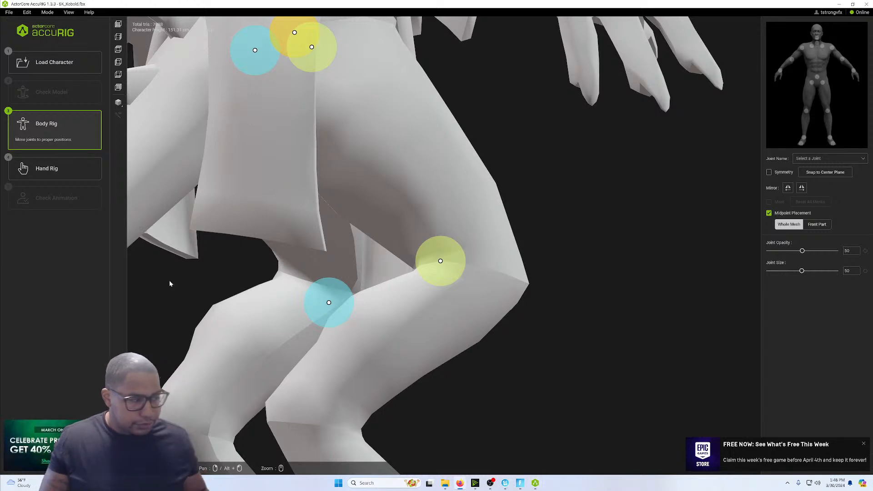
# Align the Right Calf and Left Calf joints with the middle of each knee, viewed from the front.
pyautogui.moveTo(312, 270)
pyautogui.mouseDown(button='right')
pyautogui.moveTo(509, 259)
pyautogui.moveTo(464, 269)
pyautogui.moveTo(363, 267)
pyautogui.moveTo(366, 296)
pyautogui.moveTo(311, 261)
pyautogui.mouseUp(button='right')
pyautogui.scroll(-10, 364, 269)
pyautogui.click(294, 249)
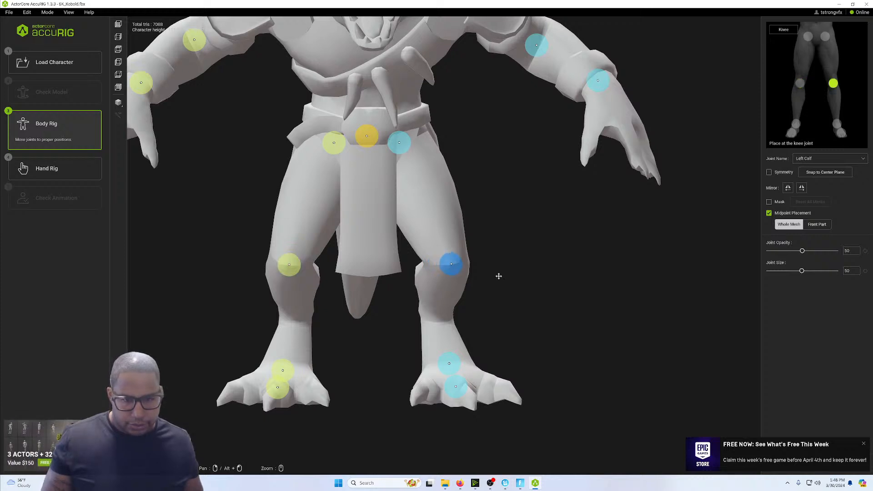
# Move the Head joint from the upper back forward to the center of the skull between the rear horns, viewed from behind.
pyautogui.moveTo(499, 276); pyautogui.dragTo(502, 310, button='right')
pyautogui.scroll(-6, 497, 287)
pyautogui.moveTo(502, 310); pyautogui.dragTo(501, 311, button='right')
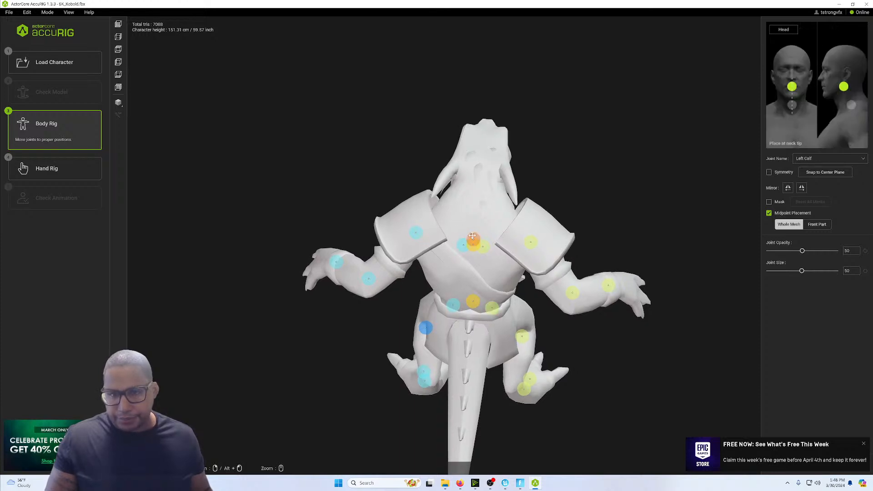
pyautogui.moveTo(473, 236); pyautogui.dragTo(476, 183)
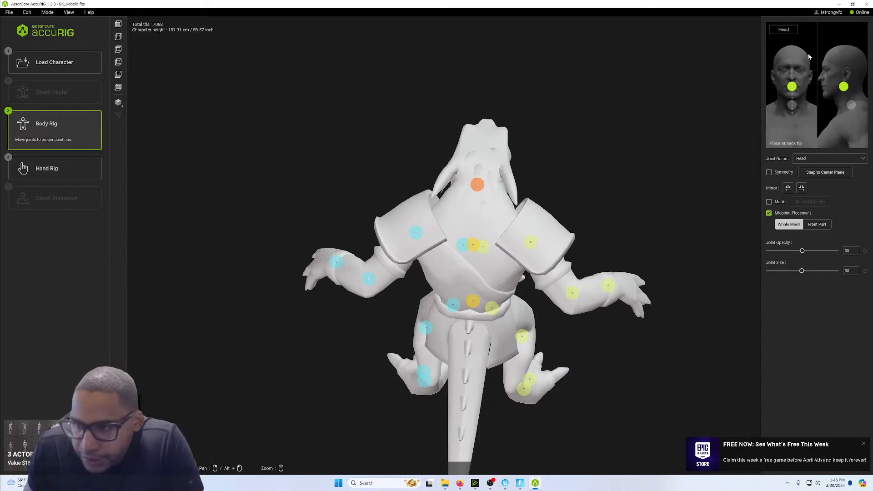
pyautogui.scroll(5, 503, 204)
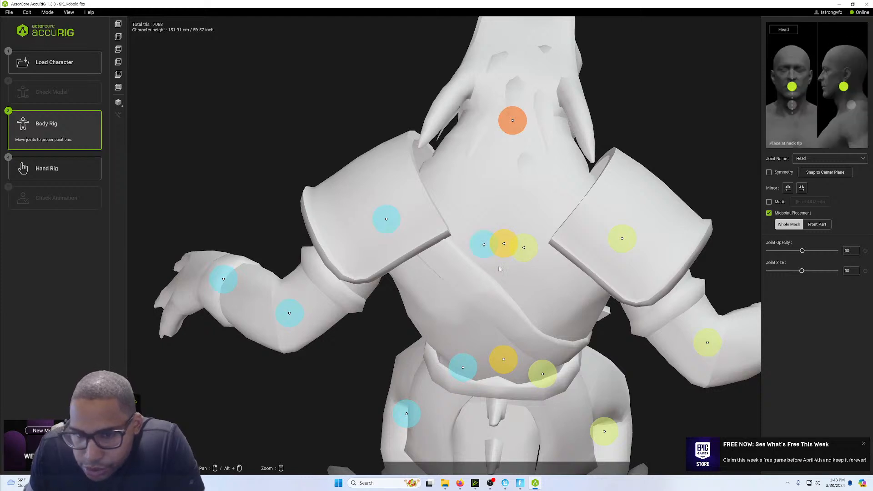
pyautogui.moveTo(512, 121); pyautogui.dragTo(514, 124)
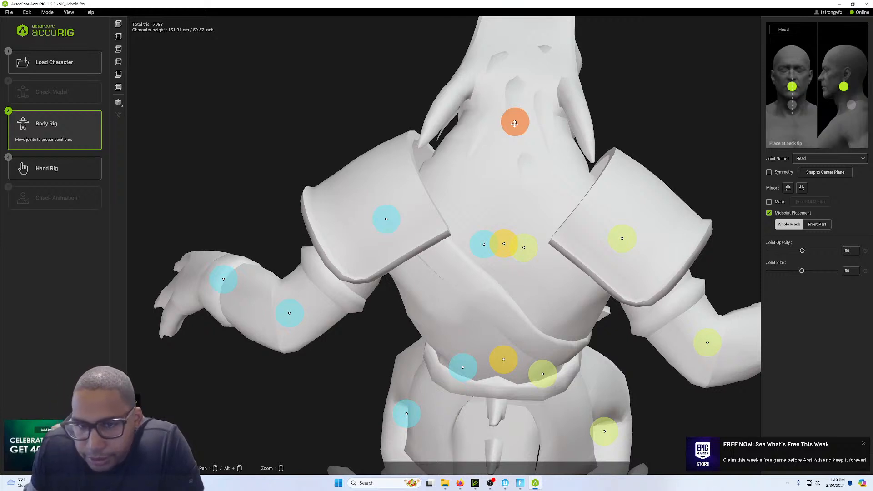
pyautogui.moveTo(515, 123); pyautogui.dragTo(514, 122)
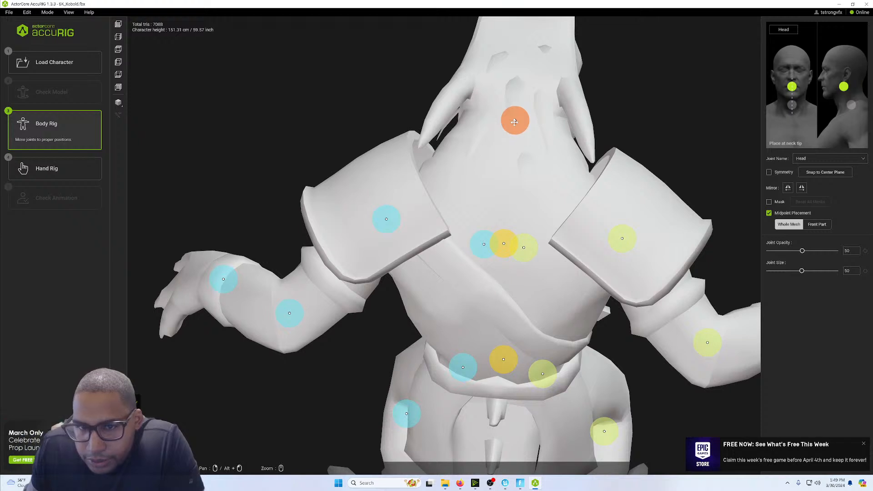
# Move the Neck joint forward from between the clavicles to just behind the Head joint, and line both up along the neck's centerline.
pyautogui.click(503, 245)
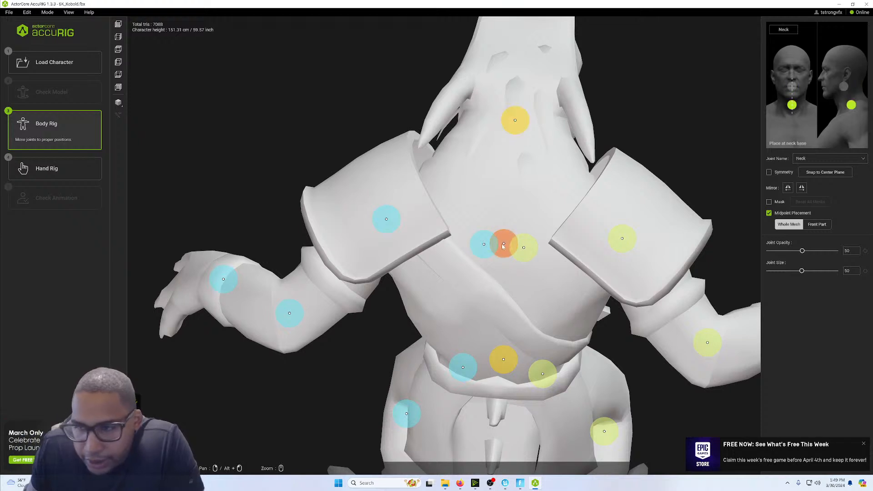
pyautogui.moveTo(506, 250); pyautogui.dragTo(512, 173)
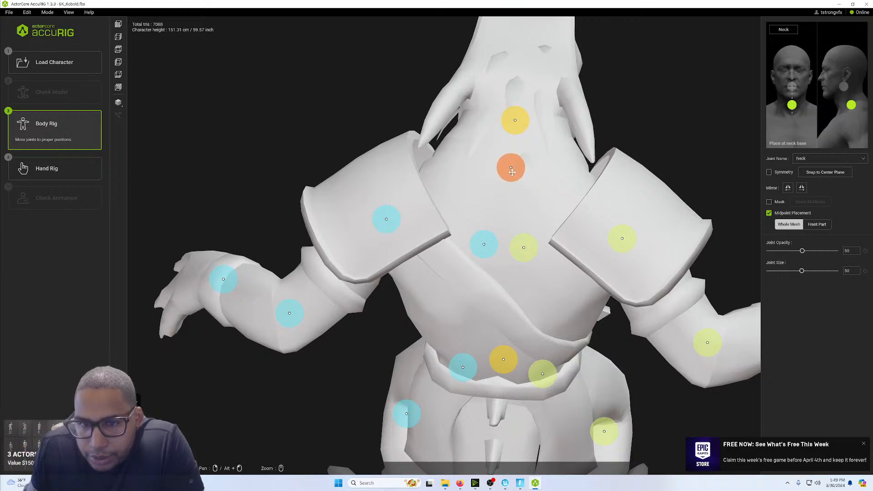
pyautogui.click(518, 120)
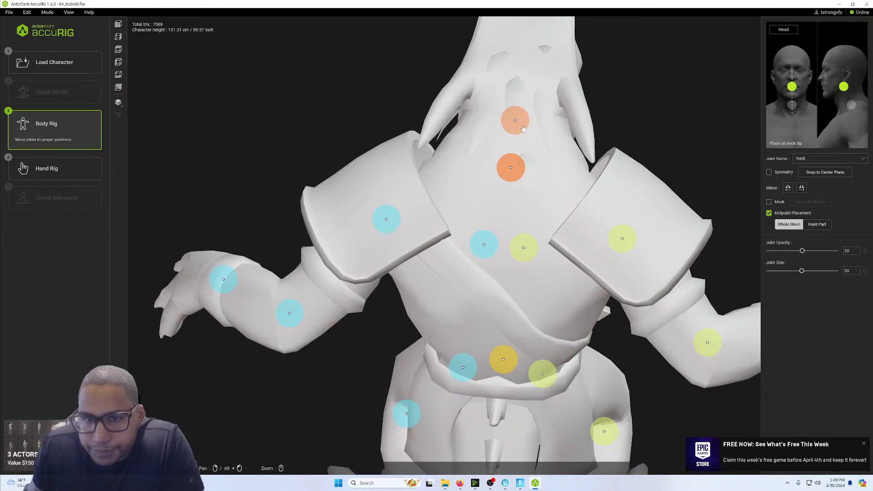
pyautogui.moveTo(519, 121); pyautogui.dragTo(518, 121)
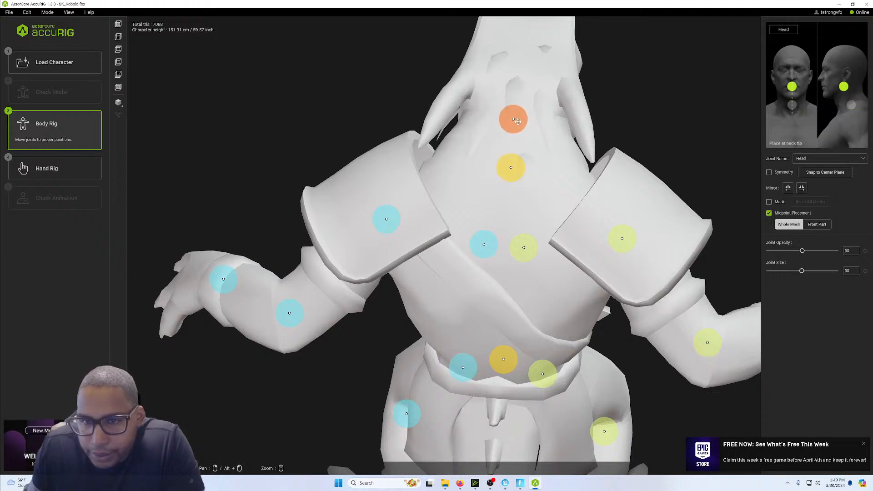
pyautogui.moveTo(512, 168); pyautogui.dragTo(509, 169)
# Move the Left Clavicle joint up and outward from the chest strap to beside the left shoulder armor, viewed from the front.
pyautogui.click(484, 245)
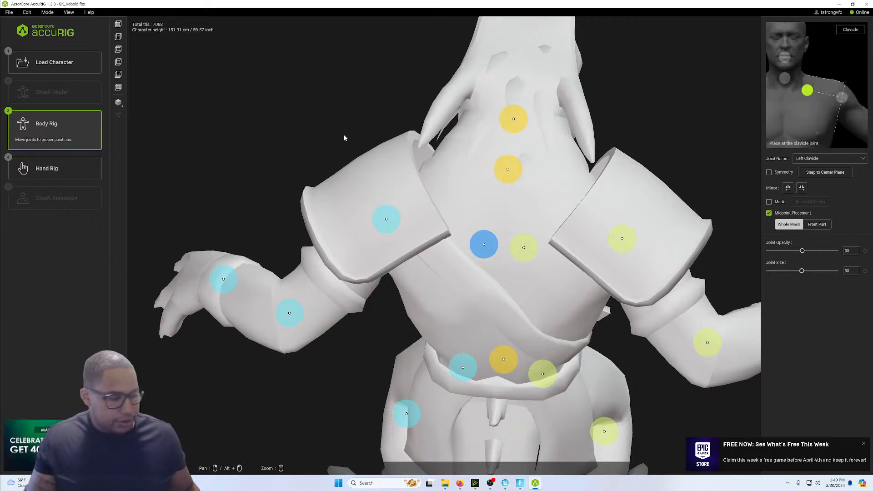
pyautogui.moveTo(346, 136); pyautogui.dragTo(474, 145, button='middle')
pyautogui.moveTo(474, 145); pyautogui.dragTo(601, 53, button='right')
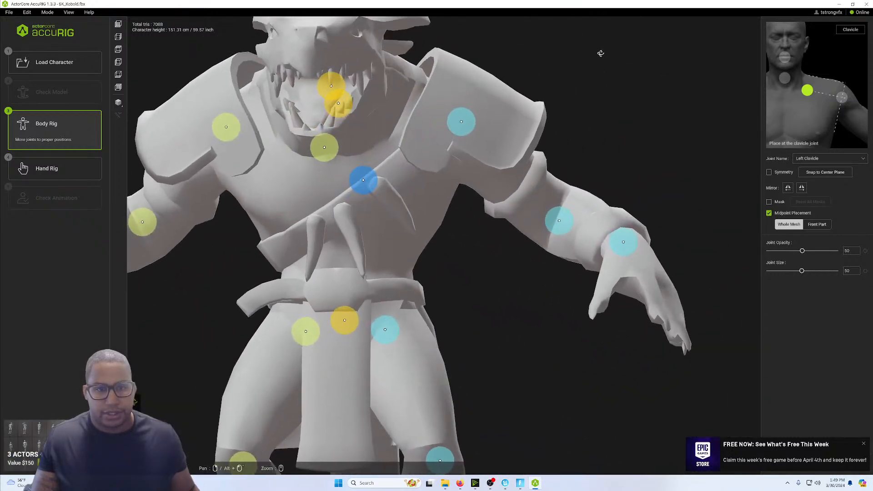
pyautogui.moveTo(363, 180); pyautogui.dragTo(391, 133)
pyautogui.moveTo(348, 184); pyautogui.dragTo(359, 176, button='middle')
pyautogui.moveTo(359, 175); pyautogui.dragTo(371, 177, button='right')
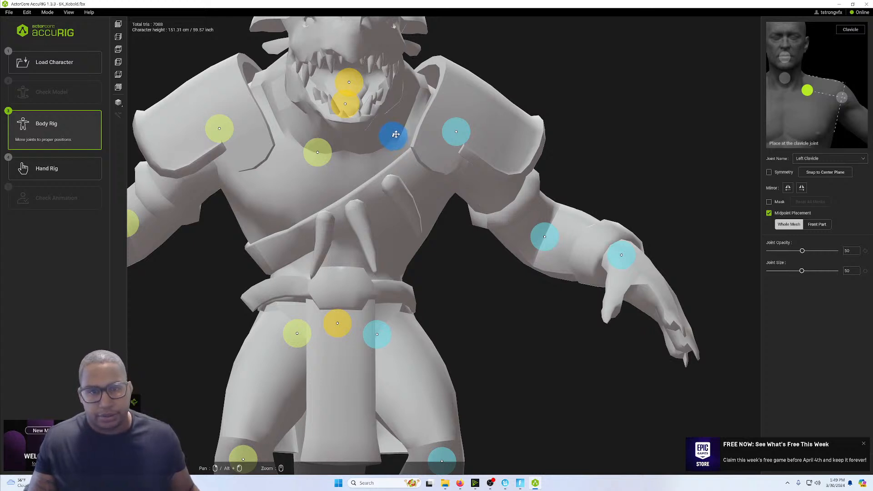
pyautogui.moveTo(396, 134); pyautogui.dragTo(393, 137)
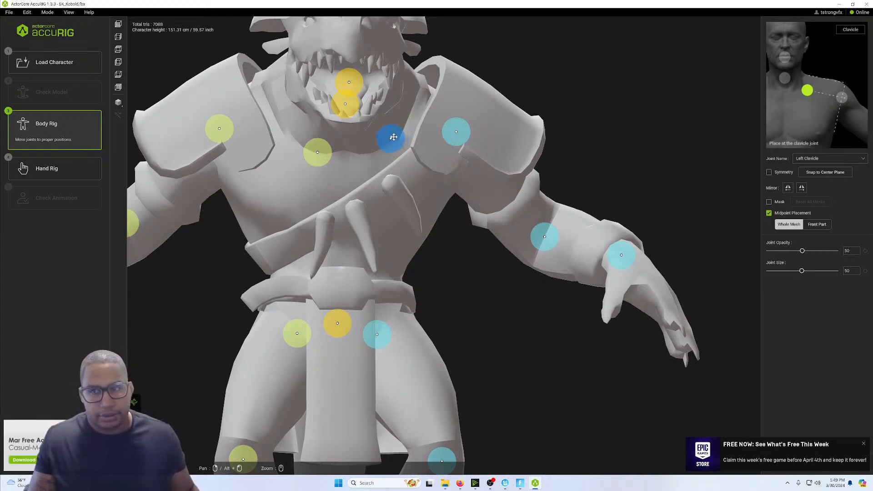
# Lower the Left Clavicle joint slightly and move the Right Clavicle joint outward toward the right shoulder armor, viewed from the front.
pyautogui.moveTo(397, 133); pyautogui.dragTo(392, 145)
pyautogui.moveTo(317, 160); pyautogui.dragTo(304, 154)
pyautogui.scroll(-6, 343, 182)
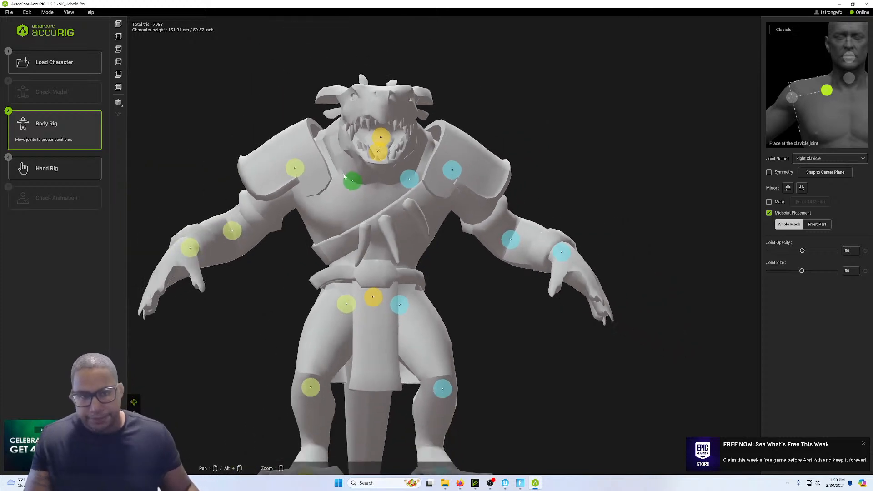
pyautogui.moveTo(344, 183); pyautogui.dragTo(392, 287)
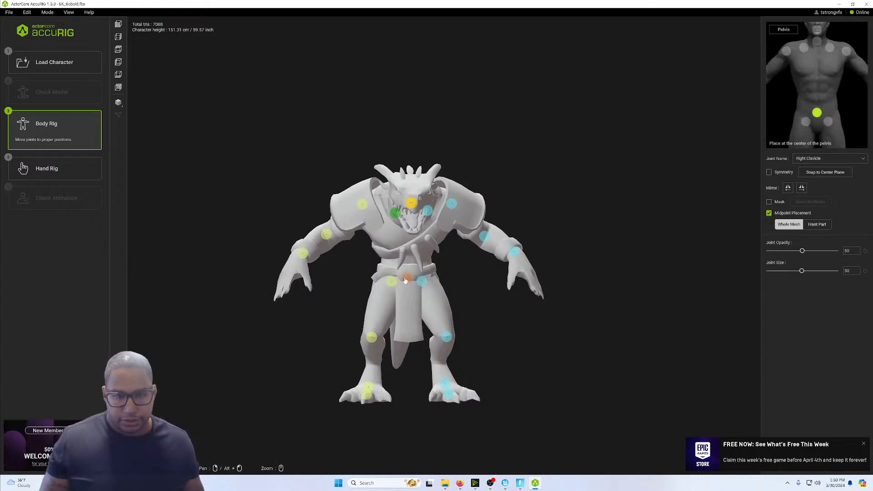
pyautogui.moveTo(467, 285); pyautogui.dragTo(423, 287, button='middle')
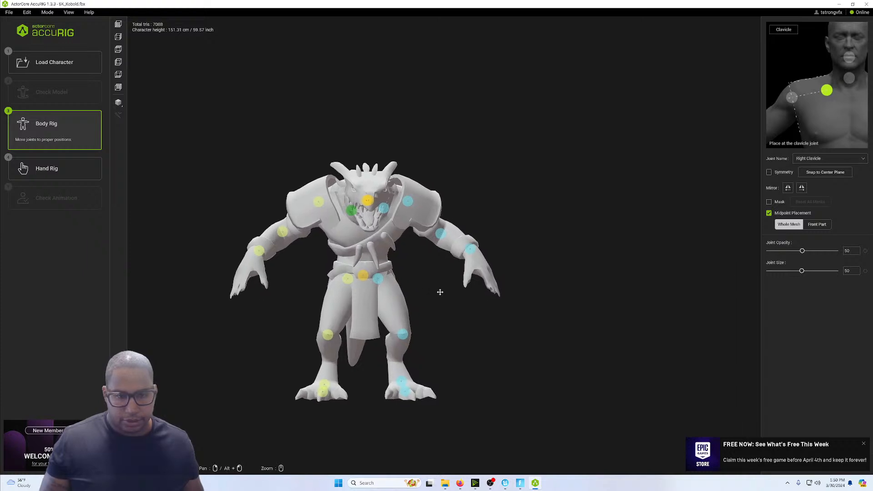
pyautogui.moveTo(440, 292); pyautogui.dragTo(434, 287)
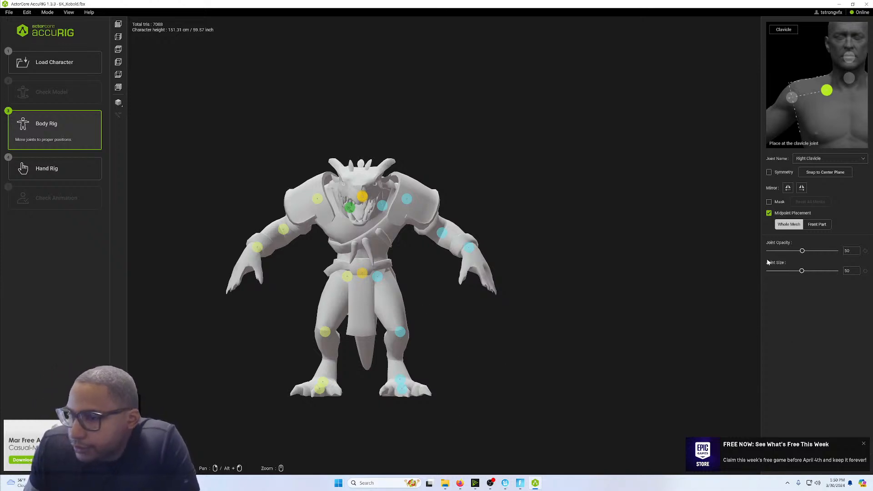
# Proceed to the hand rig stage with the number of fingers set to 4.
pyautogui.click(54, 168)
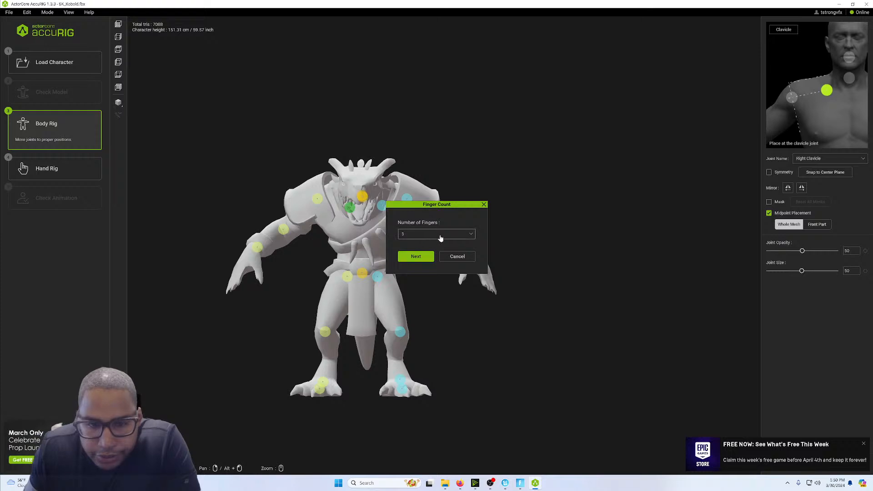
pyautogui.click(439, 234)
pyautogui.click(414, 277)
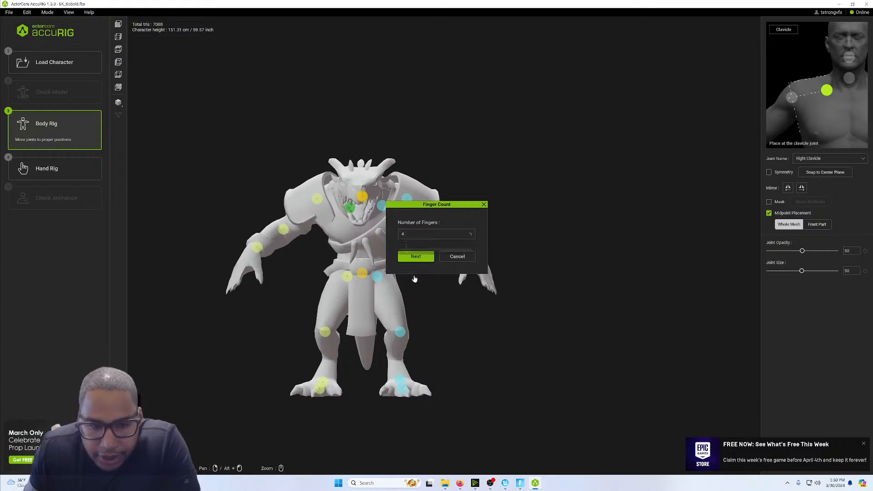
pyautogui.click(417, 256)
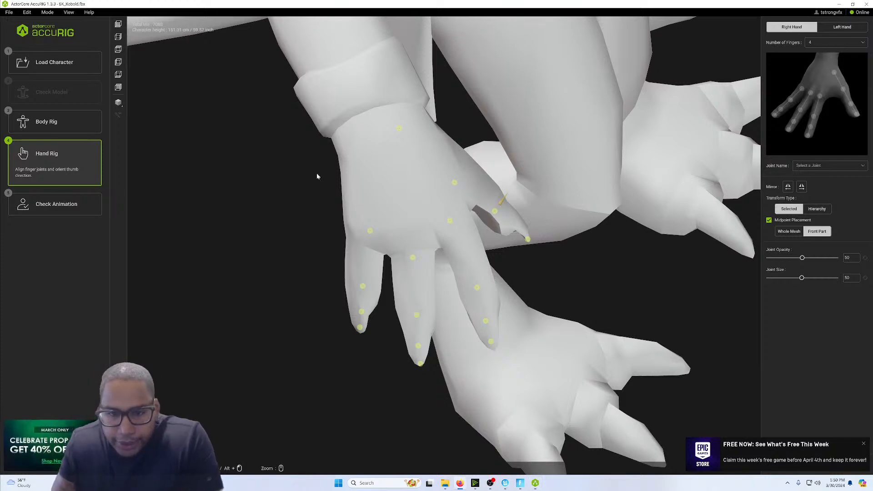
# Shift the right hand's Pinky Finger 1 joint toward the outer knuckle and raise Pinky Finger 2 to the finger's upper third.
pyautogui.moveTo(547, 263); pyautogui.dragTo(562, 215, button='right')
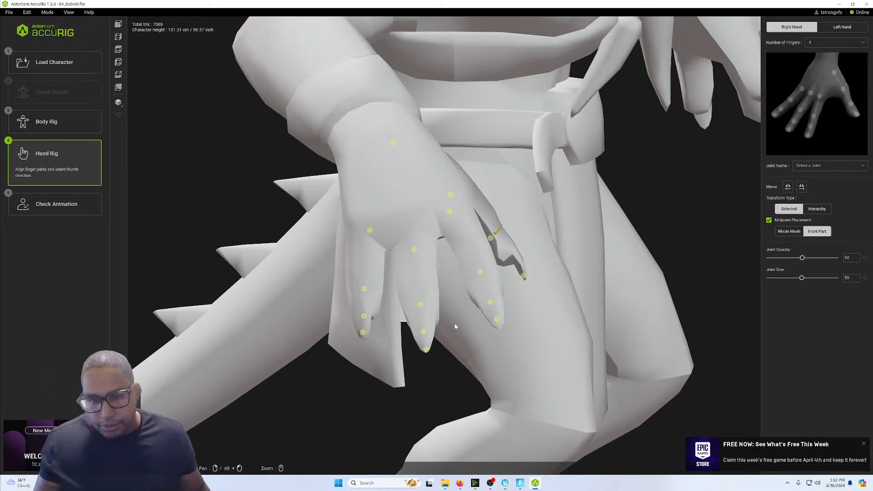
pyautogui.click(370, 230)
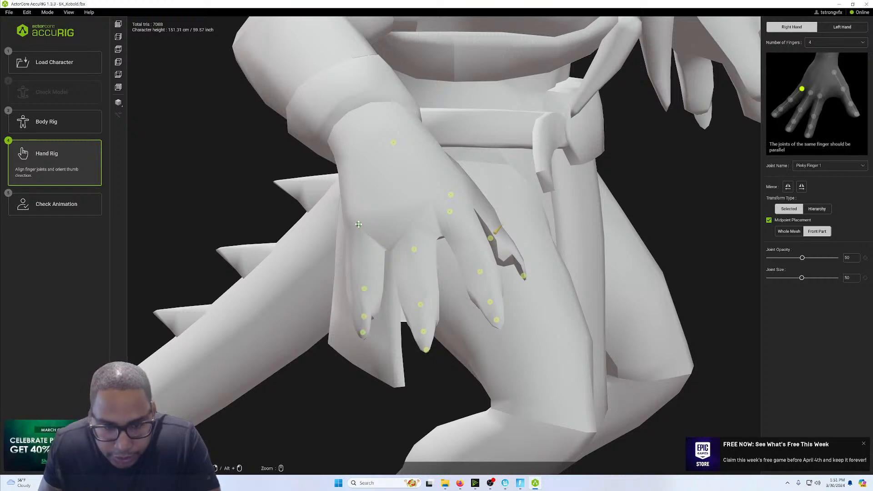
pyautogui.moveTo(318, 266)
pyautogui.mouseDown(button='middle')
pyautogui.moveTo(336, 261)
pyautogui.moveTo(323, 268)
pyautogui.mouseUp(button='middle')
pyautogui.moveTo(322, 268); pyautogui.dragTo(347, 267)
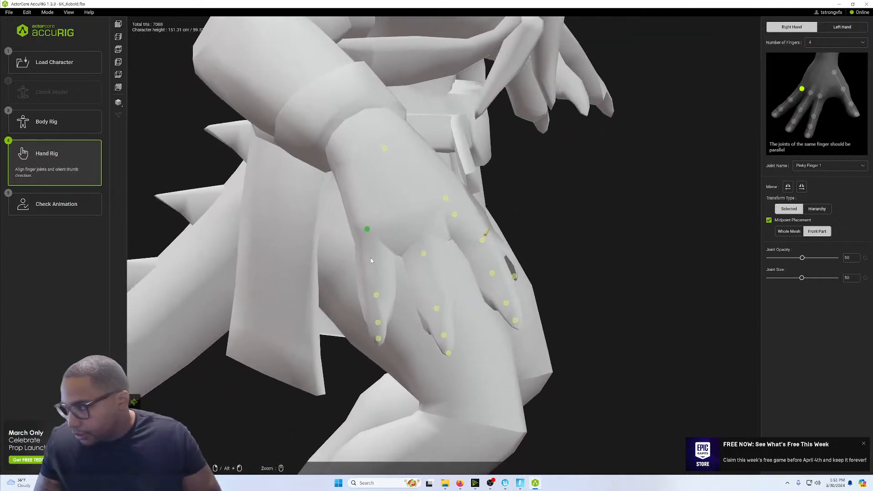
pyautogui.click(376, 296)
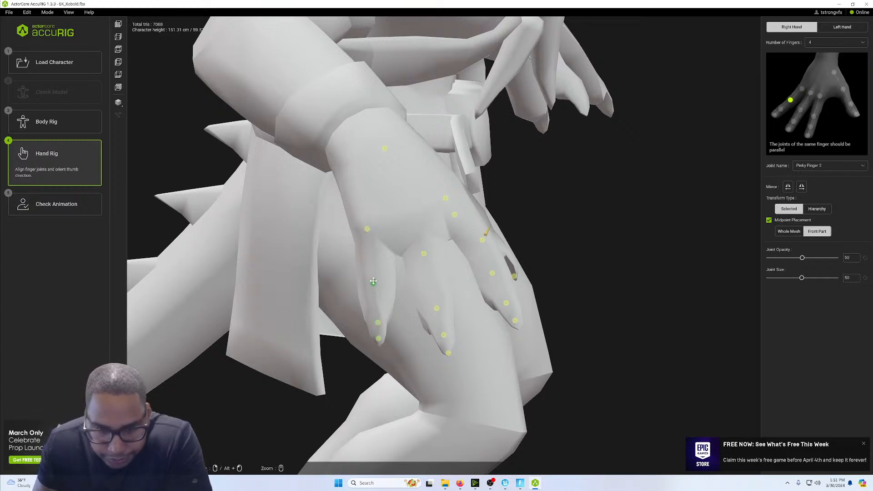
pyautogui.moveTo(373, 281); pyautogui.dragTo(371, 269)
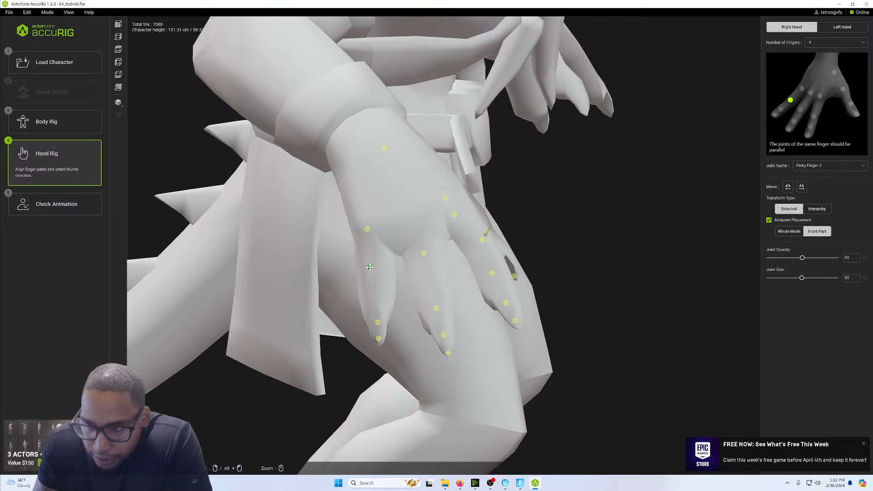
# Raise the right hand's Pinky Finger 3 joint toward the middle of the finger and its Pinky Finger Tip joint to just above the claw.
pyautogui.click(378, 323)
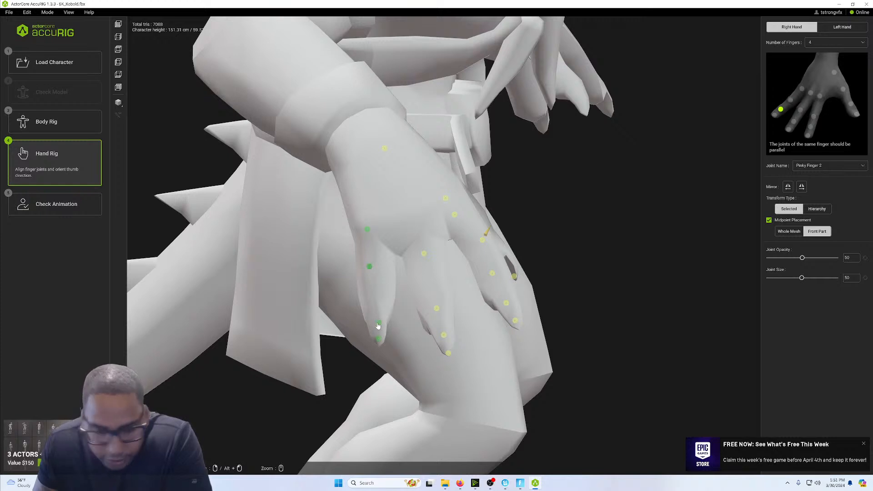
pyautogui.click(378, 323)
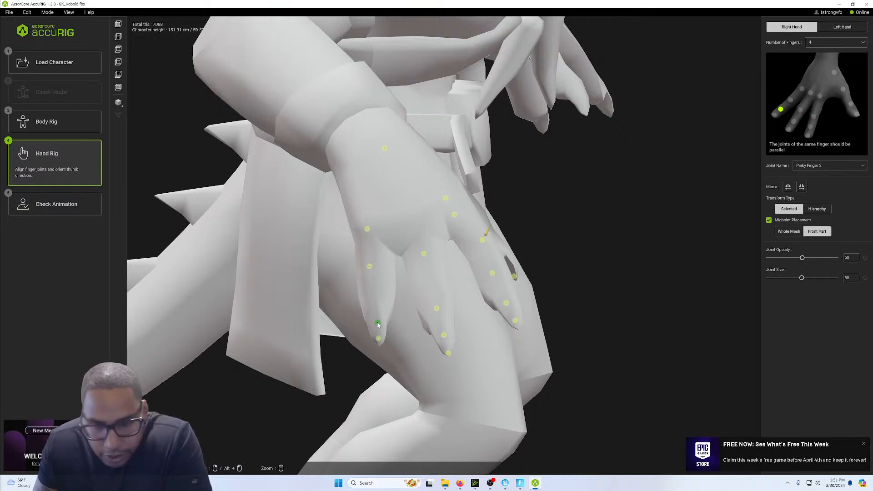
pyautogui.moveTo(373, 304); pyautogui.dragTo(372, 301)
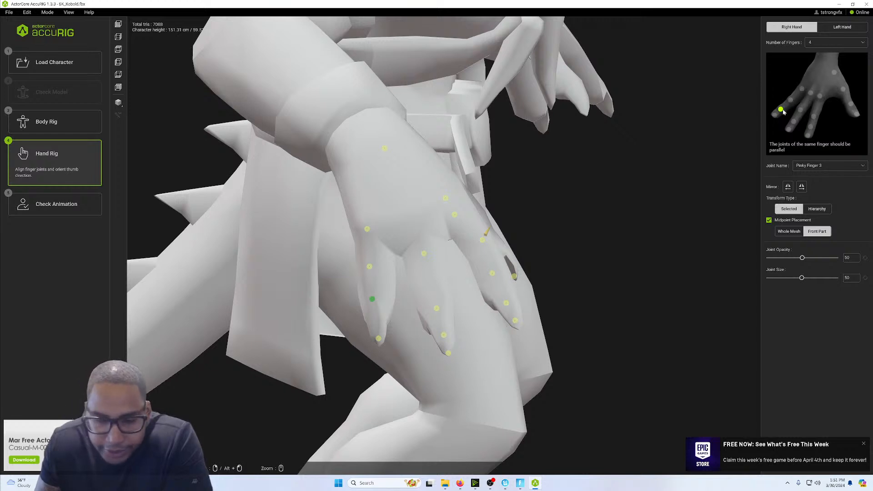
pyautogui.click(379, 337)
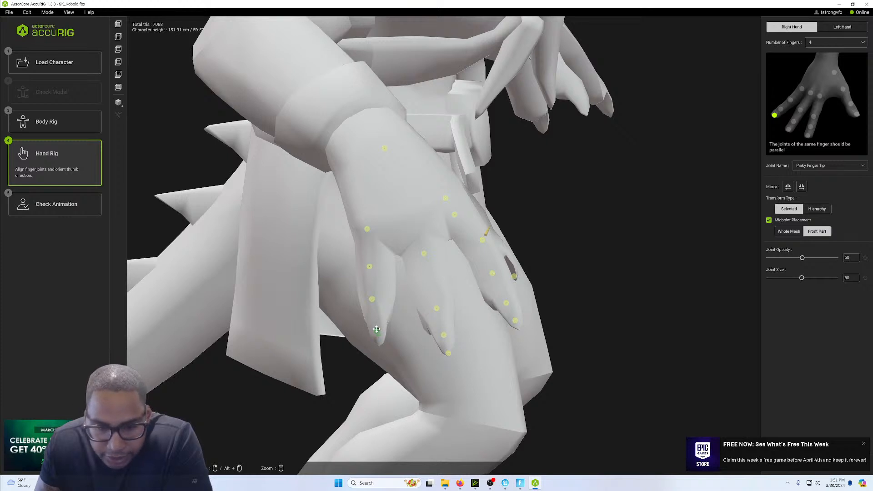
pyautogui.moveTo(376, 330); pyautogui.dragTo(376, 326)
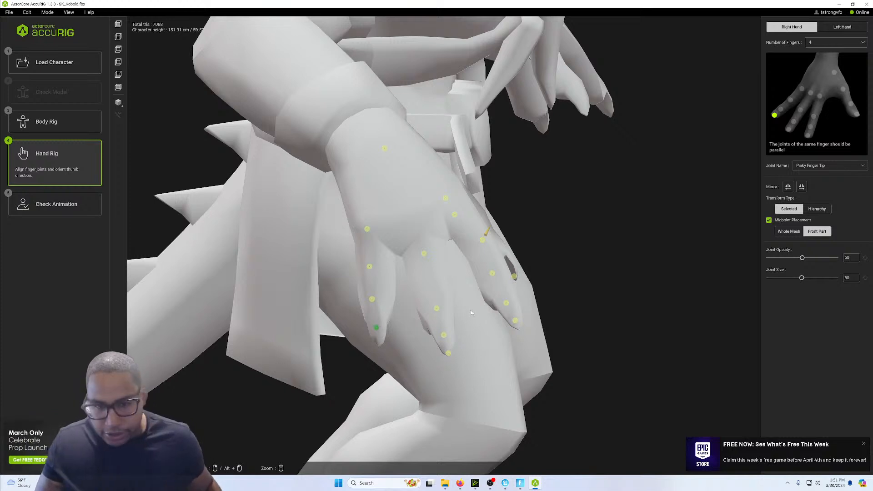
# Move the right hand's Middle Finger 1 joint up to the knuckle and space Middle Finger 2 and 3 evenly along the finger below it.
pyautogui.moveTo(547, 265)
pyautogui.mouseDown(button='right')
pyautogui.moveTo(522, 263)
pyautogui.moveTo(581, 253)
pyautogui.moveTo(559, 260)
pyautogui.moveTo(558, 253)
pyautogui.mouseUp(button='right')
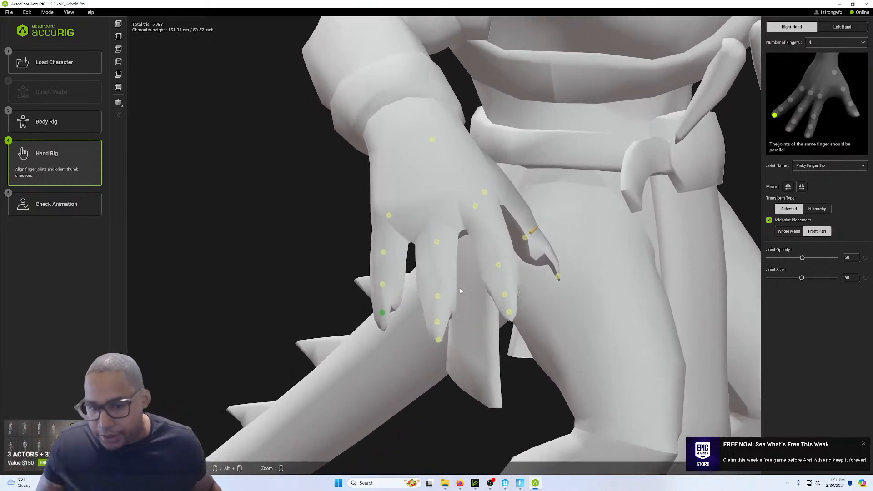
pyautogui.scroll(1, 446, 293)
pyautogui.scroll(2, 447, 295)
pyautogui.moveTo(431, 239); pyautogui.dragTo(424, 196)
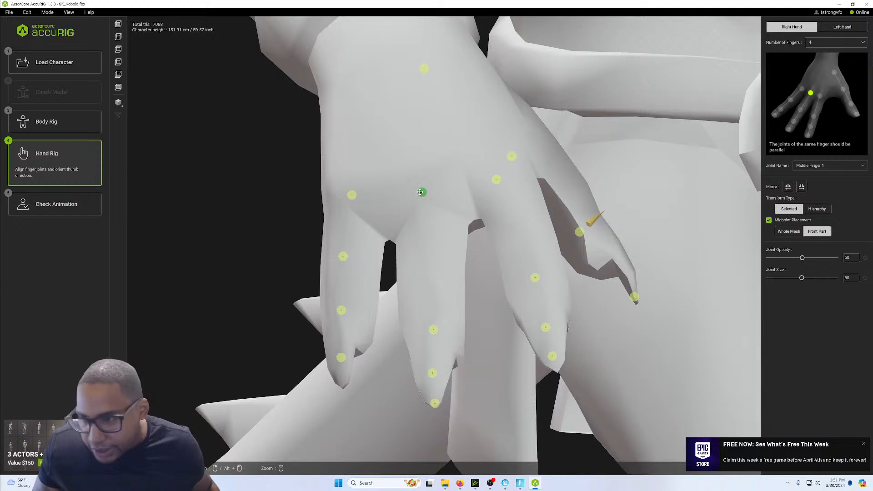
pyautogui.moveTo(420, 193); pyautogui.dragTo(419, 187)
pyautogui.moveTo(433, 329); pyautogui.dragTo(432, 243)
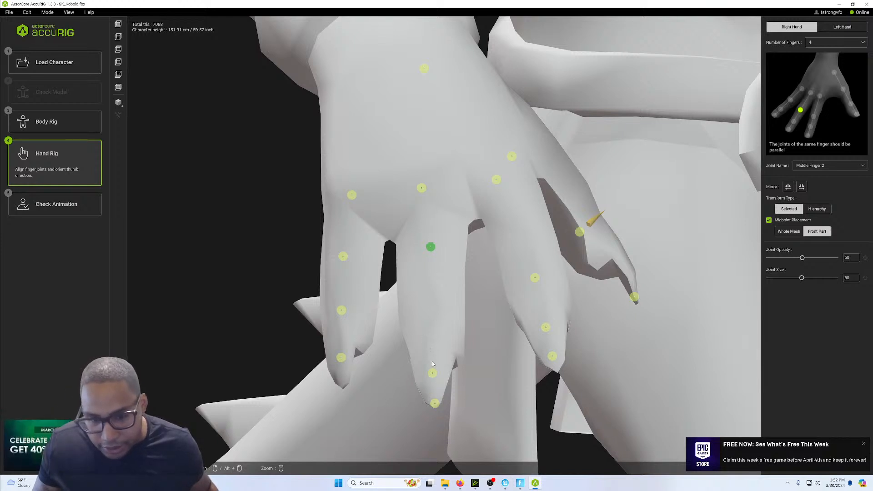
pyautogui.click(433, 374)
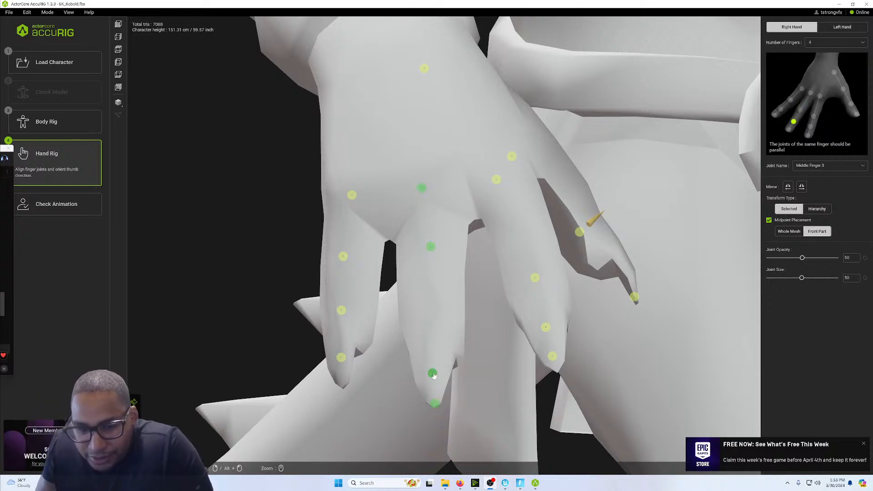
pyautogui.moveTo(433, 373); pyautogui.dragTo(431, 302)
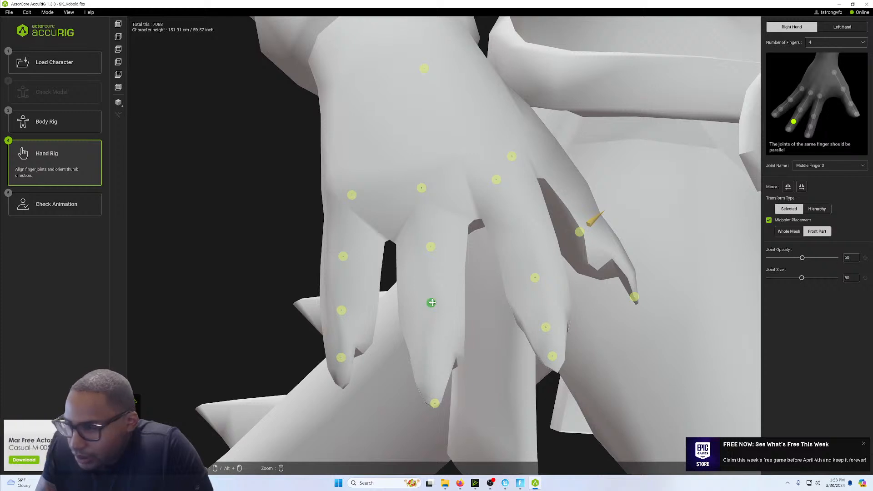
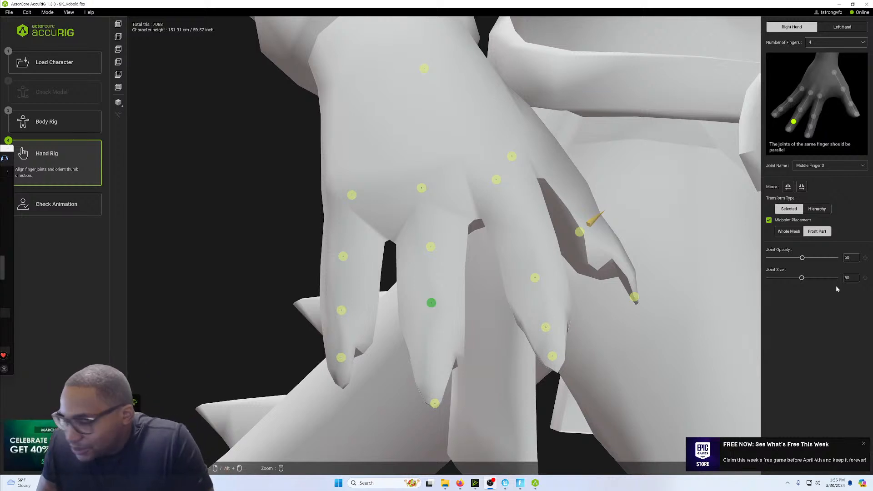
pyautogui.scroll(-3, 549, 236)
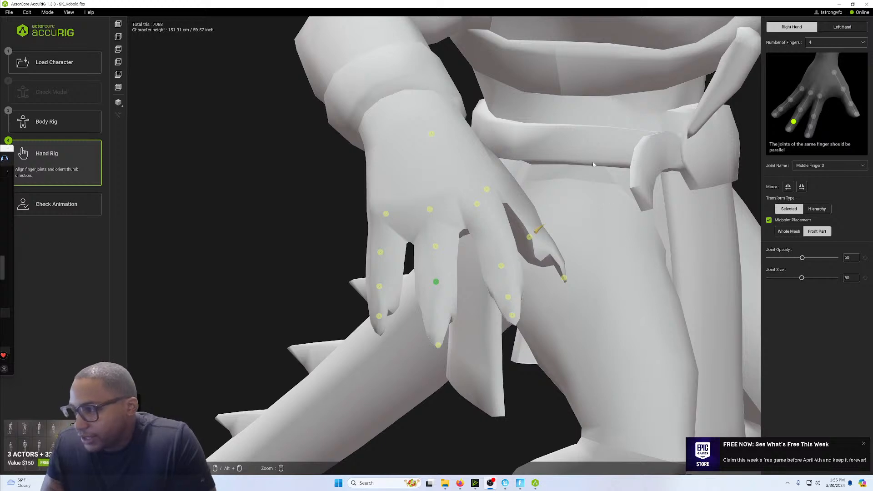
pyautogui.scroll(-10, 589, 76)
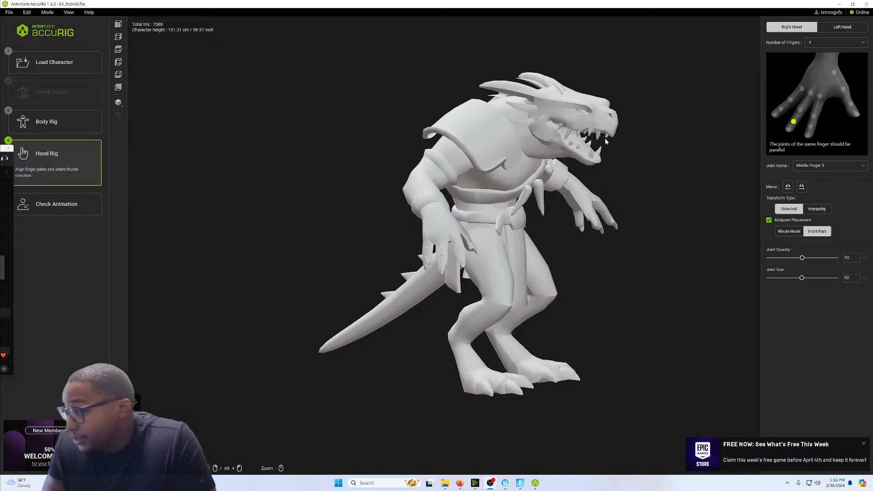
pyautogui.scroll(4, 588, 151)
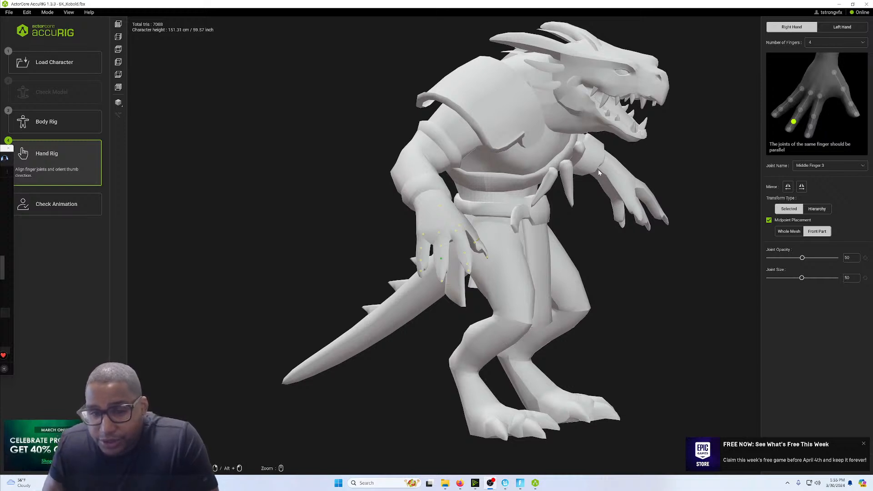
pyautogui.scroll(10, 499, 197)
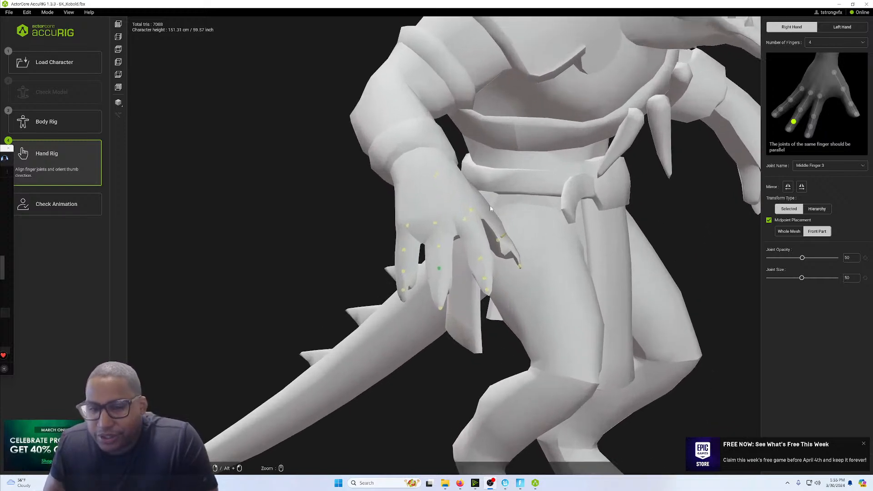
pyautogui.scroll(3, 478, 216)
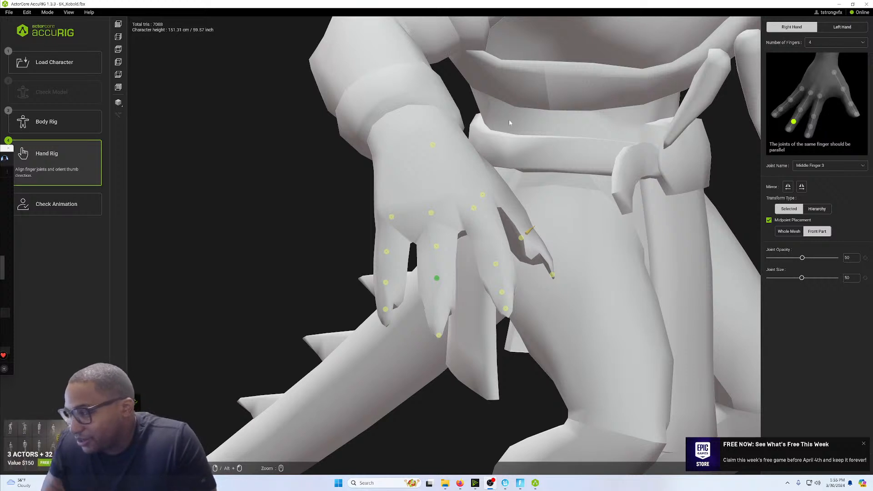
# Center Middle Finger 3, raise the Middle Finger Tip joint to the base of the claw, and nudge the Pinky Finger Tip toward the hand's outer edge.
pyautogui.scroll(5, 440, 282)
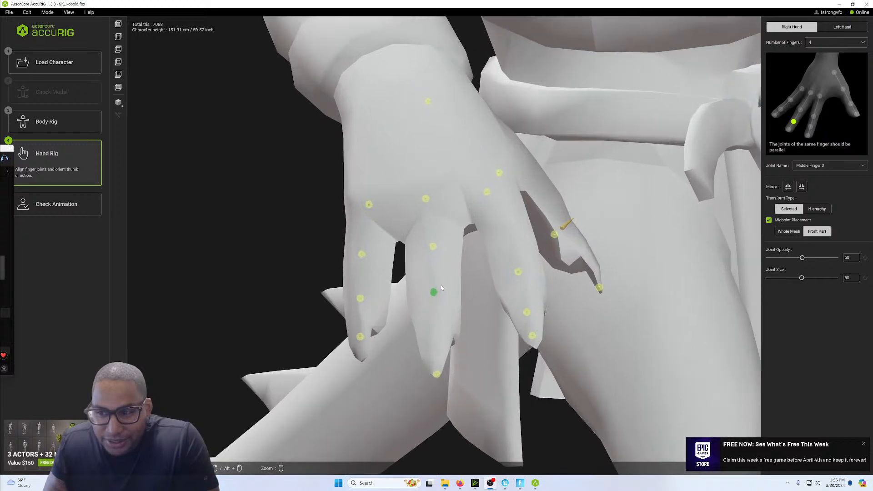
pyautogui.moveTo(429, 317); pyautogui.dragTo(426, 316)
pyautogui.moveTo(429, 439); pyautogui.dragTo(425, 372)
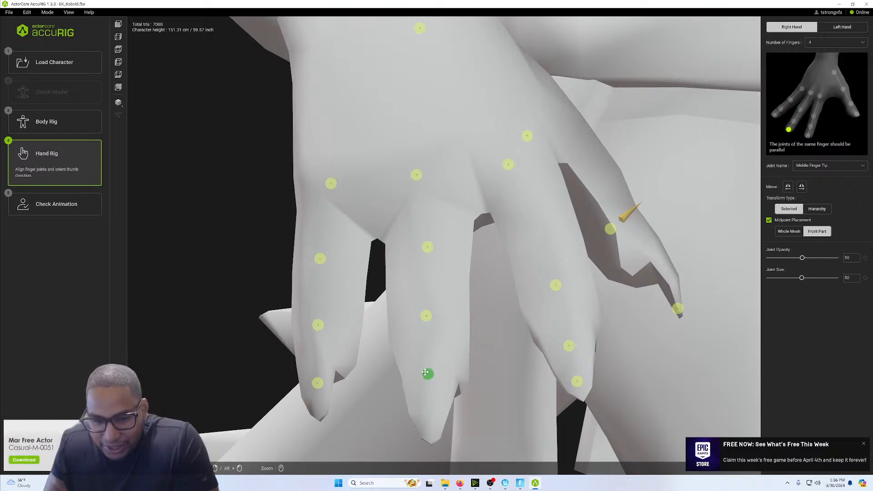
pyautogui.moveTo(317, 383); pyautogui.dragTo(315, 381)
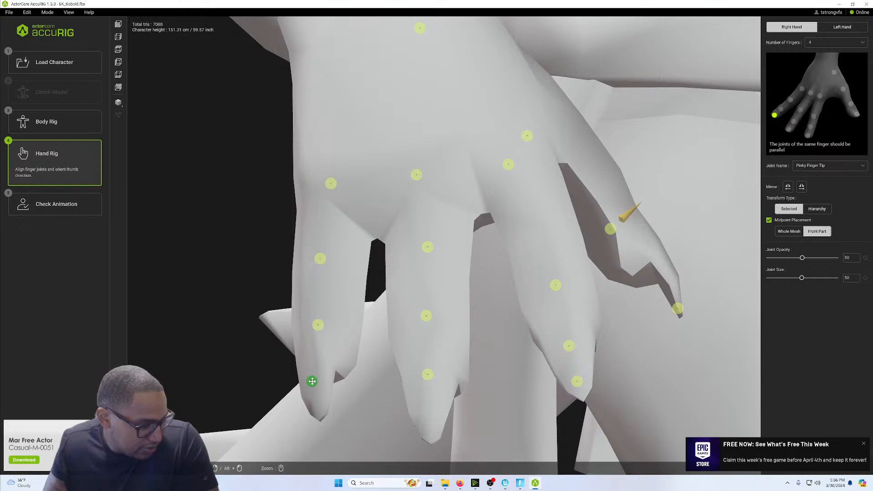
# Move the right hand's Index Finger 1 joint toward the thumb side and raise Index Finger 2, 3 and Tip into even spacing along the finger.
pyautogui.click(511, 165)
pyautogui.moveTo(512, 165); pyautogui.dragTo(526, 163)
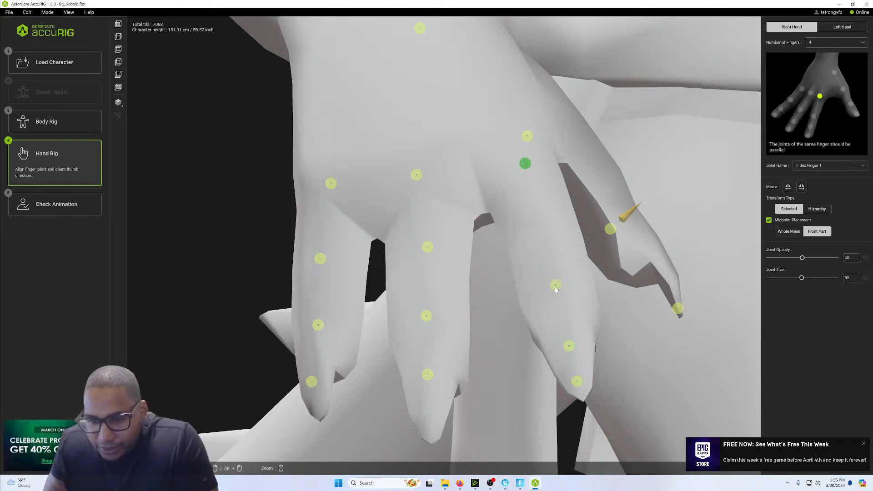
pyautogui.moveTo(556, 288); pyautogui.dragTo(547, 239)
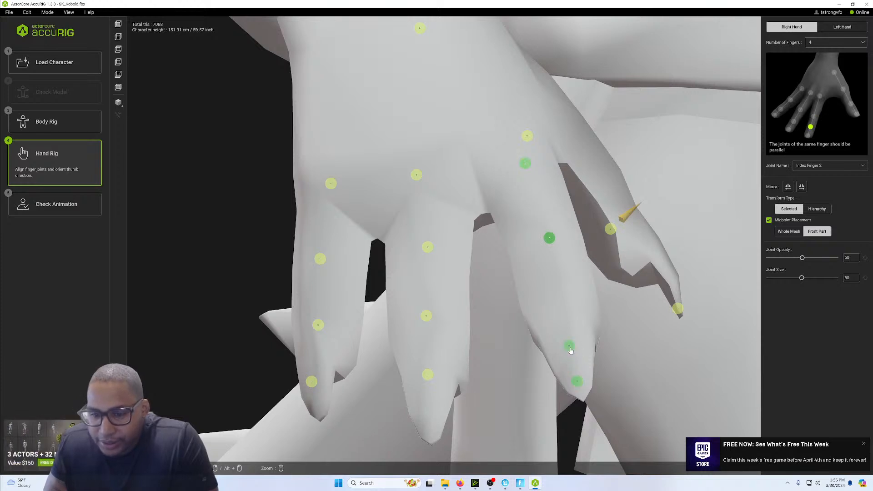
pyautogui.moveTo(569, 346); pyautogui.dragTo(565, 301)
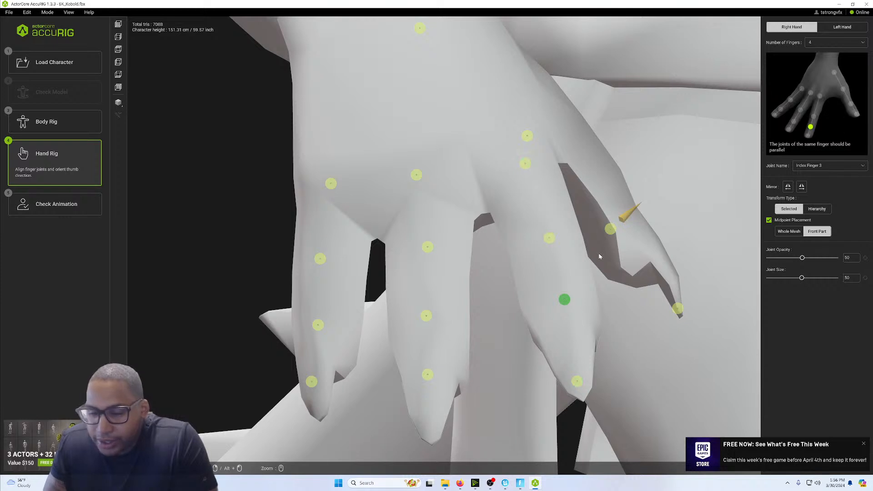
pyautogui.moveTo(577, 380); pyautogui.dragTo(575, 362)
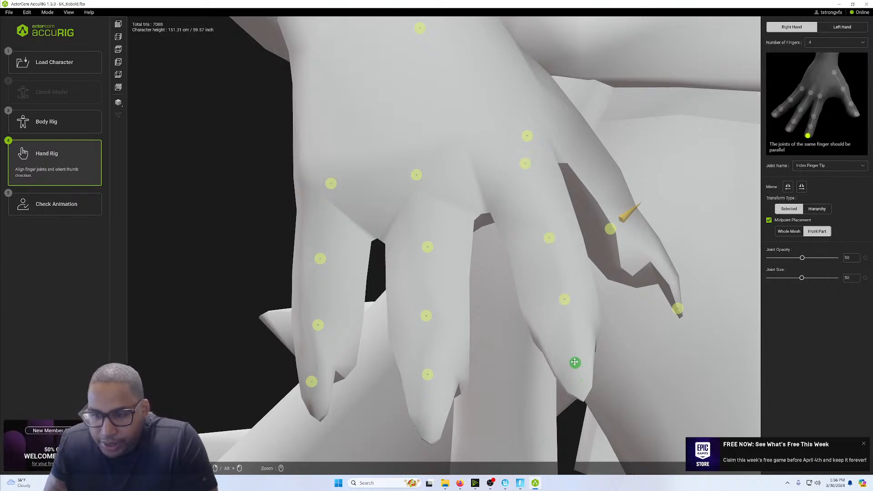
# Nudge the right hand's Index Finger 3 and Index Finger 2 joints slightly upward and Index Finger 1 marginally toward the thumb.
pyautogui.click(564, 299)
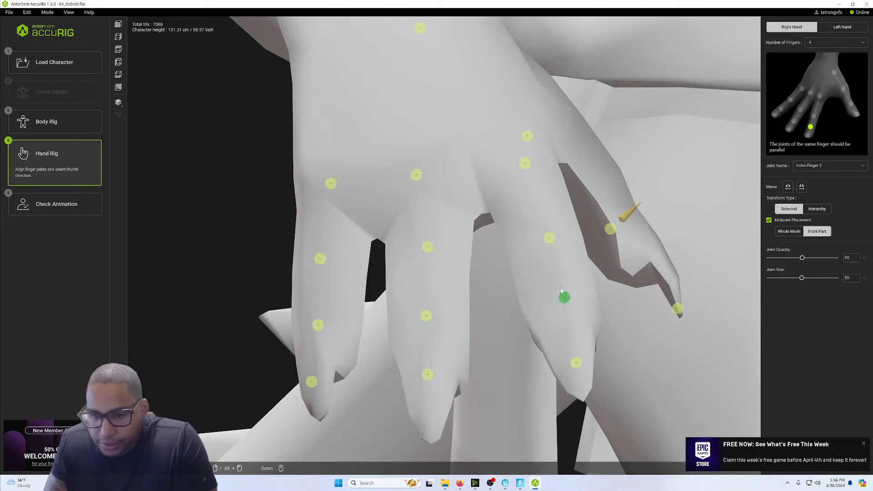
pyautogui.click(550, 237)
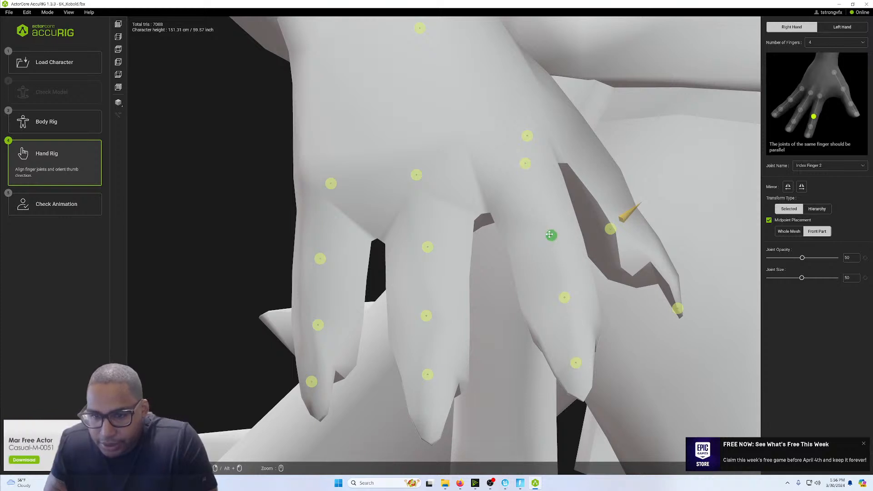
pyautogui.click(527, 164)
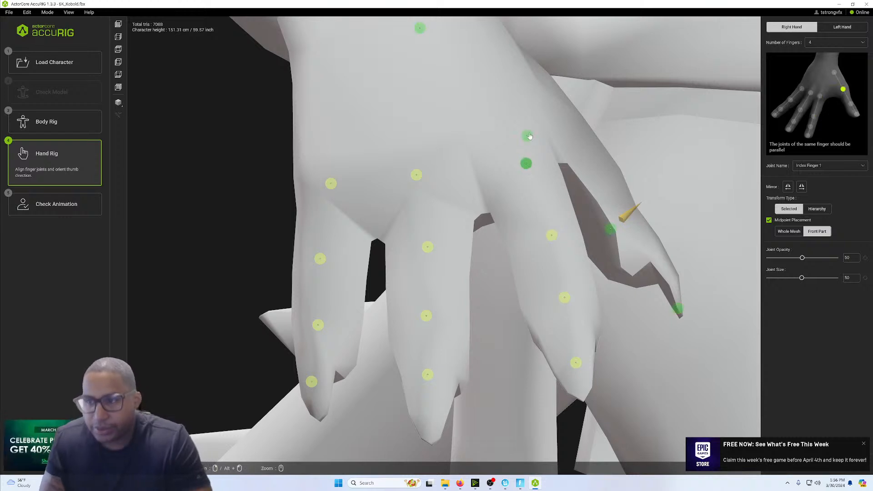
# Raise the right hand's Thumb Finger Tip joint above the claw and shift Thumb Finger 3 and 2 toward the thumb's outer edge.
pyautogui.moveTo(600, 140); pyautogui.dragTo(582, 154, button='middle')
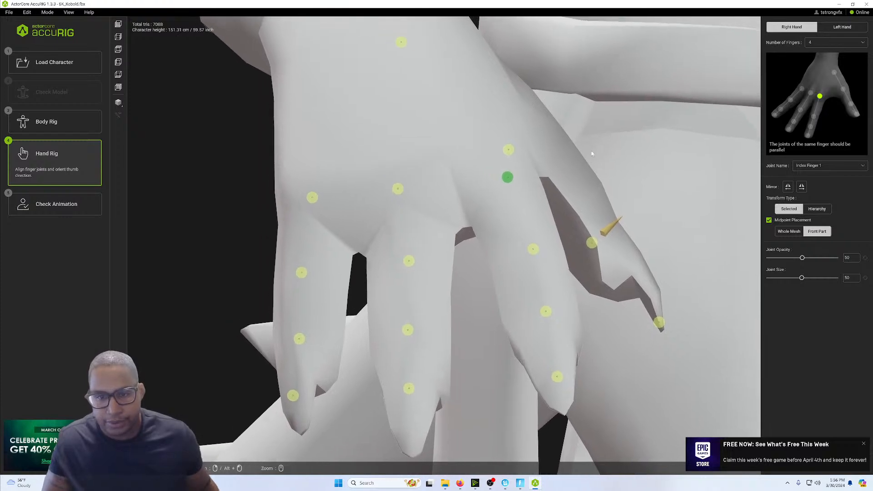
pyautogui.moveTo(592, 153); pyautogui.dragTo(498, 157, button='right')
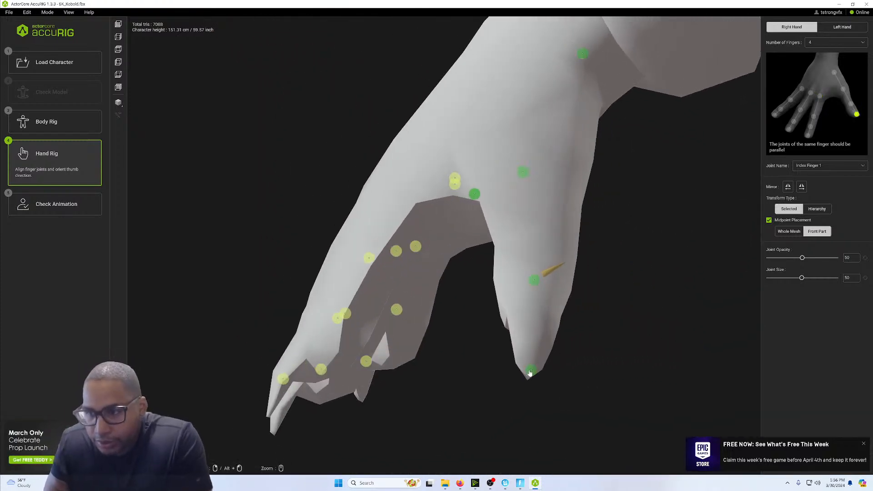
pyautogui.moveTo(529, 372); pyautogui.dragTo(533, 337)
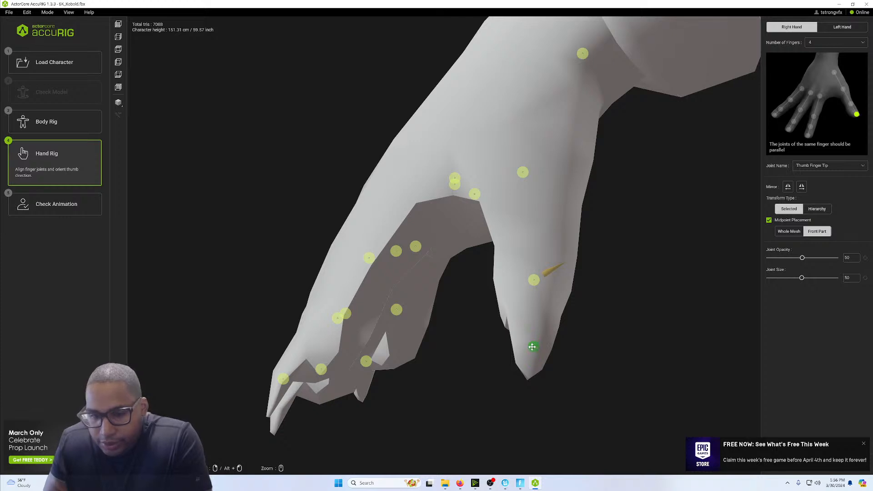
pyautogui.moveTo(535, 279); pyautogui.dragTo(546, 283)
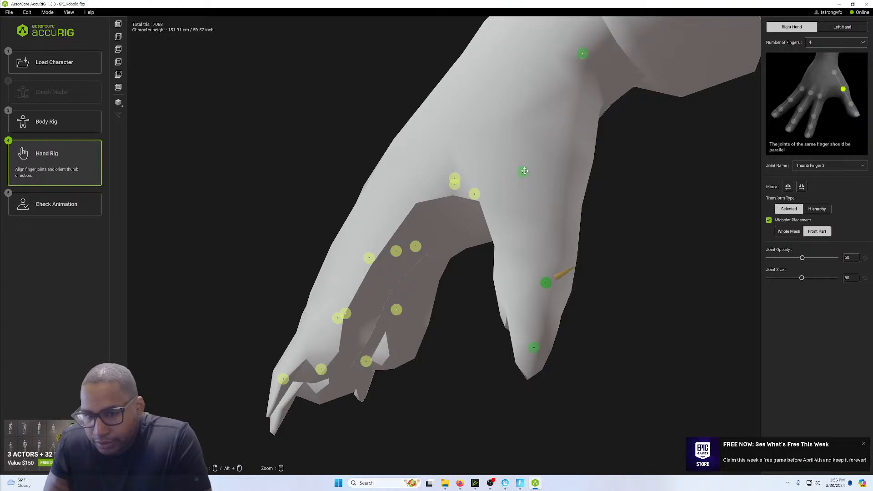
pyautogui.moveTo(525, 171); pyautogui.dragTo(565, 201)
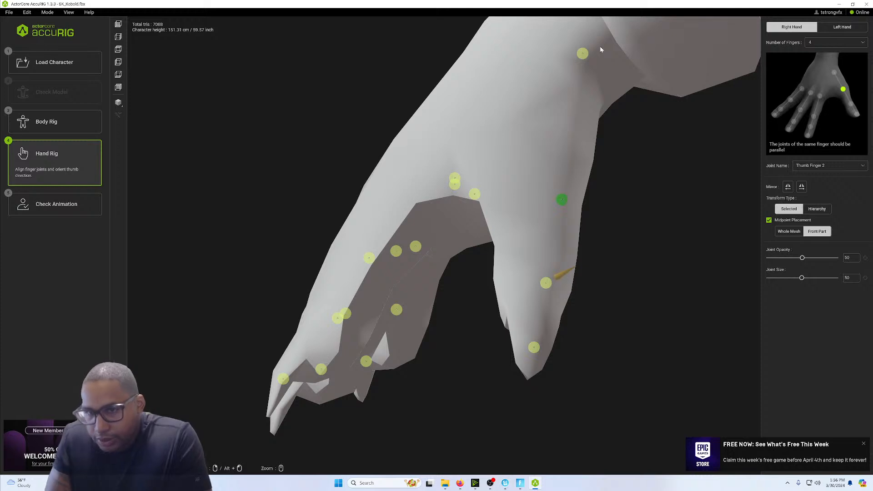
# Lower the right hand's Thumb Finger 1 joint below the wrist and align it with the thumb joints along the outer edge.
pyautogui.click(584, 54)
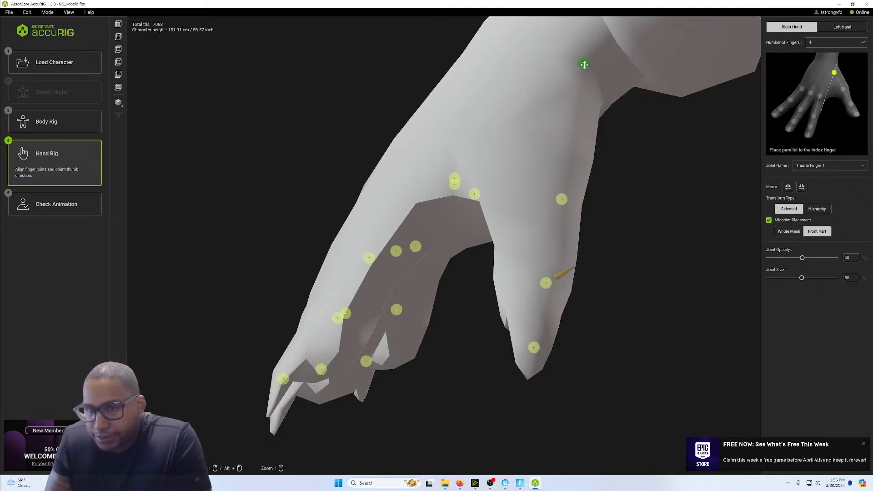
pyautogui.moveTo(584, 65); pyautogui.dragTo(577, 73)
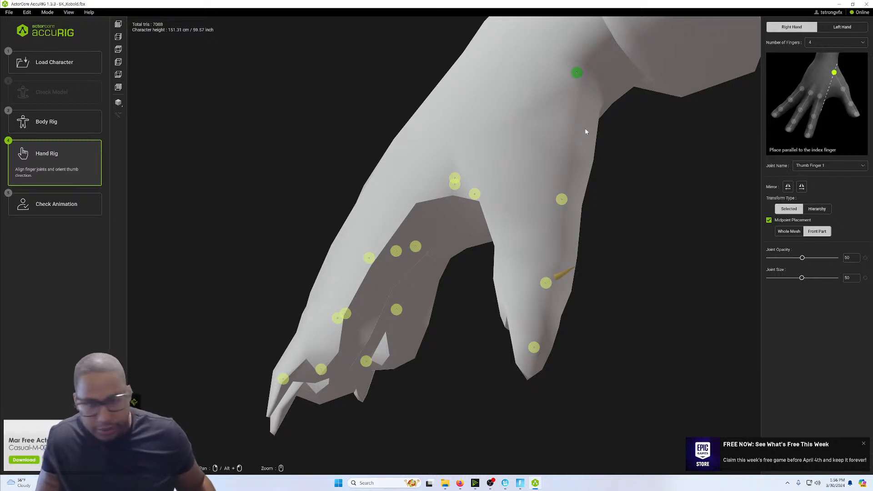
pyautogui.moveTo(586, 132); pyautogui.dragTo(574, 150, button='middle')
pyautogui.moveTo(497, 66); pyautogui.dragTo(503, 97)
pyautogui.moveTo(572, 127); pyautogui.dragTo(525, 128, button='middle')
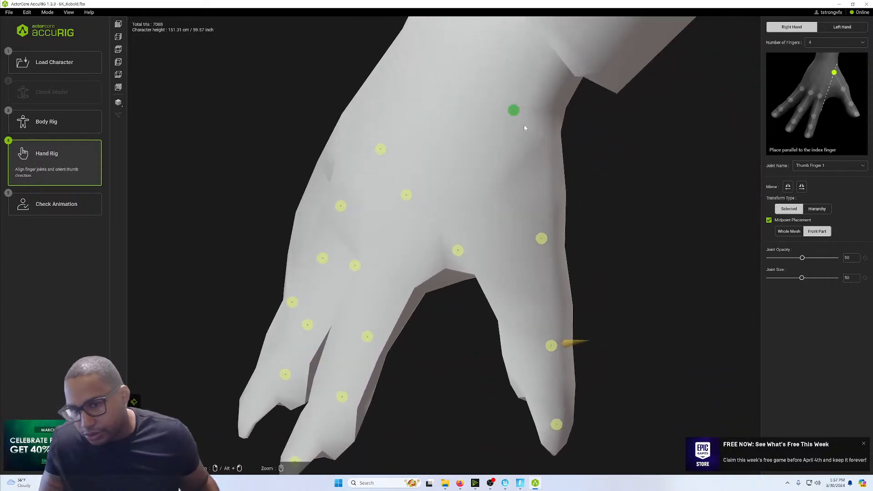
pyautogui.moveTo(514, 111); pyautogui.dragTo(533, 127)
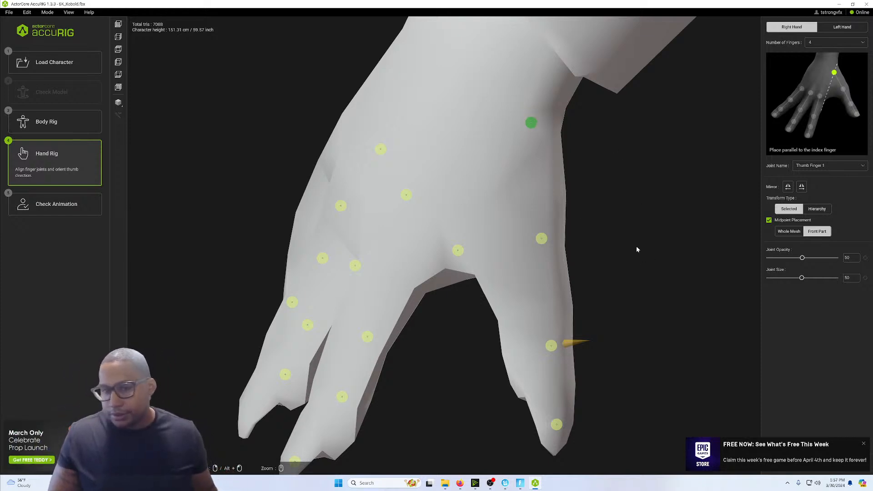
# Examine the right hand's joint placement from a distance and look over the whole character, including the left hand.
pyautogui.scroll(-4, 637, 250)
pyautogui.scroll(4, 629, 244)
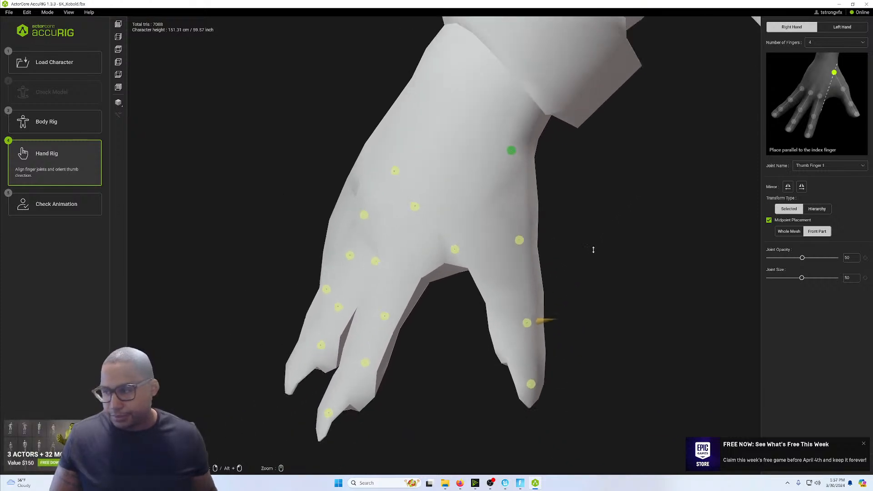
pyautogui.scroll(-2, 651, 253)
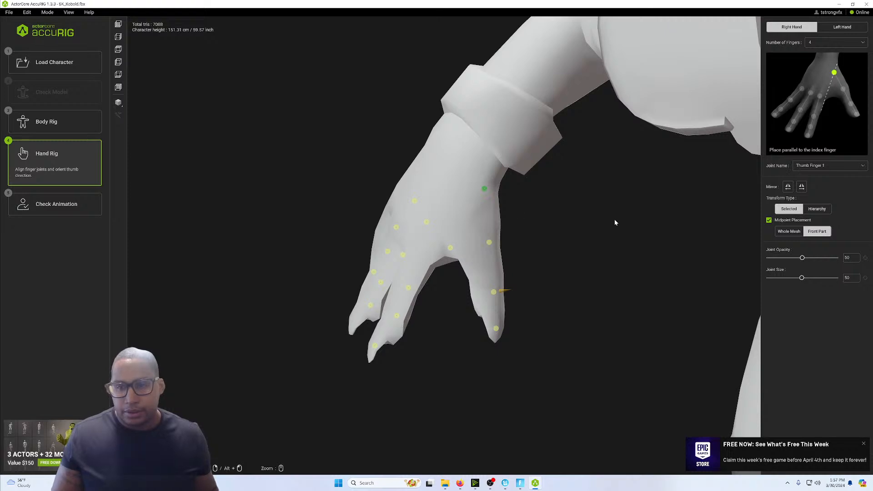
pyautogui.scroll(-1, 619, 223)
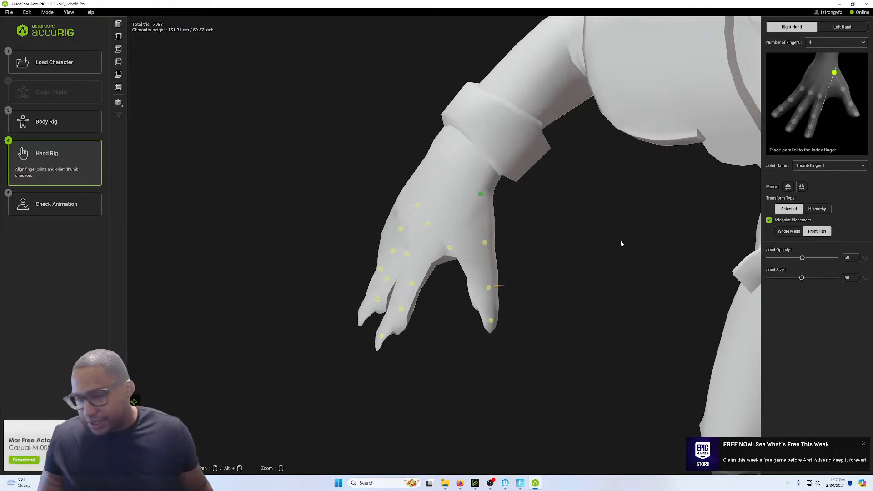
pyautogui.scroll(-3, 594, 248)
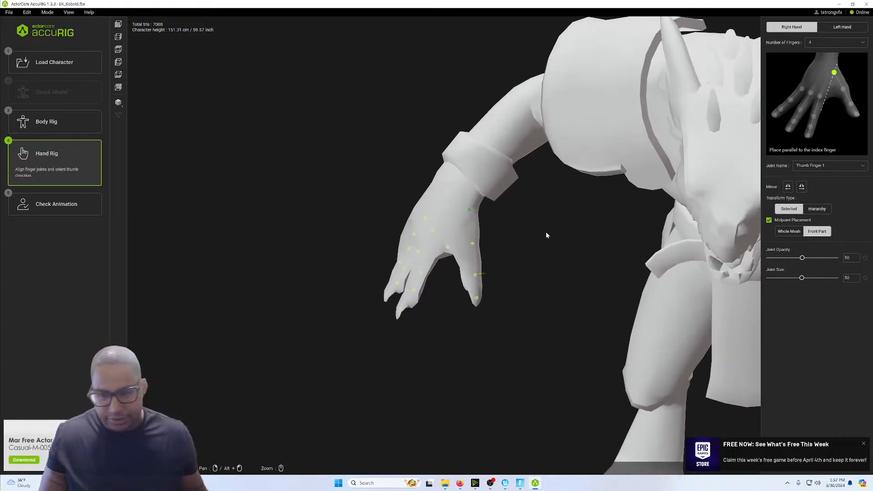
pyautogui.moveTo(599, 232); pyautogui.dragTo(579, 232, button='right')
pyautogui.moveTo(525, 224); pyautogui.dragTo(407, 233, button='right')
pyautogui.moveTo(682, 243); pyautogui.dragTo(522, 208, button='right')
pyautogui.scroll(2, 528, 261)
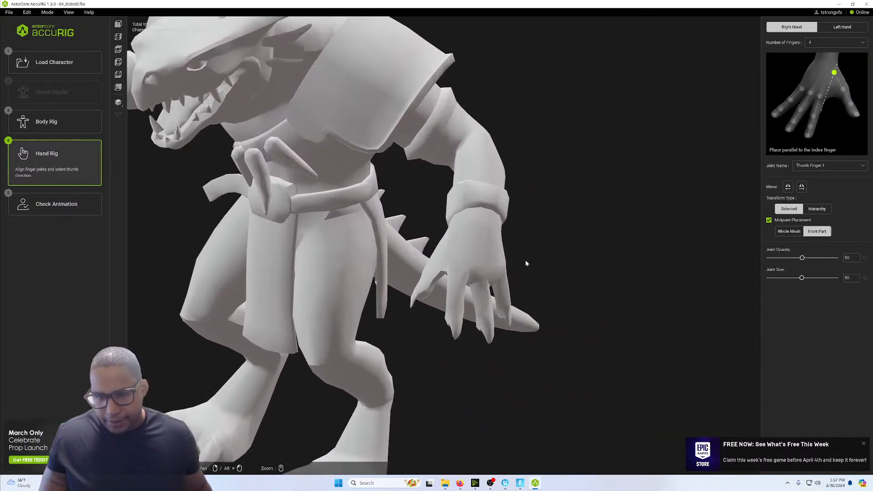
pyautogui.moveTo(288, 232); pyautogui.dragTo(343, 248, button='middle')
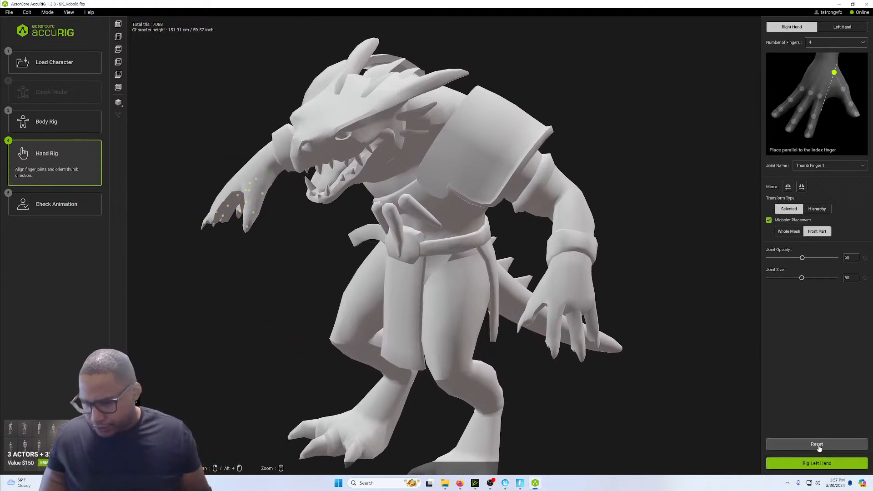
# Proceed to rigging the left hand and move its Pinky Finger 1 joint toward the hand's outer edge.
pyautogui.click(819, 463)
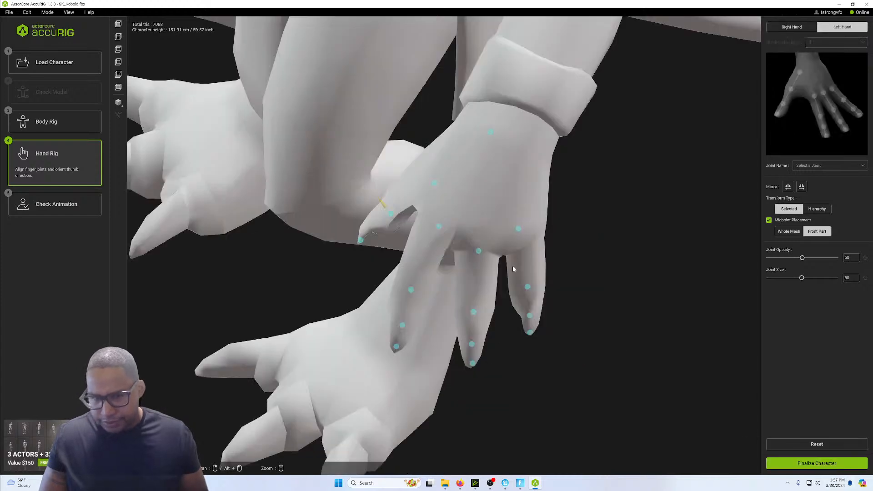
pyautogui.moveTo(523, 228); pyautogui.dragTo(564, 314, button='right')
pyautogui.scroll(4, 567, 326)
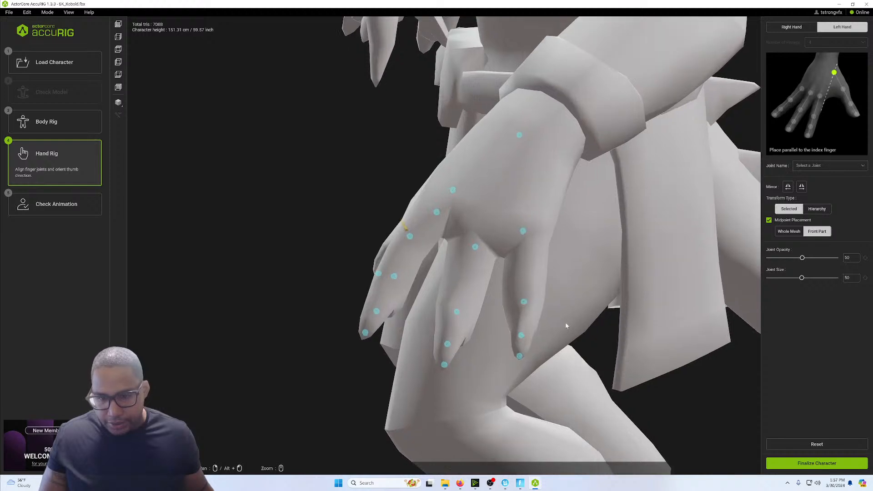
pyautogui.scroll(4, 646, 298)
pyautogui.scroll(-3, 610, 286)
pyautogui.moveTo(641, 292); pyautogui.dragTo(527, 263, button='right')
pyautogui.scroll(2, 523, 278)
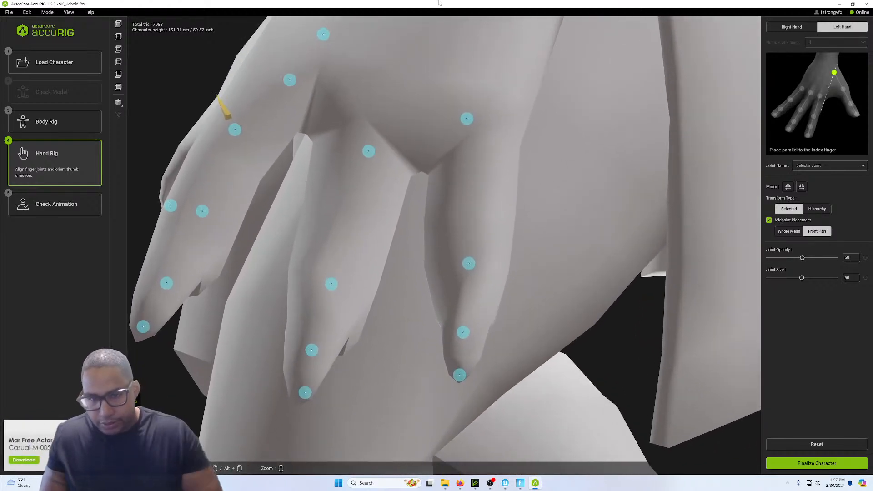
pyautogui.click(466, 119)
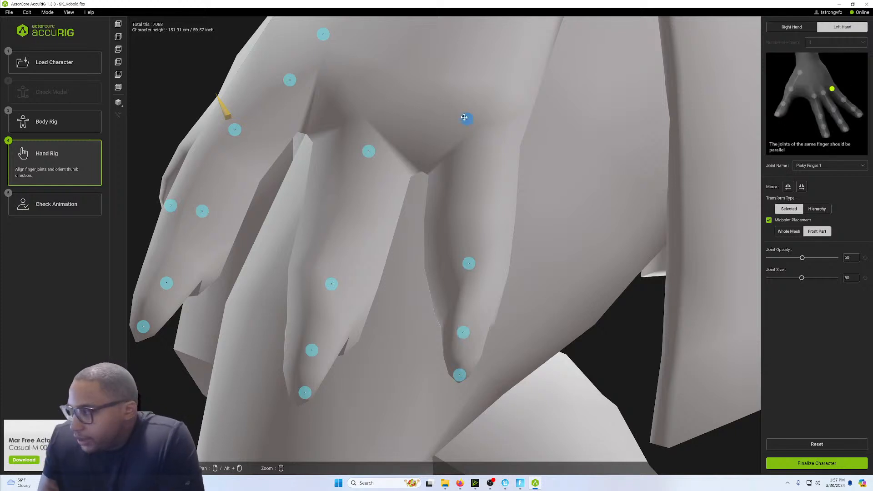
pyautogui.moveTo(466, 118); pyautogui.dragTo(489, 121)
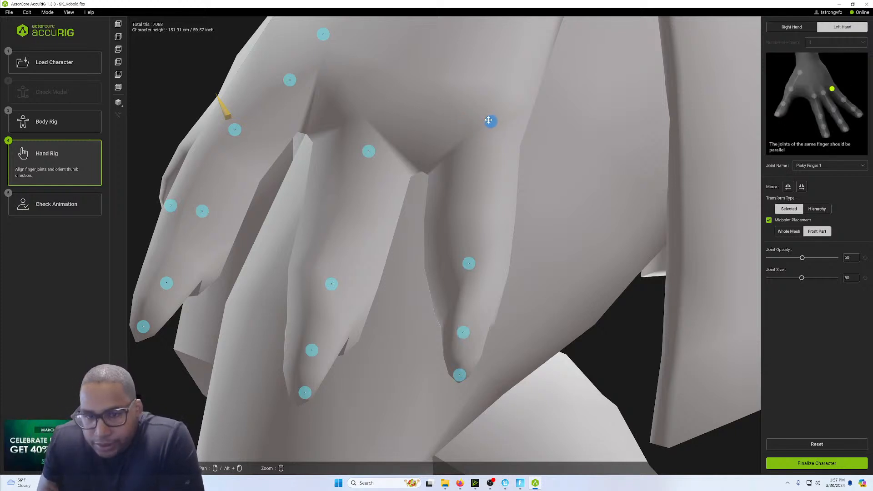
# Raise the left hand's Pinky Finger 2, Pinky Finger 3 and Pinky Finger Tip joints along the finger, keeping the tip joint above the claw.
pyautogui.moveTo(472, 266); pyautogui.dragTo(490, 227)
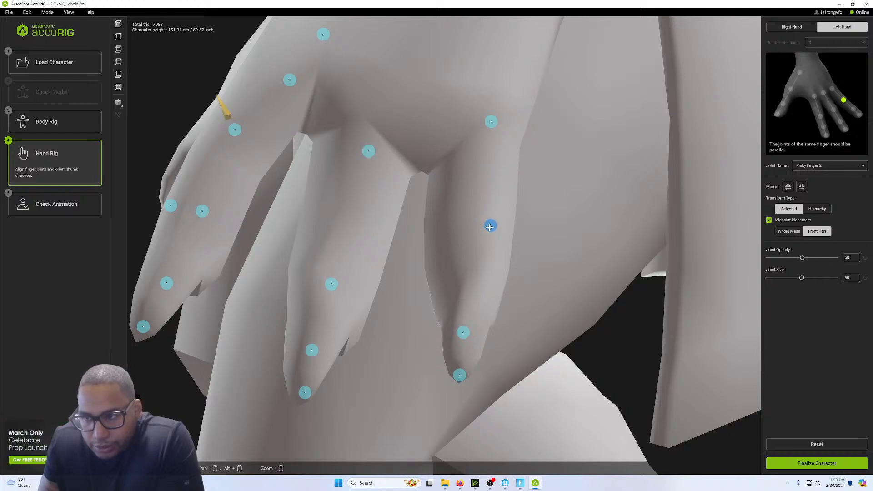
pyautogui.moveTo(463, 332); pyautogui.dragTo(484, 275)
pyautogui.moveTo(459, 375); pyautogui.dragTo(467, 331)
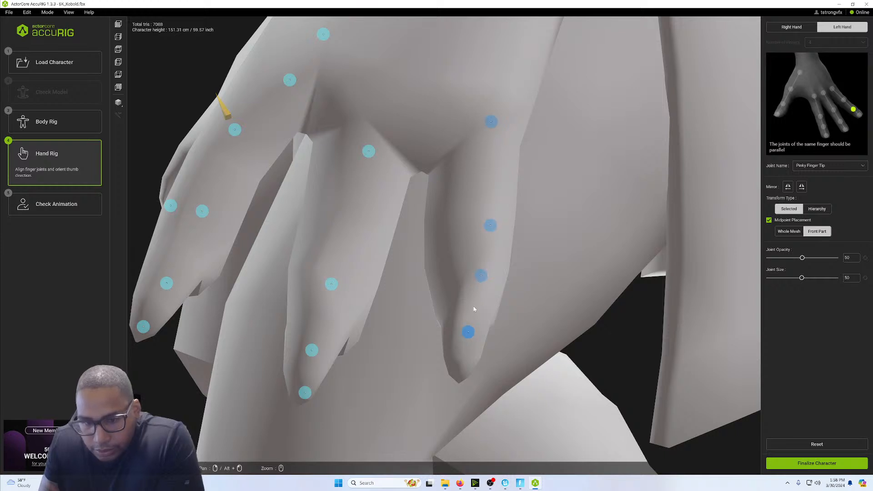
# Refine the left hand's pinky line by nudging Pinky Finger 3 and 2 up and outward and Pinky Finger 1 toward the outer edge.
pyautogui.click(483, 274)
pyautogui.moveTo(484, 275); pyautogui.dragTo(485, 271)
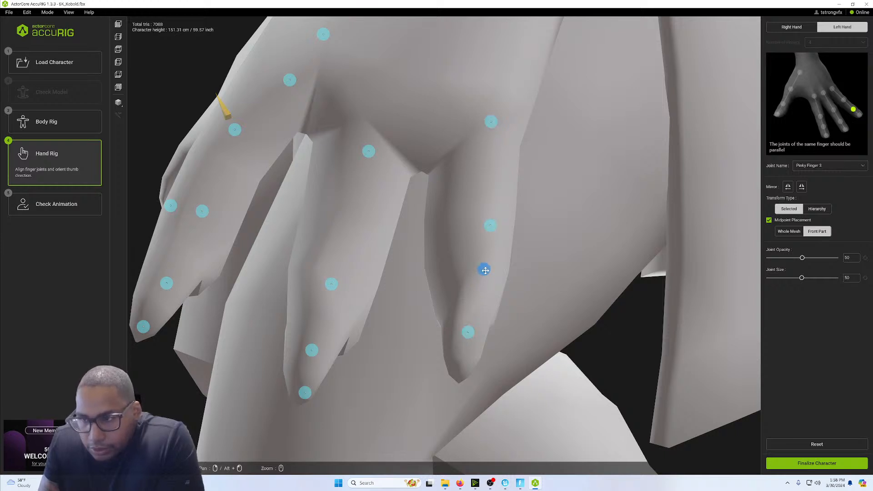
pyautogui.moveTo(490, 225); pyautogui.dragTo(500, 209)
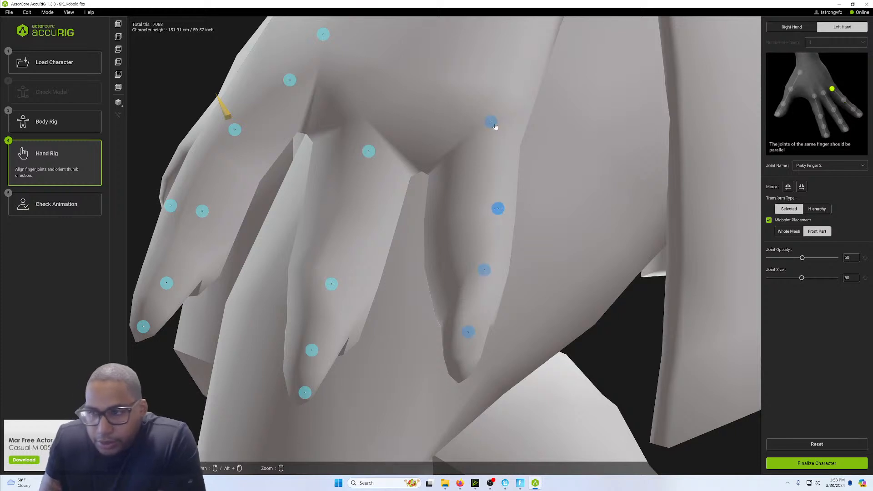
pyautogui.moveTo(492, 123); pyautogui.dragTo(505, 125)
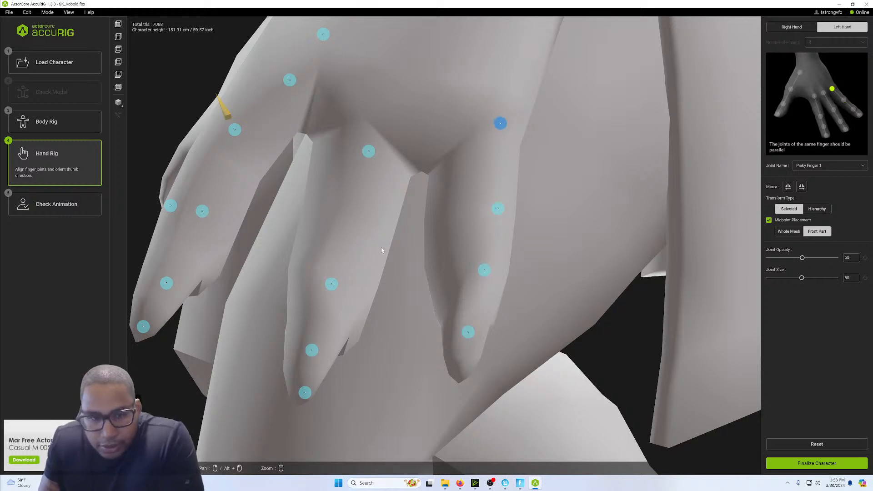
# Raise the left hand's Middle Finger 1 joint to the knuckle and space Middle Finger 2, 3 and Tip evenly down to the claw base.
pyautogui.moveTo(368, 151); pyautogui.dragTo(367, 111)
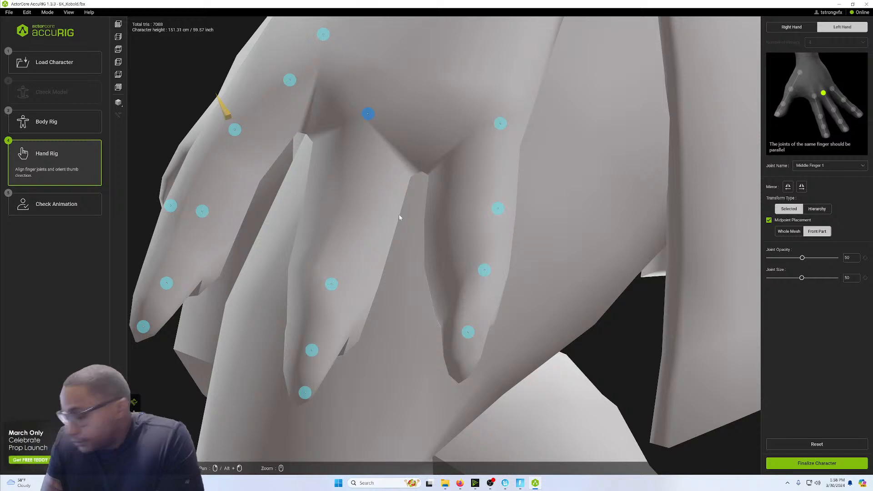
pyautogui.moveTo(332, 284); pyautogui.dragTo(347, 193)
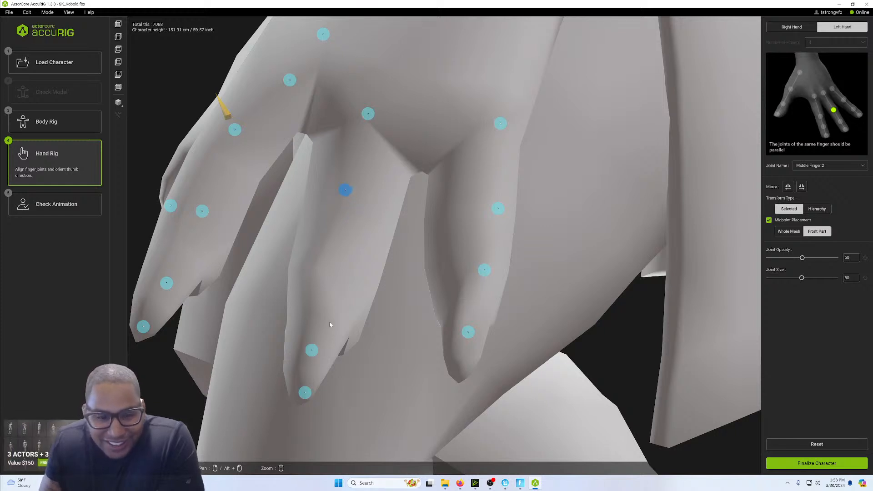
pyautogui.moveTo(311, 350); pyautogui.dragTo(317, 267)
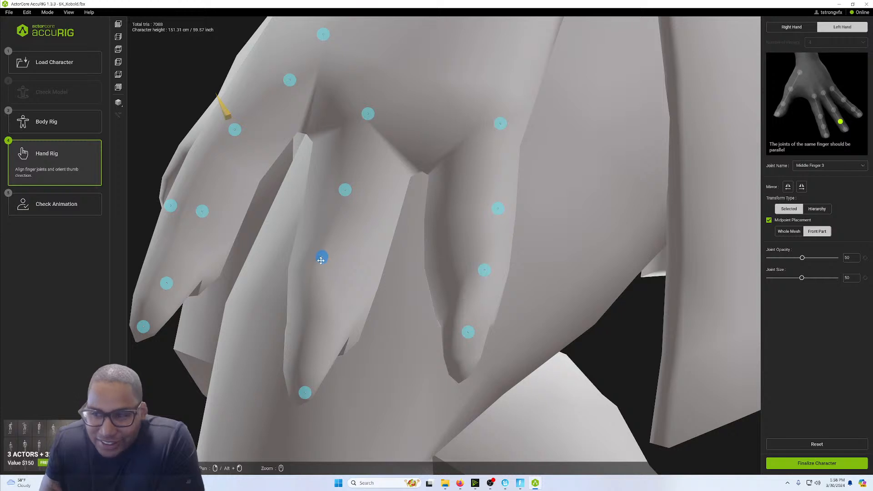
pyautogui.moveTo(321, 261); pyautogui.dragTo(321, 262)
pyautogui.click(304, 392)
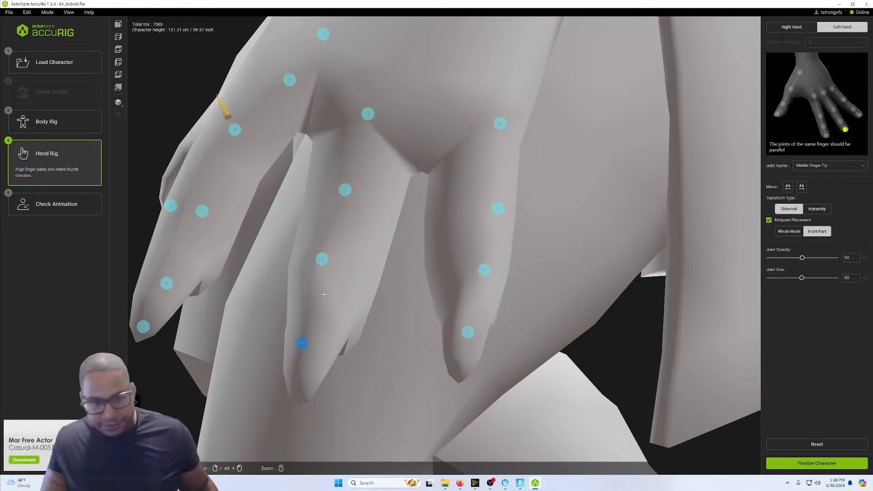
# Shift the left hand's Middle Finger 2, Middle Finger 3 and Middle Finger Tip joints sideways onto the finger's centre line.
pyautogui.moveTo(324, 294); pyautogui.dragTo(372, 263, button='right')
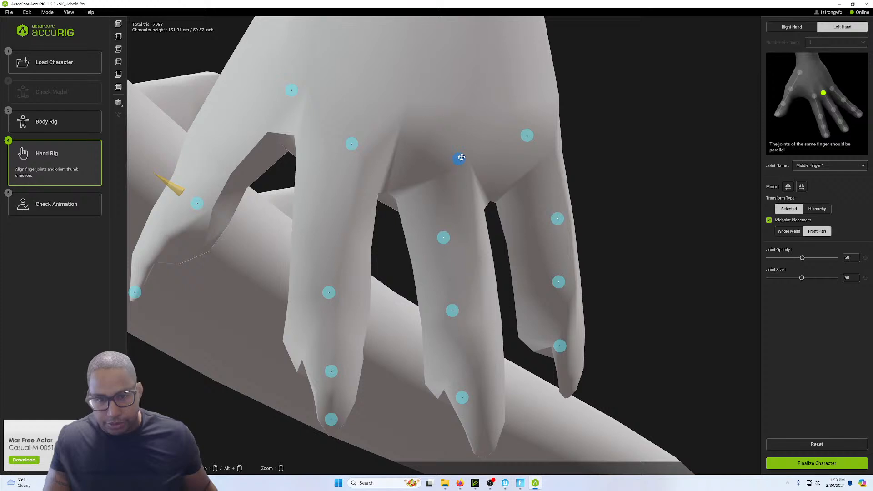
pyautogui.moveTo(444, 237); pyautogui.dragTo(460, 236)
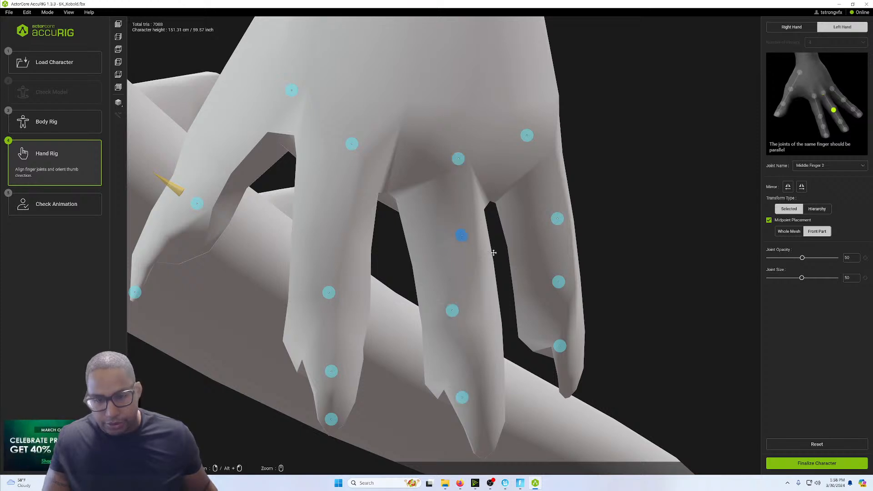
pyautogui.moveTo(493, 253); pyautogui.dragTo(423, 236, button='right')
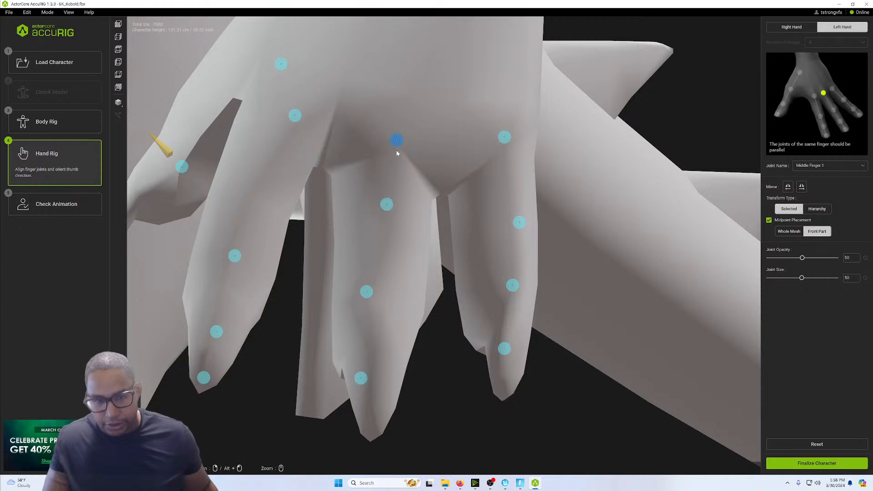
pyautogui.moveTo(368, 292); pyautogui.dragTo(378, 292)
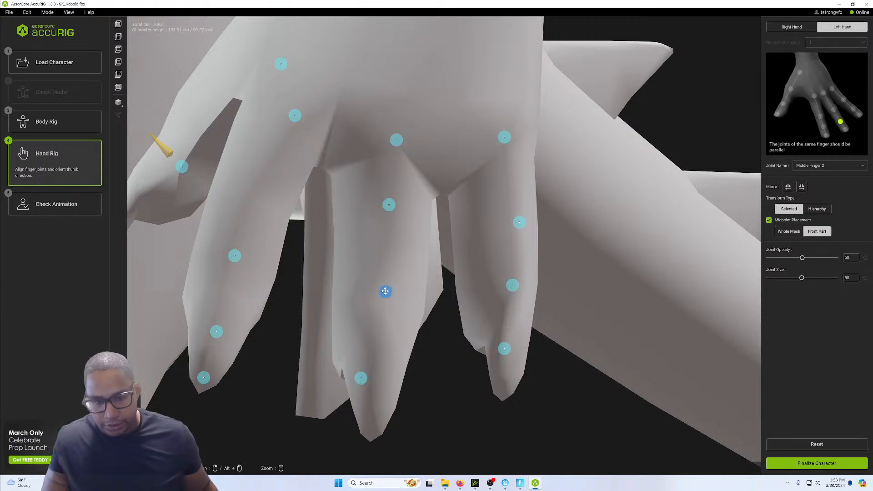
pyautogui.moveTo(362, 381); pyautogui.dragTo(371, 381)
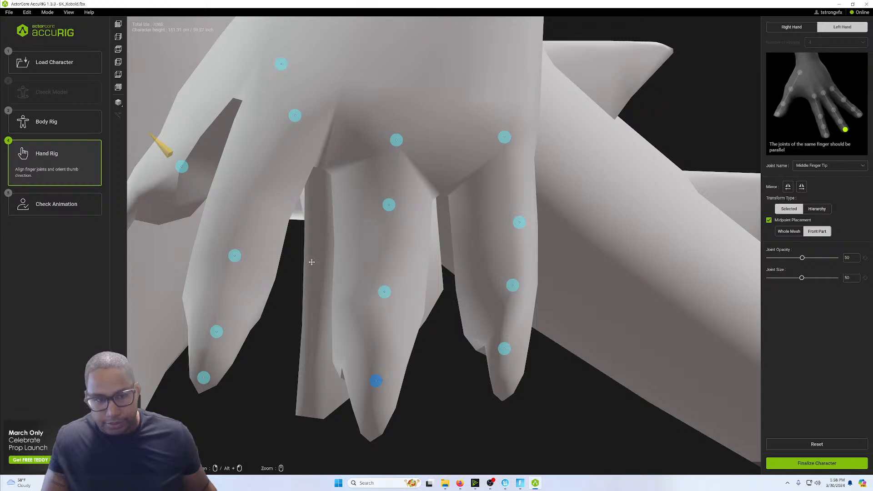
# Raise the left hand's Index Finger 1 joint to the knuckle and space Index Finger 2, 3 and Tip evenly down to the claw base.
pyautogui.moveTo(312, 262); pyautogui.dragTo(338, 285, button='right')
pyautogui.moveTo(329, 268); pyautogui.dragTo(352, 269)
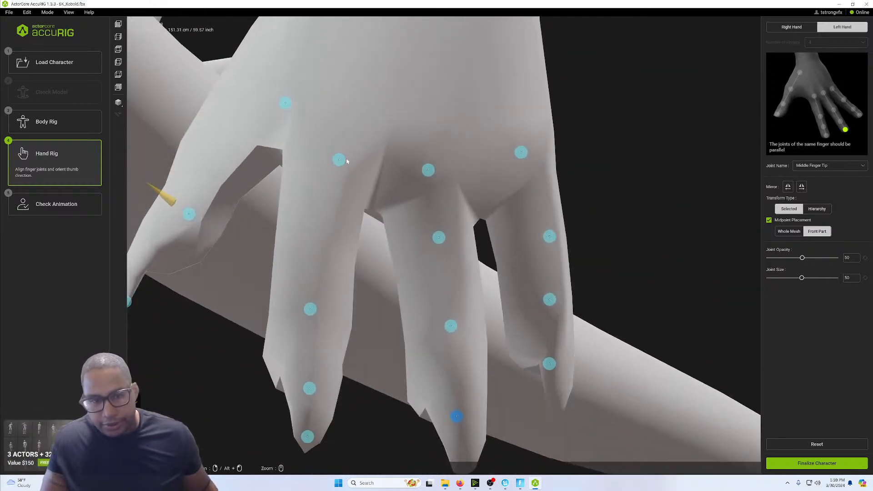
pyautogui.moveTo(346, 162); pyautogui.dragTo(363, 152)
pyautogui.moveTo(341, 150); pyautogui.dragTo(346, 134)
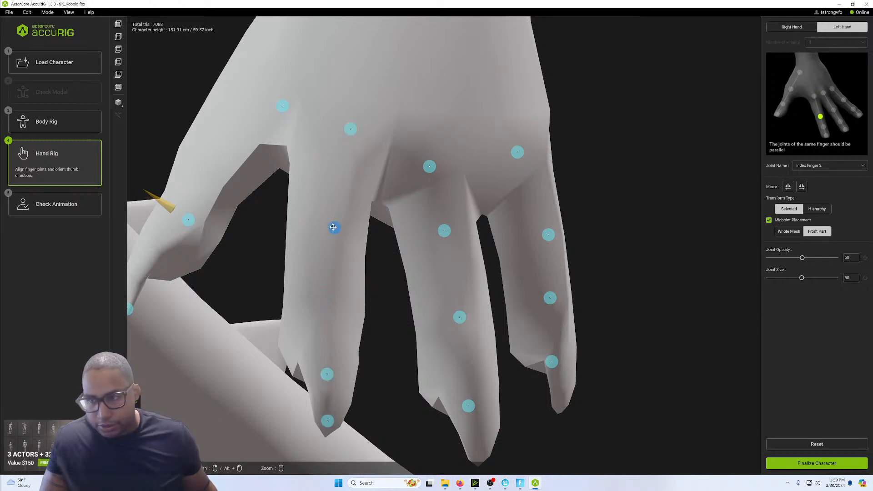
pyautogui.moveTo(333, 232); pyautogui.dragTo(333, 222)
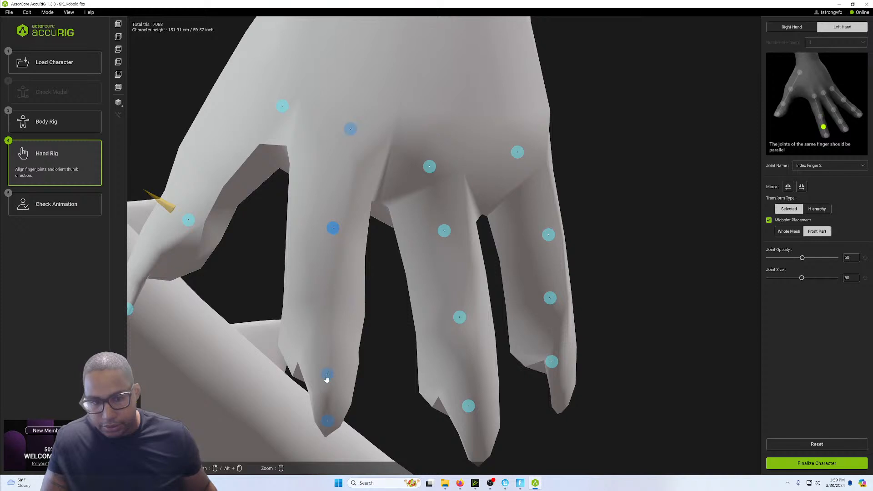
pyautogui.moveTo(327, 379); pyautogui.dragTo(338, 302)
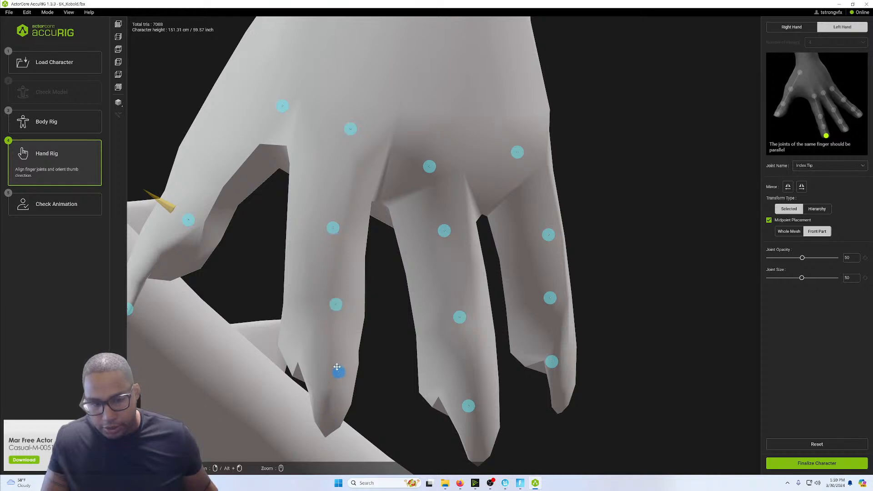
# Refine the left index finger by shifting its Tip, 3, 2 and 1 joints toward the thumb side so they follow the finger's centre.
pyautogui.moveTo(386, 361); pyautogui.dragTo(311, 304, button='right')
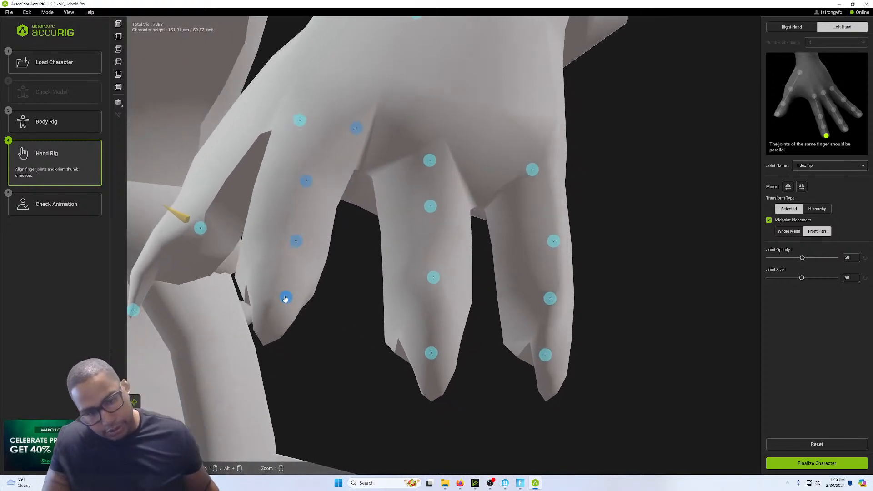
pyautogui.moveTo(285, 298); pyautogui.dragTo(276, 290)
pyautogui.moveTo(295, 242); pyautogui.dragTo(289, 240)
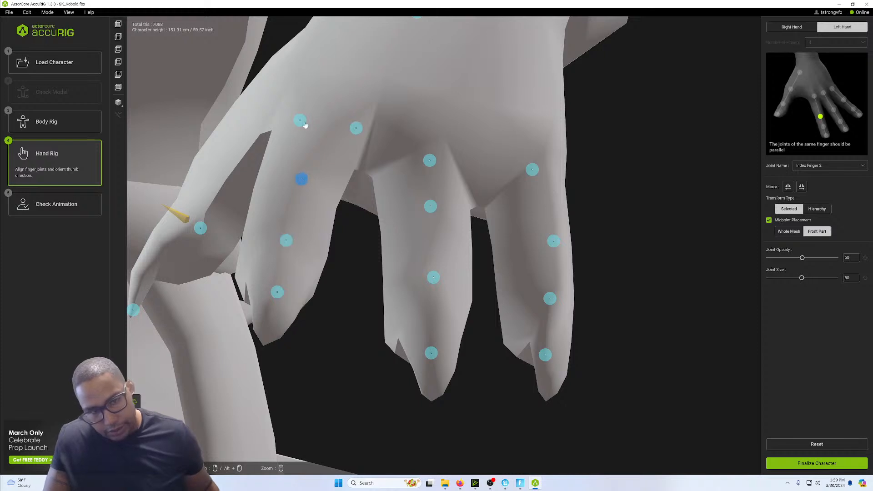
pyautogui.moveTo(356, 128); pyautogui.dragTo(323, 119)
# Raise the left Thumb Finger Tip joint above the claw point and move Thumb Finger 3 up toward the thumb's outer edge.
pyautogui.moveTo(320, 120); pyautogui.dragTo(354, 139, button='middle')
pyautogui.moveTo(300, 159); pyautogui.dragTo(338, 146, button='right')
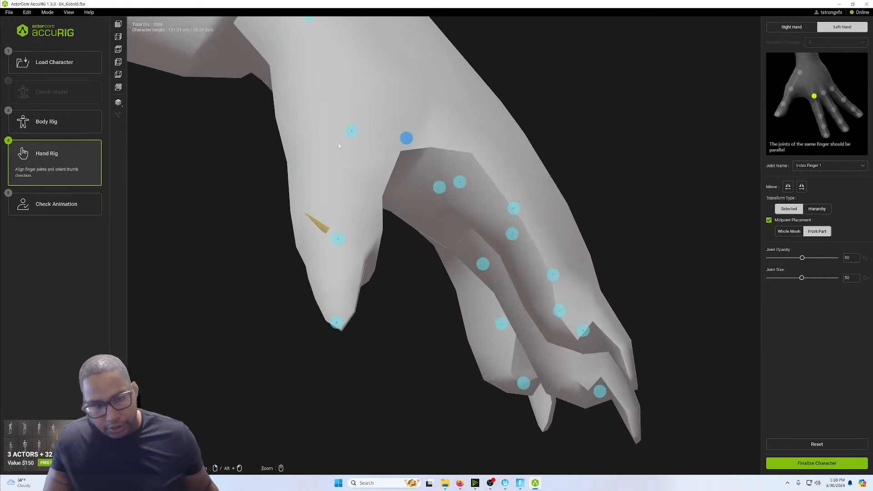
pyautogui.moveTo(340, 321); pyautogui.dragTo(338, 293)
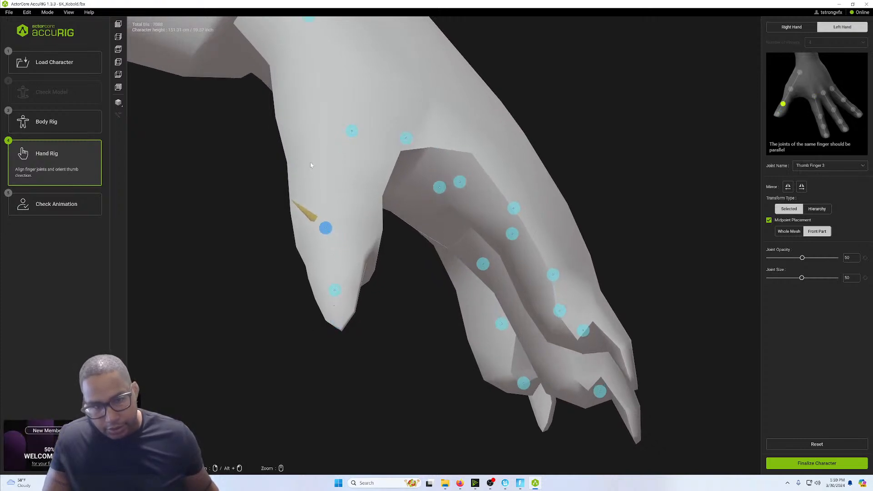
# Move the left Thumb Finger 1 joint down below the wrist and align Thumb Finger 2, 3 and Tip along the thumb's centre.
pyautogui.moveTo(326, 228); pyautogui.dragTo(330, 207, button='right')
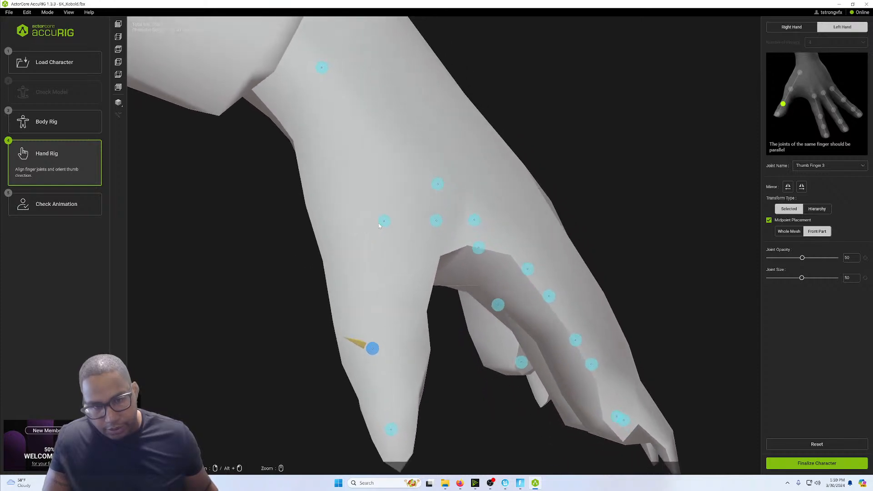
pyautogui.moveTo(321, 69); pyautogui.dragTo(316, 86)
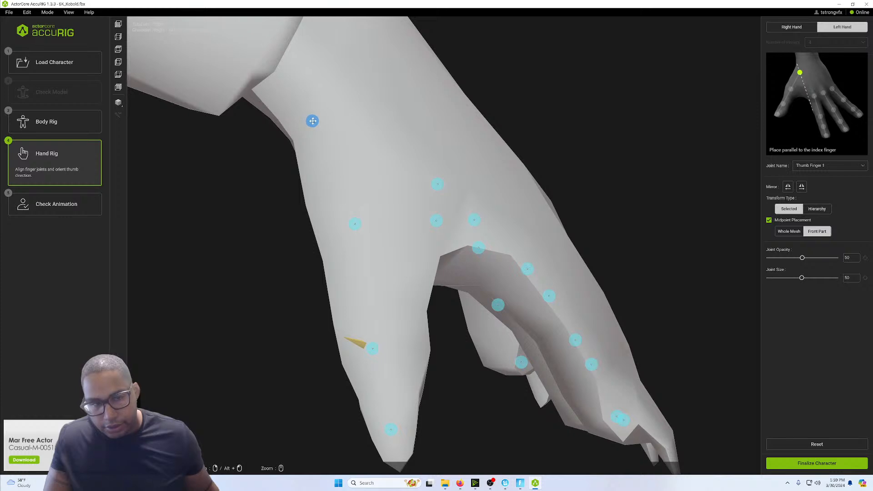
pyautogui.moveTo(351, 226); pyautogui.dragTo(353, 228)
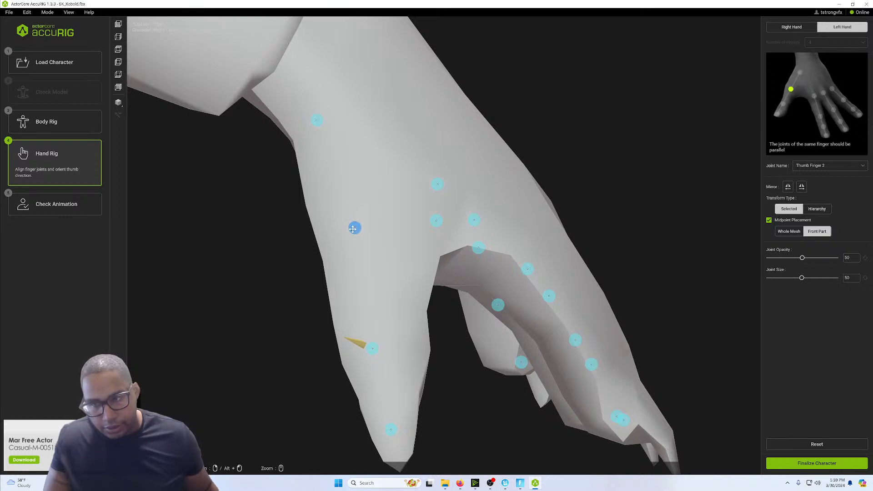
pyautogui.moveTo(373, 348); pyautogui.dragTo(375, 346)
pyautogui.moveTo(391, 430); pyautogui.dragTo(394, 425)
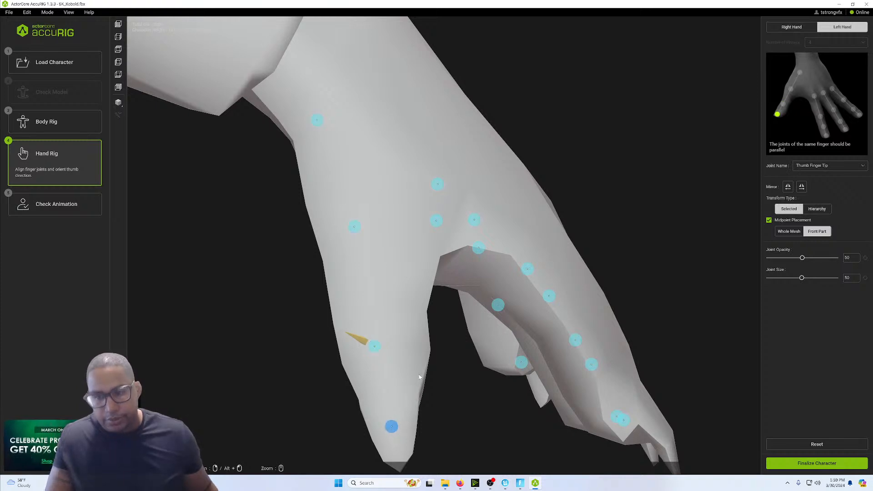
# Finalize the character and preview it in the female standing pose and the A-pose.
pyautogui.scroll(-5, 420, 376)
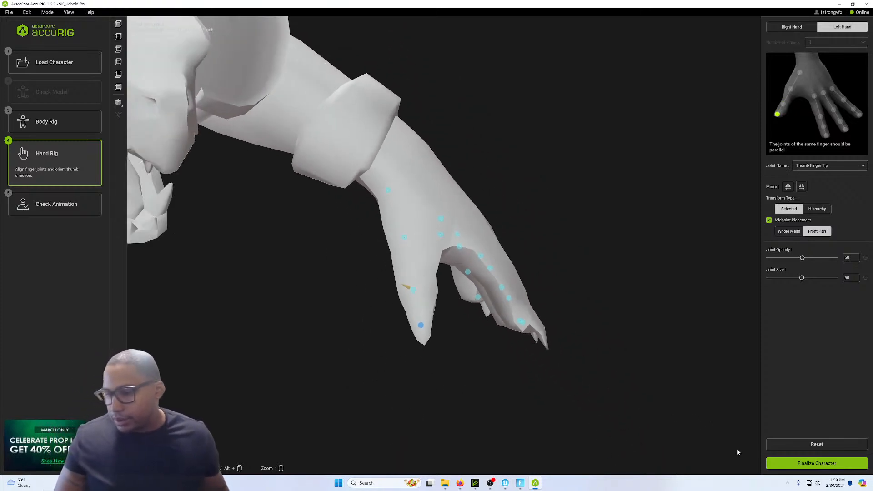
pyautogui.click(804, 464)
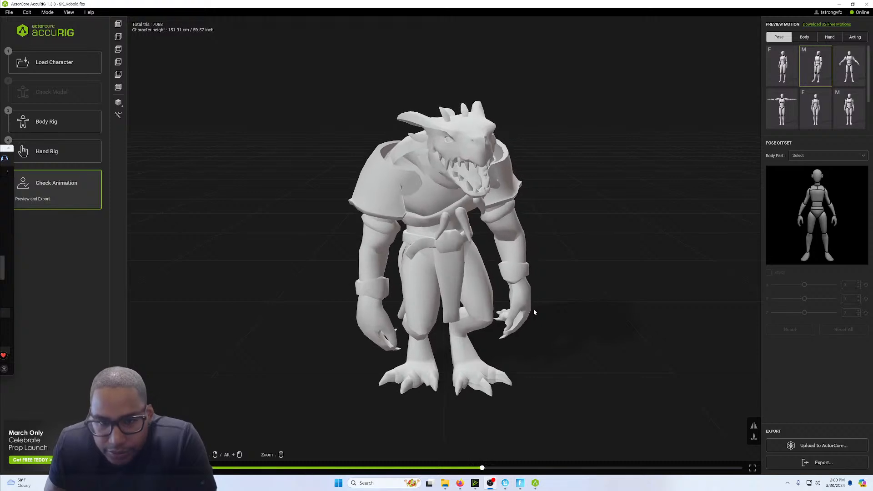
pyautogui.click(795, 76)
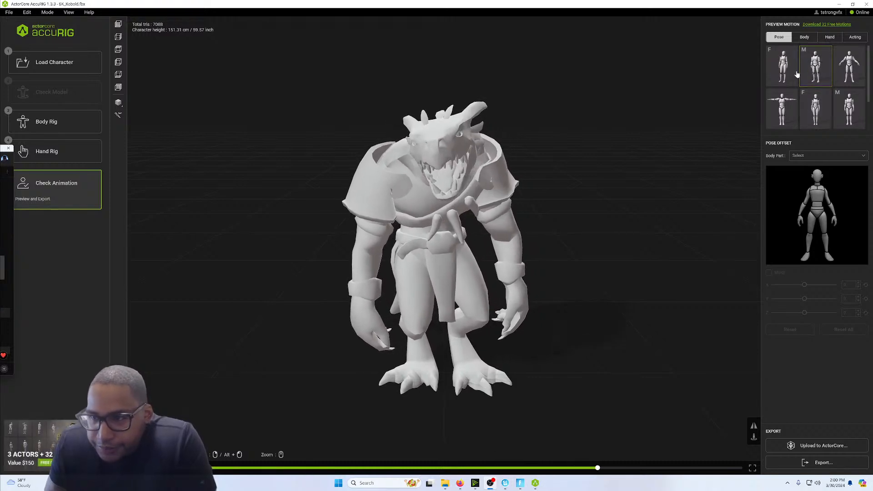
pyautogui.click(849, 66)
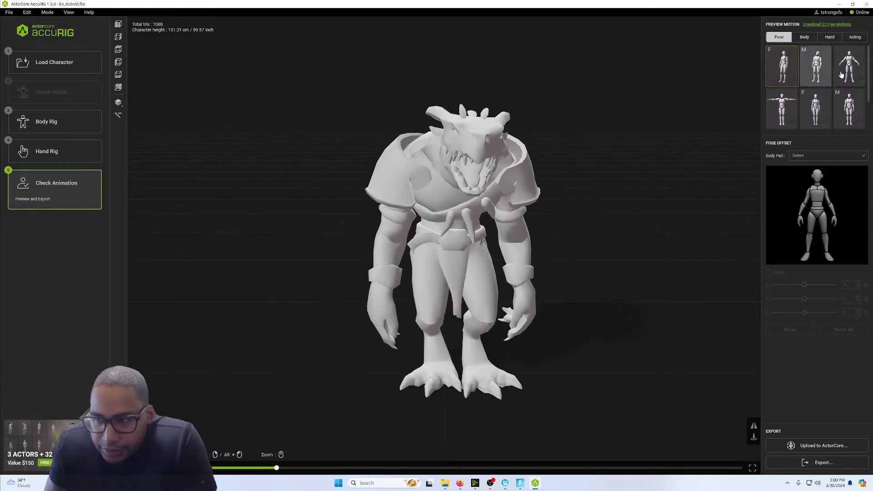
# Preview the rigged character with the first, second, third and fifth hand motions to examine how the fingers bend.
pyautogui.click(828, 38)
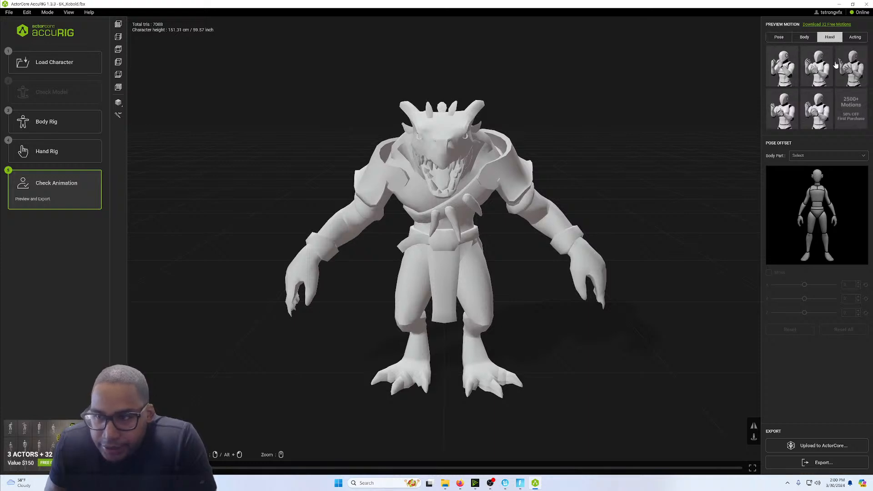
pyautogui.click(789, 75)
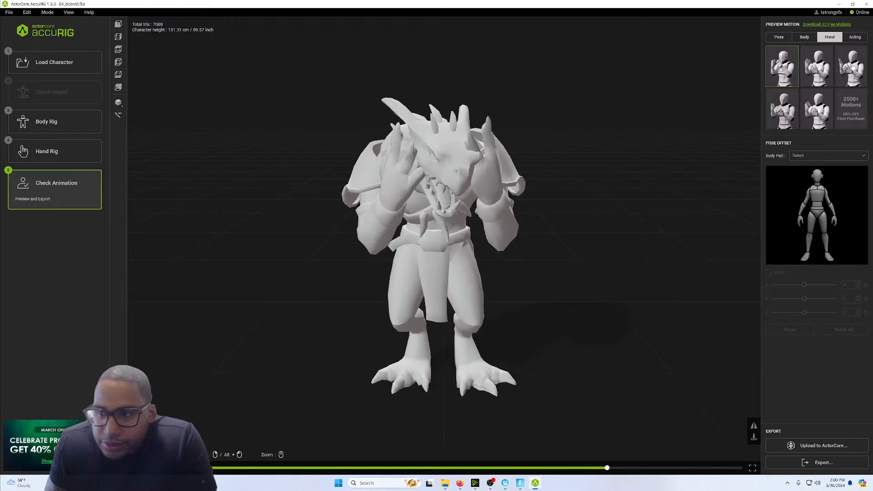
pyautogui.click(818, 77)
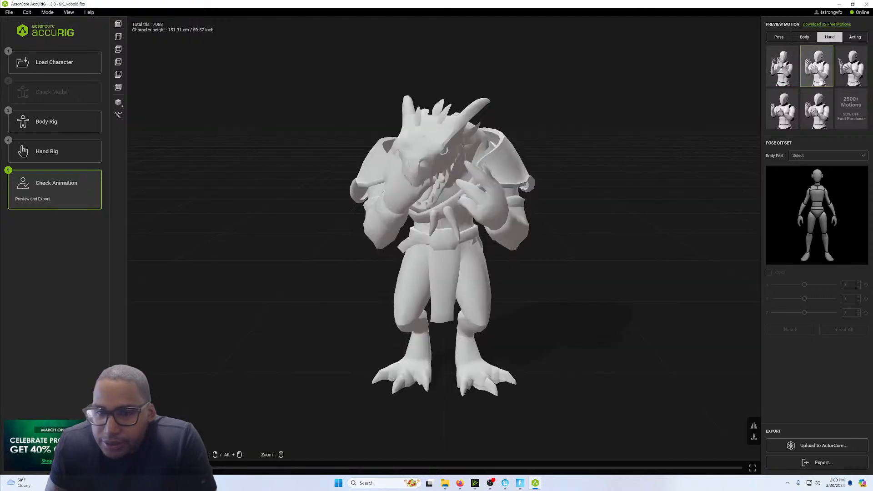
pyautogui.click(851, 78)
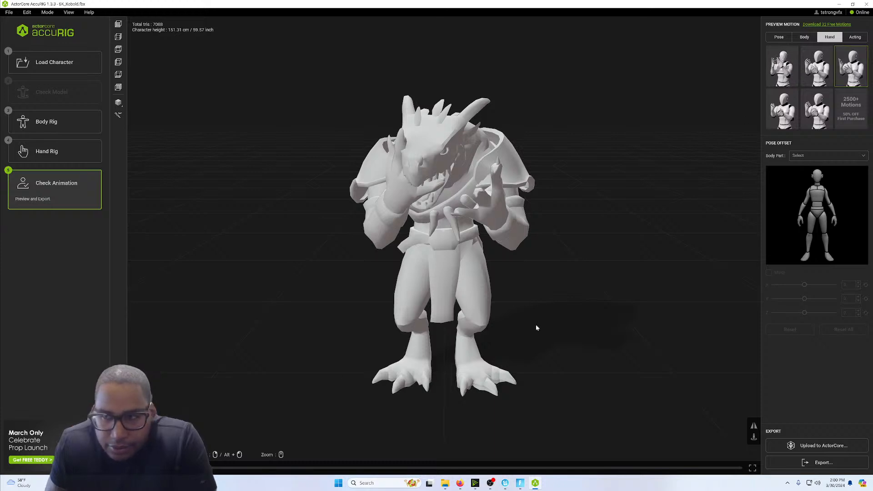
pyautogui.click(817, 127)
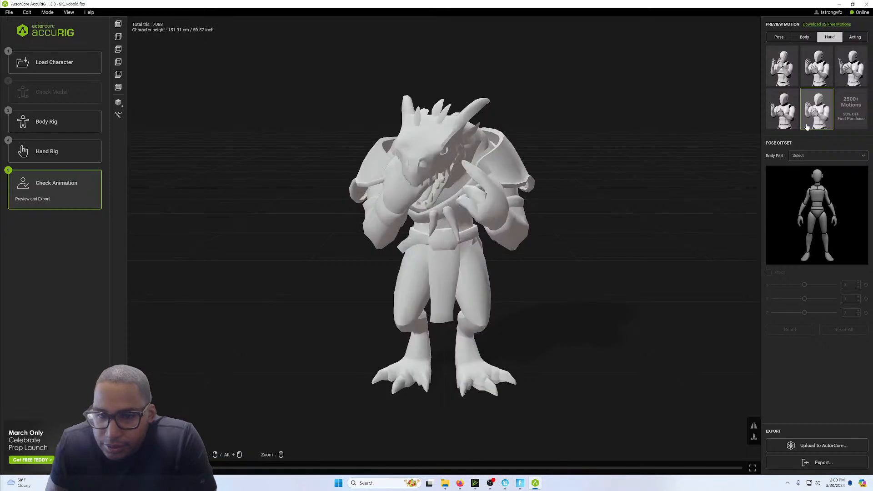
# Preview the second and first body motions to examine how the torso and limbs deform.
pyautogui.click(805, 37)
pyautogui.click(815, 66)
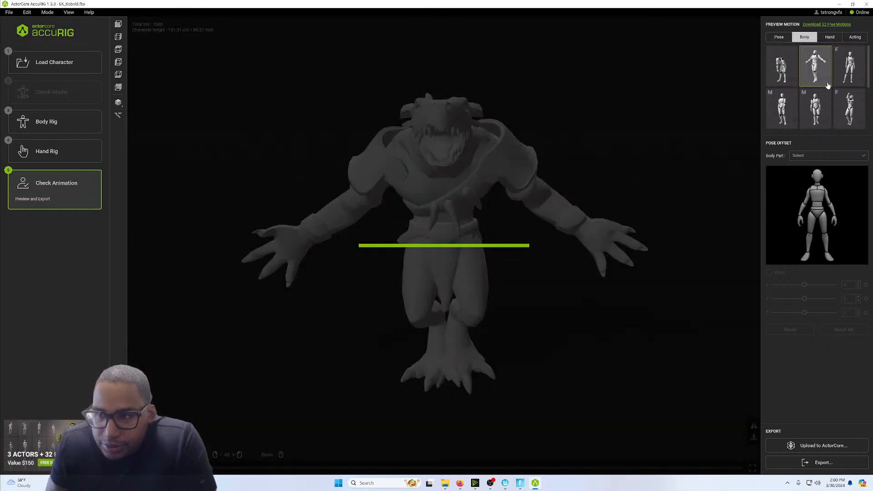
pyautogui.click(793, 78)
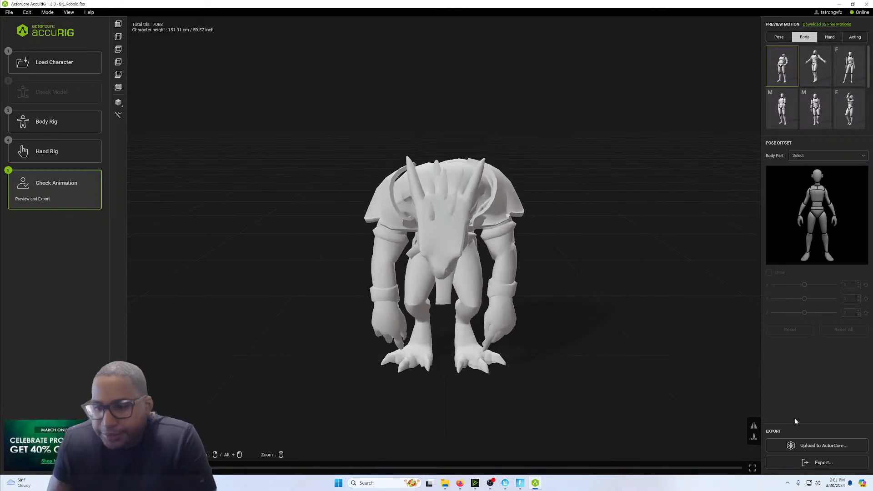
# Open the FBX export and set its target application to Unreal and its maximum texture size to 2048.
pyautogui.click(816, 462)
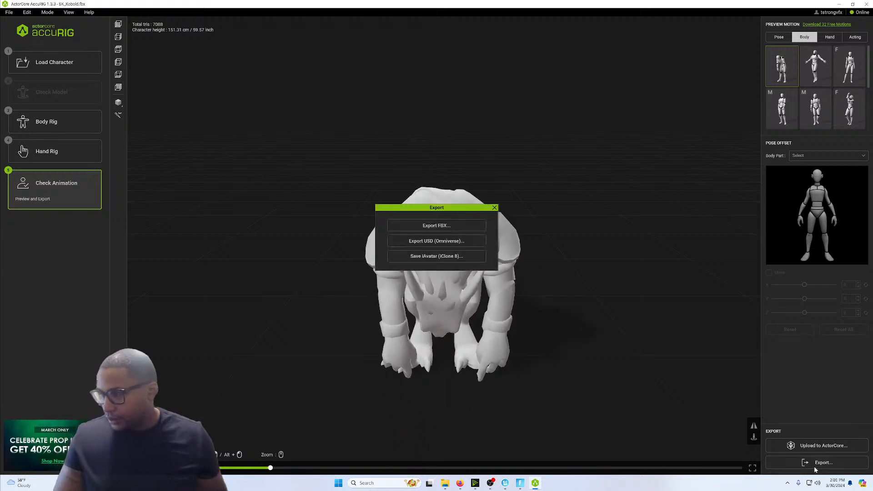
pyautogui.click(440, 226)
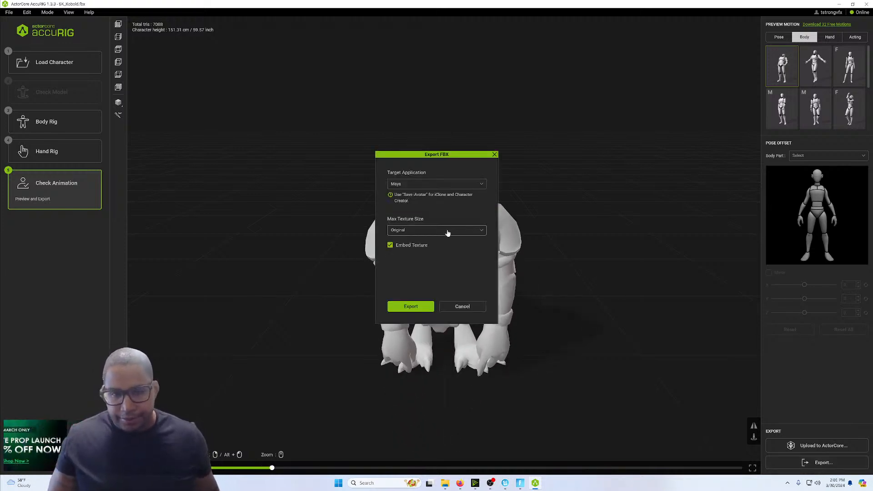
pyautogui.click(414, 184)
pyautogui.scroll(-1, 414, 202)
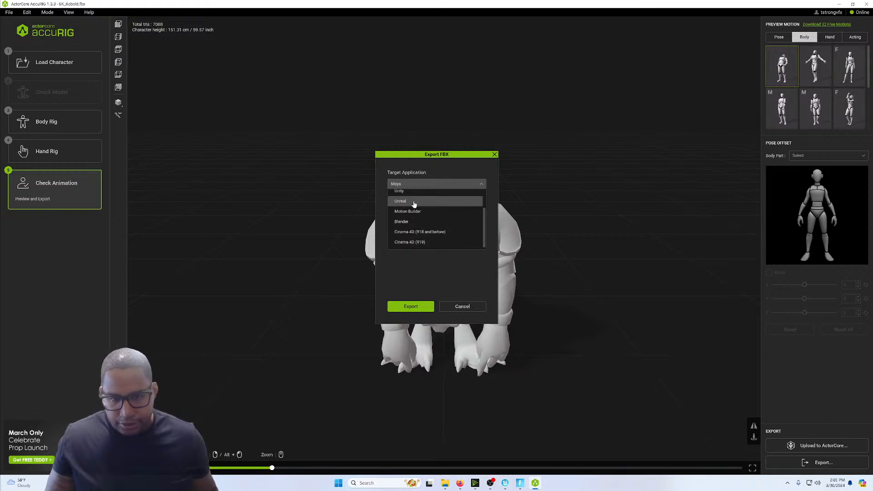
pyautogui.scroll(2, 426, 225)
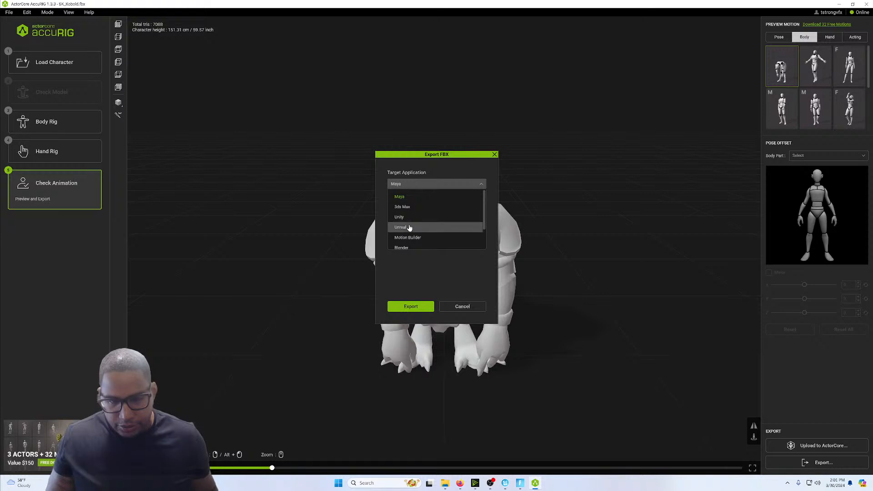
pyautogui.click(409, 228)
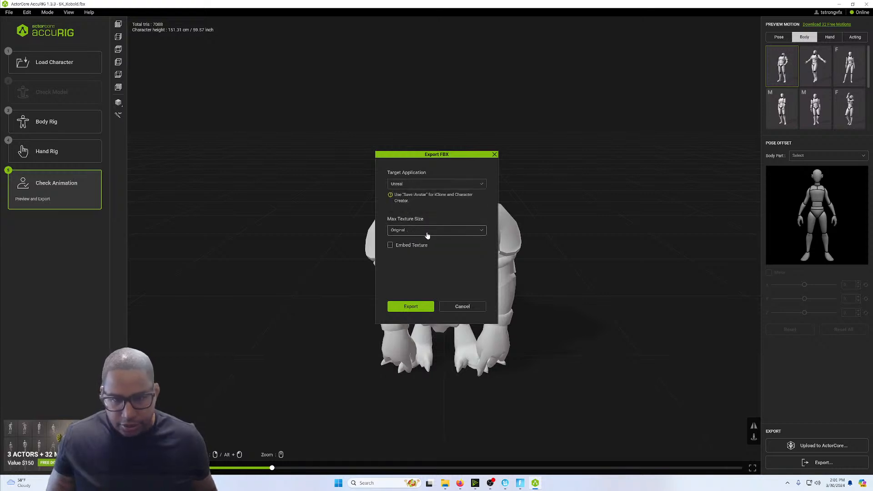
pyautogui.click(428, 230)
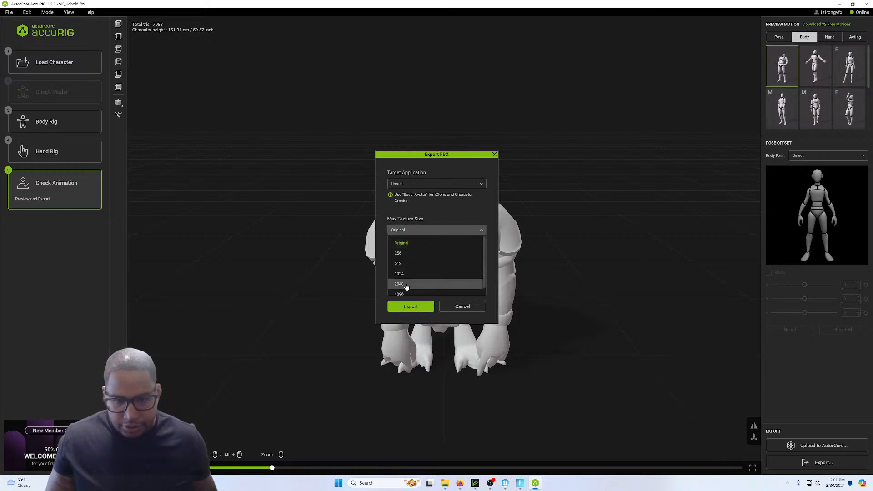
pyautogui.click(406, 285)
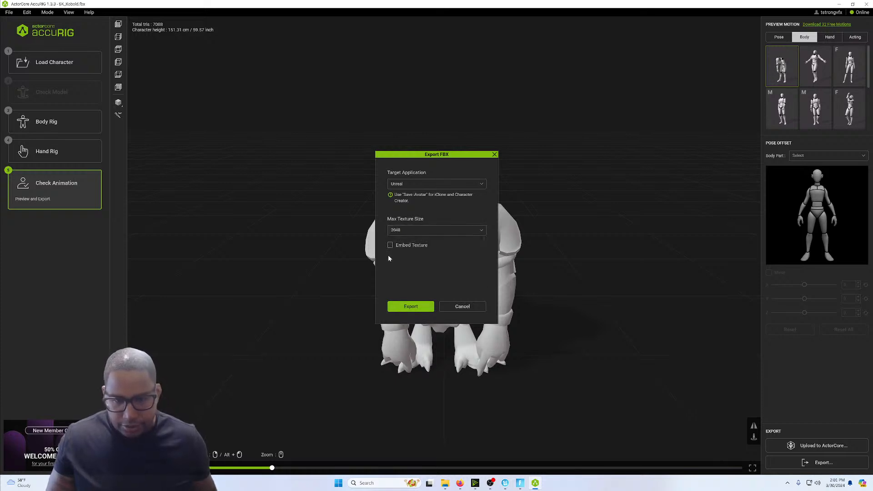
# Export the rigged character as the FBX file SK_Kobold into the Kobold model's imports folder.
pyautogui.click(407, 308)
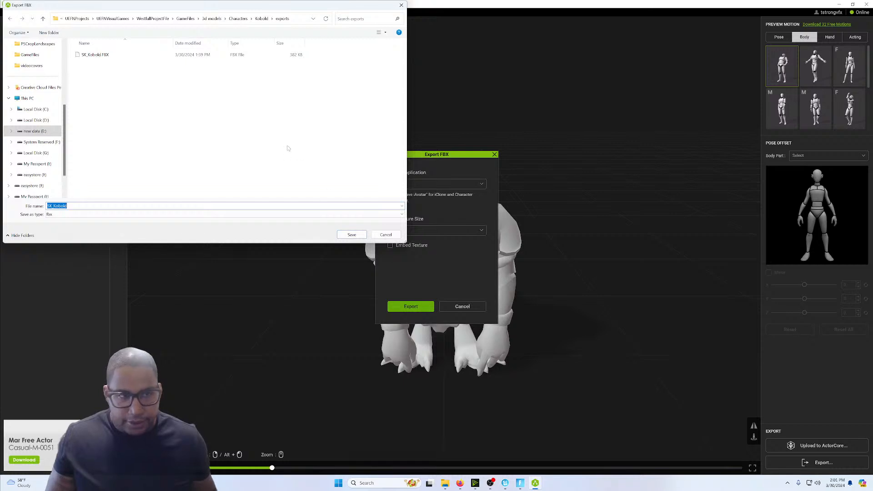
pyautogui.click(263, 19)
pyautogui.doubleClick(115, 66)
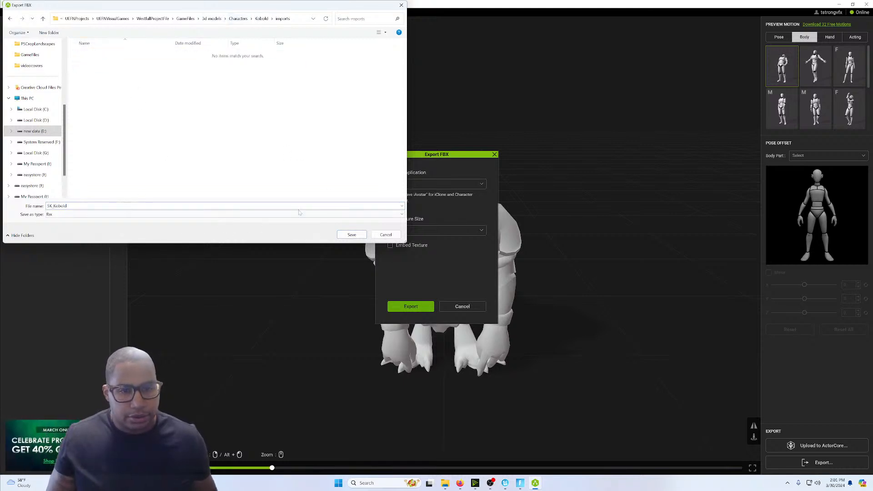
pyautogui.click(351, 235)
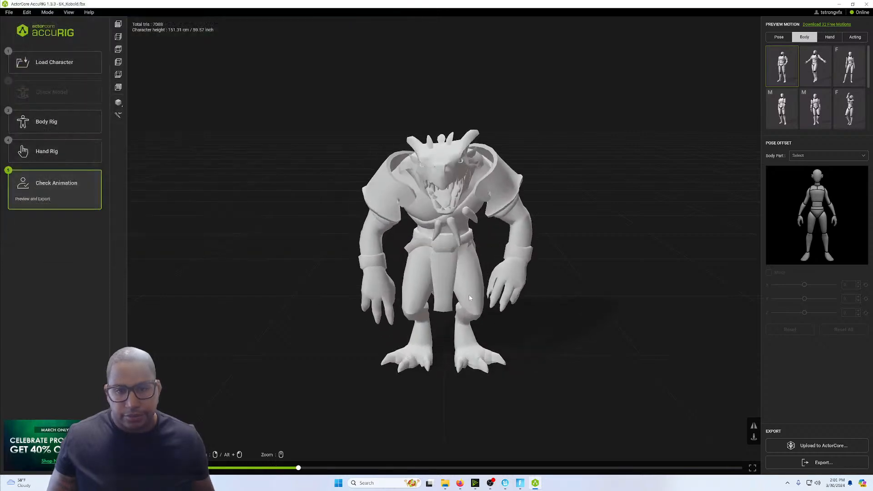
# Switch to Unreal Editor, create a folder named ImportedKobold inside Kobold_npc, and open it.
pyautogui.click(506, 484)
pyautogui.click(496, 346)
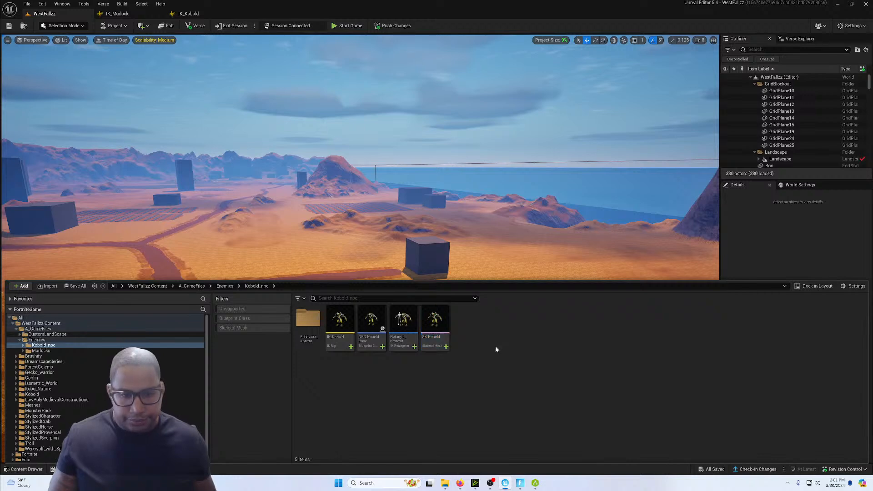
pyautogui.rightClick(493, 337)
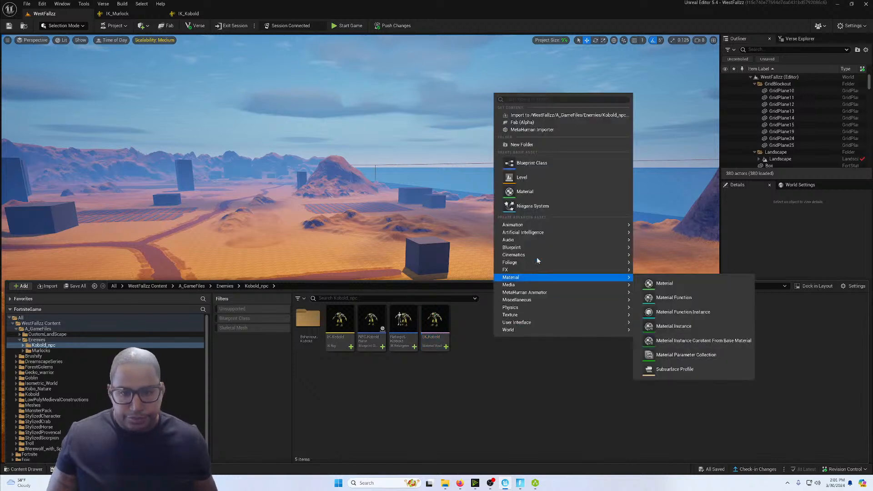
pyautogui.click(532, 144)
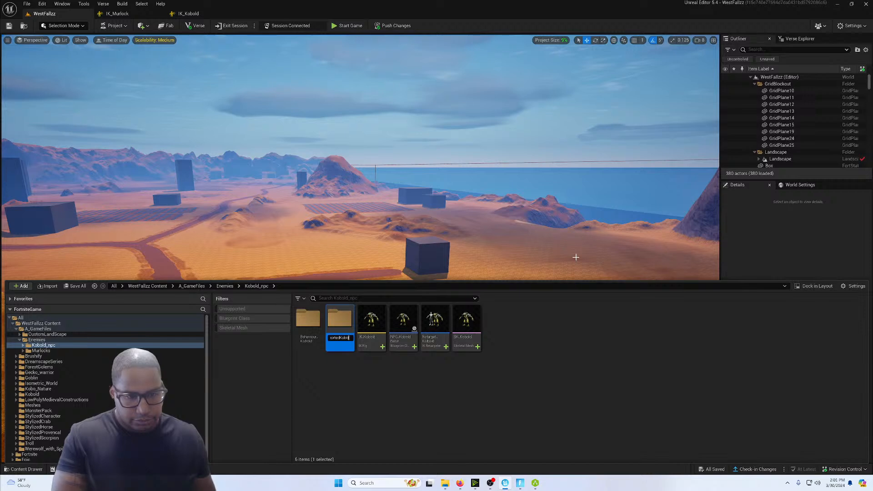
pyautogui.rightClick(581, 259)
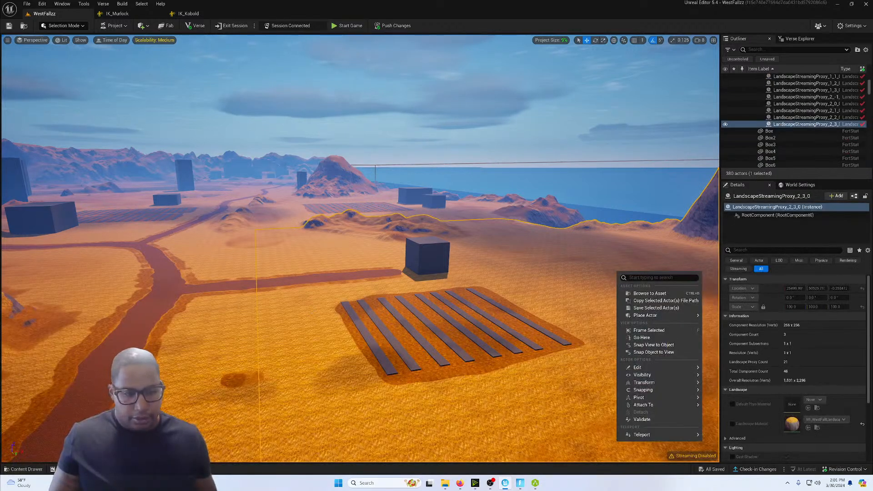
pyautogui.click(27, 469)
pyautogui.click(26, 469)
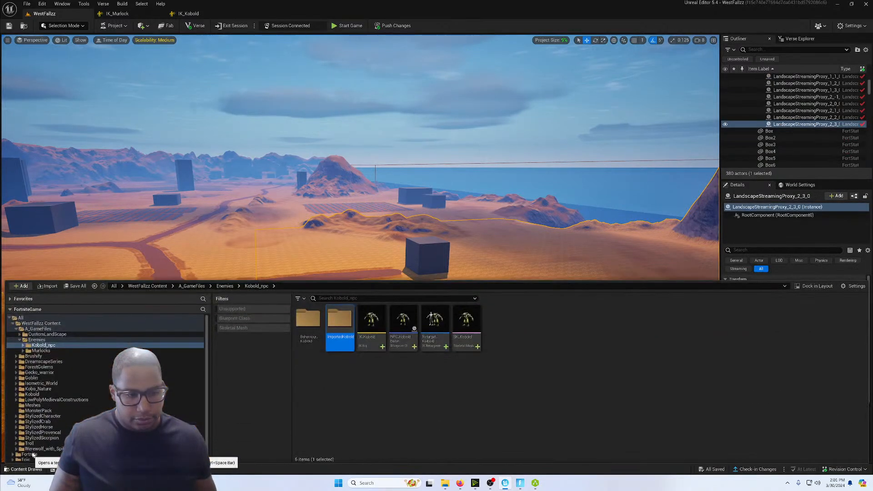
pyautogui.doubleClick(339, 321)
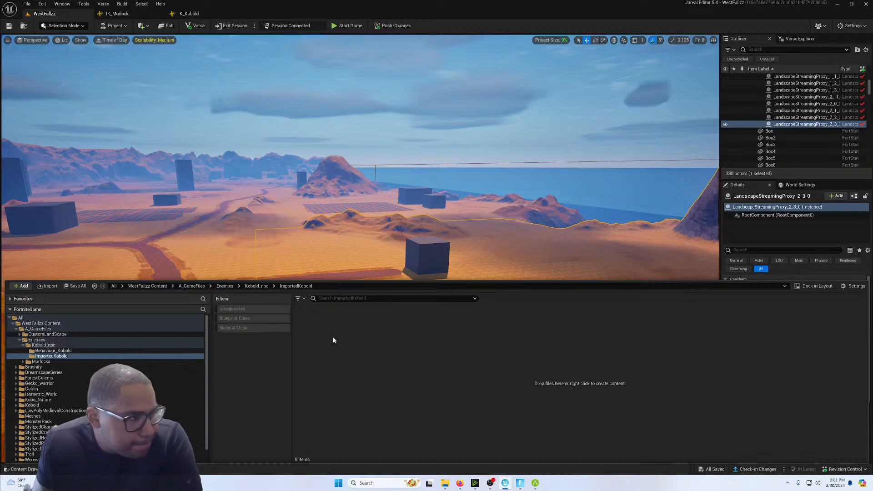
# Start an import into the ImportedKobold folder and browse Kobold's imports and exports folders for the SK_Kobold FBX.
pyautogui.click(43, 345)
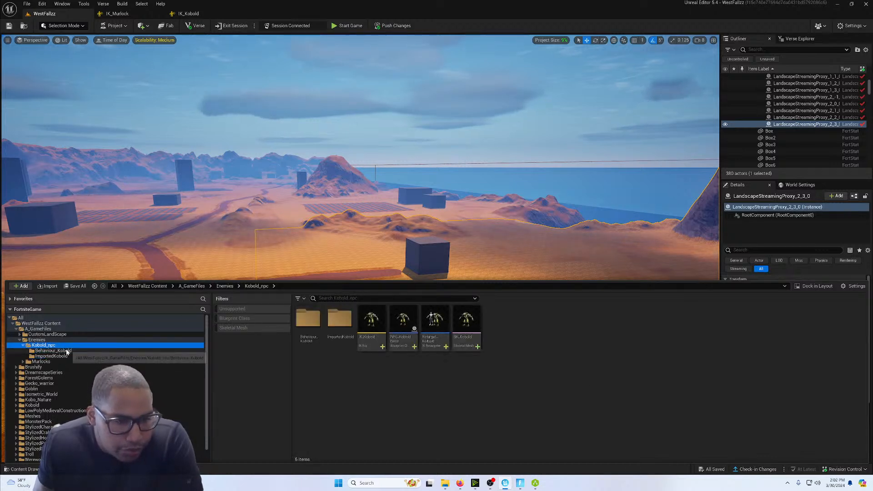
pyautogui.doubleClick(350, 330)
pyautogui.rightClick(372, 330)
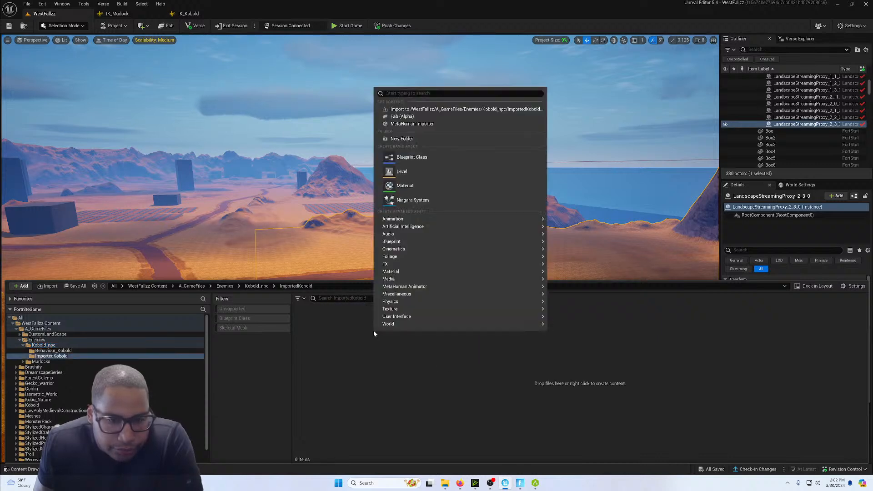
pyautogui.click(419, 111)
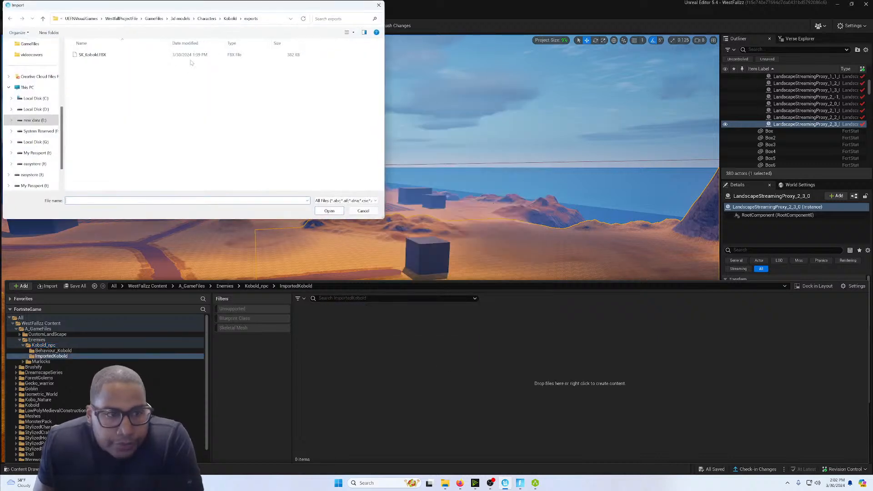
pyautogui.click(231, 20)
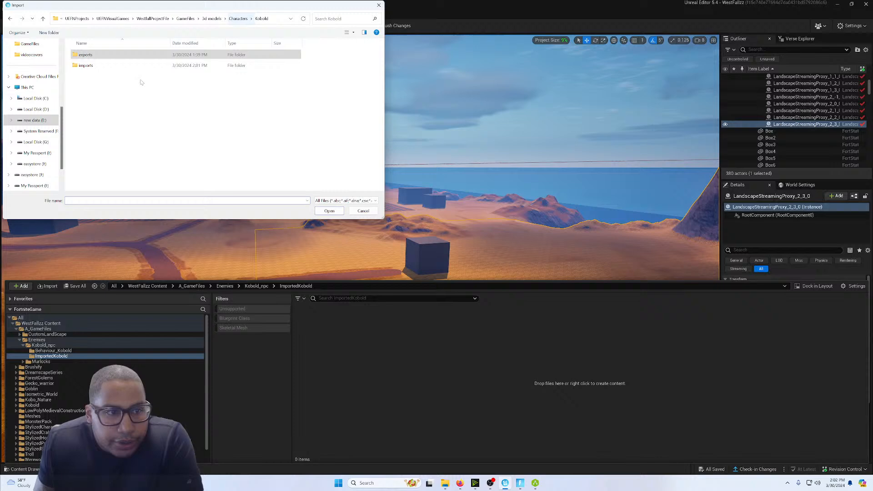
pyautogui.doubleClick(89, 65)
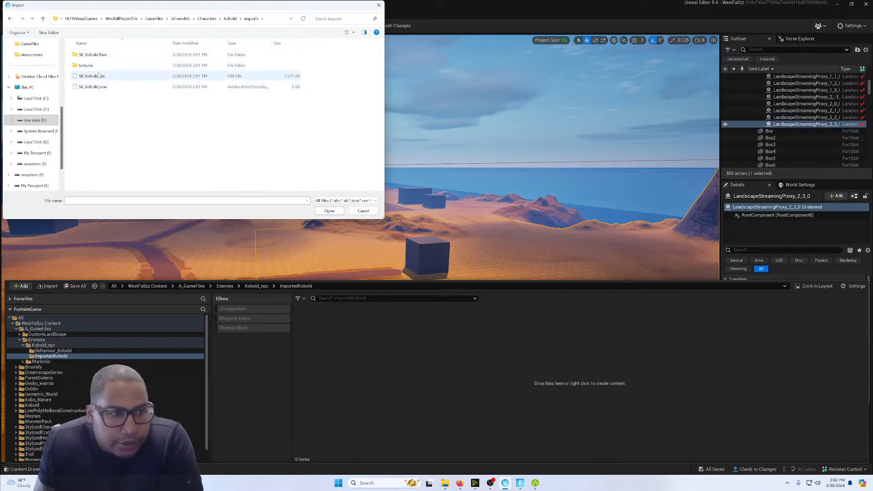
pyautogui.click(231, 19)
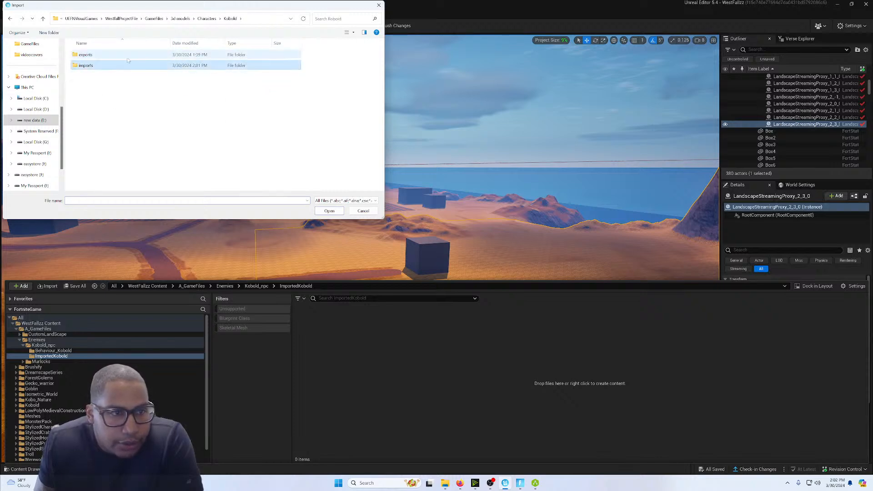
pyautogui.doubleClick(87, 55)
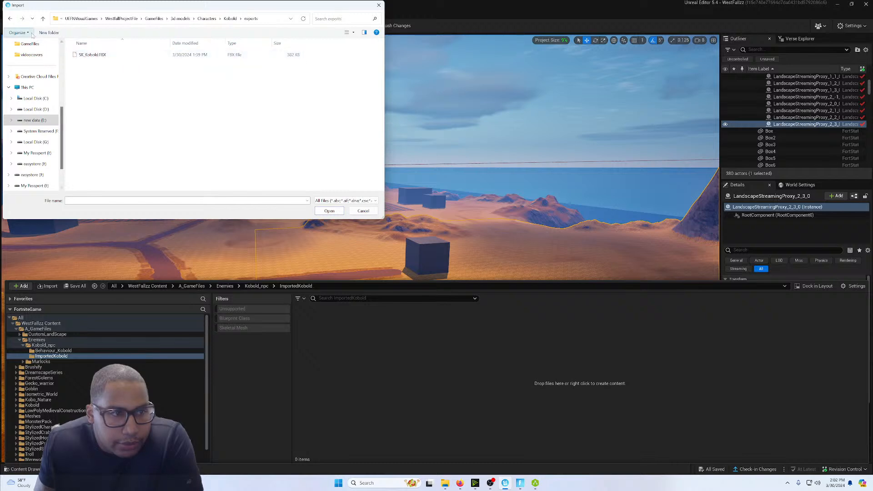
# Import SK_Kobold.fbx from the Kobold imports folder into ImportedKobold as a skeletal mesh, creating new materials and leaving animations out.
pyautogui.click(9, 18)
pyautogui.doubleClick(86, 65)
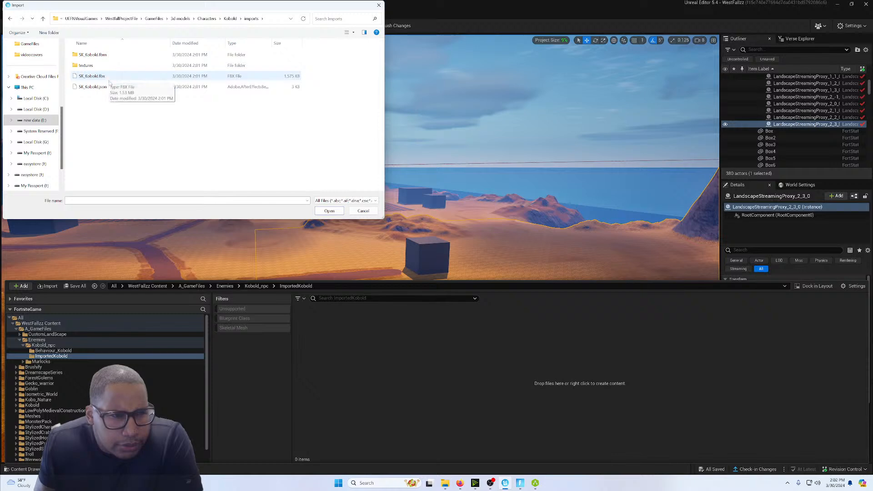
pyautogui.click(93, 79)
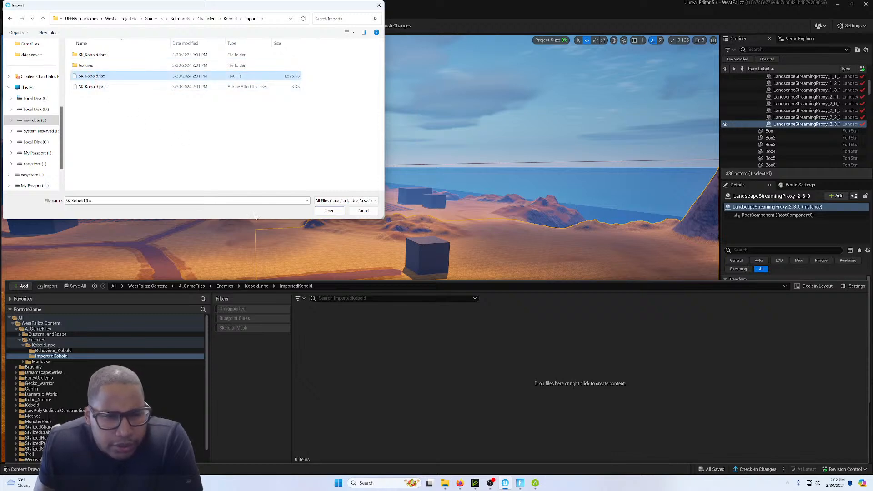
pyautogui.click(329, 212)
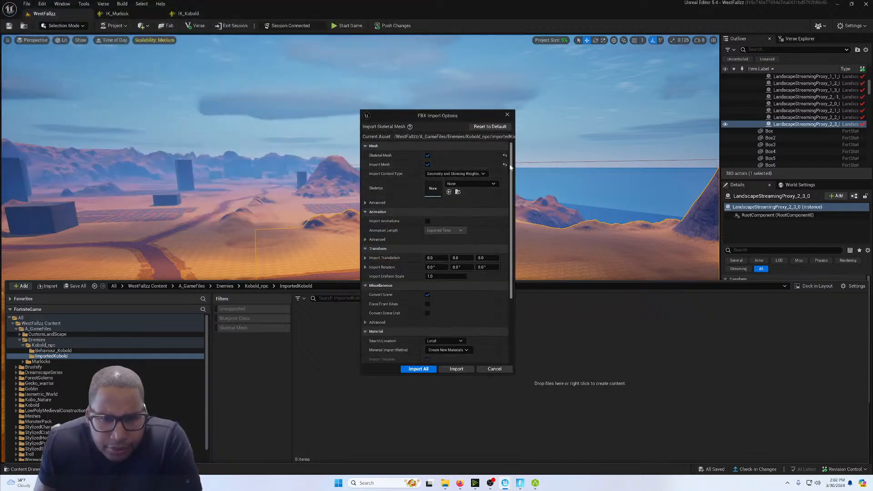
pyautogui.scroll(-4, 505, 209)
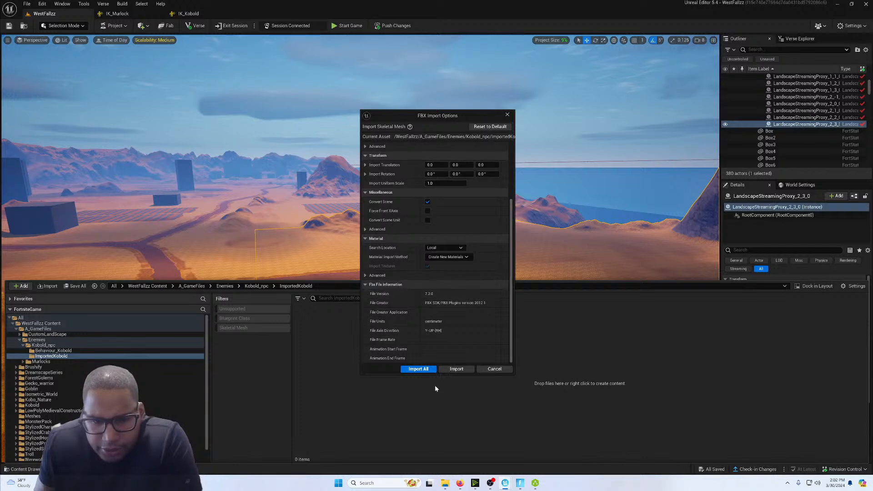
pyautogui.click(418, 369)
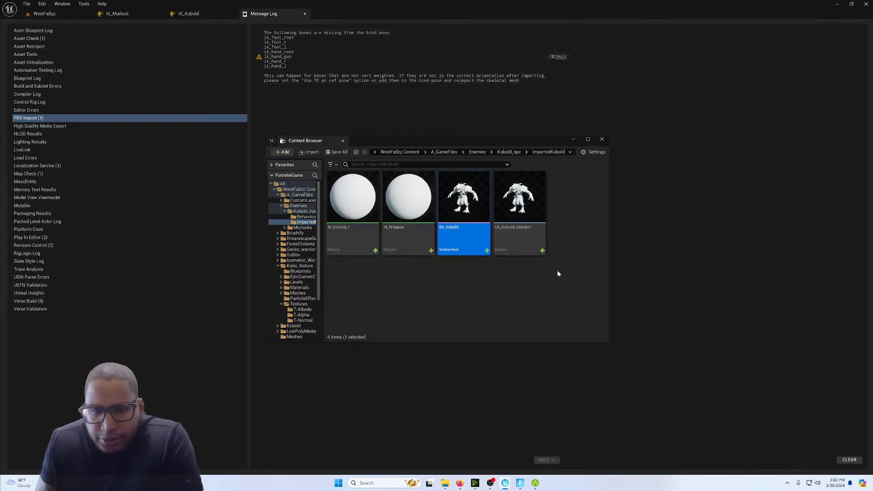
# Open the imported SK_Kobold skeletal mesh and the original SK_Kobold mesh from the Kobold_npc folder.
pyautogui.click(504, 284)
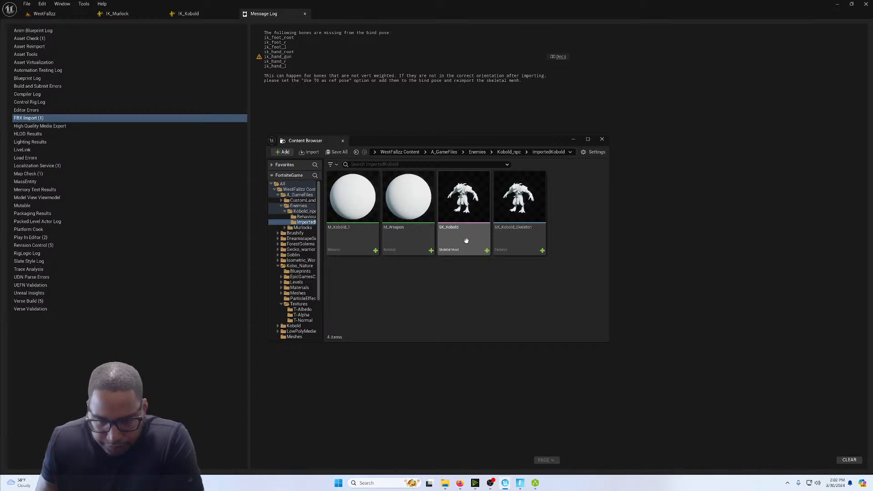
pyautogui.doubleClick(478, 221)
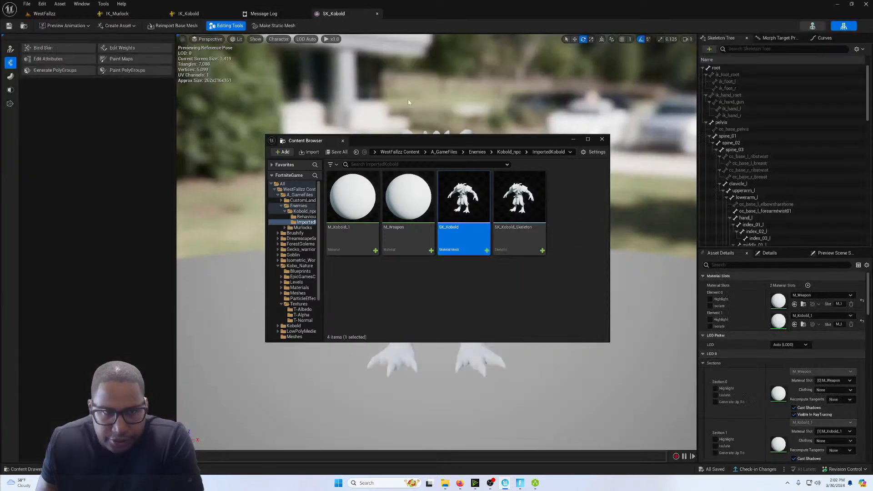
pyautogui.click(572, 141)
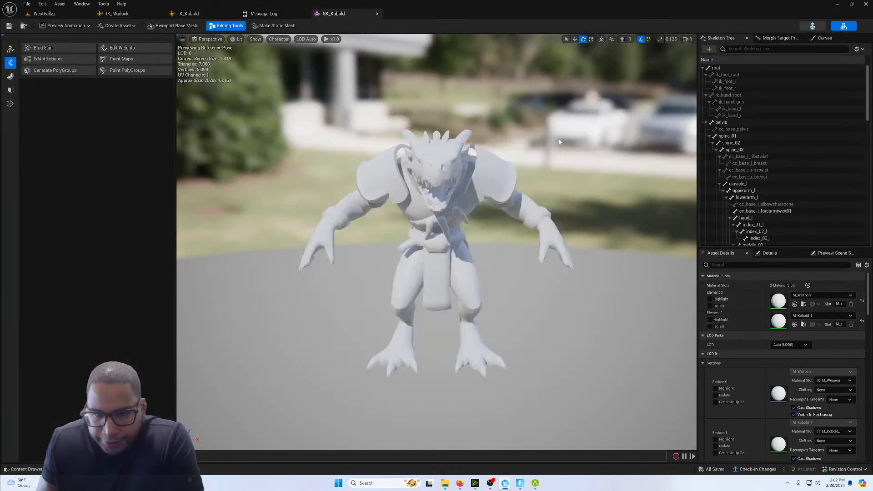
pyautogui.click(25, 470)
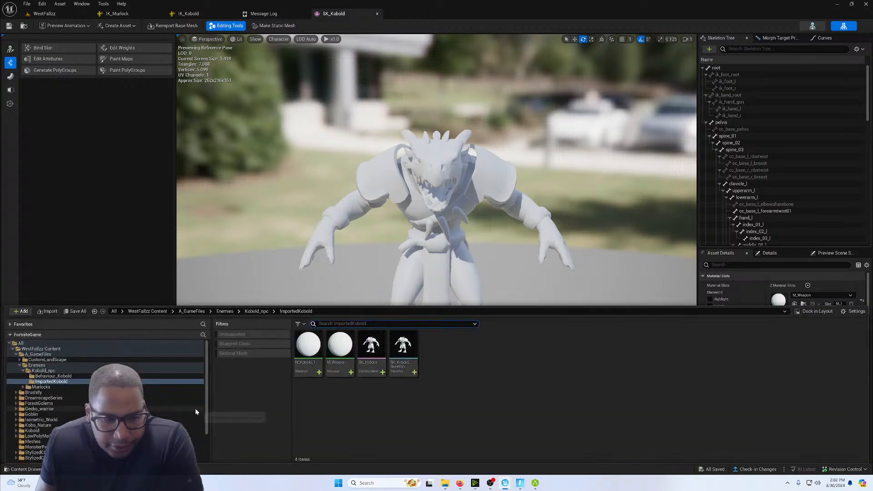
pyautogui.click(256, 311)
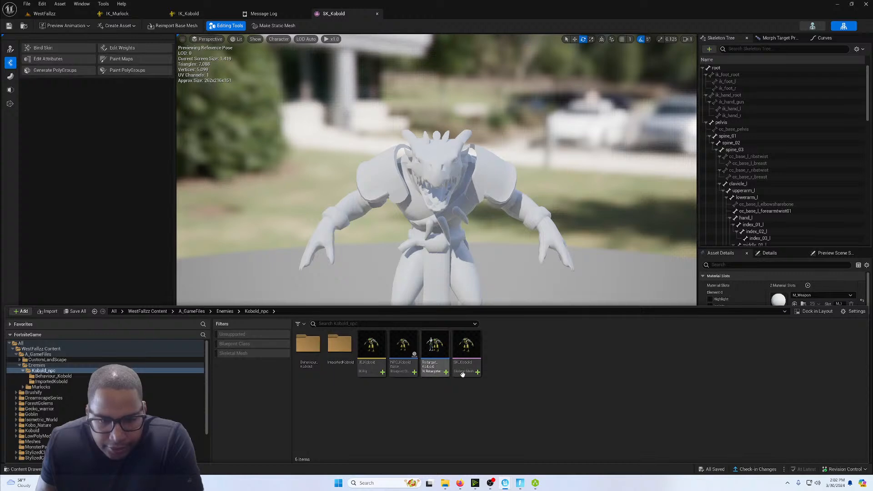
pyautogui.doubleClick(466, 352)
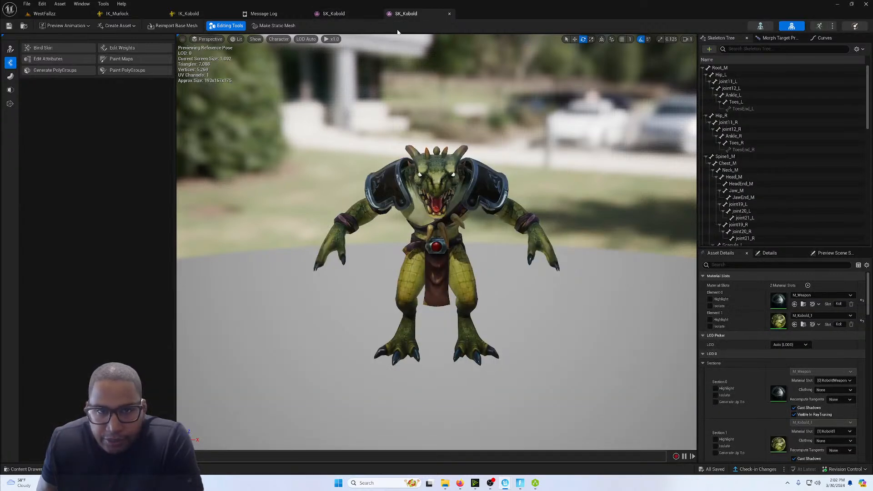
# Assign the original mesh's M_Kobold_1 material from Kobold/Materials to Element 1 of the imported SK_Kobold mesh.
pyautogui.click(803, 324)
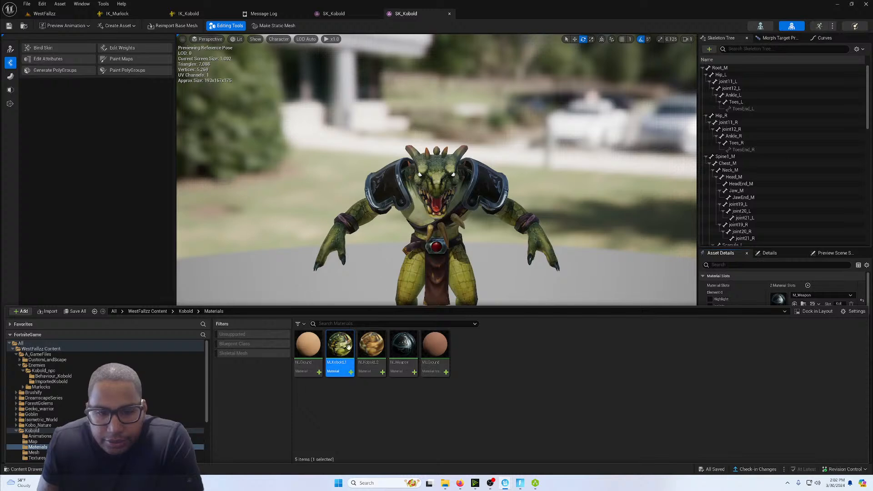
pyautogui.click(345, 13)
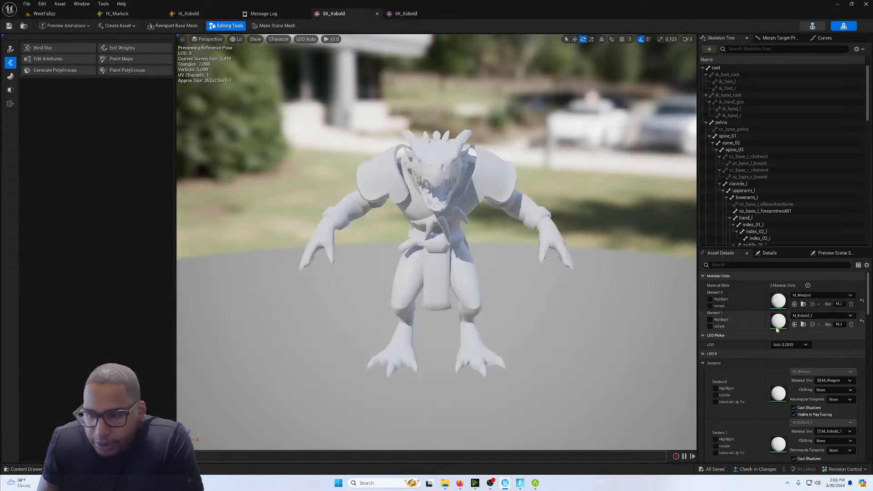
pyautogui.click(794, 324)
# Assign the original mesh's M_Weapon material to Element 0 of the imported SK_Kobold mesh and save the mesh.
pyautogui.click(406, 13)
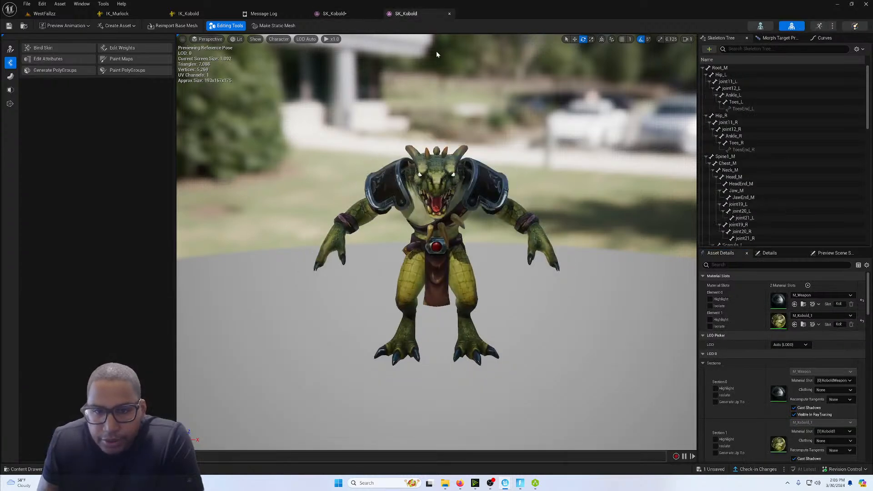
pyautogui.click(804, 304)
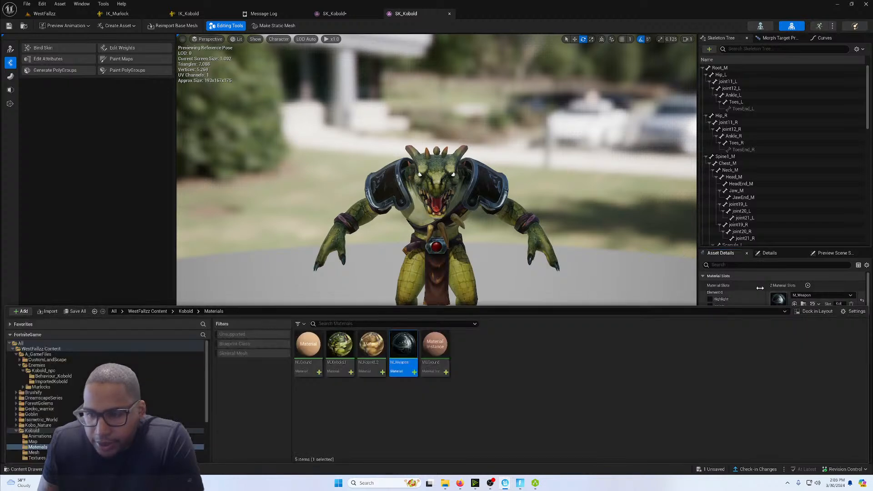
pyautogui.click(348, 14)
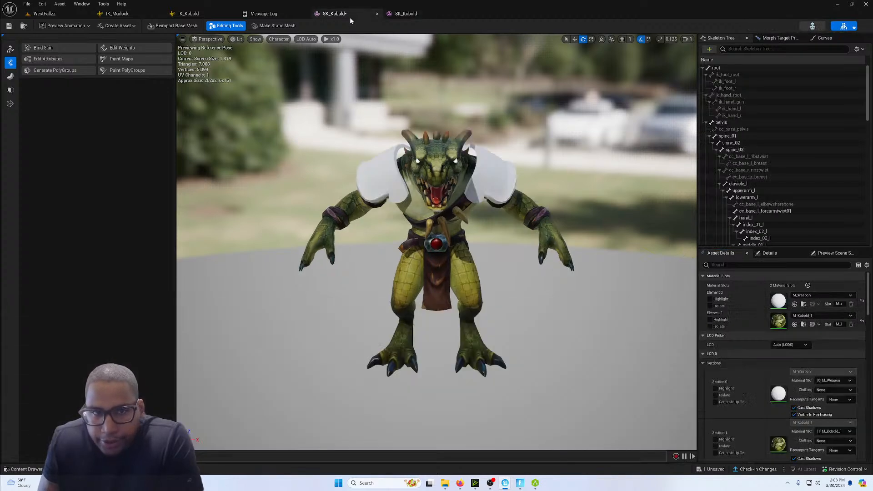
pyautogui.click(794, 304)
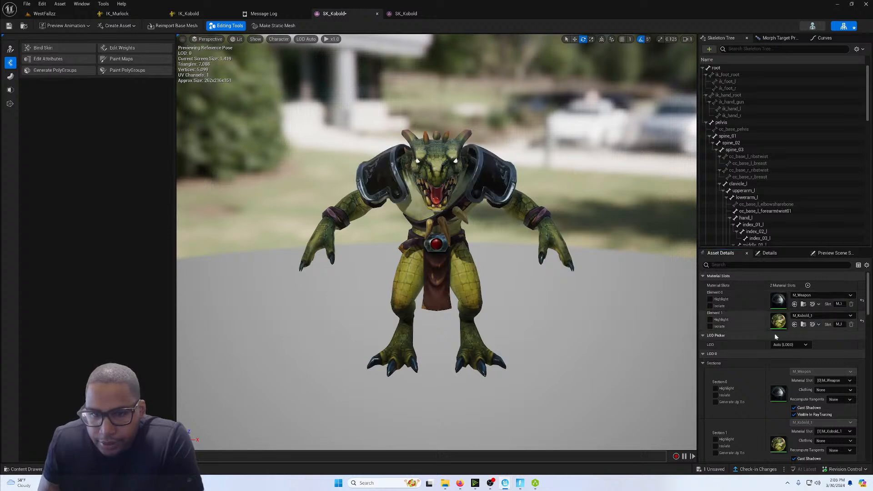
pyautogui.click(9, 25)
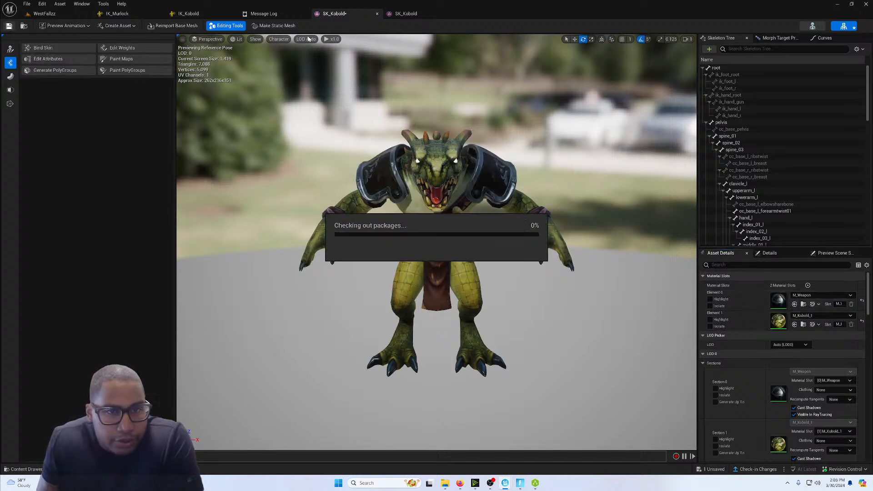
# Open the imported Kobold's skeleton, SK_Kobold_Skeleton, and examine its bone hierarchy.
pyautogui.click(813, 27)
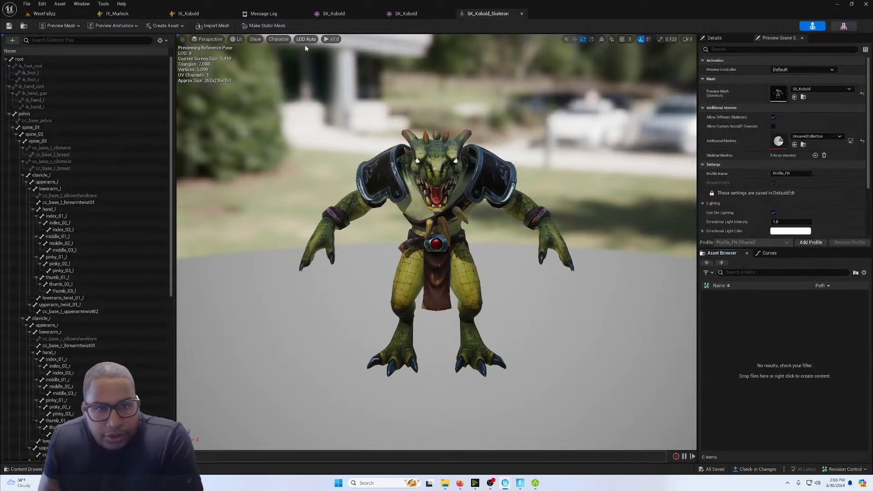
pyautogui.scroll(-2, 102, 273)
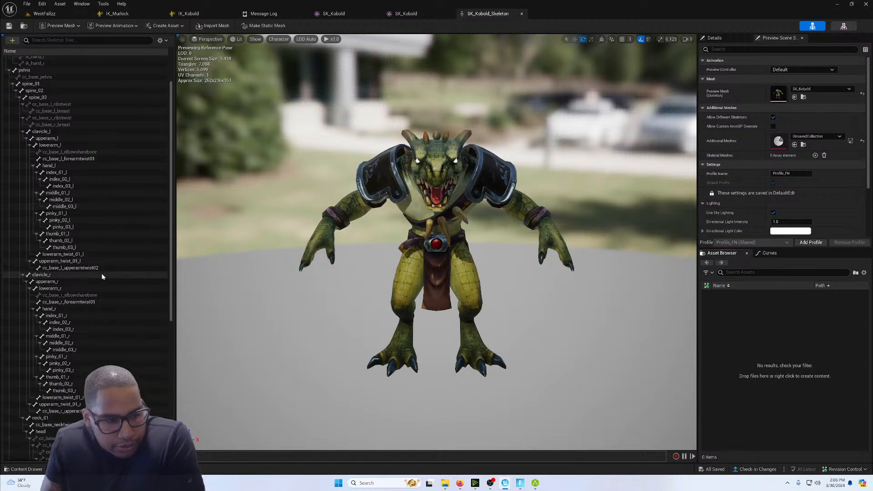
pyautogui.scroll(-2, 102, 274)
pyautogui.moveTo(175, 222); pyautogui.dragTo(253, 239)
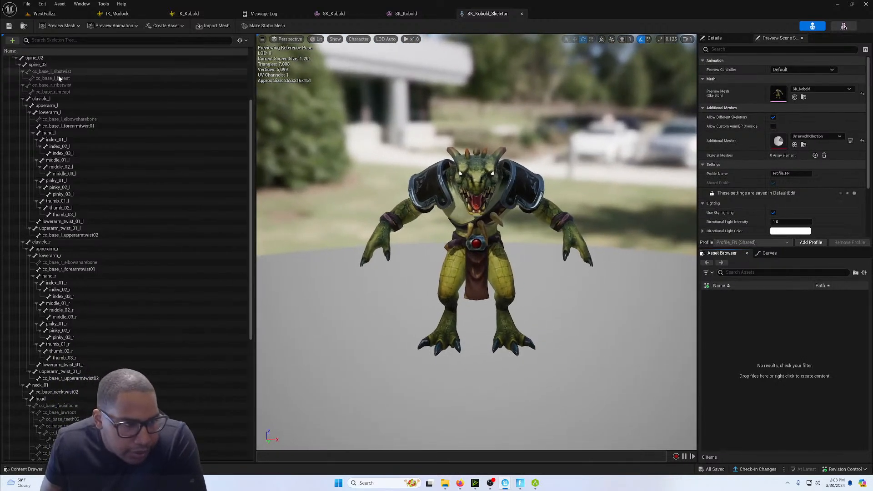
pyautogui.scroll(4, 50, 91)
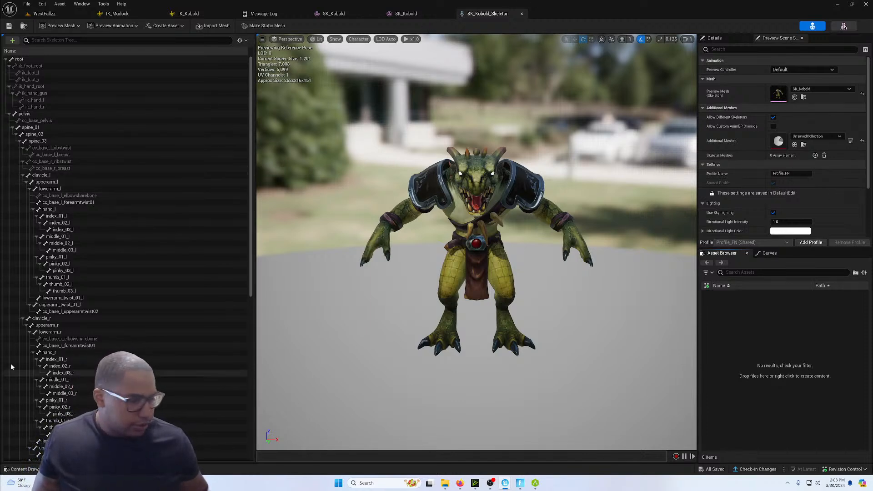
# Try to open the FN Mannequin skeletal mesh from the Fortnite Characters/PlayerBasics folder.
pyautogui.click(27, 470)
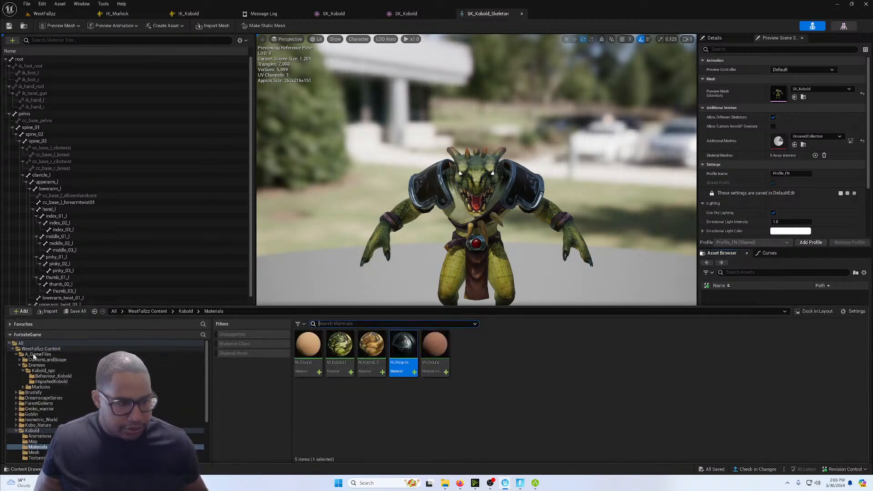
pyautogui.scroll(-3, 46, 423)
pyautogui.scroll(-1, 40, 450)
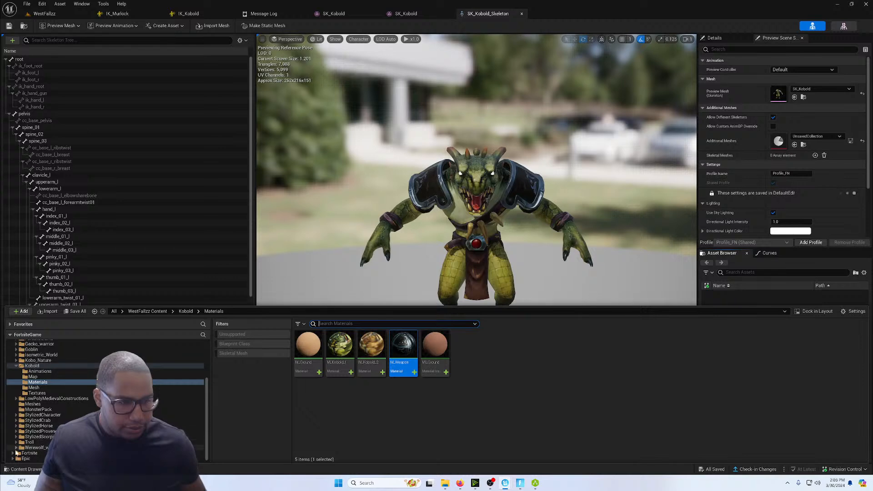
pyautogui.scroll(-5, 51, 425)
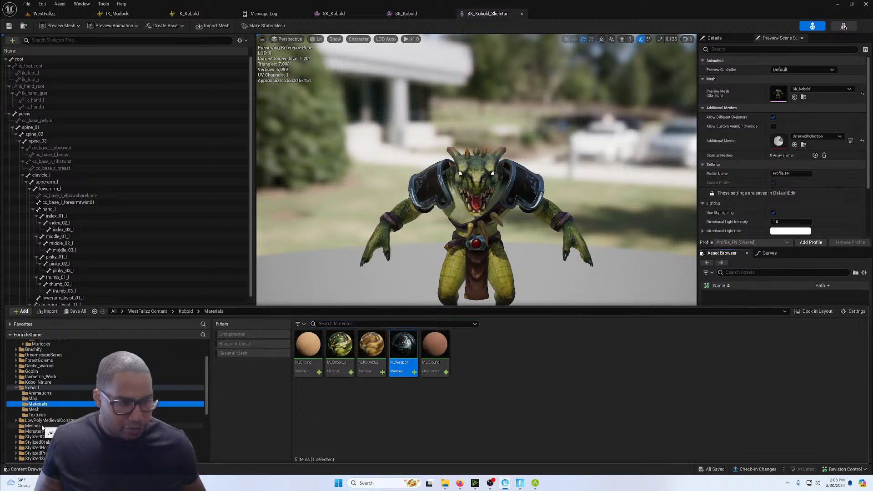
pyautogui.click(35, 383)
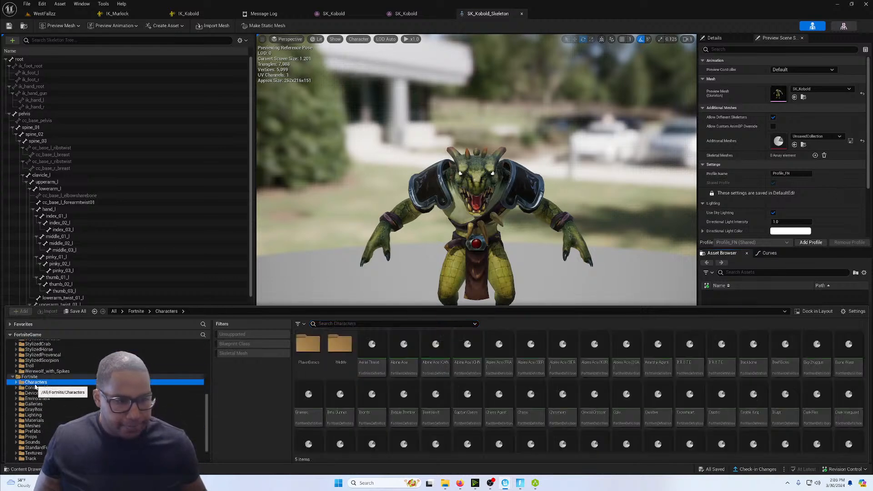
pyautogui.click(321, 354)
pyautogui.doubleClick(322, 354)
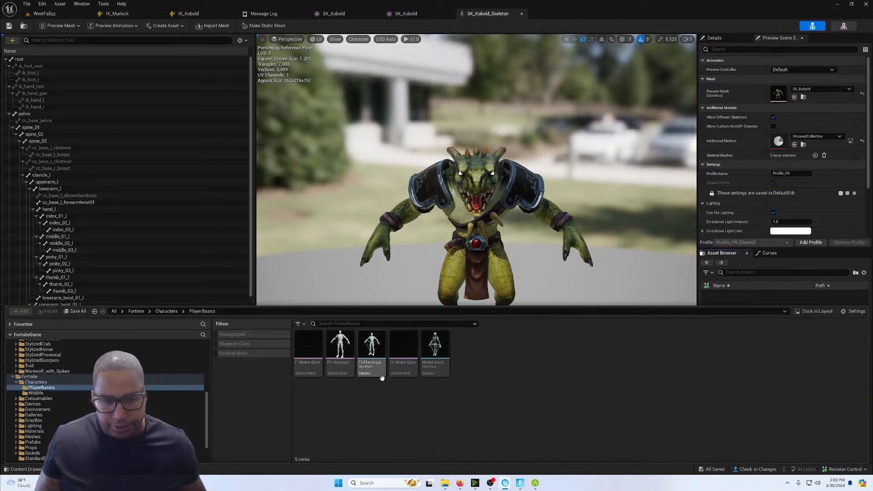
pyautogui.doubleClick(342, 371)
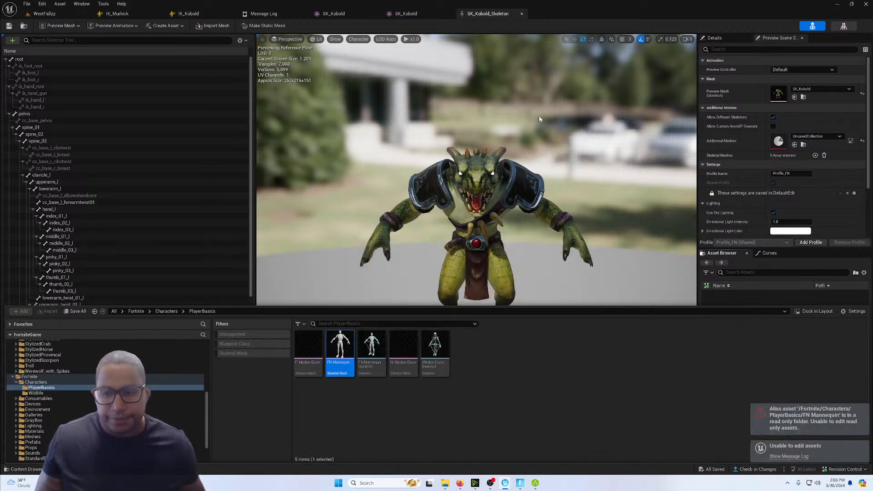
# Find the IK_FNBase rig in the project's A_GameFiles/Enemies folder and open it.
pyautogui.scroll(10, 154, 394)
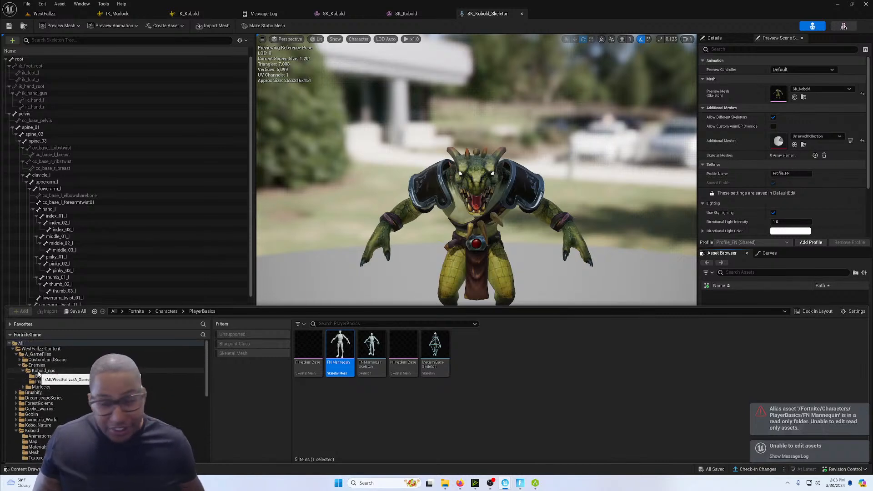
pyautogui.click(40, 371)
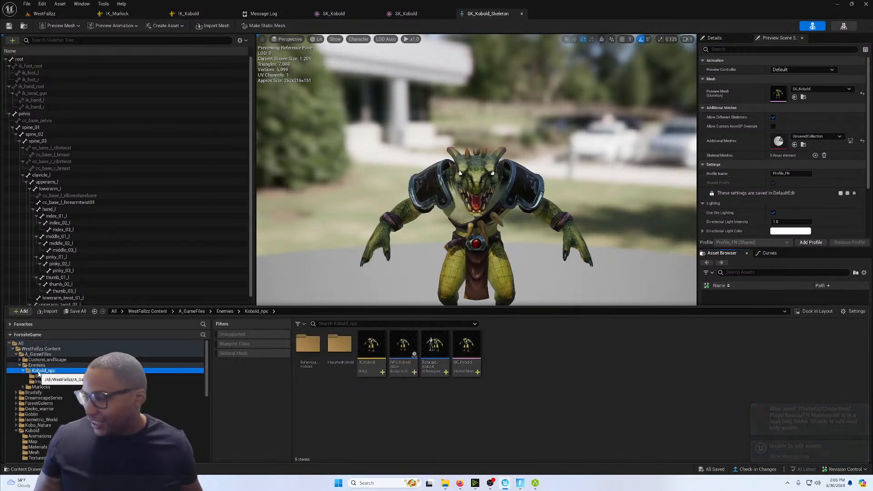
pyautogui.click(50, 377)
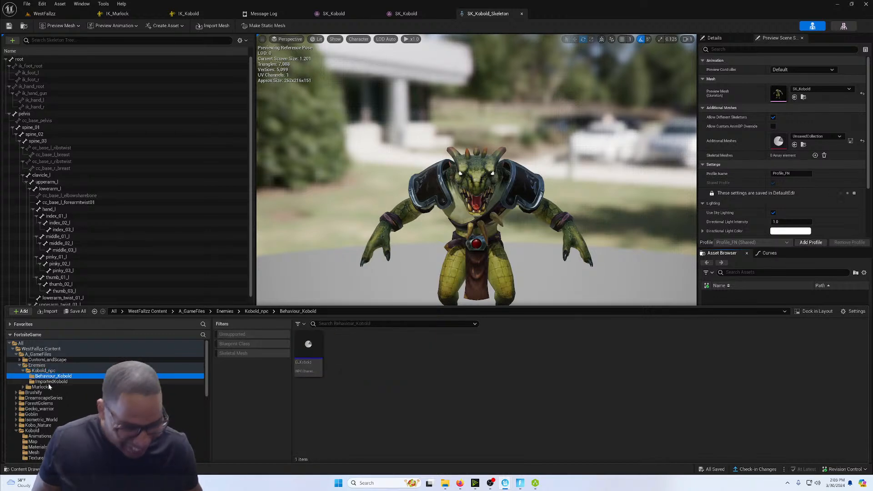
pyautogui.click(49, 383)
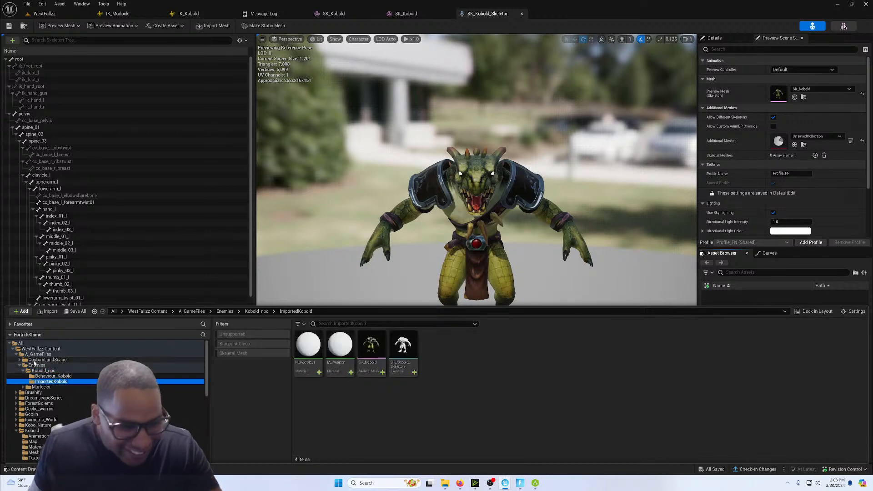
pyautogui.moveTo(36, 359); pyautogui.dragTo(36, 362)
pyautogui.click(38, 354)
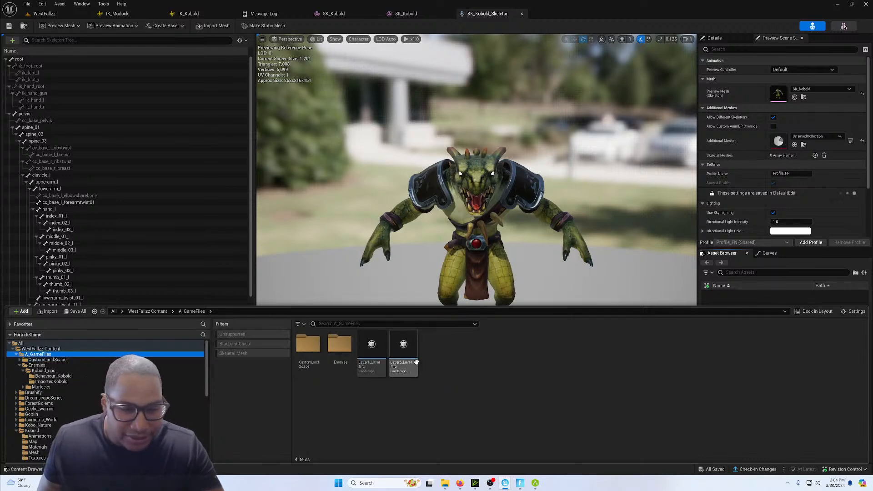
pyautogui.click(42, 366)
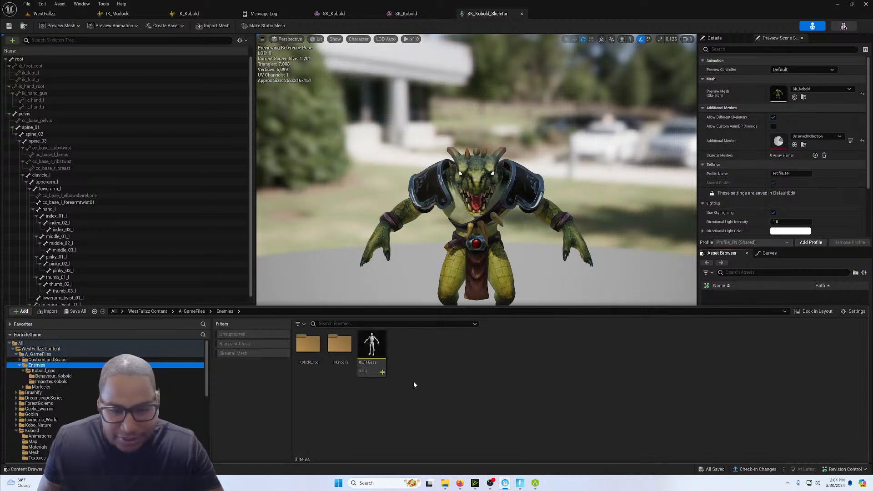
pyautogui.doubleClick(384, 365)
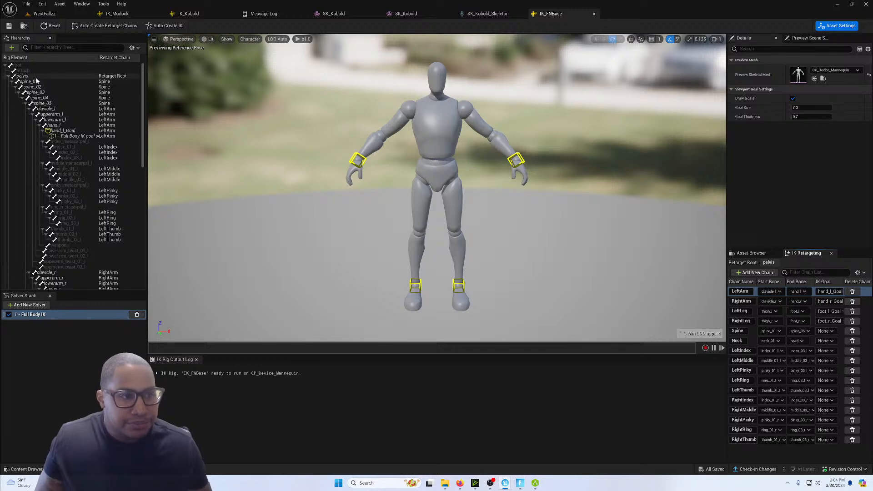
# Compare the bone hierarchies of the imported SK_Kobold, its skeleton and the original Kobold mesh with the IK_FNBase rig.
pyautogui.moveTo(579, 6); pyautogui.dragTo(497, 16)
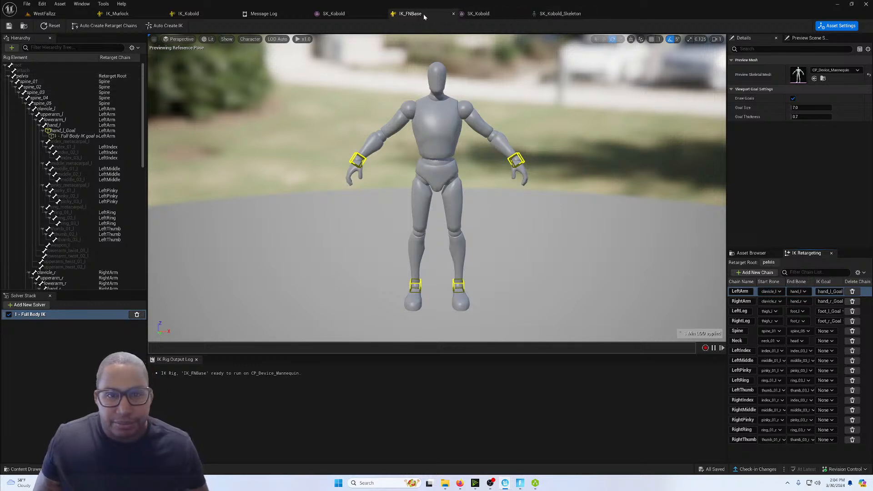
pyautogui.click(352, 15)
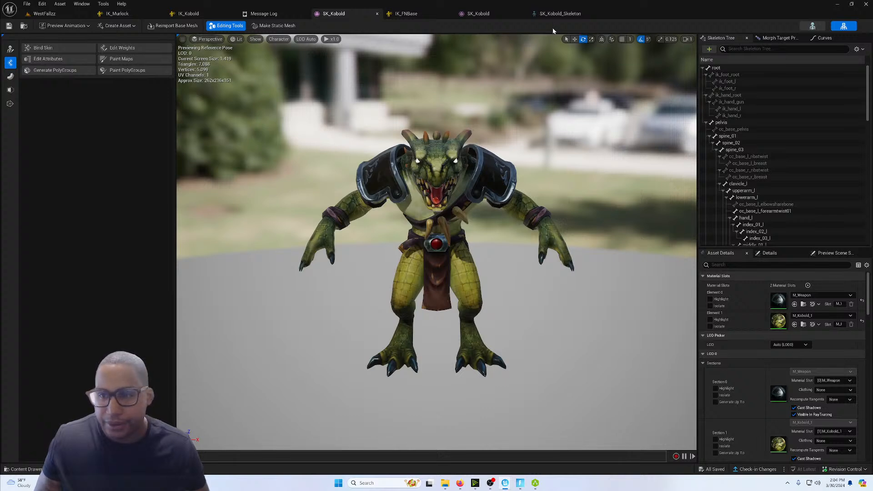
pyautogui.scroll(-4, 761, 113)
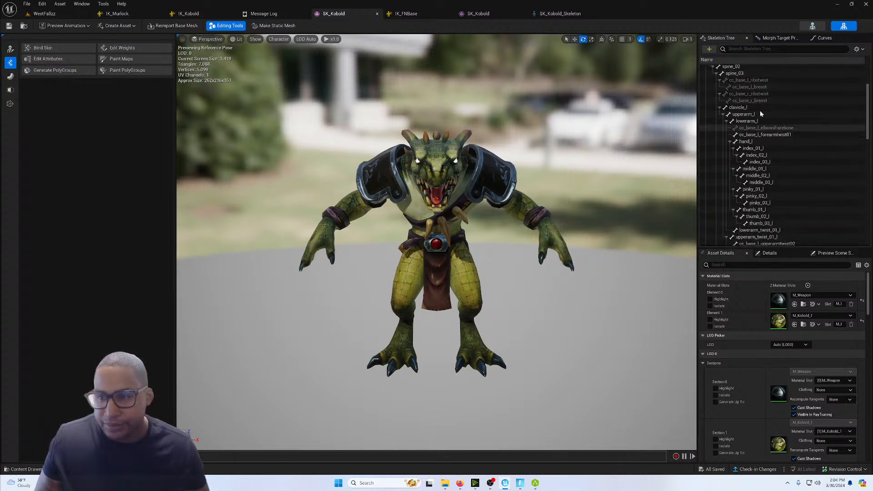
pyautogui.click(810, 27)
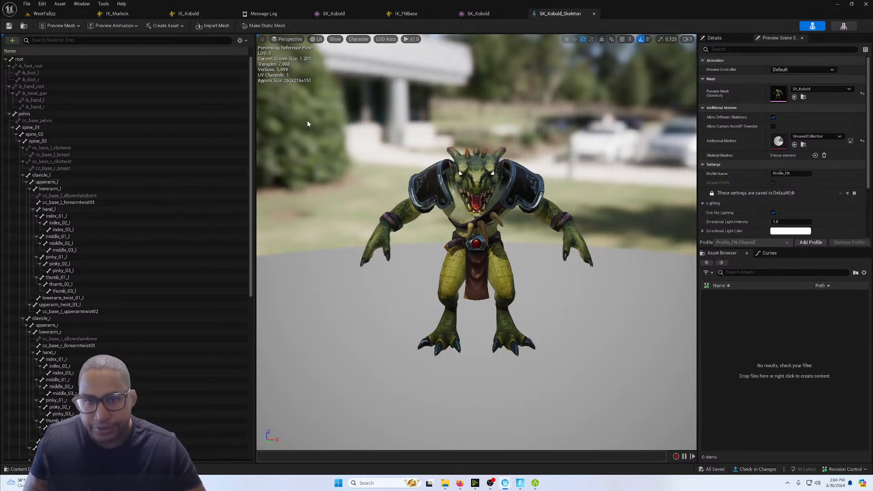
pyautogui.click(493, 17)
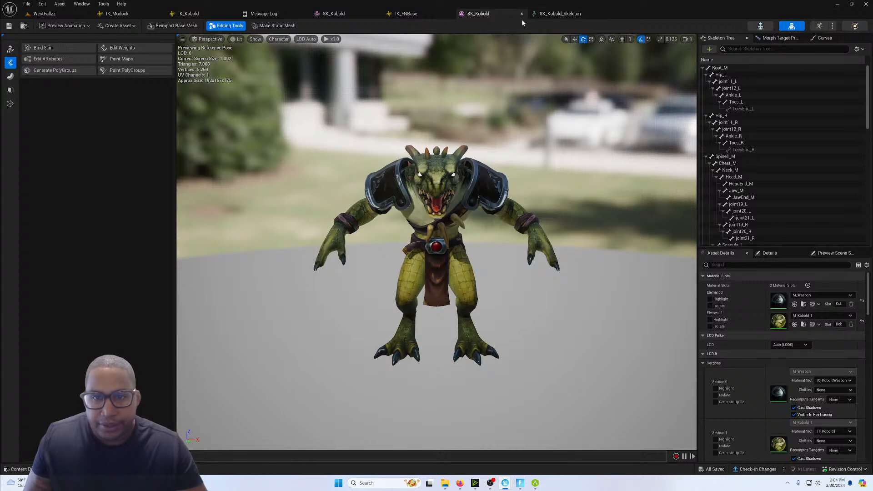
pyautogui.click(409, 14)
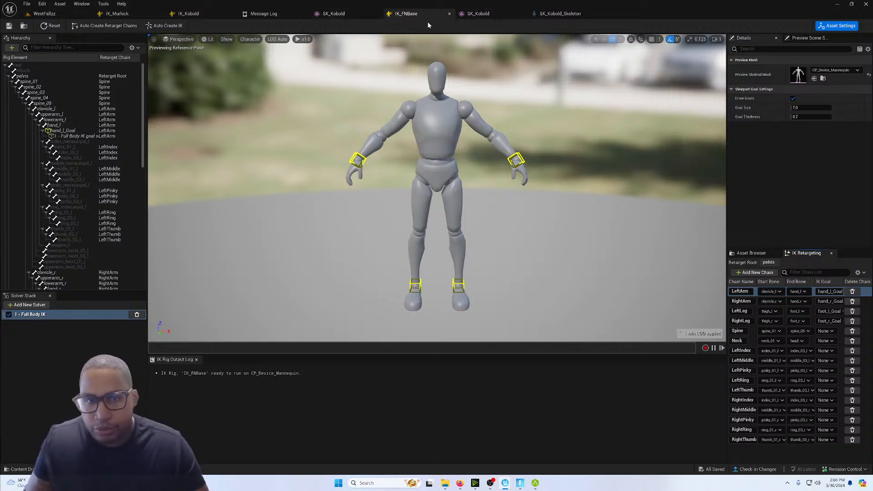
pyautogui.click(364, 12)
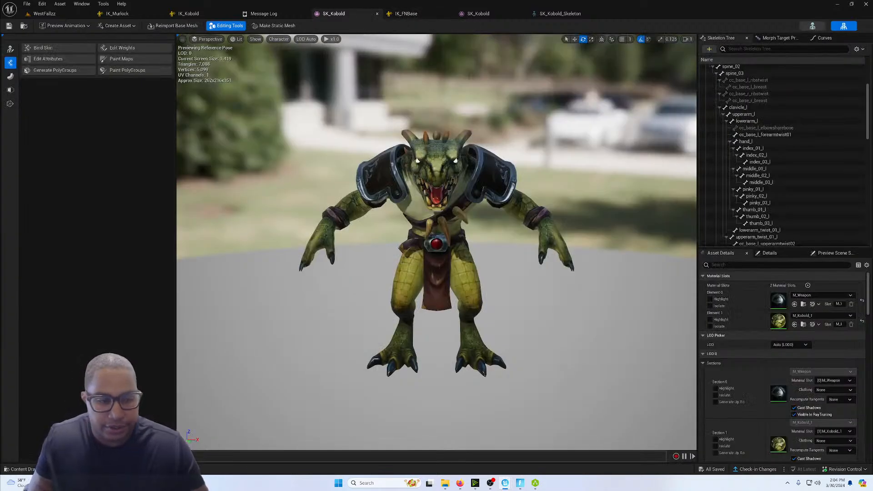
# Rename the original SK_Kobold skeletal mesh in the Enemies/Kobold_npc folder to SK_olfKobold.
pyautogui.hotkey('ctrl', 'space')
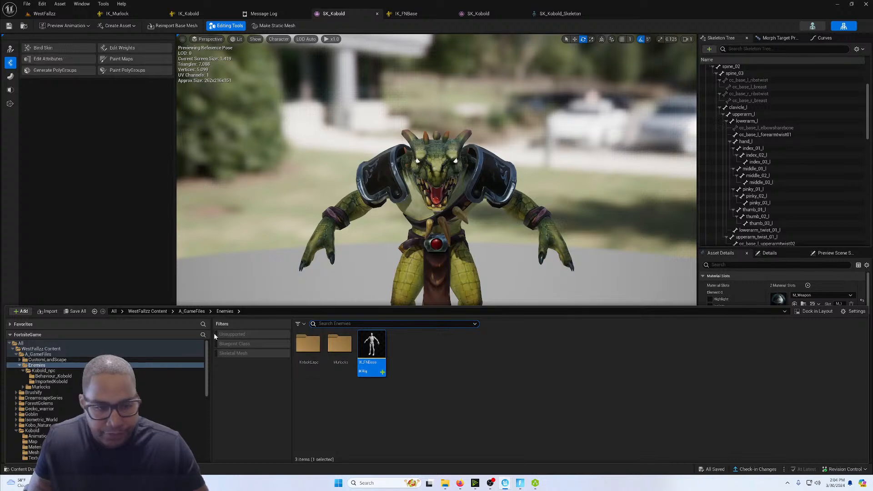
pyautogui.doubleClick(308, 345)
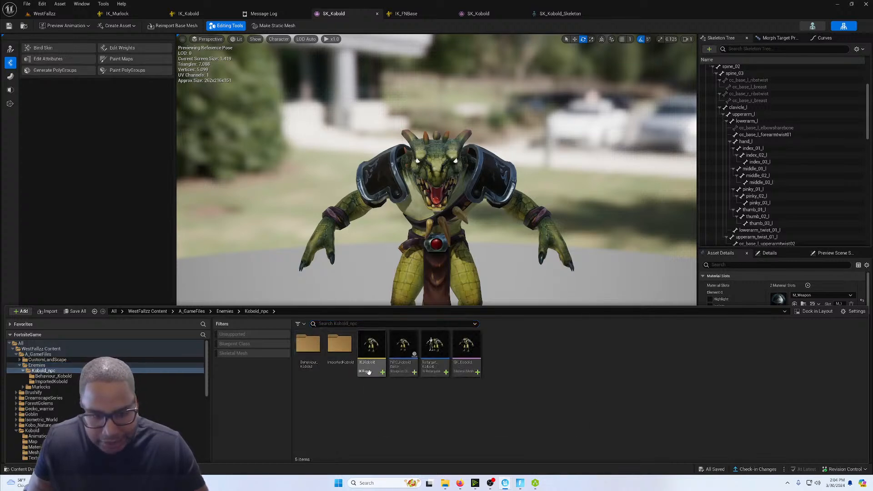
pyautogui.click(466, 372)
pyautogui.press('F2')
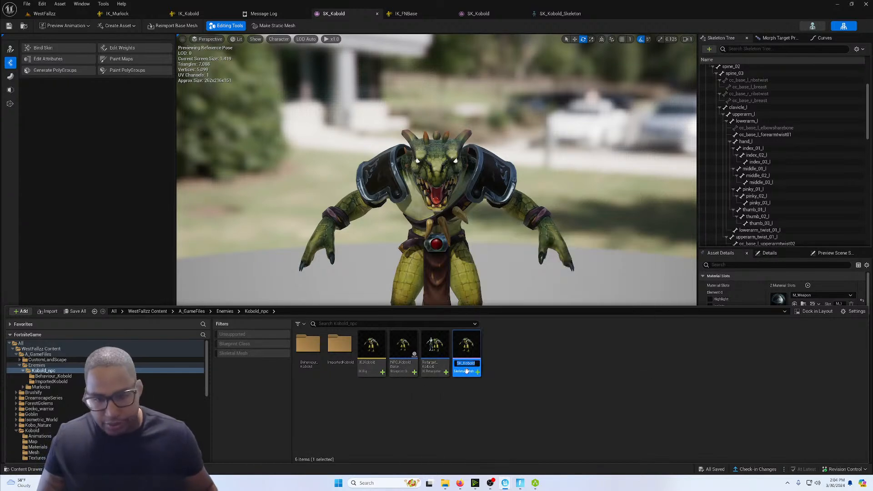
pyautogui.write('ol')
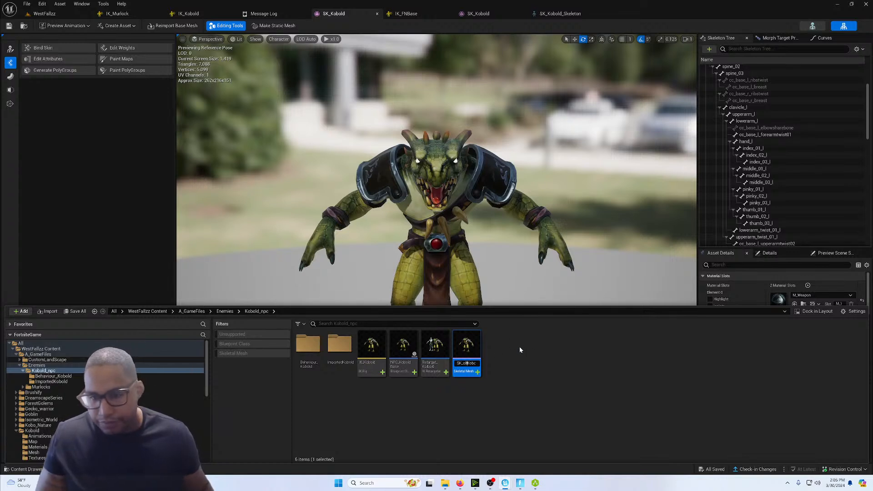
pyautogui.press('Return')
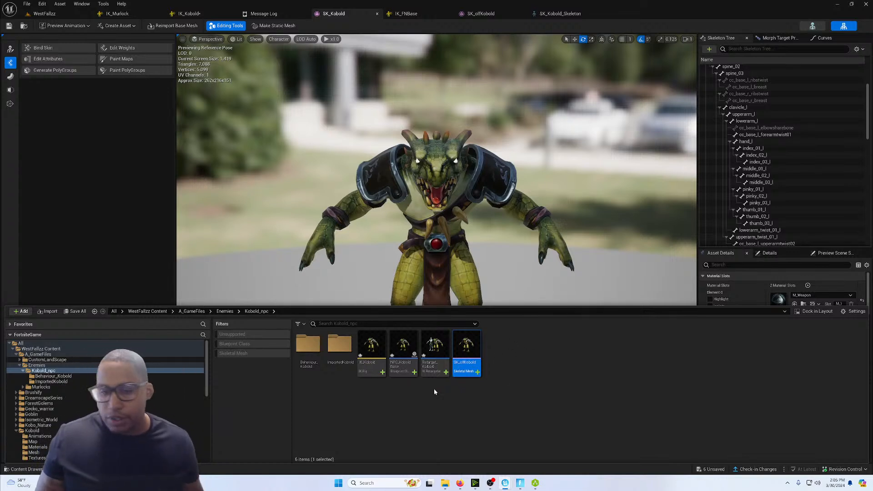
# Create an IK Rig from the SK_Kobold skeletal mesh in the ImportedKobold folder.
pyautogui.doubleClick(339, 350)
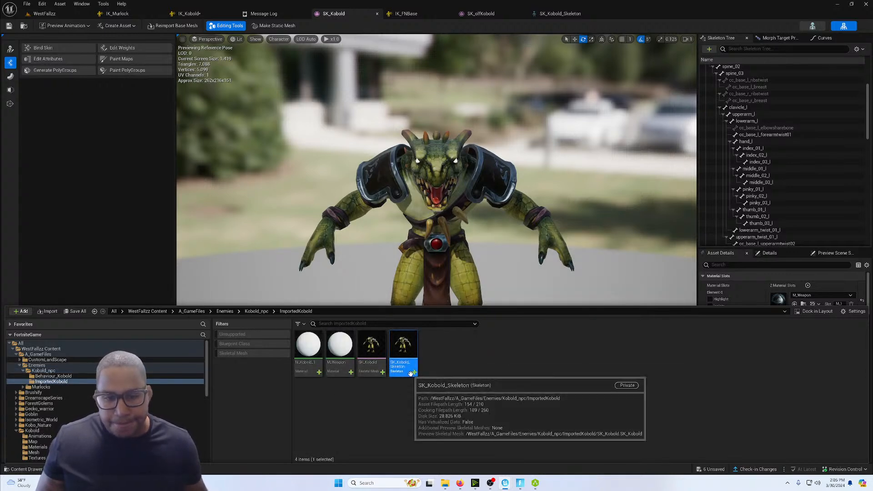
pyautogui.click(381, 376)
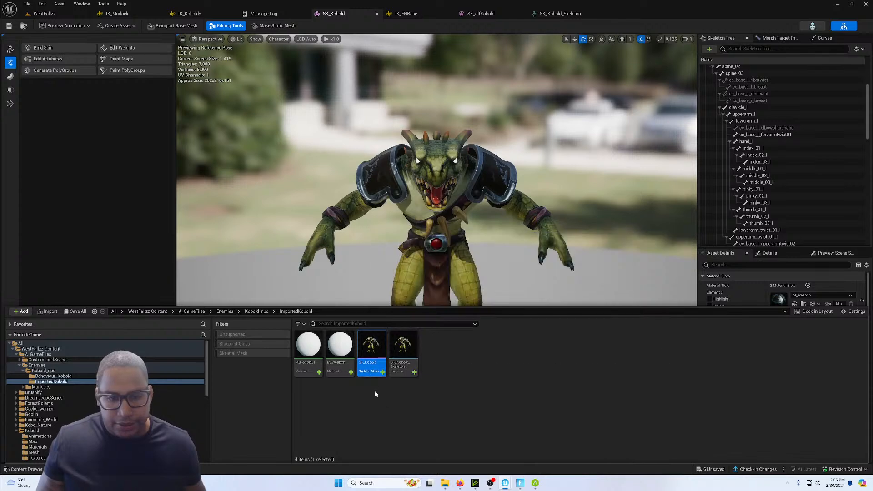
pyautogui.rightClick(422, 353)
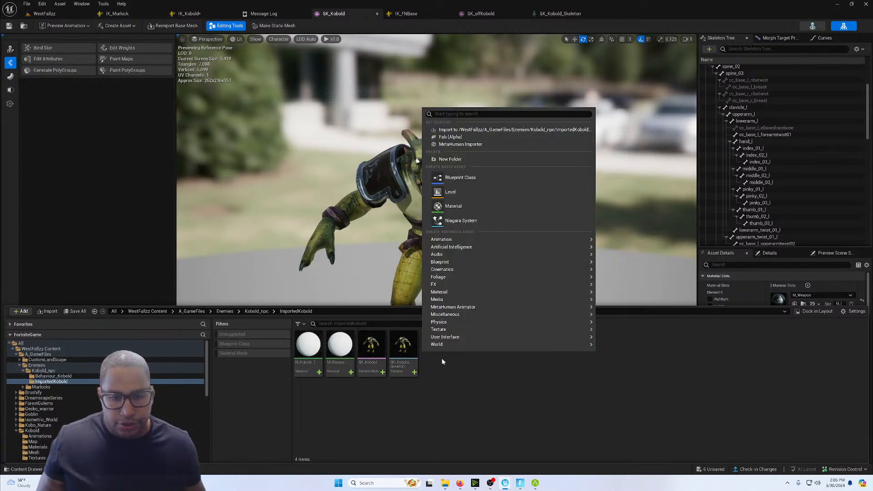
pyautogui.moveTo(471, 240)
pyautogui.click(438, 378)
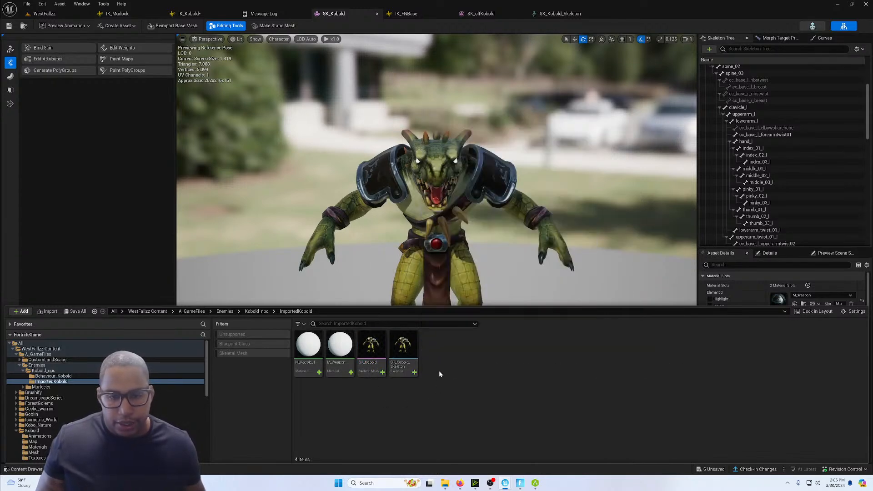
pyautogui.rightClick(442, 356)
pyautogui.click(381, 355)
pyautogui.rightClick(382, 354)
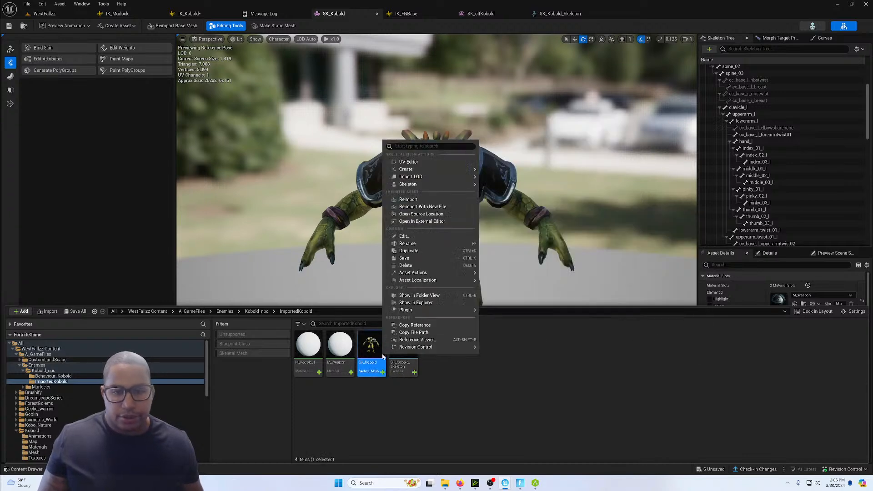
pyautogui.moveTo(434, 168)
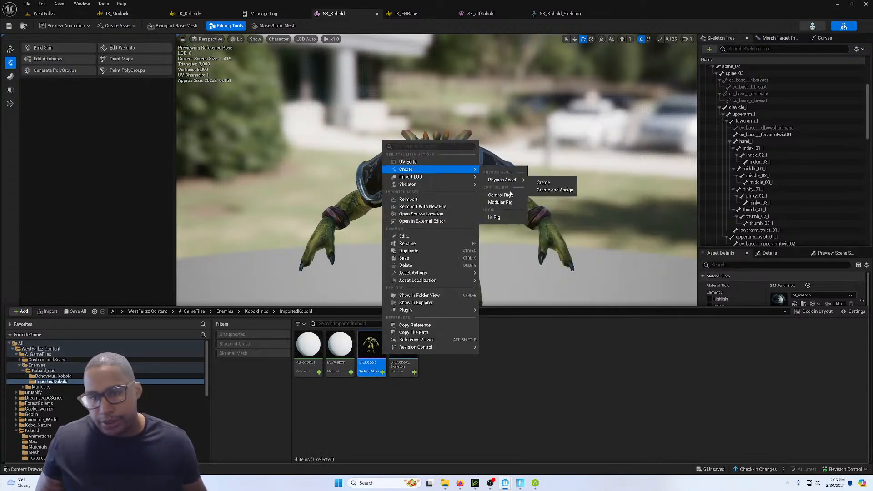
pyautogui.click(495, 217)
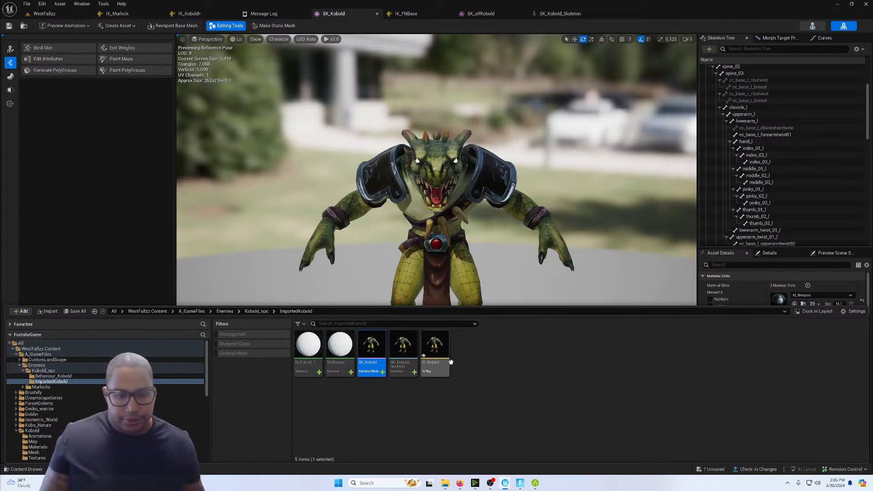
# Rename the new IK Rig in the ImportedKobold folder to IK_NewIkKobold and open it.
pyautogui.click(435, 360)
pyautogui.click(436, 364)
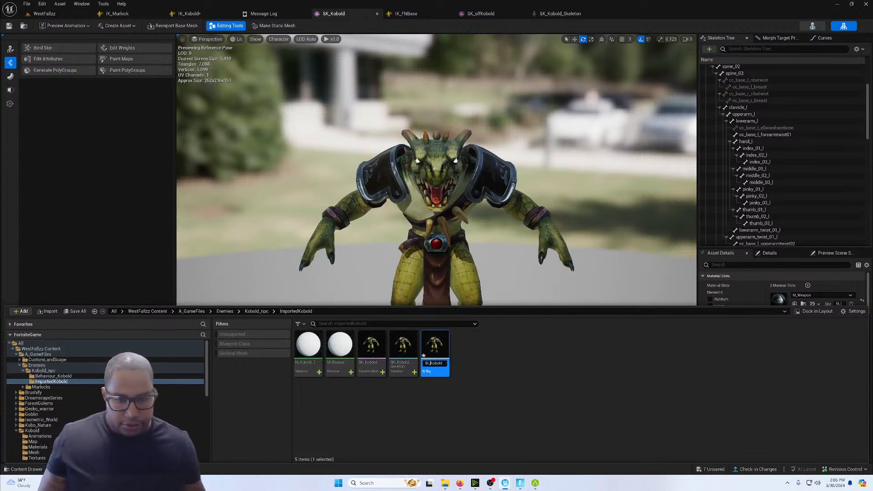
pyautogui.press('Return')
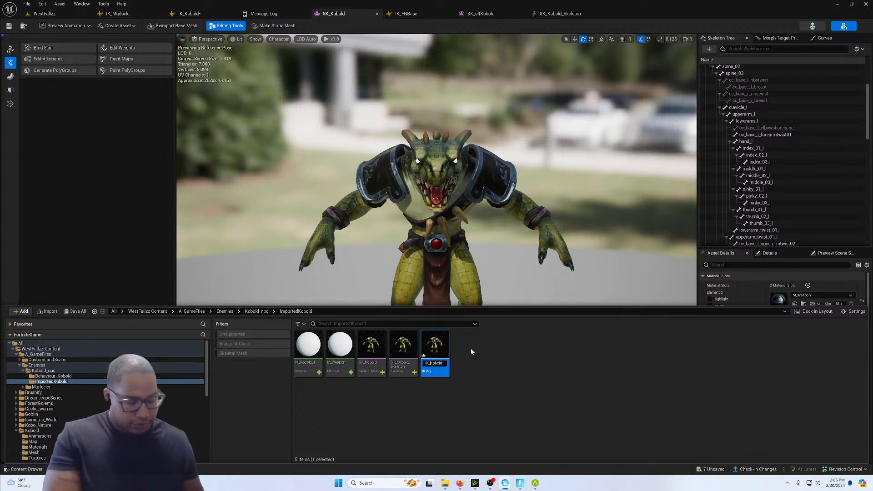
pyautogui.write('New')
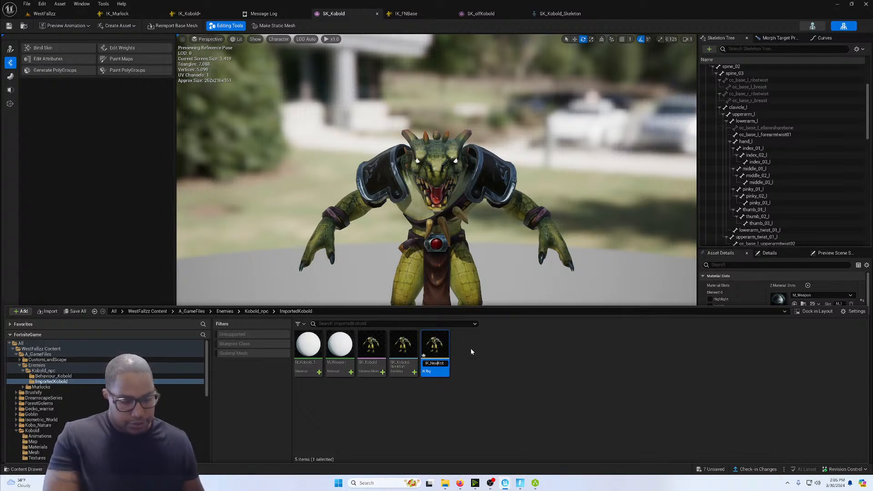
pyautogui.write('Ik')
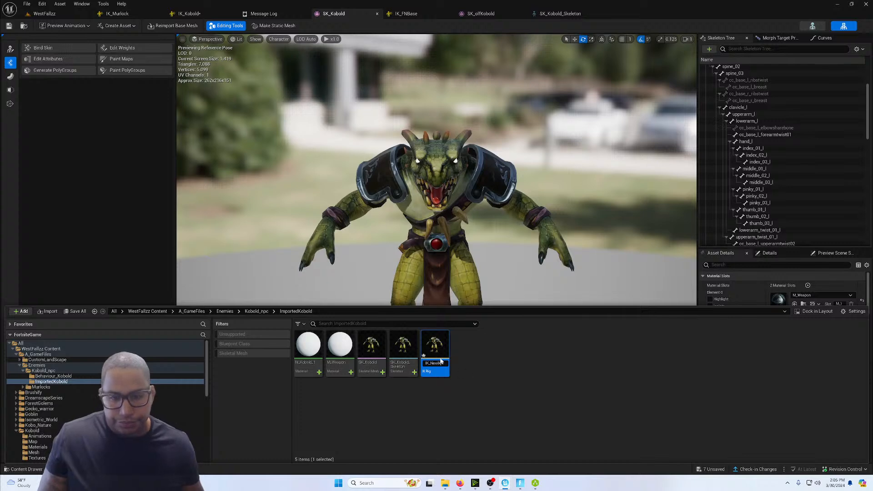
pyautogui.press('Return')
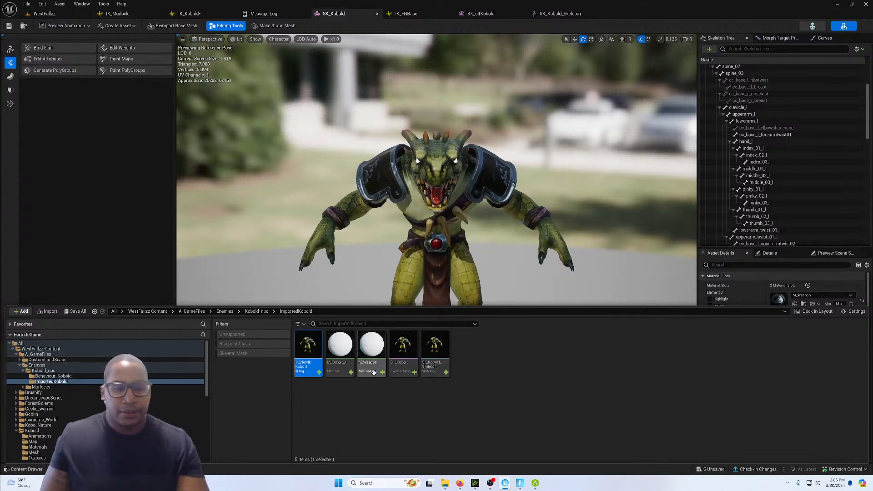
pyautogui.doubleClick(310, 355)
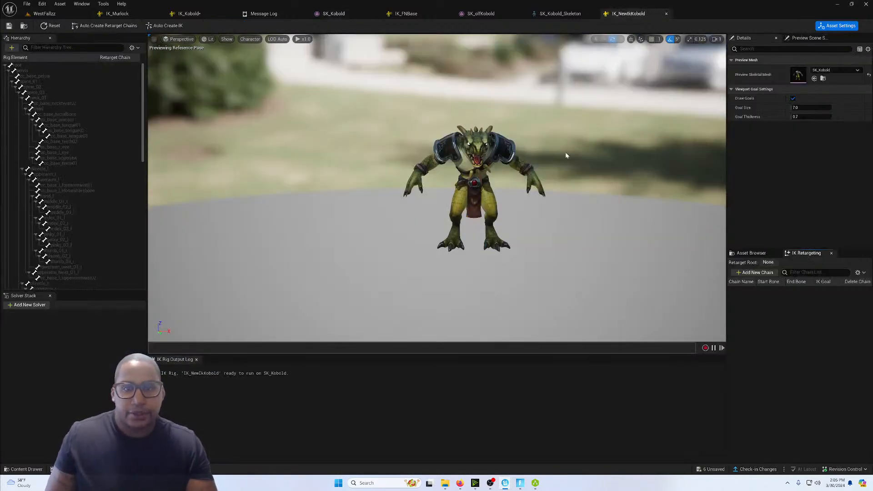
# Close the message log and all open asset editors except IK_Murlock and IK_NewIkKobold, and return to IK_NewIkKobold.
pyautogui.click(273, 13)
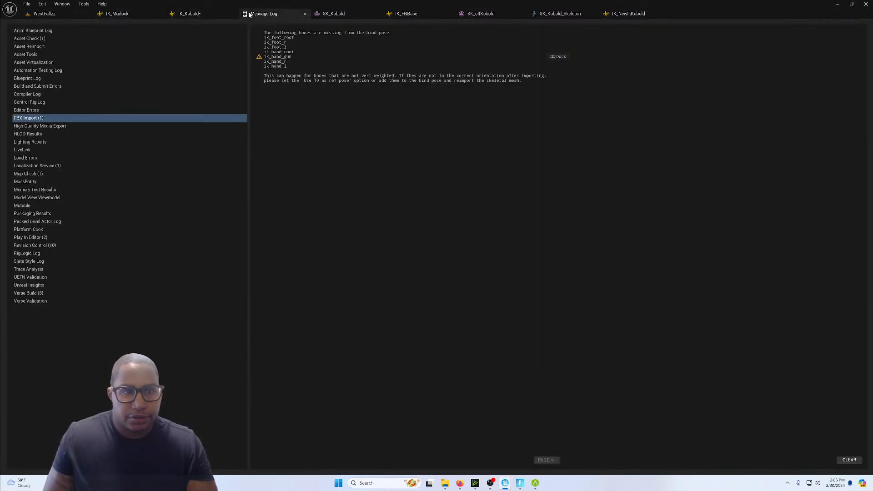
pyautogui.click(232, 15)
pyautogui.click(233, 14)
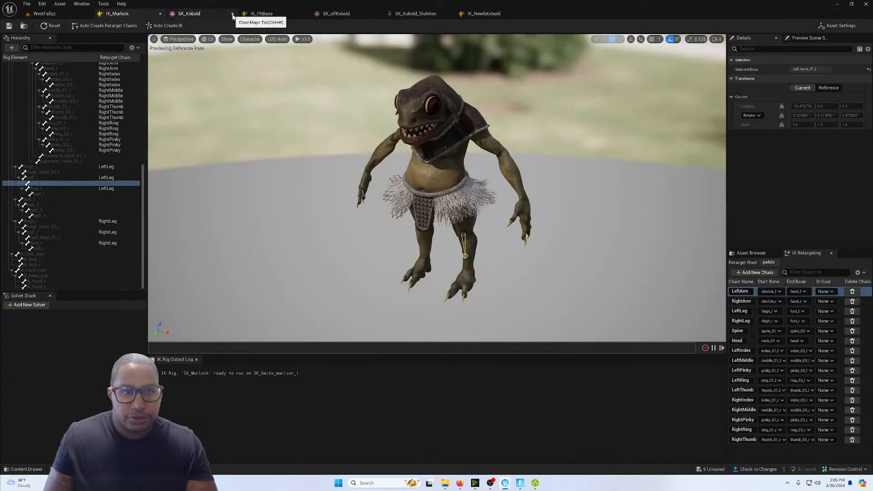
pyautogui.click(233, 15)
pyautogui.click(233, 15)
pyautogui.click(232, 14)
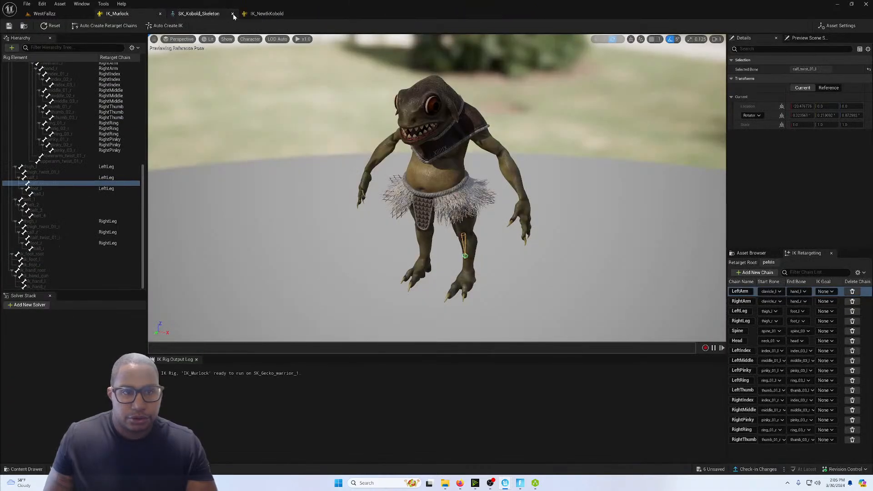
pyautogui.click(233, 14)
pyautogui.click(194, 14)
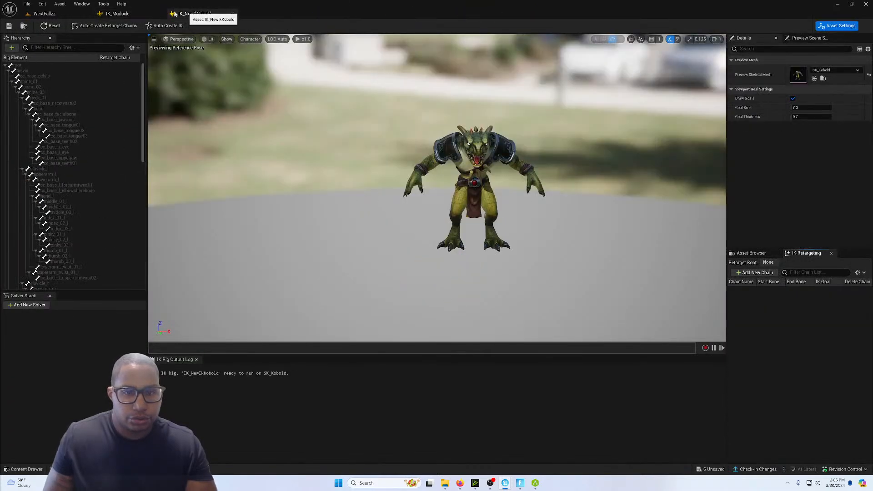
pyautogui.click(136, 13)
pyautogui.click(194, 14)
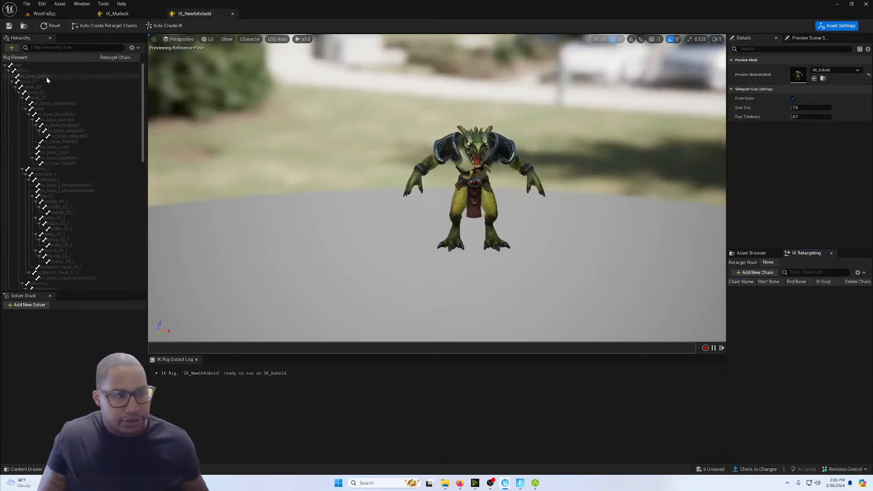
# Set the pelvis bone as the retarget root of IK_NewIkKobold.
pyautogui.click(25, 71)
pyautogui.rightClick(25, 72)
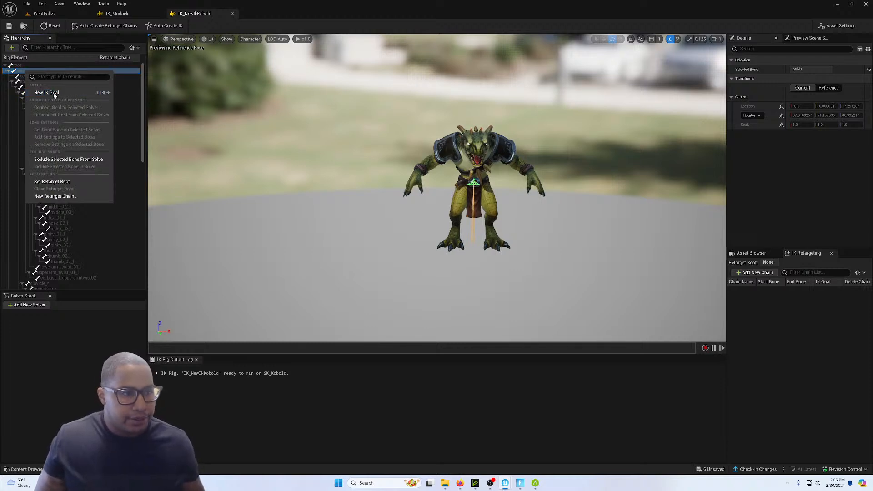
pyautogui.click(61, 182)
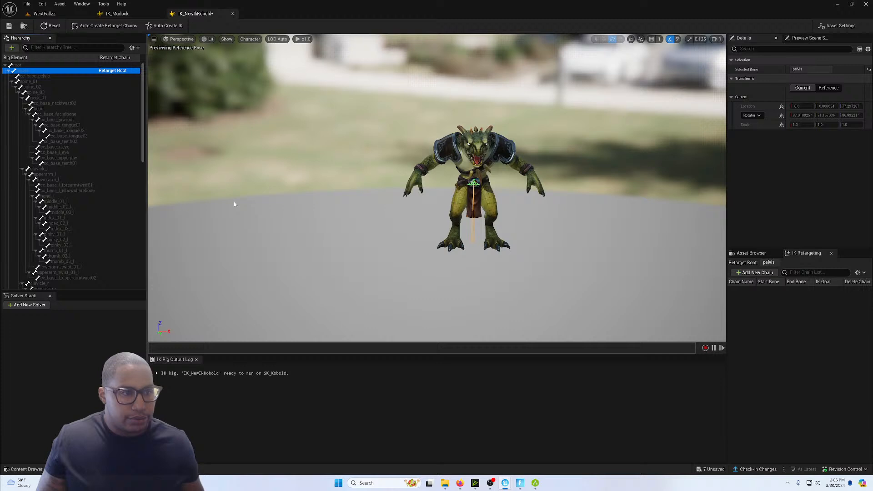
pyautogui.click(27, 82)
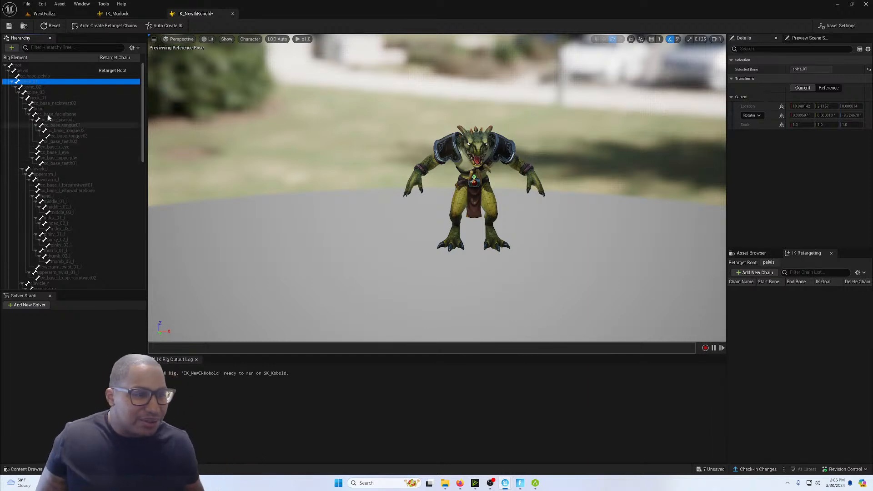
pyautogui.click(60, 120)
pyautogui.click(60, 126)
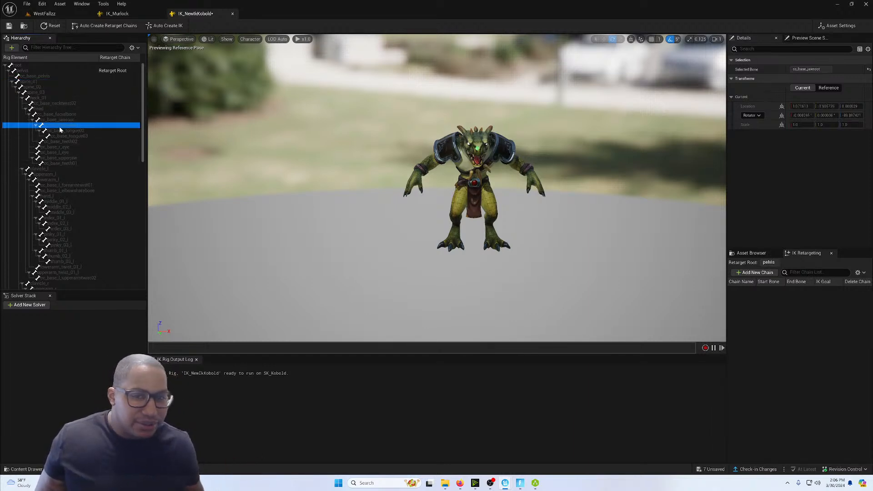
pyautogui.click(62, 136)
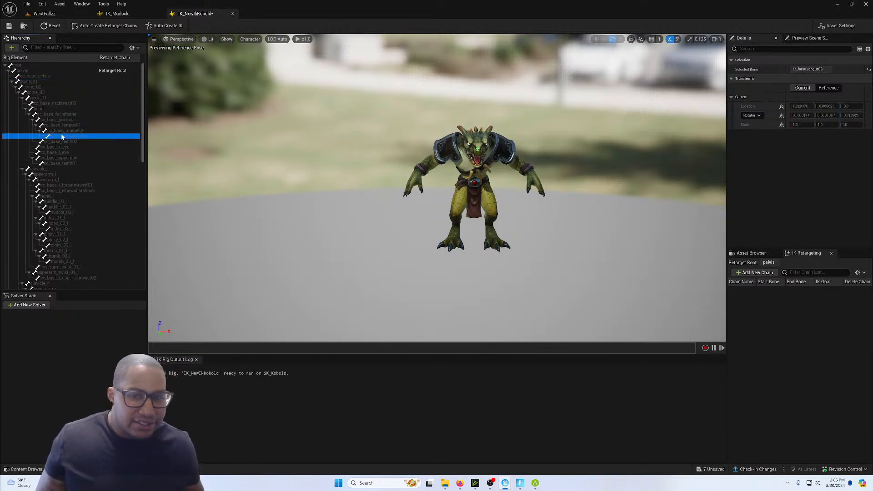
# Add a LeftArm retarget chain without a goal, running from clavicle_l to hand_l.
pyautogui.click(45, 169)
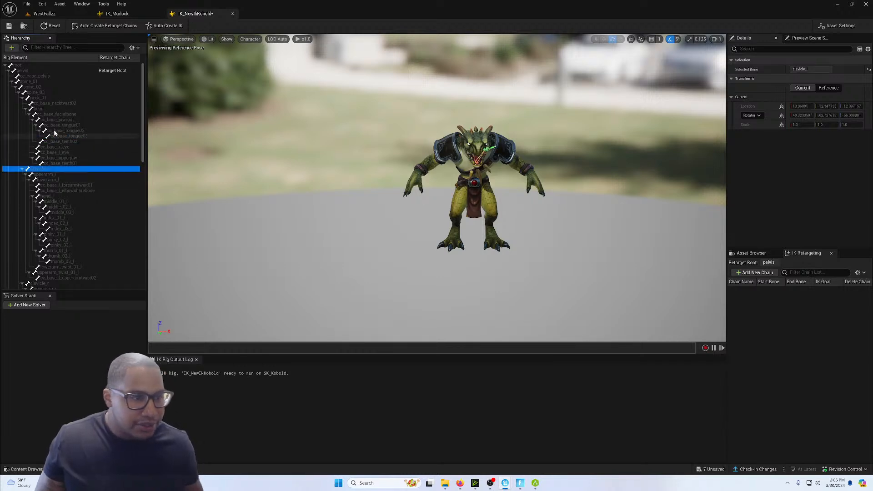
pyautogui.keyDown('shift'); pyautogui.click(56, 175); pyautogui.keyUp('shift')
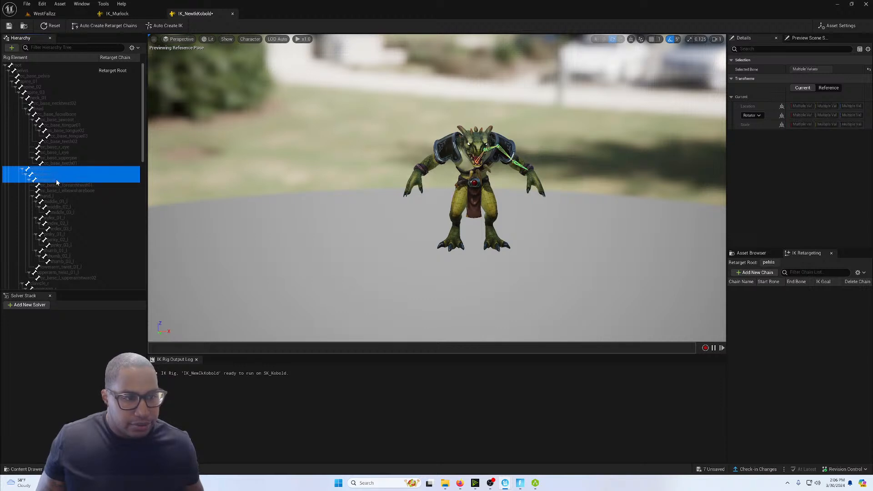
pyautogui.keyDown('ctrl'); pyautogui.click(54, 197); pyautogui.keyUp('ctrl')
pyautogui.rightClick(53, 196)
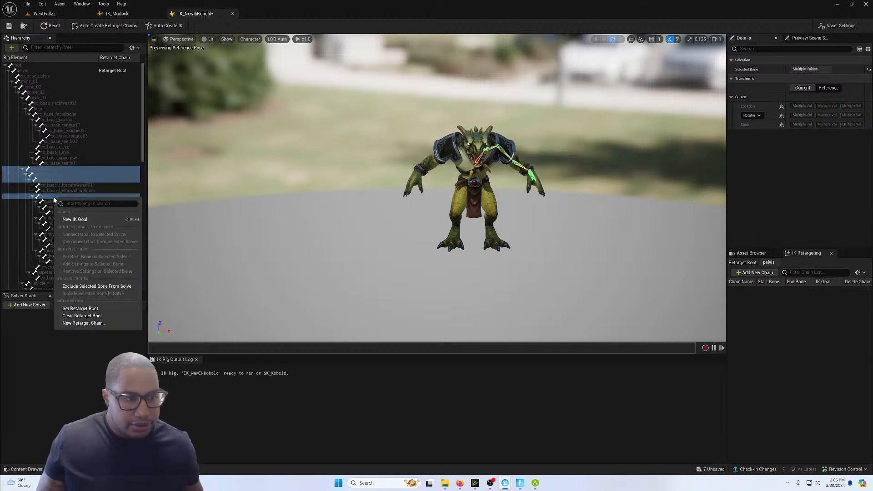
pyautogui.click(80, 323)
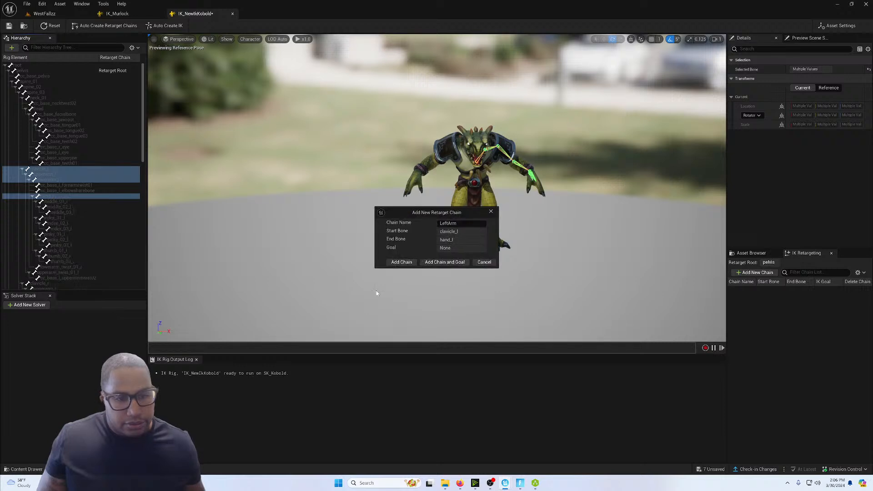
pyautogui.click(401, 262)
# Add a RightArm retarget chain without a goal, running from clavicle_r through the upper and lower arm to hand_r.
pyautogui.scroll(-5, 65, 209)
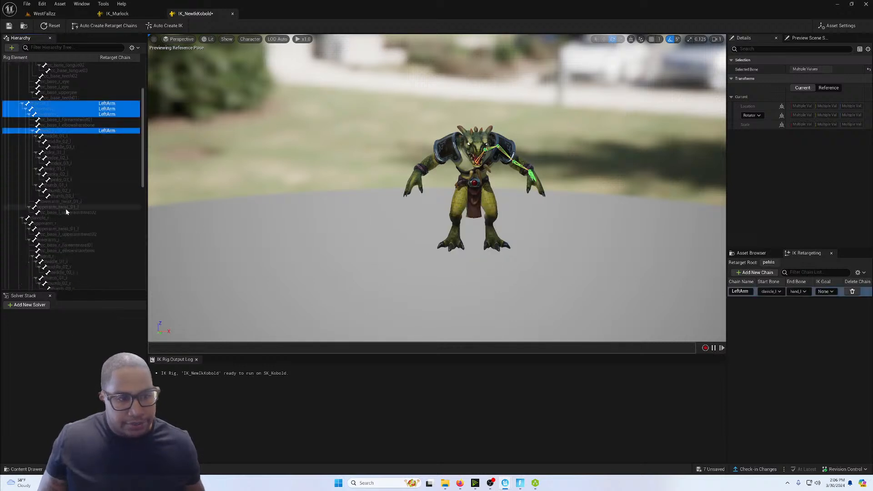
pyautogui.click(53, 164)
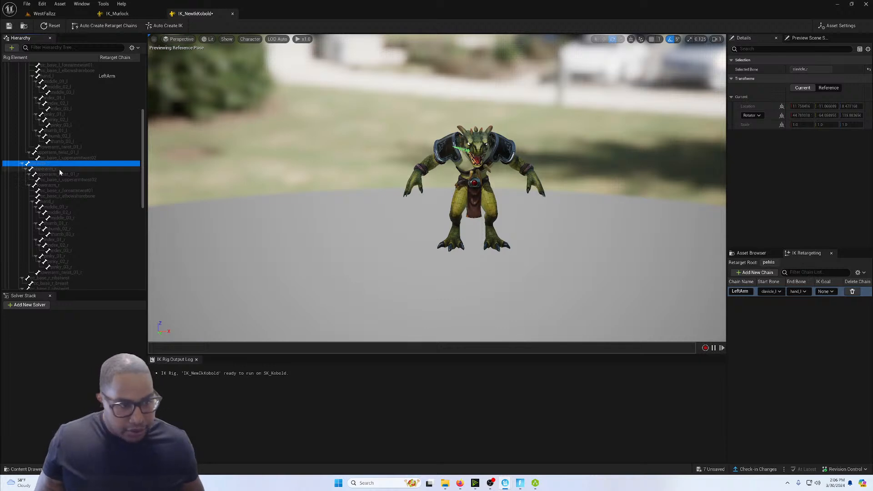
pyautogui.keyDown('shift'); pyautogui.click(59, 169); pyautogui.keyUp('shift')
pyautogui.keyDown('ctrl'); pyautogui.click(61, 185); pyautogui.keyUp('ctrl')
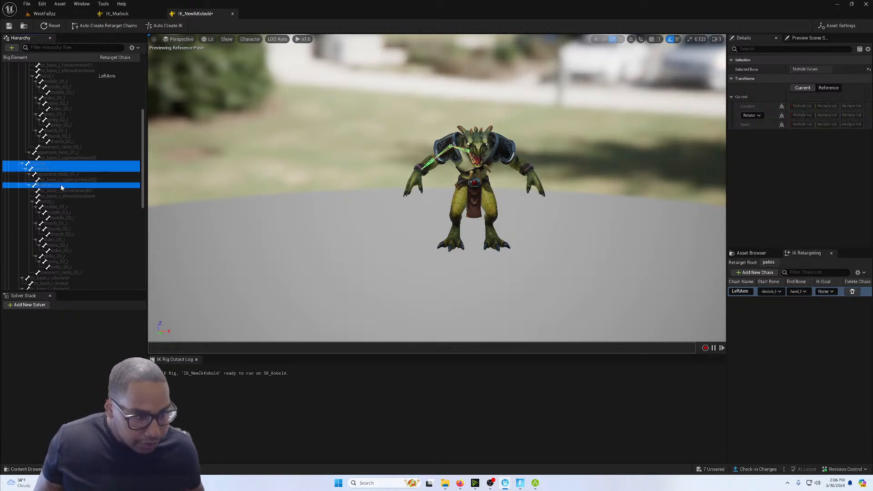
pyautogui.scroll(-2, 75, 184)
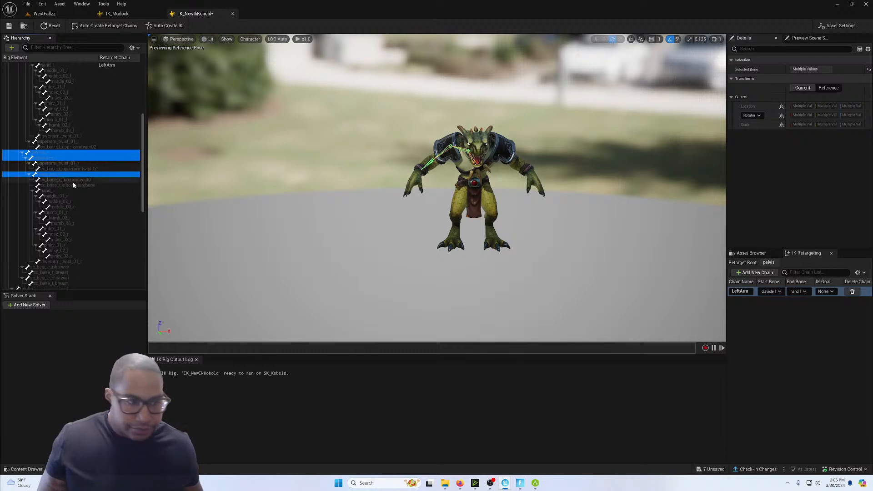
pyautogui.keyDown('ctrl'); pyautogui.click(52, 179); pyautogui.keyUp('ctrl')
pyautogui.rightClick(53, 181)
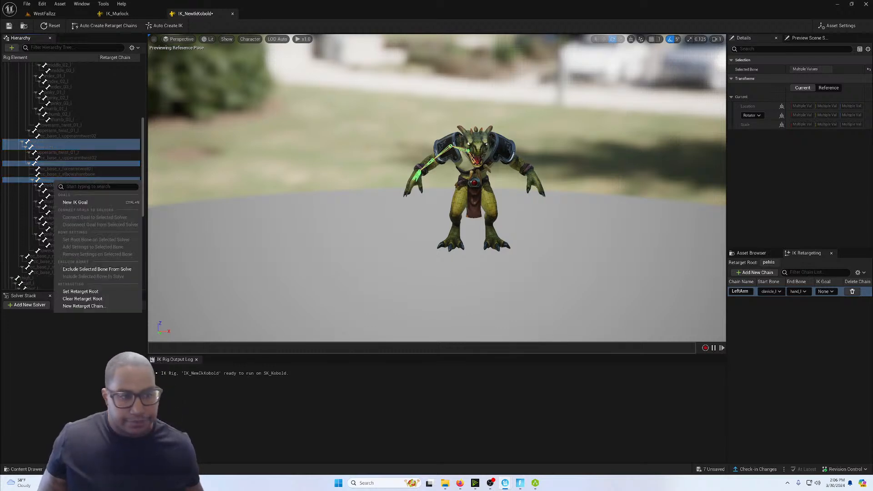
pyautogui.click(84, 306)
pyautogui.click(392, 266)
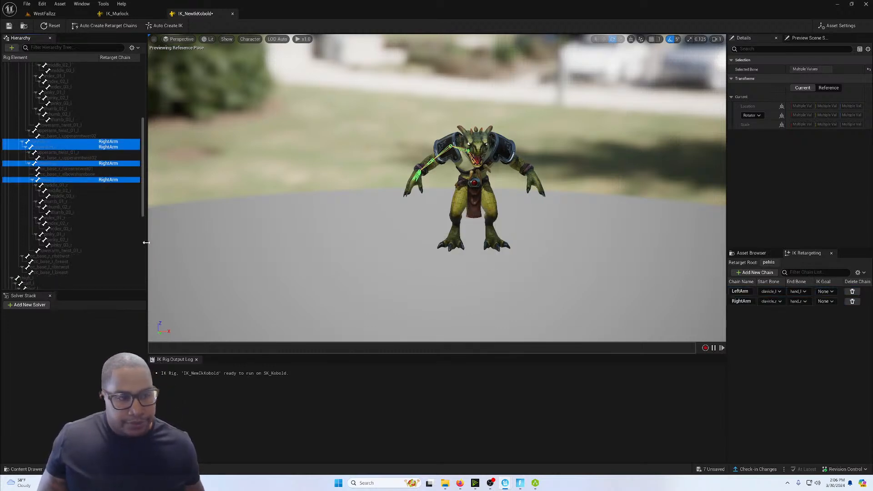
# Add a LeftLeg retarget chain without a goal, running from thigh_l to foot_l.
pyautogui.scroll(-5, 77, 233)
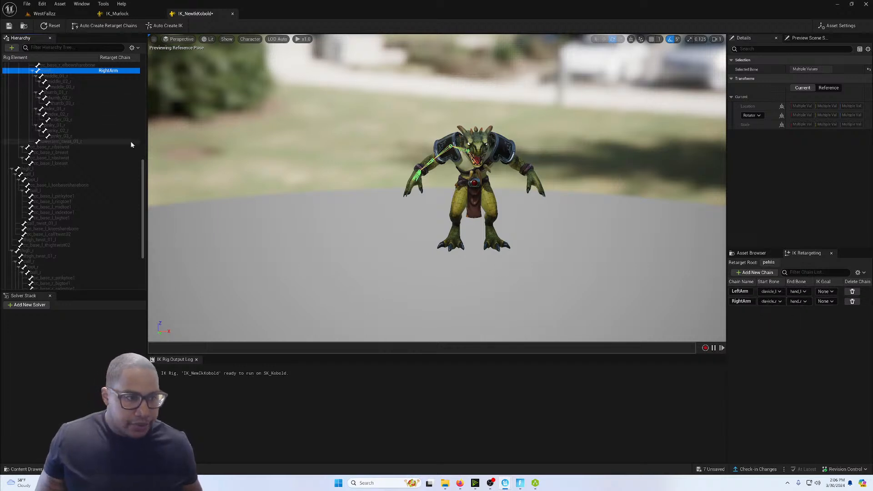
pyautogui.click(39, 170)
pyautogui.keyDown('shift'); pyautogui.click(37, 179); pyautogui.keyUp('shift')
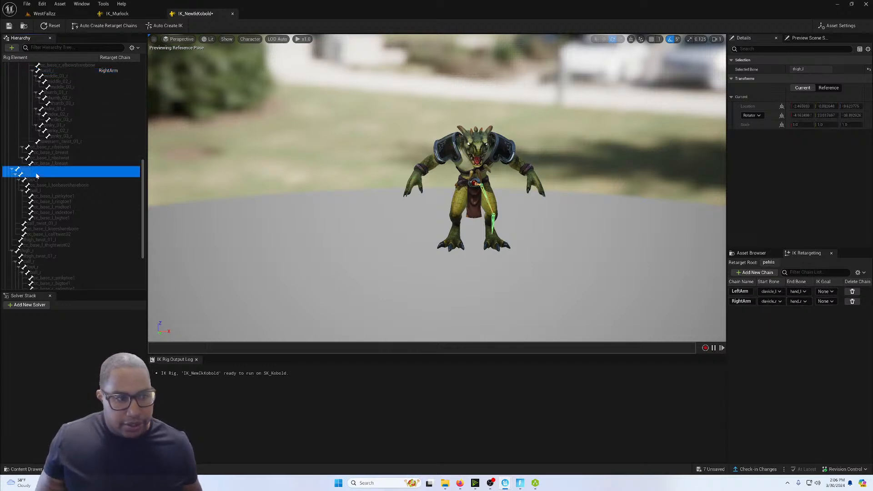
pyautogui.rightClick(38, 178)
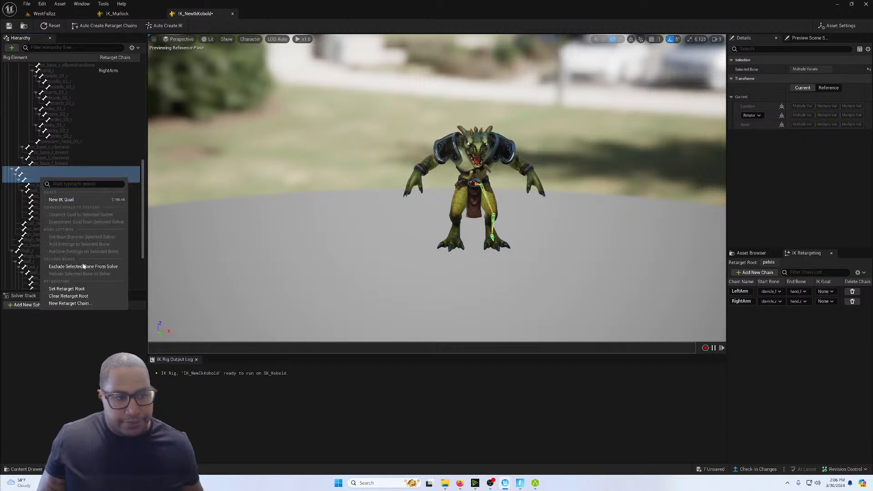
pyautogui.click(68, 304)
pyautogui.click(400, 264)
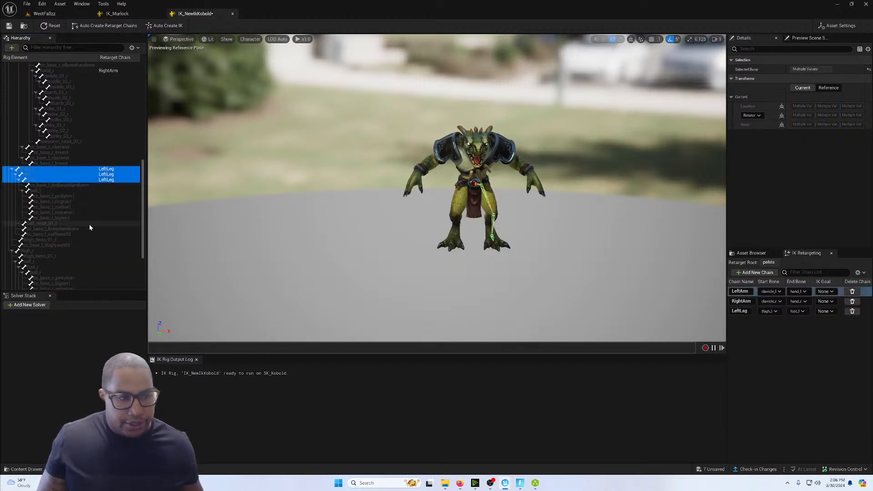
# Add a RightLeg retarget chain without a goal, running from thigh_r to foot_r.
pyautogui.scroll(-3, 89, 224)
pyautogui.click(34, 186)
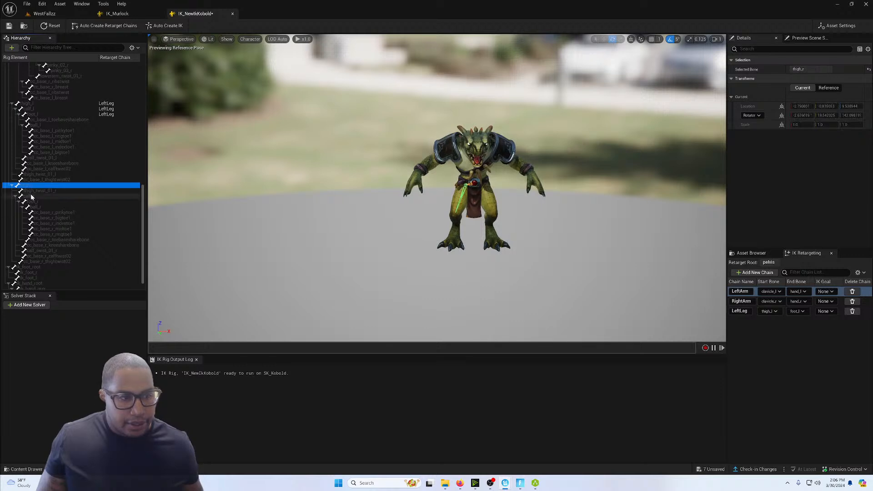
pyautogui.keyDown('shift'); pyautogui.click(33, 201); pyautogui.keyUp('shift')
pyautogui.rightClick(34, 204)
pyautogui.click(62, 328)
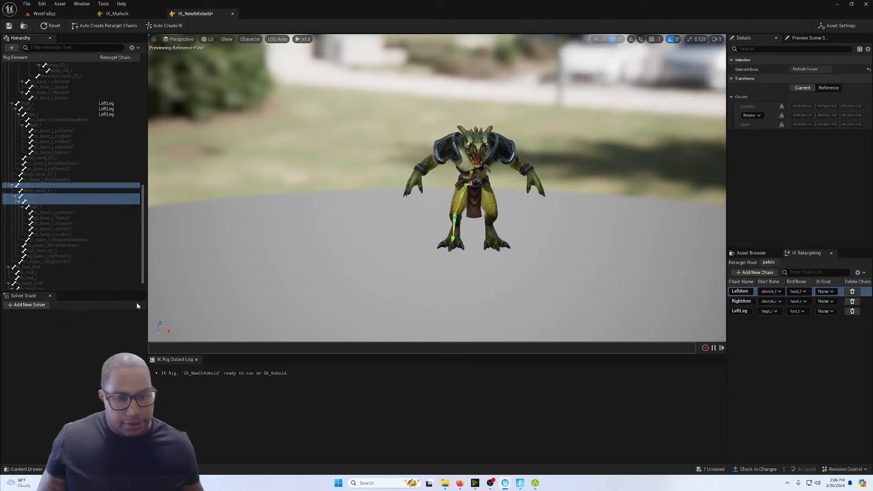
pyautogui.click(400, 265)
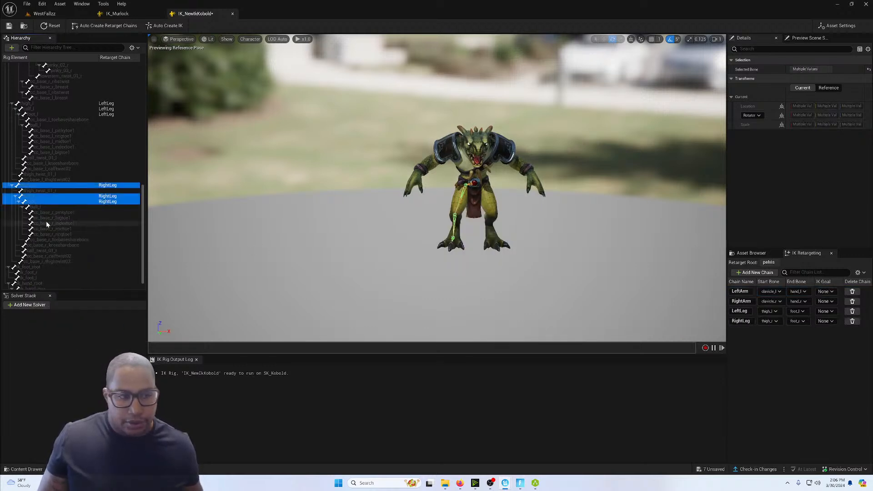
# Open IK_FNBase from the Kobold_npc folder for reference and add a Spine retarget chain from spine_01 to spine_03 in IK_NewIkKobold.
pyautogui.scroll(5, 67, 236)
pyautogui.scroll(8, 54, 240)
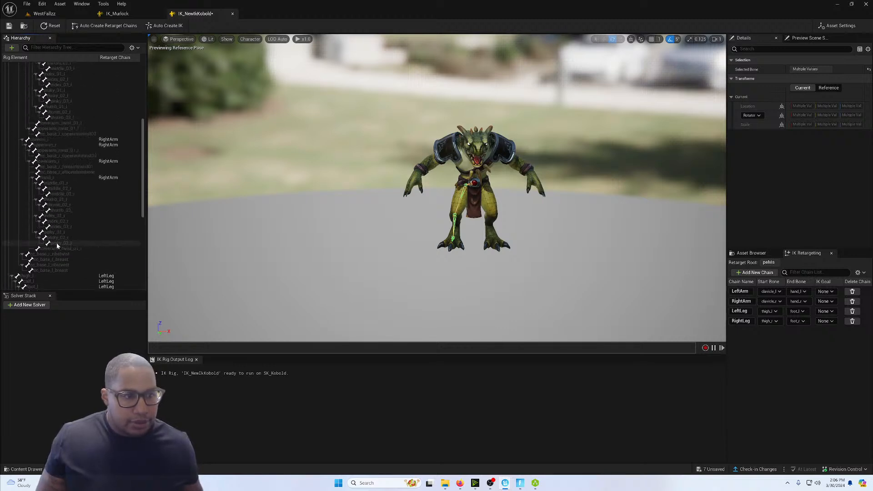
pyautogui.scroll(1, 63, 176)
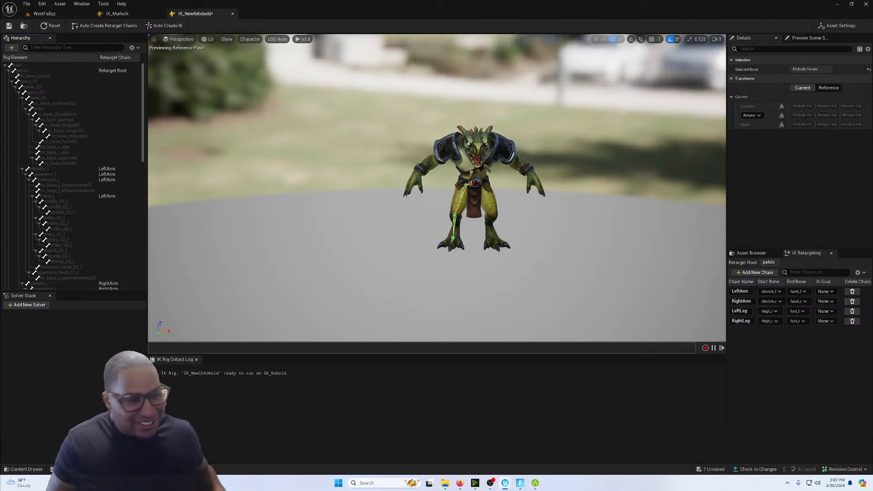
pyautogui.click(40, 82)
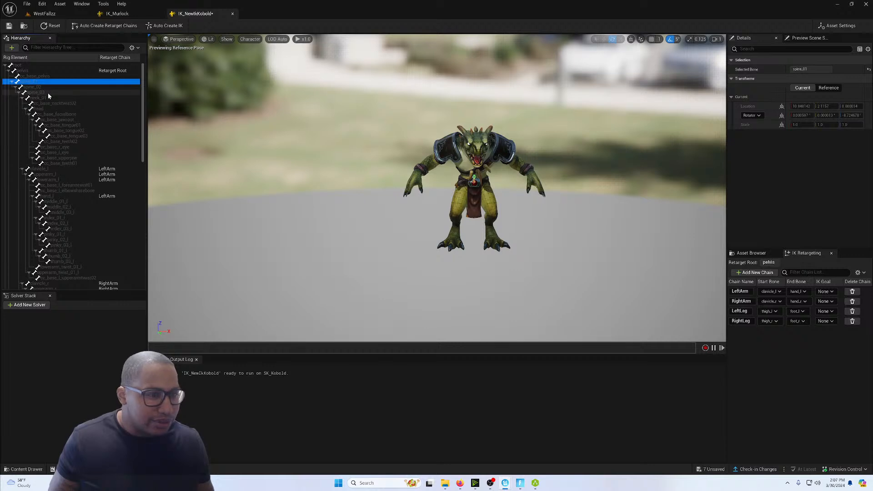
pyautogui.keyDown('shift'); pyautogui.click(47, 93); pyautogui.keyUp('shift')
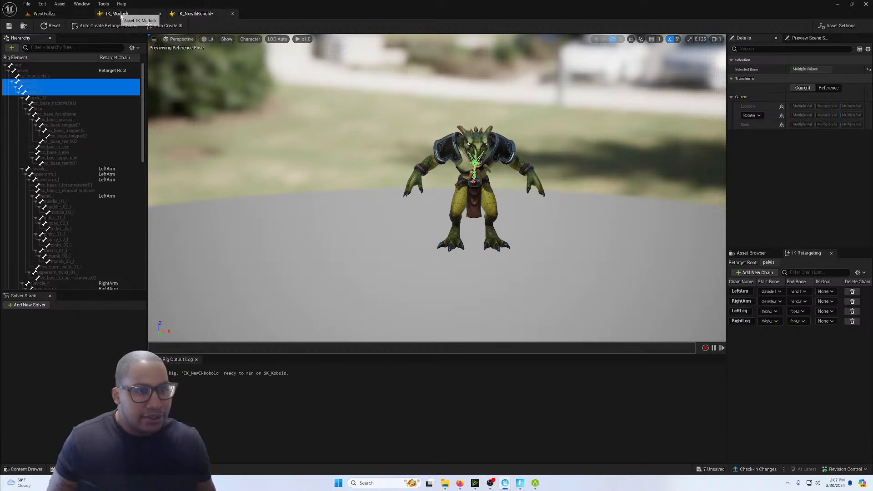
pyautogui.click(25, 469)
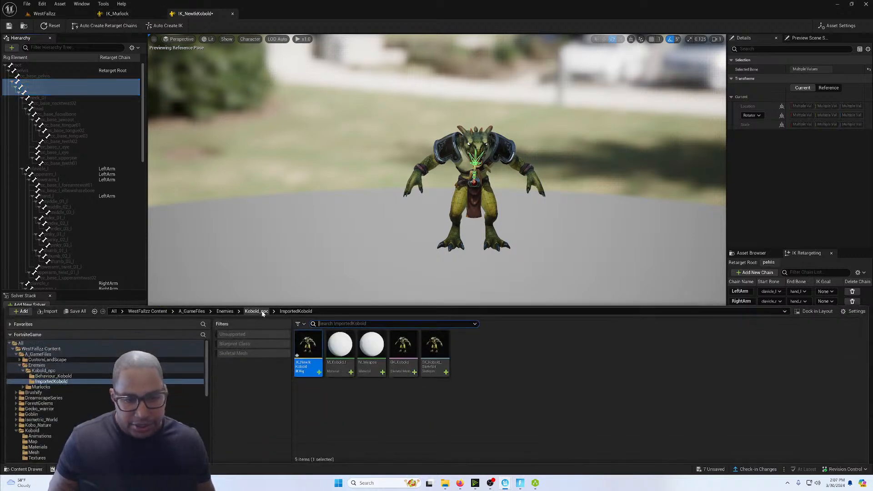
pyautogui.click(263, 313)
pyautogui.doubleClick(370, 346)
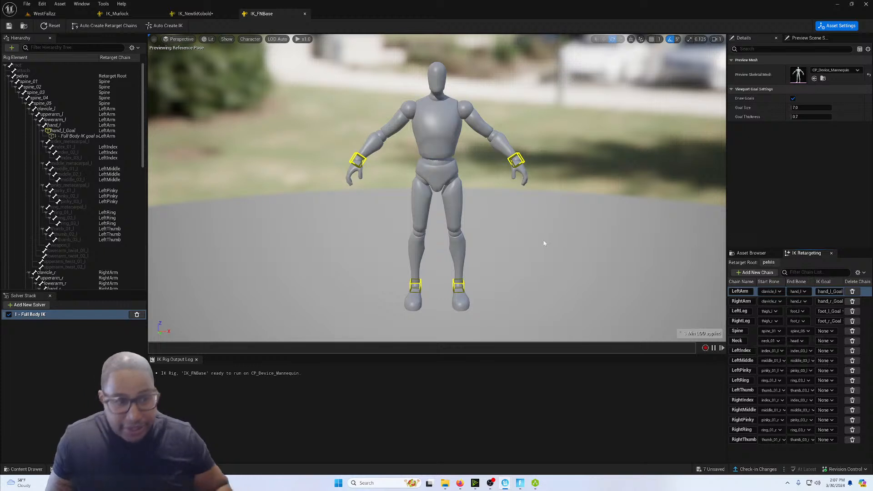
pyautogui.click(195, 13)
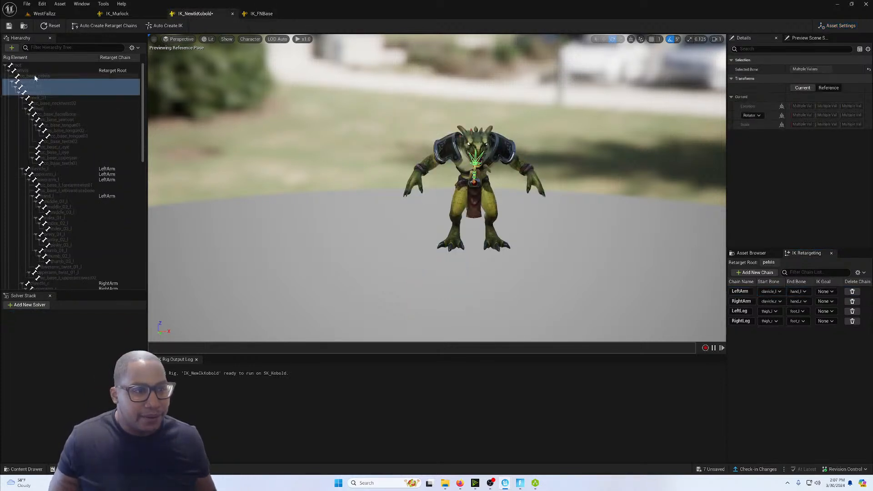
pyautogui.rightClick(44, 84)
pyautogui.click(85, 208)
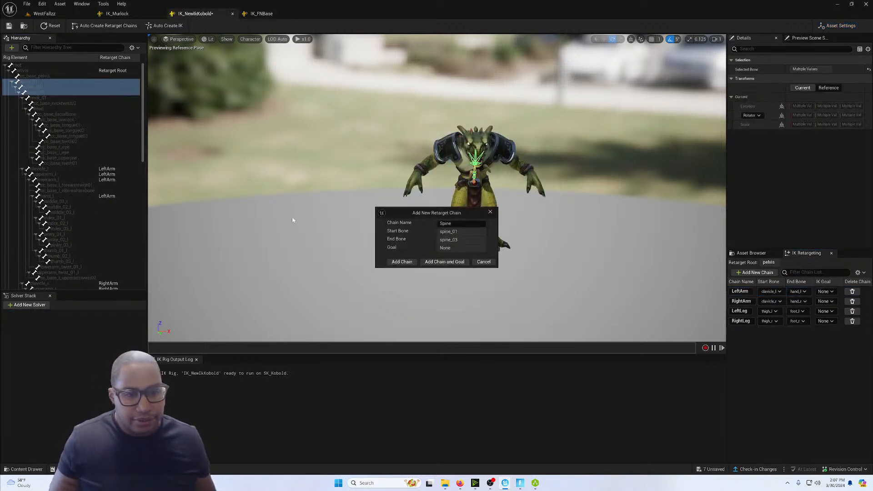
pyautogui.click(397, 263)
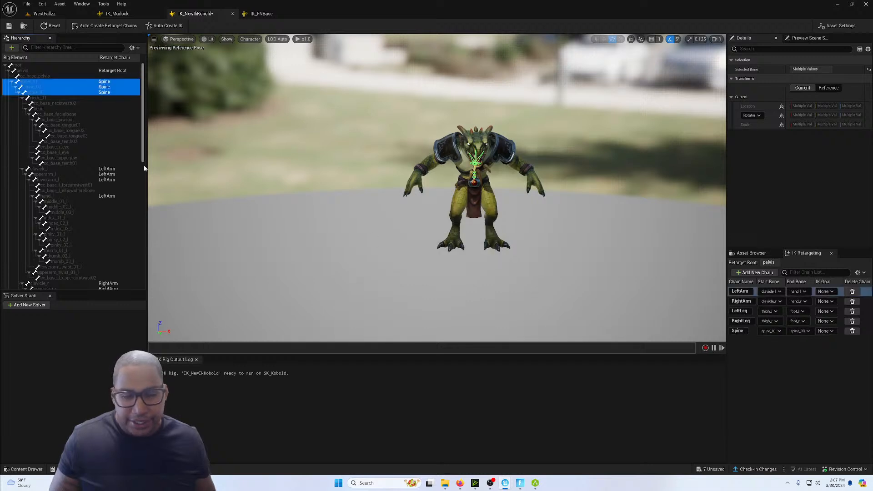
# Add a Head retarget chain without a goal, running from neck_01 to head.
pyautogui.click(48, 97)
pyautogui.keyDown('ctrl'); pyautogui.click(46, 110); pyautogui.keyUp('ctrl')
pyautogui.rightClick(45, 111)
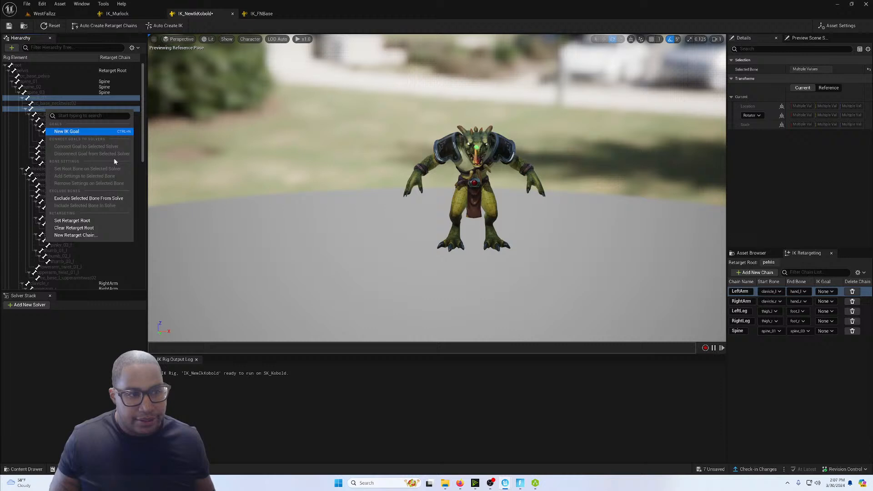
pyautogui.click(96, 249)
pyautogui.click(399, 263)
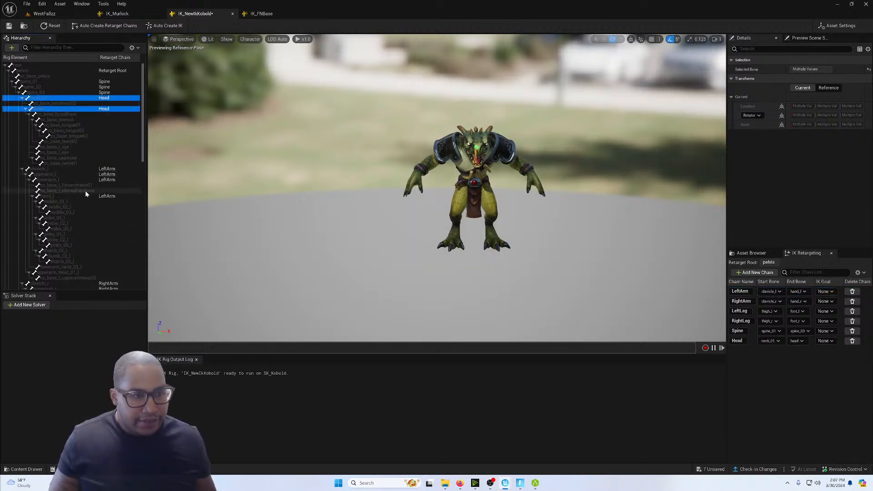
# Check the finger chains in IK_FNBase and add a LeftIndex retarget chain without a goal in IK_NewIkKobold, from index_01_l to index_03_l.
pyautogui.scroll(-3, 86, 190)
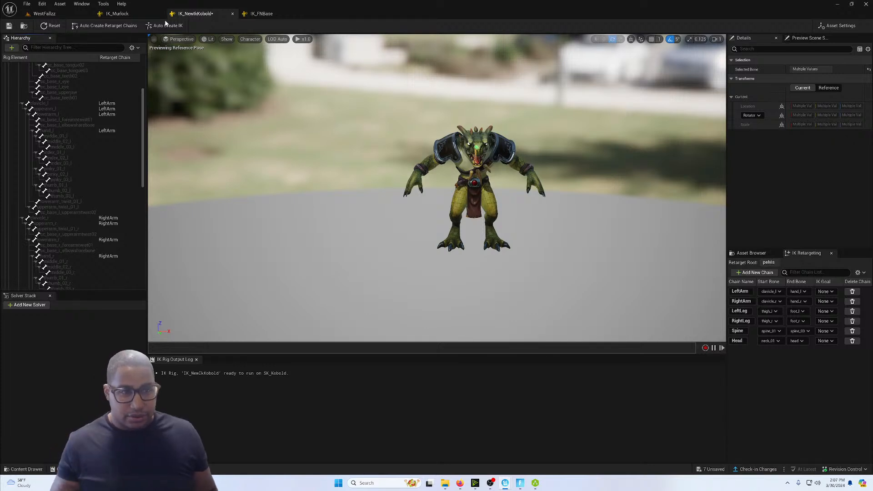
pyautogui.click(263, 14)
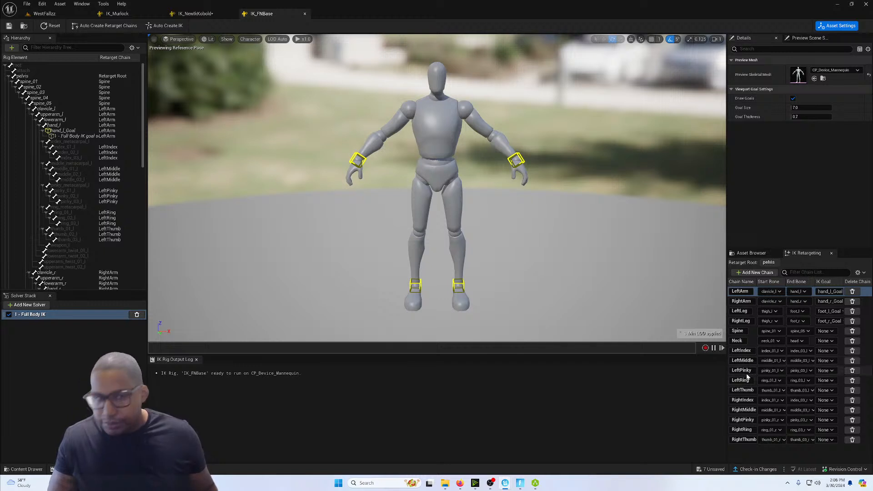
pyautogui.click(194, 11)
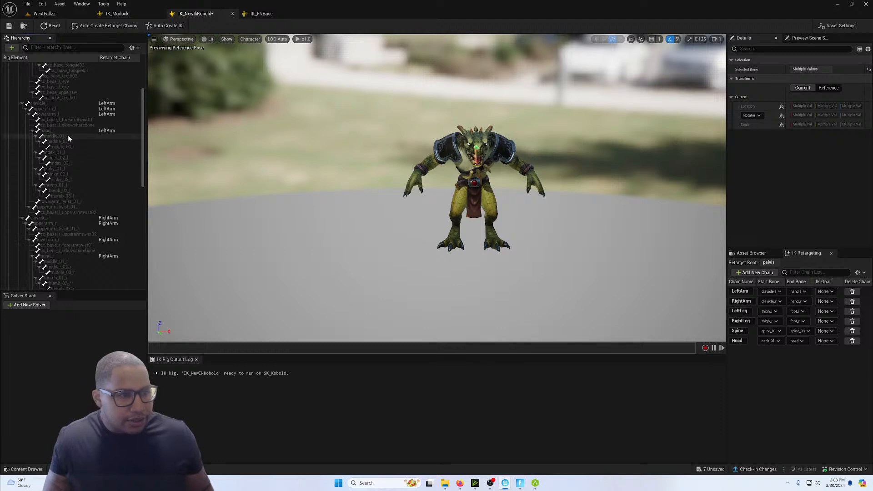
pyautogui.click(63, 152)
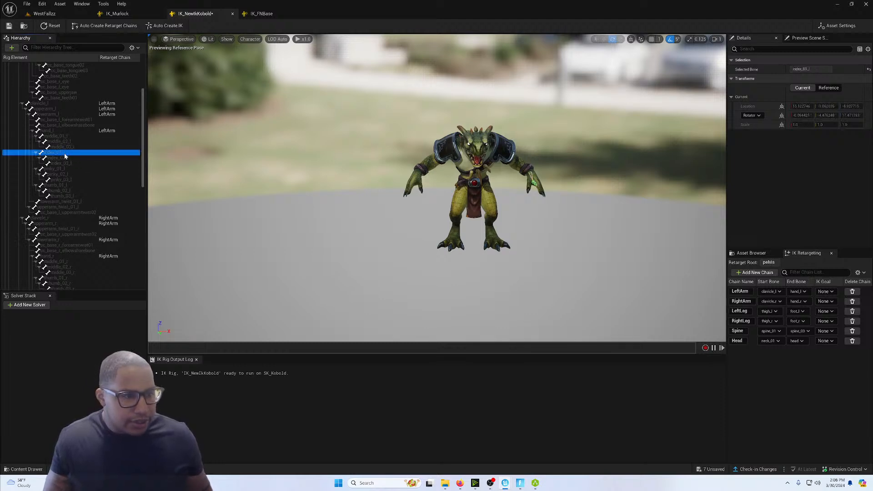
pyautogui.keyDown('shift'); pyautogui.click(66, 163); pyautogui.keyUp('shift')
pyautogui.rightClick(67, 162)
pyautogui.click(104, 290)
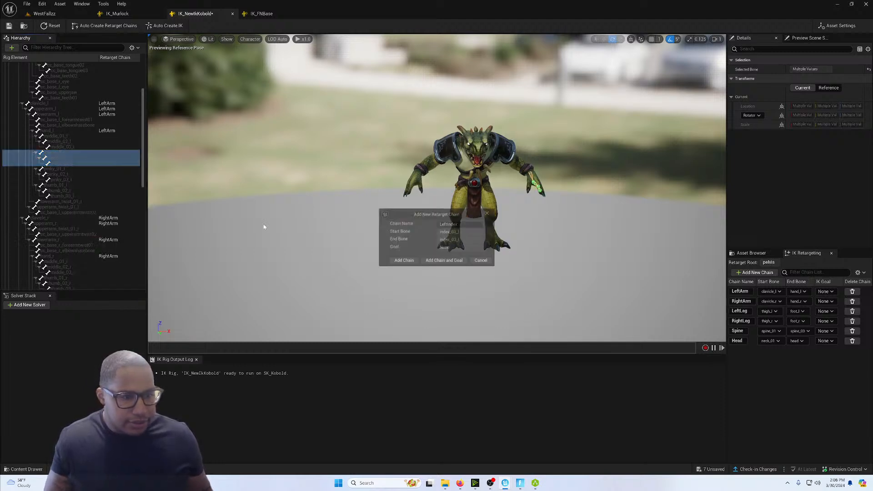
pyautogui.click(412, 262)
# Add a LeftMiddle retarget chain without a goal, running from middle_01_l to middle_03_l.
pyautogui.click(59, 136)
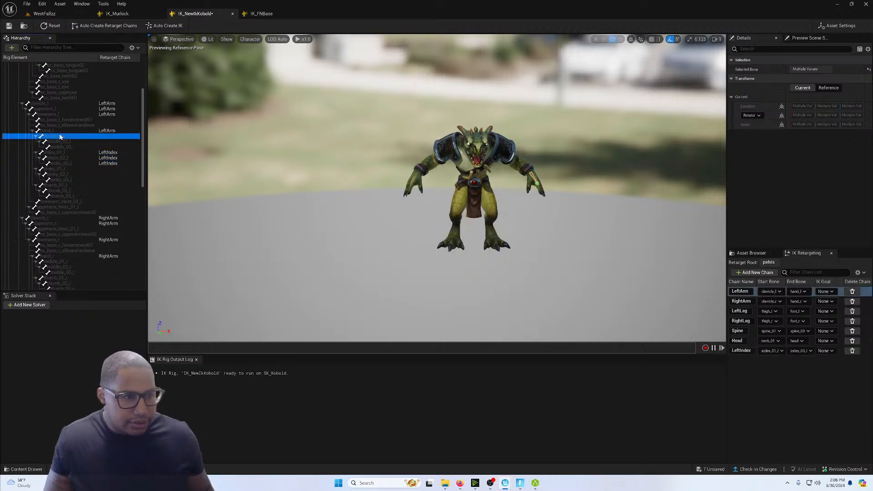
pyautogui.keyDown('shift'); pyautogui.click(67, 147); pyautogui.keyUp('shift')
pyautogui.rightClick(67, 148)
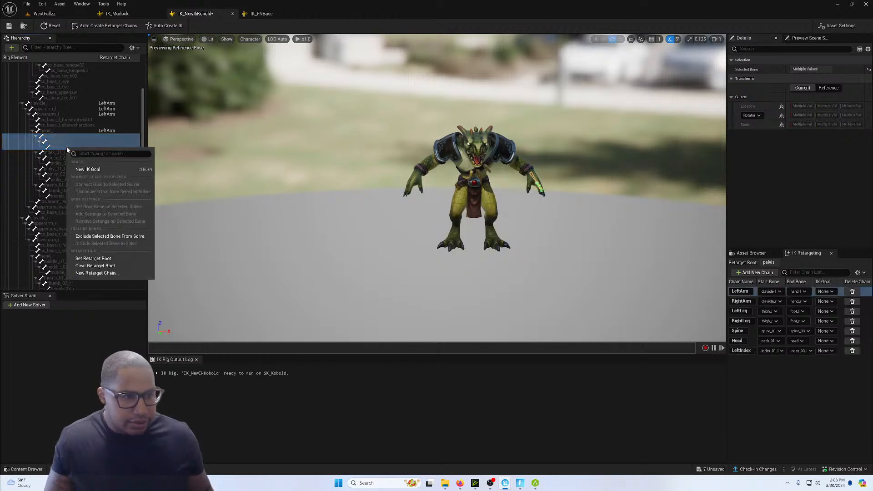
pyautogui.click(94, 273)
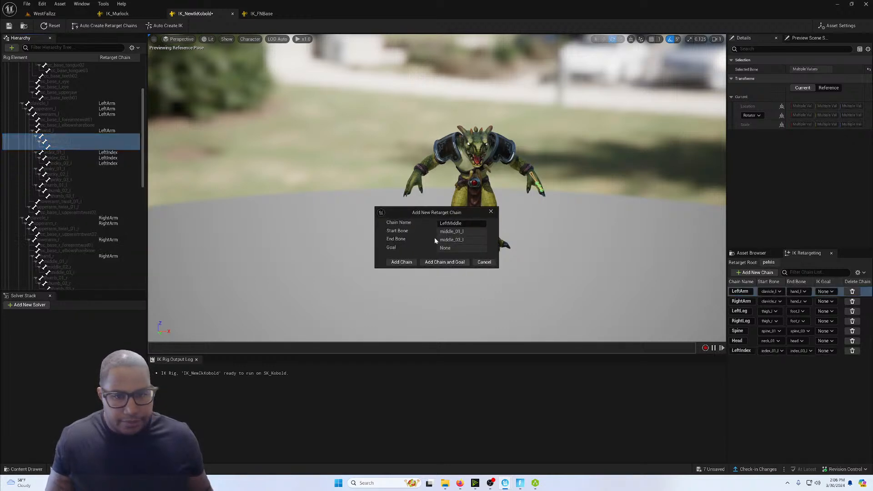
# Add a LeftPinky retarget chain without a goal, running from pinky_01_l to pinky_03_l.
pyautogui.click(56, 169)
pyautogui.keyDown('shift'); pyautogui.click(63, 181); pyautogui.keyUp('shift')
pyautogui.rightClick(63, 180)
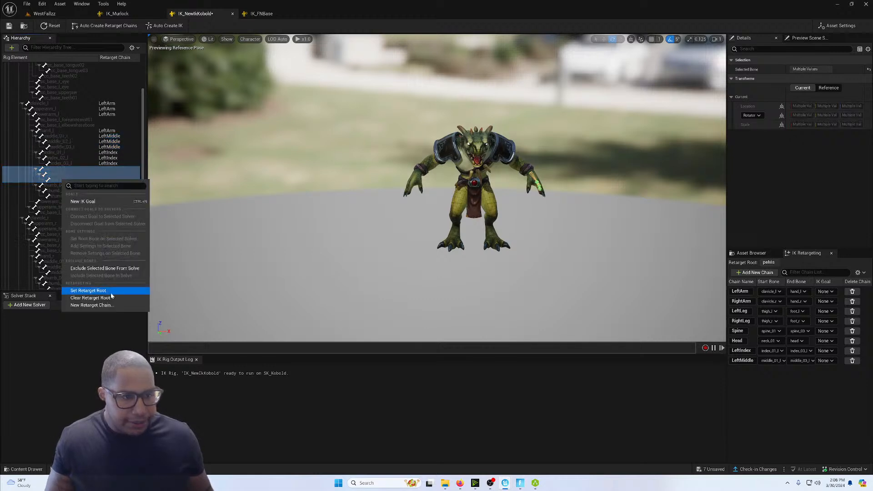
pyautogui.click(108, 304)
pyautogui.click(401, 263)
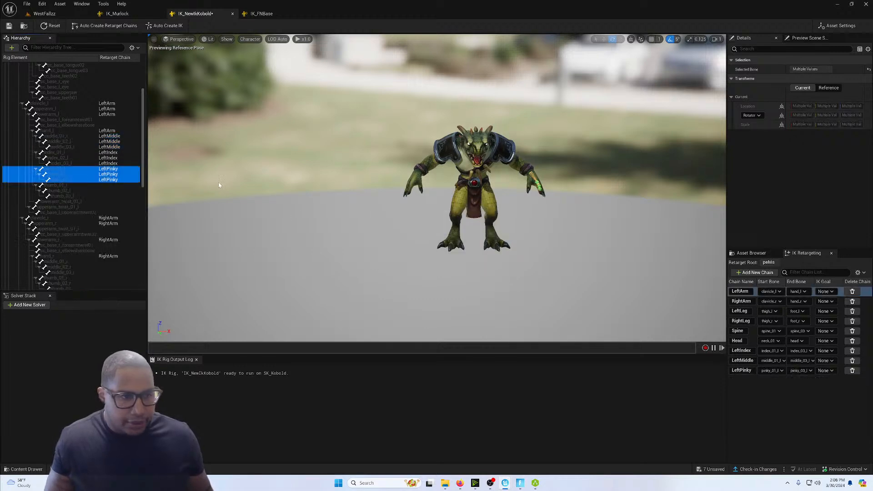
# Add a LeftThumb retarget chain without a goal, running from thumb_01_l to thumb_03_l.
pyautogui.click(63, 185)
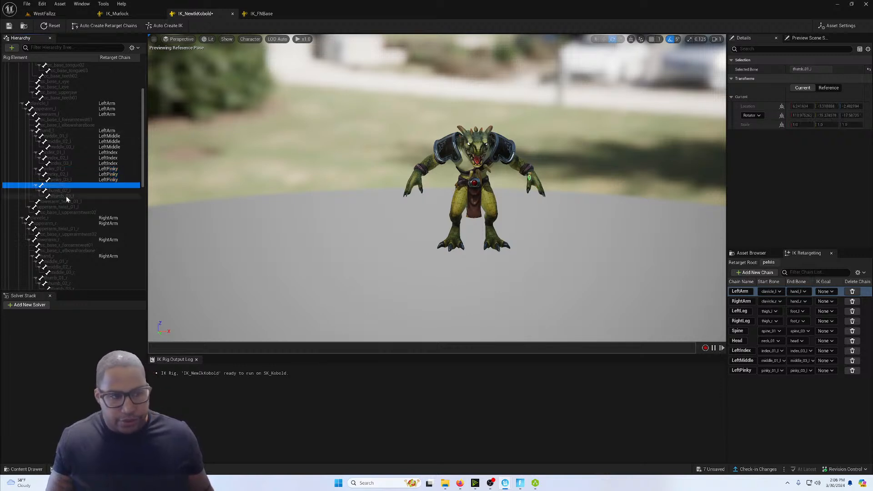
pyautogui.keyDown('shift'); pyautogui.click(70, 196); pyautogui.keyUp('shift')
pyautogui.rightClick(69, 195)
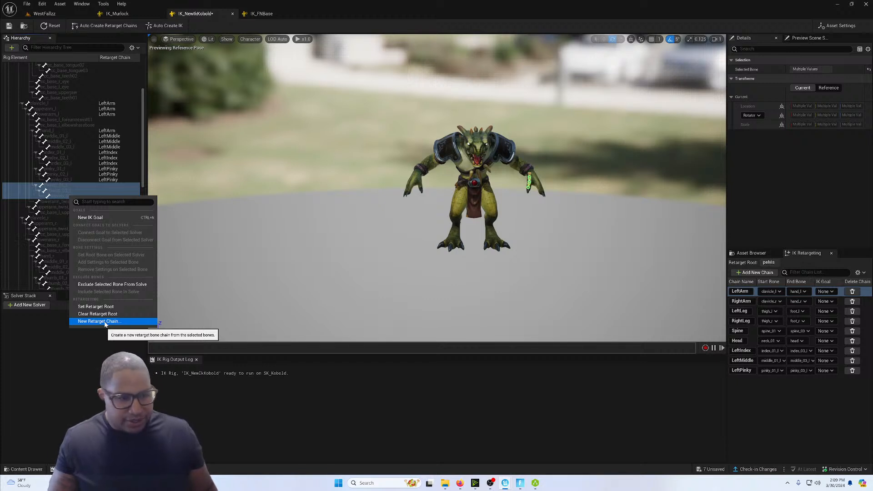
pyautogui.click(104, 322)
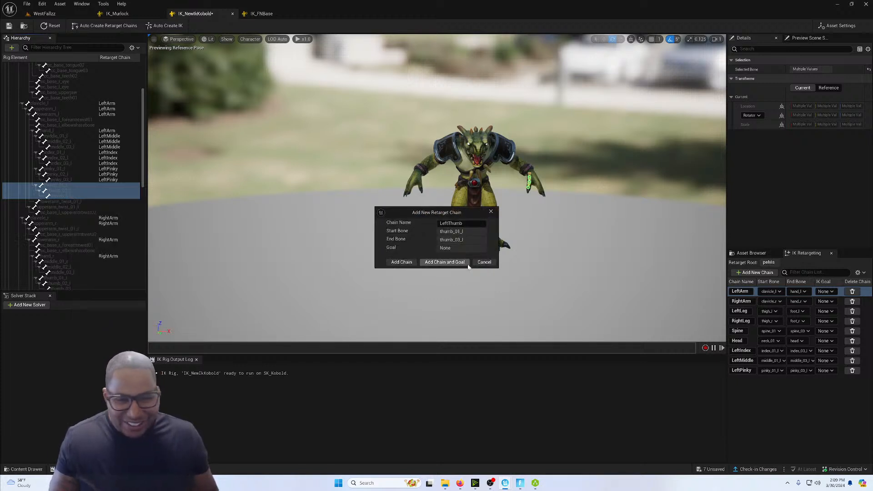
pyautogui.click(401, 262)
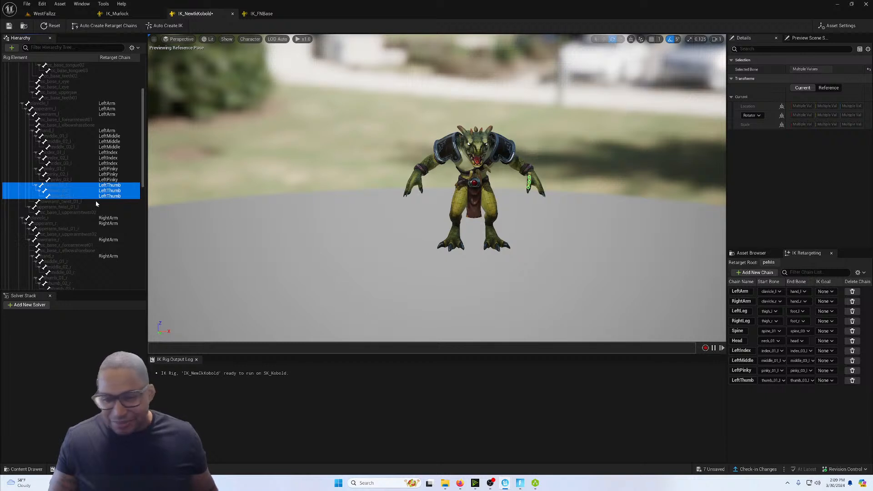
# Add a RightIndex retarget chain without a goal, running from index_01_r to index_03_r.
pyautogui.scroll(-5, 75, 205)
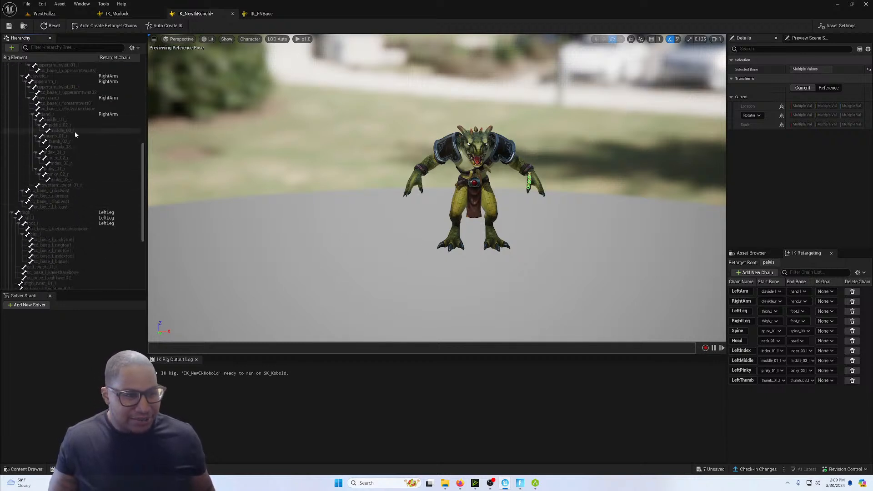
pyautogui.scroll(3, 68, 119)
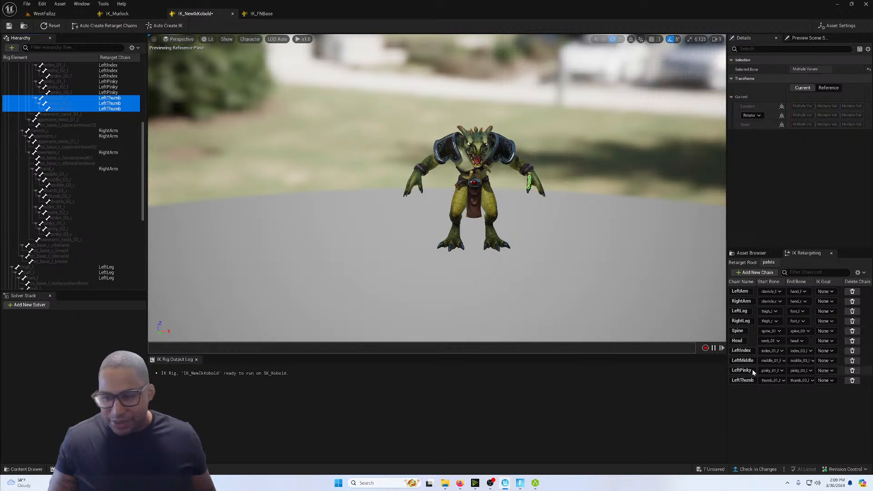
pyautogui.scroll(-3, 111, 177)
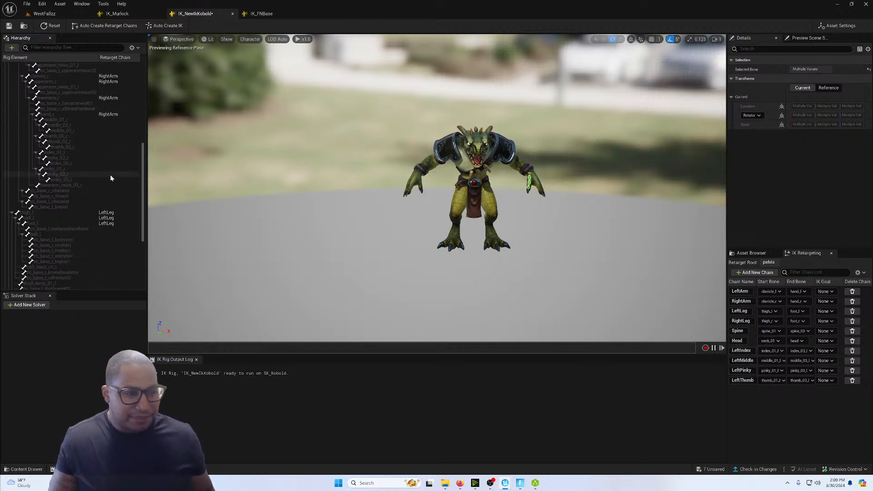
pyautogui.click(64, 154)
pyautogui.keyDown('shift'); pyautogui.click(63, 163); pyautogui.keyUp('shift')
pyautogui.rightClick(68, 164)
pyautogui.click(95, 292)
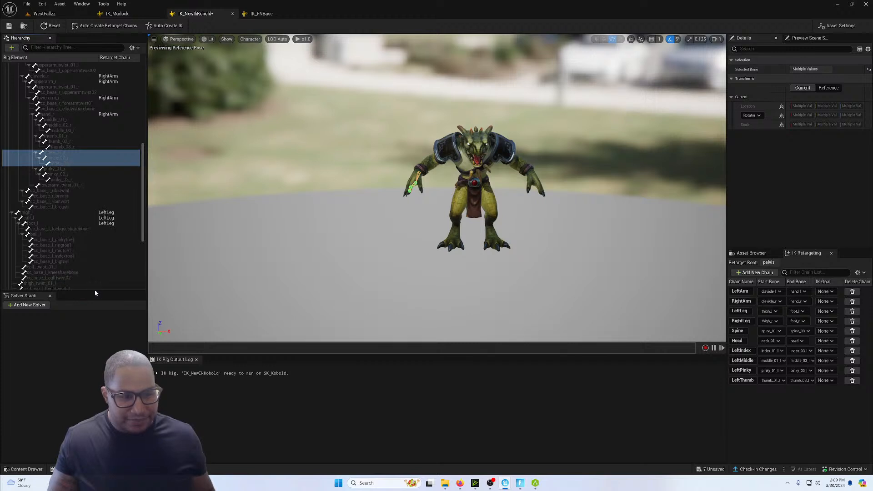
pyautogui.click(402, 263)
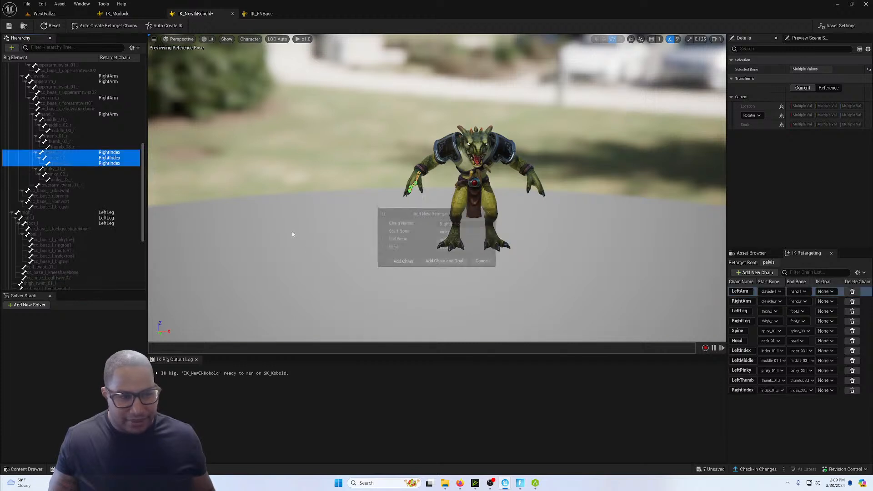
# Add a RightMiddle retarget chain without a goal, running from middle_01_r to middle_03_r.
pyautogui.click(62, 120)
pyautogui.keyDown('shift'); pyautogui.click(69, 130); pyautogui.keyUp('shift')
pyautogui.rightClick(69, 132)
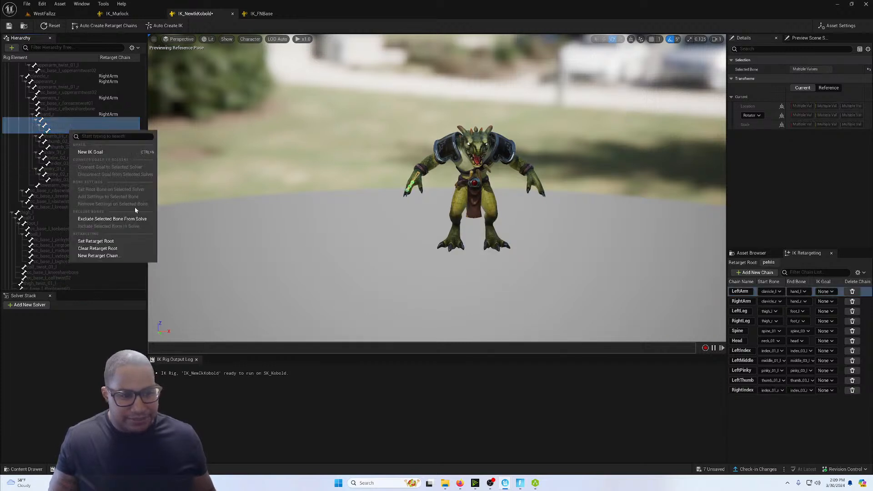
pyautogui.click(98, 256)
pyautogui.click(400, 263)
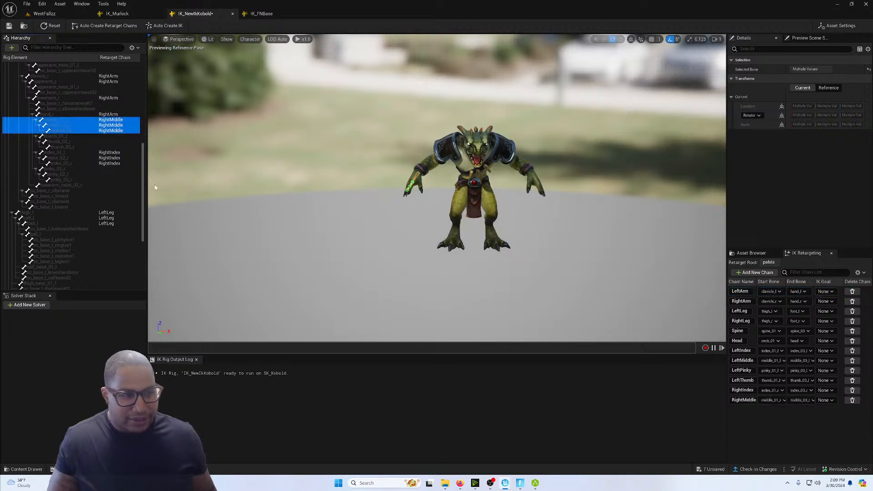
# Add a RightPinky retarget chain without a goal, running from pinky_01_r to pinky_03_r.
pyautogui.click(62, 168)
pyautogui.keyDown('shift'); pyautogui.click(71, 179); pyautogui.keyUp('shift')
pyautogui.rightClick(71, 181)
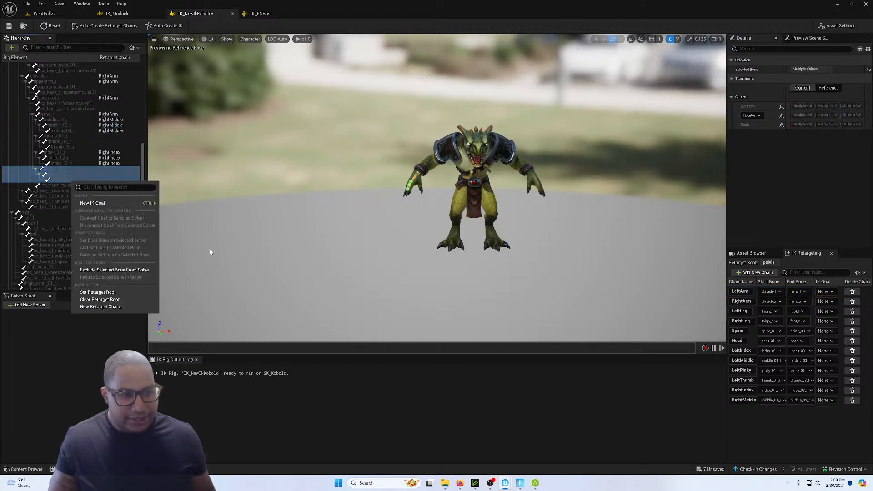
pyautogui.click(130, 306)
pyautogui.click(401, 263)
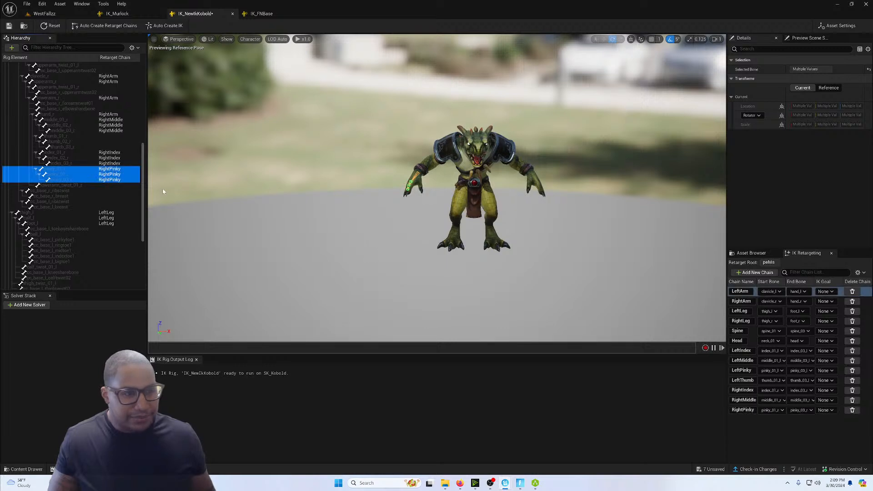
# Add a RightThumb retarget chain without a goal, running from thumb_01_r to thumb_03_r.
pyautogui.click(58, 135)
pyautogui.keyDown('shift'); pyautogui.click(67, 148); pyautogui.keyUp('shift')
pyautogui.rightClick(67, 149)
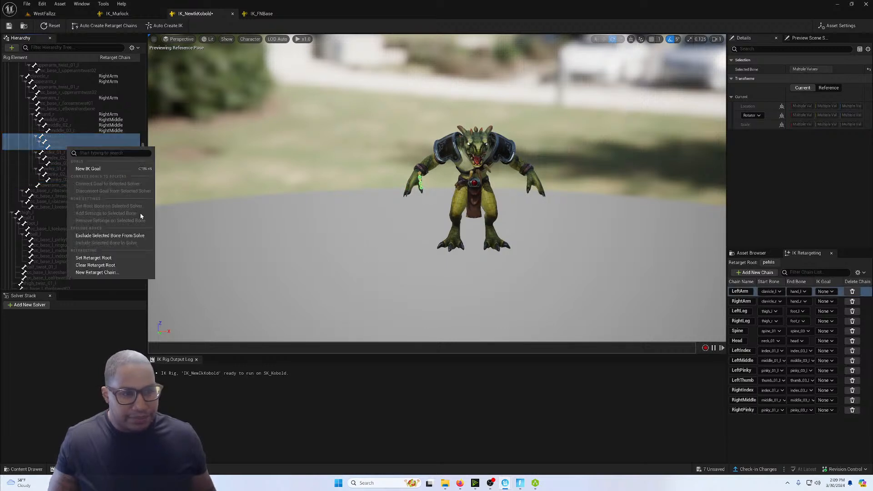
pyautogui.click(89, 270)
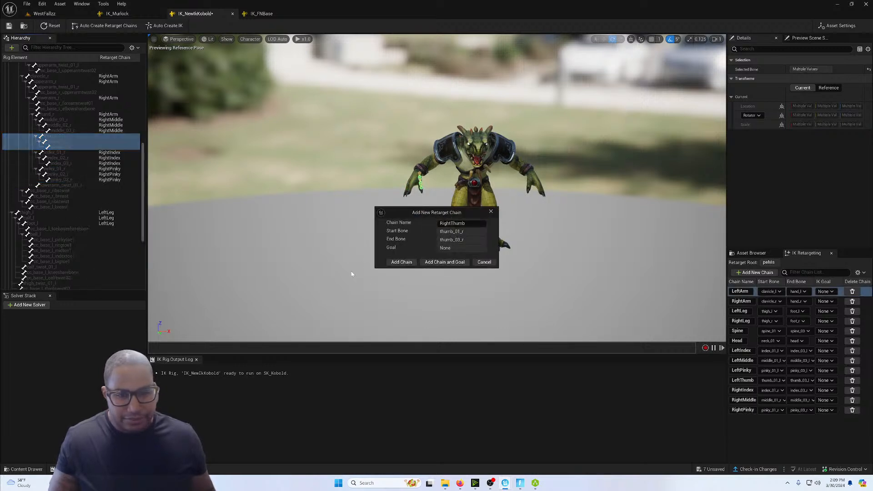
pyautogui.click(405, 263)
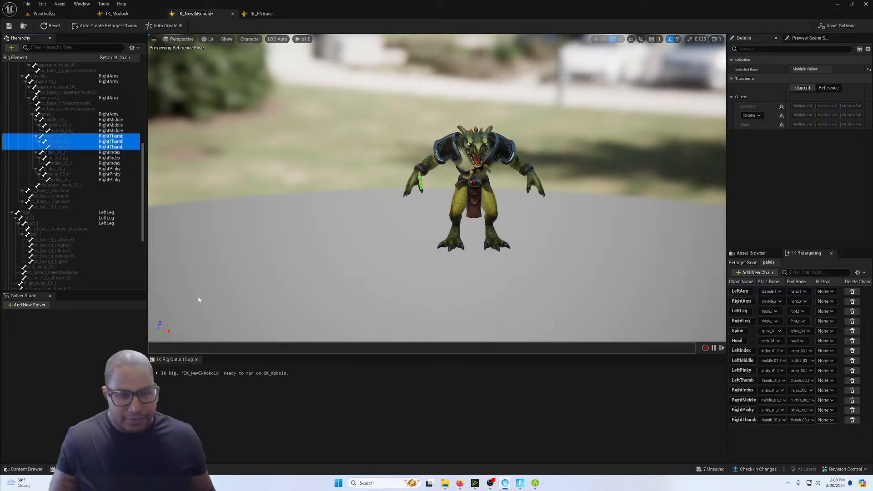
# Add a Full Body IK solver to the rig and set the pelvis bone as its root bone.
pyautogui.click(30, 306)
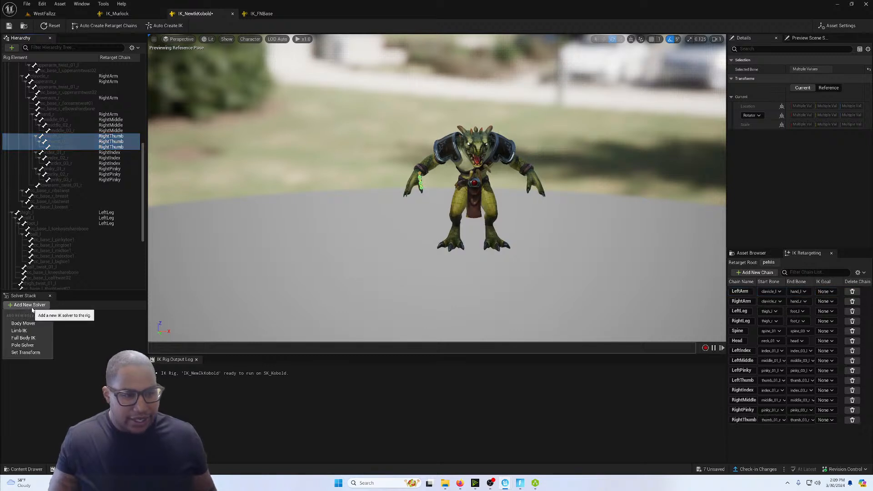
pyautogui.click(24, 338)
pyautogui.scroll(10, 79, 107)
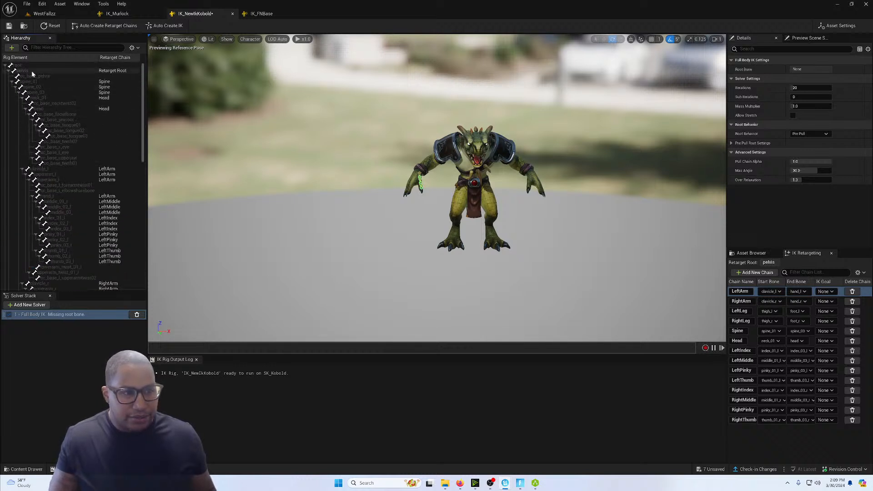
pyautogui.click(36, 71)
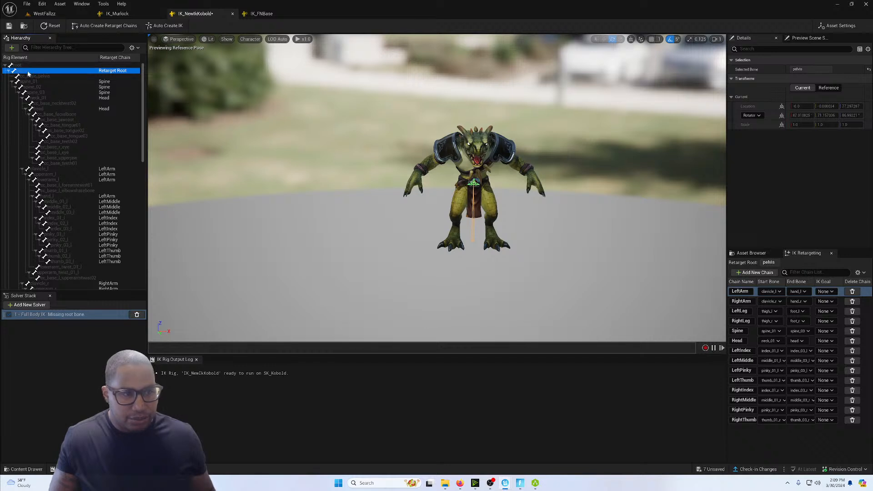
pyautogui.rightClick(28, 73)
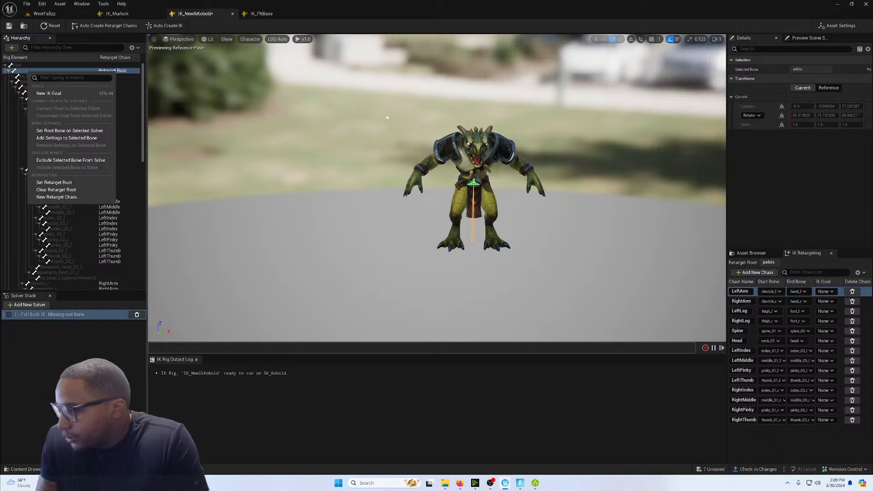
pyautogui.click(72, 131)
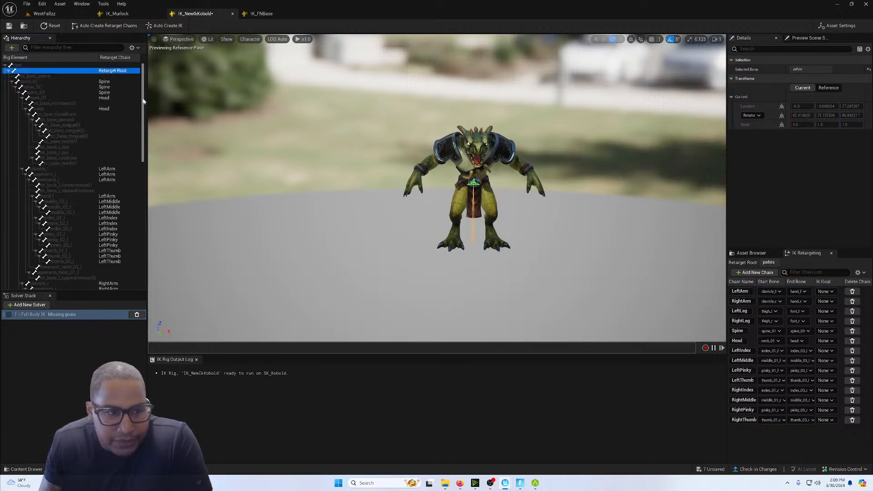
# Create an IK goal on the hand_l bone and assign it to the LeftArm retarget chain.
pyautogui.moveTo(143, 102); pyautogui.dragTo(142, 132)
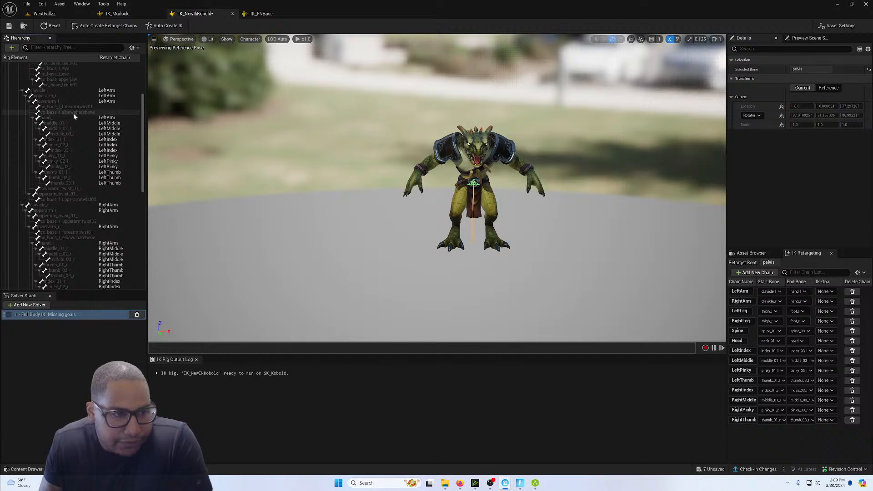
pyautogui.click(48, 117)
pyautogui.rightClick(48, 117)
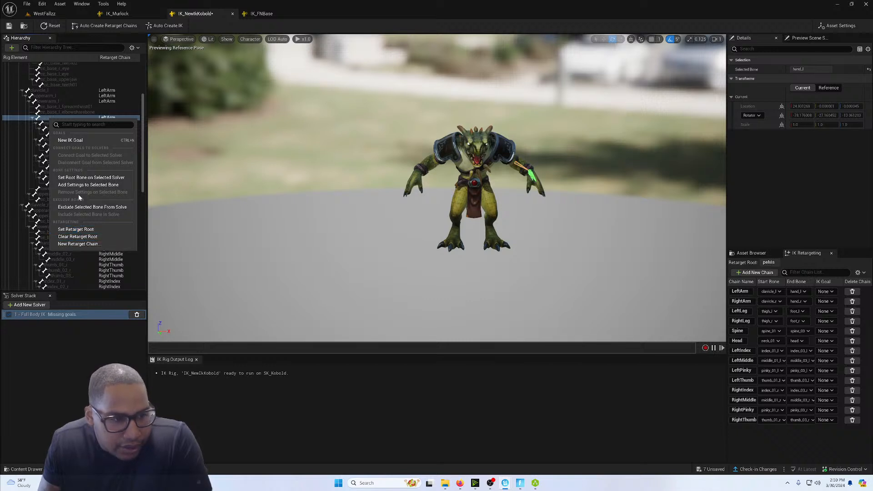
pyautogui.click(72, 141)
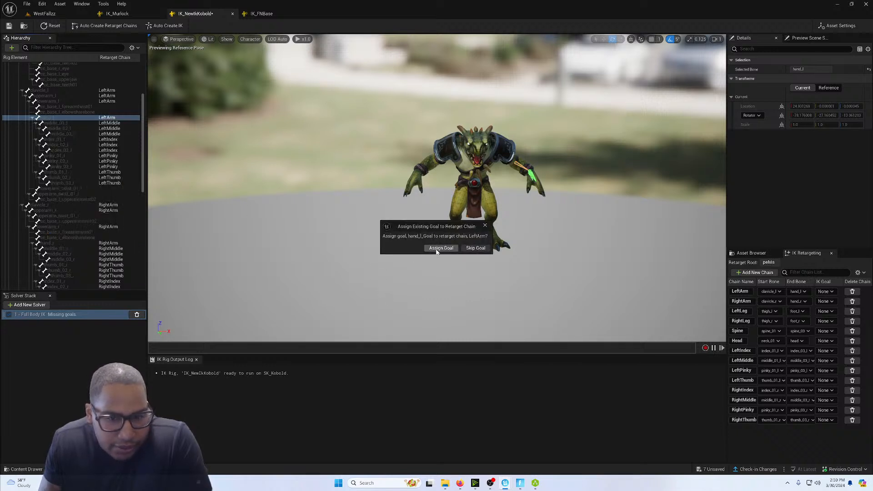
pyautogui.click(441, 248)
pyautogui.scroll(-5, 78, 176)
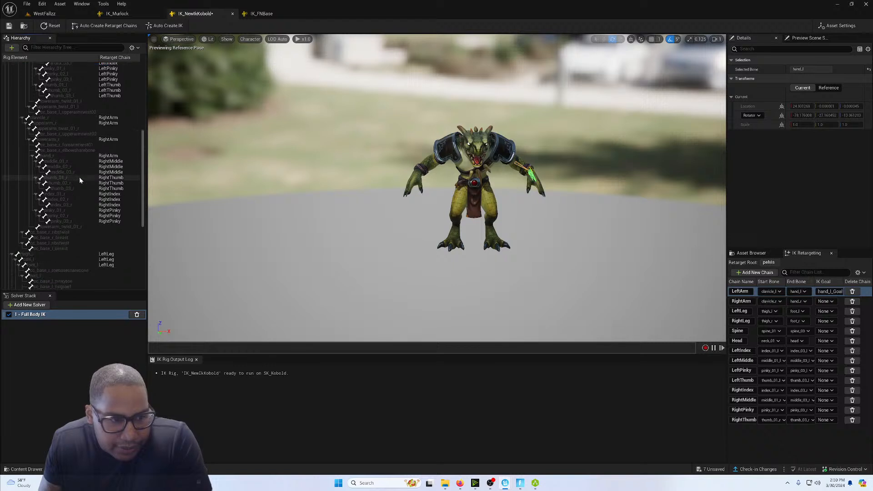
# Create an IK goal on the hand_r bone and assign it to the RightArm retarget chain.
pyautogui.rightClick(47, 157)
pyautogui.click(67, 179)
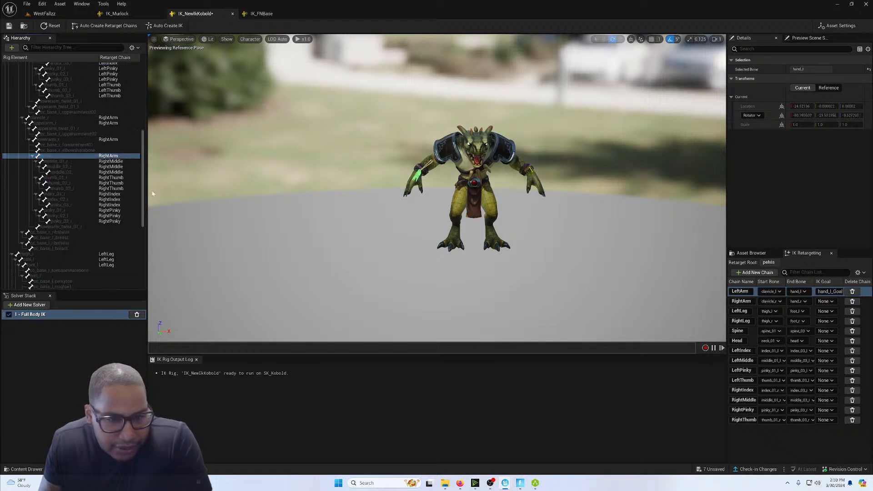
pyautogui.click(440, 248)
# Create an IK goal on the foot_l bone and assign it to the LeftLeg retarget chain.
pyautogui.scroll(-5, 52, 241)
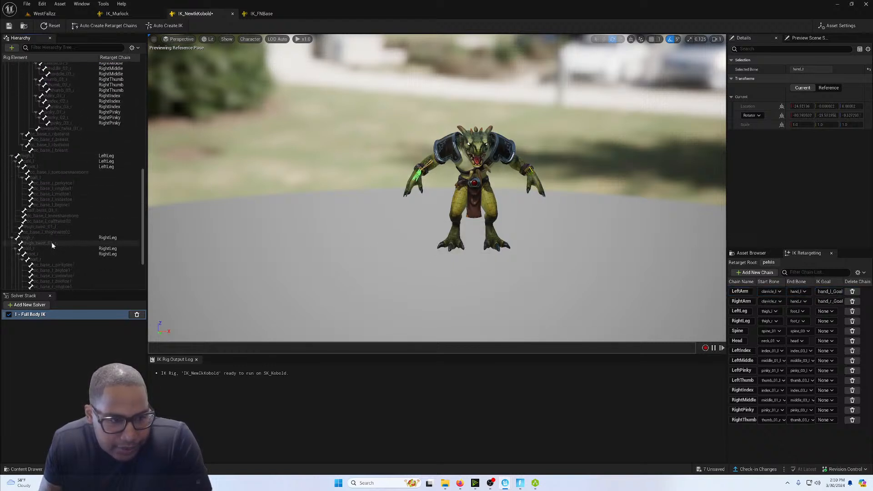
pyautogui.click(31, 167)
pyautogui.rightClick(35, 167)
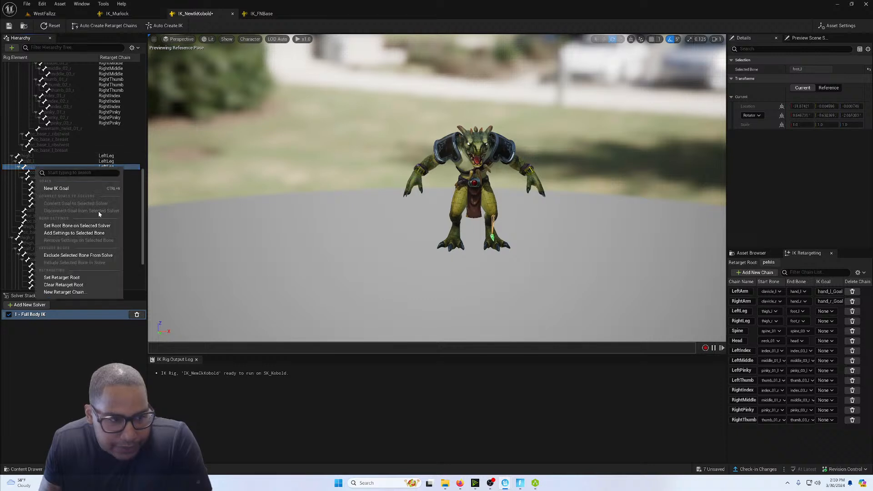
pyautogui.click(60, 189)
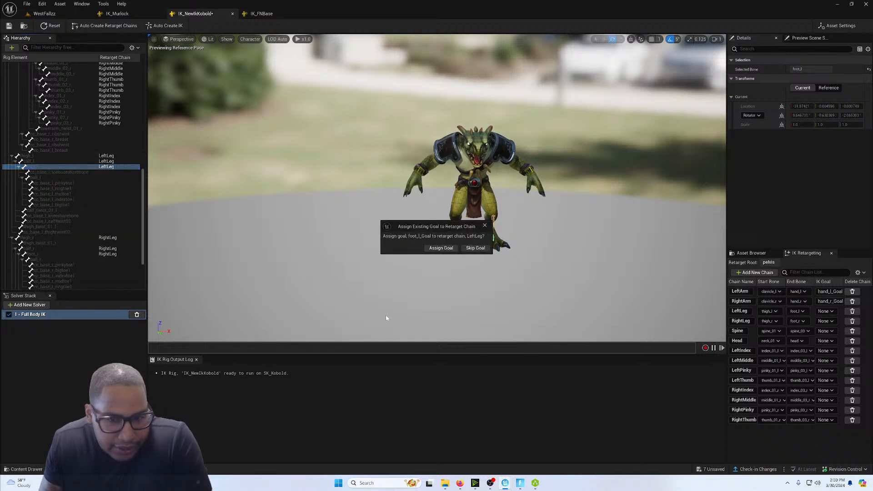
pyautogui.click(440, 248)
# Create an IK goal on the foot_r bone, assign it to the RightLeg retarget chain, and save the rig.
pyautogui.scroll(-4, 73, 225)
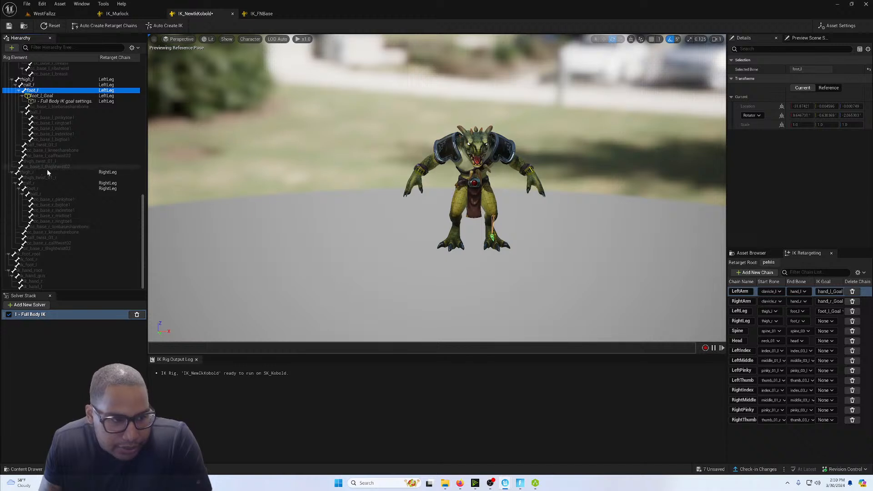
pyautogui.click(36, 189)
pyautogui.rightClick(36, 190)
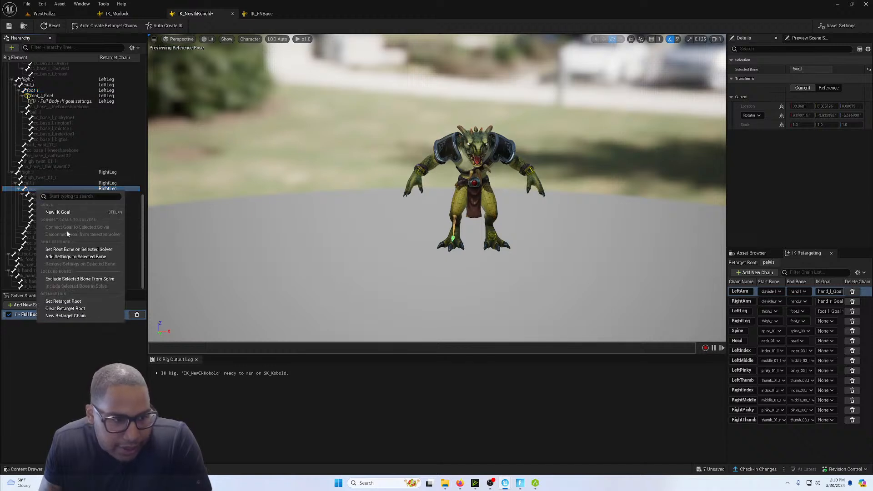
pyautogui.click(60, 211)
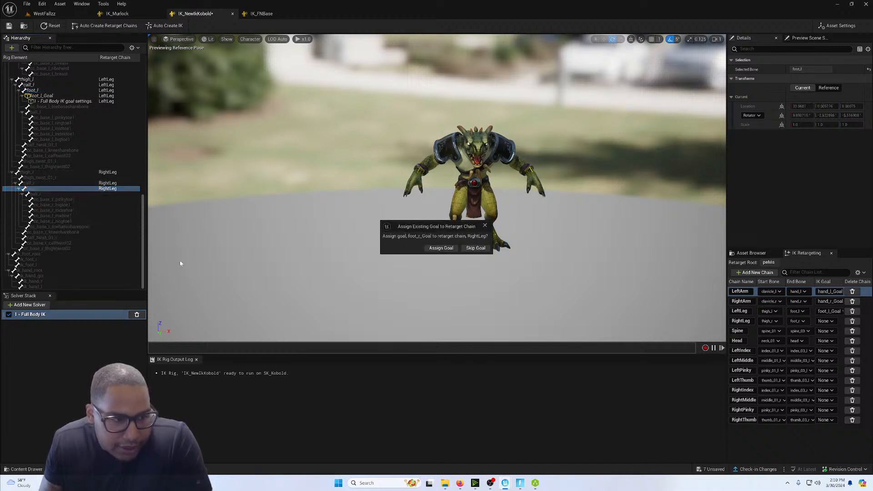
pyautogui.click(441, 249)
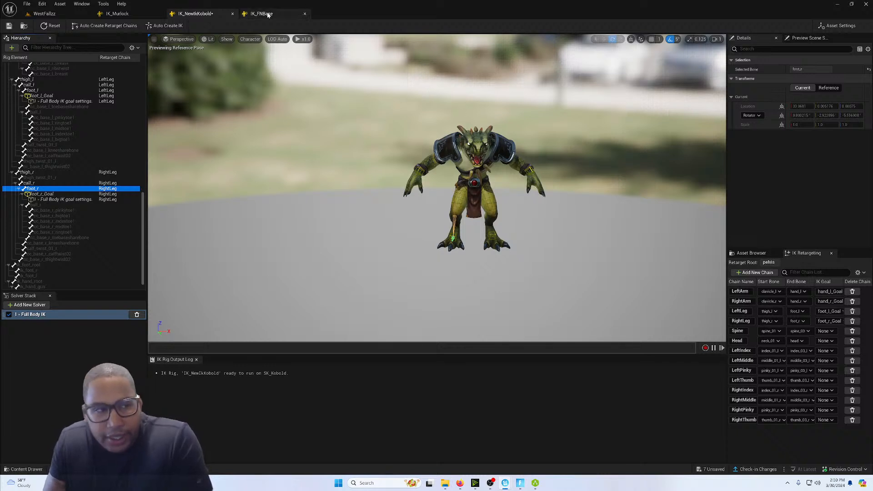
pyautogui.click(8, 28)
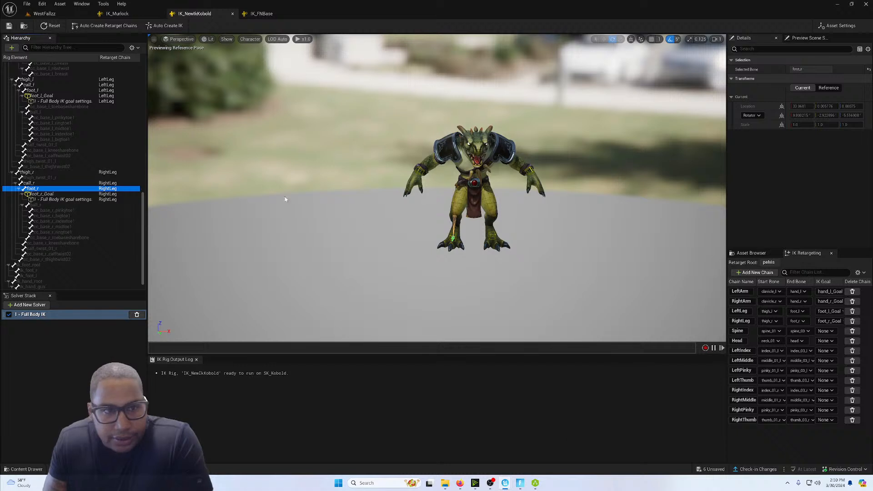
# Open the Retarget_Kolbold retargeter from the Kobold_npc folder and set its target IK rig to IK_NewIkKobold.
pyautogui.hotkey('ctrl', 'space')
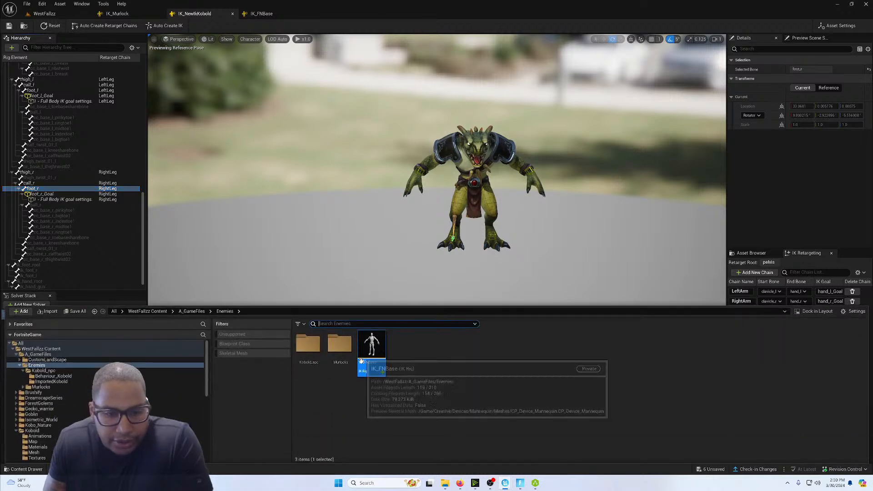
pyautogui.doubleClick(316, 351)
pyautogui.click(438, 364)
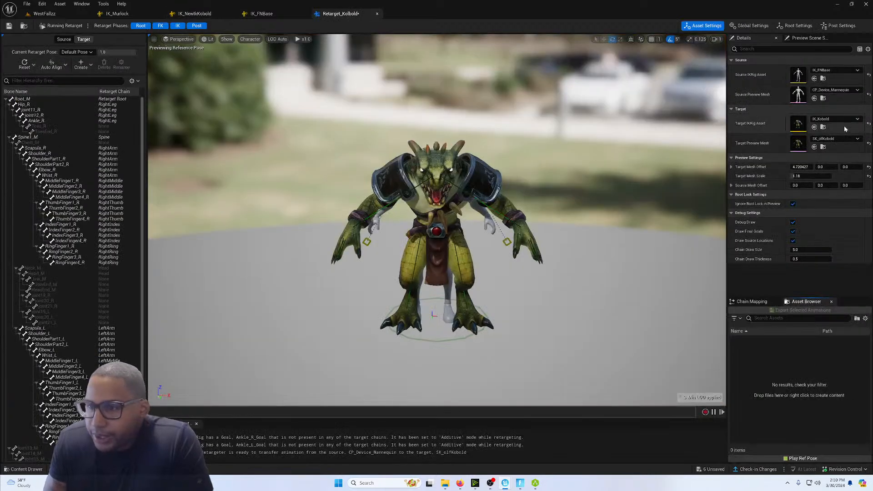
pyautogui.click(836, 120)
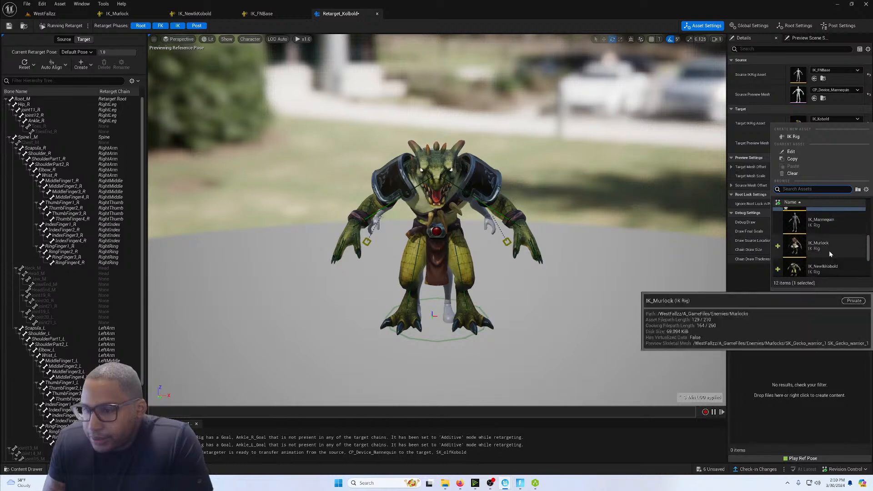
pyautogui.scroll(-2, 832, 253)
pyautogui.click(831, 244)
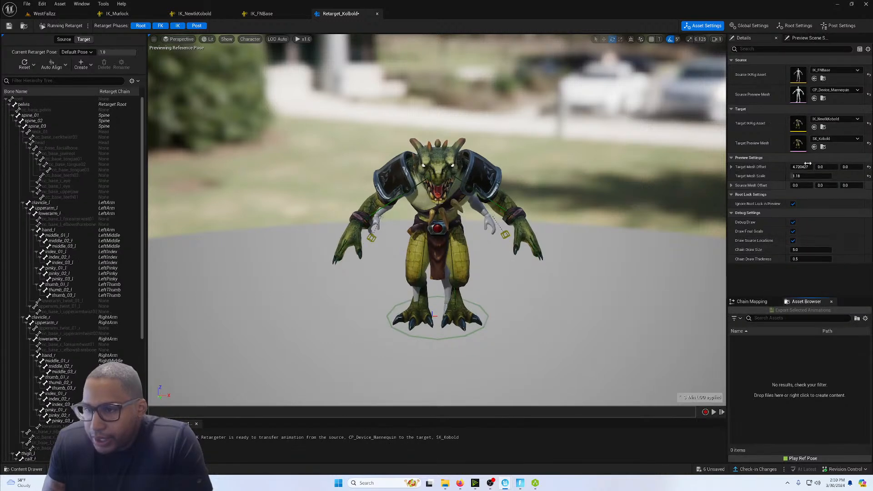
# Map the target Head chain to the source Neck chain in the retargeter's chain mapping.
pyautogui.click(752, 301)
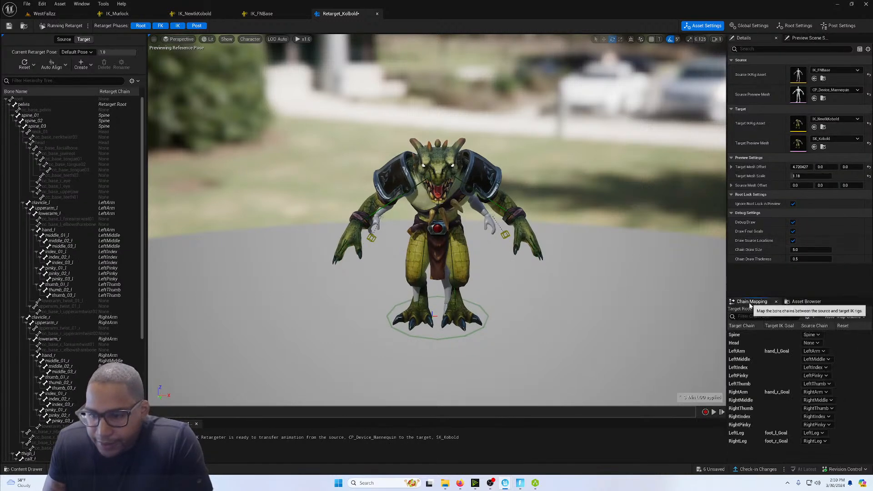
pyautogui.moveTo(726, 278); pyautogui.dragTo(590, 277)
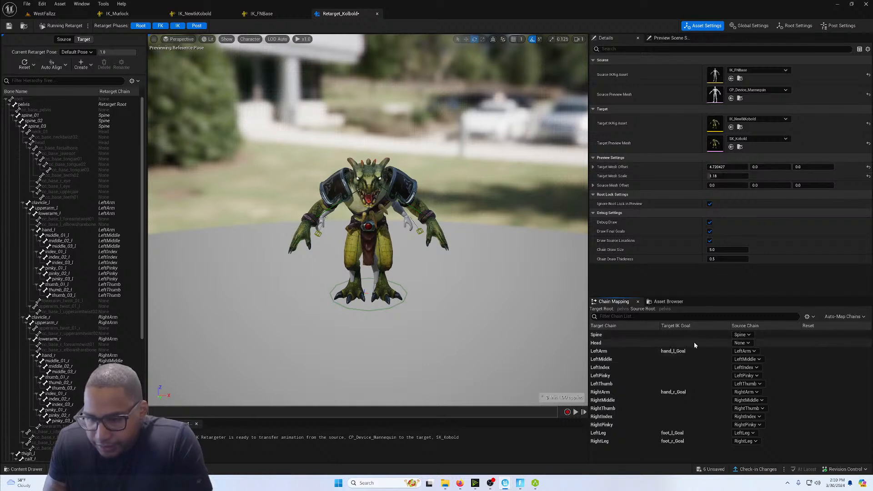
pyautogui.click(742, 343)
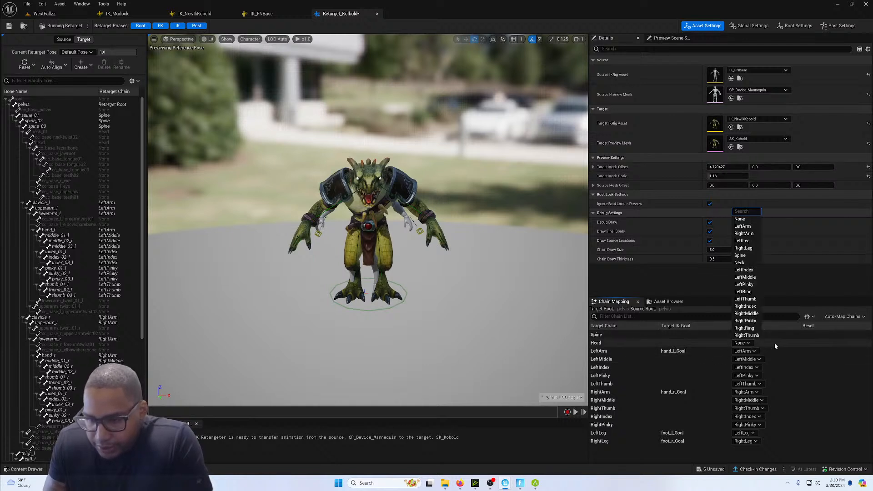
pyautogui.click(742, 262)
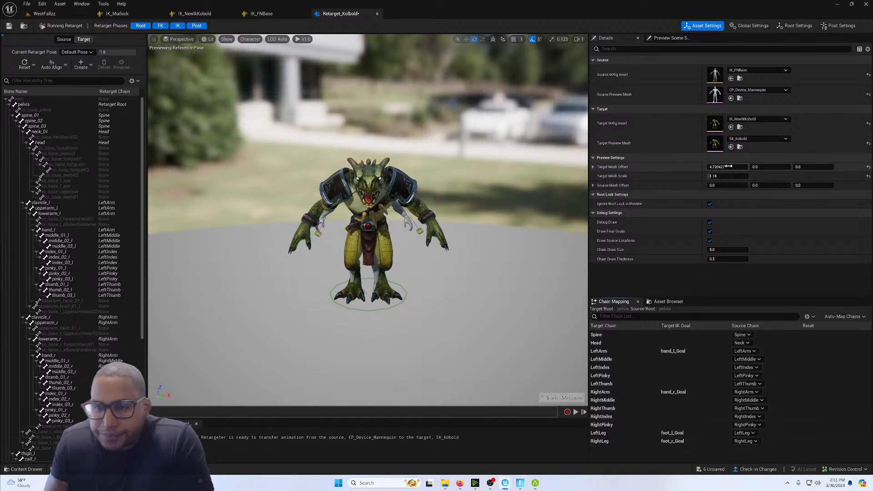
# Shift the Kobold beside the mannequin for comparison and bring it back to a target mesh X offset of about 6.68.
pyautogui.moveTo(727, 167); pyautogui.dragTo(753, 167)
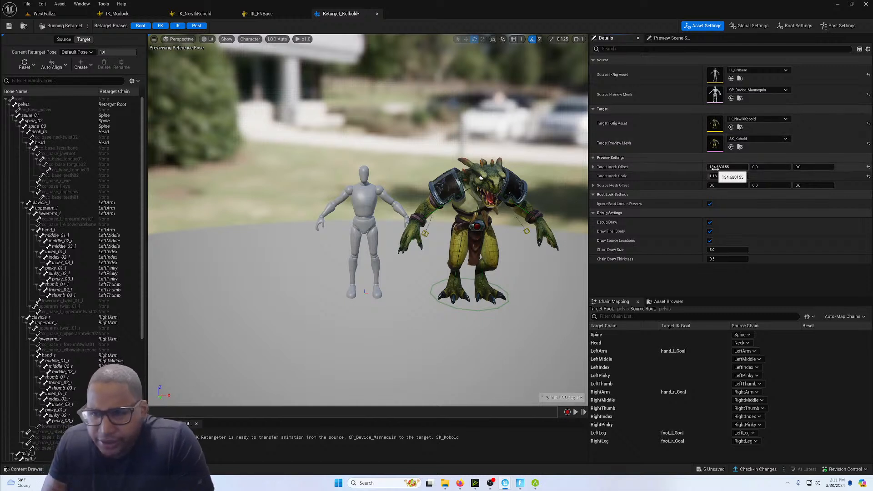
pyautogui.moveTo(714, 168)
pyautogui.mouseDown()
pyautogui.moveTo(685, 168)
pyautogui.moveTo(746, 176)
pyautogui.moveTo(725, 176)
pyautogui.moveTo(737, 167)
pyautogui.moveTo(712, 166)
pyautogui.mouseUp()
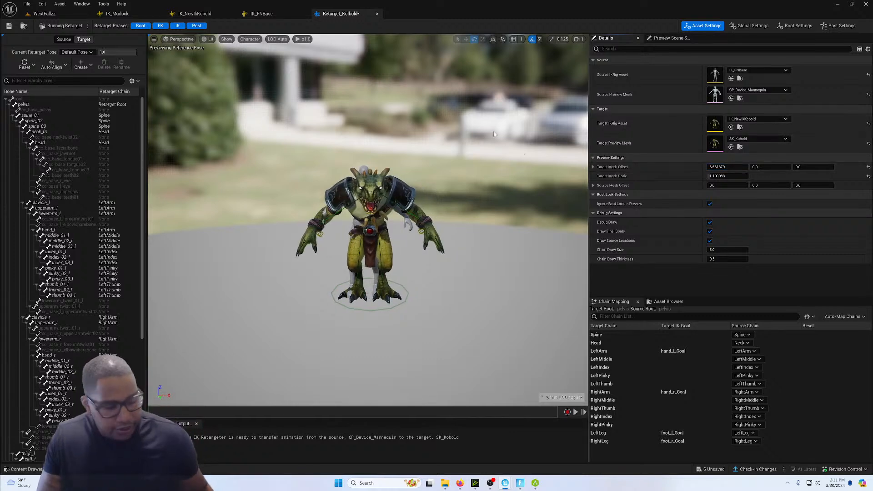
# Compare the Kobold with the mannequin from the side and adjust the target mesh scale to about 1.127.
pyautogui.keyDown('alt'); pyautogui.moveTo(385, 146); pyautogui.dragTo(486, 178); pyautogui.keyUp('alt')
pyautogui.scroll(6, 396, 154)
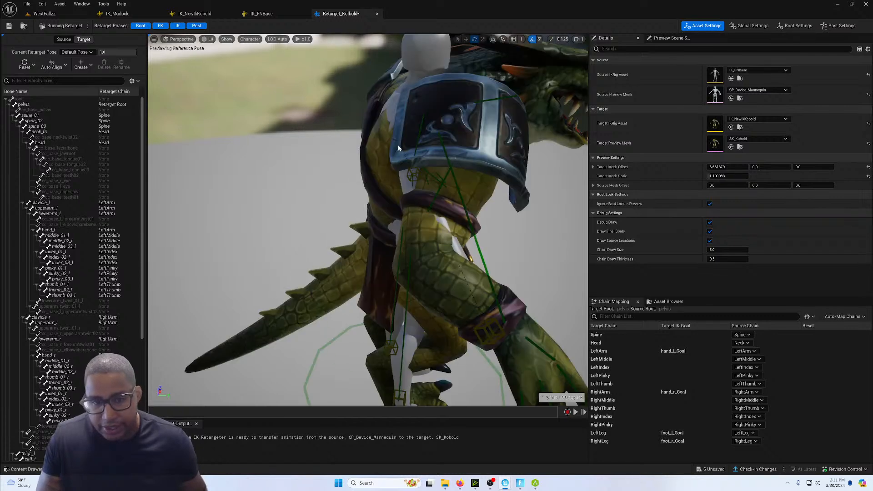
pyautogui.moveTo(399, 148)
pyautogui.mouseDown(button='middle')
pyautogui.moveTo(459, 114)
pyautogui.moveTo(410, 154)
pyautogui.mouseUp(button='middle')
pyautogui.scroll(-6, 410, 153)
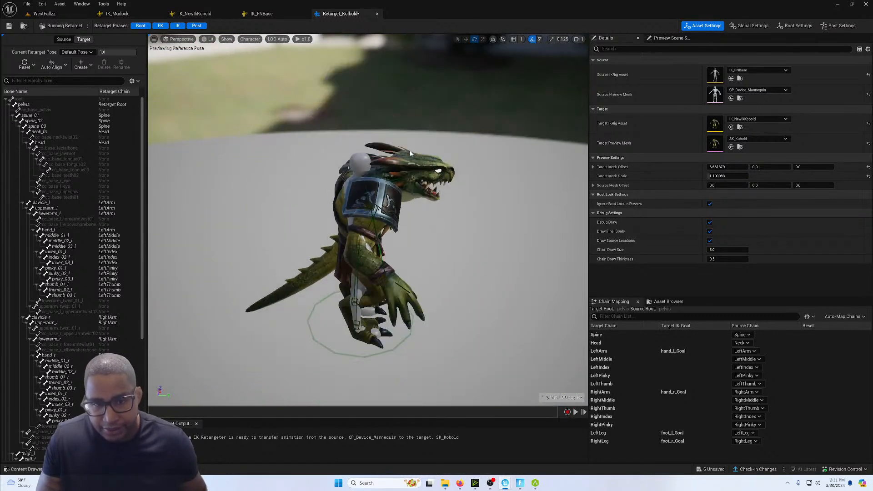
pyautogui.scroll(2, 411, 154)
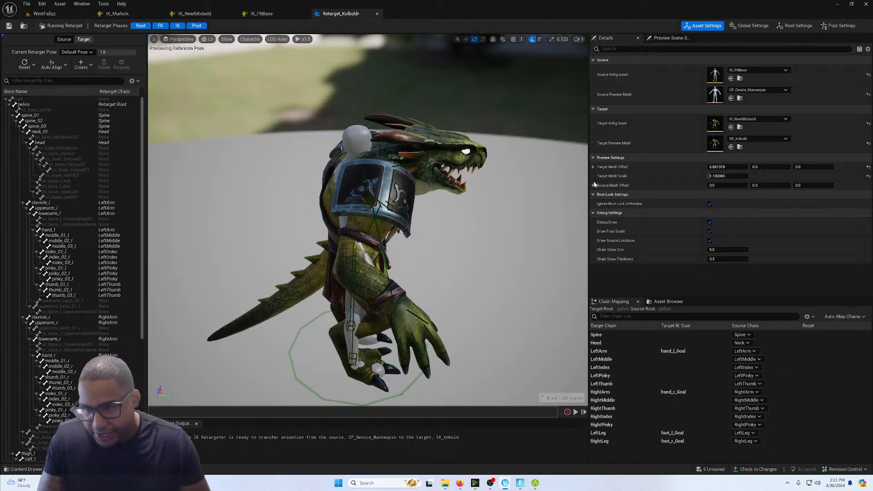
pyautogui.moveTo(713, 177)
pyautogui.mouseDown()
pyautogui.moveTo(728, 177)
pyautogui.moveTo(711, 177)
pyautogui.mouseUp()
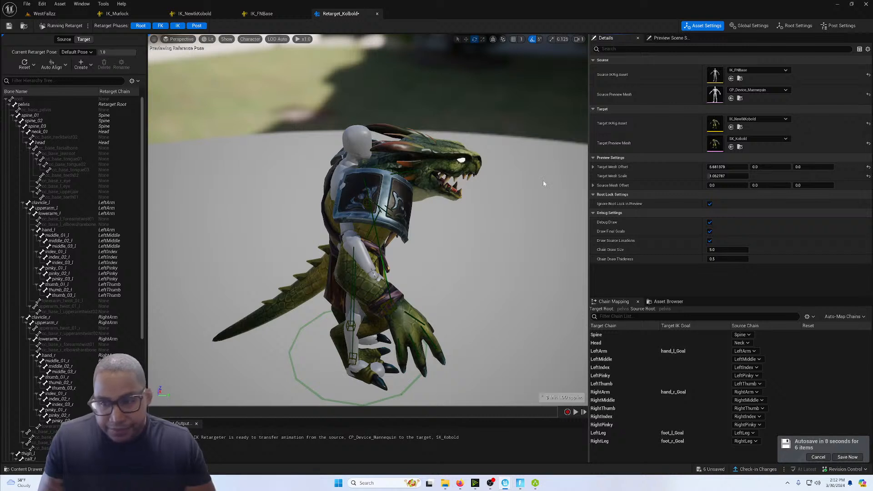
pyautogui.moveTo(725, 176); pyautogui.dragTo(751, 176)
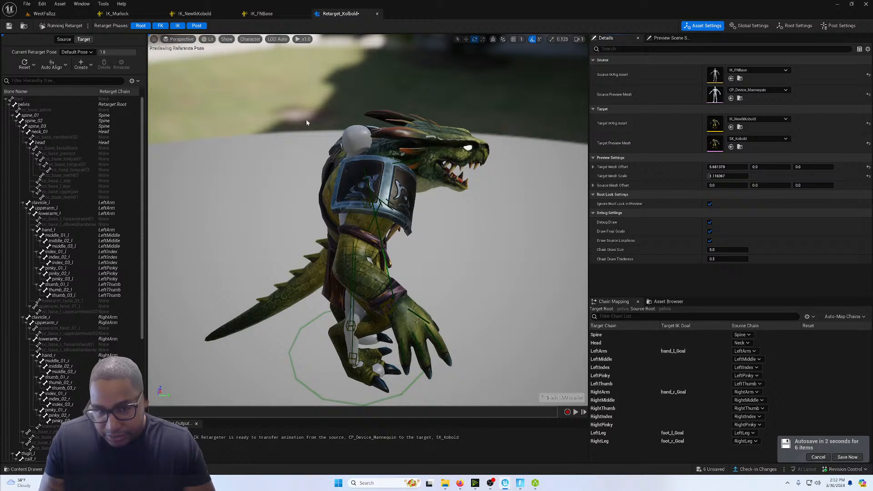
pyautogui.moveTo(716, 176)
pyautogui.mouseDown()
pyautogui.moveTo(727, 176)
pyautogui.moveTo(719, 177)
pyautogui.mouseUp()
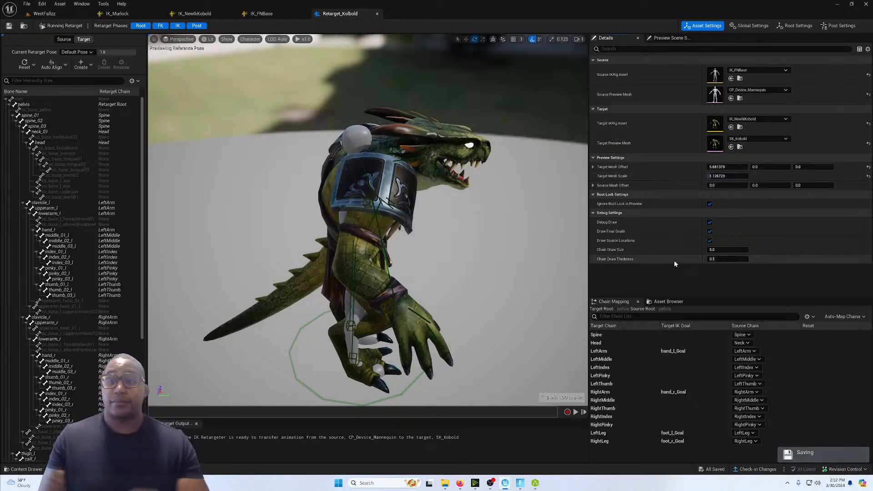
# Copy the retargeter's target mesh scale value for use on the NPC.
pyautogui.click(722, 176)
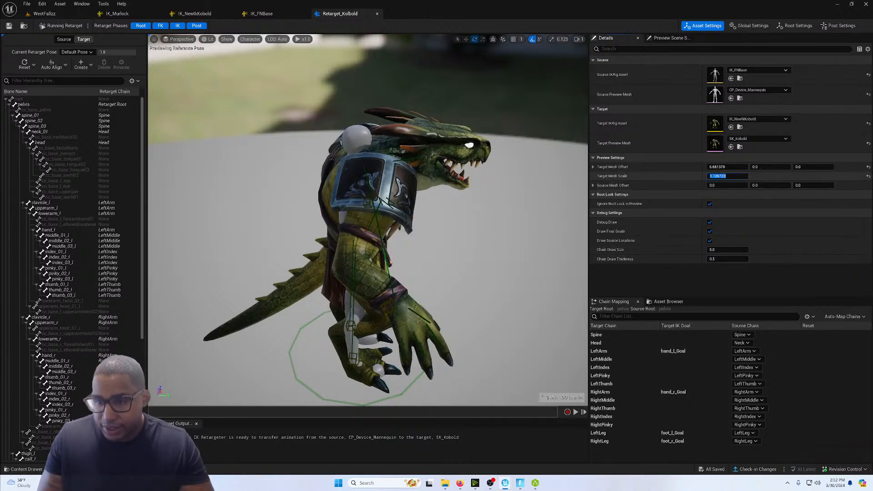
pyautogui.doubleClick(729, 176)
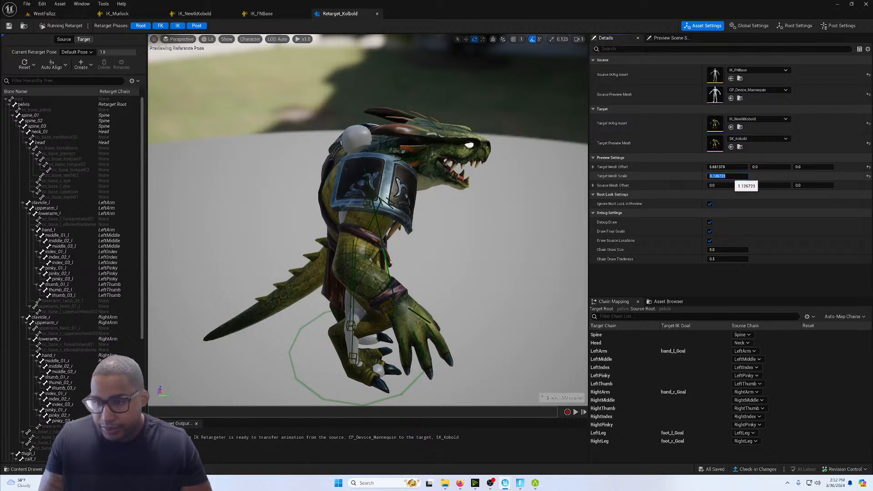
pyautogui.click(731, 176)
pyautogui.moveTo(729, 176); pyautogui.dragTo(679, 177)
pyautogui.hotkey('ctrl', 'c')
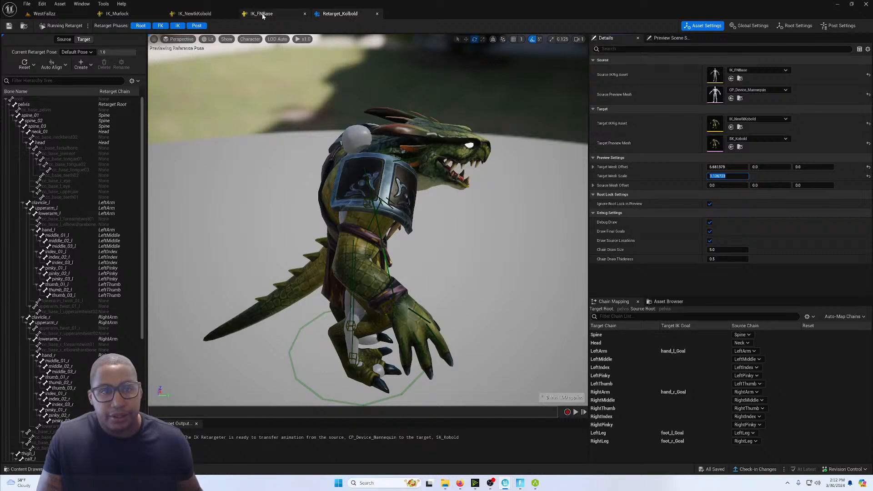
# Open the NPC_KoboldBase blueprint from the Kobold_npc folder and select its Kobold mesh component.
pyautogui.click(26, 470)
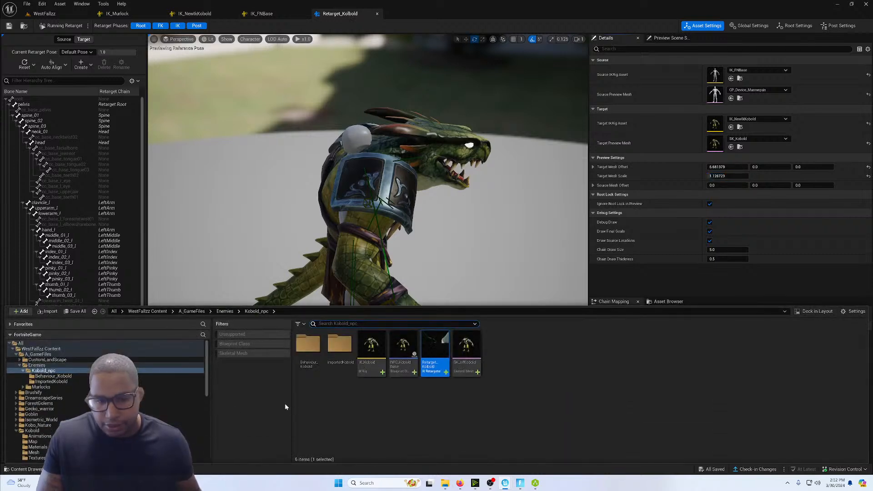
pyautogui.doubleClick(403, 348)
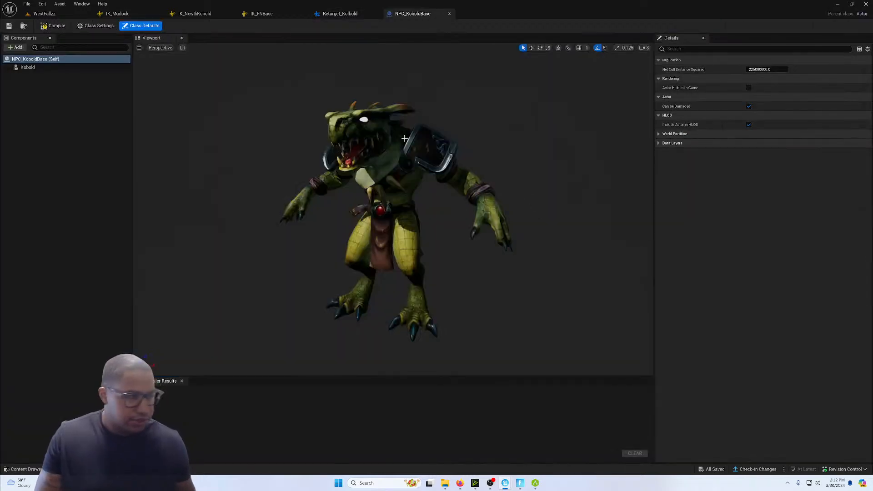
pyautogui.click(27, 67)
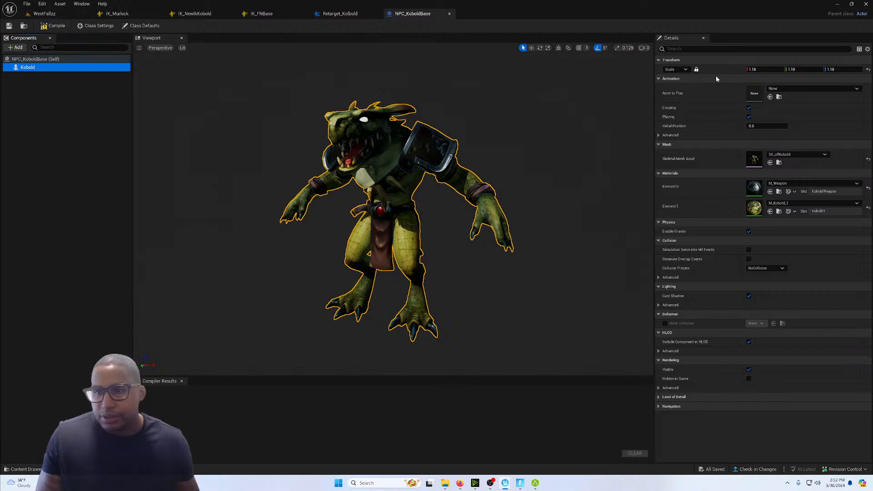
# Paste the copied scale 1.126723 uniformly onto the Kobold component, and compile and save the blueprint.
pyautogui.click(764, 70)
pyautogui.hotkey('ctrl', 'v')
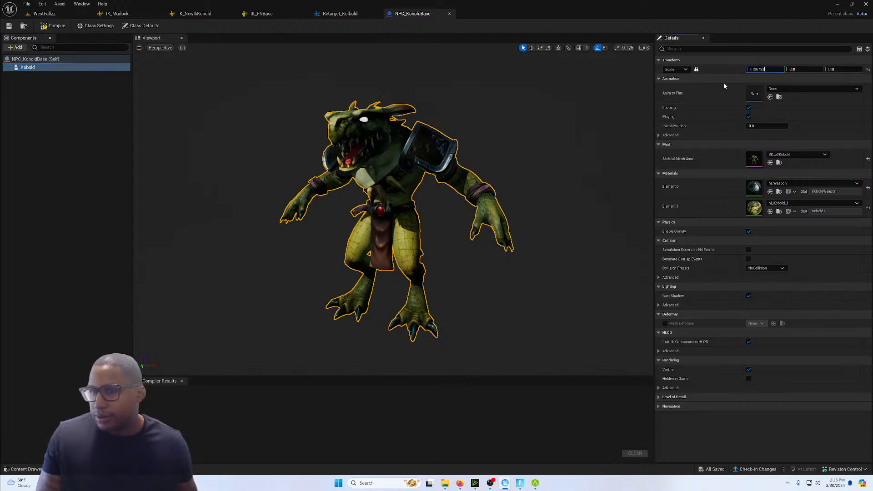
pyautogui.click(725, 70)
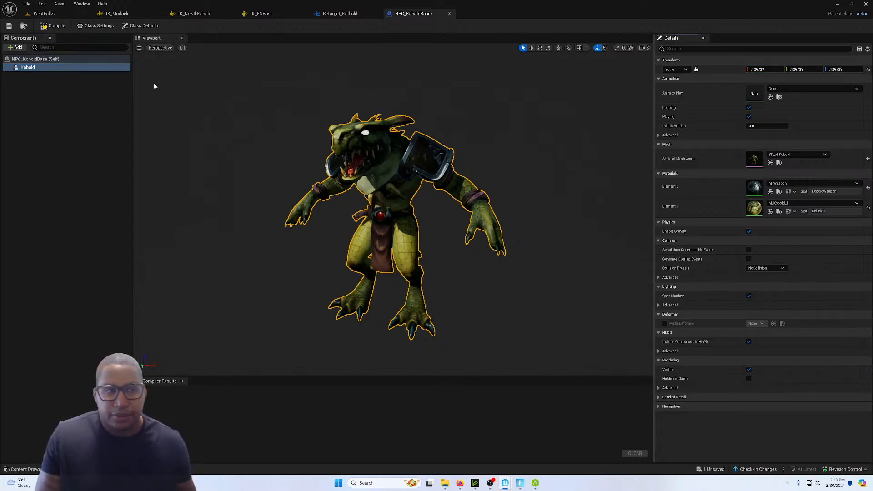
pyautogui.click(50, 26)
pyautogui.click(9, 26)
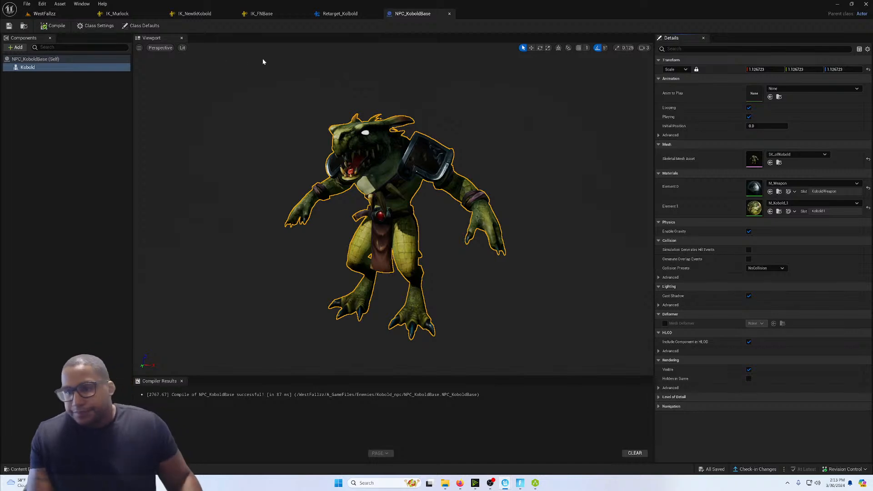
pyautogui.click(787, 154)
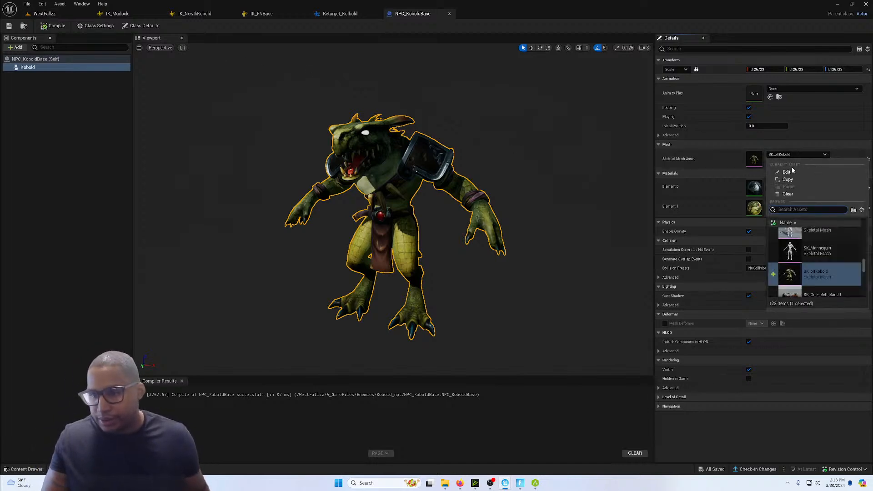
pyautogui.scroll(10, 816, 269)
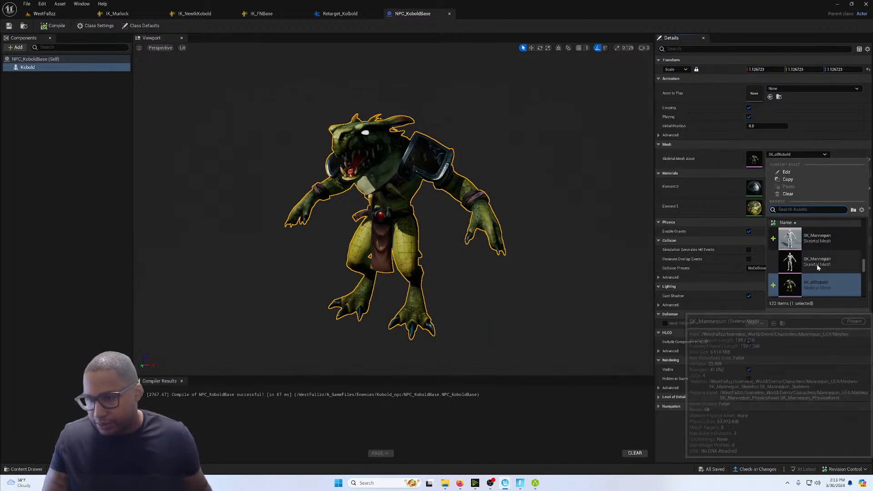
pyautogui.scroll(-3, 819, 271)
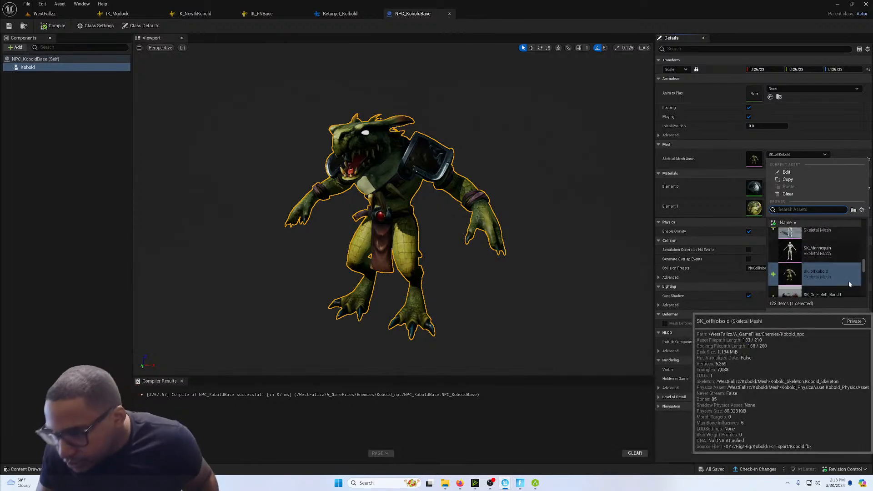
# Assign the SK_Kobold mesh from the ImportedKobold folder to the blueprint's Kobold component, and compile and save the blueprint.
pyautogui.click(26, 469)
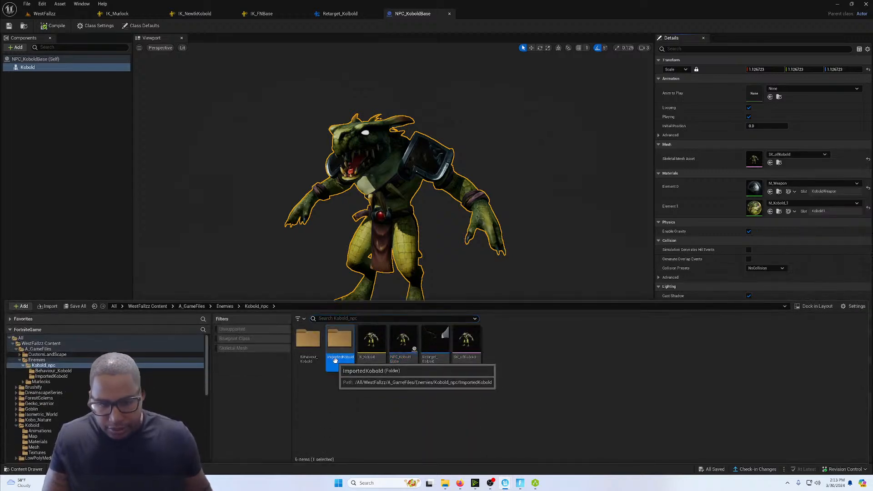
pyautogui.doubleClick(339, 352)
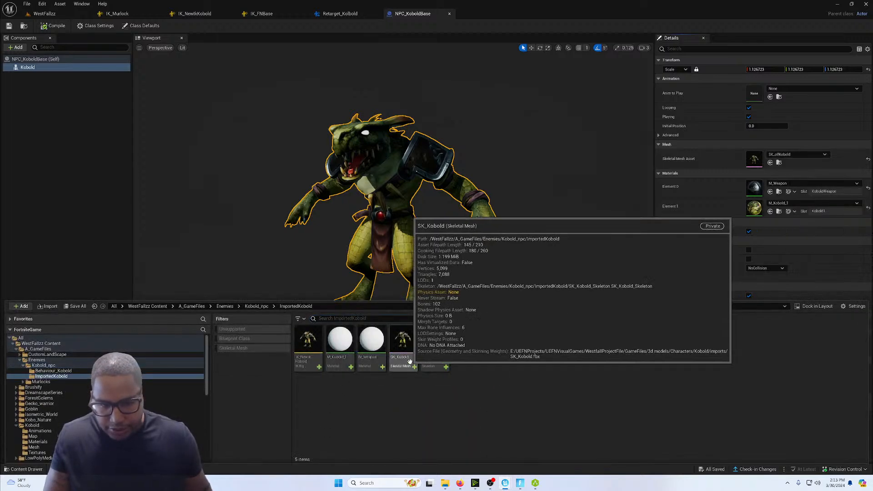
pyautogui.click(403, 342)
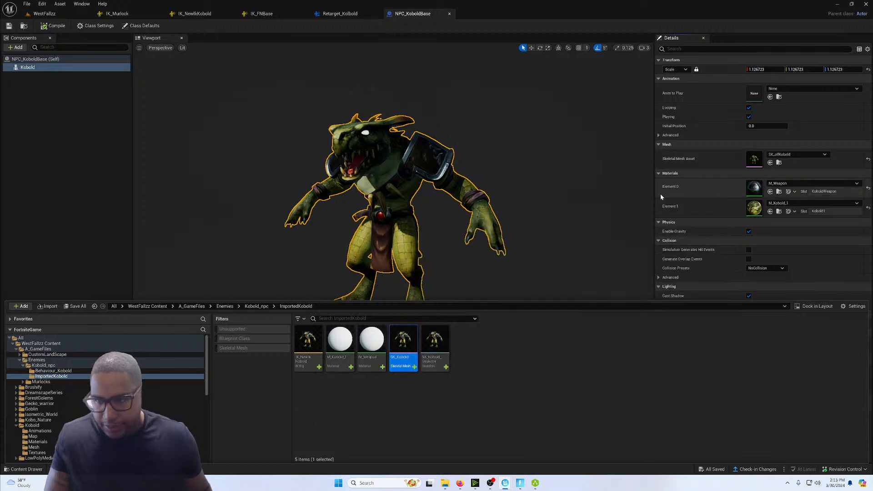
pyautogui.click(770, 162)
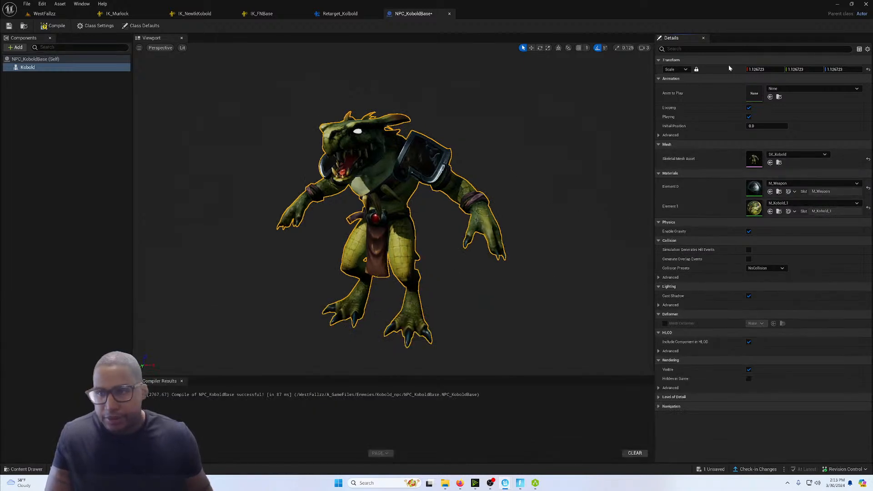
pyautogui.click(53, 25)
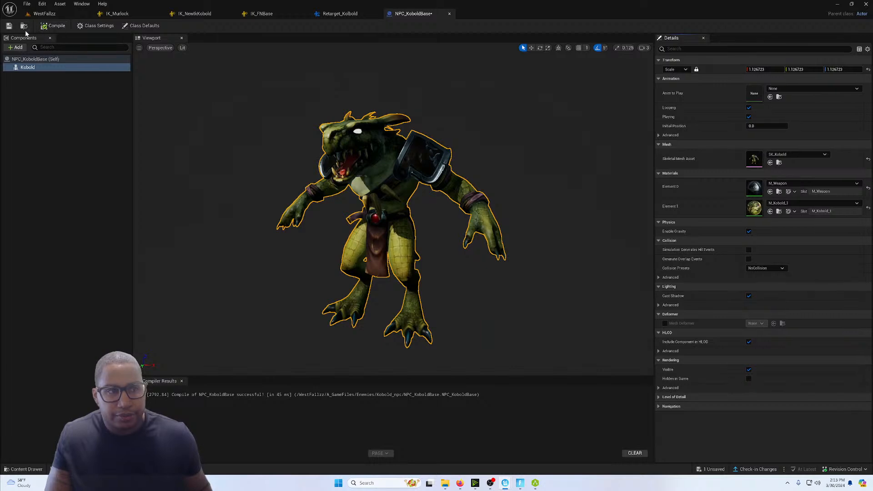
pyautogui.click(8, 25)
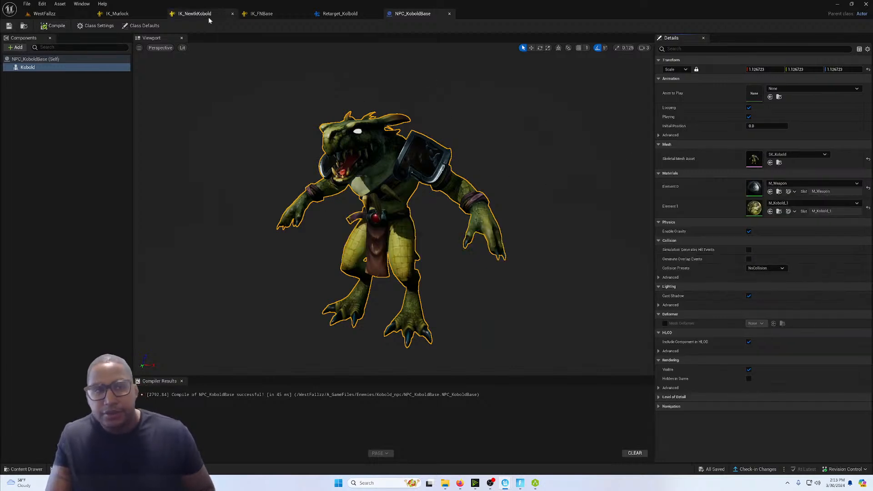
# Return to the WestFallzz level, switch to the Fortnite client and dismiss its error message.
pyautogui.click(64, 15)
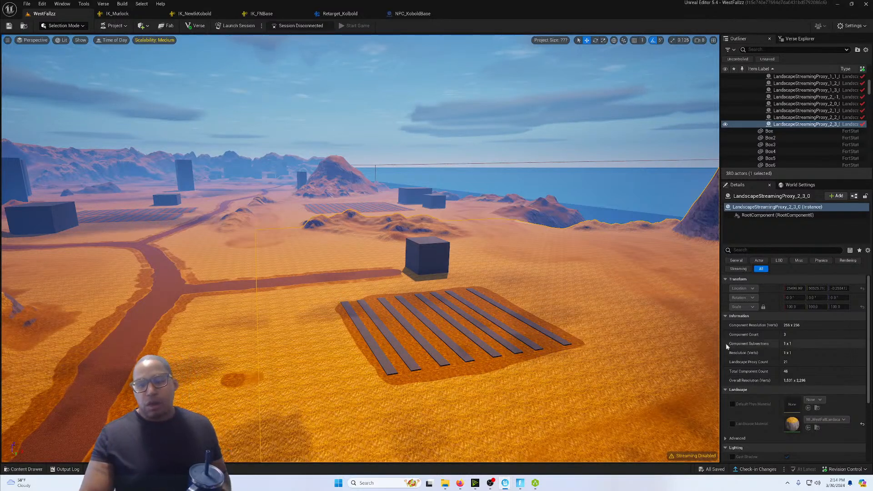
pyautogui.click(521, 483)
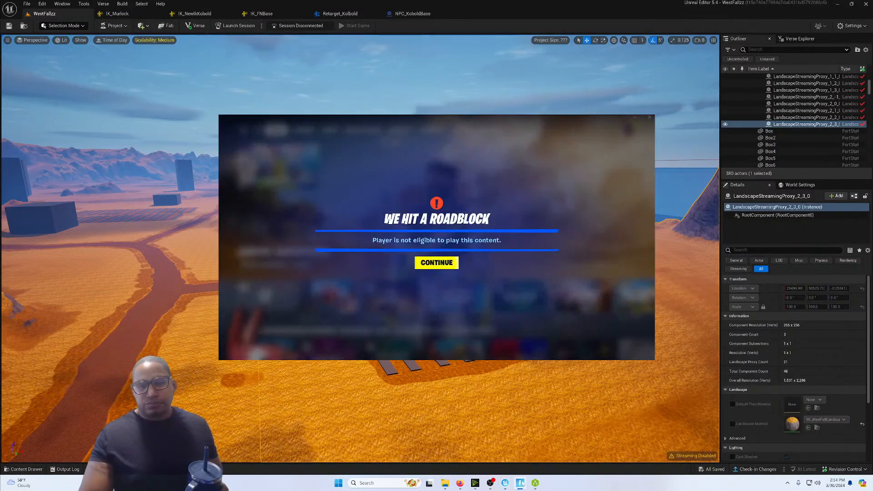
pyautogui.click(444, 268)
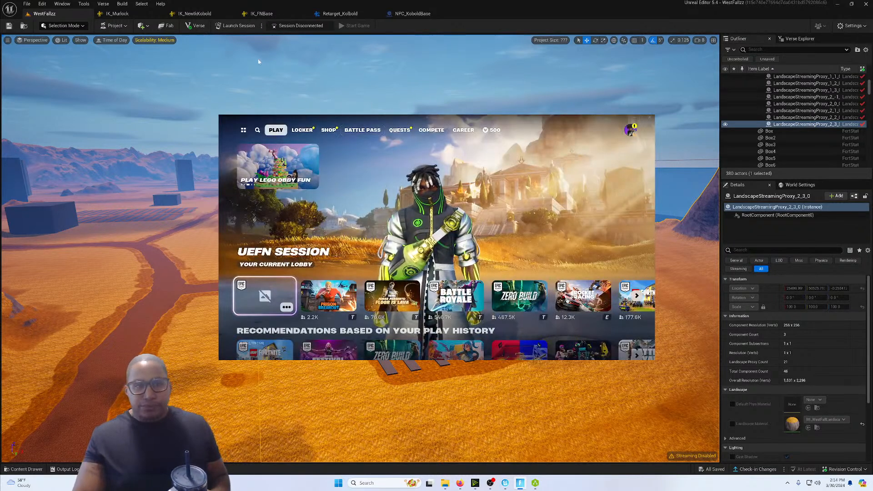
# Launch a play session of the WestFallzz level and return to the editor while it loads.
pyautogui.click(244, 28)
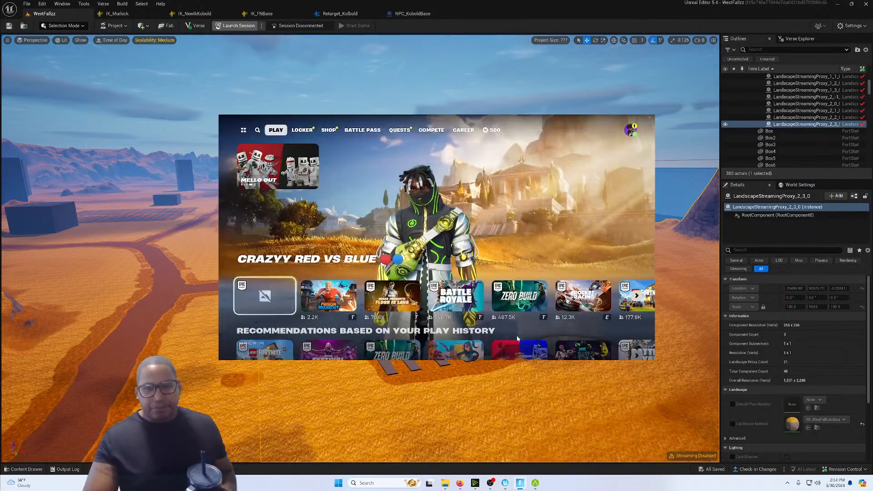
pyautogui.click(630, 132)
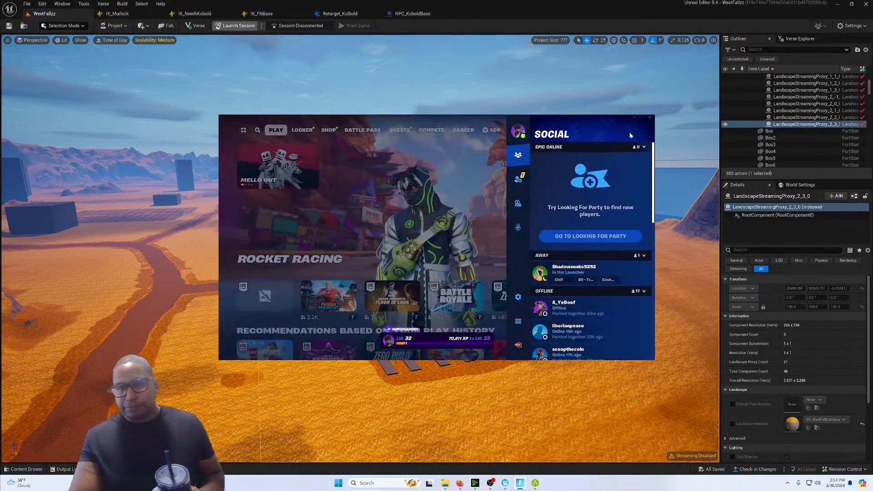
pyautogui.click(464, 159)
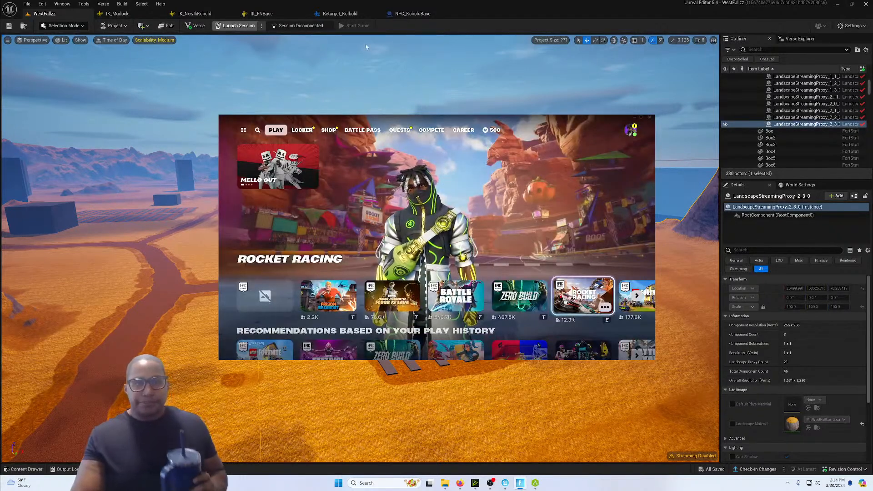
pyautogui.click(238, 26)
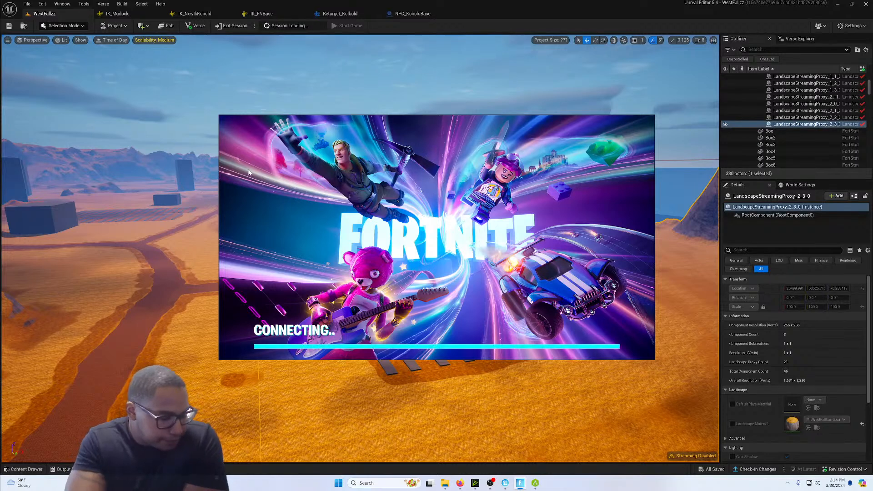
pyautogui.press('super')
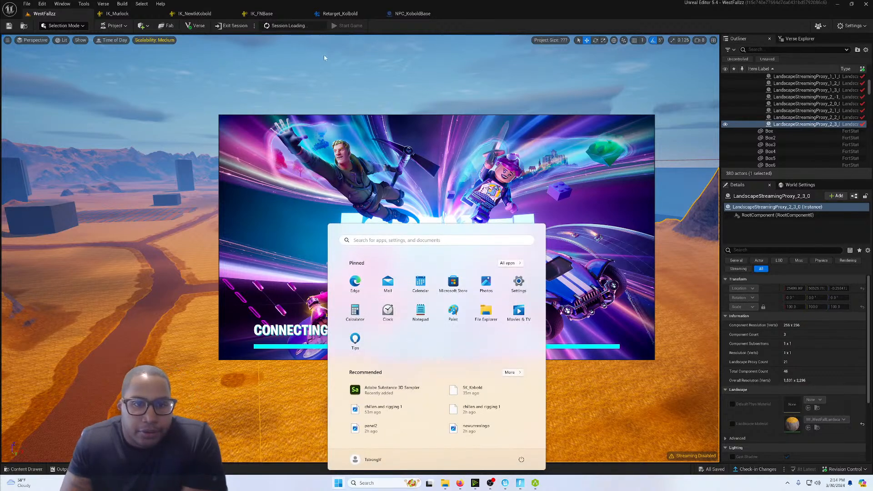
pyautogui.click(464, 2)
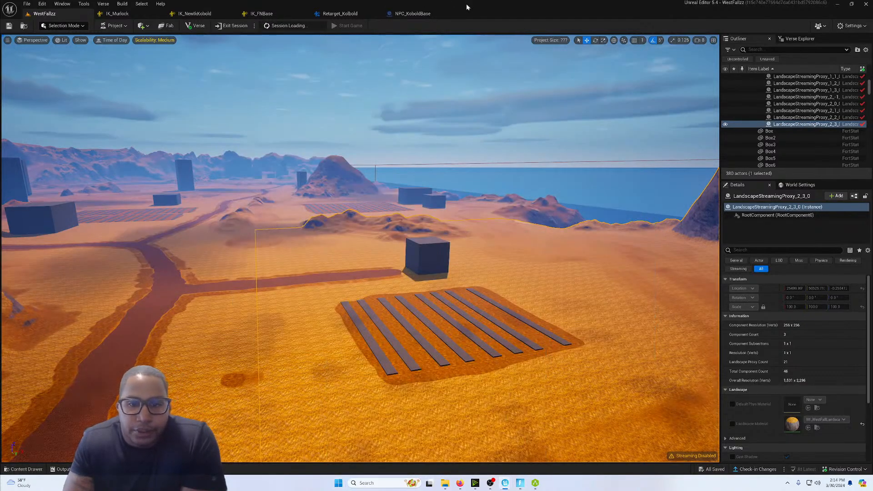
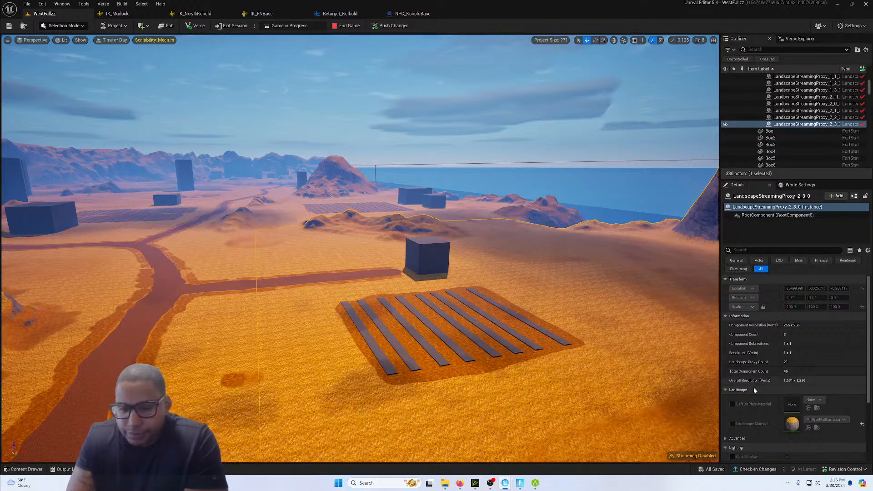
# Switch to the running Fortnite game and enlarge its window to fill the screen.
pyautogui.click(521, 484)
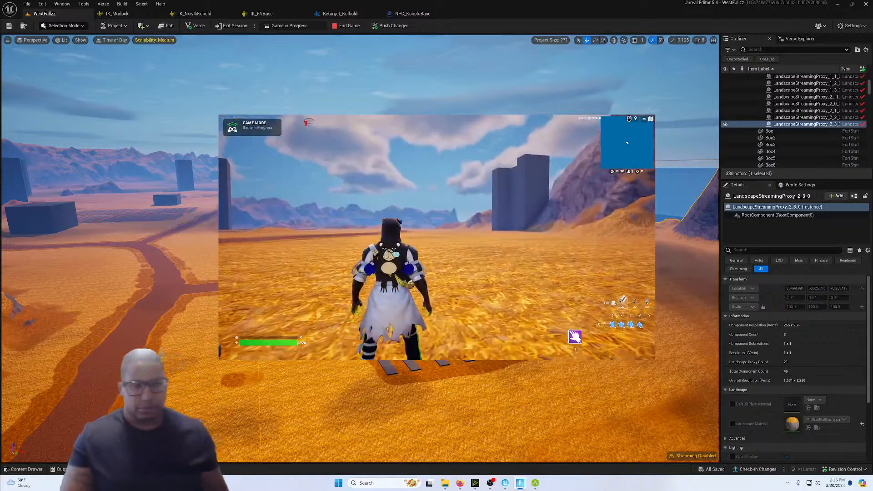
pyautogui.press('super')
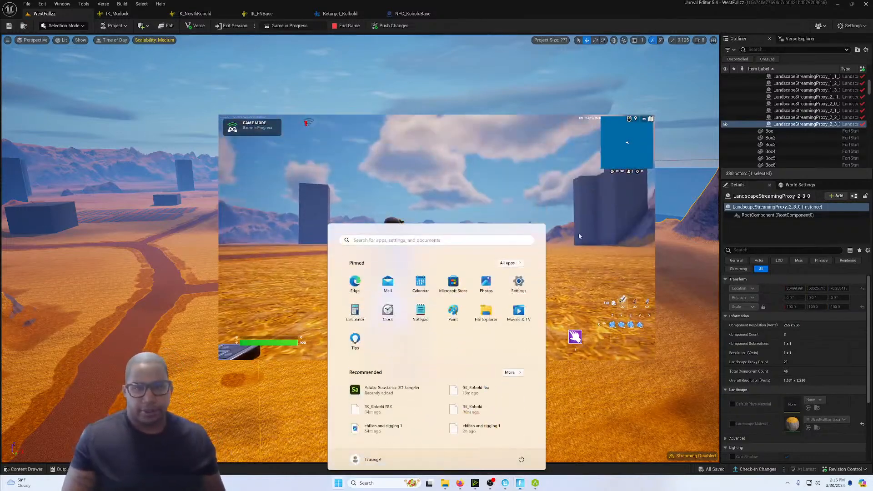
pyautogui.click(510, 122)
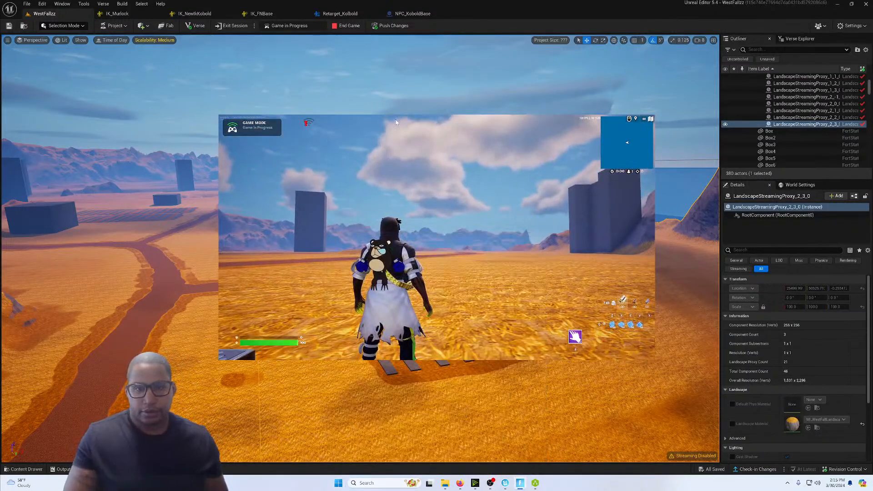
pyautogui.moveTo(401, 119); pyautogui.dragTo(370, 1)
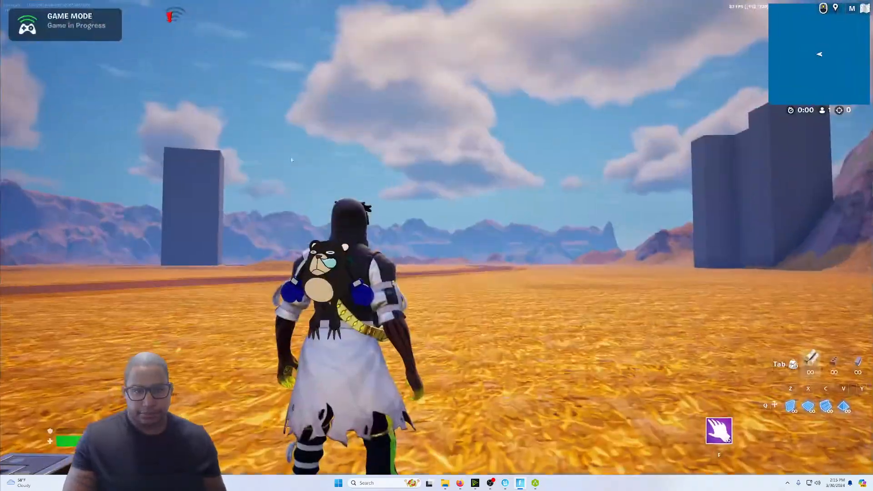
# Get into the car, drive it across the field towards the Kobolds near the tall blocks, and get out.
pyautogui.press('w')
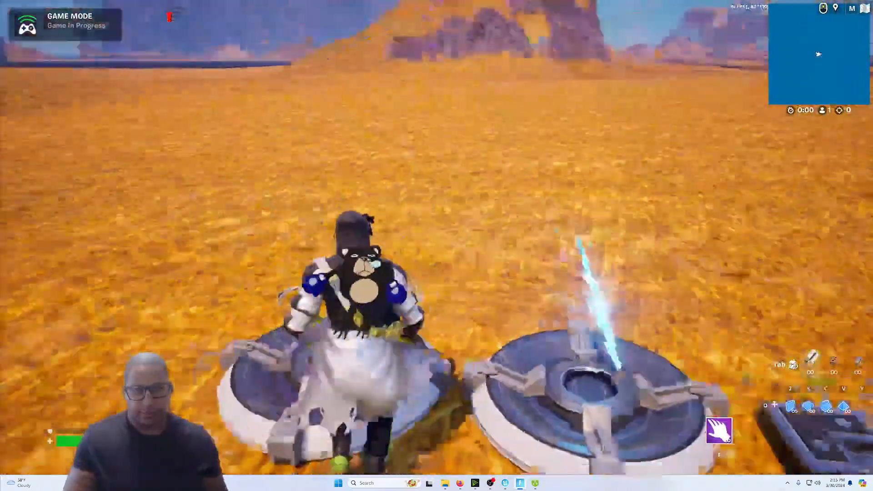
pyautogui.press('e')
pyautogui.press('w')
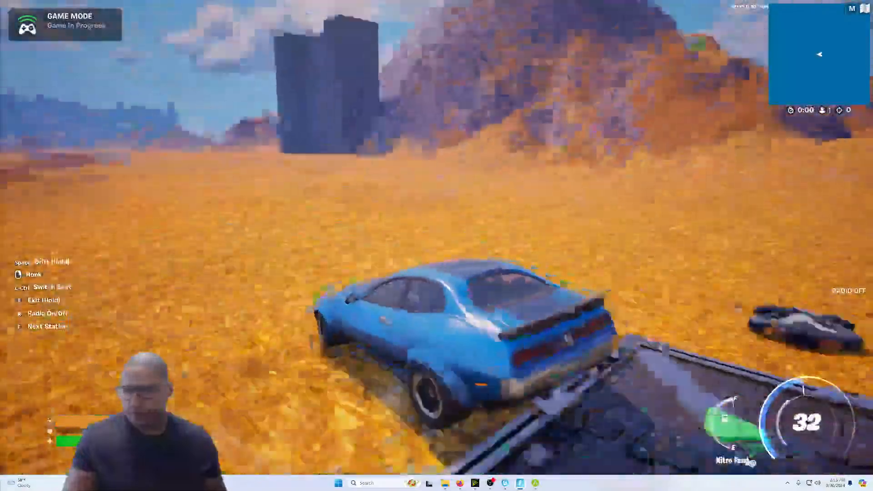
pyautogui.press('d')
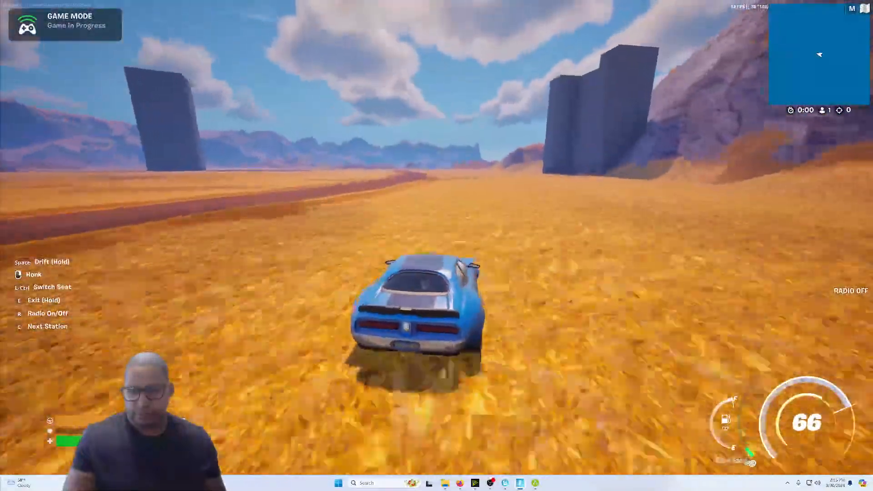
pyautogui.press('w')
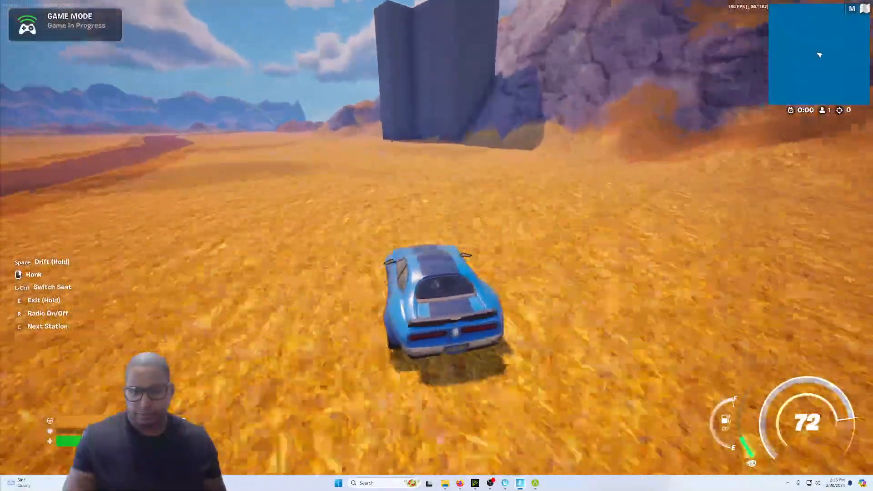
pyautogui.press('s')
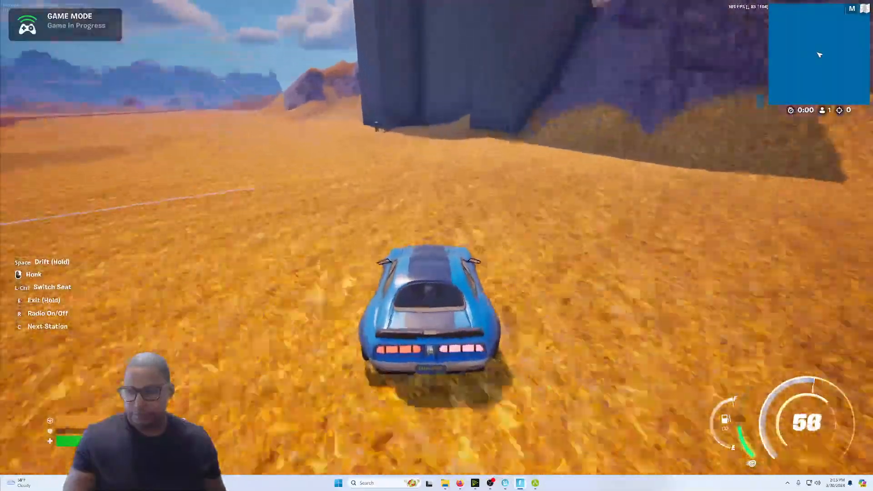
pyautogui.press('e')
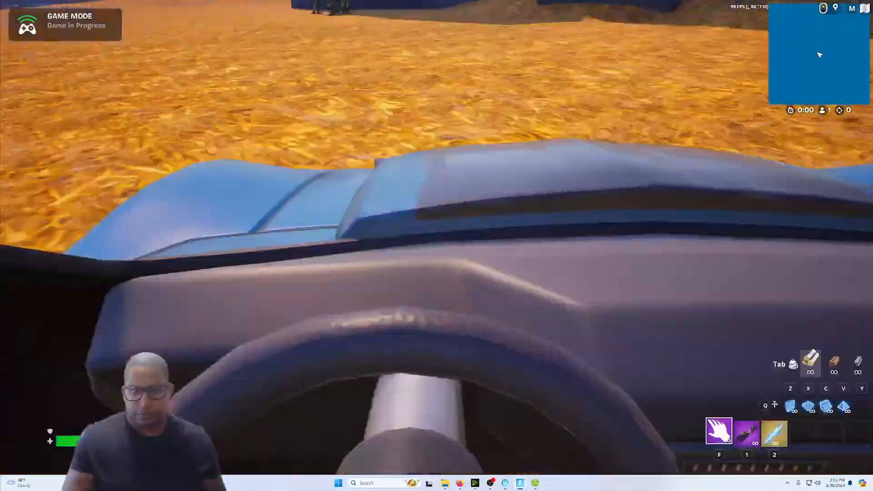
# Run up to and around the Kobold NPCs to examine their mesh, scale and retargeted animations in game.
pyautogui.press('w')
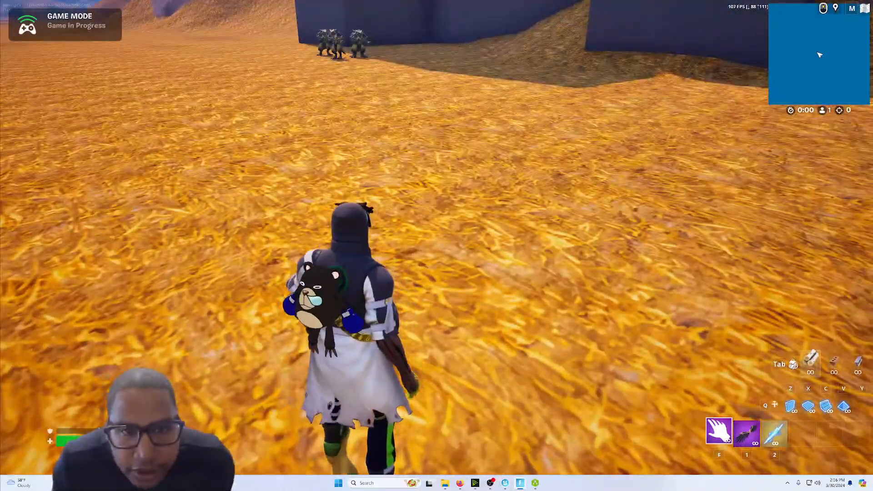
pyautogui.press('d')
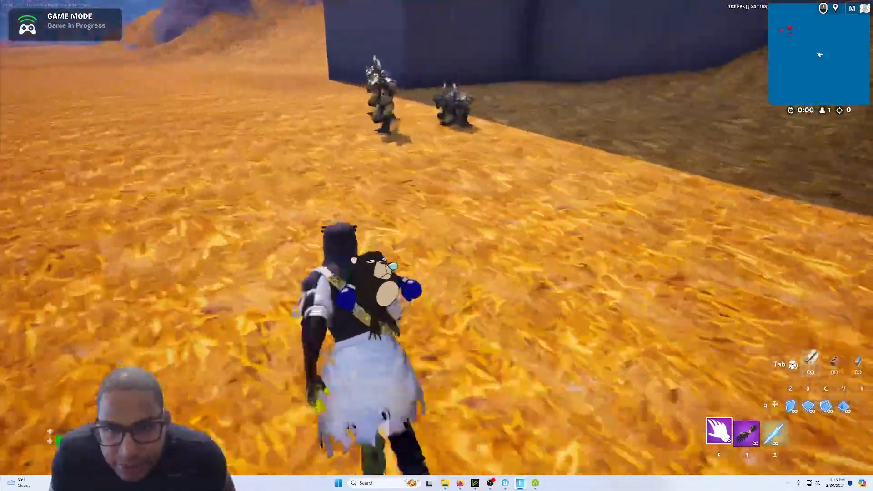
pyautogui.press('w')
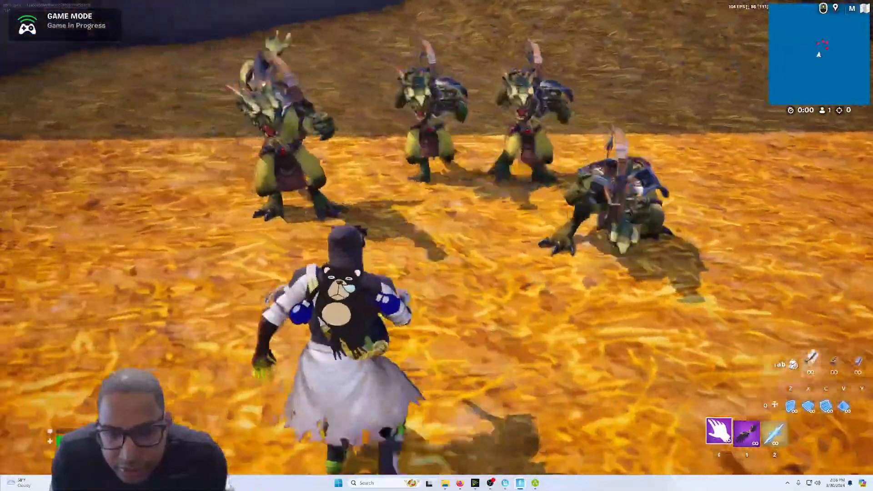
pyautogui.press('a')
pyautogui.press('w')
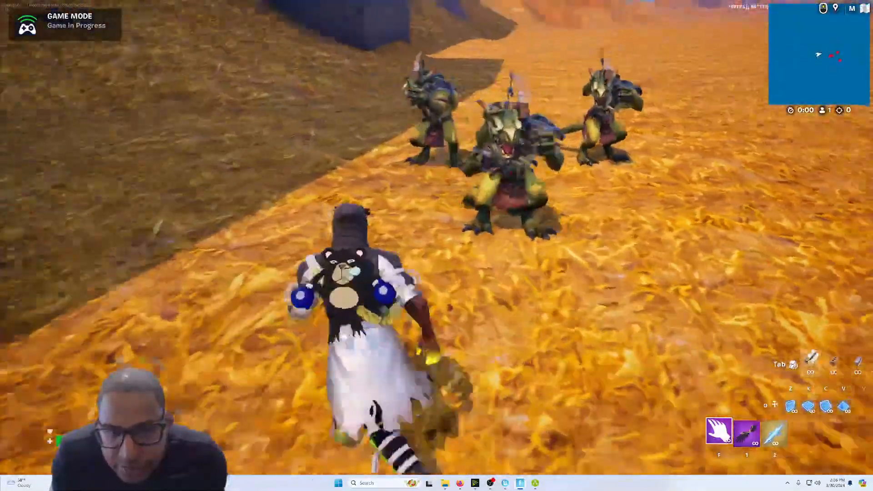
pyautogui.press('a')
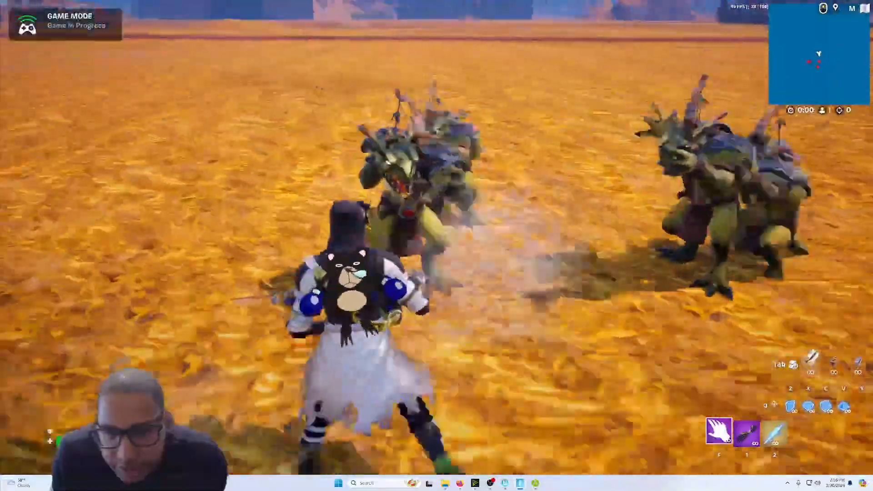
pyautogui.press('a')
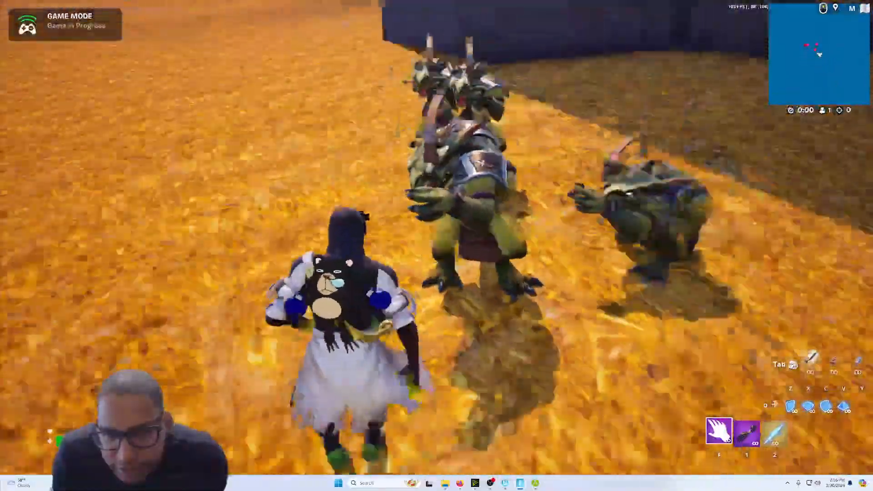
# Circle around the group of Kobolds in the game to examine their movement from several sides.
pyautogui.press('a')
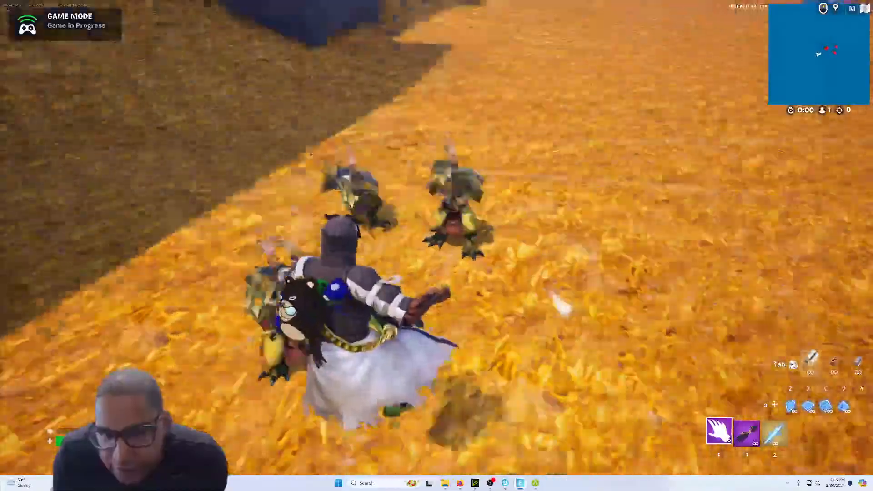
pyautogui.press('a')
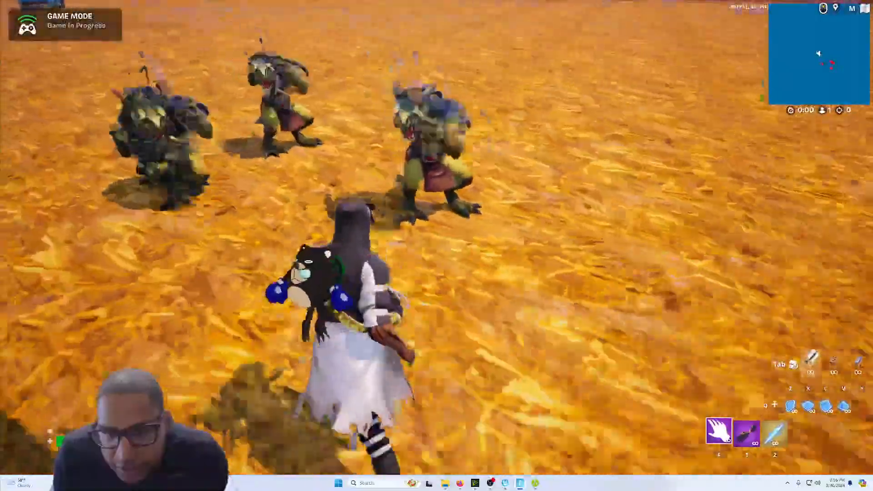
pyautogui.press('a')
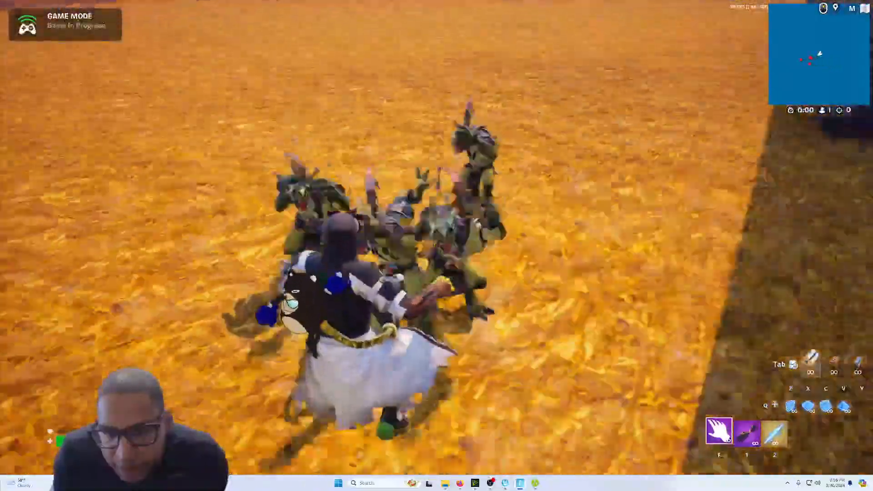
pyautogui.press('a')
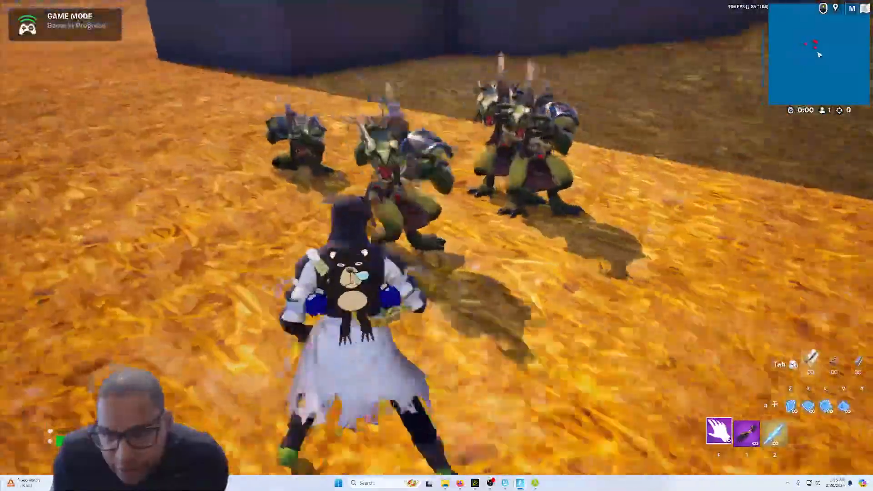
pyautogui.press('a')
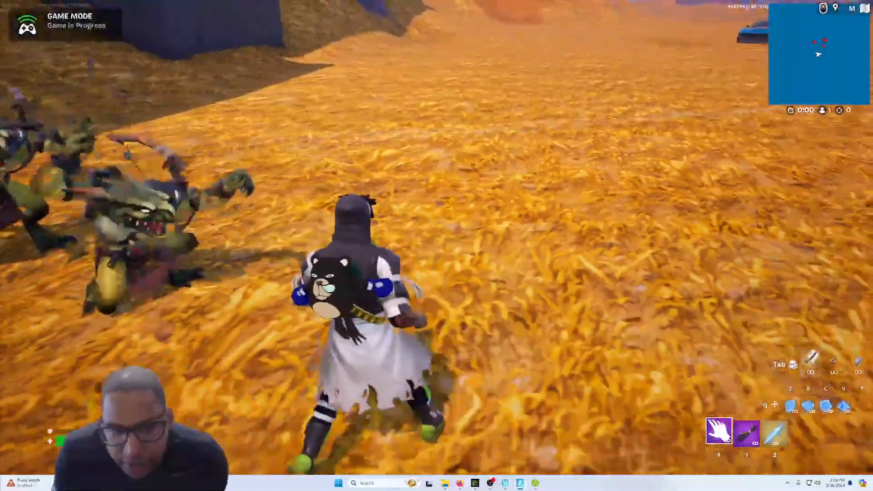
# Equip the Thunderbolt of Zeus, leap up and strike the group of Kobolds with it.
pyautogui.press('1')
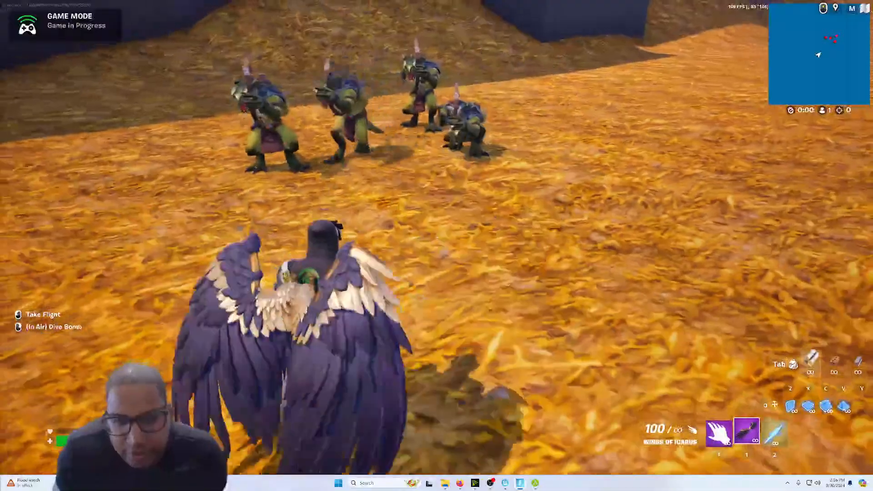
pyautogui.press('2')
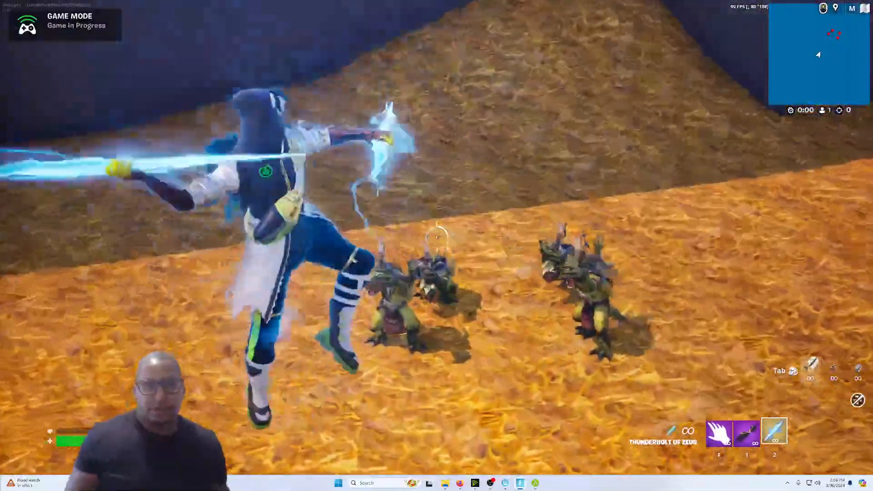
pyautogui.click(438, 237)
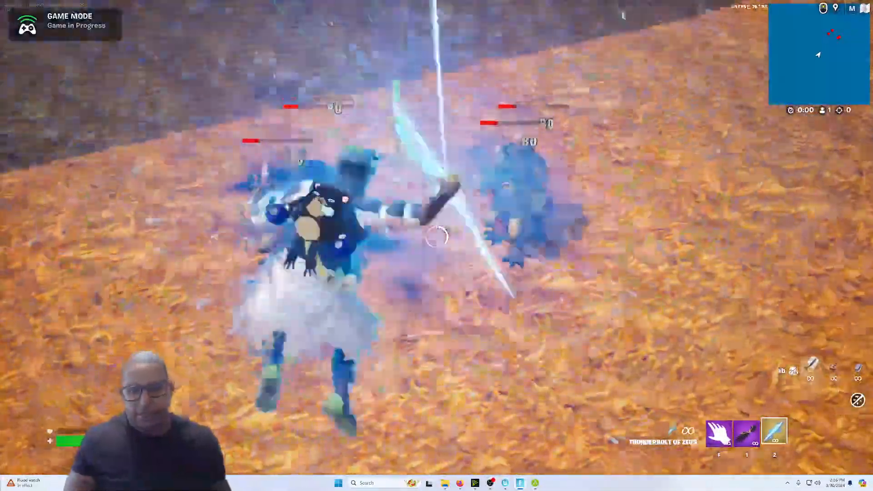
pyautogui.click(437, 237)
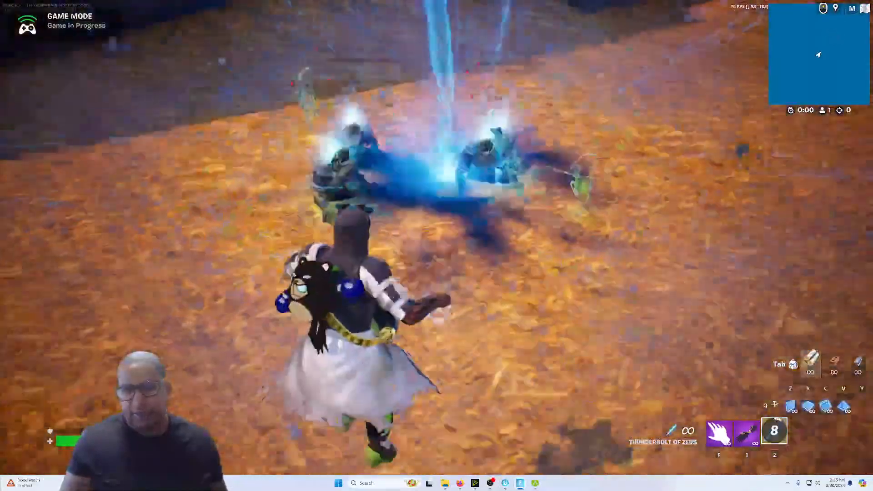
# End the running game to return to edit mode and switch back to the Unreal Editor window.
pyautogui.press('Escape')
pyautogui.press('Escape')
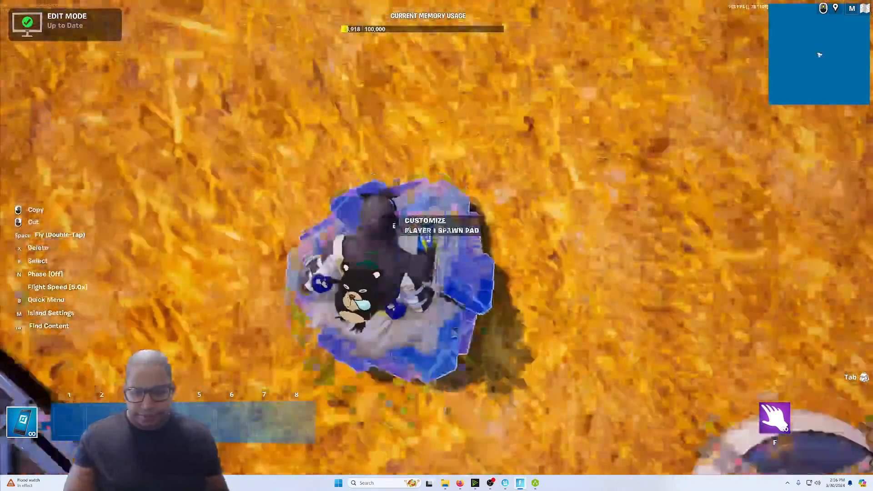
pyautogui.press('super')
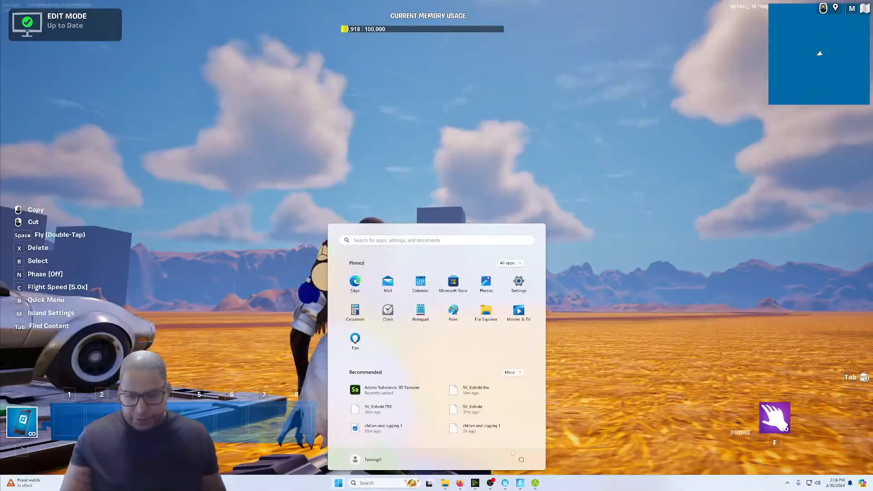
pyautogui.moveTo(504, 483)
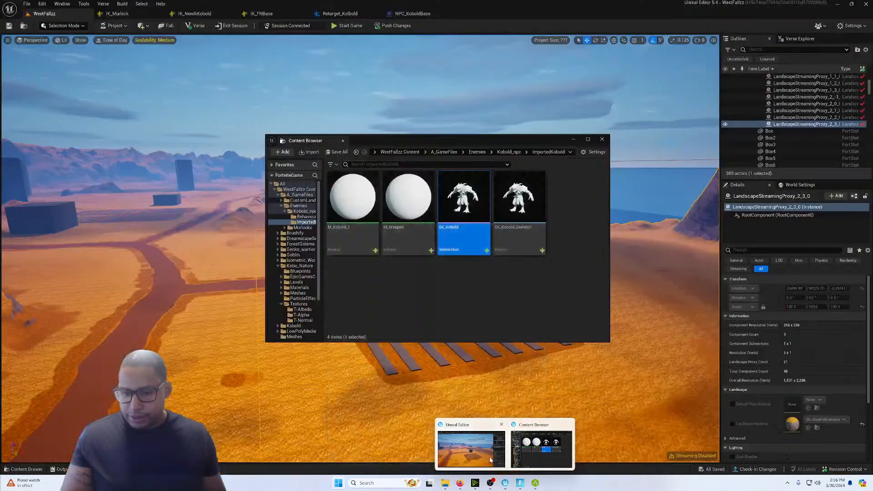
pyautogui.click(490, 459)
# Open the Retarget_Kolbold asset and offset the Kobold preview mesh about 130 units in X, beside the mannequin.
pyautogui.click(270, 14)
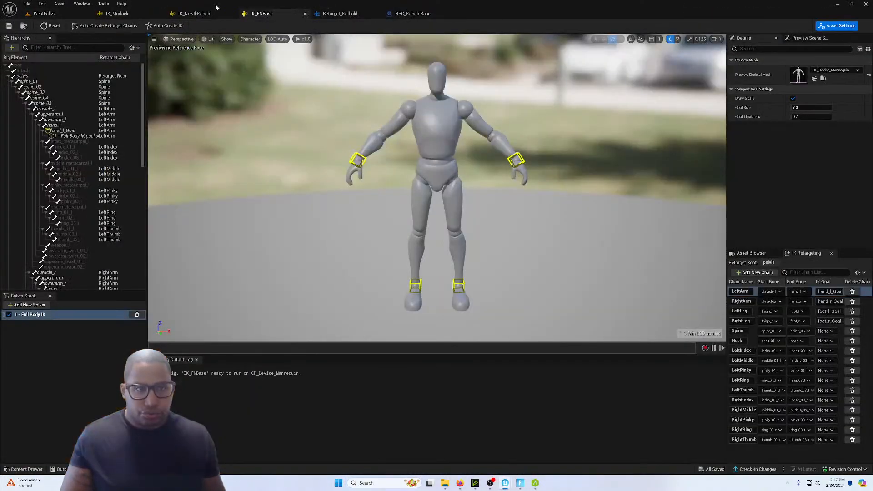
pyautogui.click(196, 14)
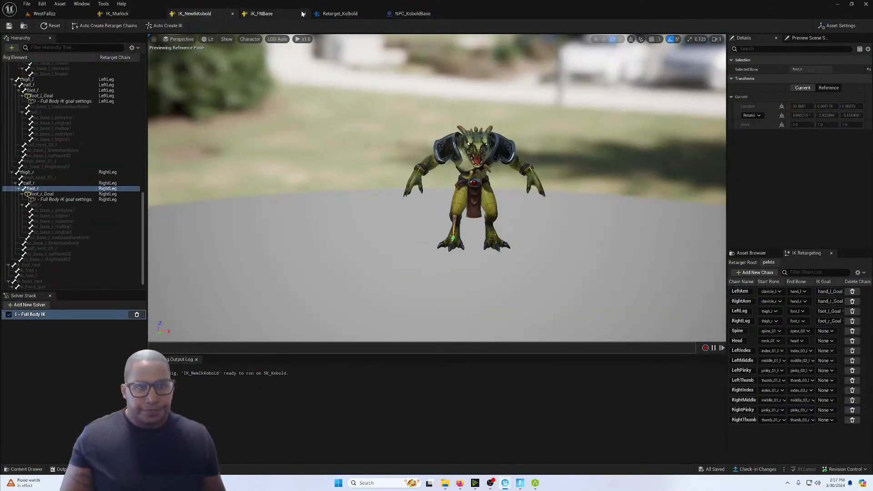
pyautogui.click(339, 14)
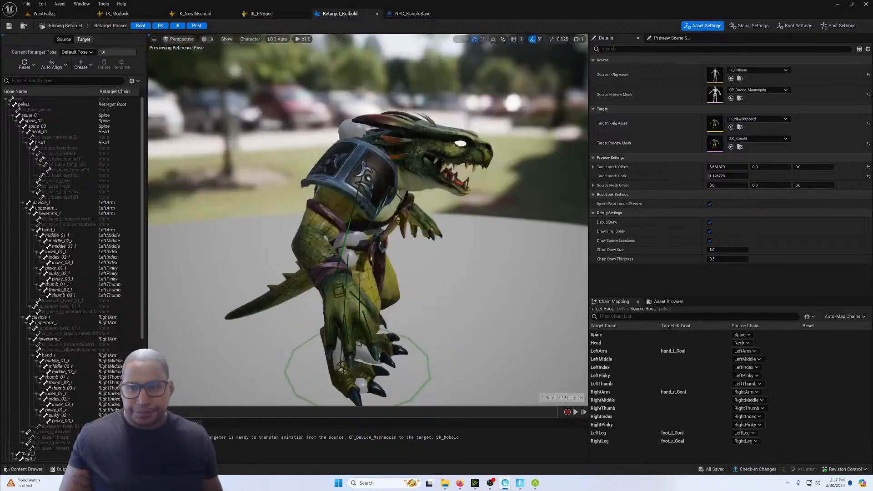
pyautogui.keyDown('alt'); pyautogui.moveTo(368, 219); pyautogui.dragTo(305, 214); pyautogui.keyUp('alt')
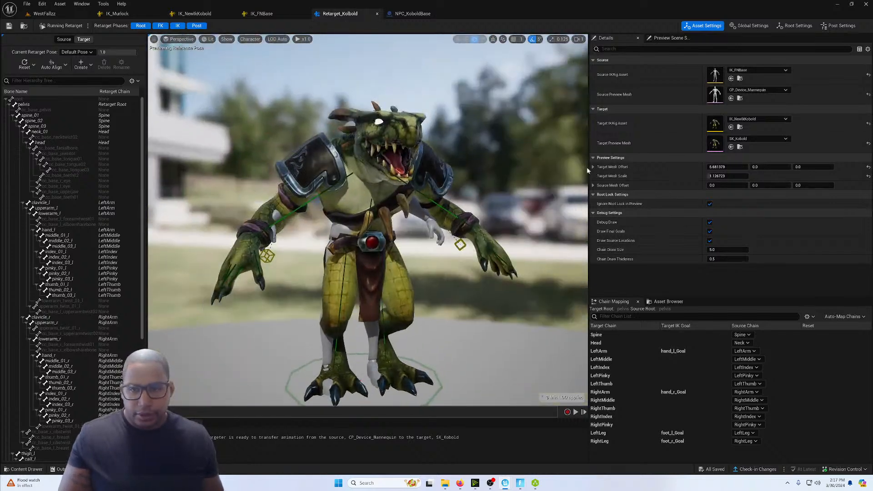
pyautogui.moveTo(727, 167); pyautogui.dragTo(783, 167)
# Increase the retargeter's Chain Draw Size to about 8.5 and Chain Draw Thickness to about 0.77.
pyautogui.keyDown('alt'); pyautogui.moveTo(490, 186); pyautogui.dragTo(432, 186); pyautogui.keyUp('alt')
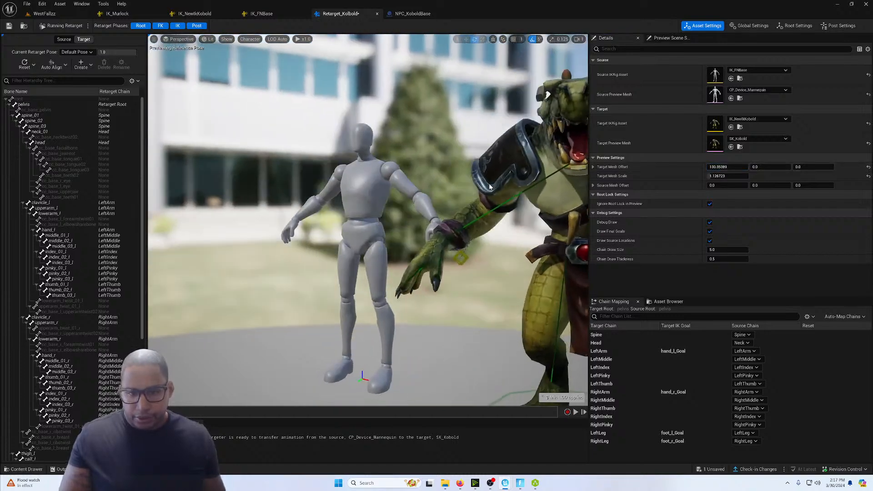
pyautogui.moveTo(490, 187); pyautogui.dragTo(510, 200, button='middle')
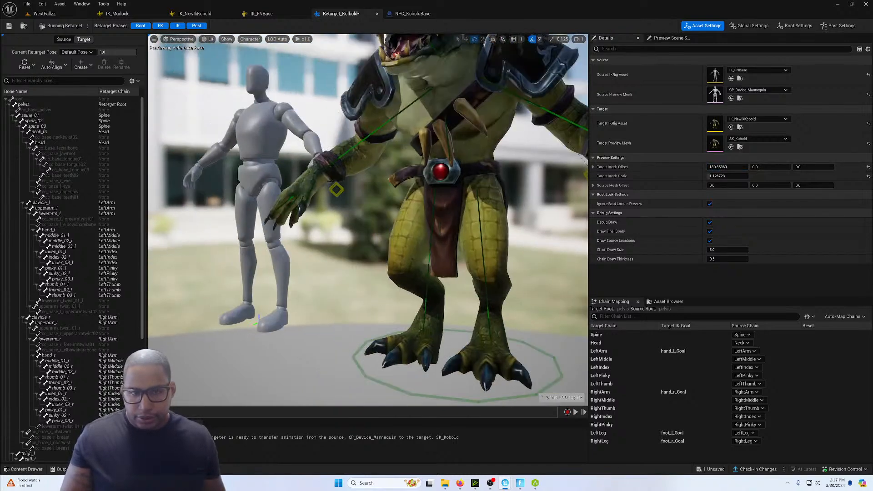
pyautogui.keyDown('alt'); pyautogui.moveTo(484, 189); pyautogui.dragTo(530, 189); pyautogui.keyUp('alt')
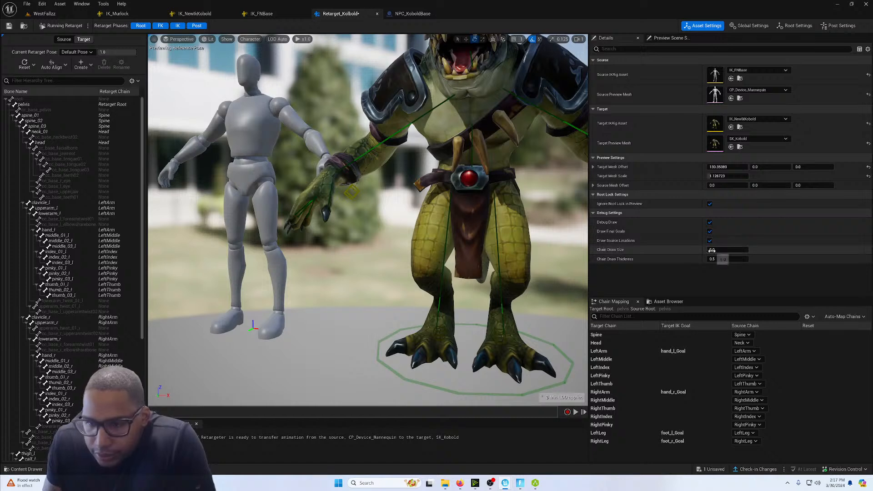
pyautogui.moveTo(712, 250)
pyautogui.mouseDown()
pyautogui.moveTo(734, 250)
pyautogui.moveTo(731, 259)
pyautogui.mouseUp()
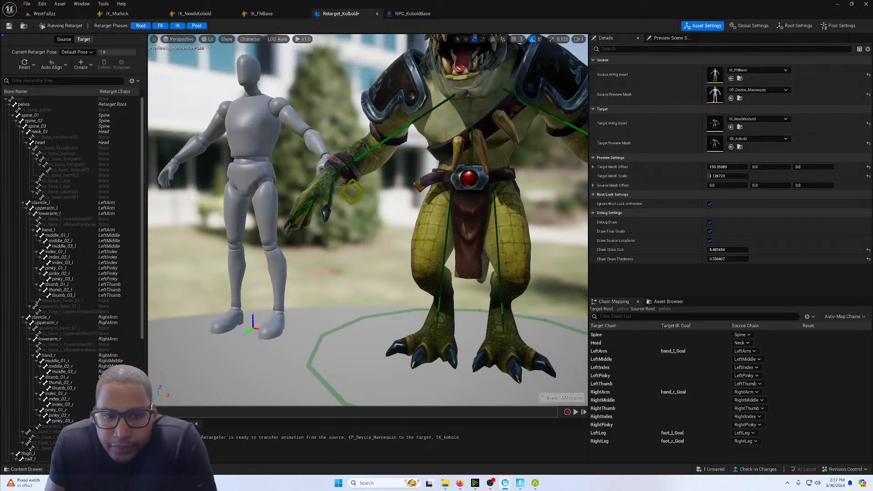
# Select the Kobold's RightArm chain and review its FK rotation and translation mode options.
pyautogui.click(353, 182)
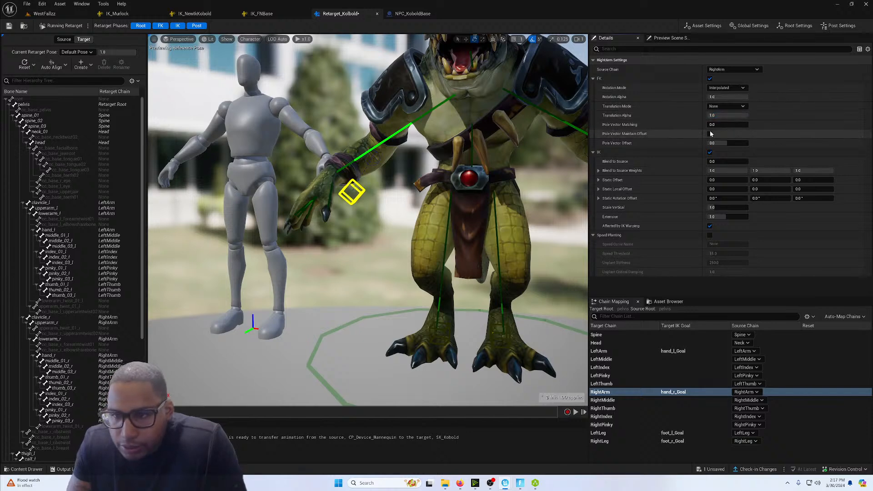
pyautogui.moveTo(627, 117)
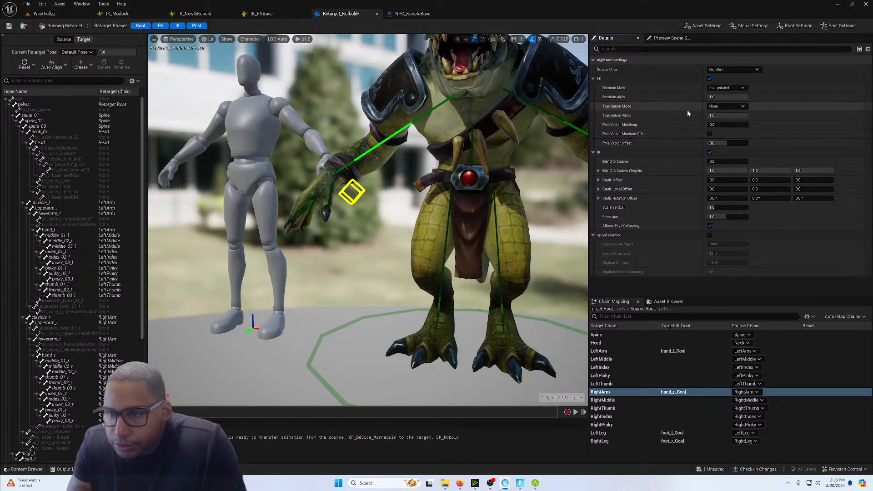
pyautogui.click(727, 88)
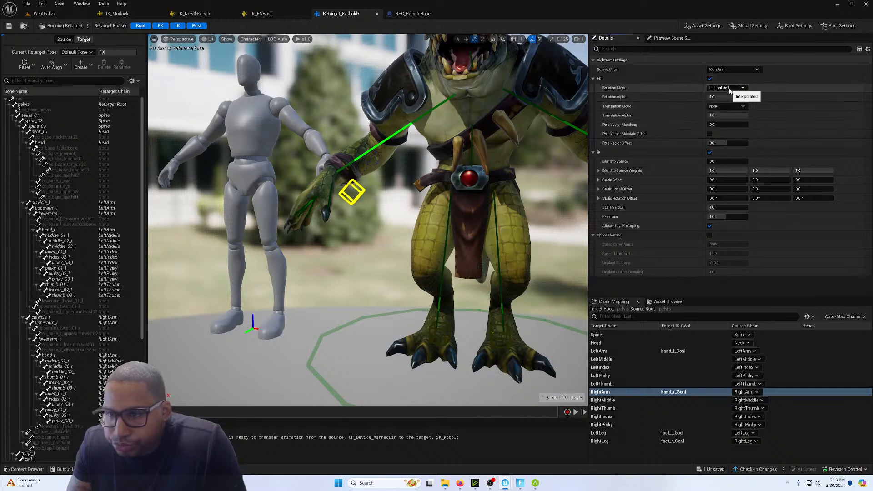
pyautogui.click(723, 95)
pyautogui.click(734, 106)
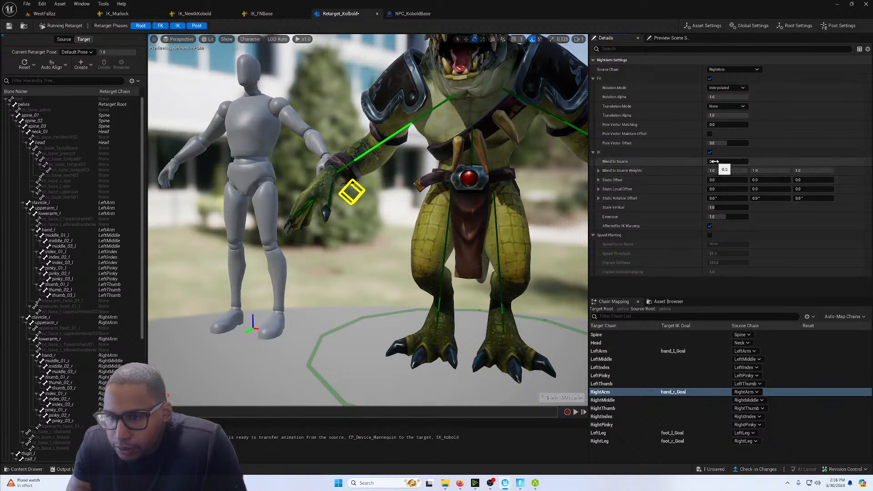
# Try raising the RightArm chain's Blend to Source while viewing the arm's pose, and return it to 0.
pyautogui.moveTo(728, 161)
pyautogui.mouseDown()
pyautogui.moveTo(773, 162)
pyautogui.moveTo(708, 161)
pyautogui.moveTo(748, 161)
pyautogui.moveTo(707, 161)
pyautogui.moveTo(726, 161)
pyautogui.mouseUp()
pyautogui.scroll(-8, 445, 146)
pyautogui.scroll(5, 445, 146)
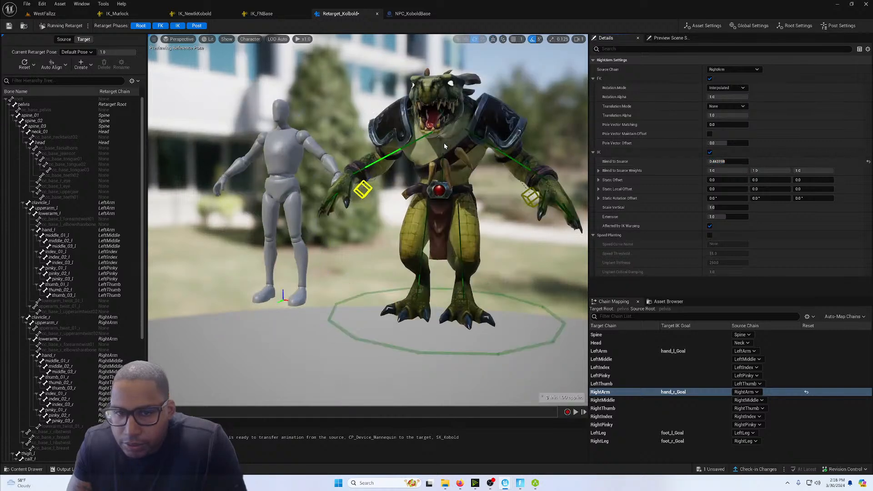
pyautogui.press('w')
pyautogui.moveTo(401, 152); pyautogui.dragTo(470, 152, button='right')
pyautogui.press('s')
pyautogui.press('a')
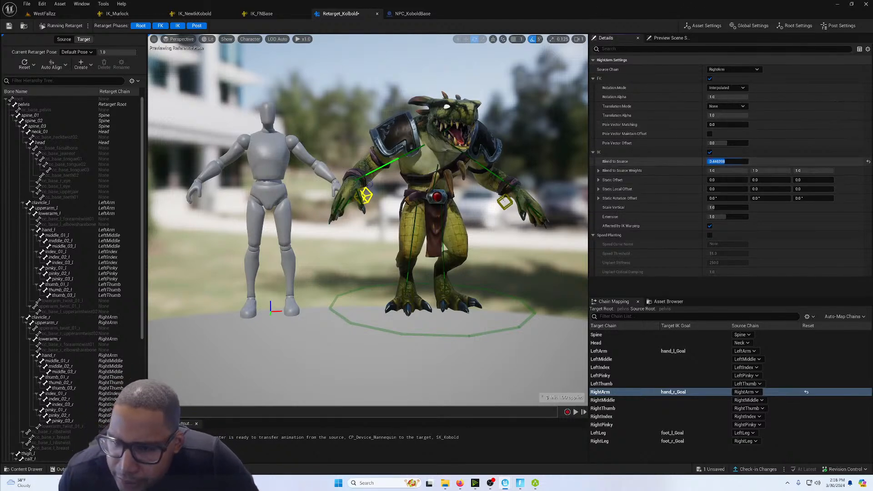
pyautogui.moveTo(725, 162)
pyautogui.mouseDown()
pyautogui.moveTo(749, 161)
pyautogui.moveTo(708, 162)
pyautogui.mouseUp()
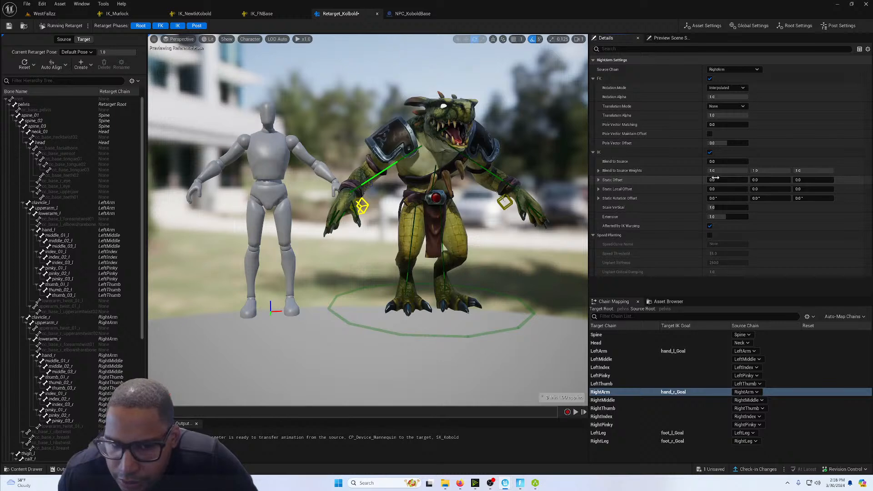
pyautogui.moveTo(745, 172)
pyautogui.mouseDown()
pyautogui.moveTo(723, 173)
pyautogui.moveTo(747, 171)
pyautogui.mouseUp()
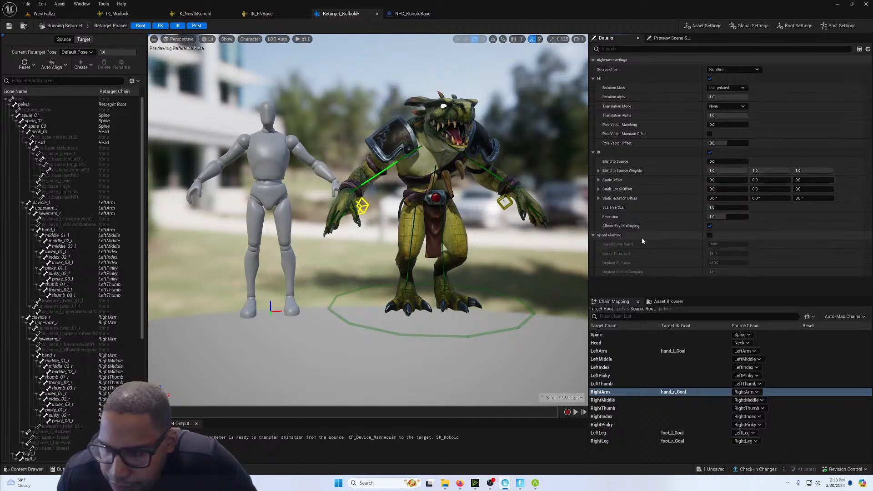
# Expand the RightArm chain's Blend to Source Weights and set the Z weight to 0.75.
pyautogui.click(599, 170)
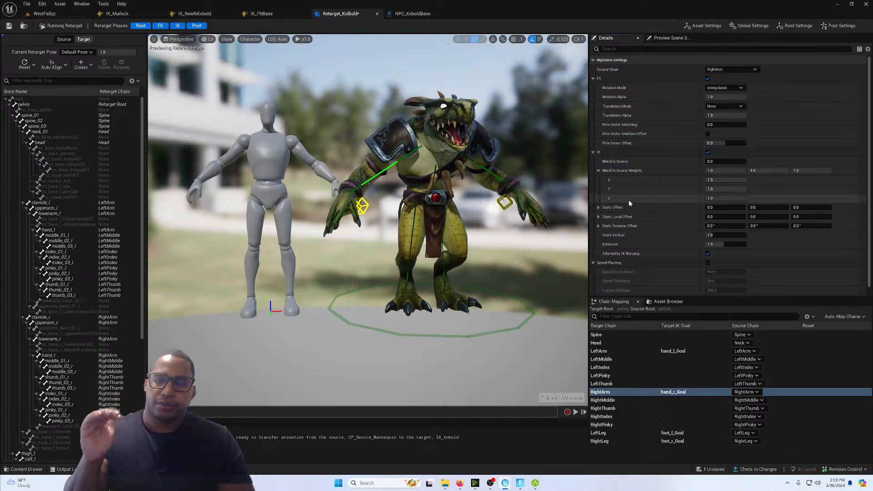
pyautogui.moveTo(725, 198); pyautogui.dragTo(724, 199)
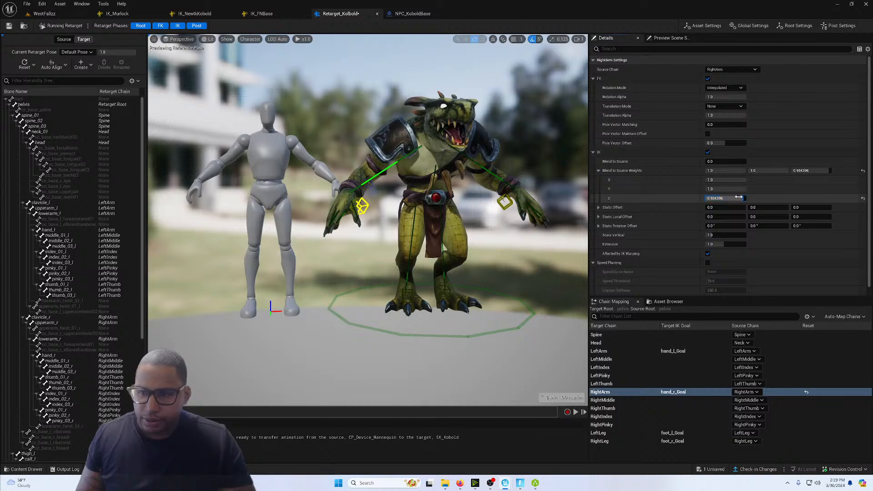
pyautogui.press('BackSpace')
pyautogui.write('.8')
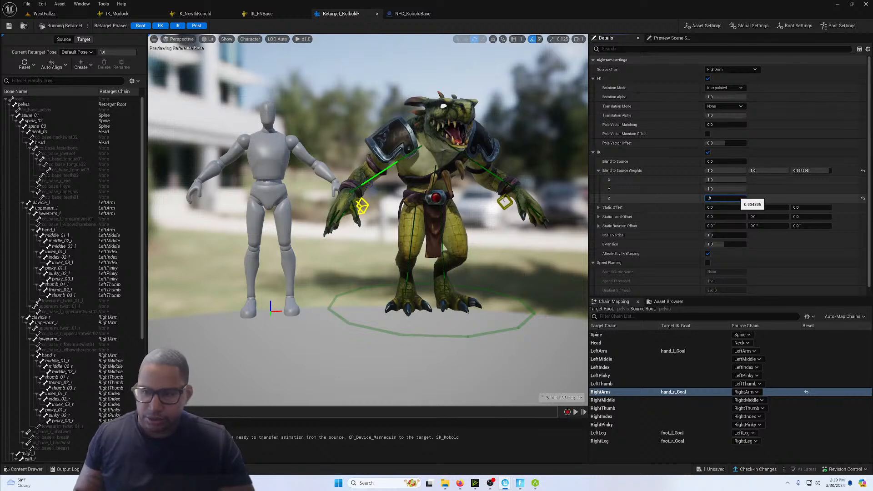
pyautogui.write('75')
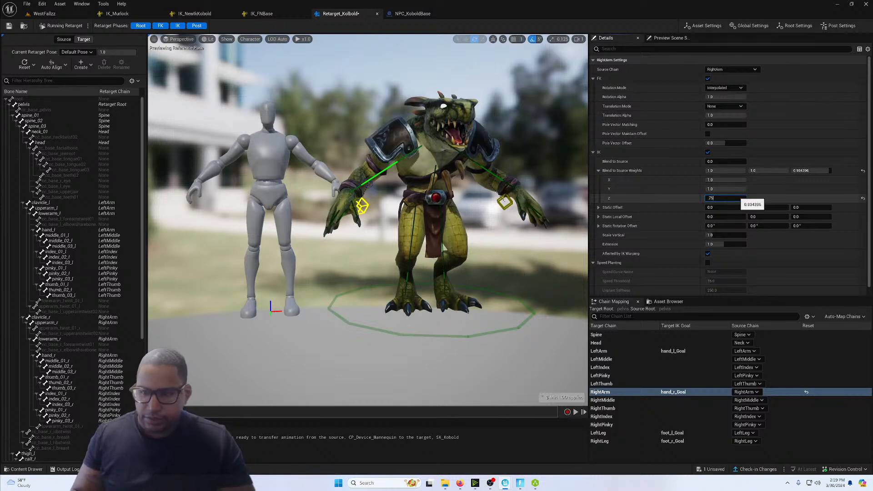
pyautogui.press('Return')
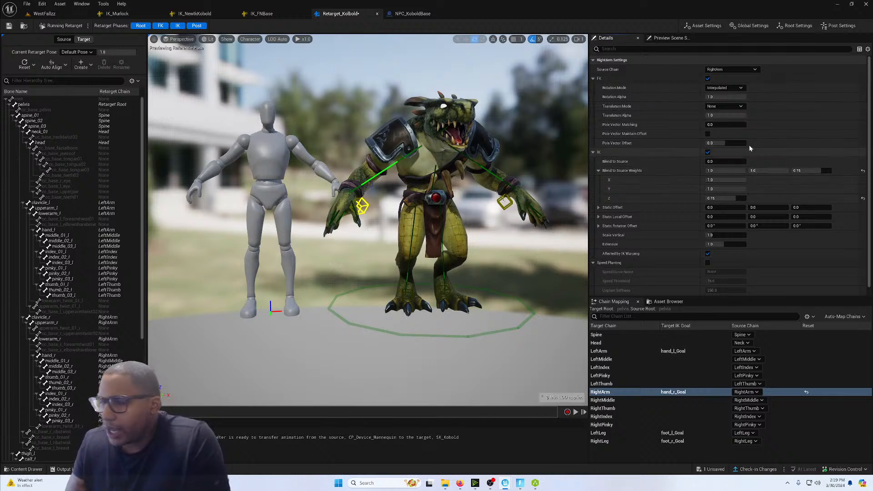
# Set the X value of the RightArm chain's Blend to Source Weights to 0.5, then lower it to 0.4.
pyautogui.click(724, 181)
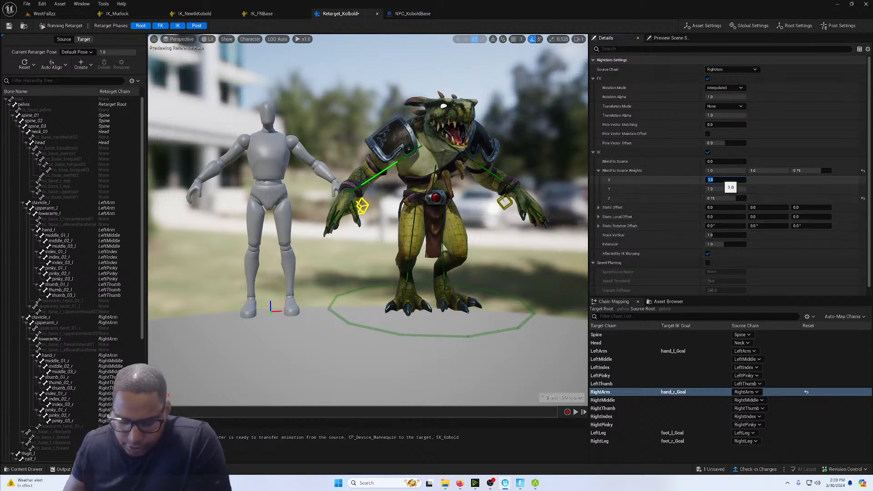
pyautogui.write('.5')
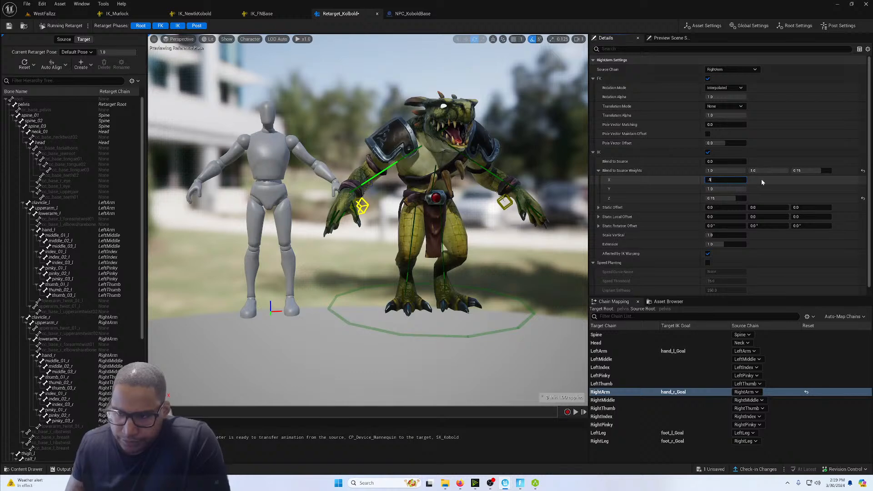
pyautogui.press('Return')
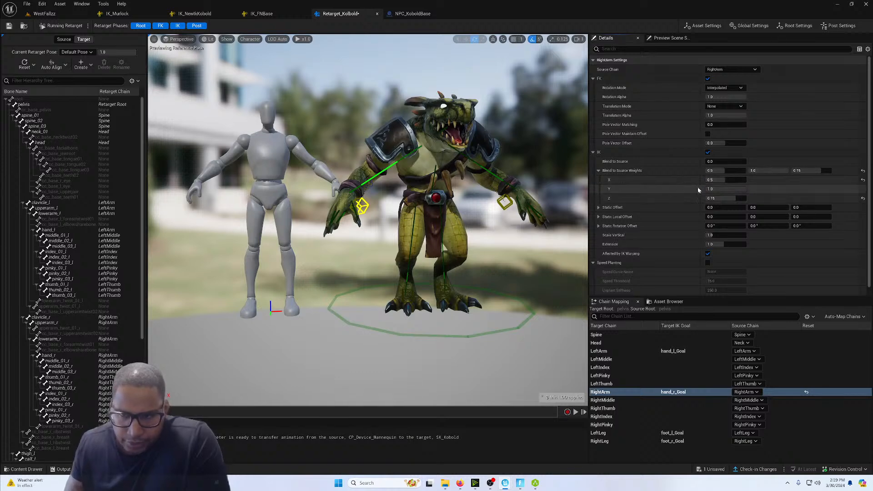
pyautogui.click(725, 180)
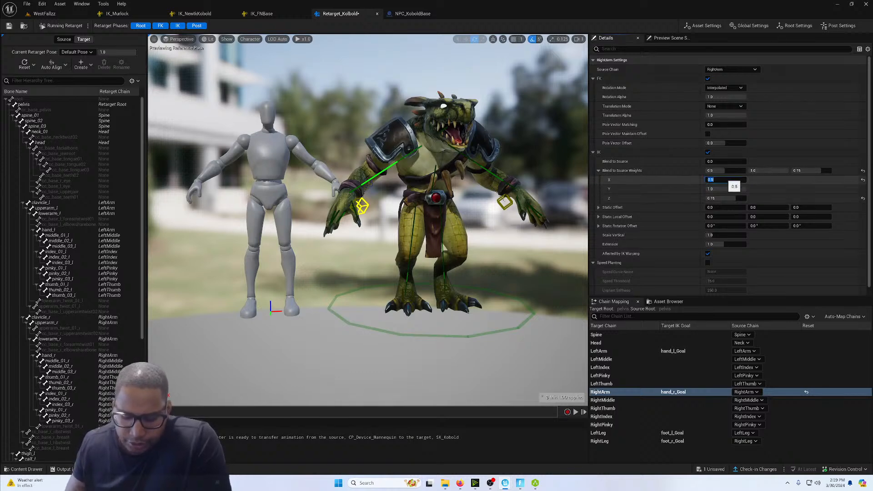
pyautogui.write('.4')
pyautogui.press('Return')
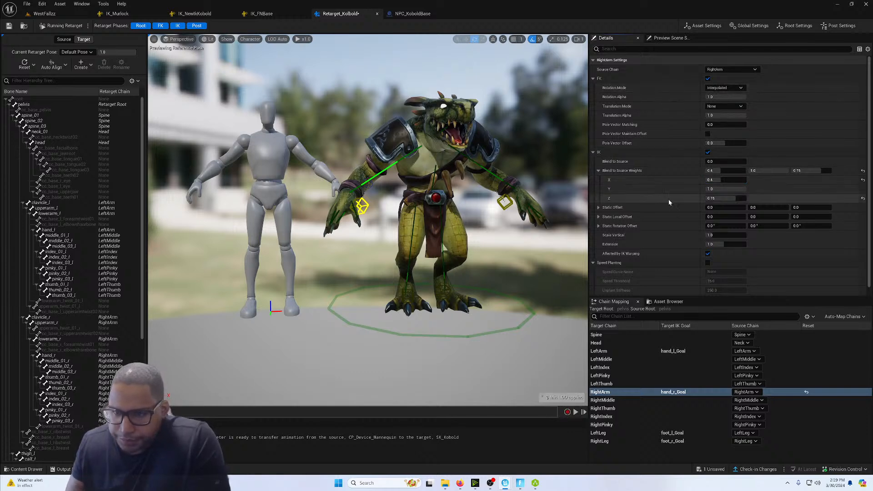
# Set the RightArm chain's IK Blend to Source to 0.4.
pyautogui.scroll(-1, 669, 204)
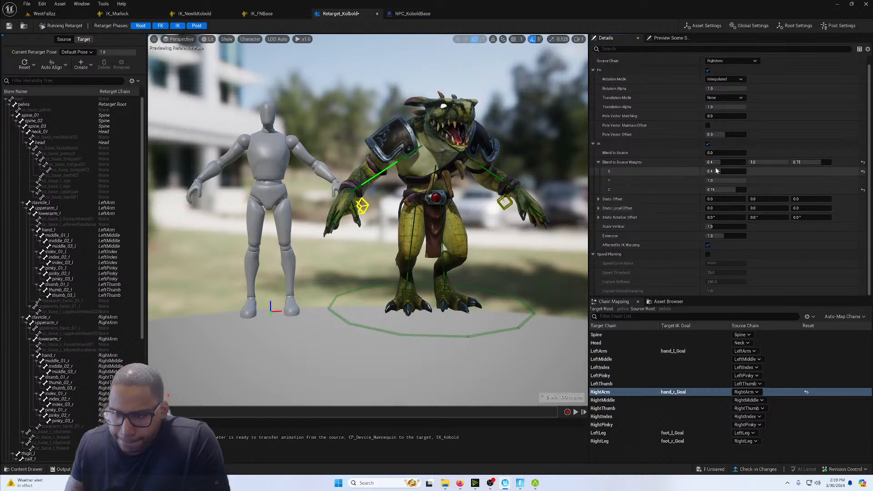
pyautogui.moveTo(707, 153)
pyautogui.mouseDown()
pyautogui.moveTo(682, 153)
pyautogui.moveTo(713, 153)
pyautogui.mouseUp()
pyautogui.click(713, 153)
pyautogui.write('.4')
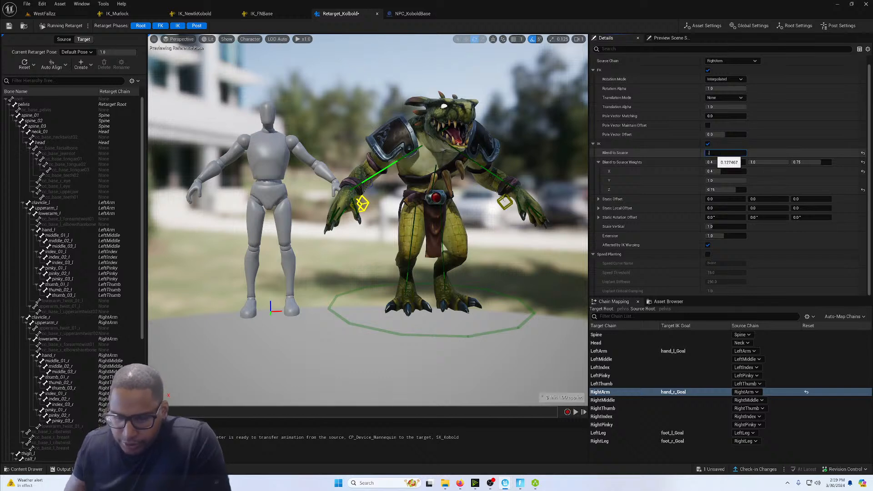
pyautogui.press('Return')
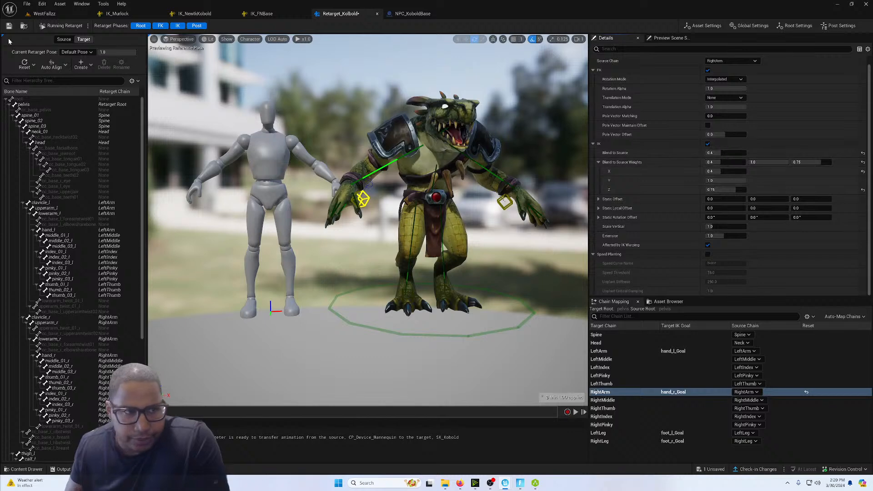
# Return to the WestFallzz level, push the changes to the live session, and switch to the Fortnite client.
pyautogui.click(44, 14)
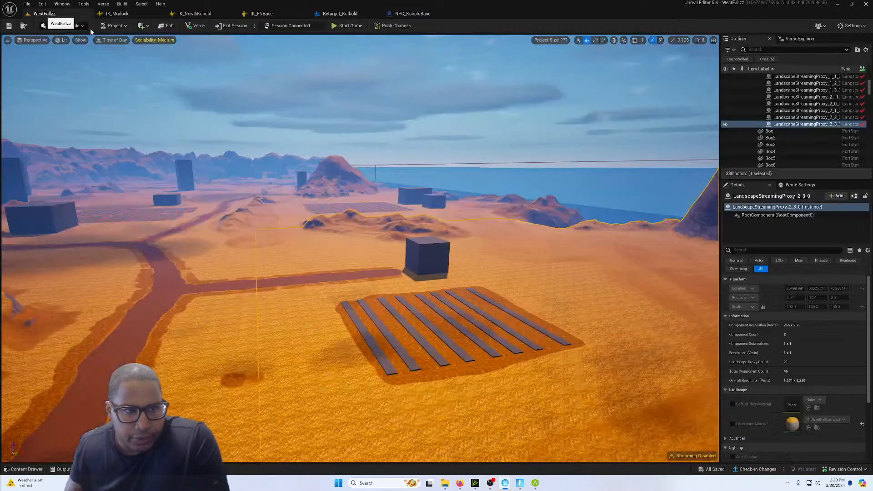
pyautogui.click(395, 26)
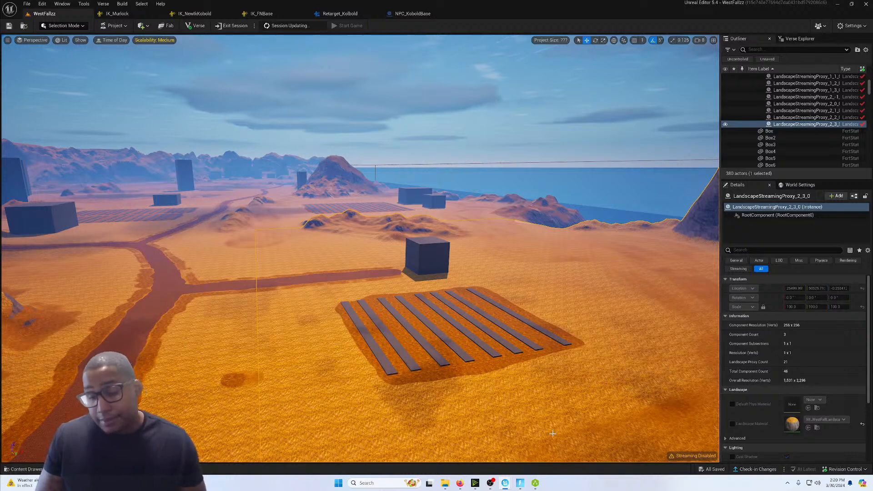
pyautogui.moveTo(484, 483)
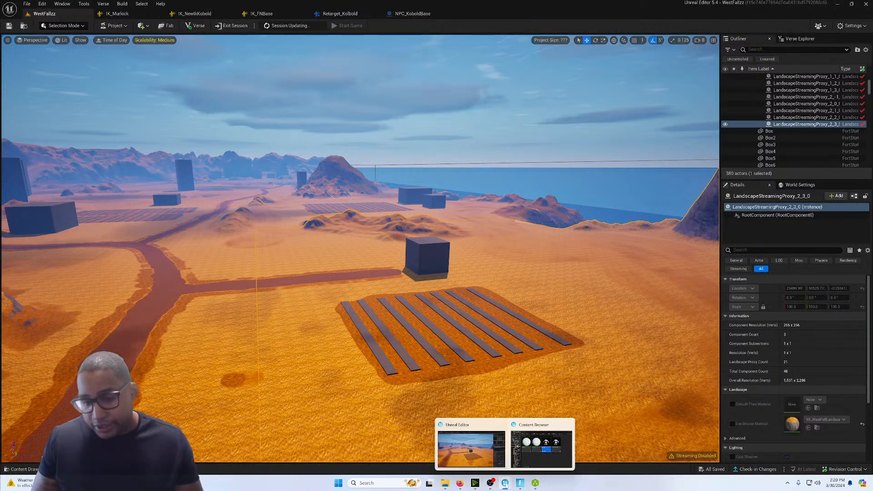
pyautogui.click(519, 483)
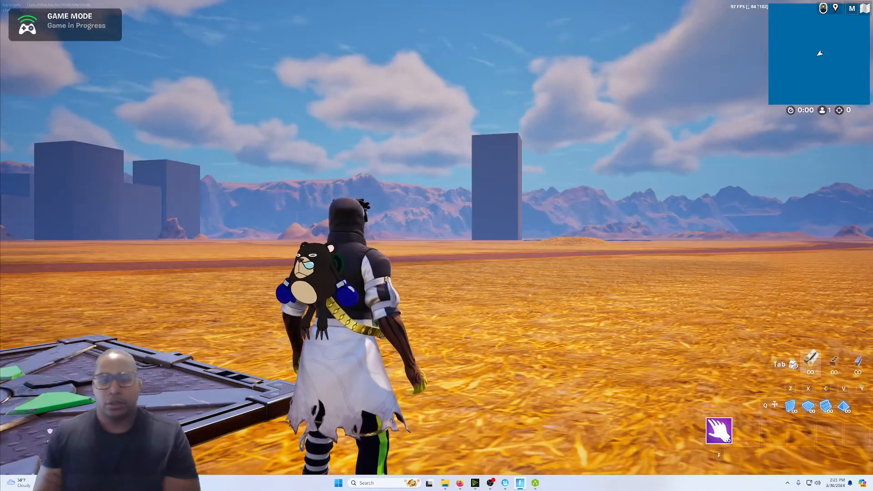
# Run the player past the car to the two round item spawners and pick up both weapons.
pyautogui.press('w')
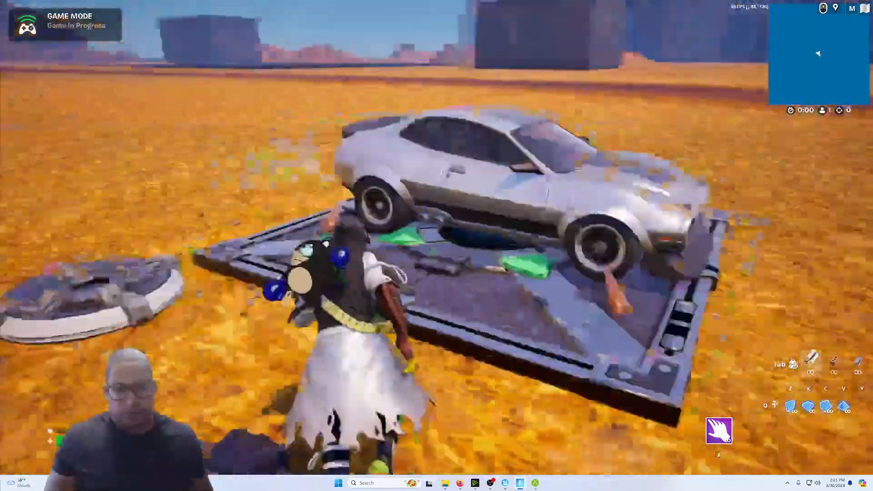
pyautogui.press('w')
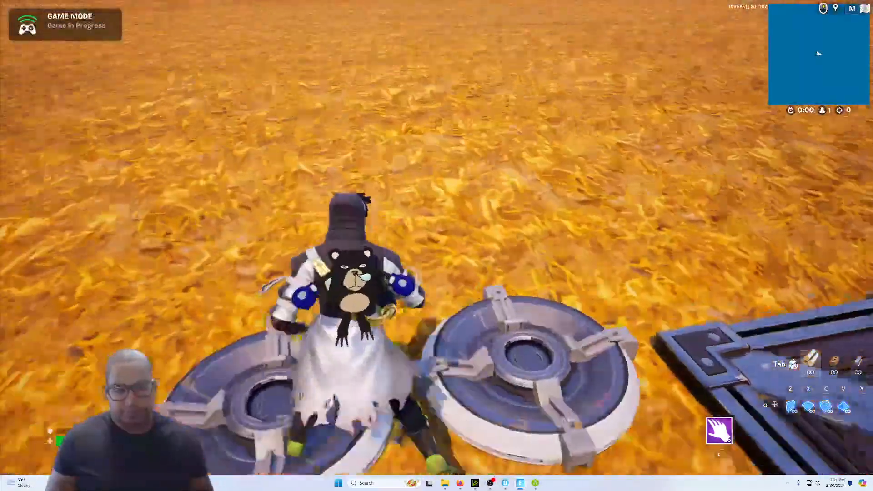
pyautogui.press('w')
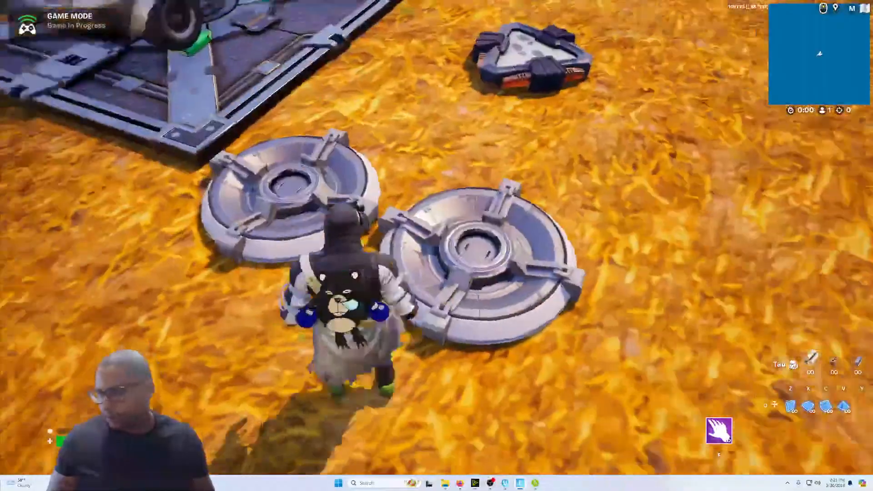
pyautogui.press('s')
pyautogui.press('w')
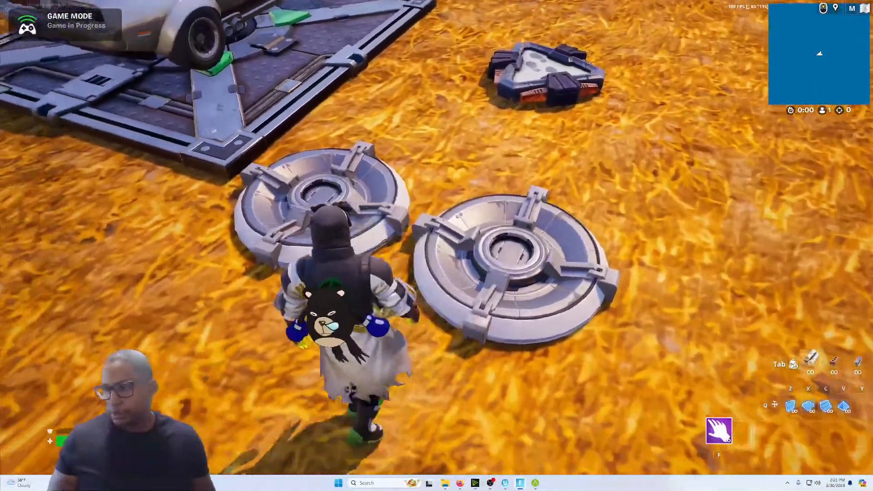
pyautogui.press('w')
pyautogui.press('s')
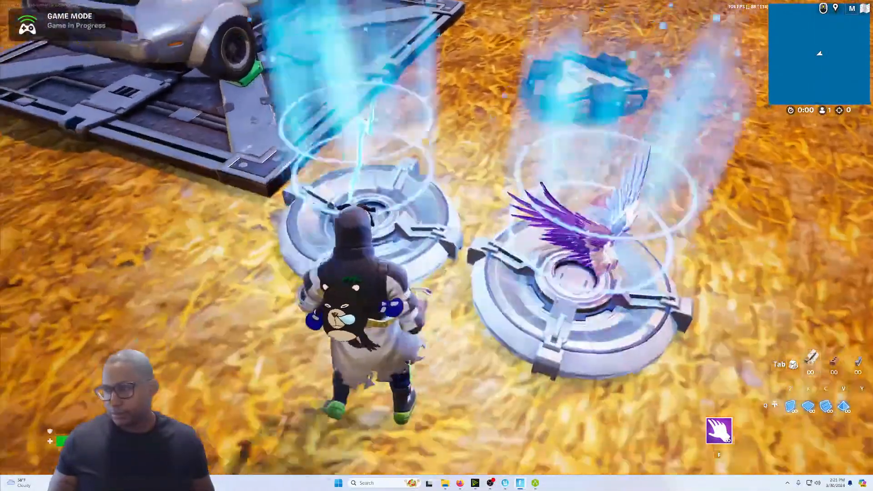
pyautogui.press('w')
pyautogui.press('e')
pyautogui.press('d')
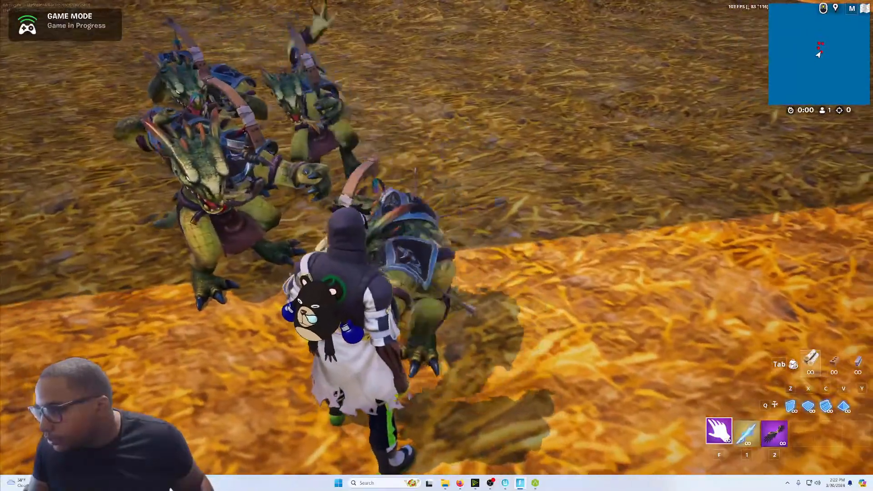
# Circle the player around the group of Kobolds to examine their retargeted arm pose and bow attacks.
pyautogui.press('a')
pyautogui.press('a')
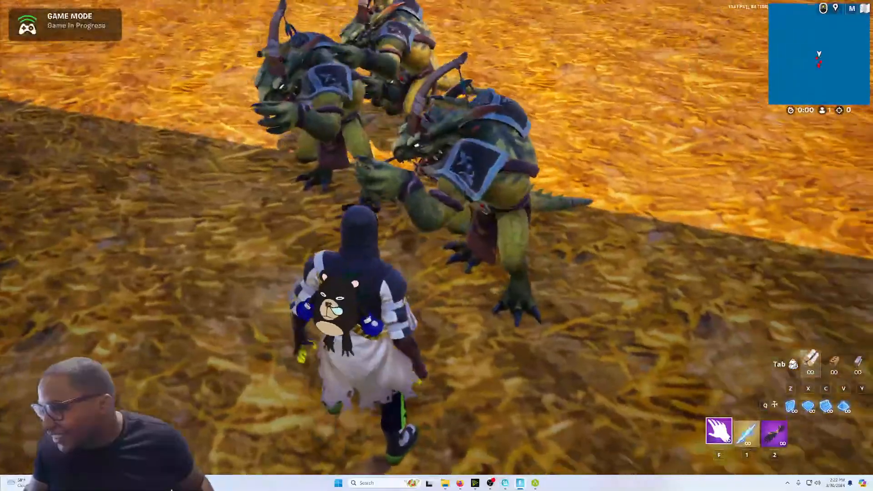
pyautogui.press('d')
pyautogui.press('d')
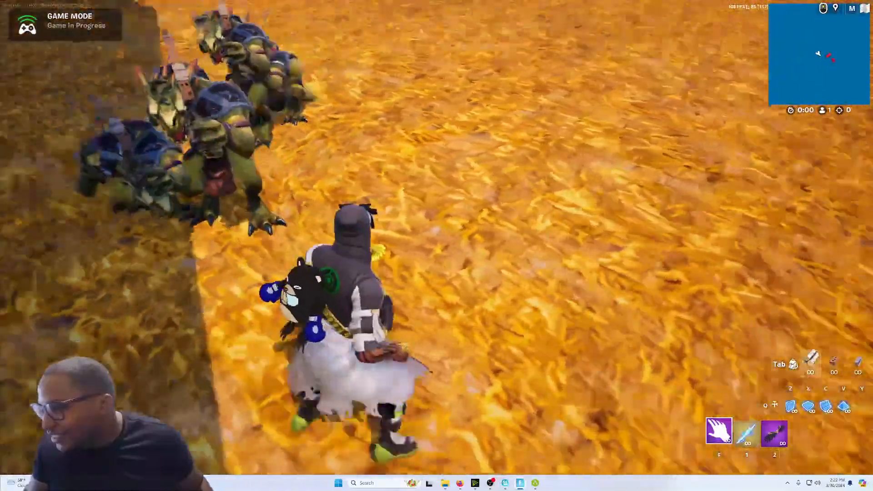
pyautogui.press('d')
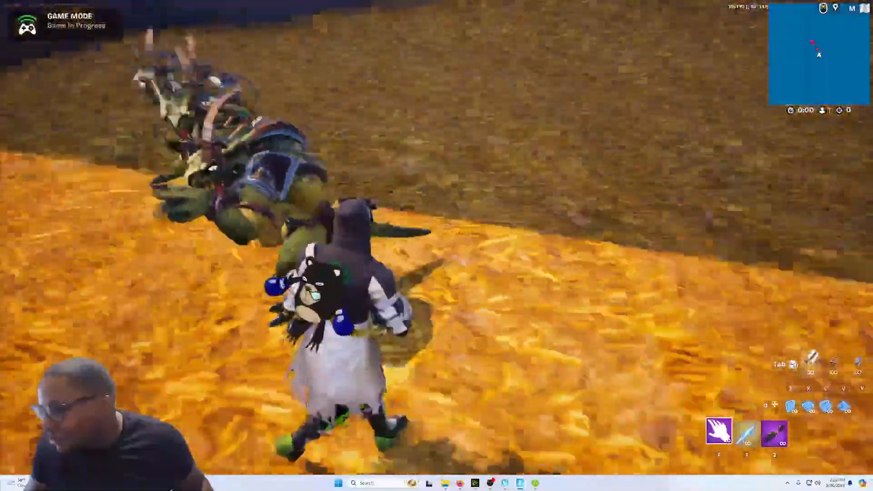
pyautogui.press('d')
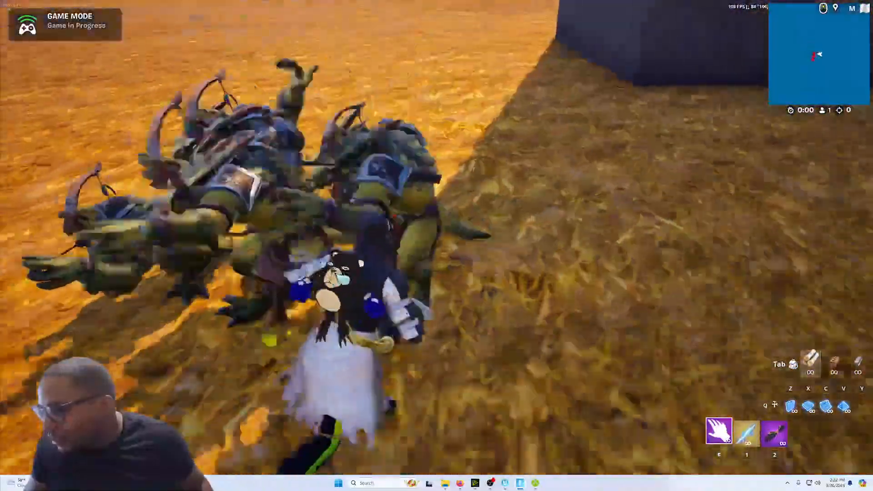
pyautogui.press('a')
pyautogui.press('a')
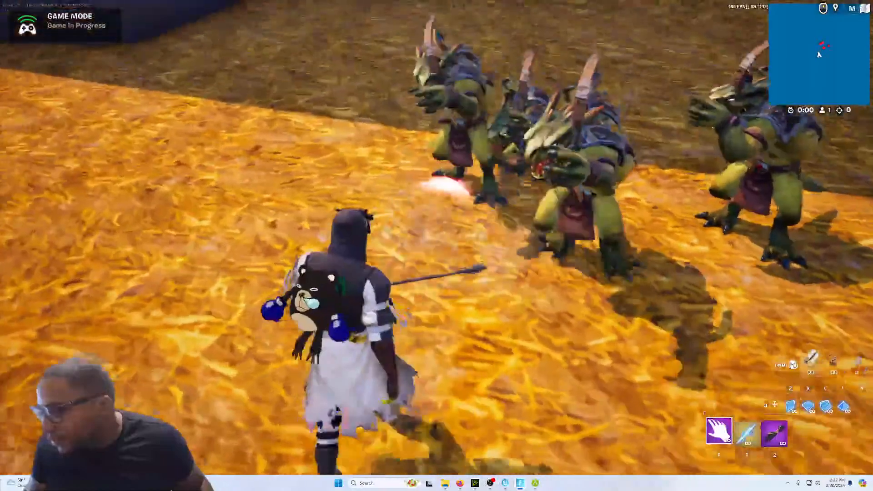
# Pause the playtest with the game menu and switch back to the Unreal Editor level.
pyautogui.press('Escape')
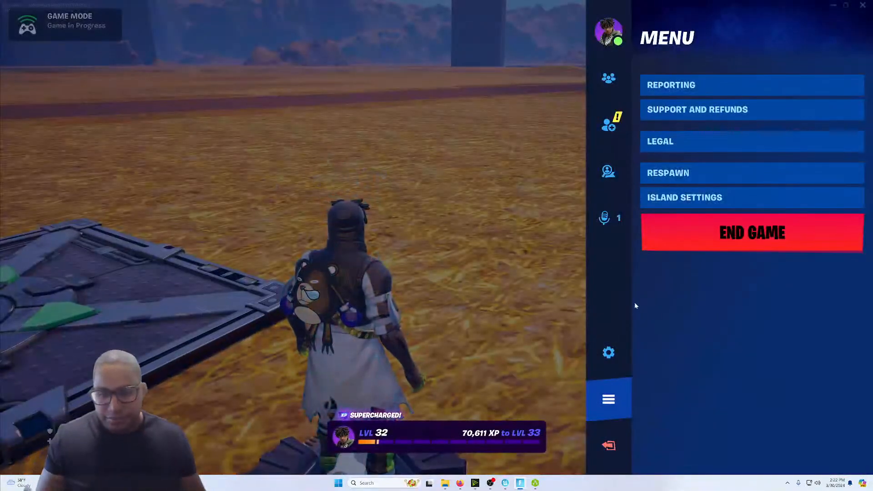
pyautogui.moveTo(506, 485)
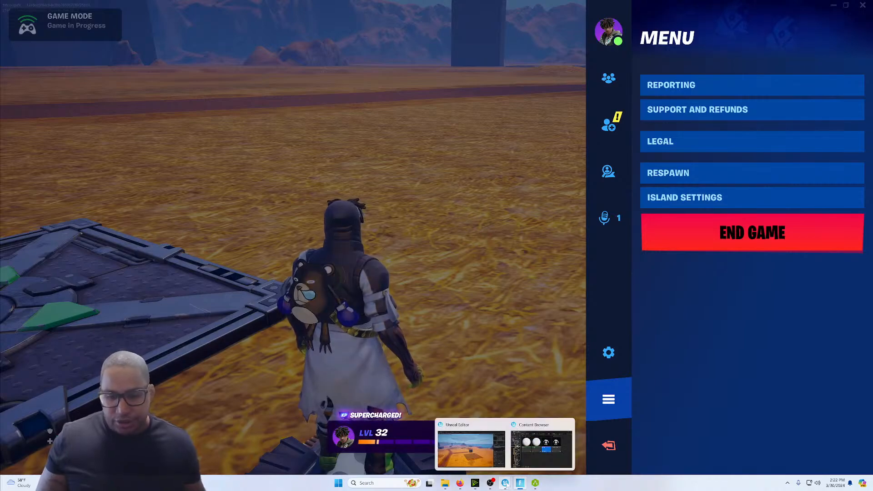
pyautogui.click(471, 449)
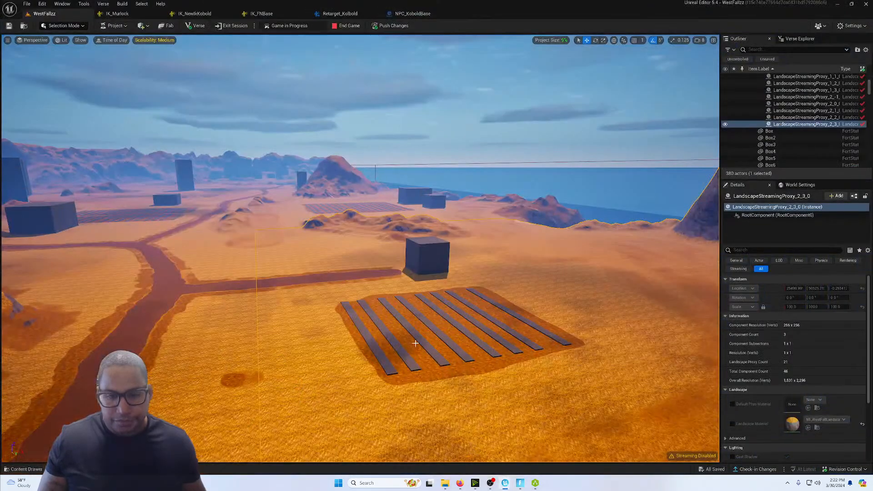
# Find the Kobold NPC spawner beside the tall block and place a duplicate of it next to the original.
pyautogui.press('w')
pyautogui.moveTo(427, 297); pyautogui.dragTo(408, 291, button='right')
pyautogui.click(378, 211)
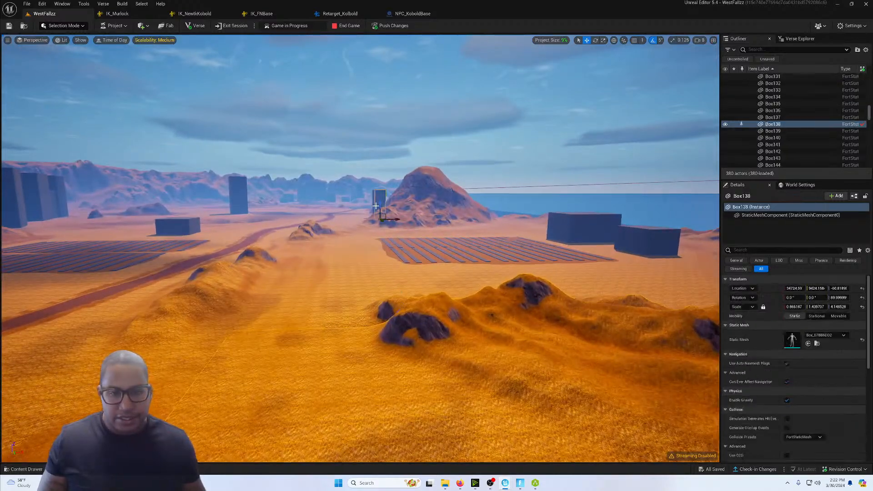
pyautogui.press('f')
pyautogui.moveTo(377, 210)
pyautogui.mouseDown(button='right')
pyautogui.moveTo(382, 240)
pyautogui.moveTo(398, 249)
pyautogui.moveTo(451, 216)
pyautogui.moveTo(493, 230)
pyautogui.moveTo(494, 244)
pyautogui.mouseUp(button='right')
pyautogui.press('w')
pyautogui.press('a')
pyautogui.press('w')
pyautogui.press('s')
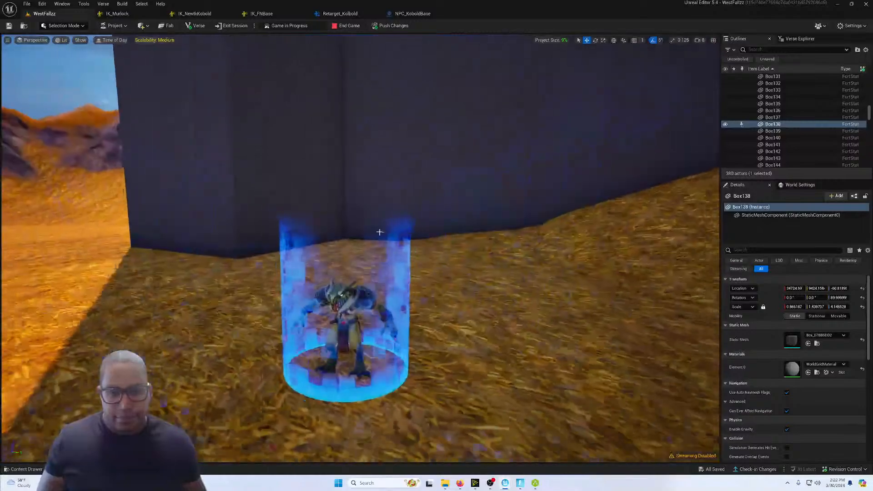
pyautogui.click(345, 290)
pyautogui.moveTo(345, 290); pyautogui.dragTo(359, 280, button='right')
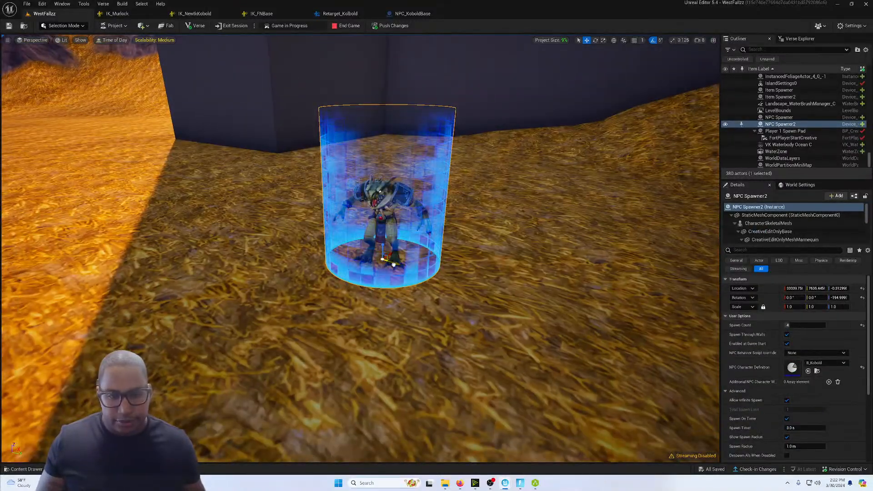
pyautogui.keyDown('alt'); pyautogui.moveTo(390, 264); pyautogui.dragTo(297, 222); pyautogui.keyUp('alt')
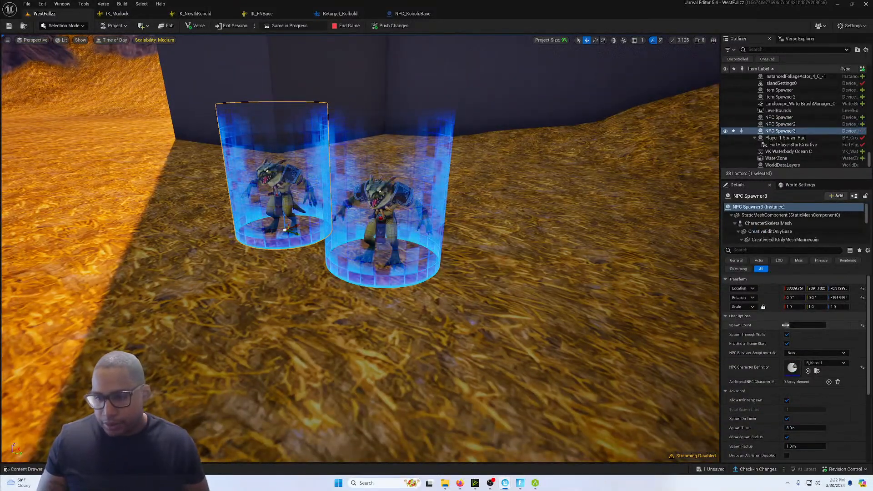
# Set the duplicated NPC spawner's Spawn Count to 2.
pyautogui.click(806, 325)
pyautogui.press('BackSpace')
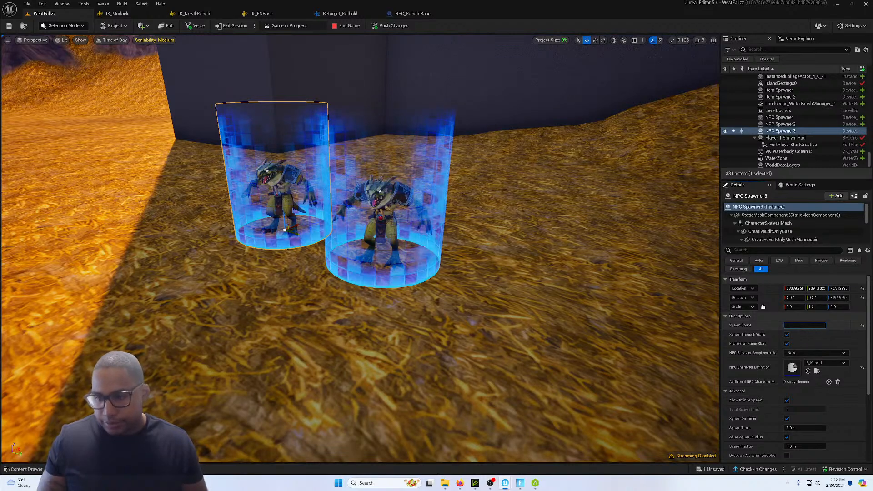
pyautogui.click(796, 325)
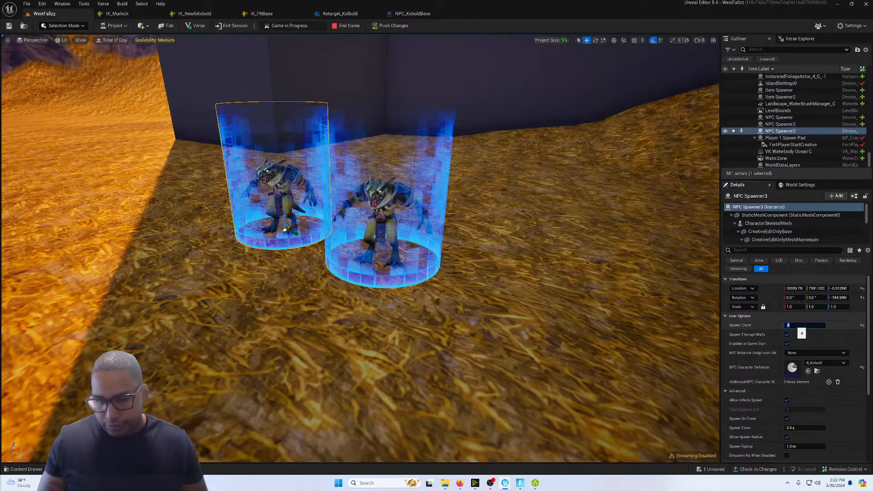
pyautogui.write('2')
pyautogui.press('Return')
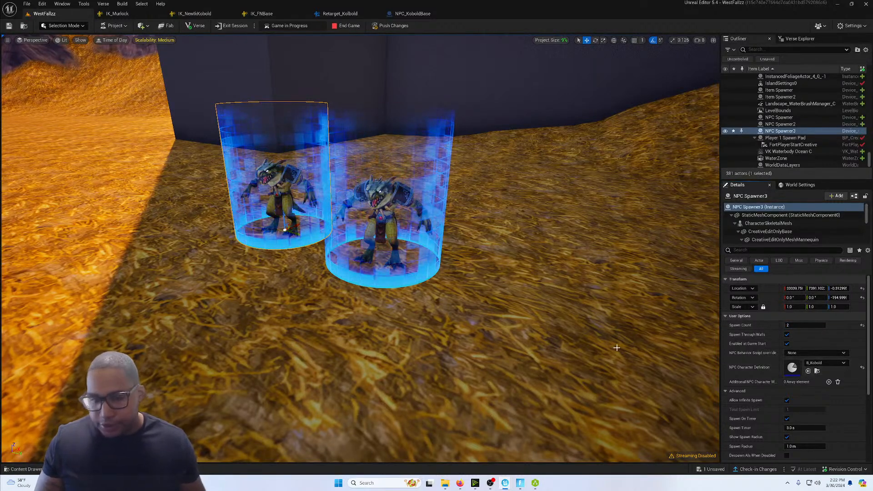
# Duplicate the spawner's B_Kobold character definition in the Behaviour_Kobold folder and name the copy B_shotgun_Kobold1.
pyautogui.click(817, 371)
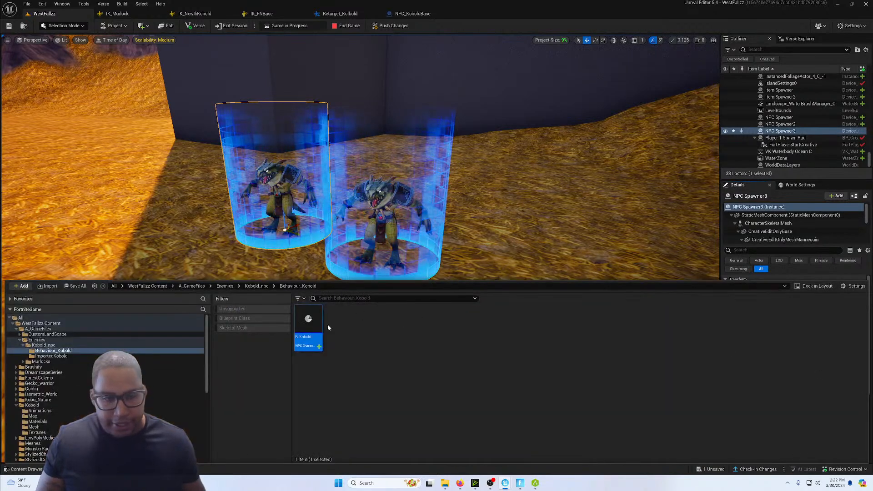
pyautogui.rightClick(312, 338)
pyautogui.click(340, 235)
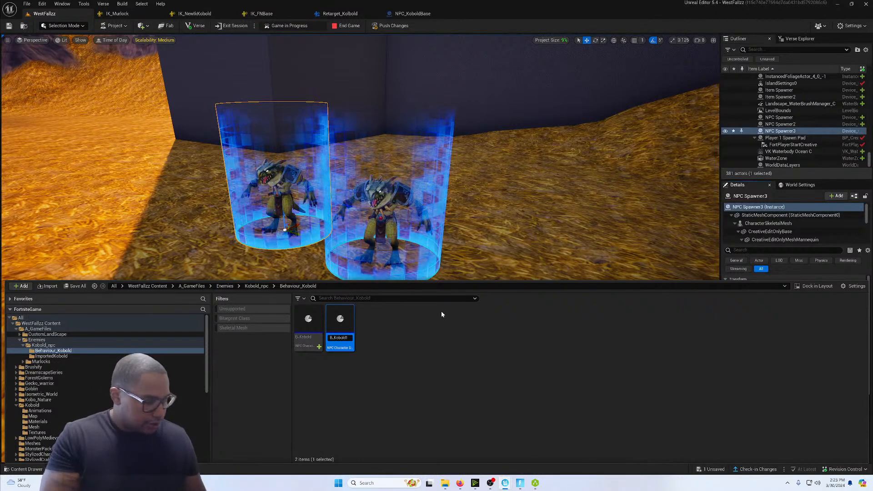
pyautogui.write('shotgun')
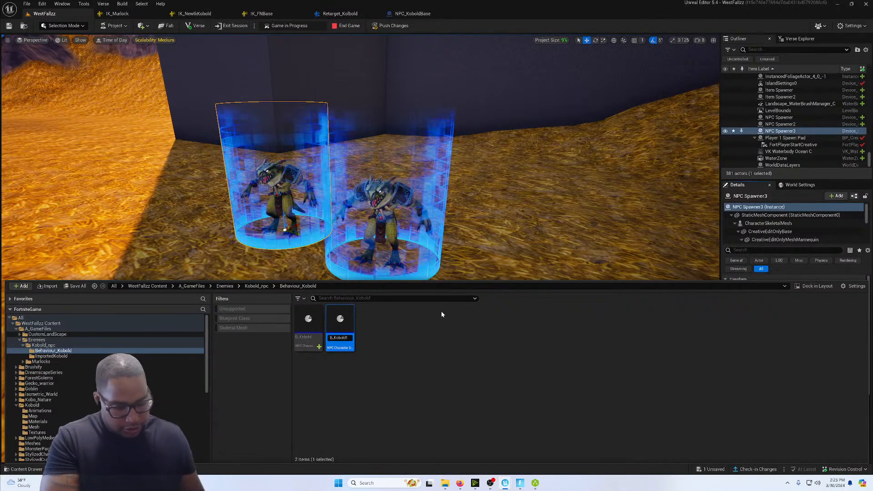
pyautogui.write('_shotgun_')
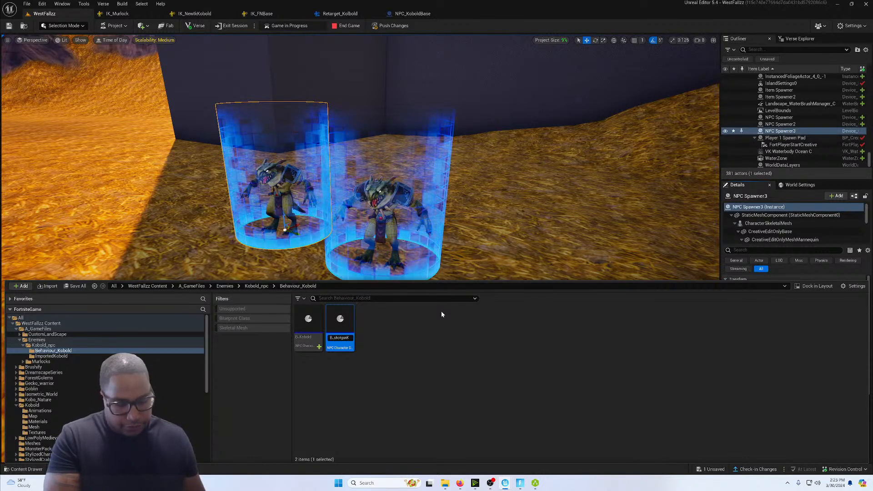
pyautogui.press('Return')
# In the B_shotgun_Kobold1 definition, set the inventory item to Makeshift Shotgun L2, found by searching "primal", and save the definition.
pyautogui.doubleClick(340, 323)
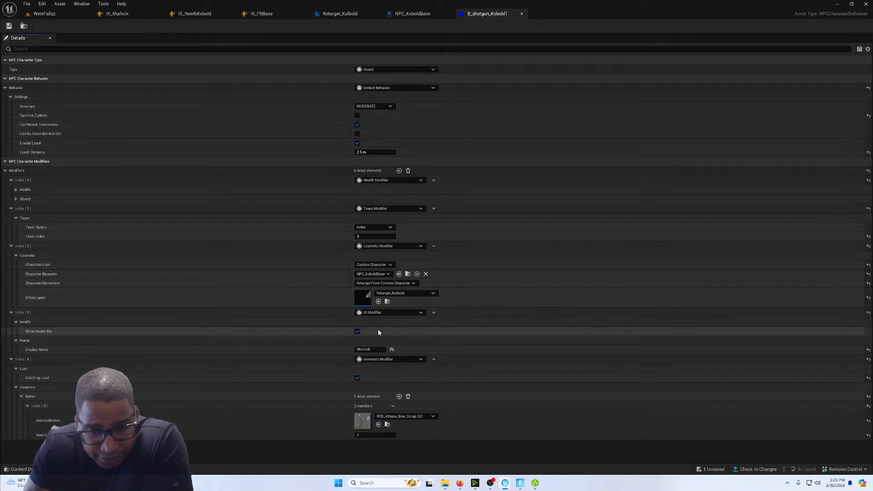
pyautogui.click(401, 416)
pyautogui.scroll(-3, 421, 378)
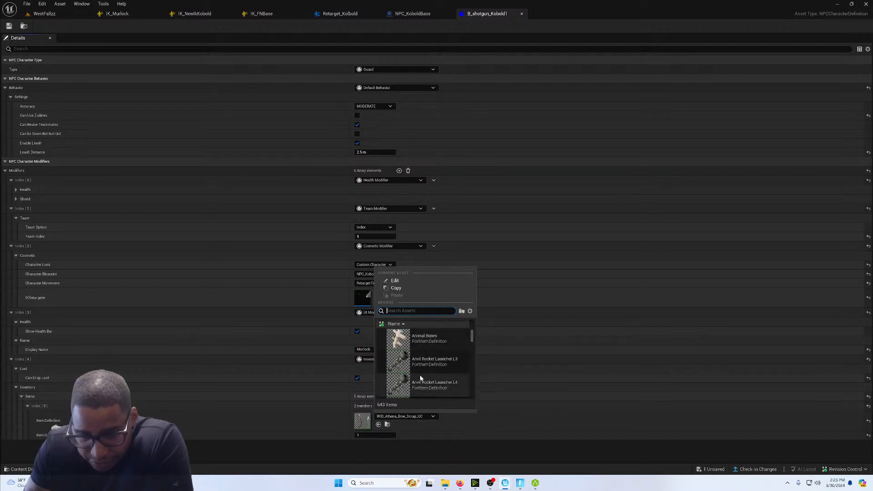
pyautogui.scroll(-3, 422, 379)
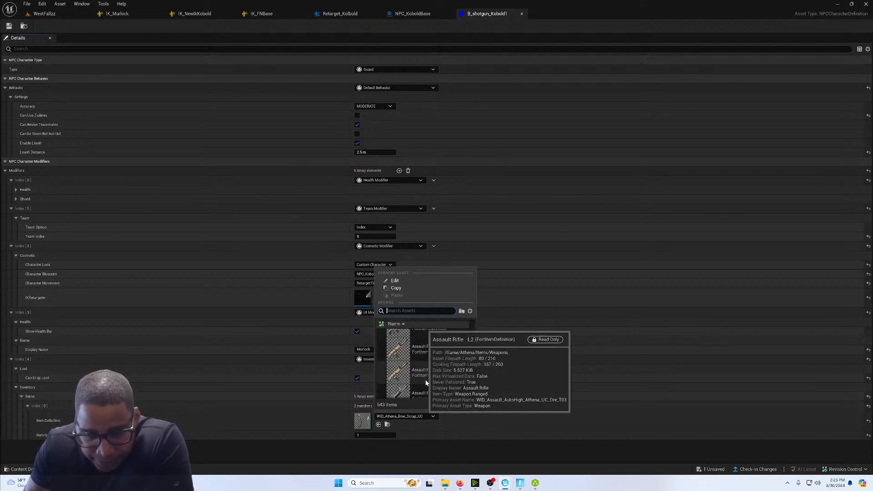
pyautogui.scroll(-1, 426, 385)
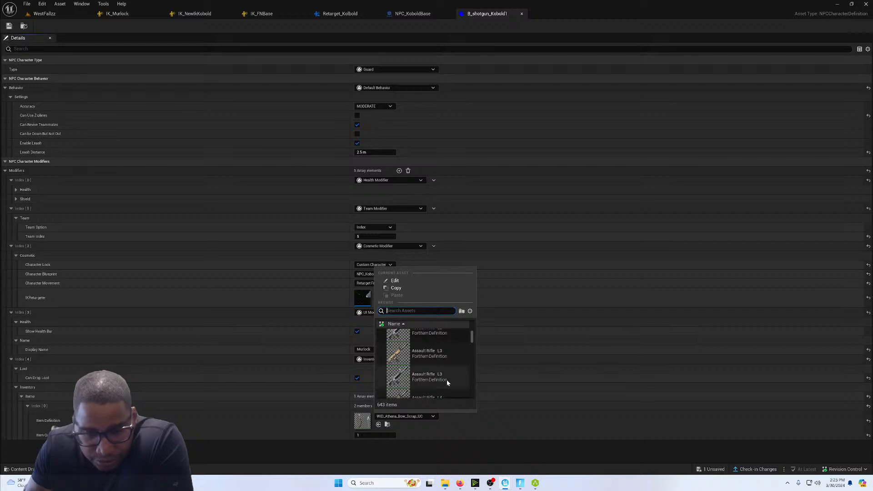
pyautogui.scroll(-2, 455, 375)
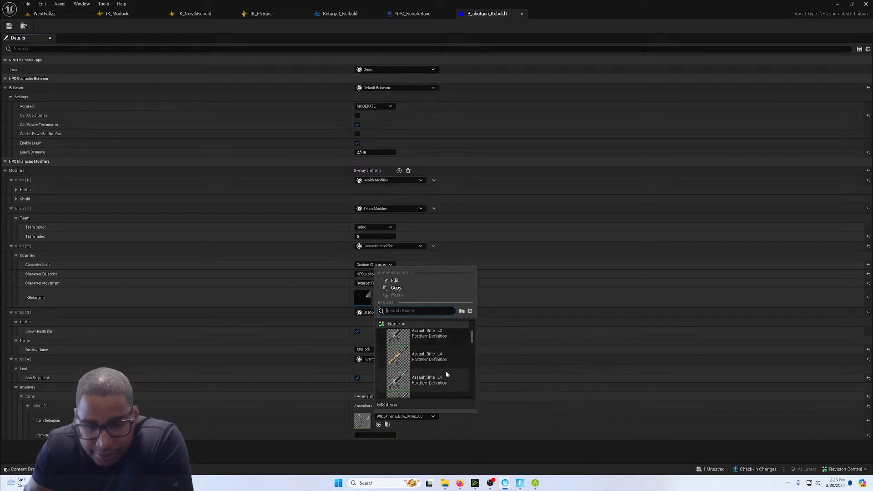
pyautogui.scroll(-2, 444, 370)
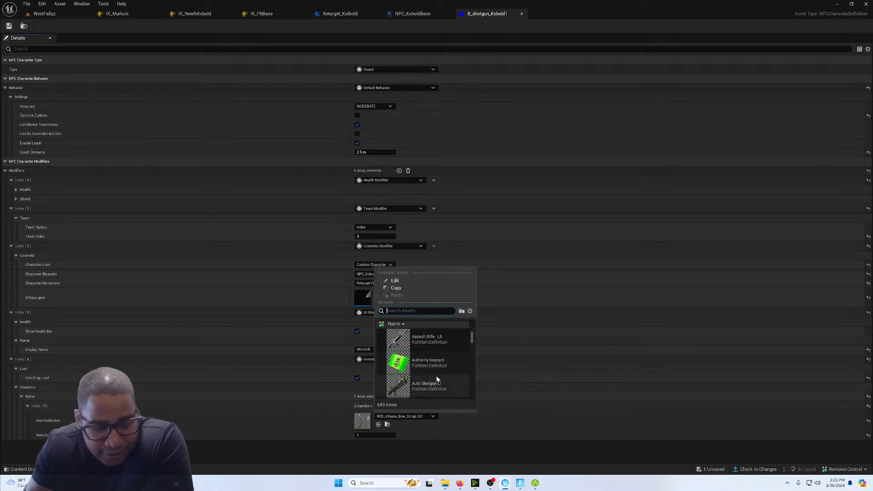
pyautogui.scroll(-2, 427, 382)
pyautogui.scroll(-3, 471, 344)
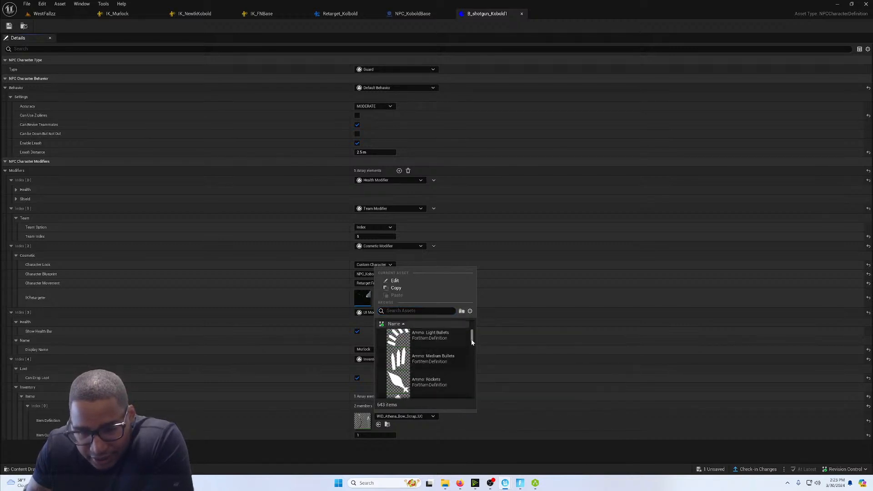
pyautogui.scroll(-3, 436, 363)
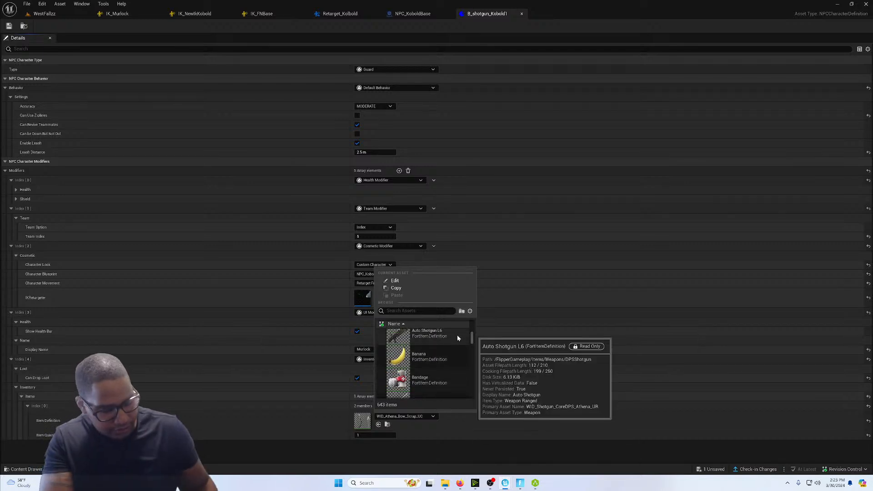
pyautogui.write('prim')
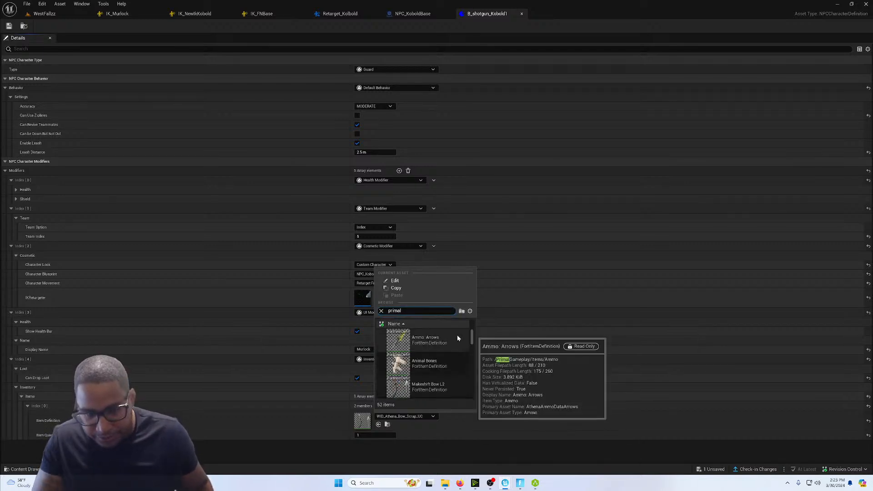
pyautogui.write('al')
pyautogui.scroll(-5, 437, 362)
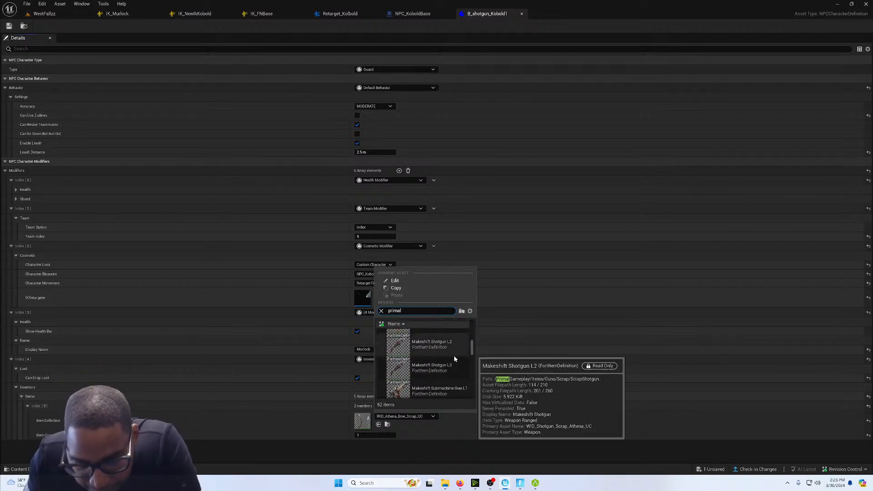
pyautogui.click(447, 351)
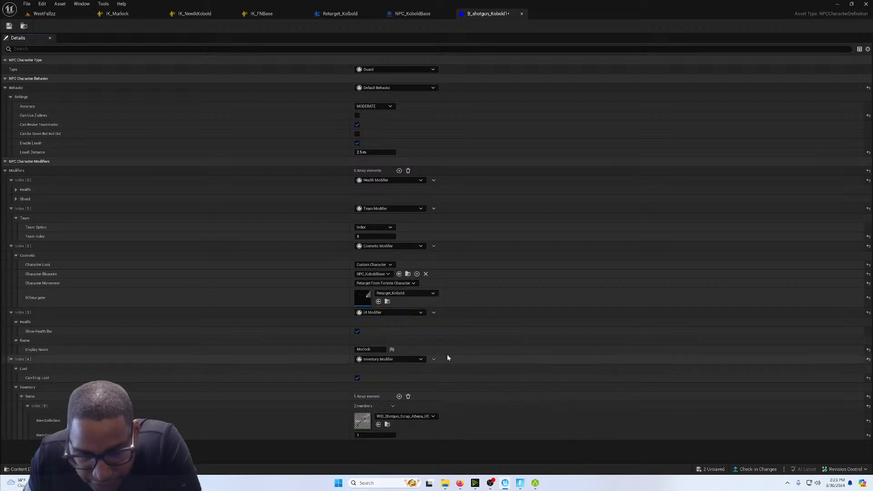
pyautogui.click(9, 26)
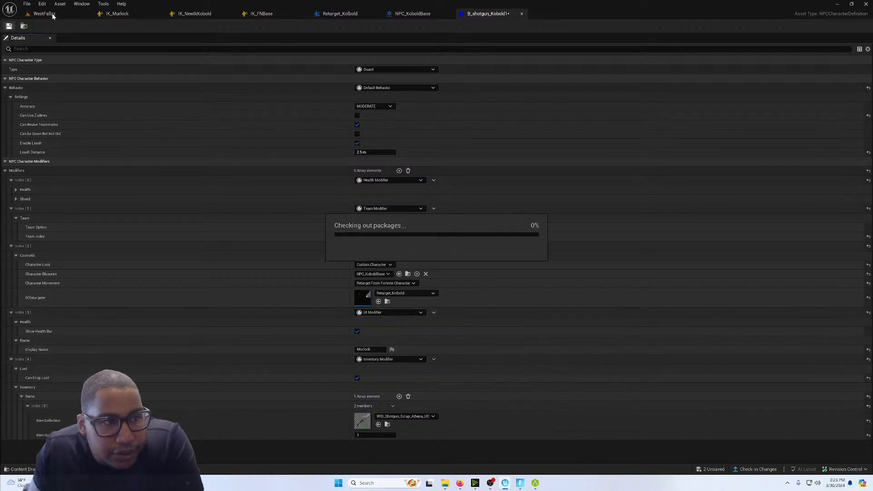
# End the running game from the level and set both item spawners' Time Before First Spawn and Time Between Spawns to 1.0.
pyautogui.click(43, 14)
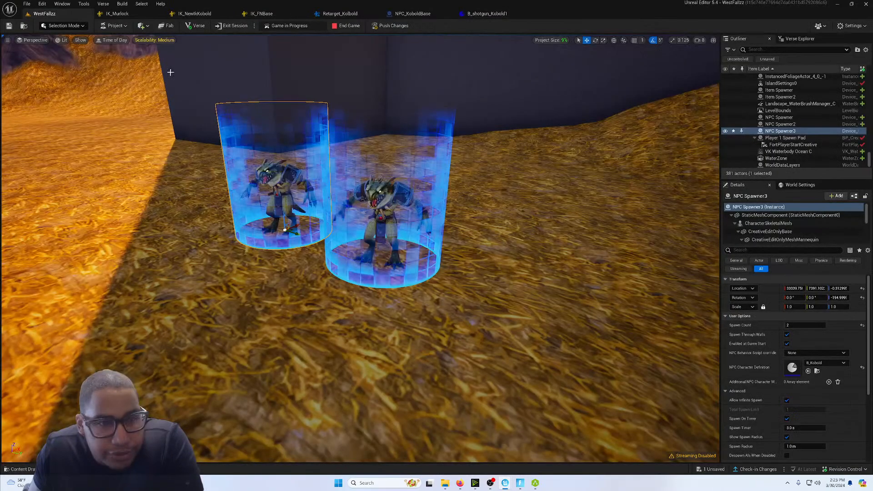
pyautogui.click(348, 26)
pyautogui.moveTo(394, 98); pyautogui.dragTo(308, 110, button='right')
pyautogui.click(260, 201)
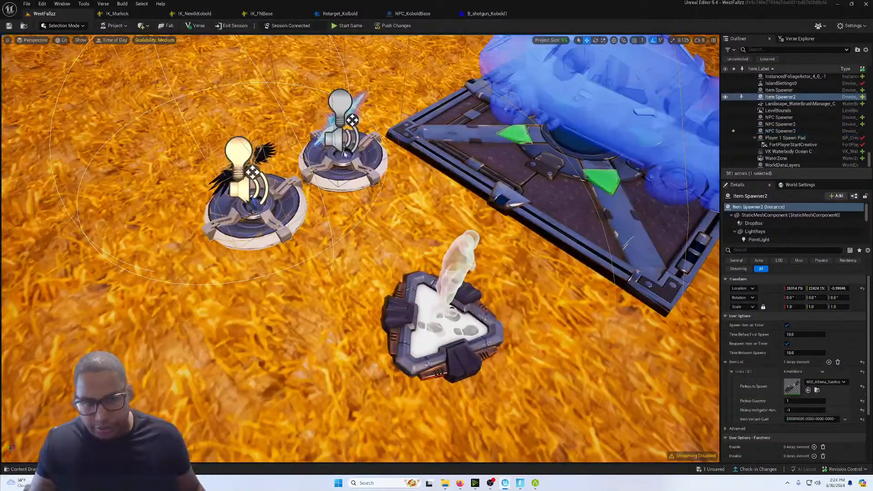
pyautogui.keyDown('ctrl'); pyautogui.click(344, 155); pyautogui.keyUp('ctrl')
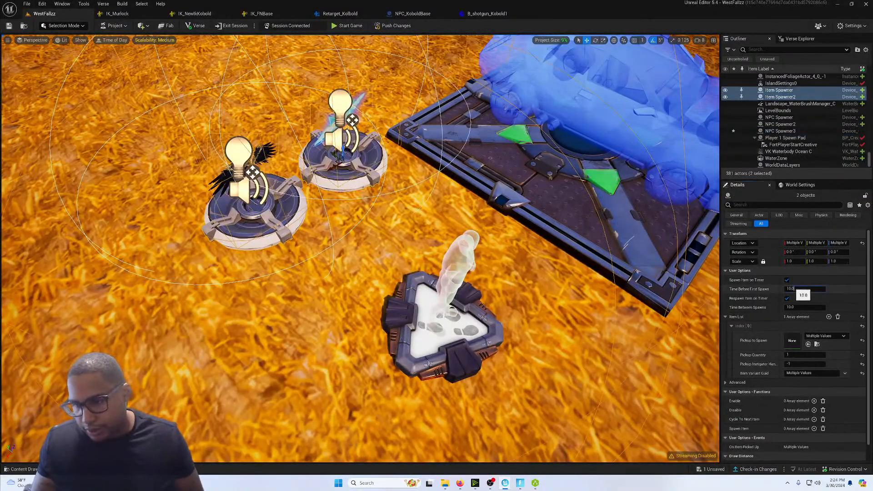
pyautogui.click(793, 289)
pyautogui.write('1')
pyautogui.write('1')
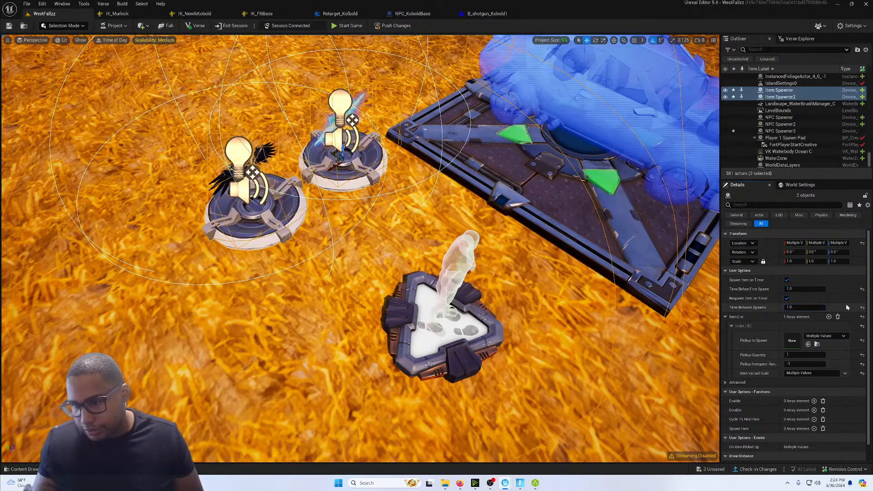
pyautogui.press('Return')
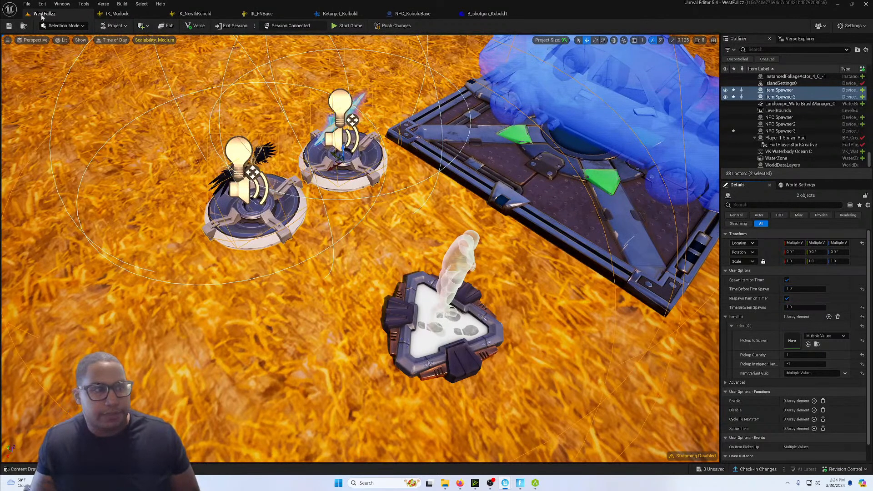
# Push the changes to the live session, switch to Fortnite and close its game menu.
pyautogui.click(392, 26)
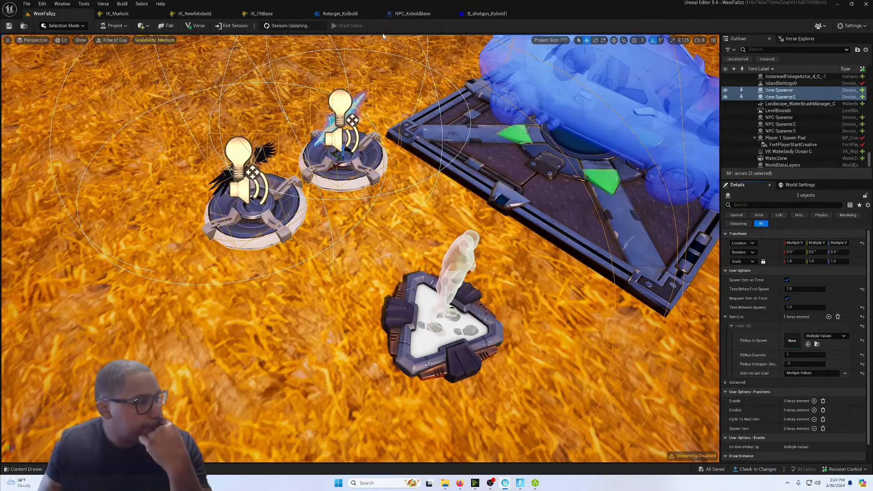
pyautogui.moveTo(383, 36); pyautogui.dragTo(410, 9, button='right')
pyautogui.moveTo(496, 281); pyautogui.dragTo(498, 282, button='right')
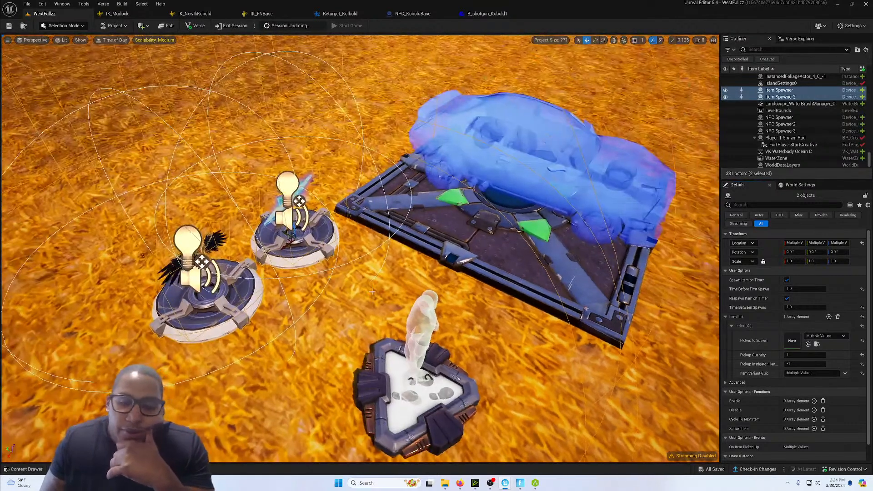
pyautogui.moveTo(520, 483)
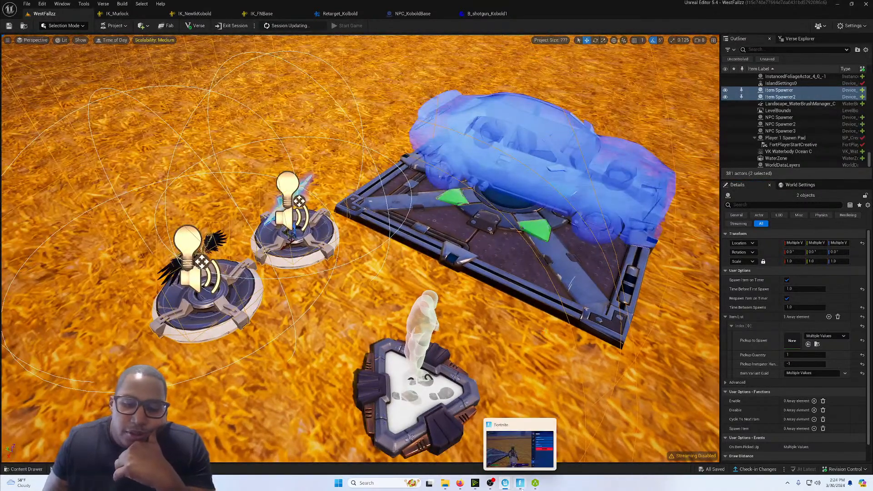
pyautogui.click(527, 486)
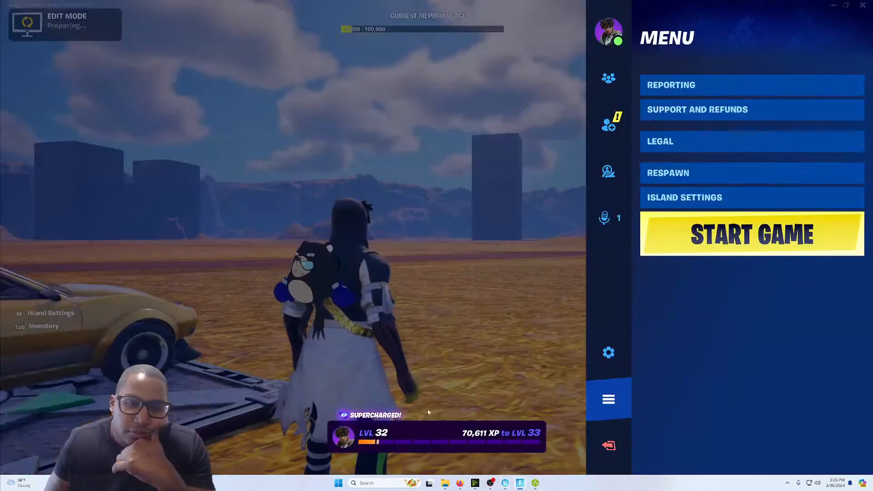
pyautogui.press('Escape')
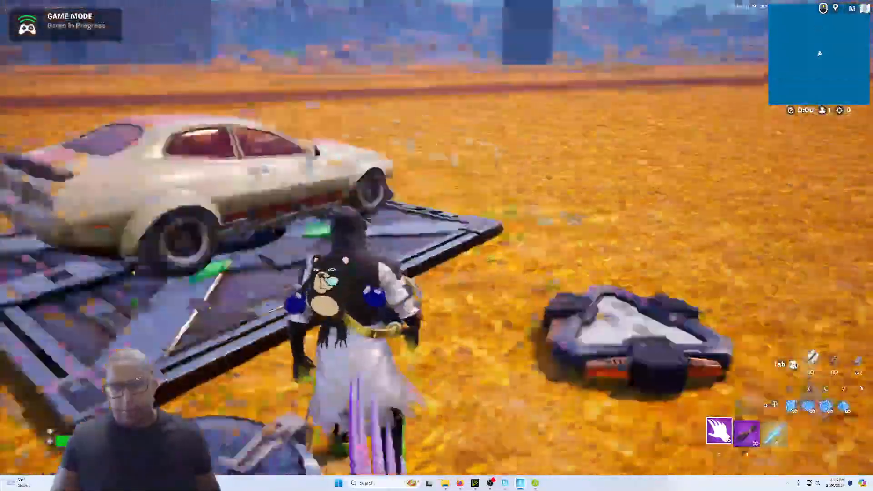
# Get into the car, drive to the Kobolds beside the tall block and circle them to examine the group.
pyautogui.press('e')
pyautogui.press('w')
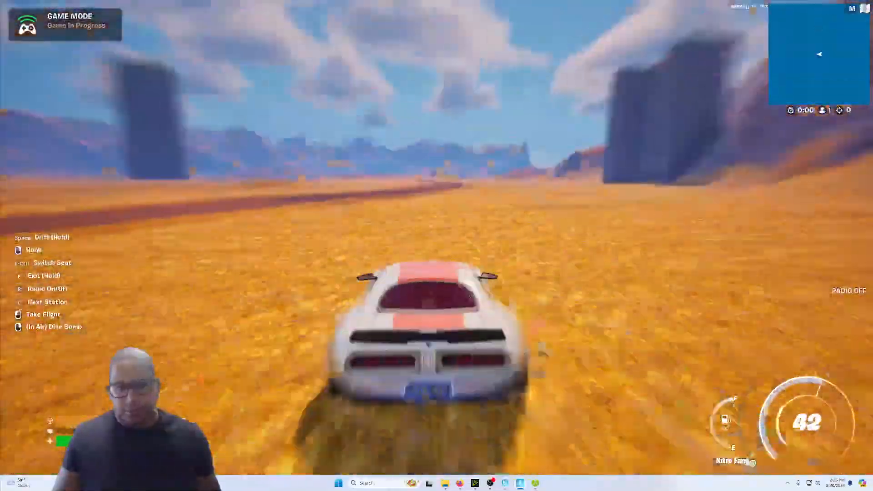
pyautogui.press('d')
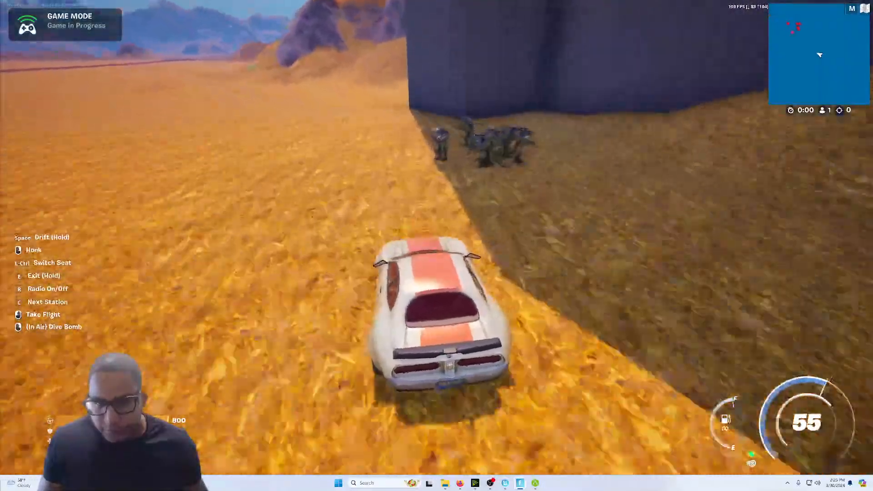
pyautogui.press('s')
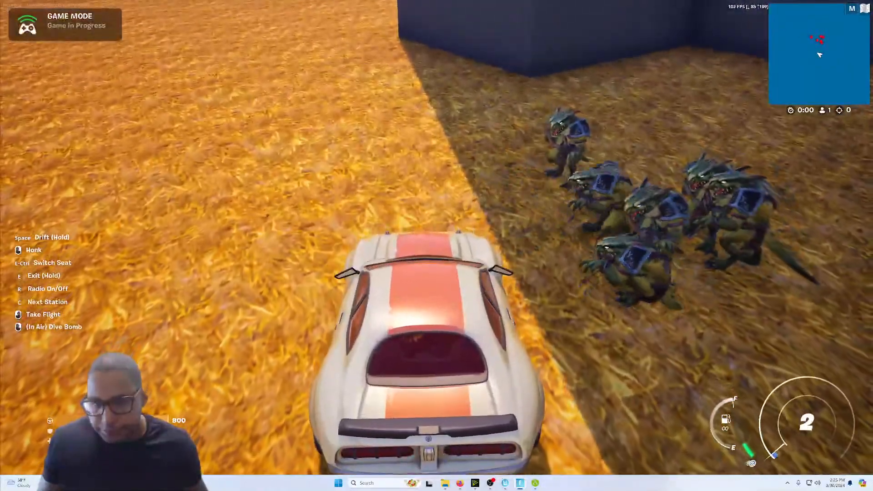
pyautogui.press('w')
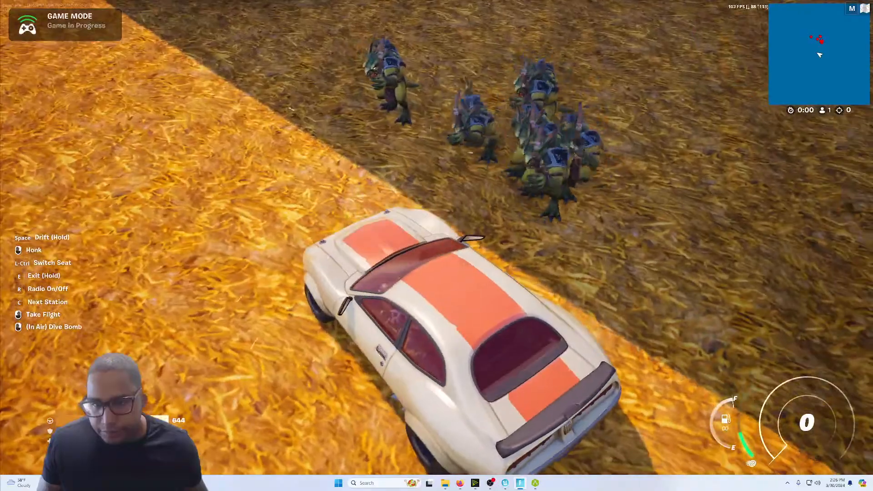
pyautogui.press('s')
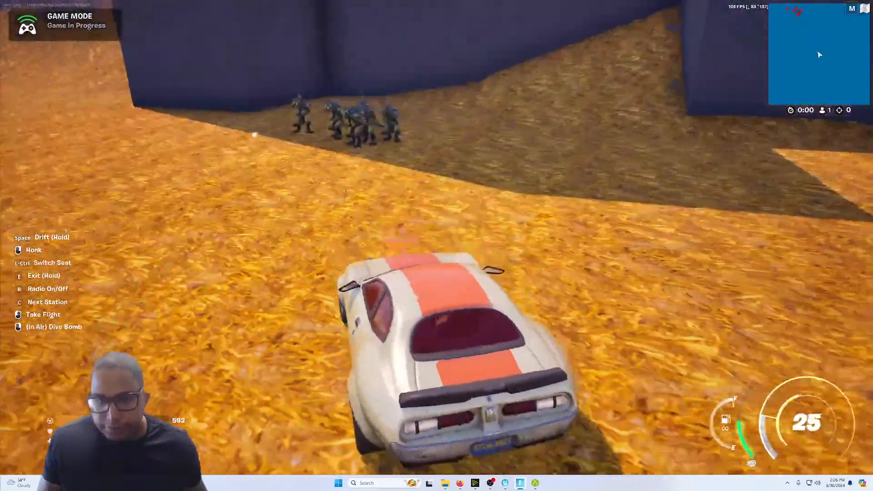
# End the playtest game and switch back to the Unreal Editor level.
pyautogui.press('Escape')
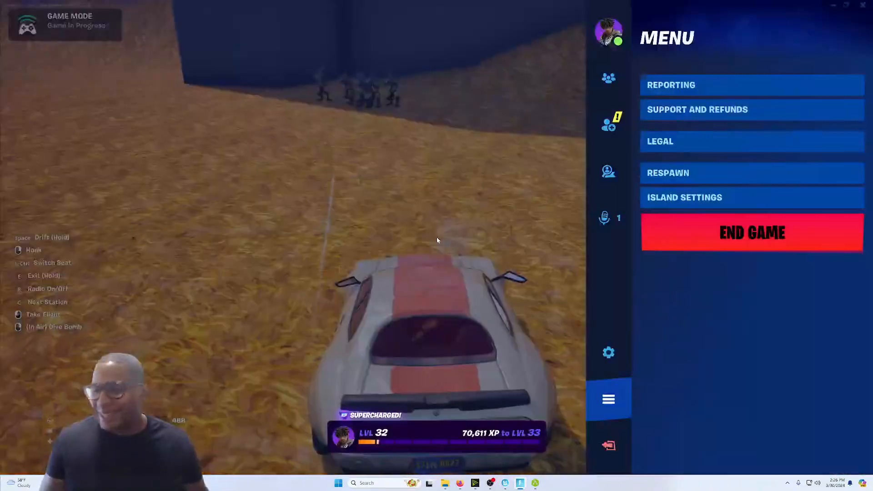
pyautogui.press('Escape')
pyautogui.press('Escape')
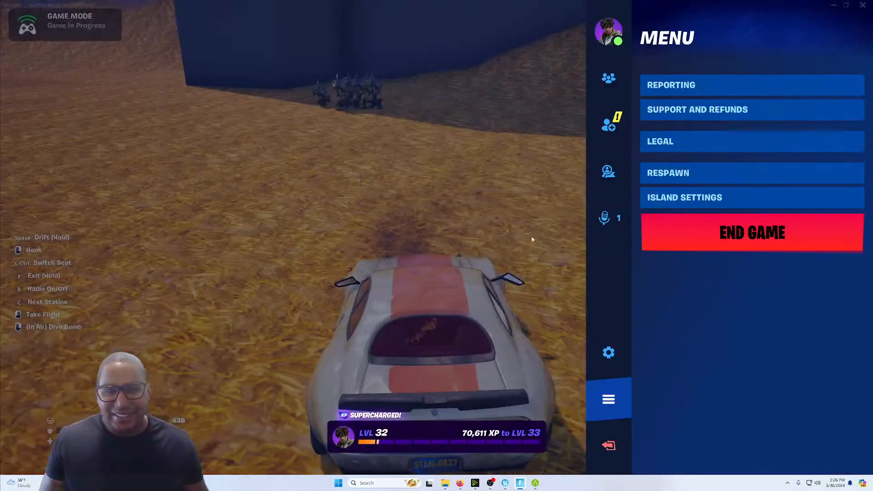
pyautogui.click(689, 245)
pyautogui.press('super')
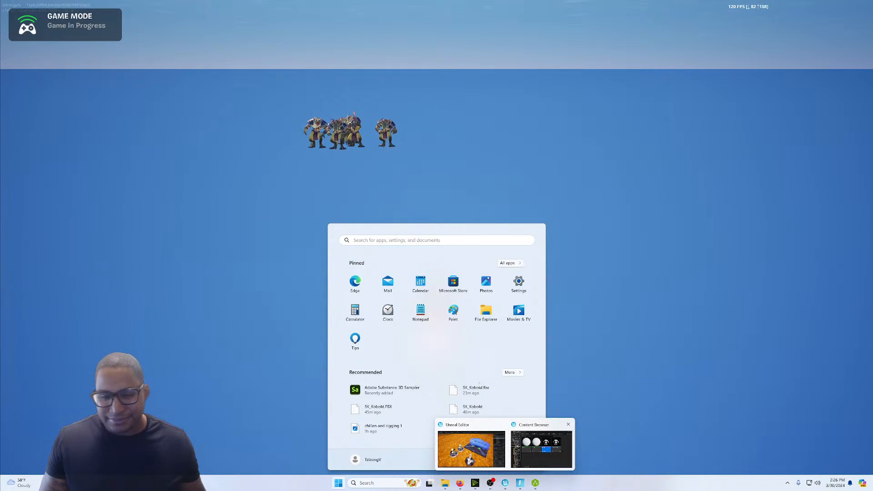
pyautogui.click(474, 455)
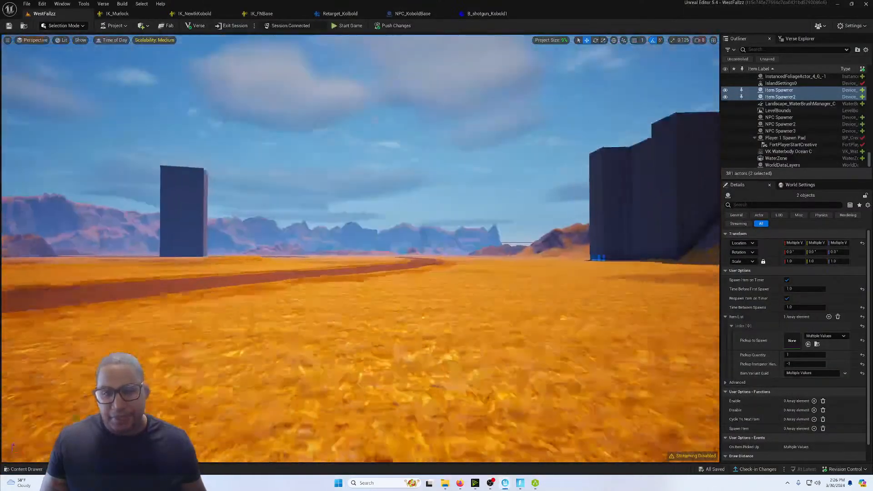
# Set NPC Spawner2's NPC Character Definition to B_shotgun_Kobold1 and select the neighbouring NPC Spawner3 to compare its definition.
pyautogui.press('w')
pyautogui.moveTo(457, 223)
pyautogui.mouseDown(button='right')
pyautogui.moveTo(509, 219)
pyautogui.moveTo(513, 236)
pyautogui.moveTo(491, 245)
pyautogui.moveTo(457, 223)
pyautogui.mouseUp(button='right')
pyautogui.click(459, 225)
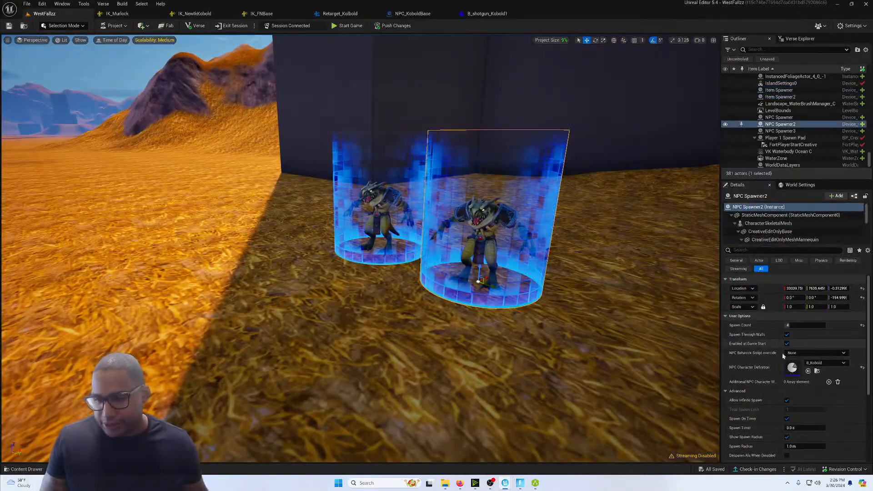
pyautogui.click(815, 364)
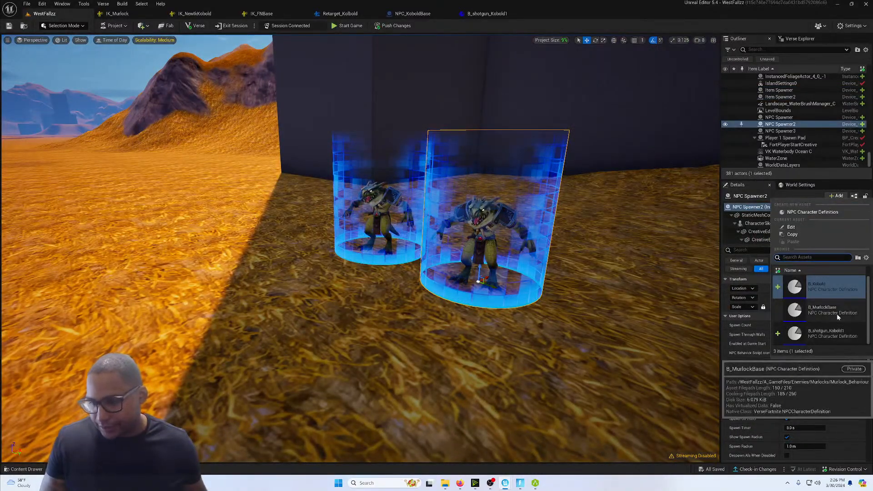
pyautogui.click(839, 339)
pyautogui.moveTo(546, 291); pyautogui.dragTo(595, 305, button='right')
pyautogui.press('a')
pyautogui.press('w')
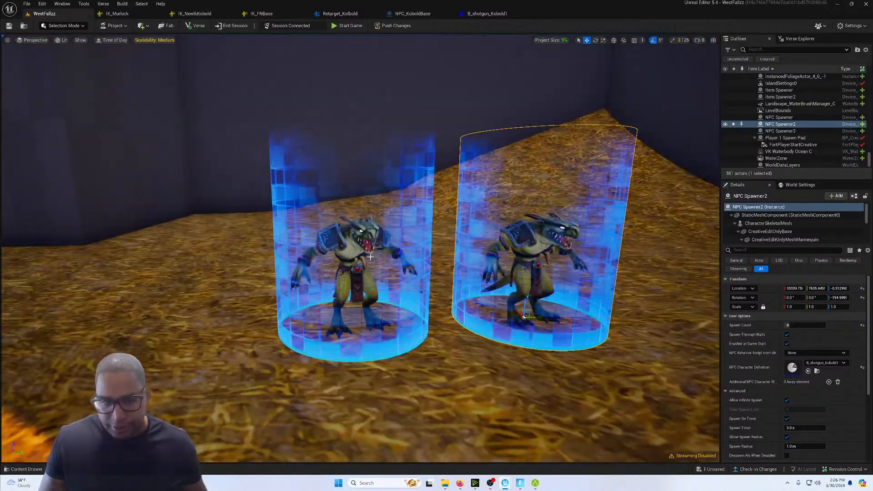
pyautogui.click(359, 251)
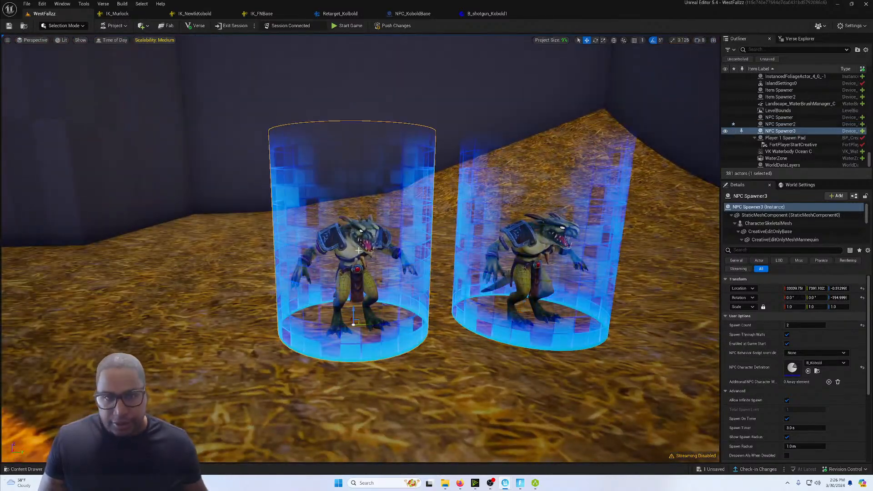
# In the Retarget_Kolbold retargeter, set the RightArm chain's IK Blend to Source and all its Blend to Source Weights to 1.0.
pyautogui.click(400, 15)
pyautogui.click(340, 13)
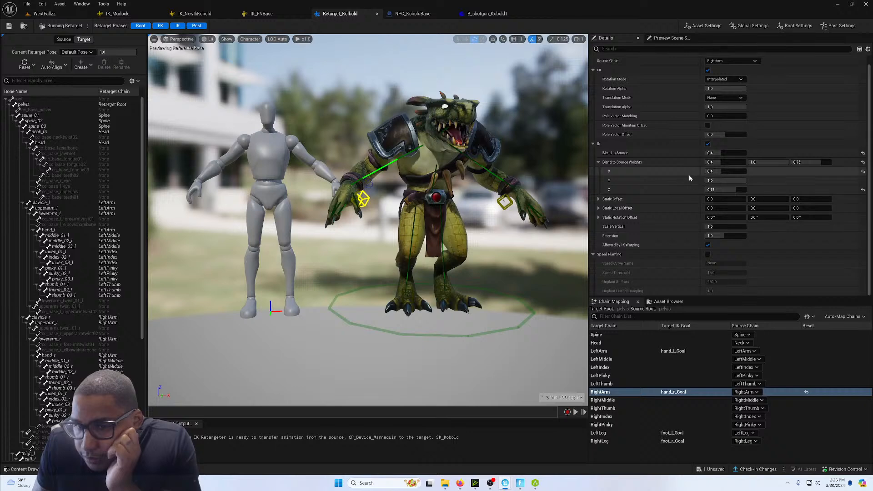
pyautogui.moveTo(717, 171); pyautogui.dragTo(746, 189)
pyautogui.moveTo(723, 153); pyautogui.dragTo(748, 152)
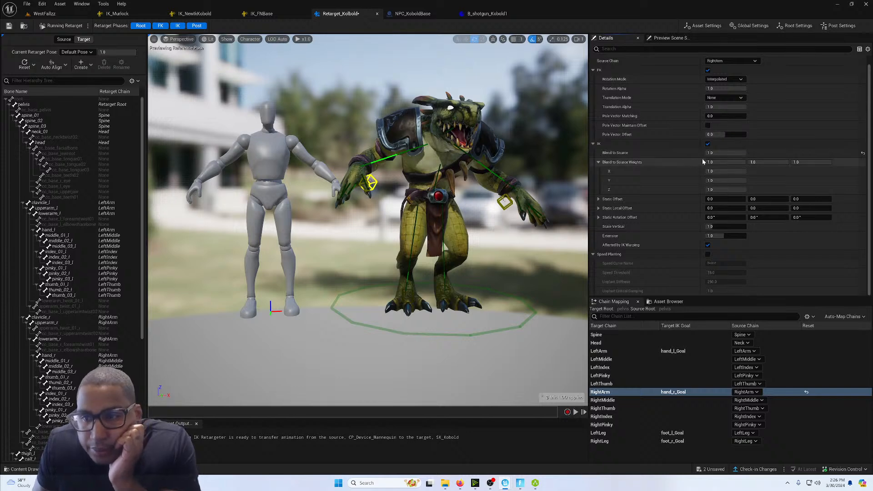
# Set the RightArm chain's IK Blend to Source to 0.0, save the retargeter and check the Kobold's arm pose.
pyautogui.moveTo(513, 127); pyautogui.dragTo(437, 149, button='right')
pyautogui.moveTo(436, 149); pyautogui.dragTo(514, 128, button='middle')
pyautogui.moveTo(731, 153); pyautogui.dragTo(706, 152)
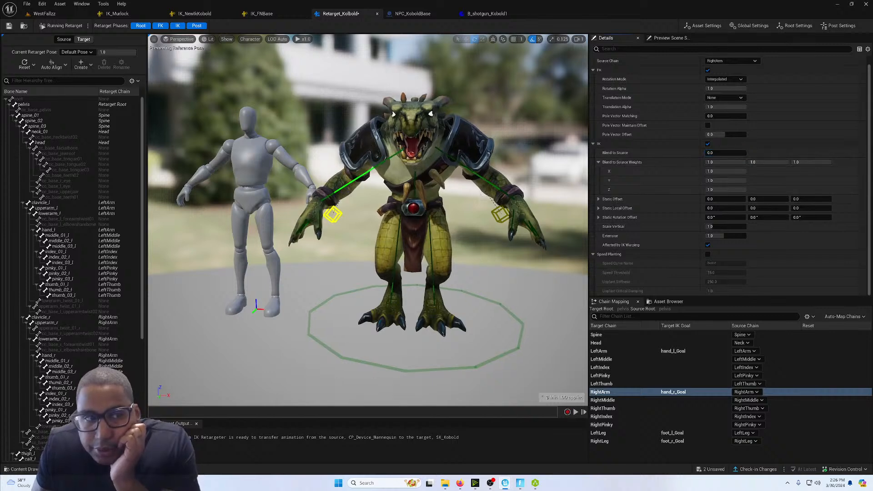
pyautogui.click(9, 26)
pyautogui.moveTo(357, 173); pyautogui.dragTo(384, 183, button='right')
pyautogui.press('a')
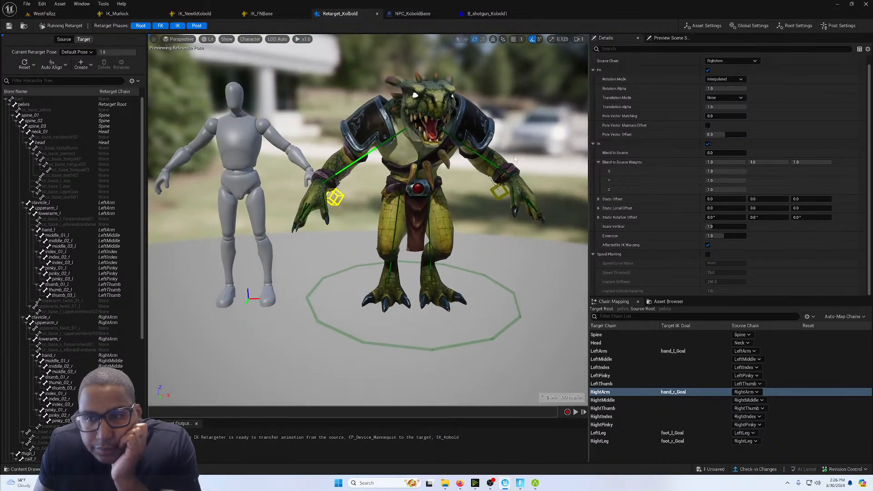
pyautogui.moveTo(541, 175); pyautogui.dragTo(597, 177, button='right')
pyautogui.press('a')
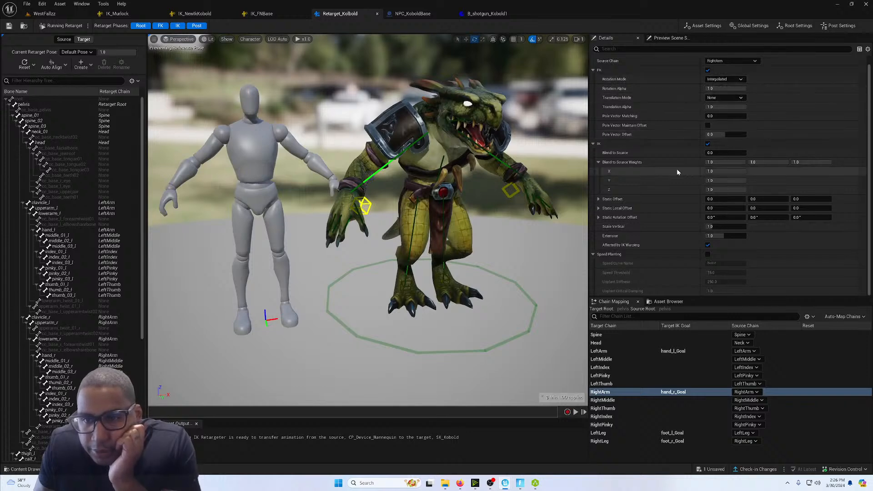
pyautogui.scroll(1, 668, 168)
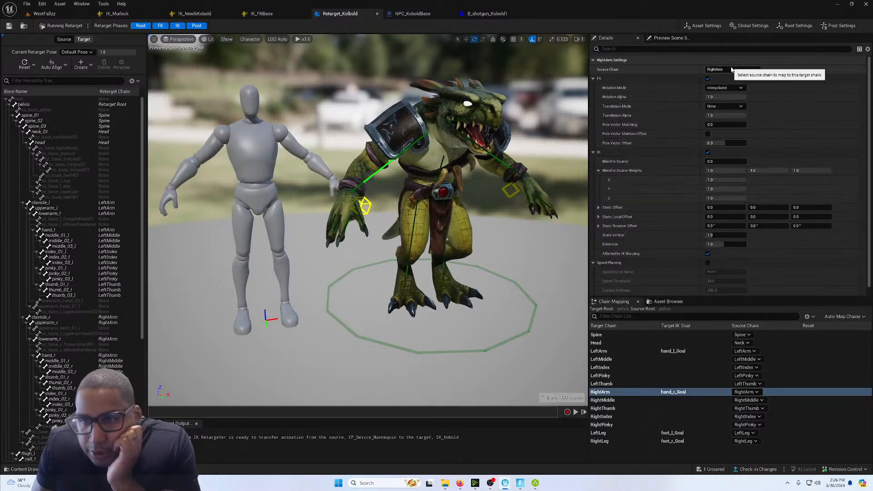
# Return to the WestFallzz level, push the changes to the live session with NPC Spawner2 saved, and switch to Fortnite.
pyautogui.click(44, 13)
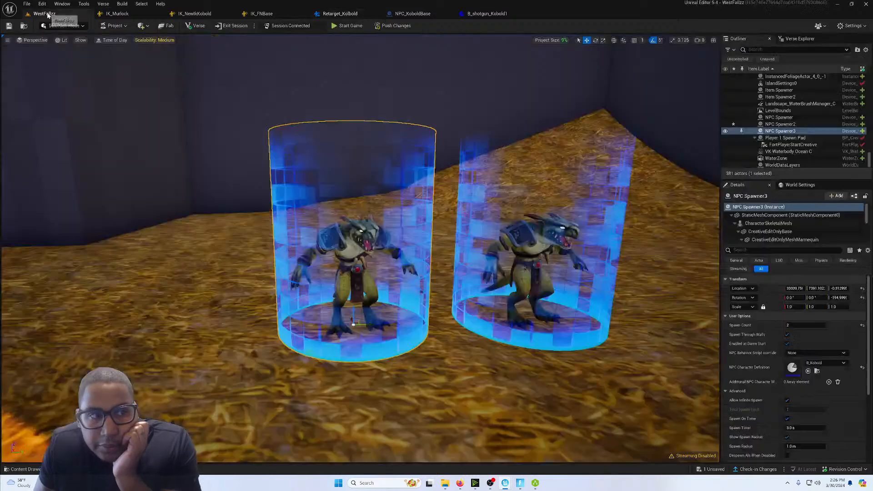
pyautogui.hotkey('ctrl', 's')
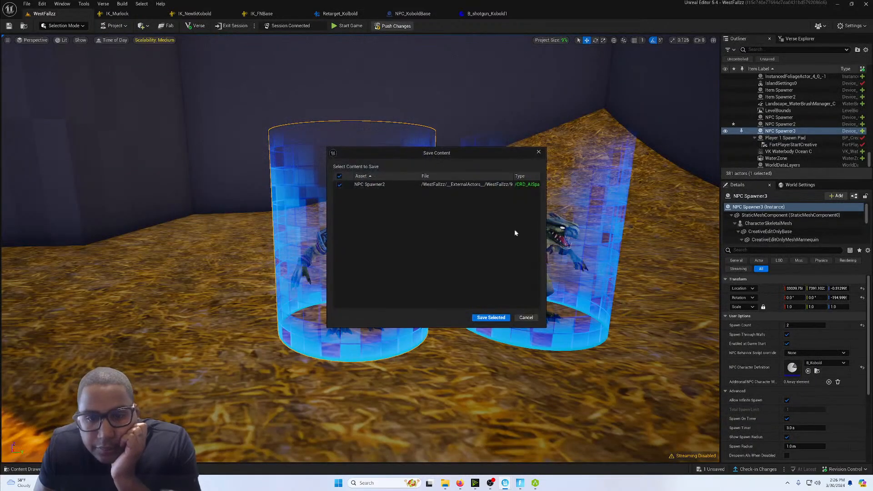
pyautogui.click(487, 317)
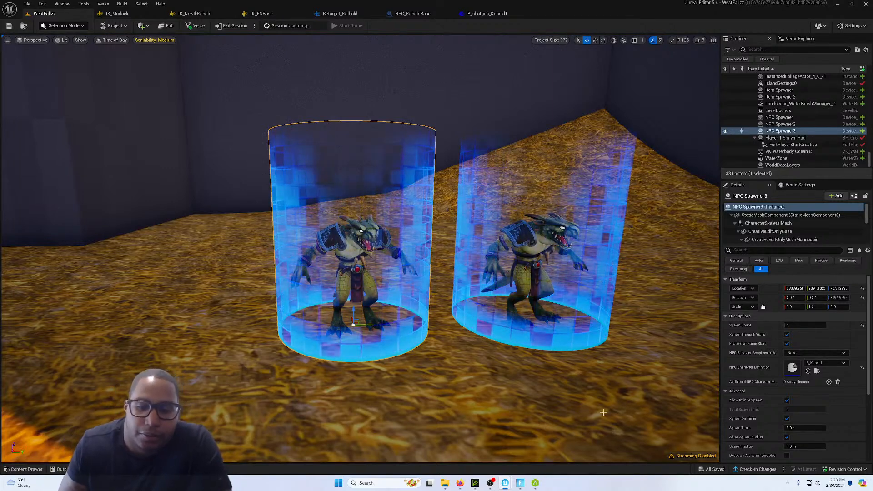
pyautogui.click(519, 483)
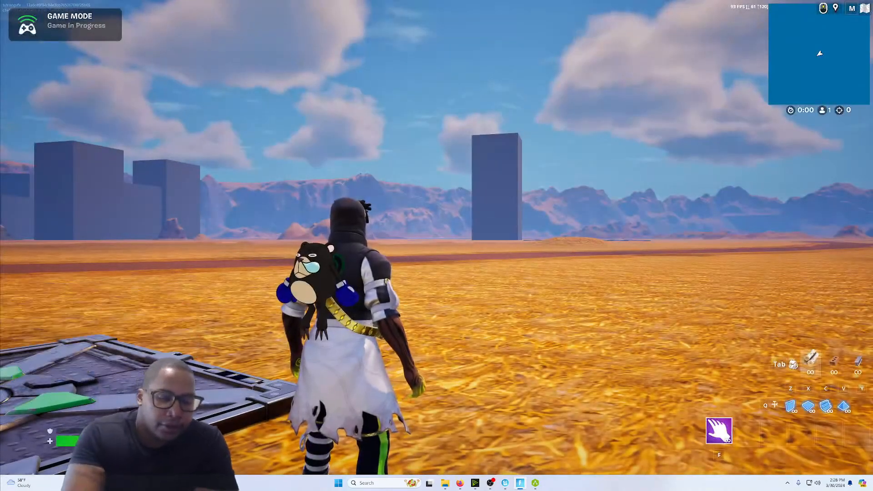
# Collect an item at the item spawners, get into the car and drive towards the Kobolds beside the tall block.
pyautogui.press('w')
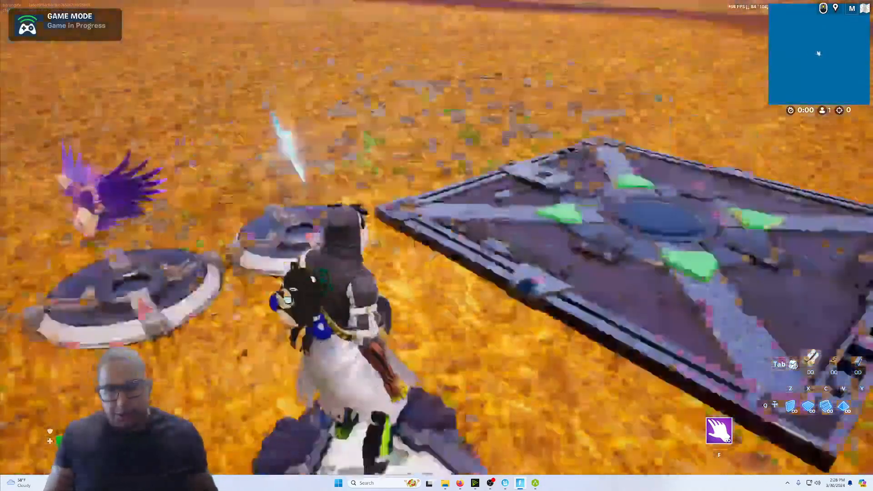
pyautogui.press('e')
pyautogui.press('e')
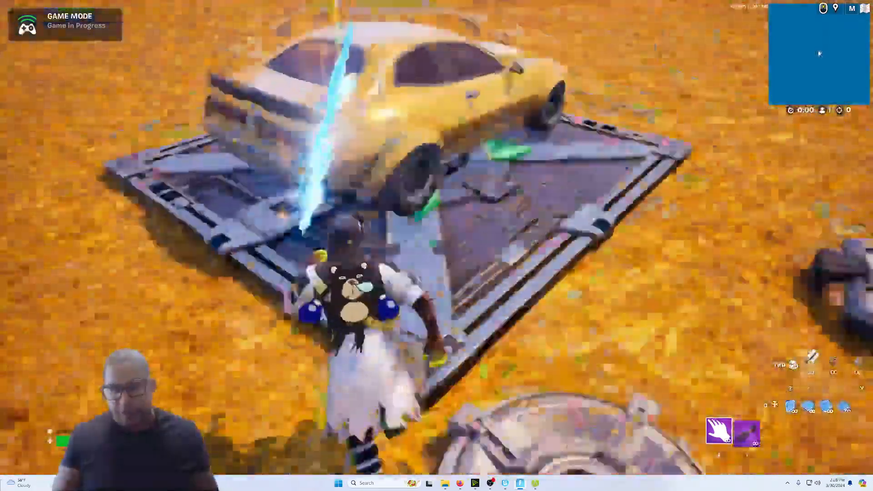
pyautogui.press('e')
pyautogui.press('w')
pyautogui.press('w')
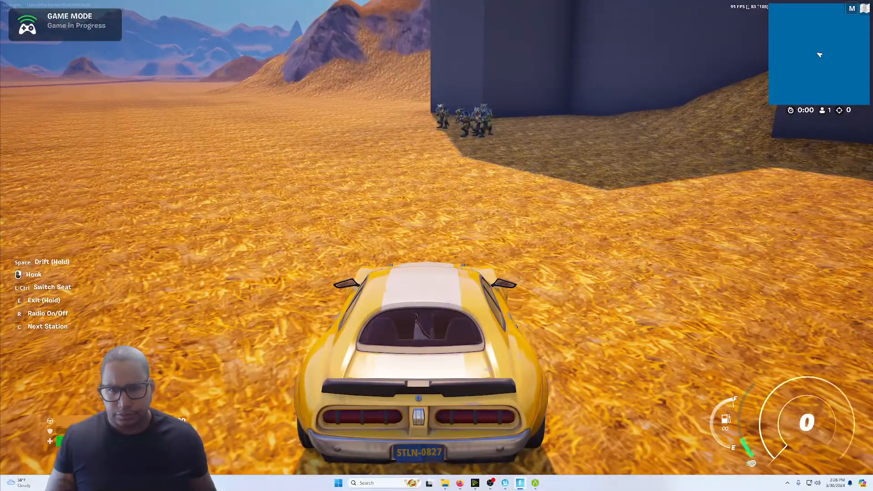
# Drive the car around the Kobold group to examine their poses and how they react.
pyautogui.press('e')
pyautogui.press('w')
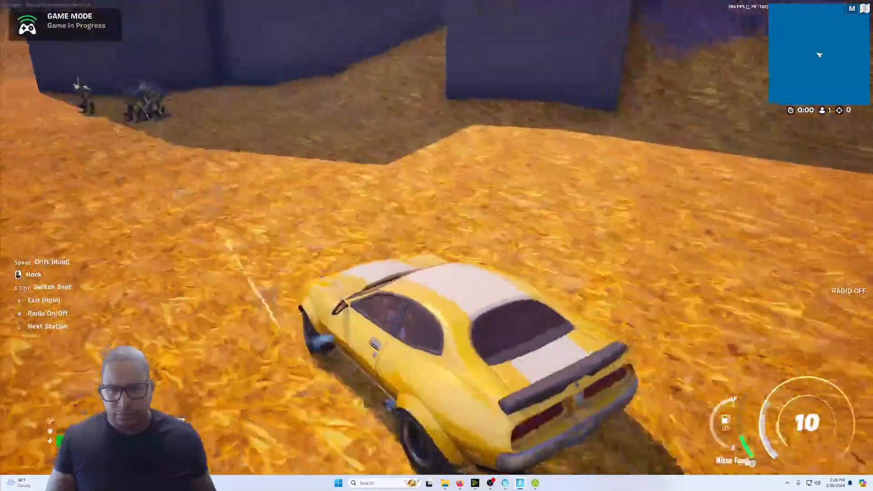
pyautogui.press('a')
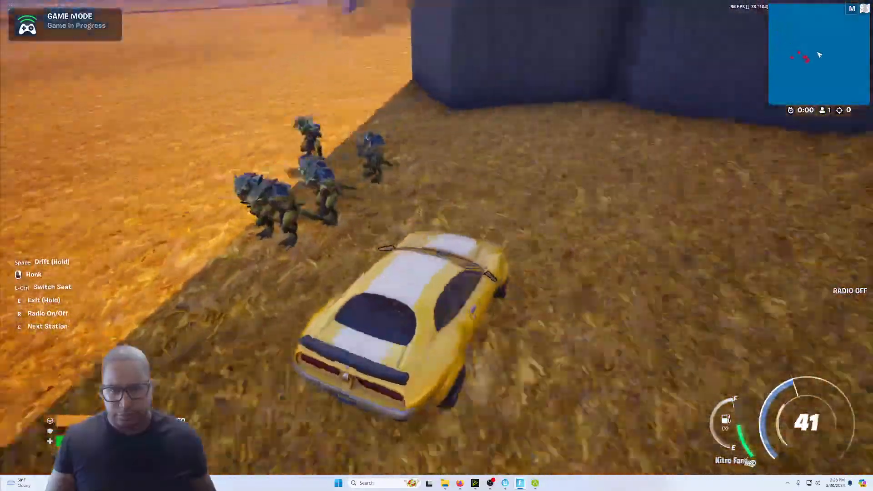
pyautogui.press('a')
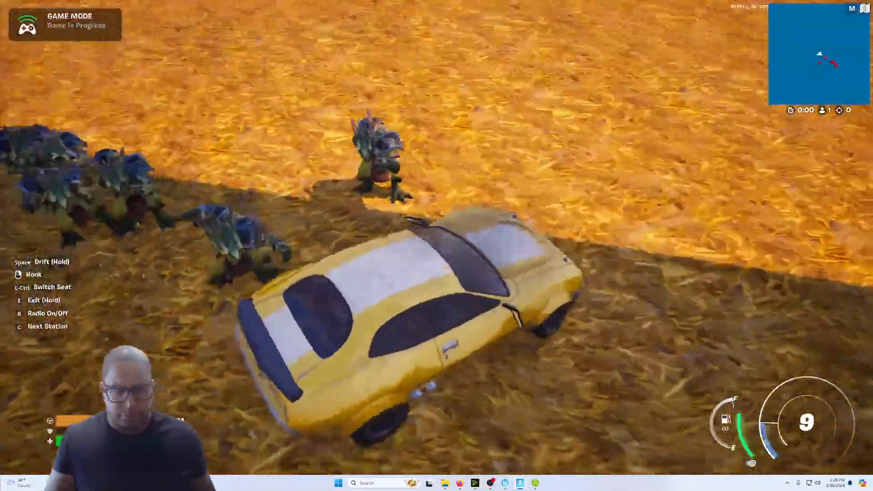
pyautogui.press('w')
pyautogui.press('w')
pyautogui.press('a')
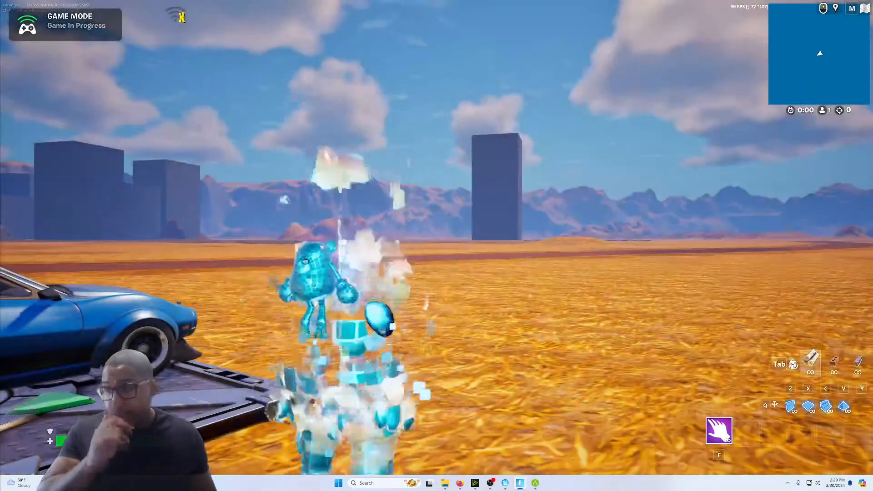
# End the playtest game and return to the level in Unreal Editor.
pyautogui.press('Escape')
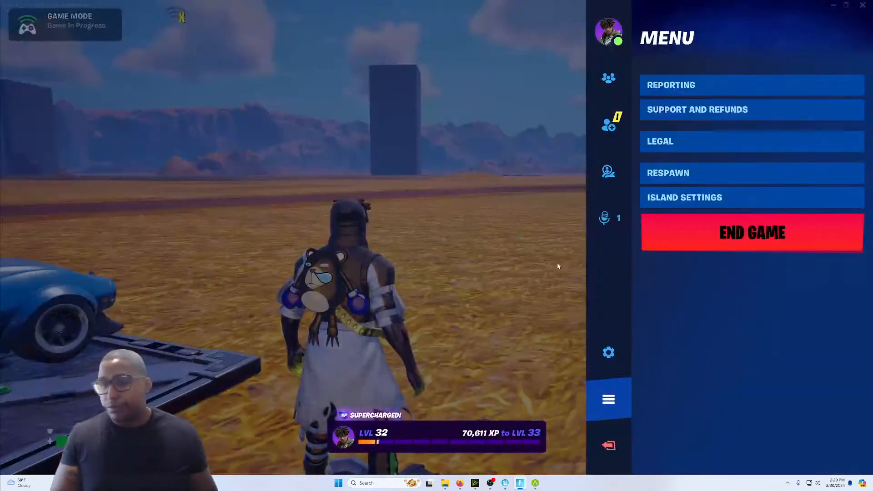
pyautogui.click(706, 248)
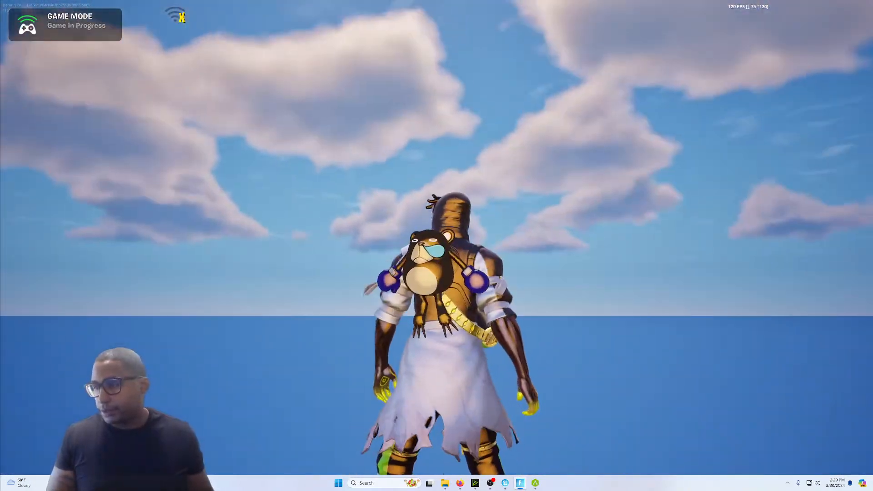
pyautogui.press('super')
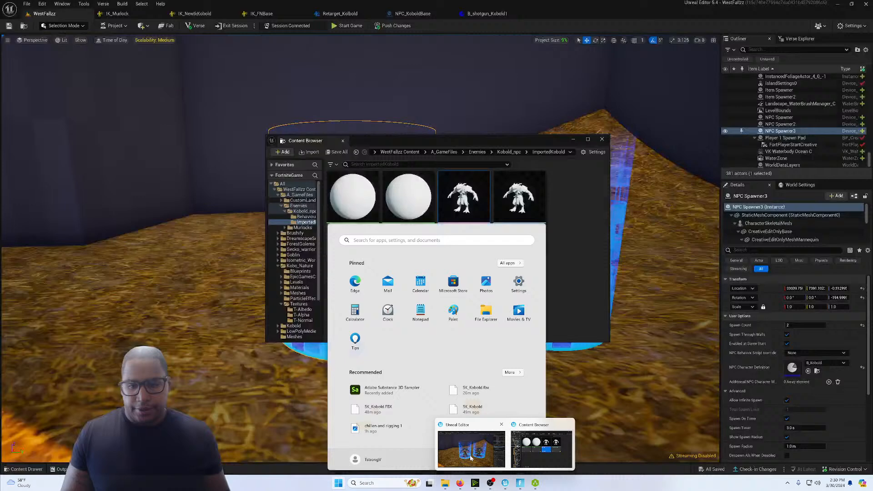
pyautogui.click(472, 459)
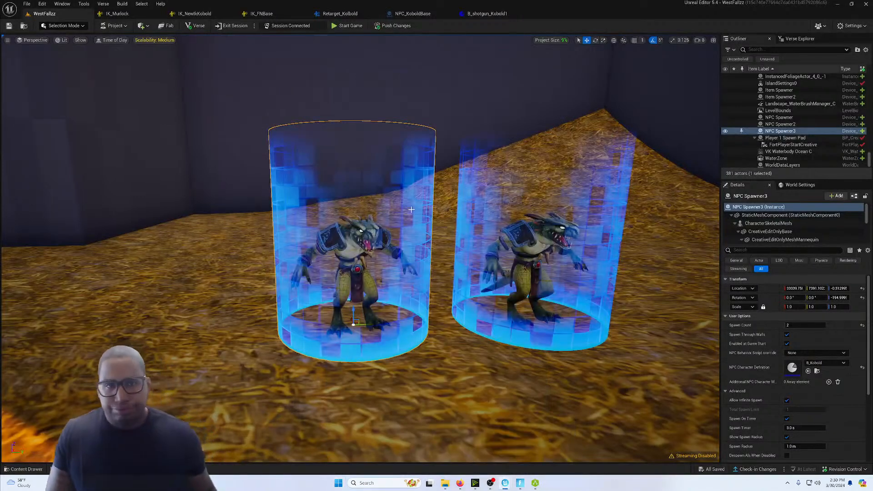
# Review the IK_NewIkKobold rig's bone hierarchy and the B_shotgun_Kobold1 character definition.
pyautogui.click(264, 14)
pyautogui.click(205, 14)
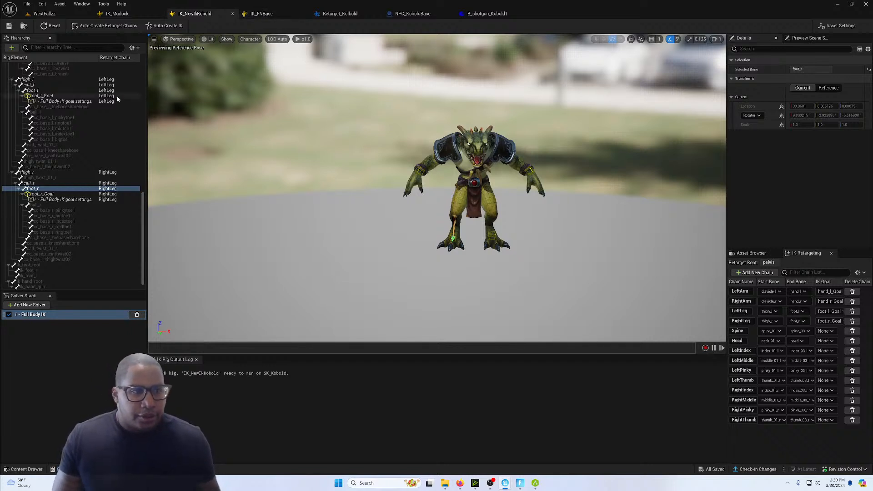
pyautogui.scroll(3, 103, 105)
pyautogui.scroll(5, 104, 106)
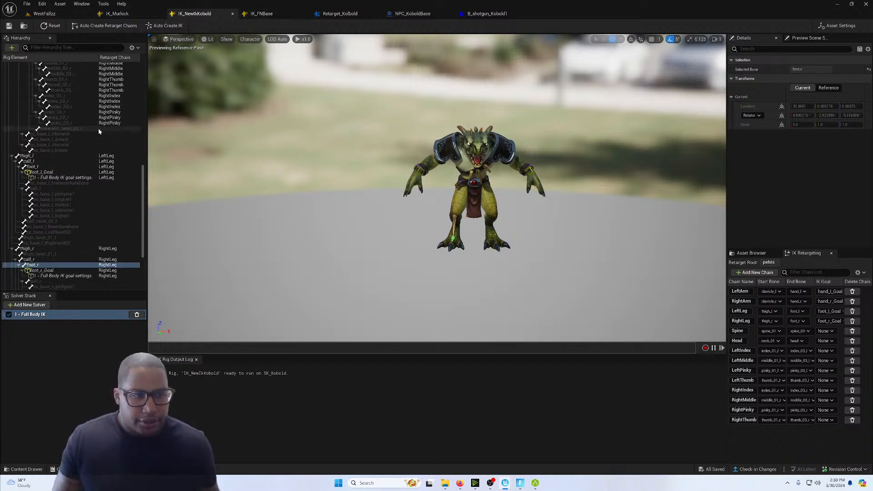
pyautogui.click(486, 14)
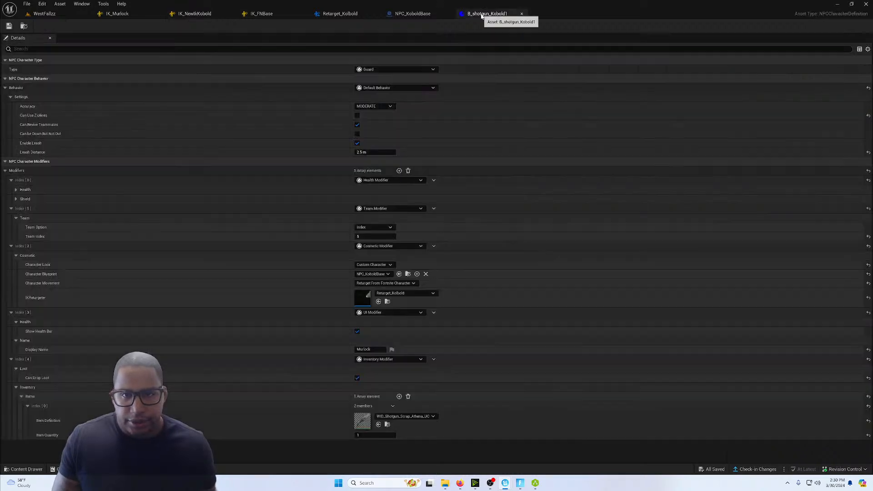
# Examine the kobold's right arm in Retarget_Kolbold from several angles, comparing it with the source mannequin's arm.
pyautogui.click(341, 14)
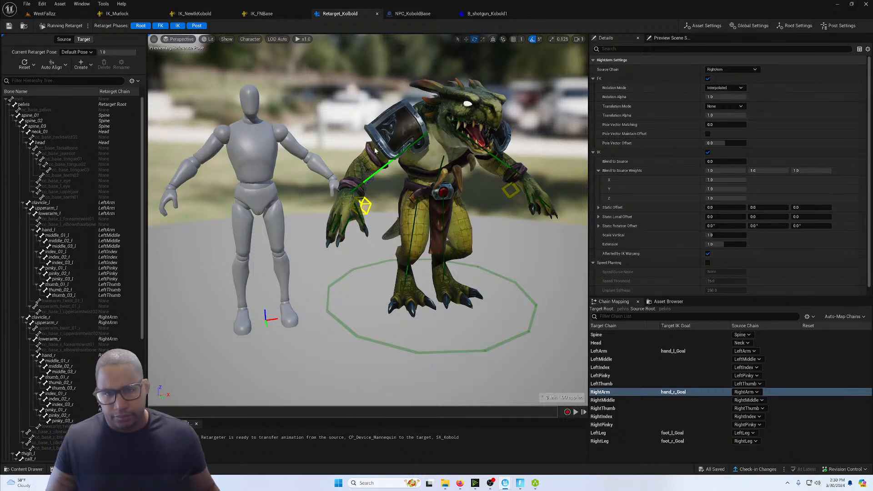
pyautogui.keyDown('alt'); pyautogui.moveTo(456, 134); pyautogui.dragTo(576, 232); pyautogui.keyUp('alt')
pyautogui.moveTo(576, 232); pyautogui.dragTo(660, 232, button='right')
pyautogui.moveTo(469, 137); pyautogui.dragTo(379, 135, button='right')
pyautogui.scroll(5, 299, 129)
pyautogui.keyDown('alt'); pyautogui.moveTo(292, 127); pyautogui.dragTo(409, 122); pyautogui.keyUp('alt')
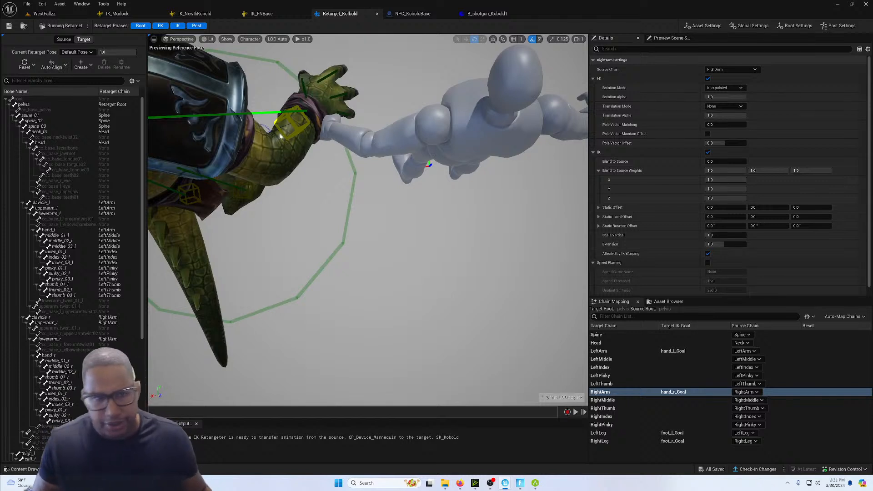
pyautogui.keyDown('alt'); pyautogui.moveTo(286, 155); pyautogui.dragTo(400, 156); pyautogui.keyUp('alt')
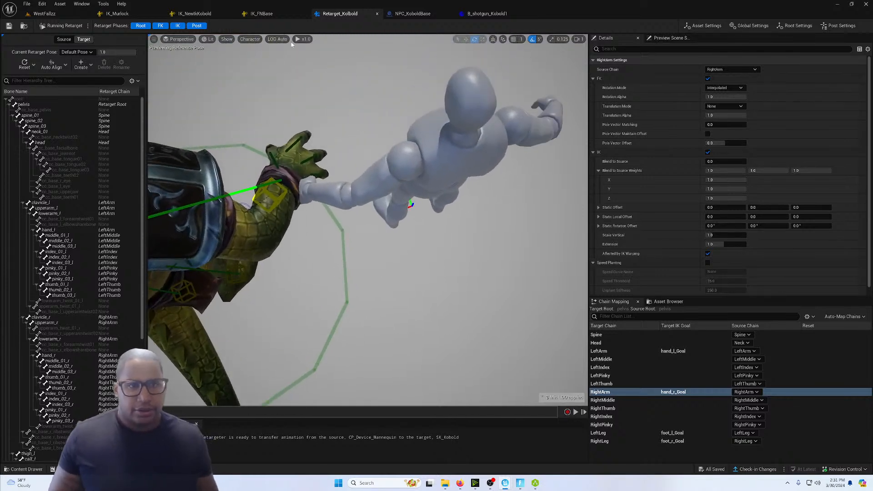
# Open the SK_olfKobold skeletal mesh from the Kobold_npc content folder.
pyautogui.click(27, 469)
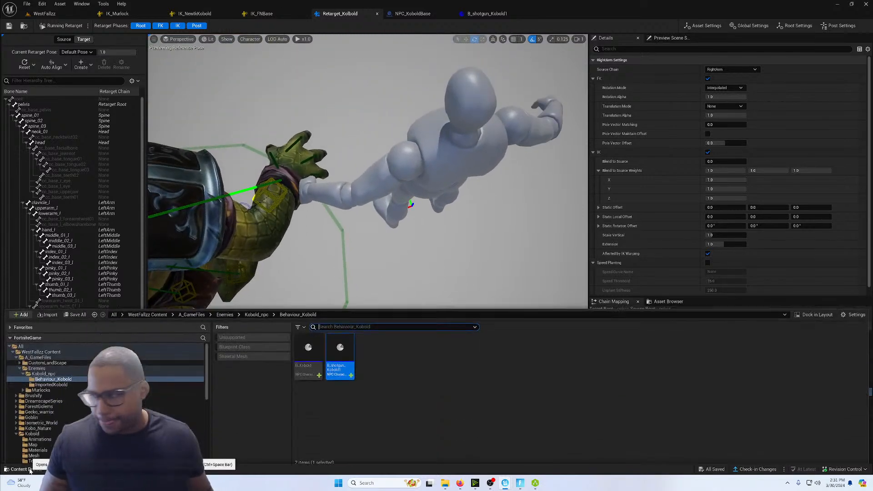
pyautogui.click(256, 312)
pyautogui.moveTo(446, 484)
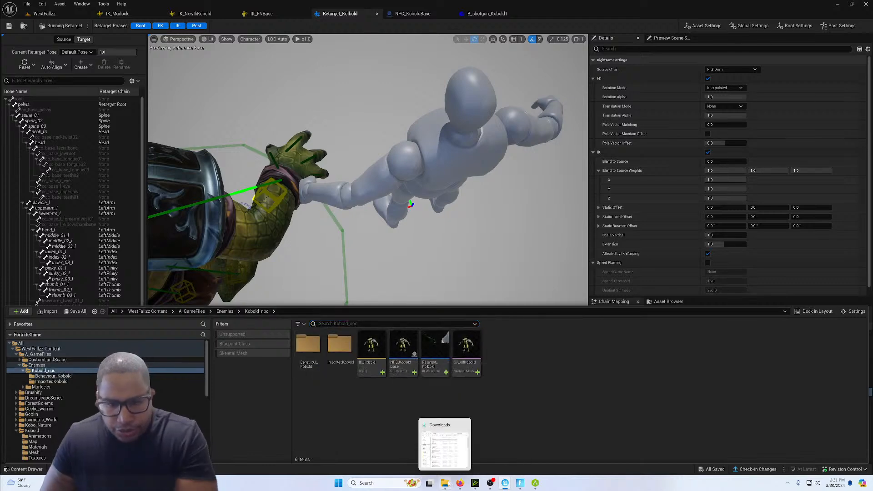
pyautogui.doubleClick(472, 372)
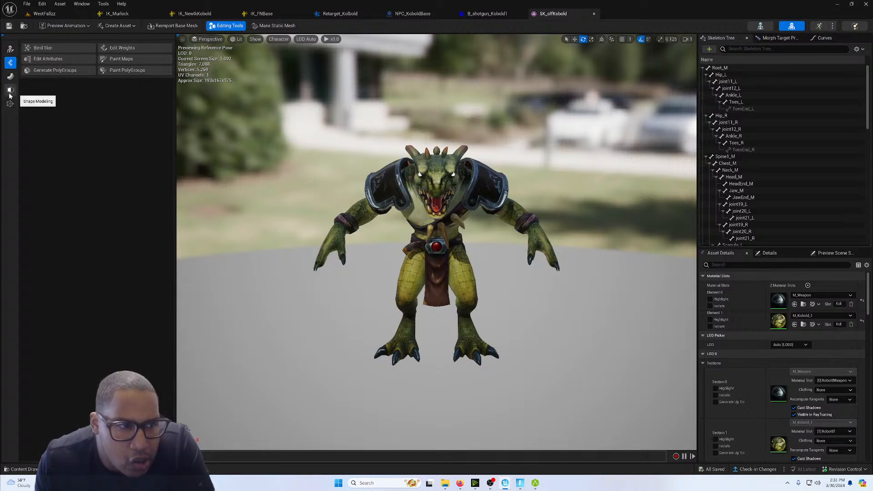
# Try rotating the Elbow_R bone to about -90° around Z with Edit Skeleton, undo it, and leave the tool.
pyautogui.click(11, 50)
pyautogui.click(59, 48)
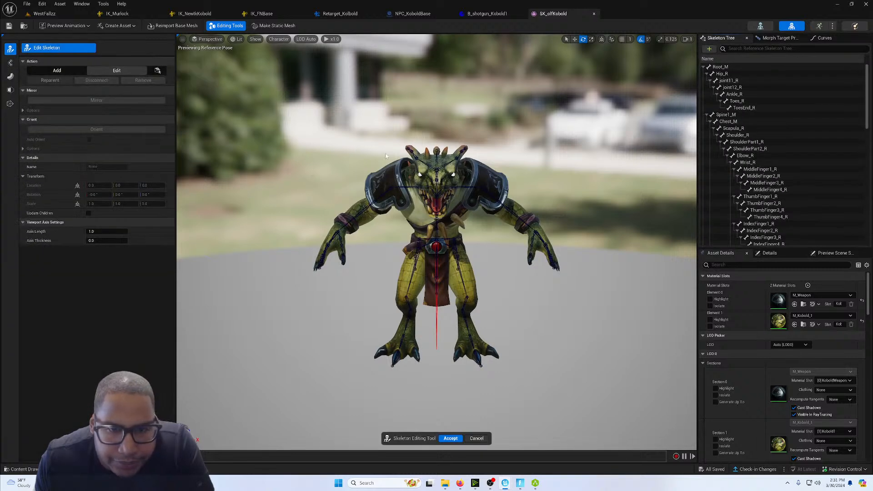
pyautogui.moveTo(362, 151); pyautogui.dragTo(381, 155)
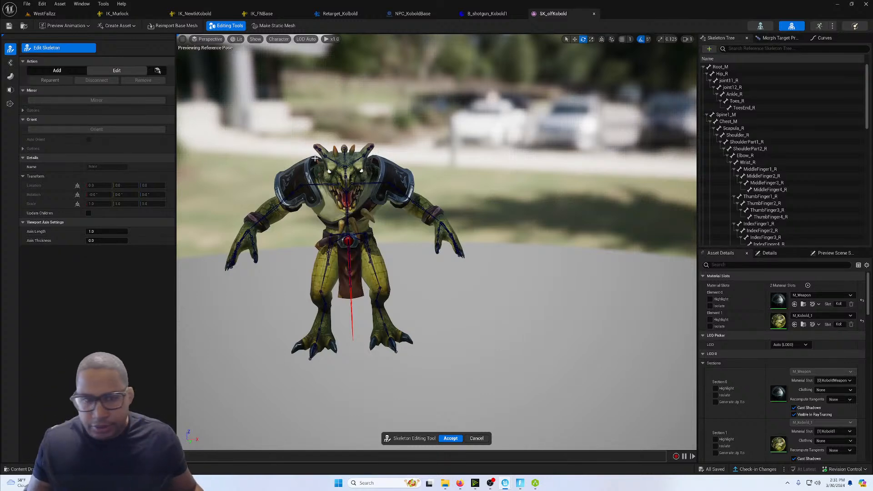
pyautogui.keyDown('alt'); pyautogui.moveTo(315, 158); pyautogui.dragTo(478, 169); pyautogui.keyUp('alt')
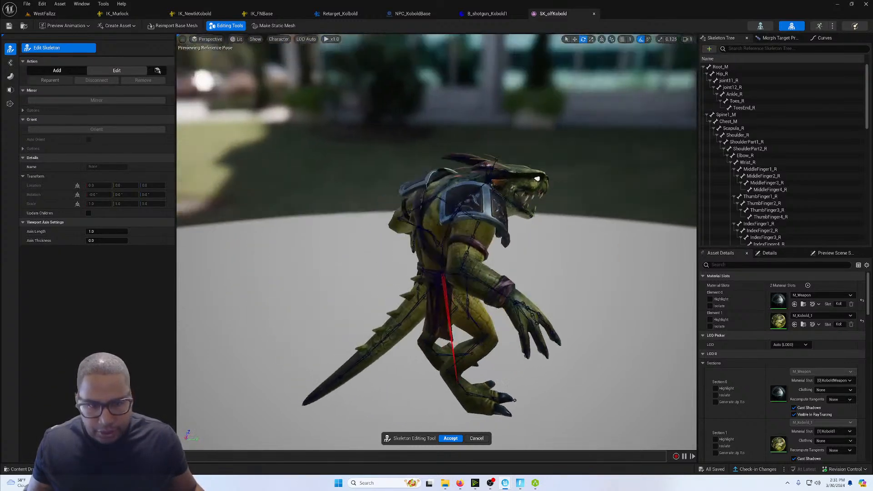
pyautogui.moveTo(407, 204)
pyautogui.keyDown('alt'); pyautogui.mouseDown()
pyautogui.moveTo(400, 196)
pyautogui.moveTo(423, 228)
pyautogui.moveTo(434, 208)
pyautogui.moveTo(346, 197)
pyautogui.moveTo(411, 193)
pyautogui.mouseUp(); pyautogui.keyUp('alt')
pyautogui.scroll(6, 430, 202)
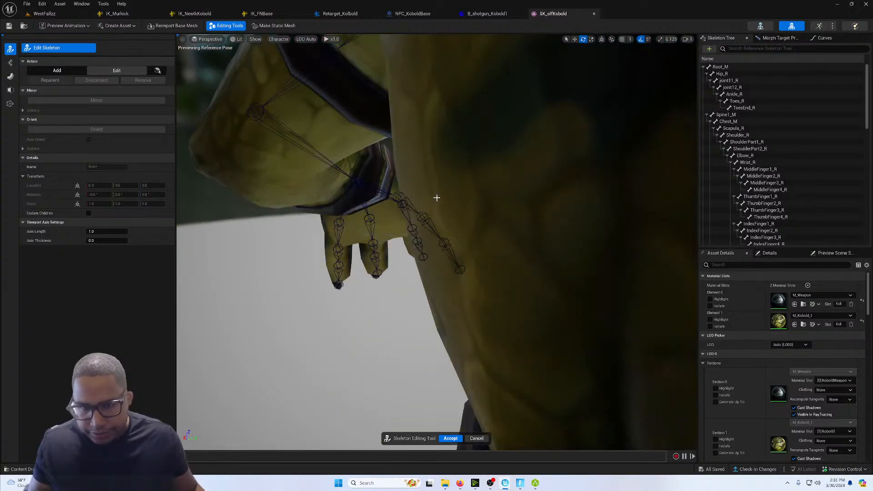
pyautogui.scroll(-5, 436, 197)
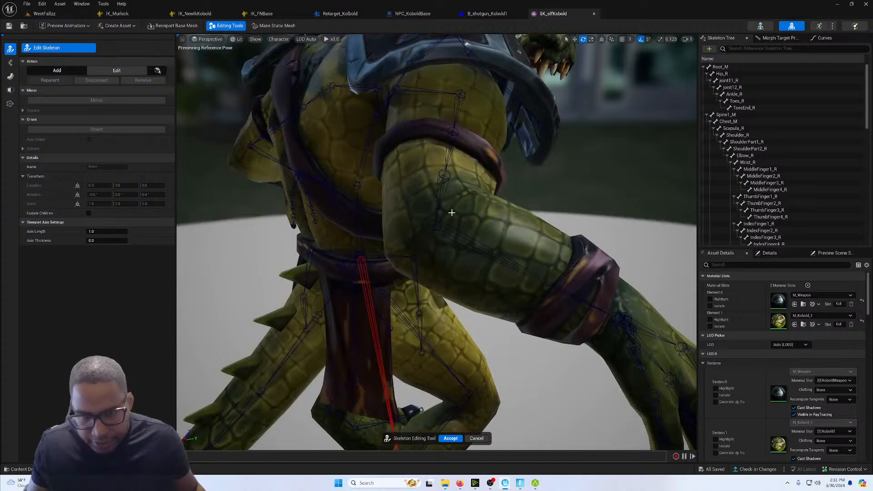
pyautogui.click(440, 225)
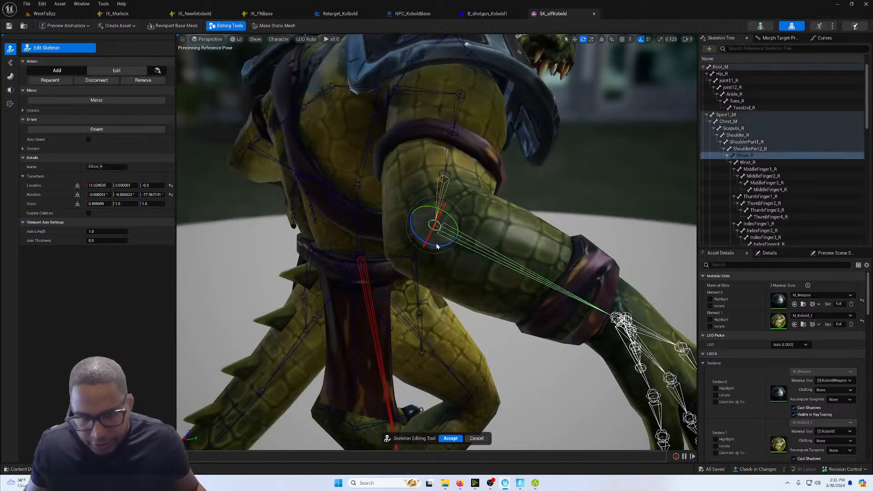
pyautogui.moveTo(436, 246)
pyautogui.mouseDown()
pyautogui.moveTo(426, 246)
pyautogui.moveTo(441, 247)
pyautogui.mouseUp()
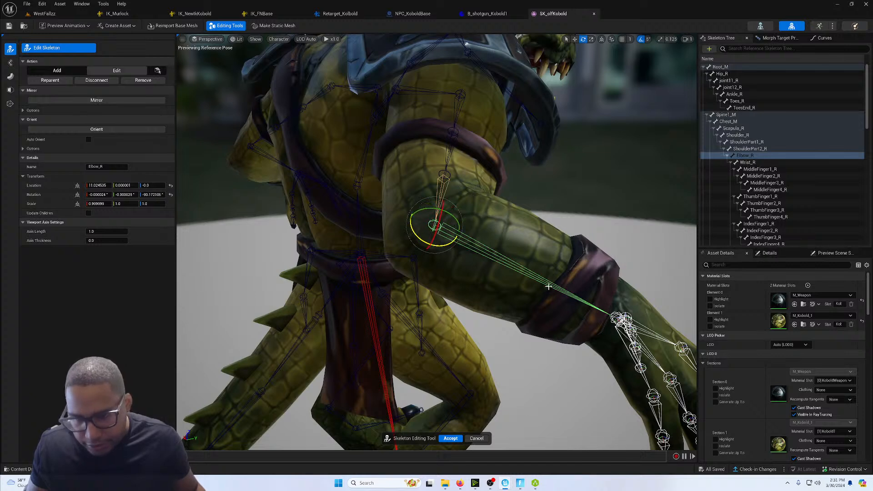
pyautogui.click(157, 70)
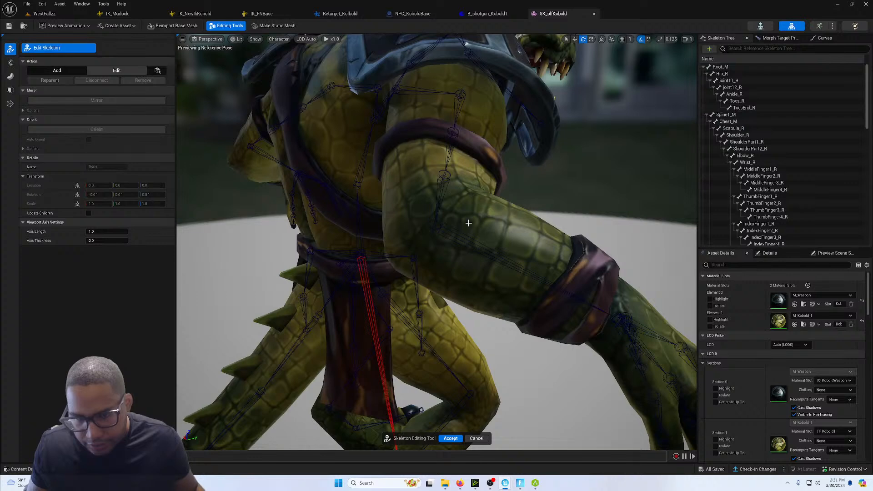
pyautogui.click(453, 233)
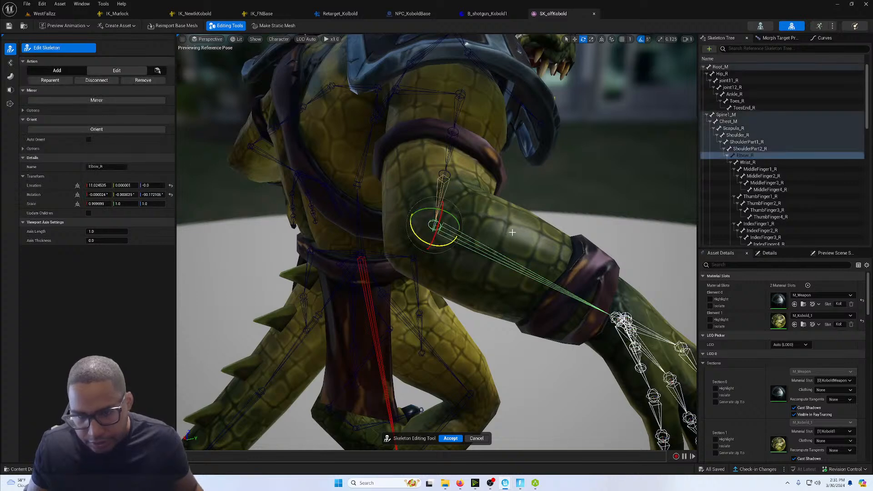
pyautogui.hotkey('ctrl', 'z')
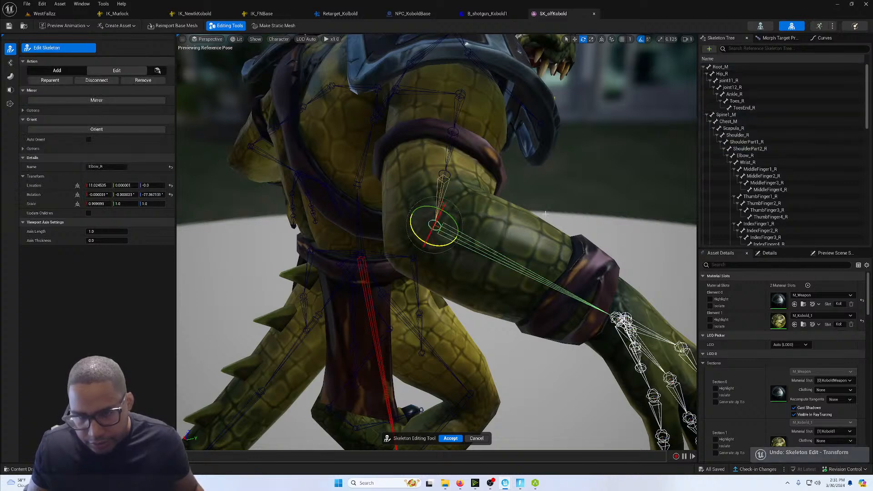
pyautogui.press('Escape')
pyautogui.click(417, 216)
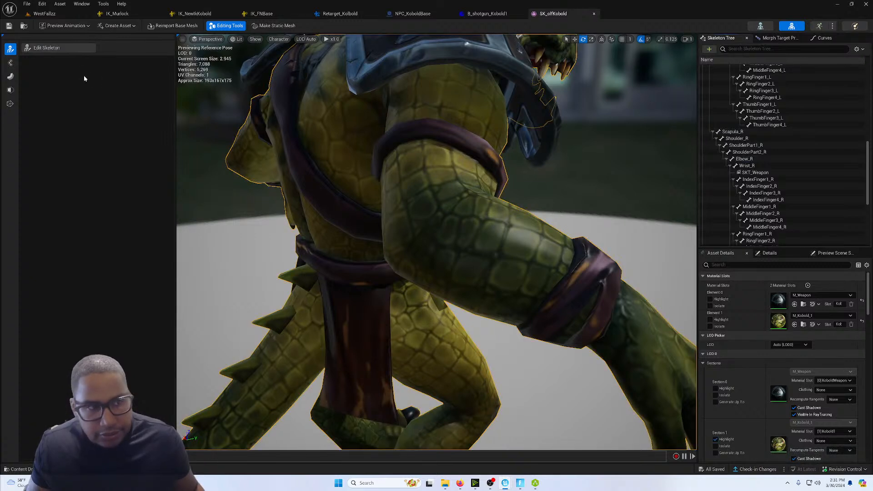
# Restart Edit Skeleton, try rotating the ShoulderPart2_R bone about 14.5° around Z, and undo the rotation.
pyautogui.click(86, 48)
pyautogui.click(459, 234)
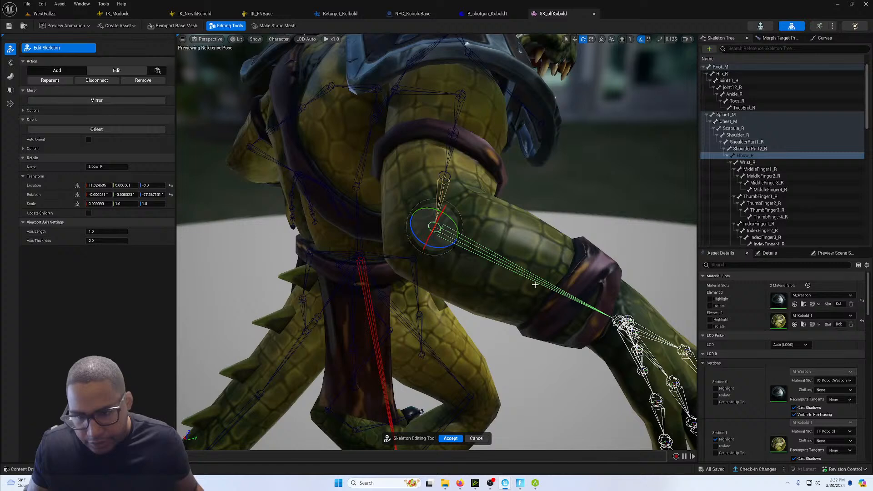
pyautogui.click(448, 174)
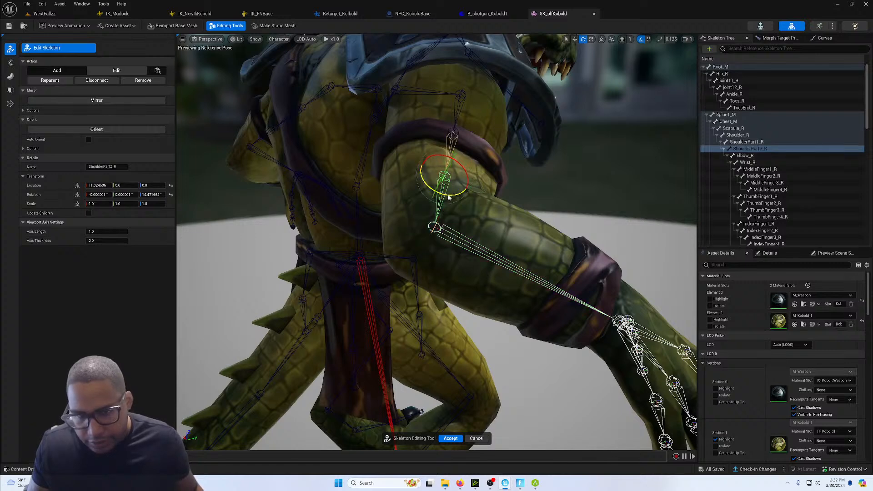
pyautogui.hotkey('ctrl', 'z')
# Try rotating the Elbow_R bone to about -64° around Z, and undo the rotation.
pyautogui.keyDown('alt'); pyautogui.moveTo(531, 225); pyautogui.dragTo(533, 186); pyautogui.keyUp('alt')
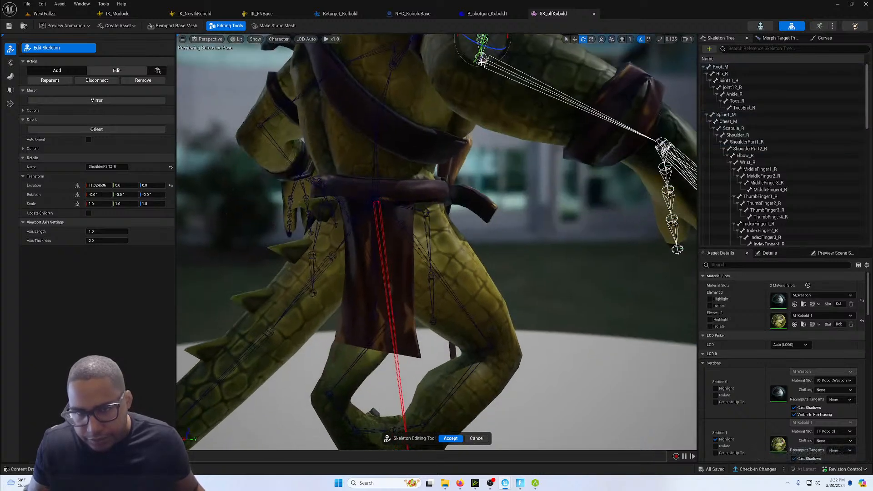
pyautogui.click(479, 65)
pyautogui.moveTo(561, 82)
pyautogui.keyDown('alt'); pyautogui.mouseDown()
pyautogui.moveTo(473, 95)
pyautogui.moveTo(437, 136)
pyautogui.moveTo(386, 91)
pyautogui.moveTo(569, 97)
pyautogui.mouseUp(); pyautogui.keyUp('alt')
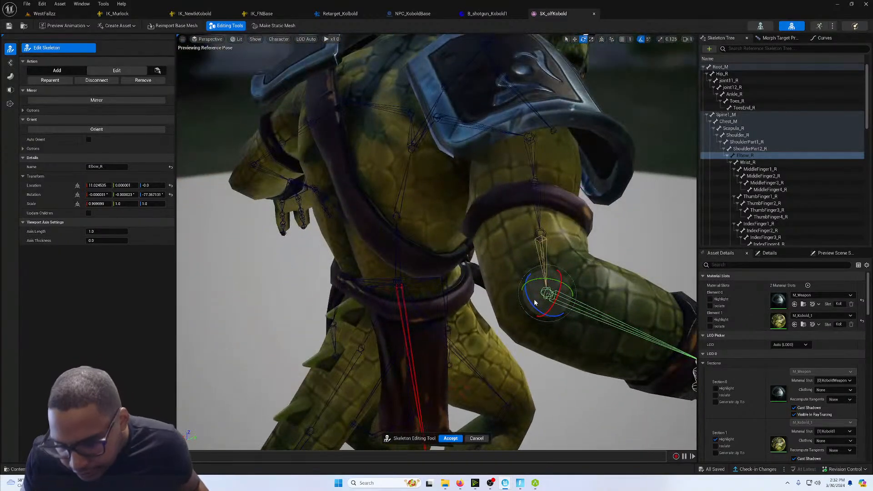
pyautogui.moveTo(537, 310); pyautogui.dragTo(529, 303)
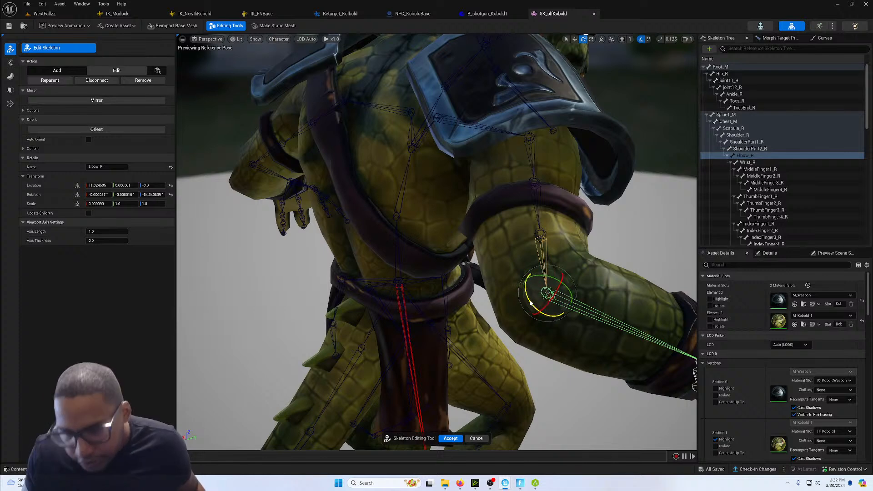
pyautogui.hotkey('ctrl', 'z')
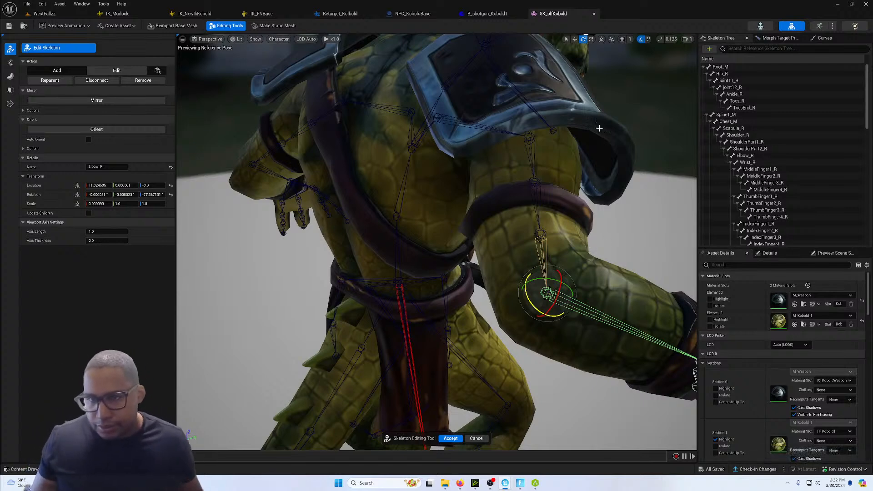
# Try moving the Elbow_R bone slightly along its Z axis, and undo the move.
pyautogui.press('w')
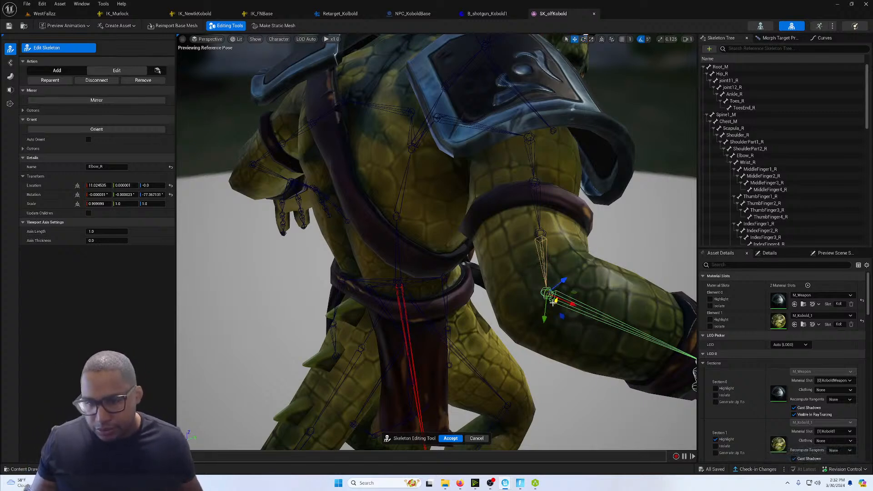
pyautogui.moveTo(558, 283); pyautogui.dragTo(570, 272)
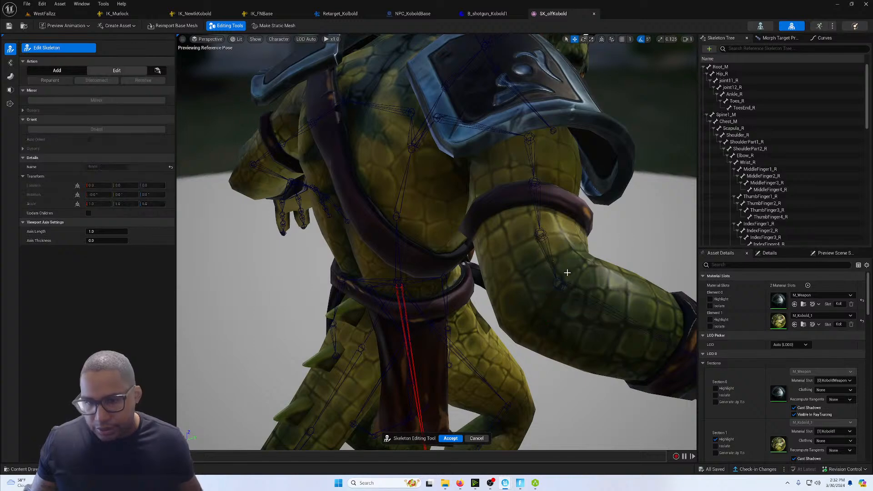
pyautogui.hotkey('ctrl', 'z')
pyautogui.moveTo(578, 263); pyautogui.dragTo(590, 242, button='right')
pyautogui.moveTo(590, 241); pyautogui.dragTo(577, 219, button='middle')
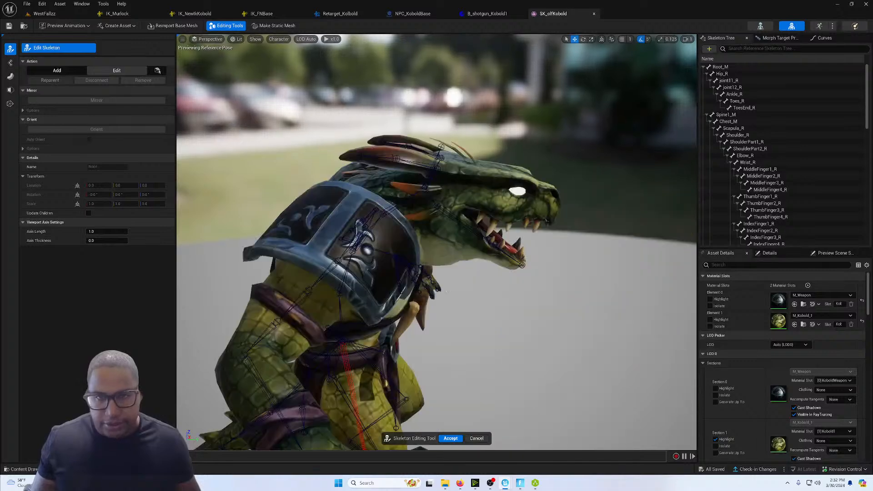
pyautogui.moveTo(600, 240); pyautogui.dragTo(546, 237, button='right')
pyautogui.scroll(-5, 600, 240)
pyautogui.keyDown('alt'); pyautogui.moveTo(600, 240); pyautogui.dragTo(553, 246); pyautogui.keyUp('alt')
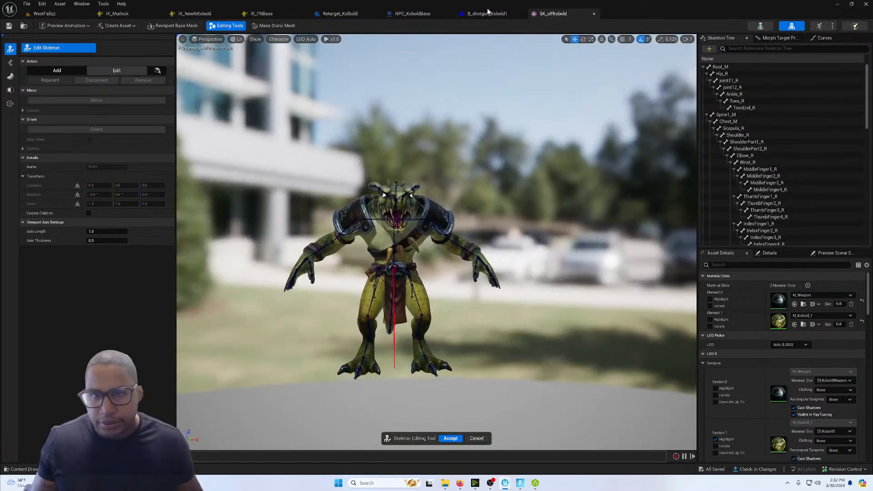
# Set the RightArm chain's FK translation mode to Globally Scaled in Retarget_Kolbold.
pyautogui.click(348, 13)
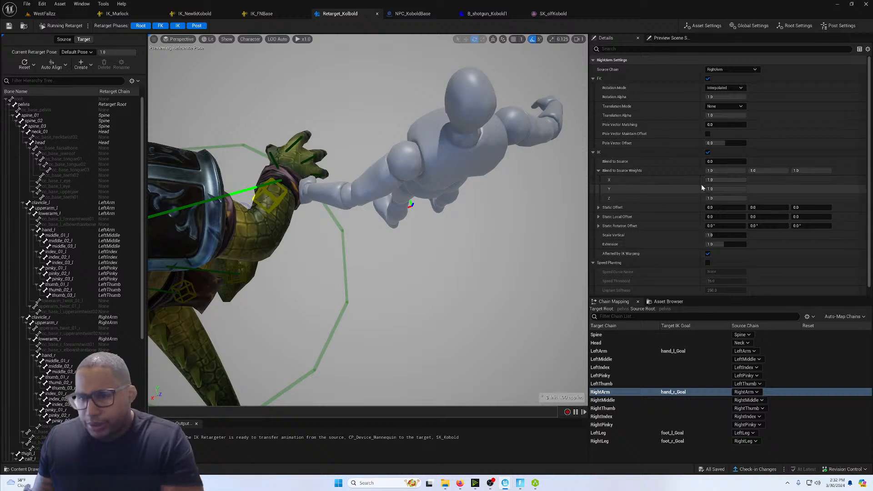
pyautogui.moveTo(712, 182); pyautogui.dragTo(721, 181)
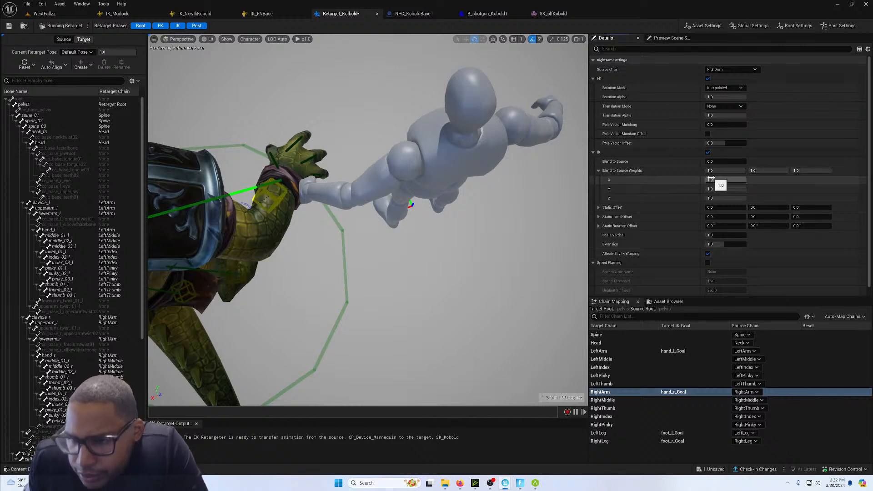
pyautogui.moveTo(711, 162)
pyautogui.mouseDown()
pyautogui.moveTo(746, 162)
pyautogui.moveTo(705, 162)
pyautogui.mouseUp()
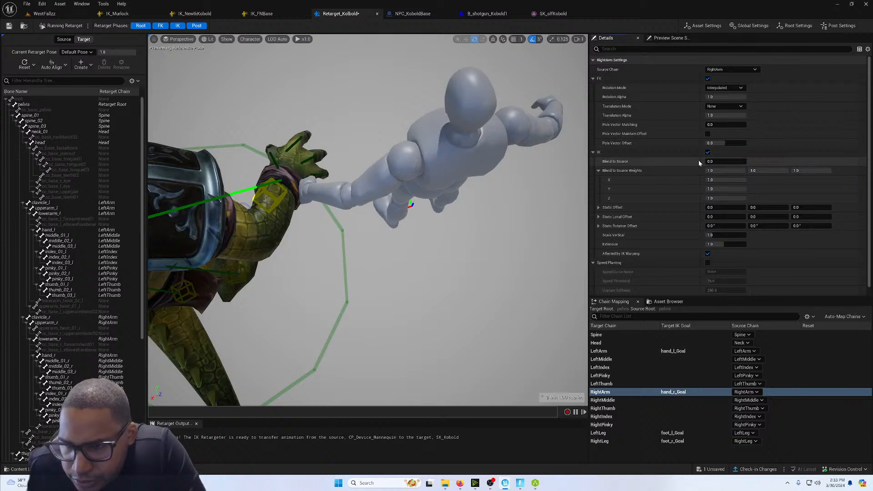
pyautogui.click(724, 106)
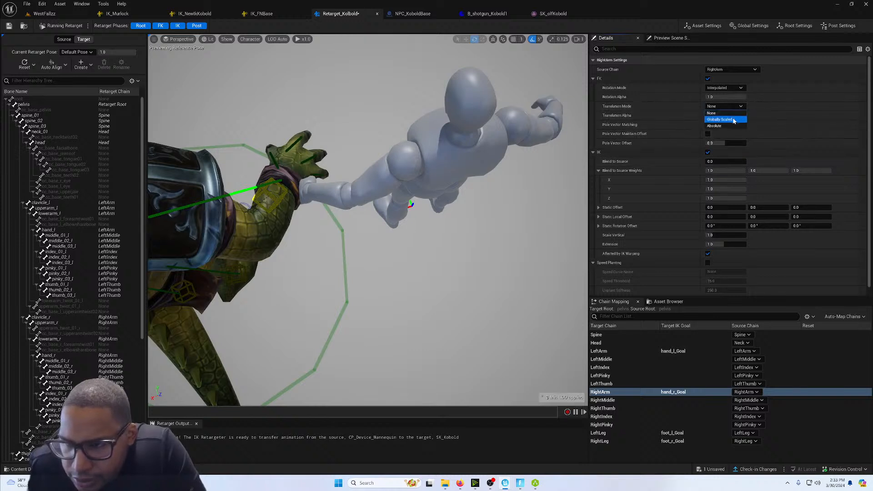
pyautogui.click(726, 120)
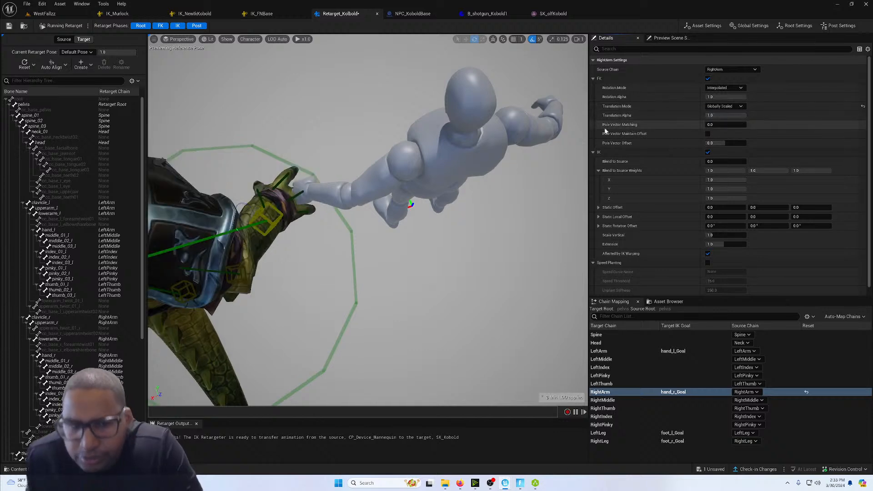
# Examine the kobold's retargeted right arm beside the source mannequin, from the whole body down to a front close-up.
pyautogui.moveTo(278, 165); pyautogui.dragTo(364, 78, button='right')
pyautogui.scroll(-5, 278, 166)
pyautogui.scroll(-2, 278, 167)
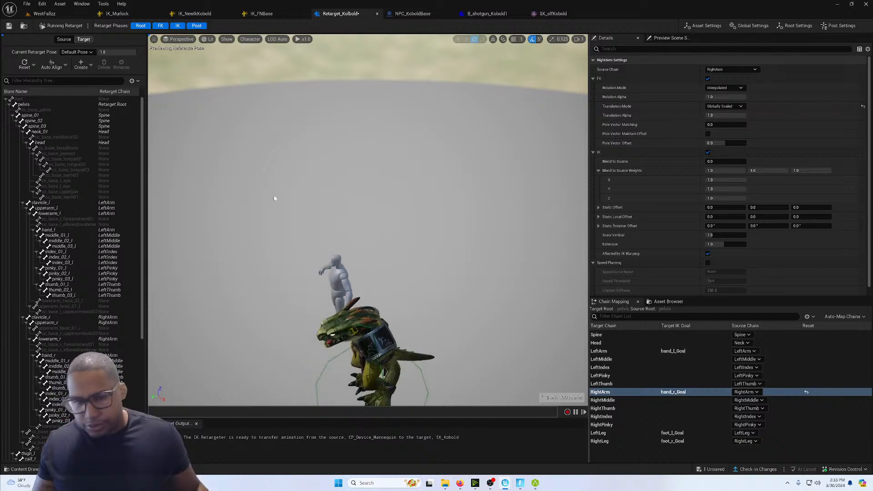
pyautogui.keyDown('alt'); pyautogui.moveTo(275, 196); pyautogui.dragTo(330, 123); pyautogui.keyUp('alt')
pyautogui.keyDown('alt'); pyautogui.moveTo(330, 123); pyautogui.dragTo(366, 180, button='middle'); pyautogui.keyUp('alt')
pyautogui.scroll(3, 366, 180)
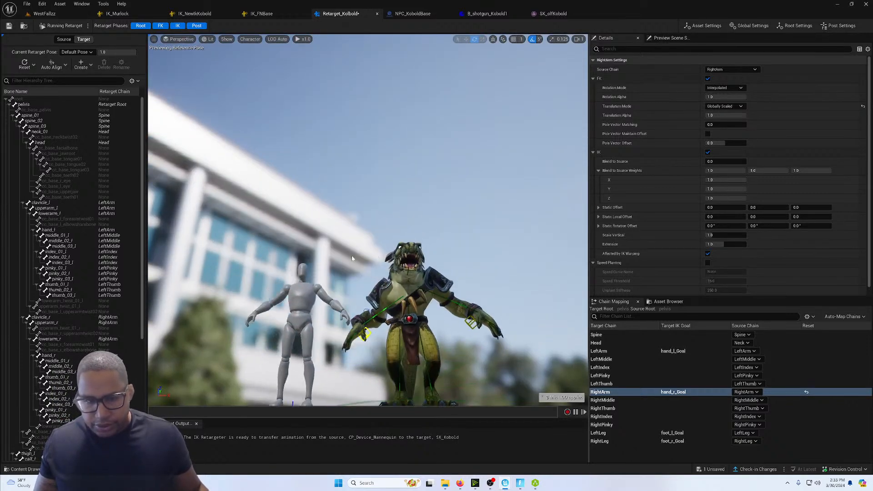
pyautogui.keyDown('alt'); pyautogui.moveTo(366, 182); pyautogui.dragTo(366, 236); pyautogui.keyUp('alt')
pyautogui.keyDown('alt'); pyautogui.moveTo(362, 275); pyautogui.dragTo(362, 132, button='middle'); pyautogui.keyUp('alt')
pyautogui.keyDown('alt'); pyautogui.moveTo(362, 274); pyautogui.dragTo(364, 241); pyautogui.keyUp('alt')
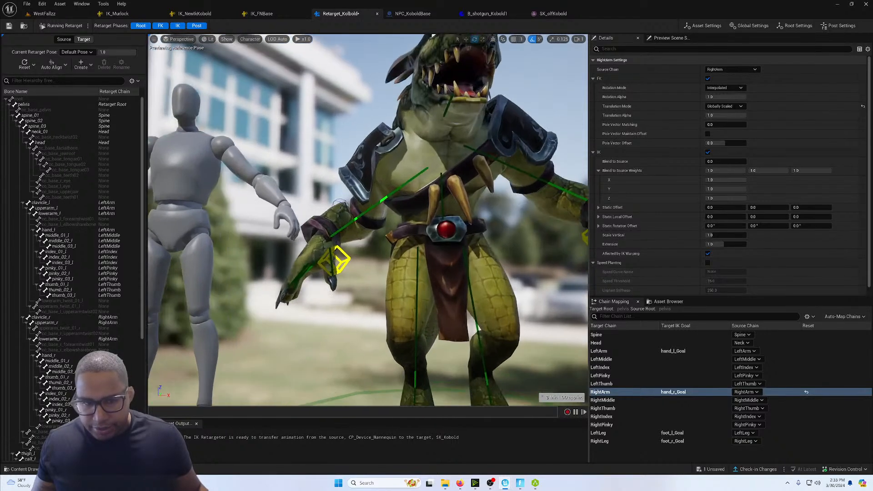
# Try Absolute as the RightArm chain's FK translation mode and settle on None.
pyautogui.click(725, 105)
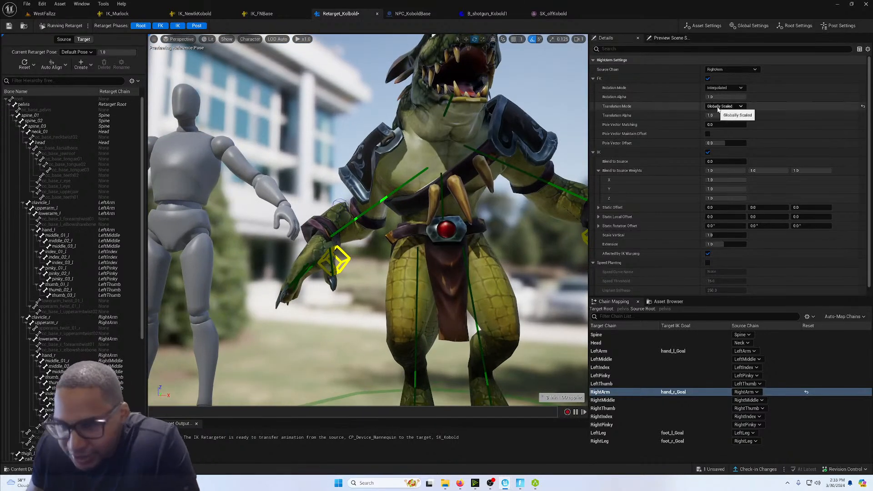
pyautogui.click(716, 126)
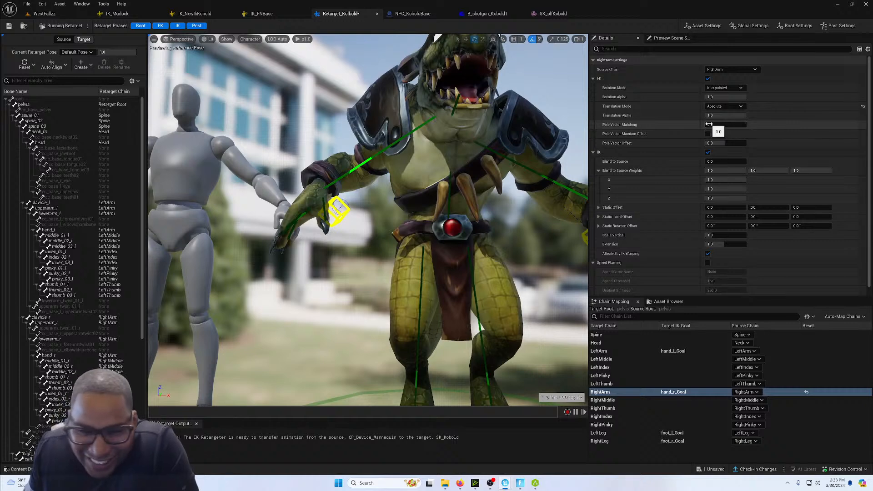
pyautogui.click(725, 106)
pyautogui.click(716, 113)
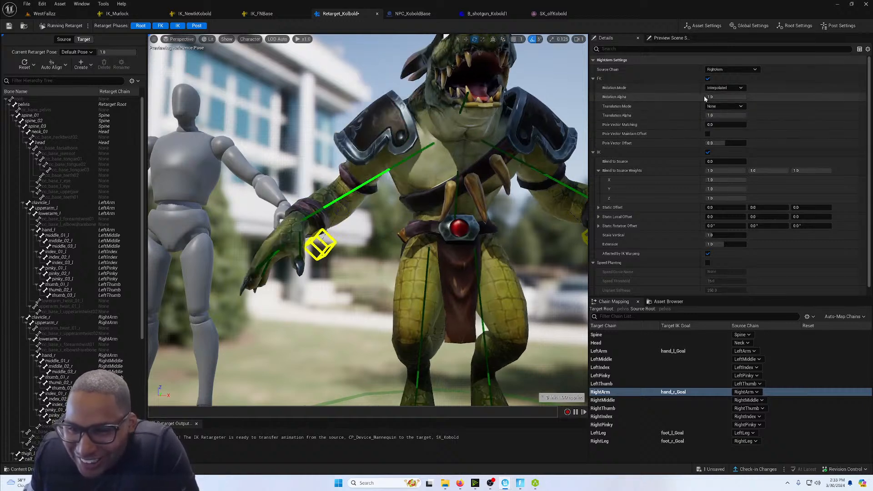
# Try One to One as the RightArm chain's FK rotation mode and restore Interpolated.
pyautogui.click(725, 87)
pyautogui.click(717, 101)
pyautogui.click(724, 88)
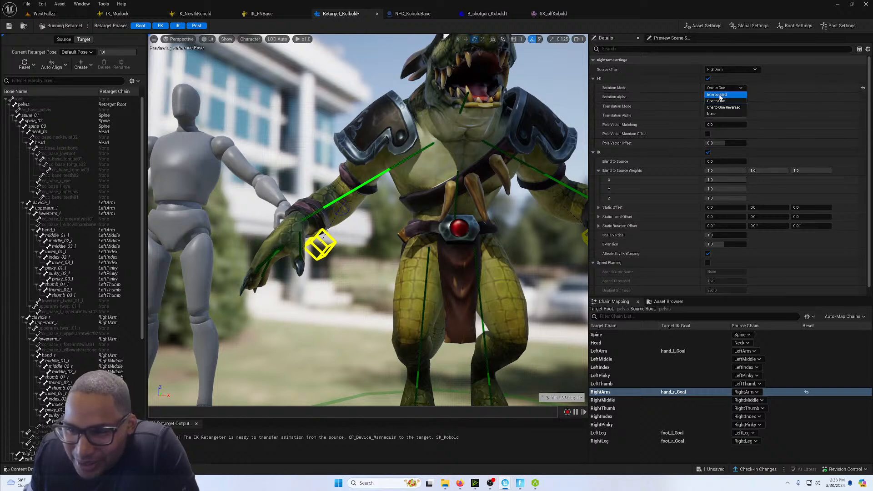
pyautogui.click(718, 95)
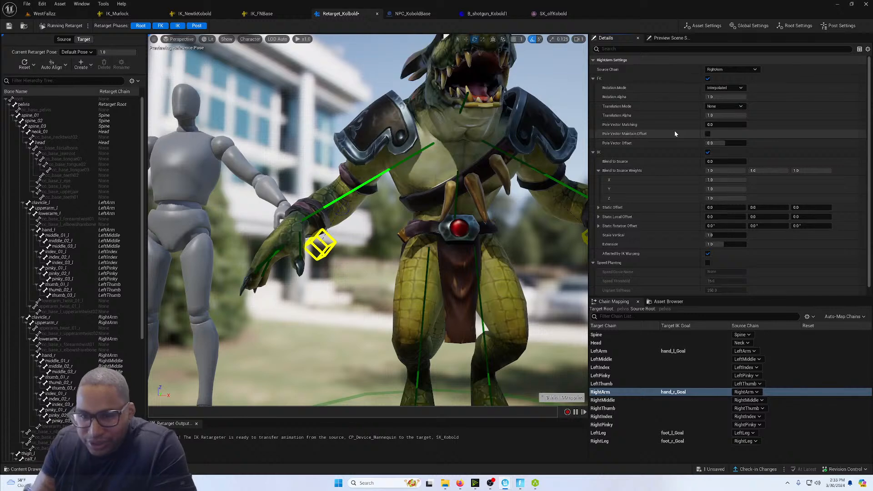
# Try a Pole Vector Offset of -180 on the RightArm chain and undo the offset changes.
pyautogui.moveTo(723, 143); pyautogui.dragTo(688, 144)
pyautogui.write('-180')
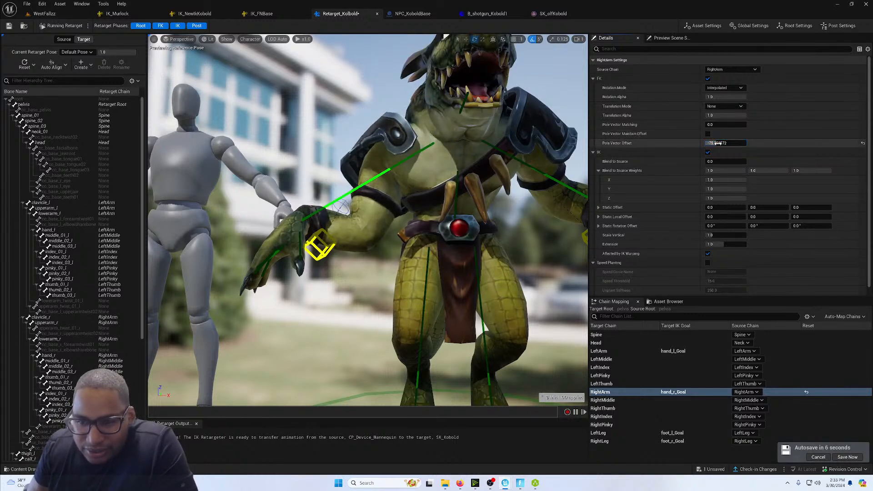
pyautogui.press('Return')
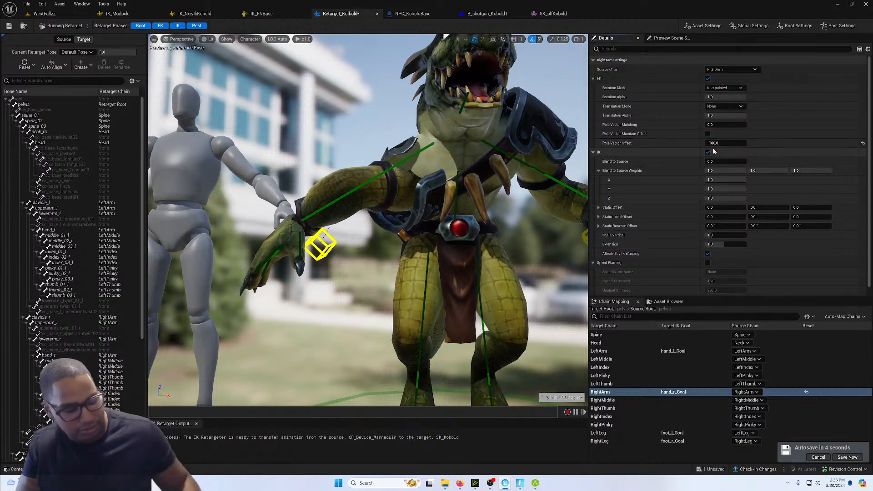
pyautogui.hotkey('ctrl', 'z')
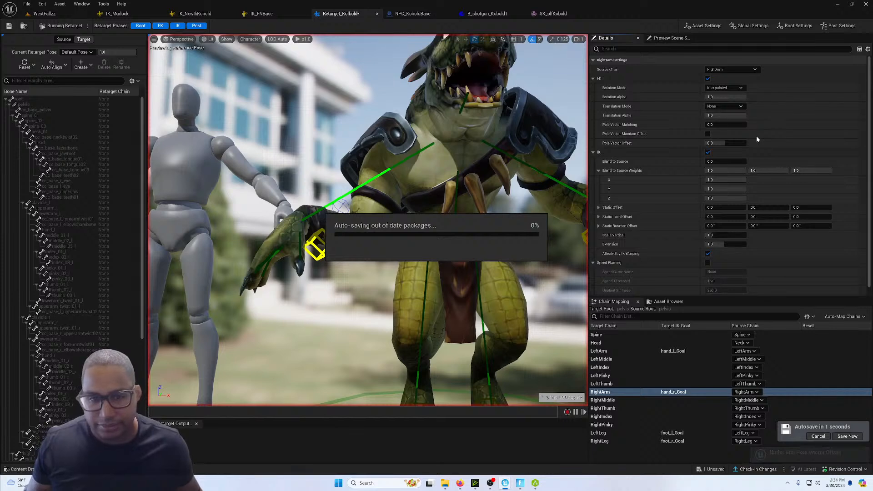
pyautogui.hotkey('ctrl', 'z')
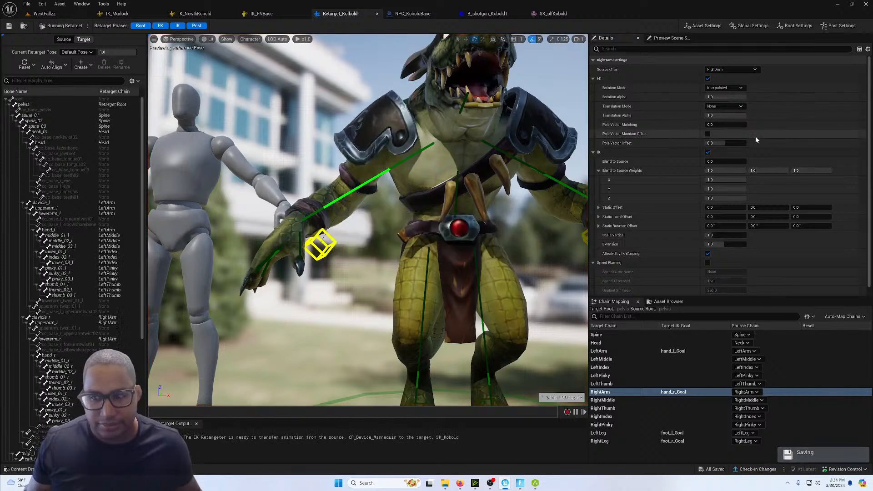
# Toggle IK on the RightArm chain repeatedly to compare the arm poses, leaving it disabled.
pyautogui.click(708, 153)
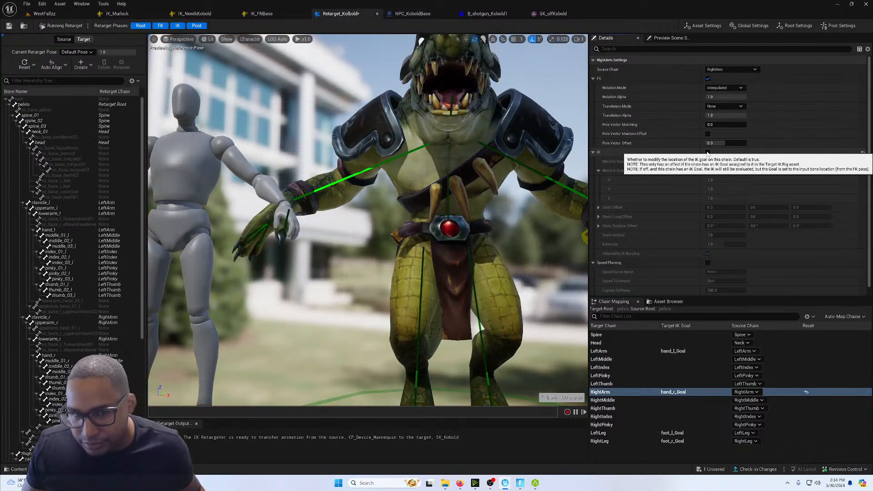
pyautogui.click(707, 153)
pyautogui.click(708, 153)
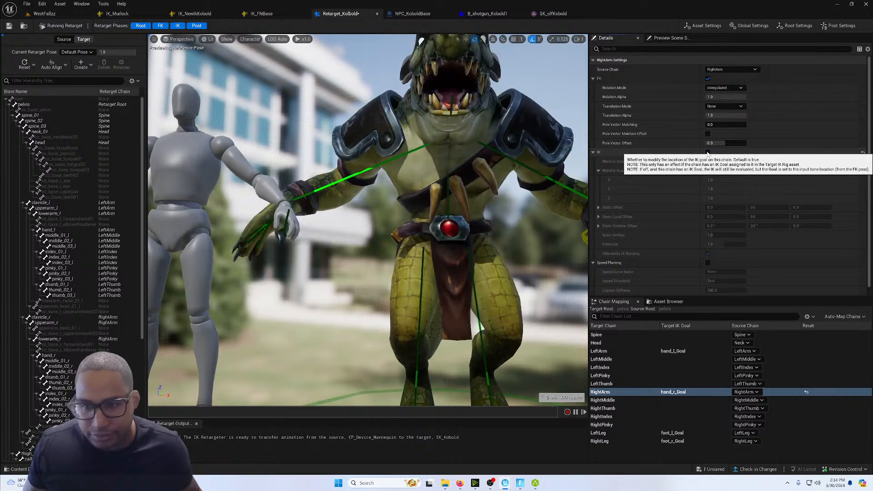
pyautogui.click(708, 152)
pyautogui.click(707, 152)
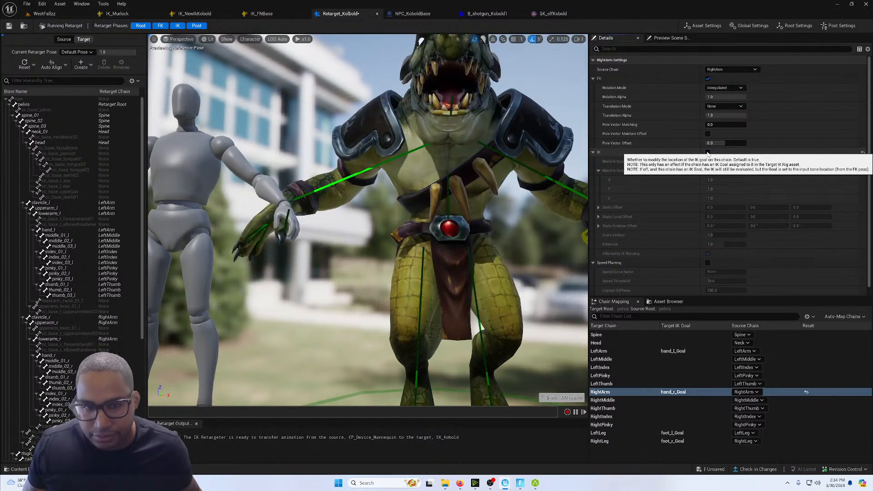
pyautogui.click(707, 153)
pyautogui.click(707, 152)
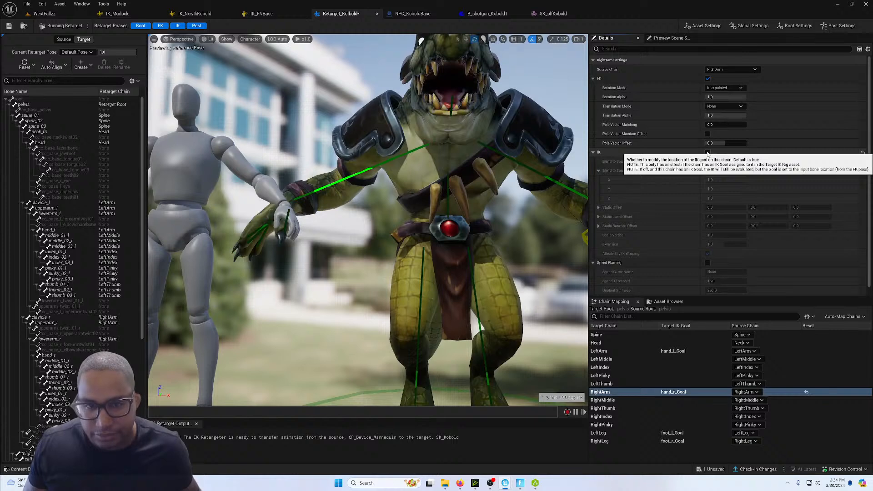
# Compare the full-body pose from a higher angle with the RightArm chain's IK off and on, and leave IK enabled.
pyautogui.scroll(-1, 655, 163)
pyautogui.scroll(-5, 565, 175)
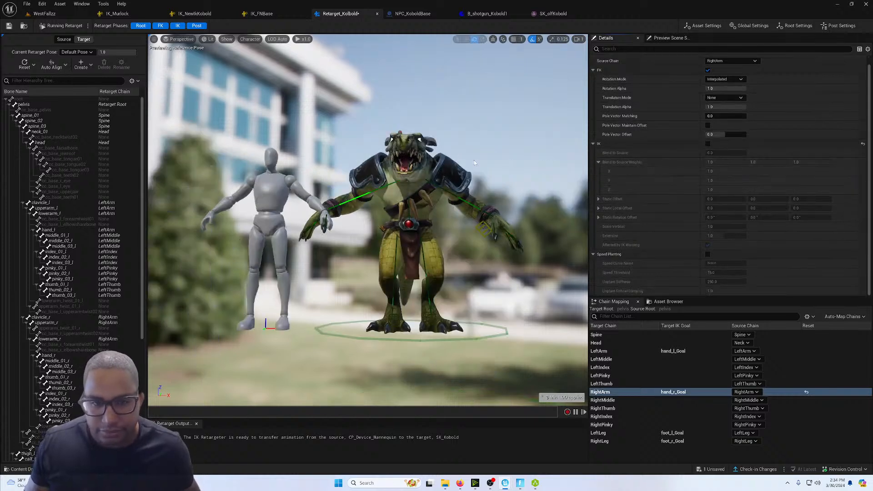
pyautogui.keyDown('alt'); pyautogui.moveTo(474, 163); pyautogui.dragTo(477, 207); pyautogui.keyUp('alt')
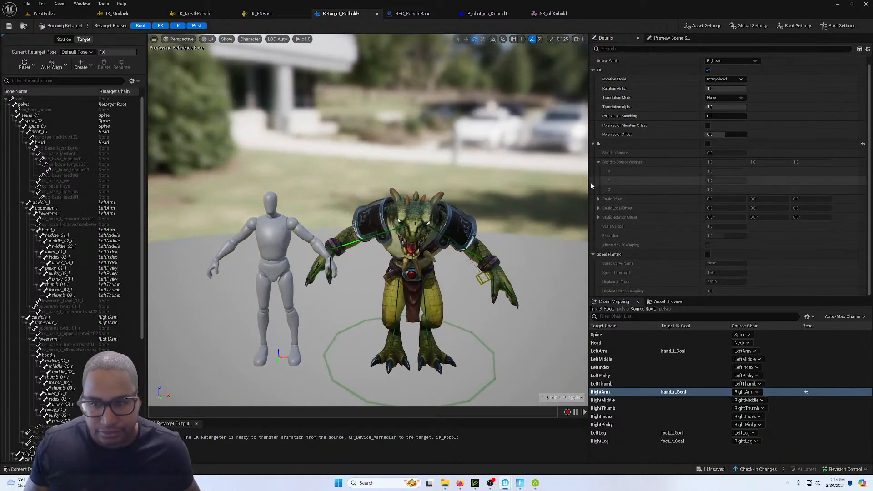
pyautogui.click(708, 144)
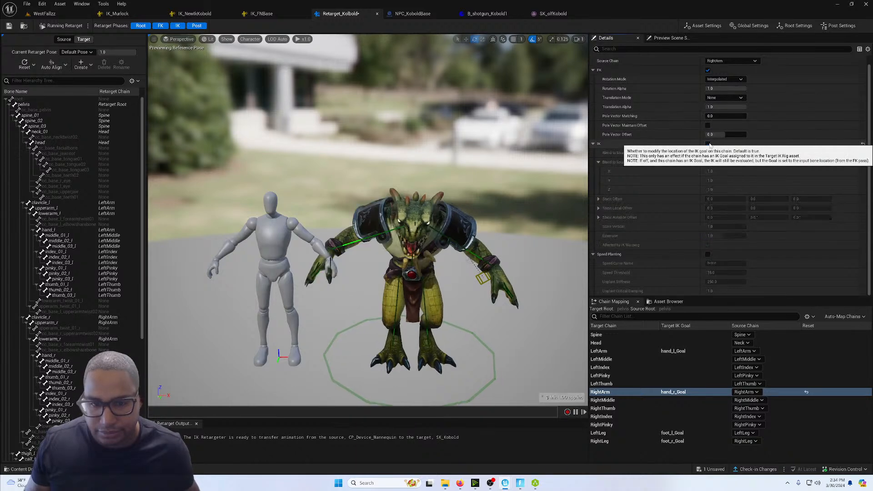
pyautogui.click(708, 144)
pyautogui.click(708, 144)
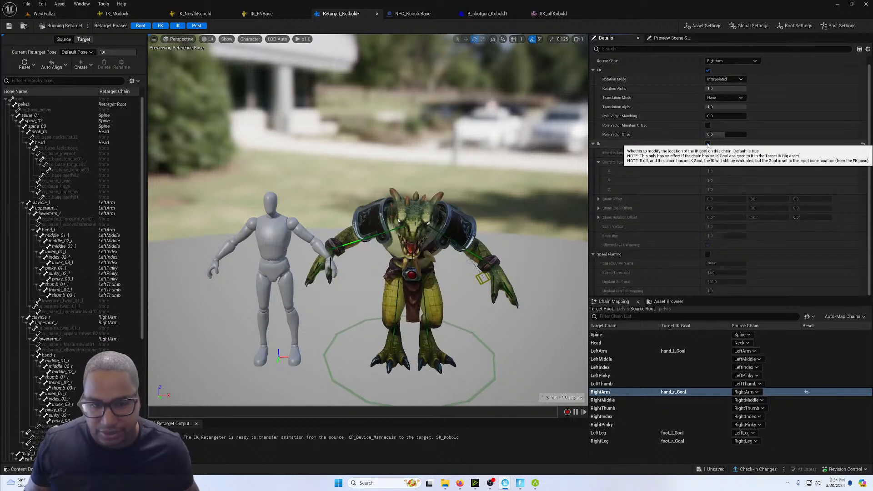
pyautogui.click(708, 144)
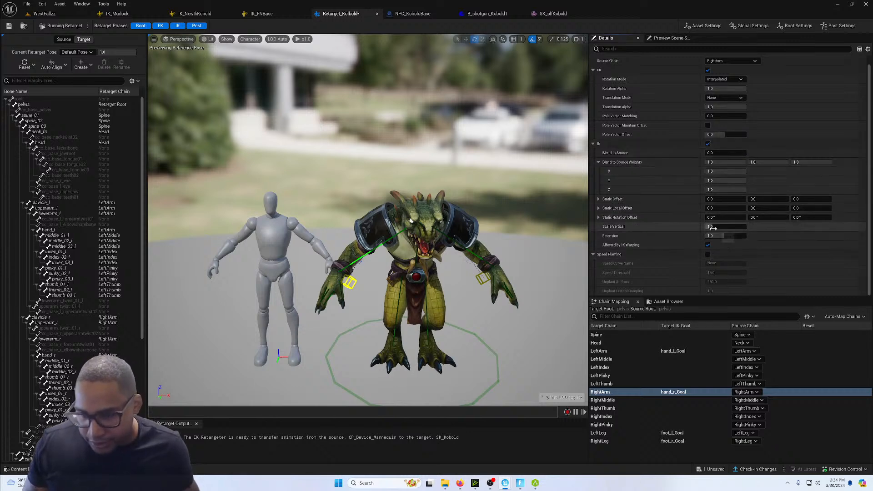
# Try changing the RightArm chain's IK Scale Vertical value and undo the adjustment.
pyautogui.moveTo(716, 226); pyautogui.dragTo(737, 238)
pyautogui.hotkey('ctrl', 'z')
pyautogui.hotkey('ctrl', 'z')
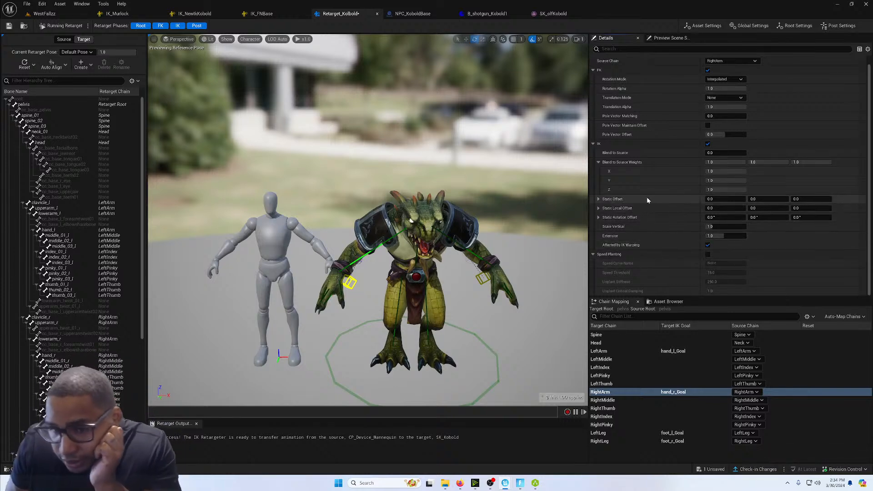
# Try a small X static offset on the RightArm chain's IK goal and reset it to 0.
pyautogui.moveTo(714, 199)
pyautogui.mouseDown()
pyautogui.moveTo(850, 199)
pyautogui.moveTo(721, 199)
pyautogui.mouseUp()
pyautogui.click(715, 198)
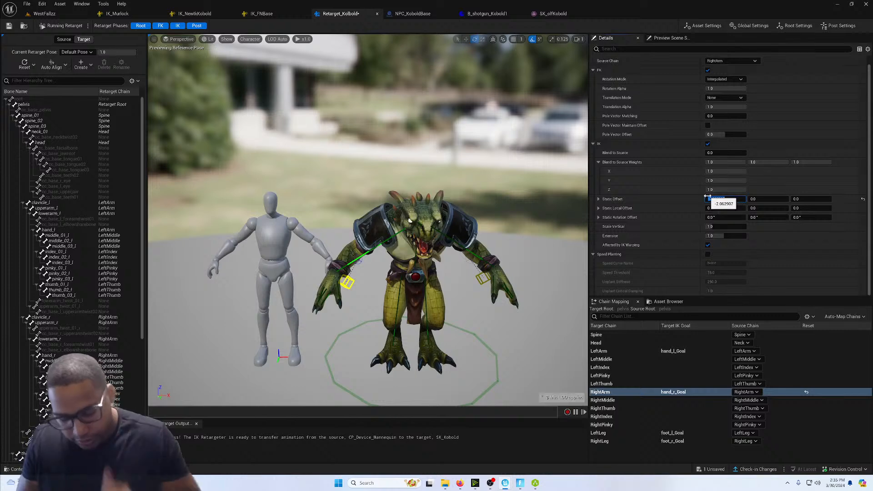
pyautogui.write('0')
pyautogui.press('Return')
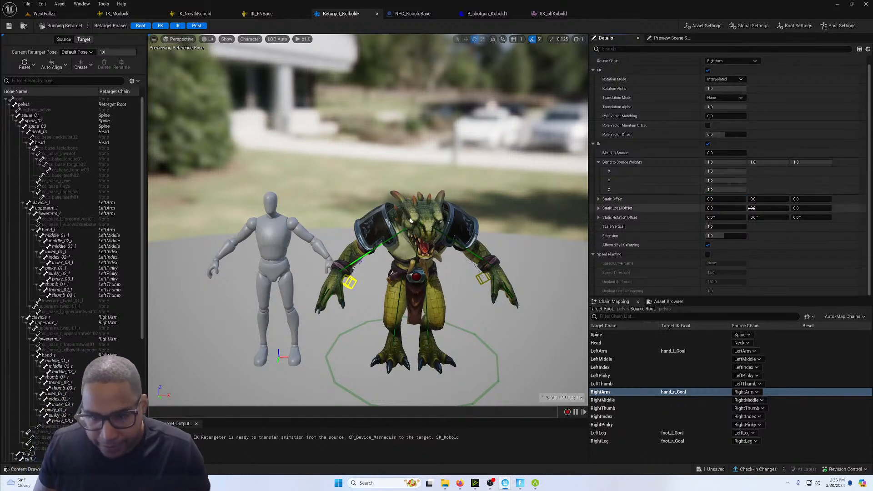
# Try an X static offset of -5 on the RightArm chain's IK goal and settle on -10.
pyautogui.click(730, 201)
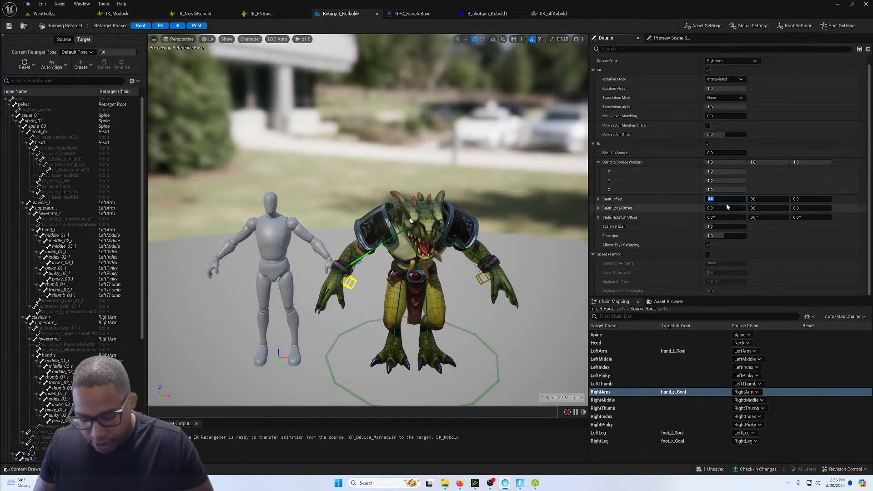
pyautogui.write('-5')
pyautogui.press('Return')
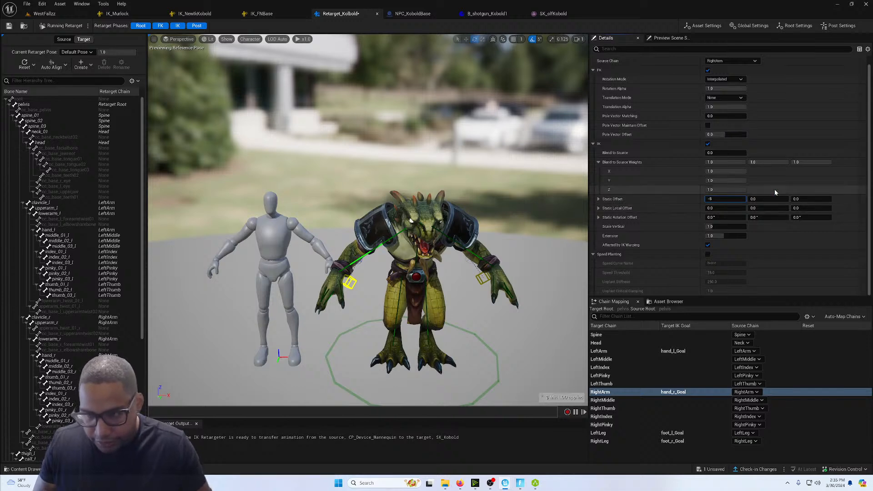
pyautogui.click(734, 201)
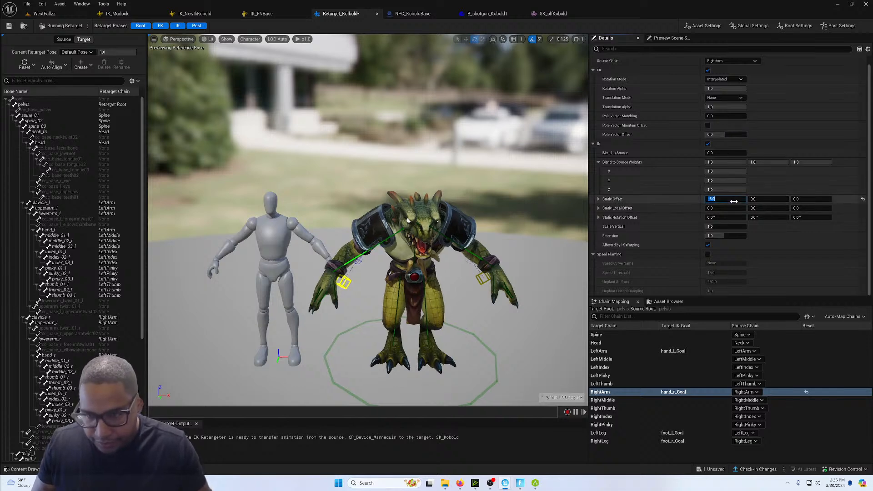
pyautogui.write('0')
pyautogui.press('Return')
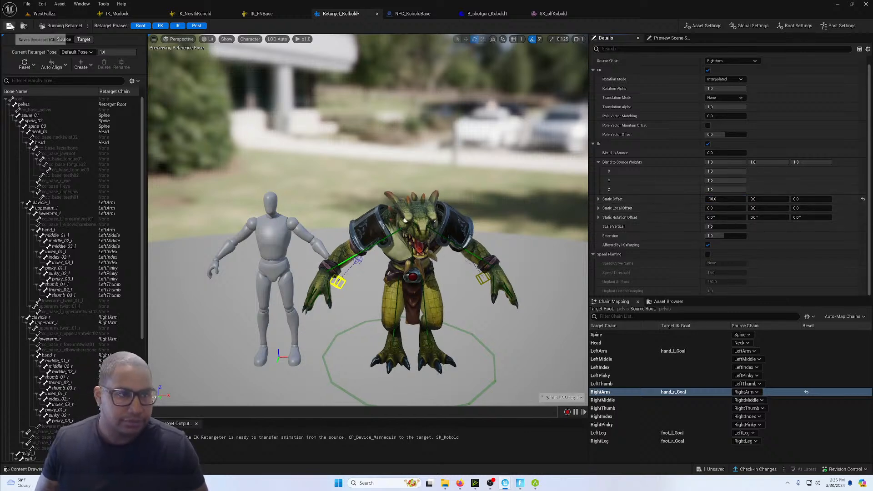
# Save the Retarget_Kolbold asset and push the changes to the connected session from the WestFallzz level.
pyautogui.click(9, 26)
pyautogui.click(44, 14)
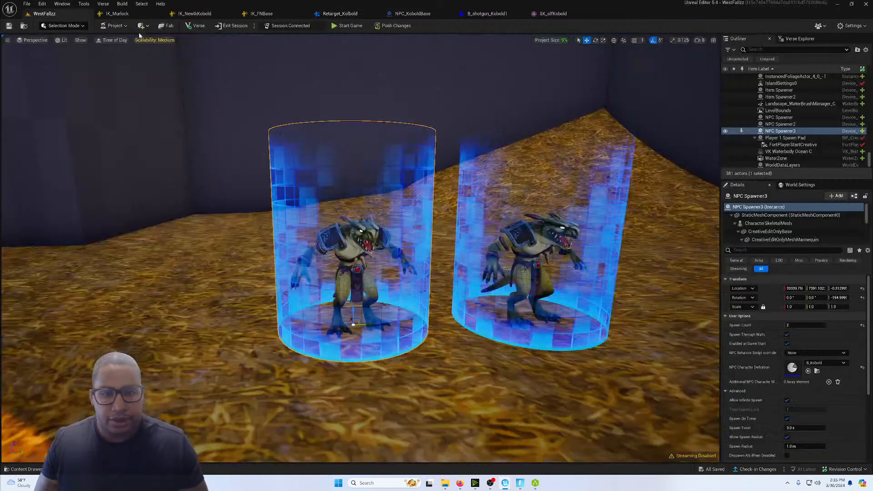
pyautogui.click(394, 26)
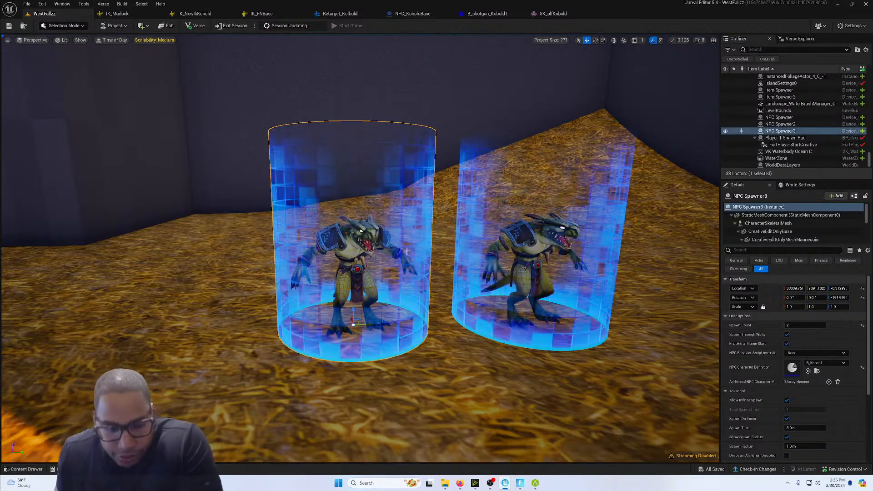
# Browse the project's Goblin and ForestGolems folders with the content filtered to skeletal meshes.
pyautogui.click(24, 470)
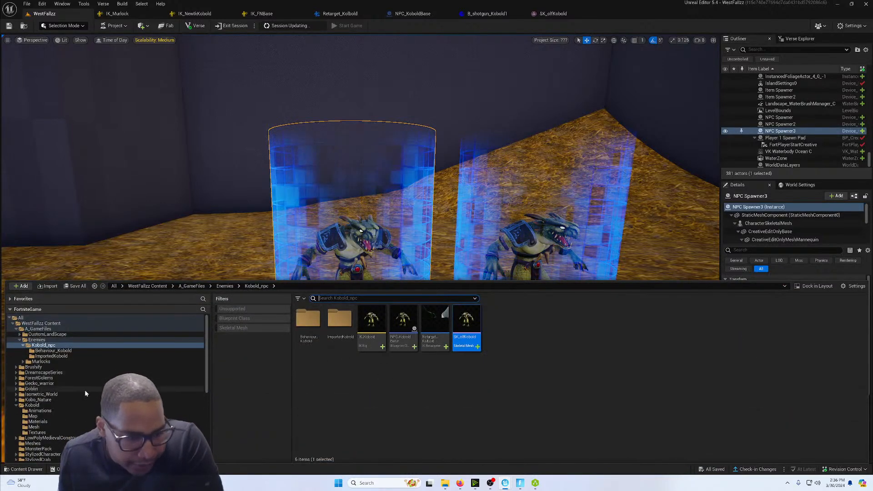
pyautogui.scroll(-2, 86, 393)
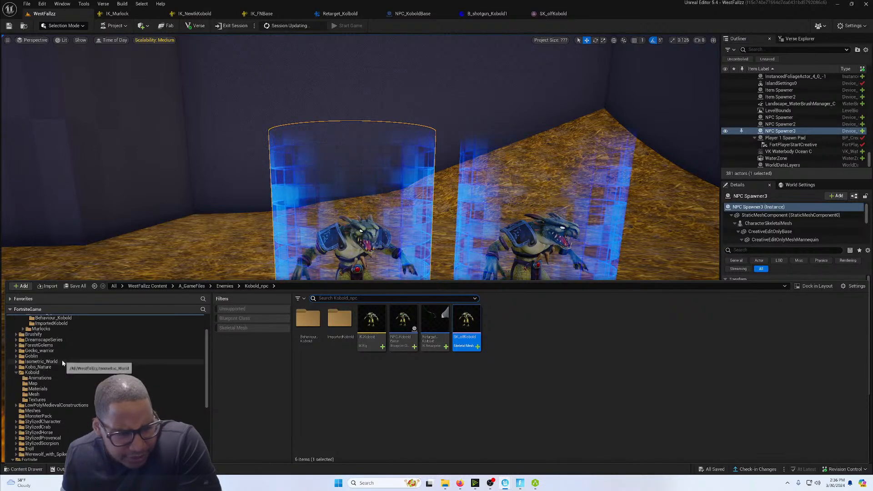
pyautogui.click(32, 357)
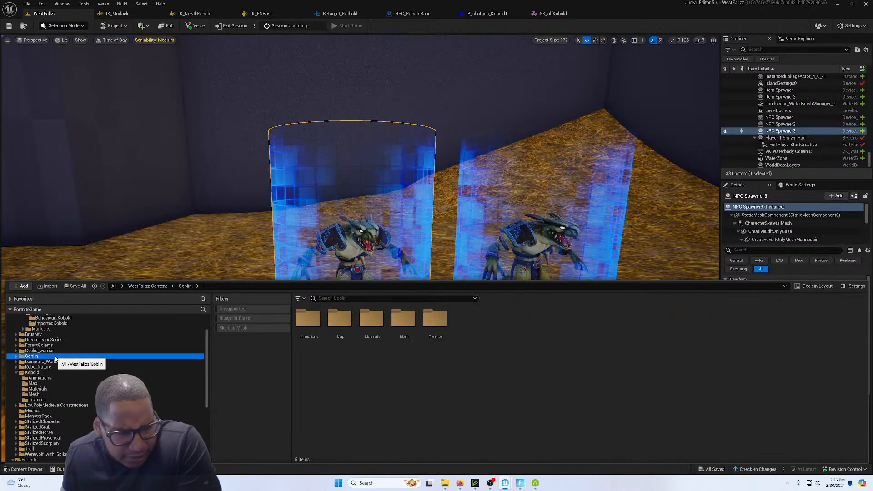
pyautogui.click(231, 328)
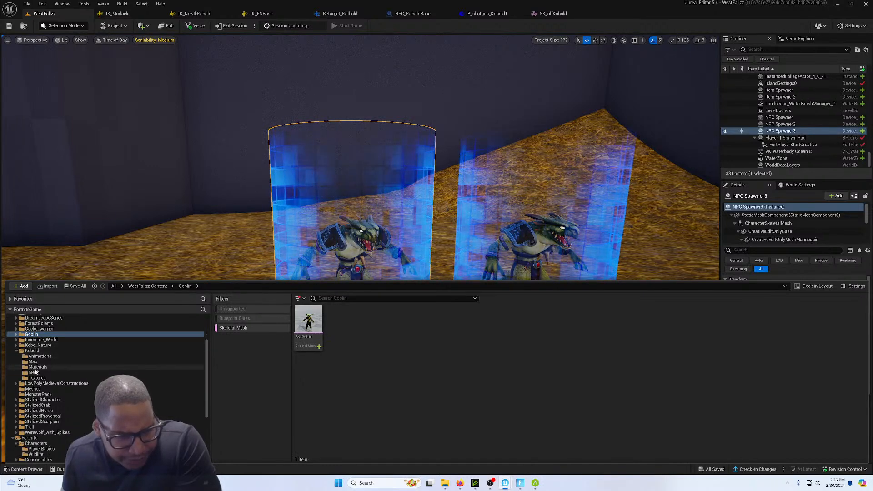
pyautogui.click(44, 346)
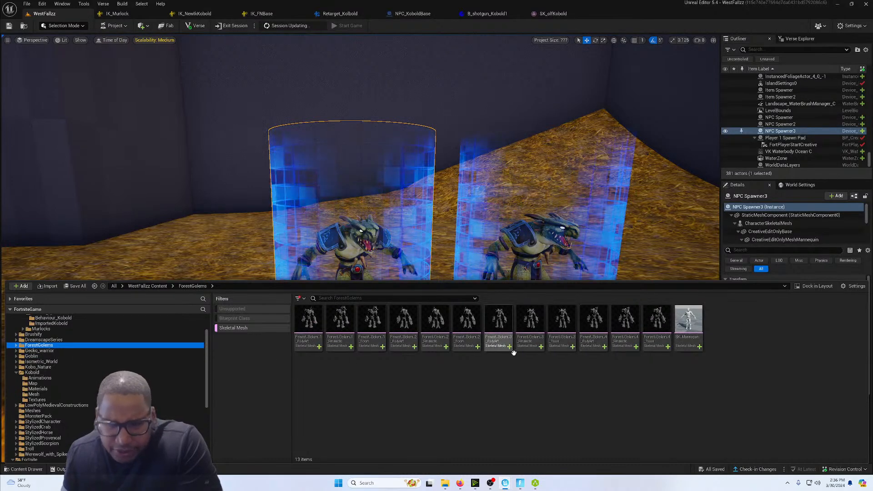
# Browse the StylizedCrab, StylizedScorpion and StylizedHorse folders for their skeletal meshes.
pyautogui.moveTo(513, 351)
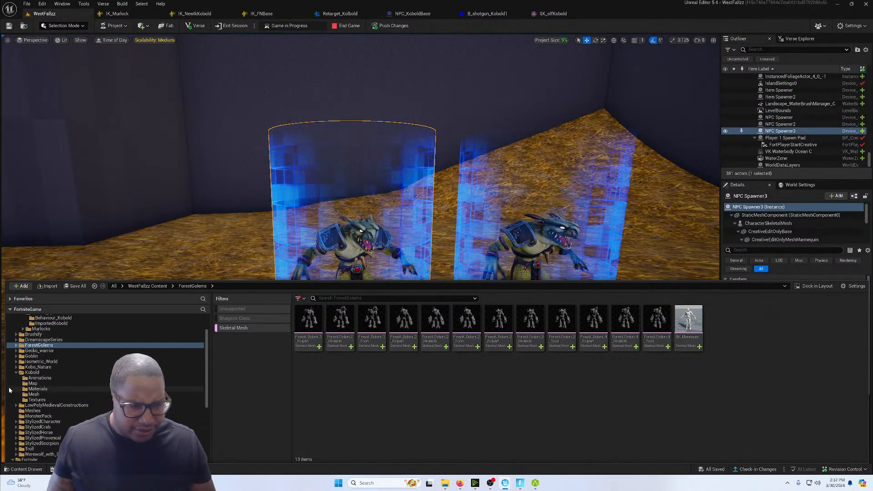
pyautogui.scroll(-1, 16, 391)
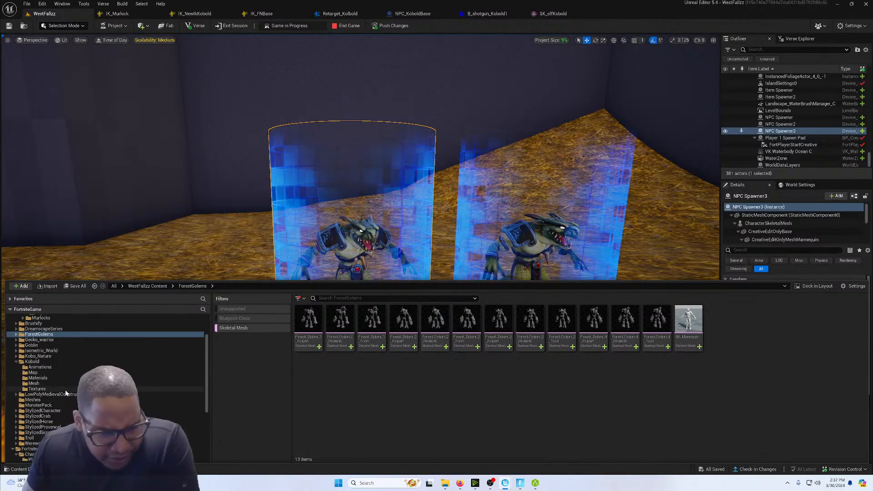
pyautogui.click(39, 417)
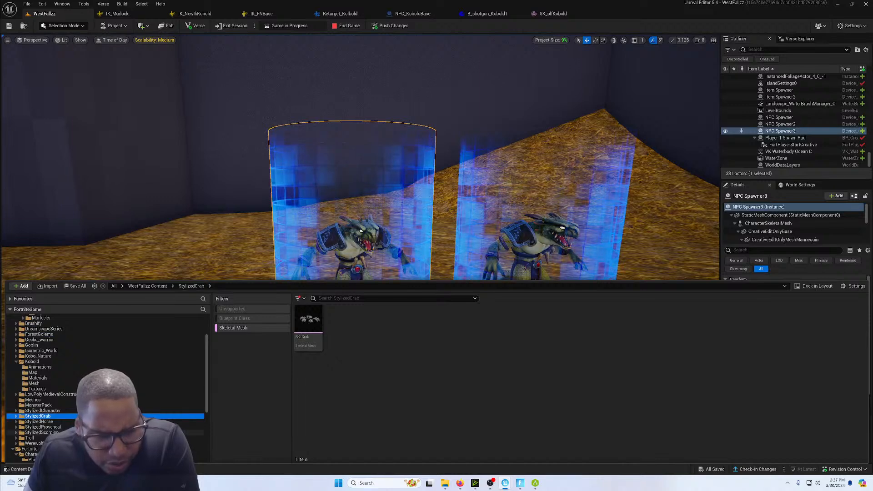
pyautogui.click(41, 433)
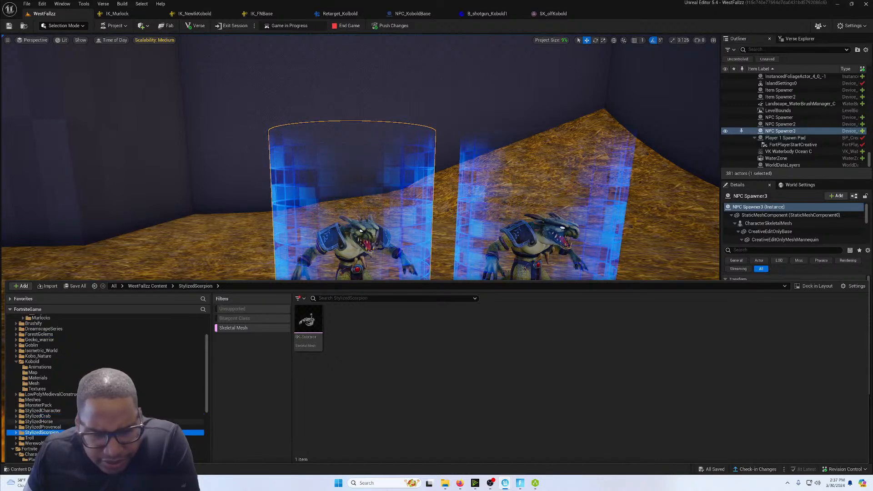
pyautogui.click(50, 422)
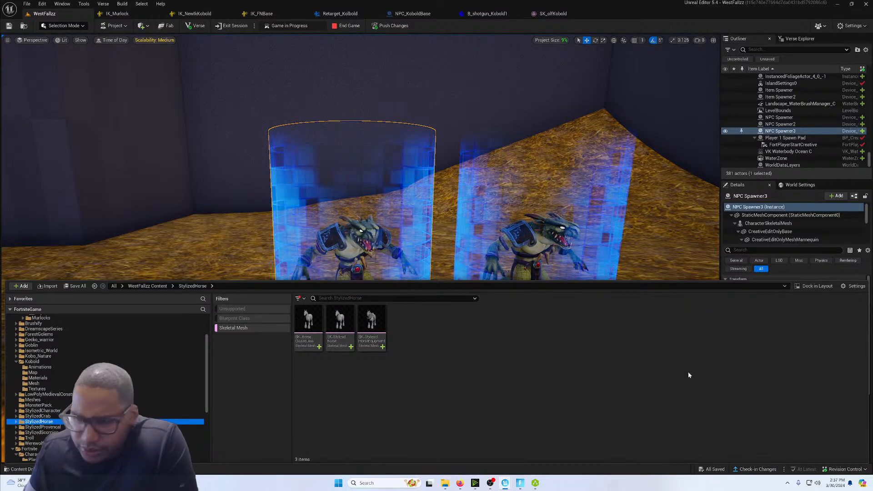
pyautogui.click(41, 416)
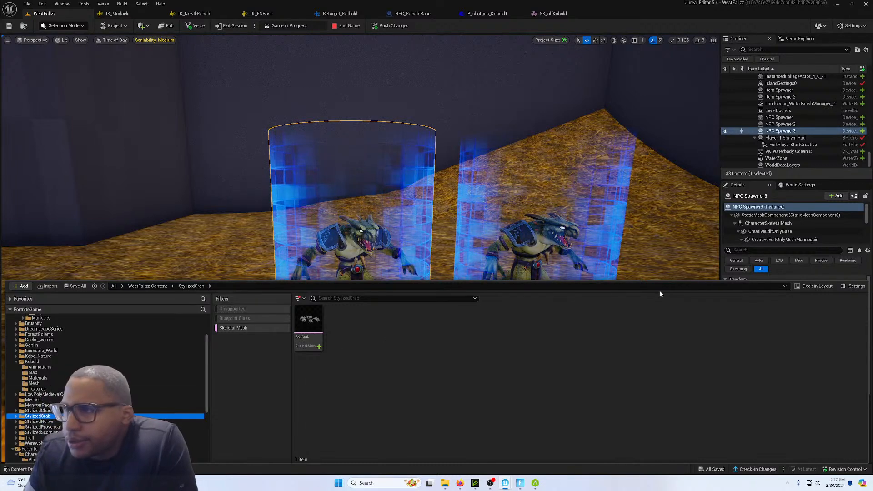
# Switch to the running Fortnite session, go to the yellow car by the spawn pad and get in.
pyautogui.click(520, 483)
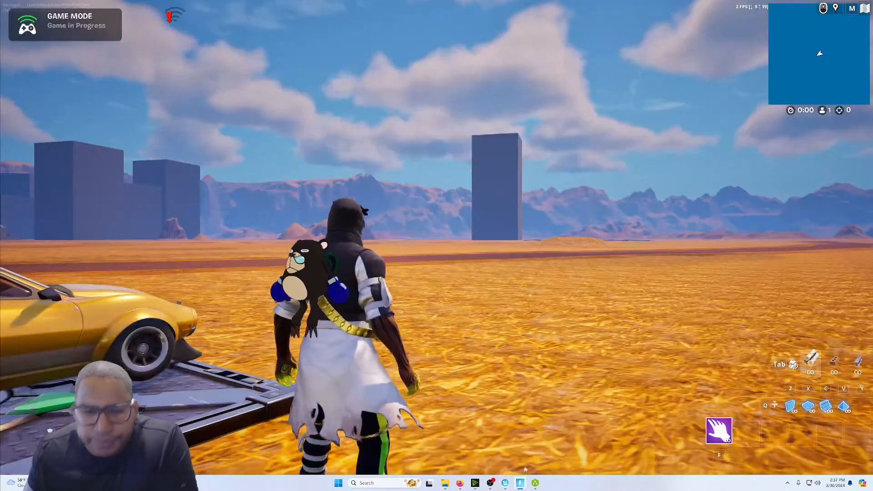
pyautogui.click(666, 335)
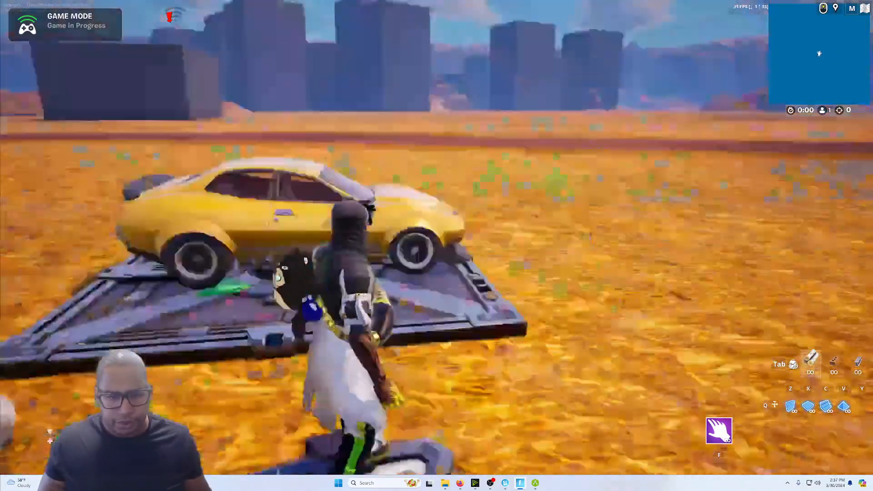
pyautogui.press('w')
pyautogui.press('e')
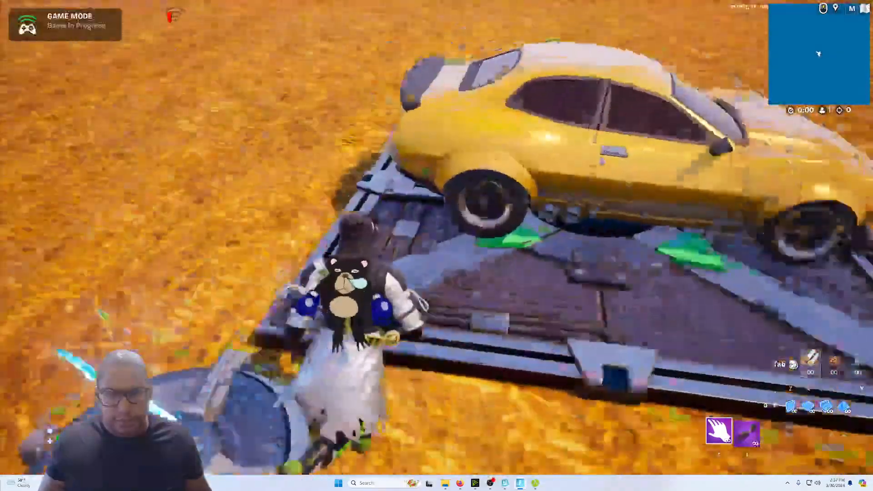
pyautogui.press('w')
pyautogui.press('e')
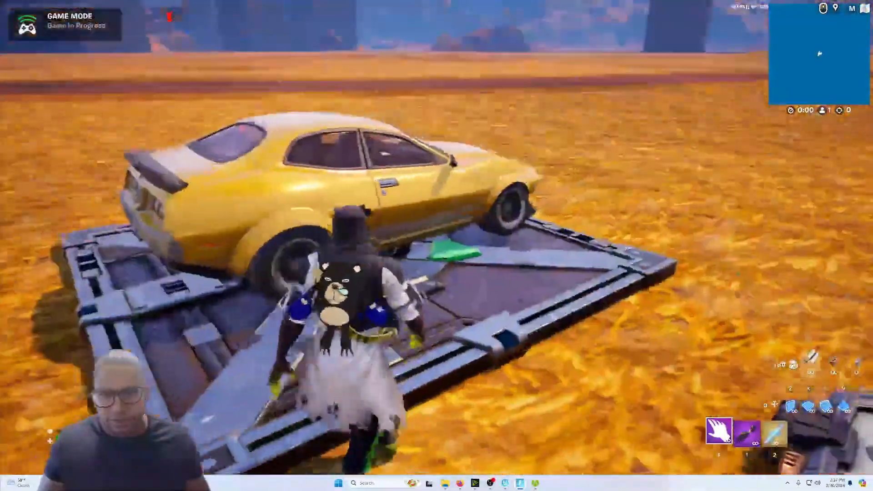
pyautogui.press('e')
pyautogui.press('w')
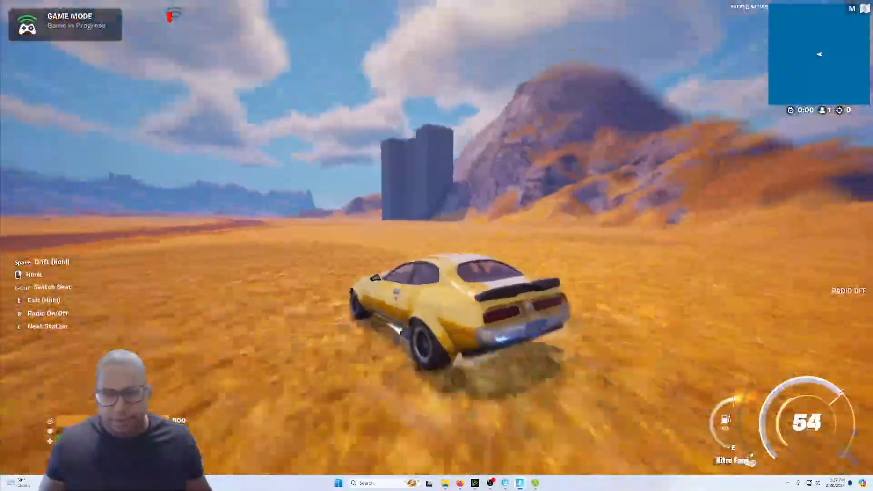
# Drive the car to the tall buildings beside the mountain to inspect the kobold NPCs.
pyautogui.press('w')
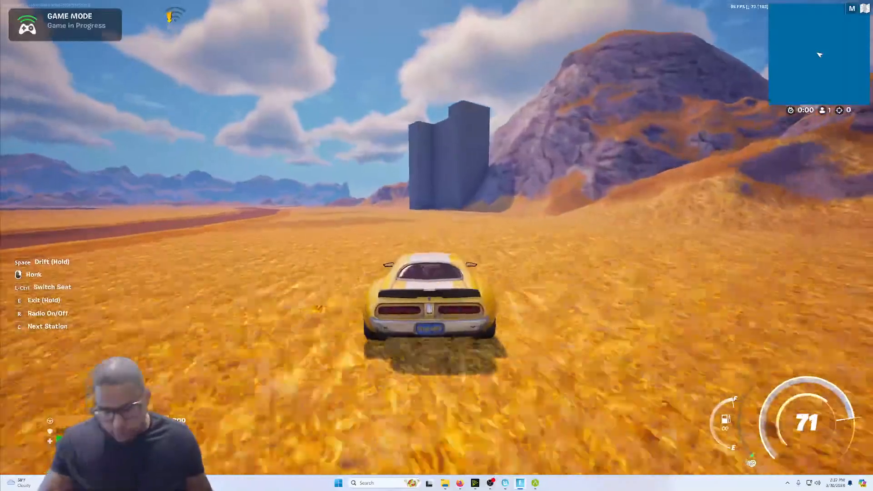
pyautogui.press('w')
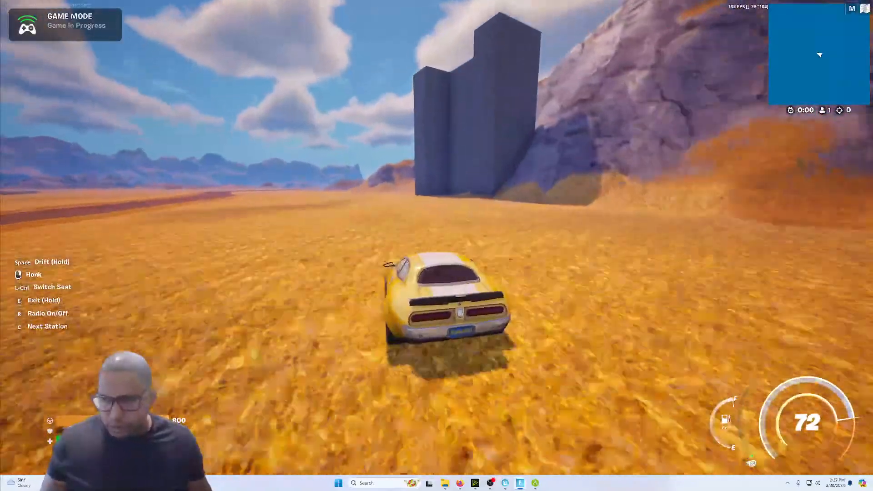
pyautogui.press('s')
pyautogui.press('e')
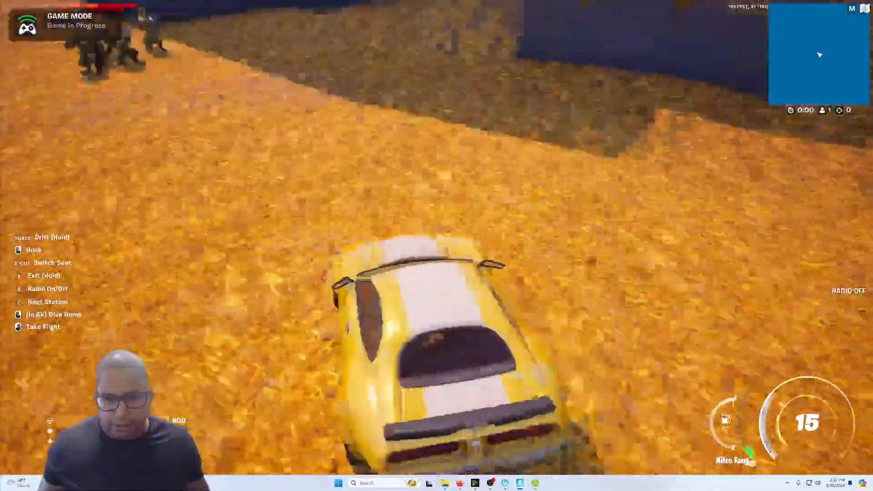
pyautogui.press('s')
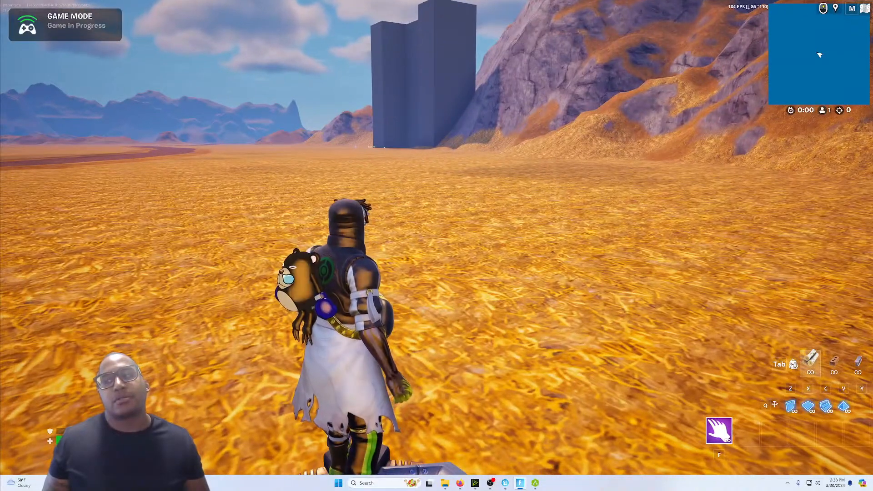
# Switch back to Unreal Editor and set the RightArm chain's X static offset to 0 in Retarget_Kolbold.
pyautogui.press('Escape')
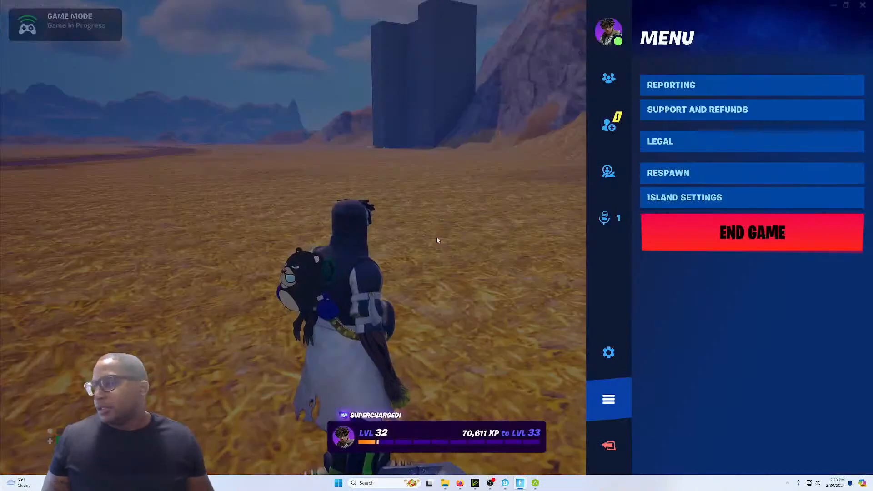
pyautogui.moveTo(505, 486)
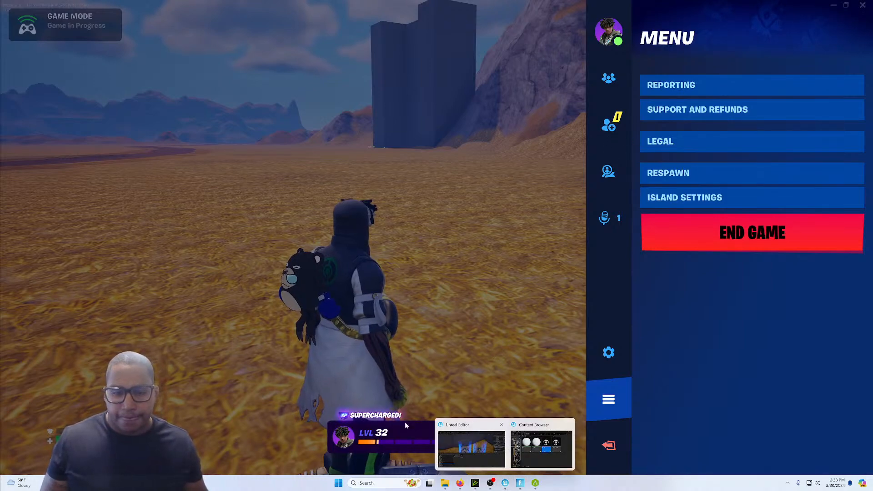
pyautogui.click(489, 464)
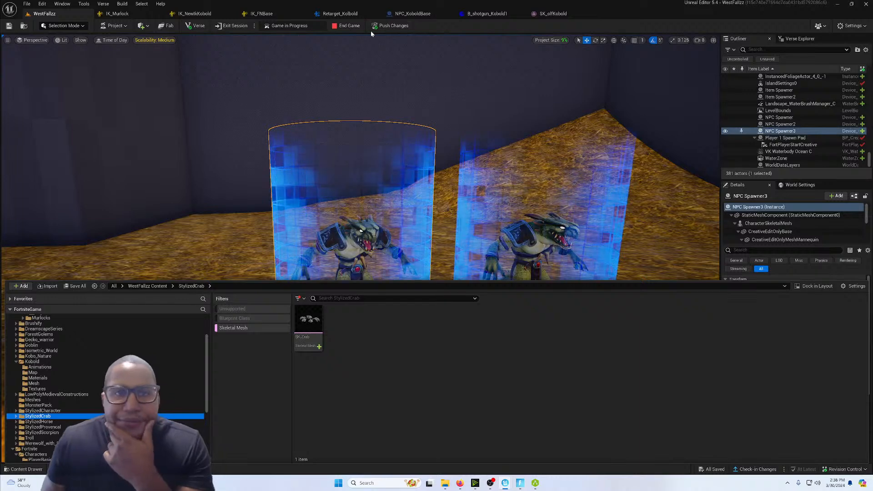
pyautogui.click(347, 14)
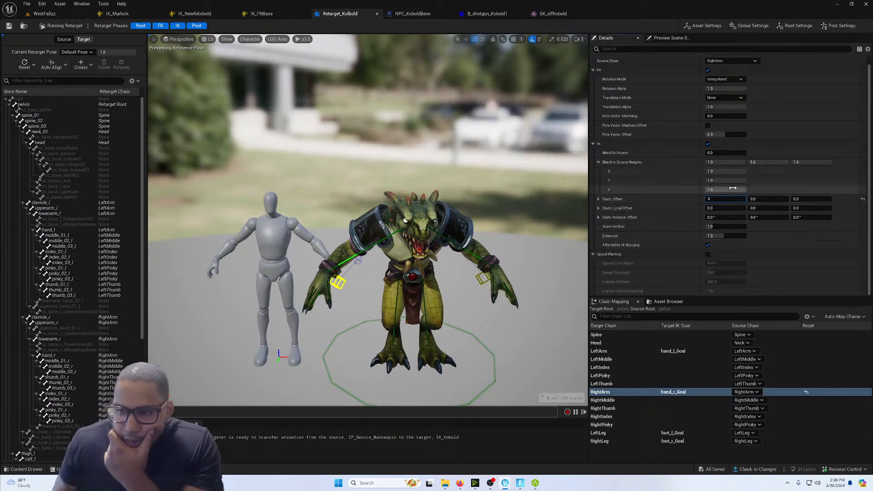
pyautogui.click(760, 186)
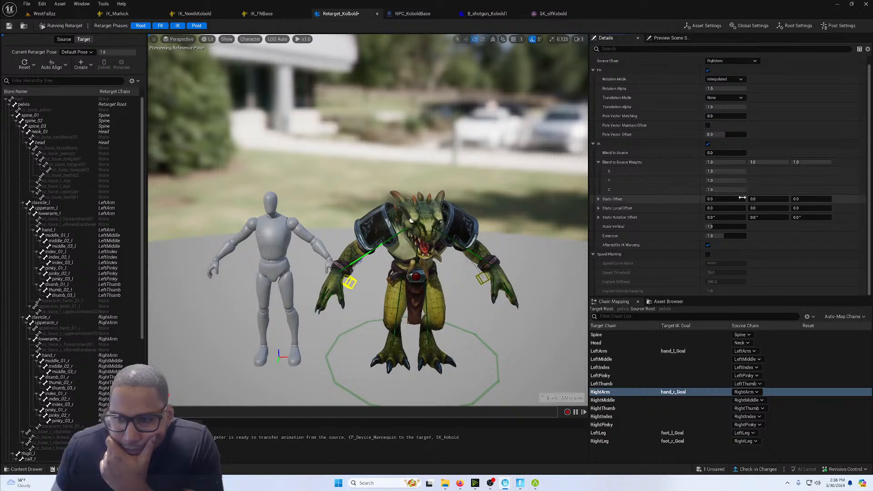
# Disable IK on the RightArm and LeftArm chains and save the Retarget_Kolbold asset.
pyautogui.click(708, 144)
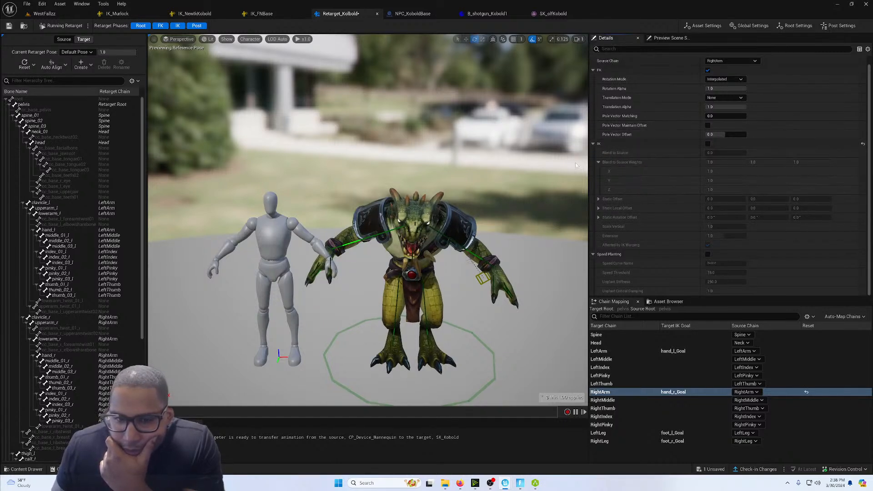
pyautogui.click(600, 351)
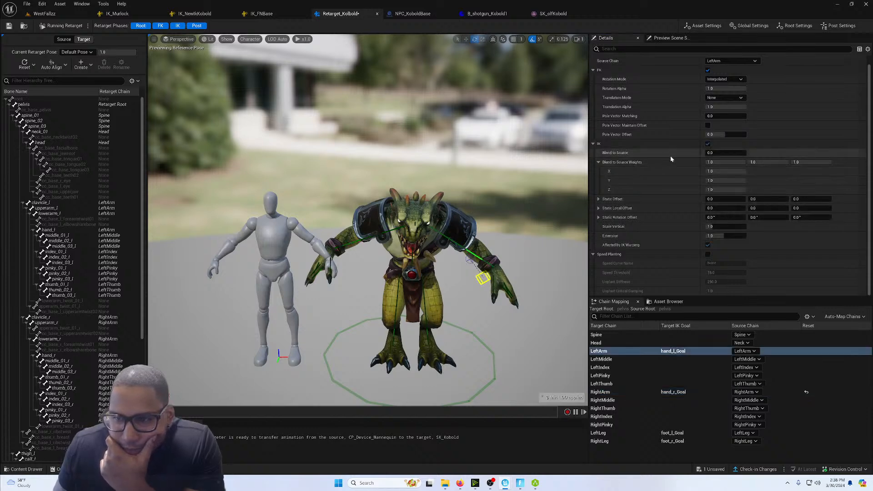
pyautogui.click(708, 144)
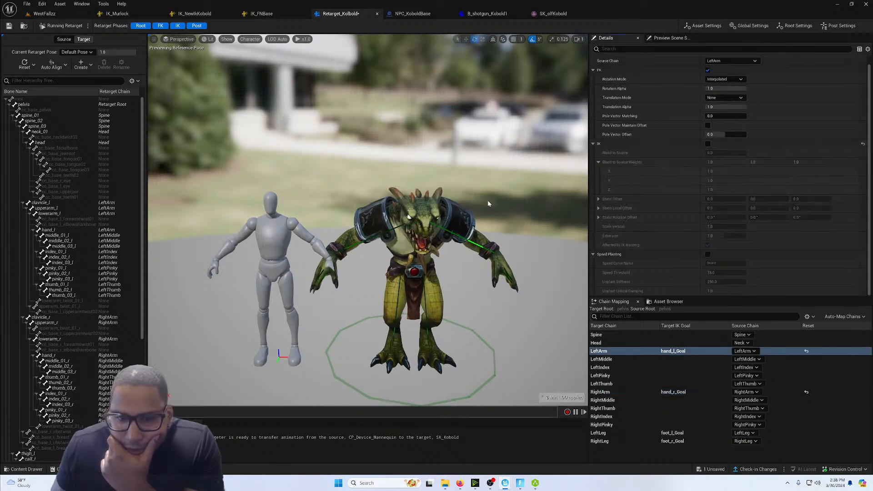
pyautogui.click(9, 26)
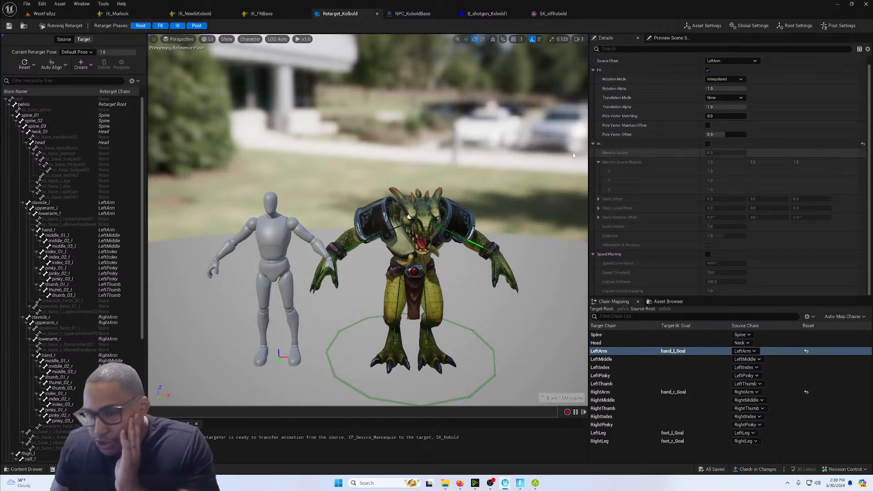
# In the WestFallzz level, filter the outliner by "sett" and select IslandSettings0.
pyautogui.click(44, 13)
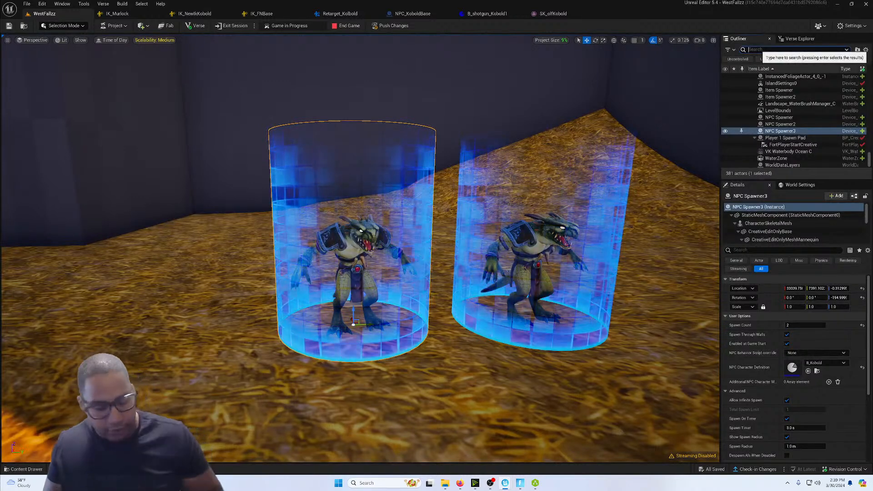
pyautogui.click(762, 50)
pyautogui.write('sett')
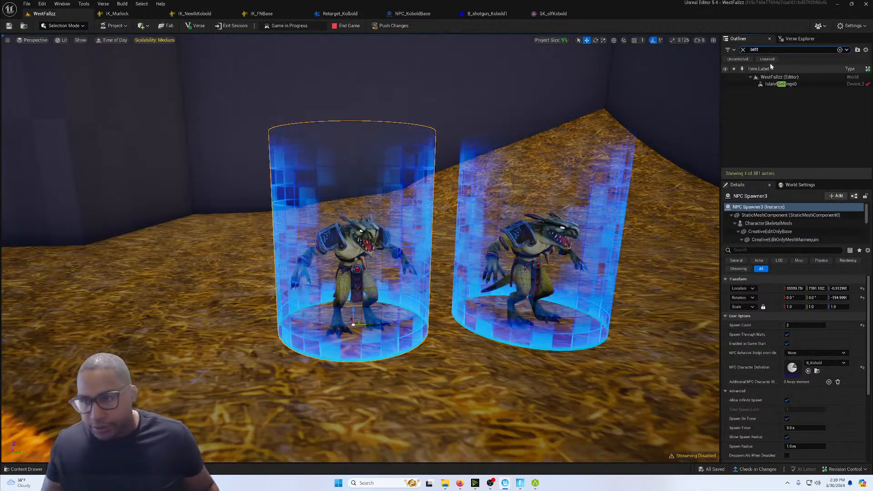
pyautogui.click(778, 84)
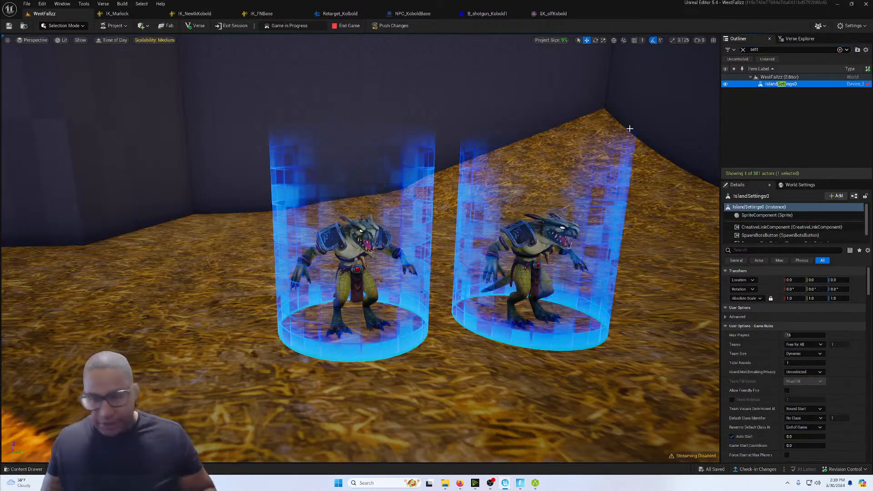
# Search Fortnite's Devices folder for "class" with the skeletal mesh filter turned off.
pyautogui.moveTo(630, 130); pyautogui.dragTo(835, 237, button='right')
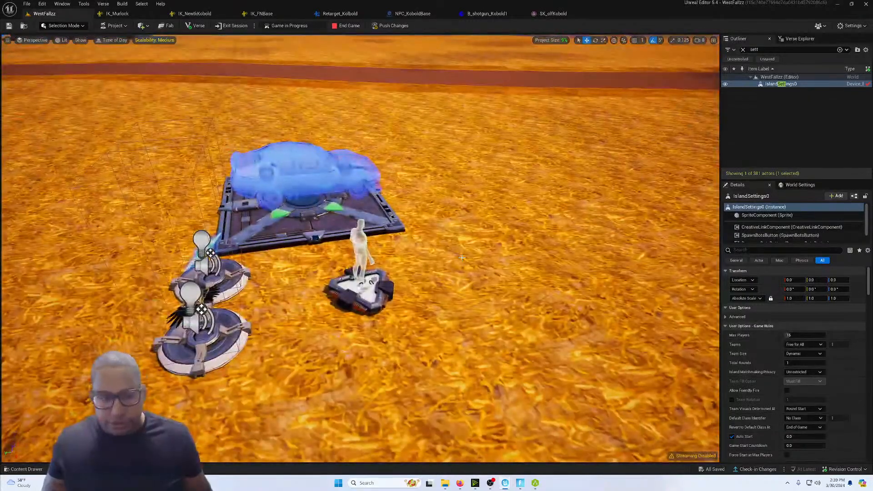
pyautogui.click(26, 469)
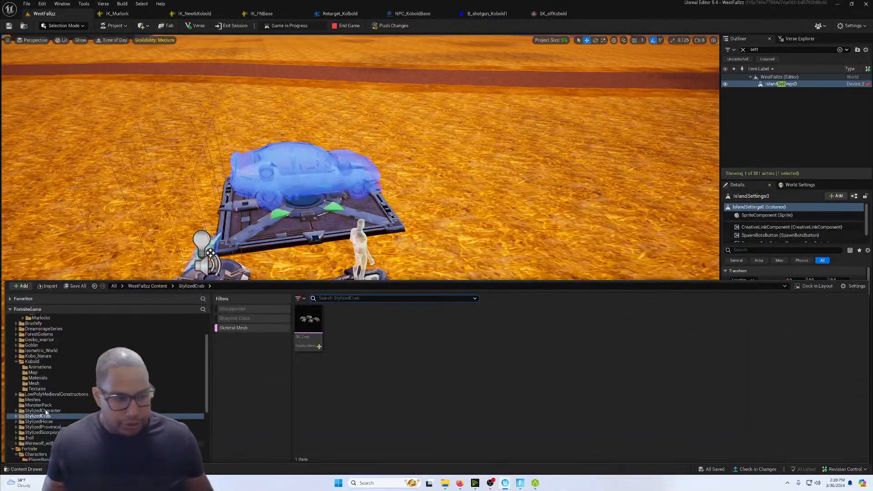
pyautogui.scroll(-6, 78, 410)
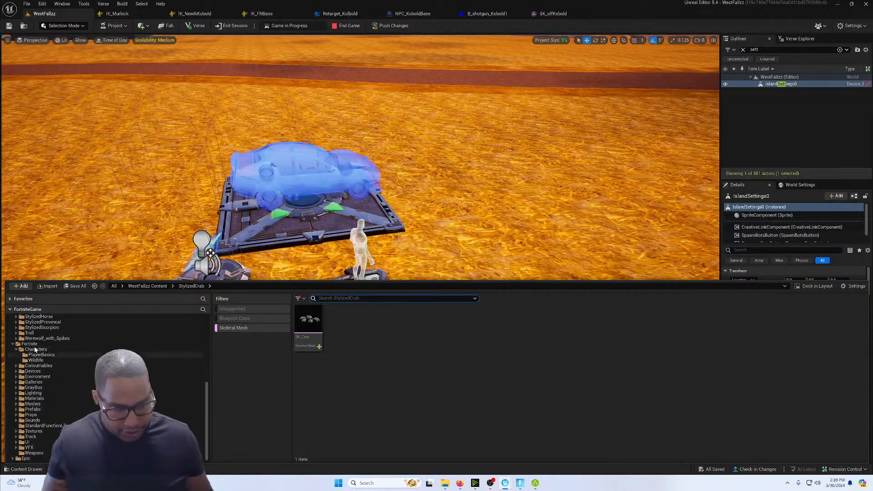
pyautogui.click(33, 371)
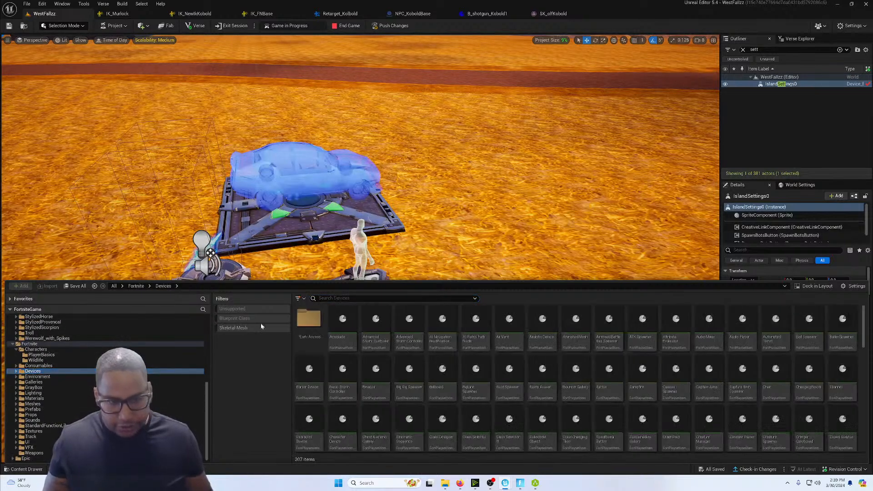
pyautogui.write('class')
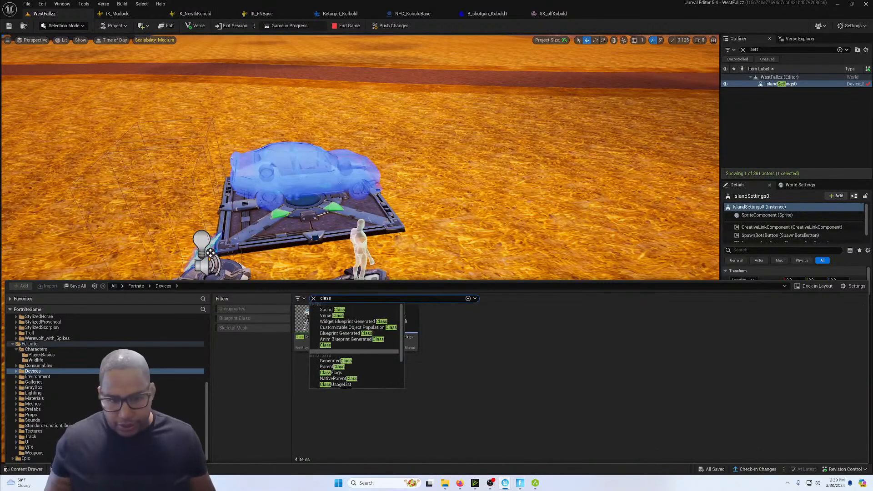
# Place the Class Designer and Class Selector devices together on the ground beside the player spawn pad.
pyautogui.click(497, 365)
pyautogui.click(329, 333)
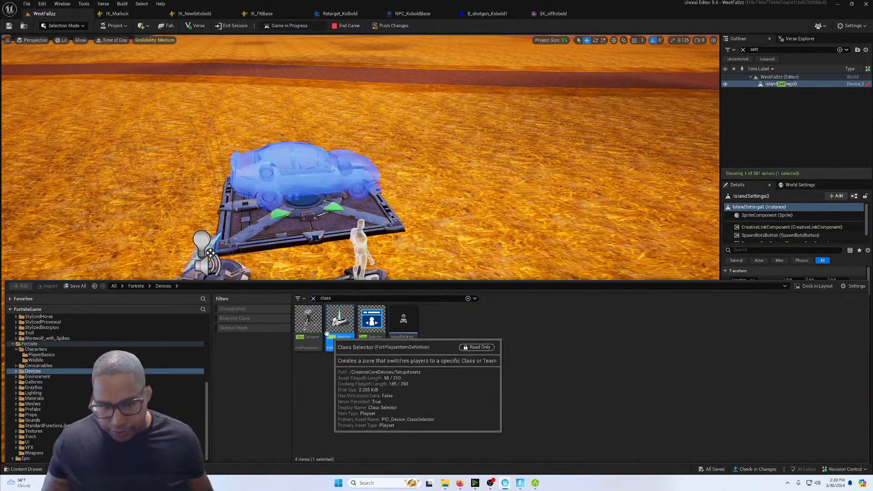
pyautogui.keyDown('ctrl'); pyautogui.click(312, 330); pyautogui.keyUp('ctrl')
pyautogui.moveTo(312, 331); pyautogui.dragTo(367, 355)
pyautogui.press('f')
pyautogui.scroll(-5, 648, 83)
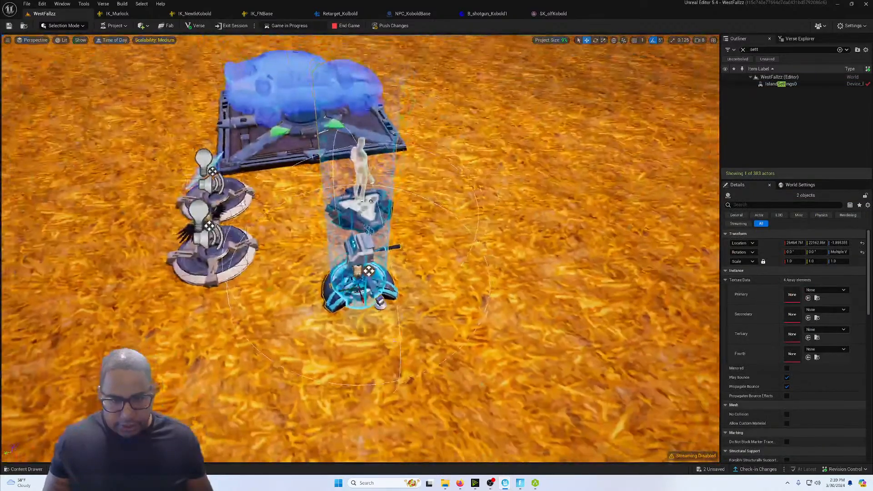
pyautogui.click(699, 40)
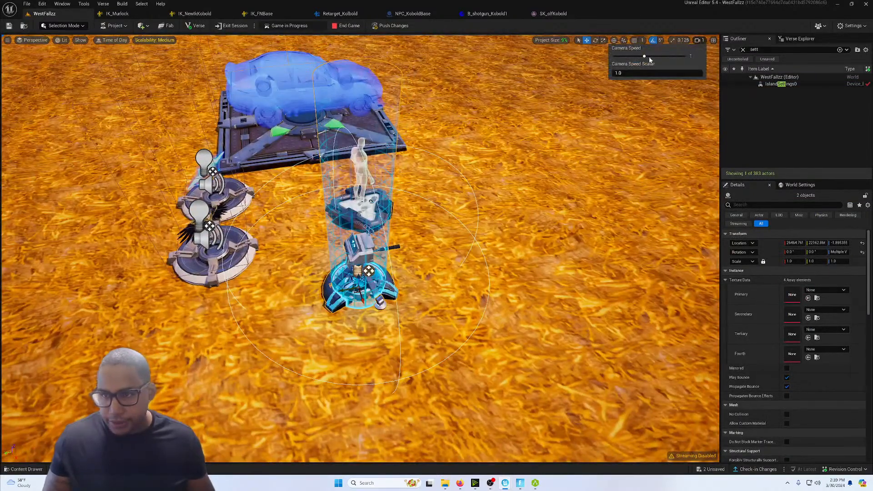
# Move the Class Designer off the Class Selector, about 165 units along the Y axis, so the two devices stand side by side.
pyautogui.press('w')
pyautogui.moveTo(476, 157)
pyautogui.mouseDown(button='right')
pyautogui.moveTo(487, 157)
pyautogui.moveTo(476, 150)
pyautogui.mouseUp(button='right')
pyautogui.click(339, 236)
pyautogui.scroll(-5, 339, 236)
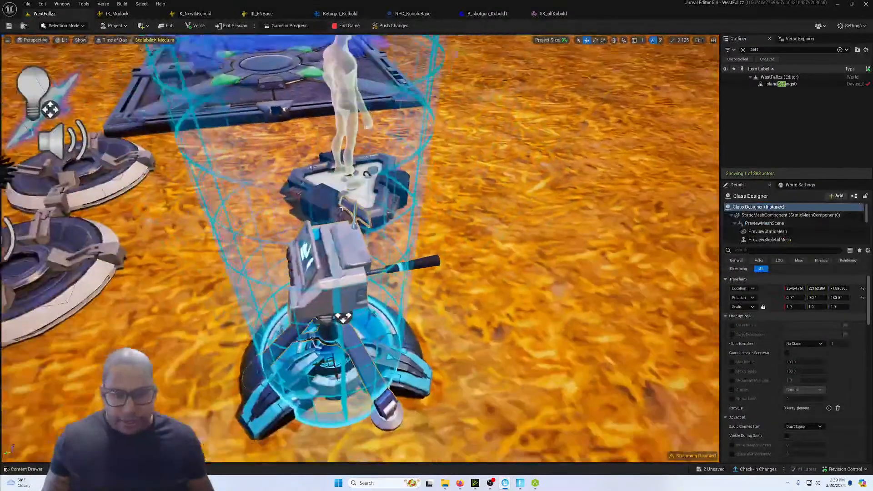
pyautogui.moveTo(321, 347); pyautogui.dragTo(498, 301)
# Check the Class Selector's options for health settings by searching its details for "health", and look through its full option list.
pyautogui.click(377, 332)
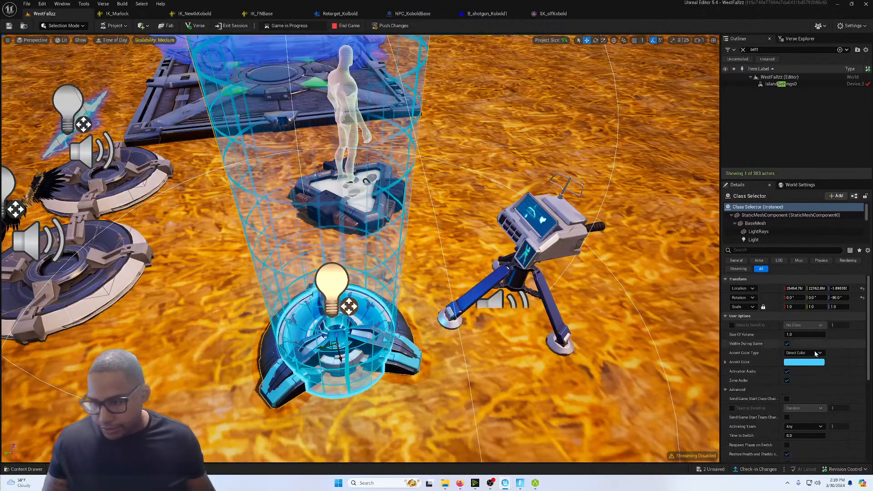
pyautogui.click(746, 252)
pyautogui.write('health')
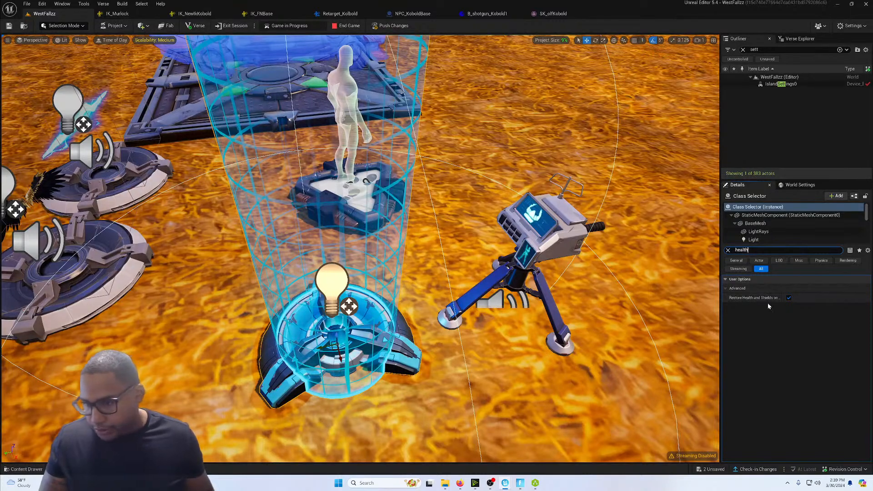
pyautogui.click(728, 250)
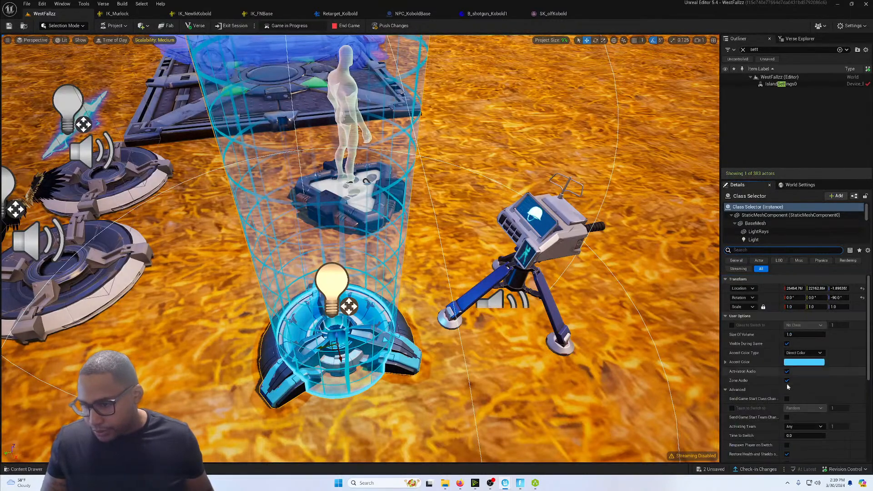
pyautogui.scroll(-5, 761, 381)
pyautogui.scroll(5, 764, 374)
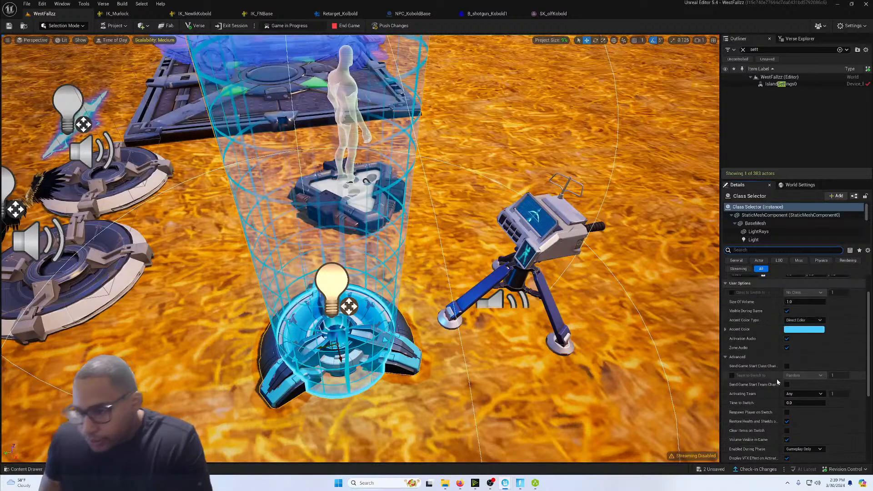
# Give the Class Designer a Max Health of 10000, a Health Recharge Delay of 0.1 and a Health Recharge Amount of 100.
pyautogui.click(498, 302)
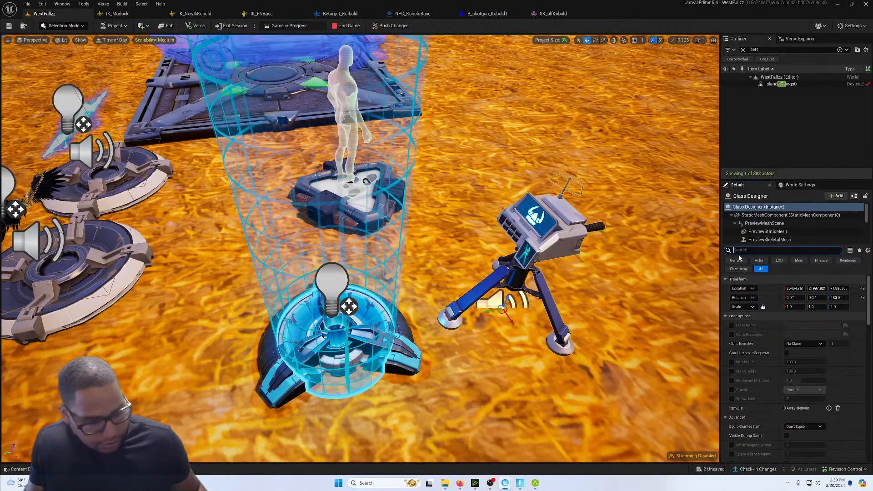
pyautogui.write('health')
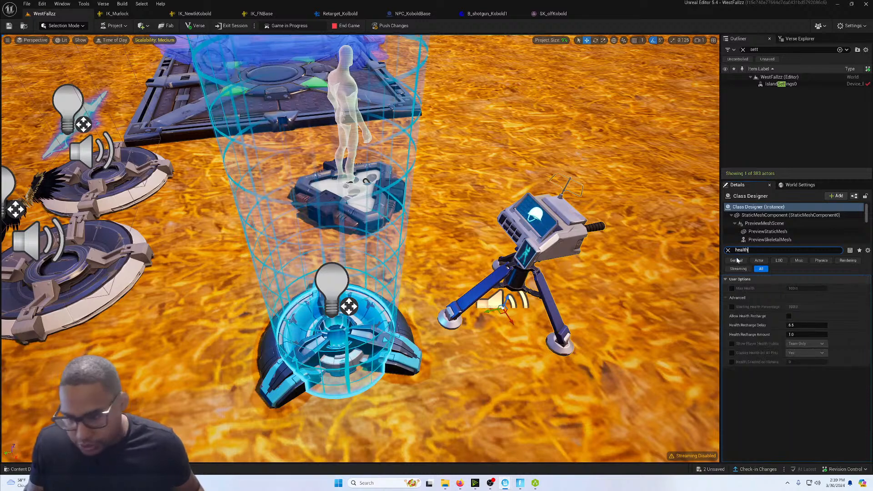
pyautogui.click(733, 288)
pyautogui.moveTo(802, 289); pyautogui.dragTo(827, 289)
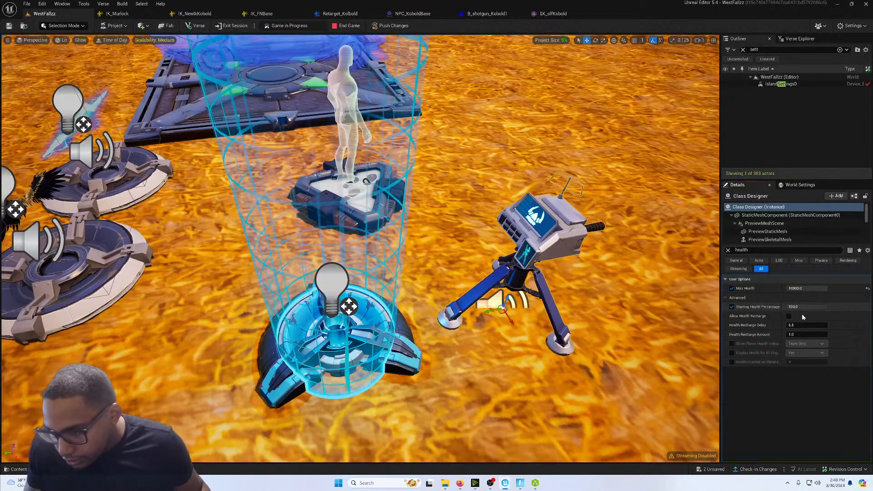
pyautogui.click(732, 308)
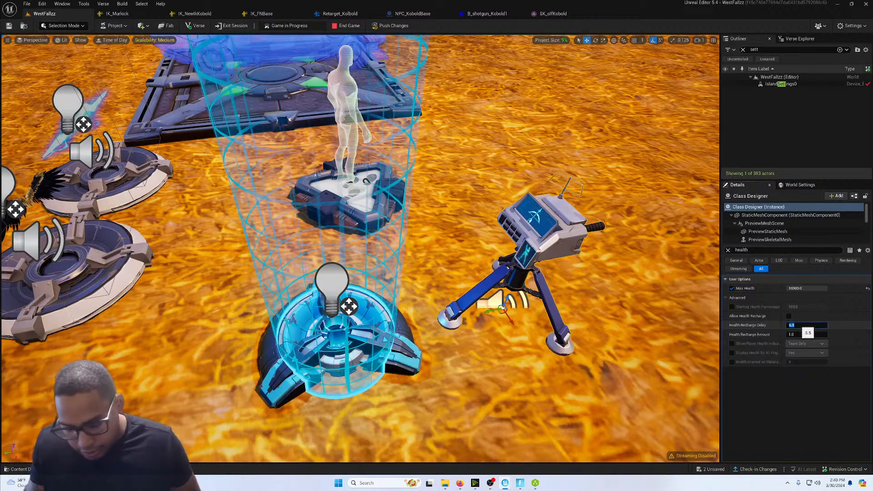
pyautogui.press('Return')
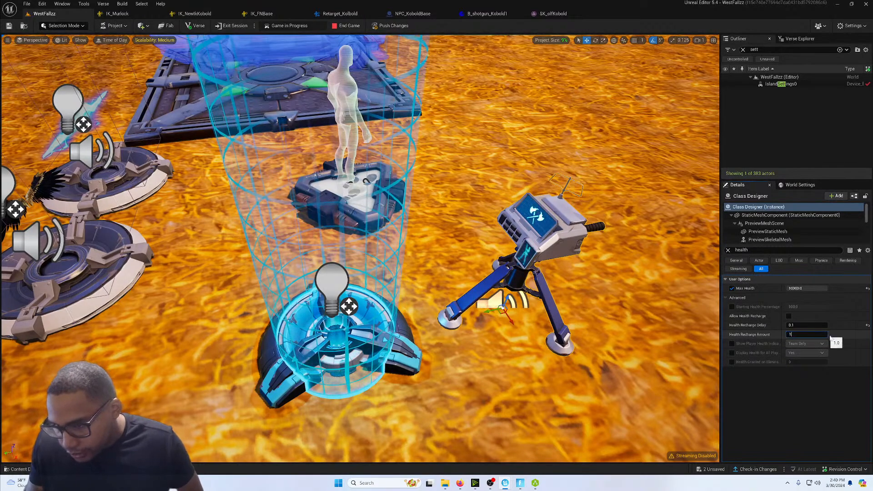
pyautogui.write('100')
pyautogui.press('Return')
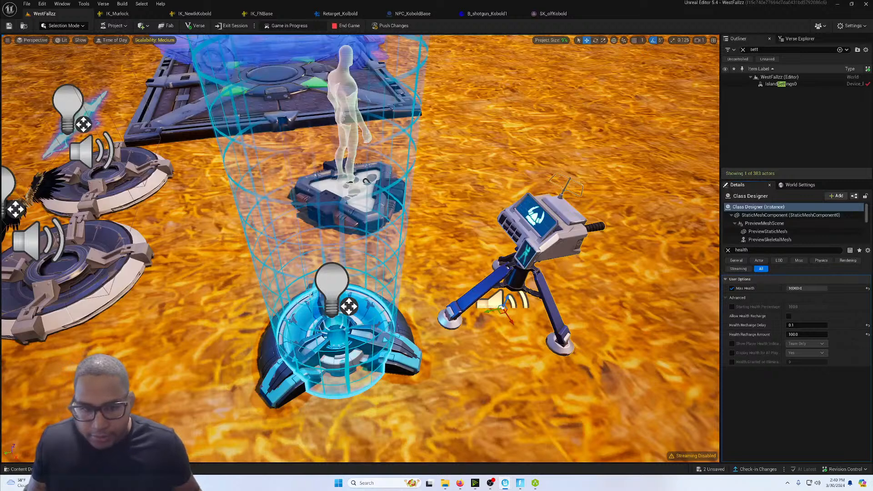
# Enable Class to Switch to on the Class Selector and set it to Class Slot 1.
pyautogui.click(332, 280)
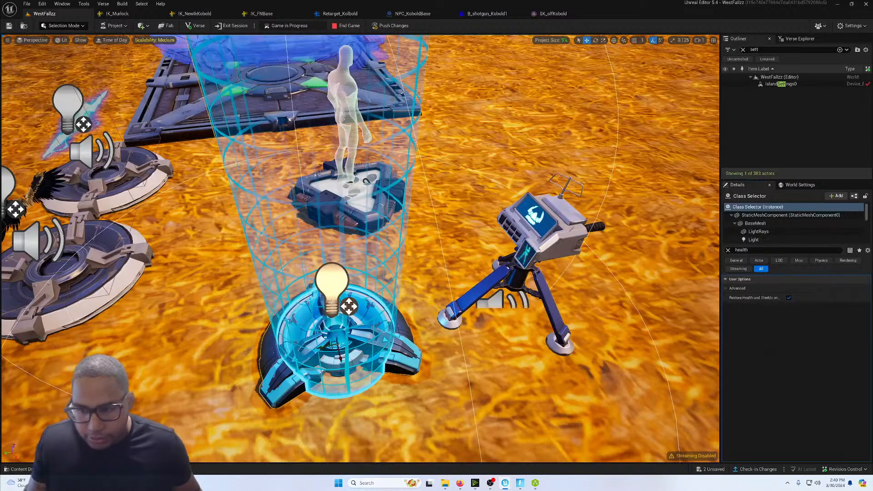
pyautogui.click(728, 250)
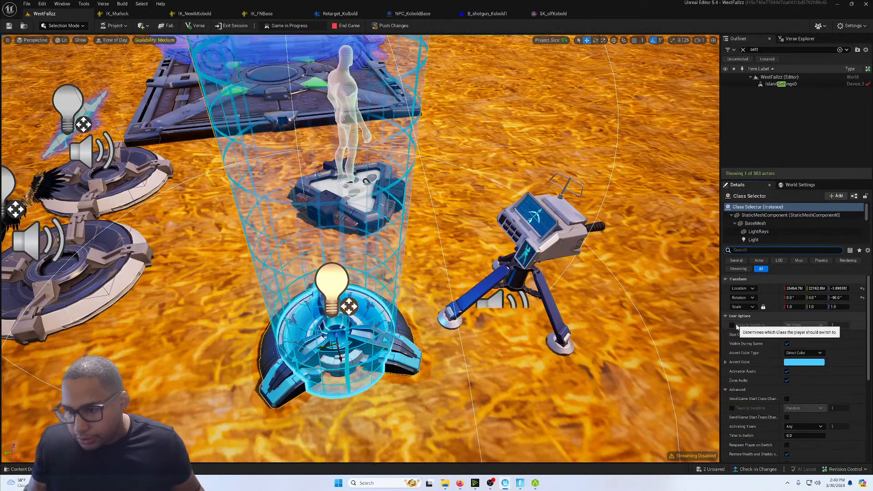
pyautogui.click(806, 325)
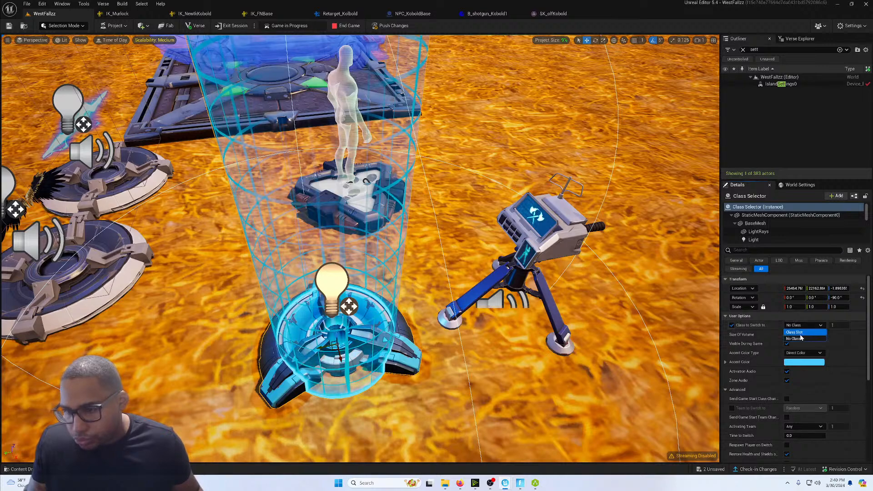
pyautogui.click(802, 336)
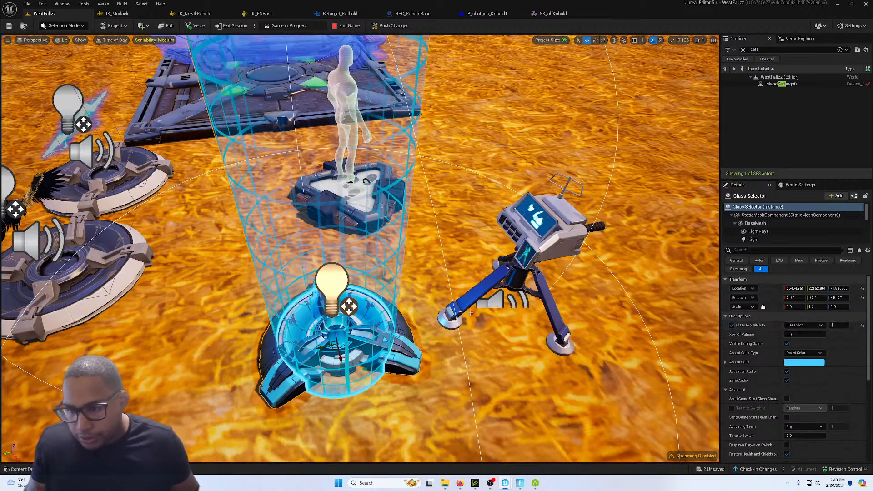
# Set the Class Designer's Class Identifier to Class Slot 1 and end the running game.
pyautogui.click(496, 301)
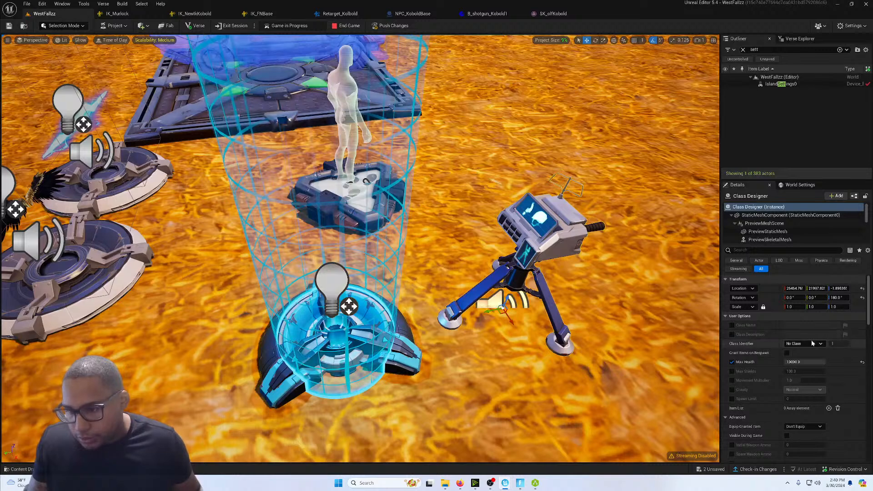
pyautogui.click(804, 344)
pyautogui.click(797, 351)
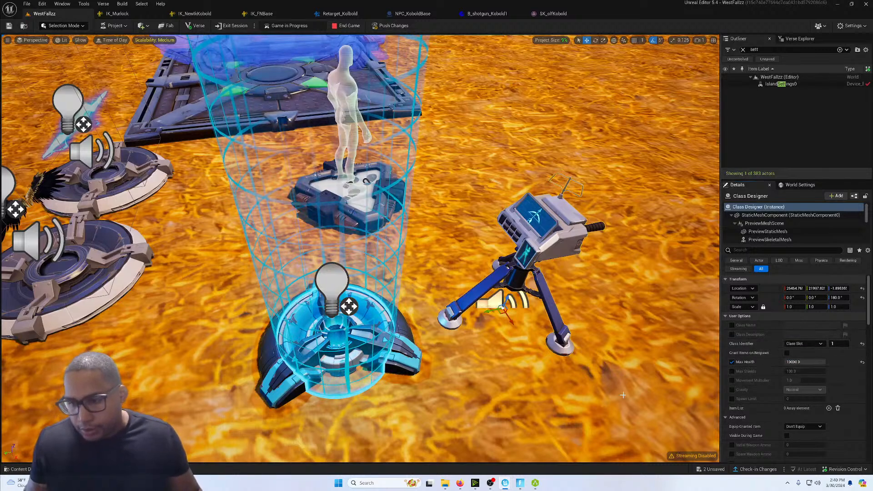
pyautogui.click(336, 26)
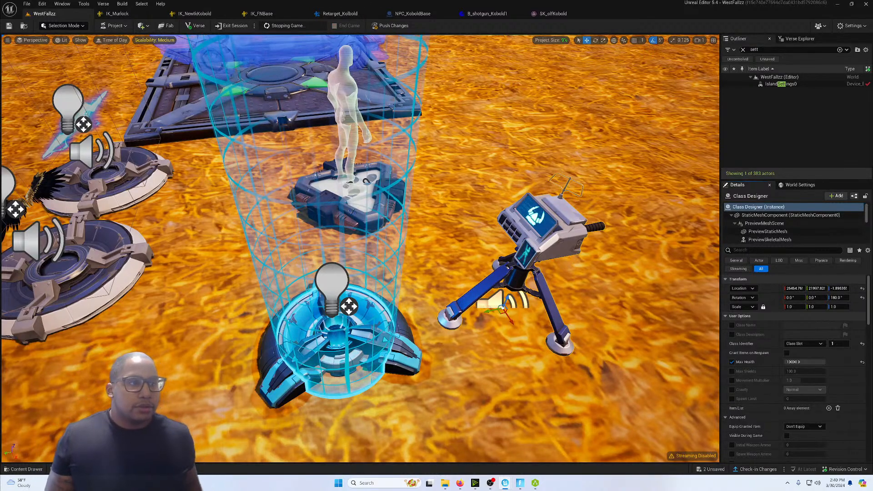
# Move NPC Spawner2 away from the neighbouring spawner by the dark towers onto open grass, at about X 31626, Y 10661.
pyautogui.moveTo(131, 101); pyautogui.dragTo(241, 71, button='right')
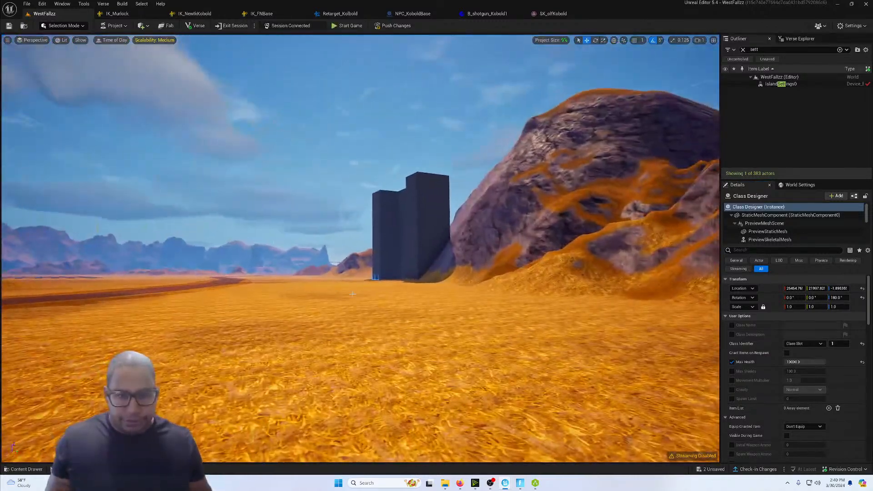
pyautogui.click(375, 278)
pyautogui.press('f')
pyautogui.moveTo(375, 277); pyautogui.dragTo(396, 331, button='right')
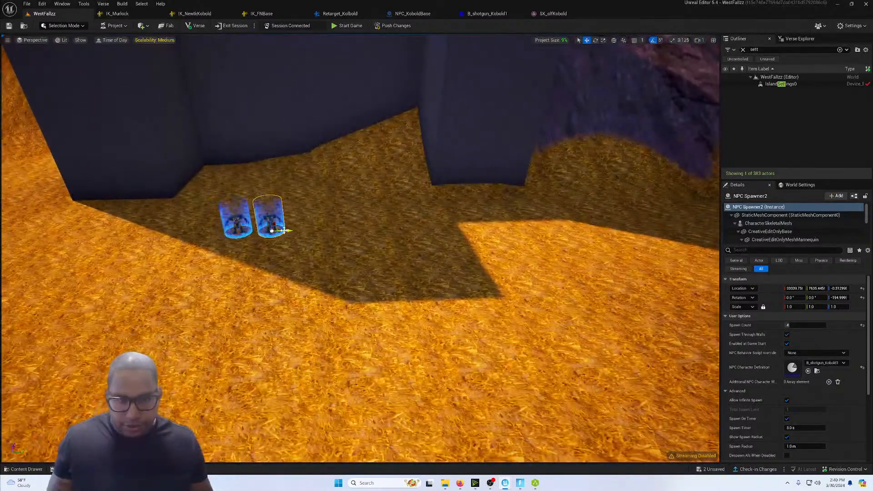
pyautogui.moveTo(286, 230); pyautogui.dragTo(559, 255)
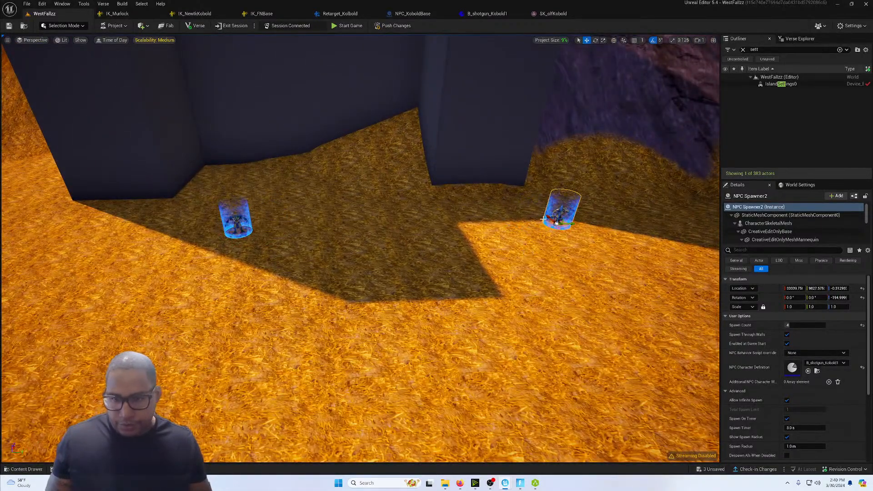
pyautogui.moveTo(543, 219); pyautogui.dragTo(578, 251)
pyautogui.moveTo(578, 251); pyautogui.dragTo(630, 241, button='right')
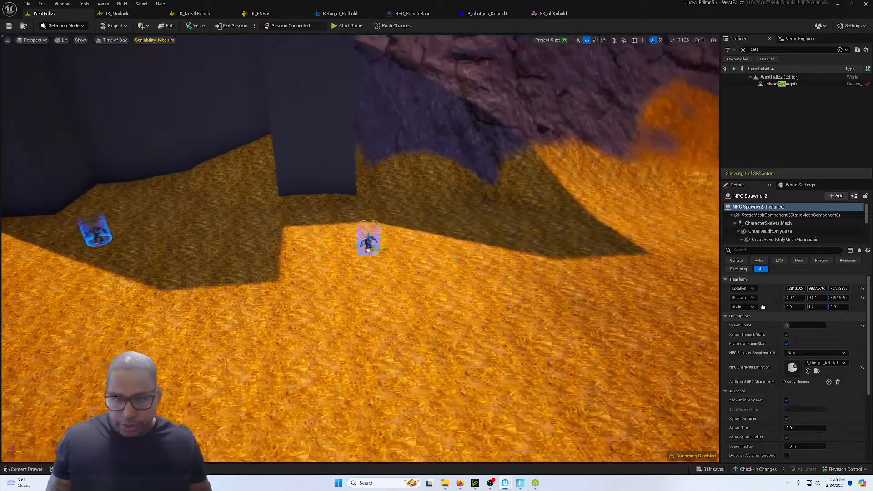
pyautogui.moveTo(370, 249); pyautogui.dragTo(527, 332)
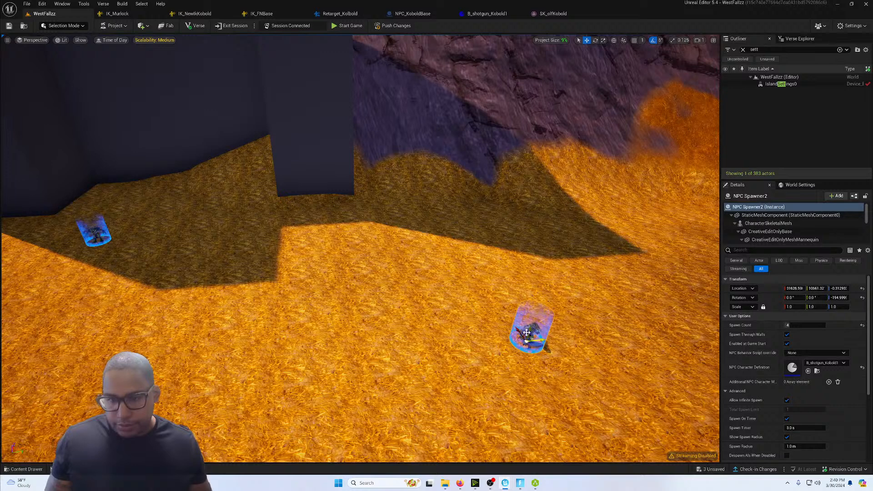
# Save the level and push the changes to the connected session.
pyautogui.click(9, 26)
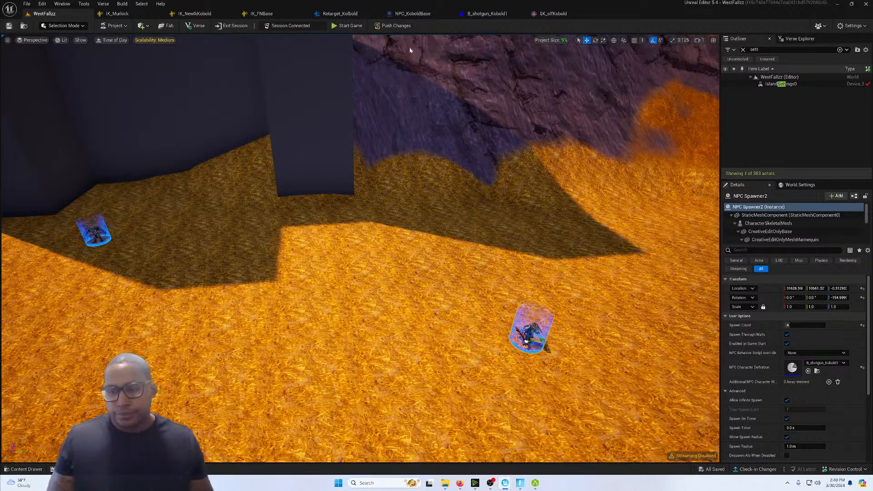
pyautogui.click(396, 27)
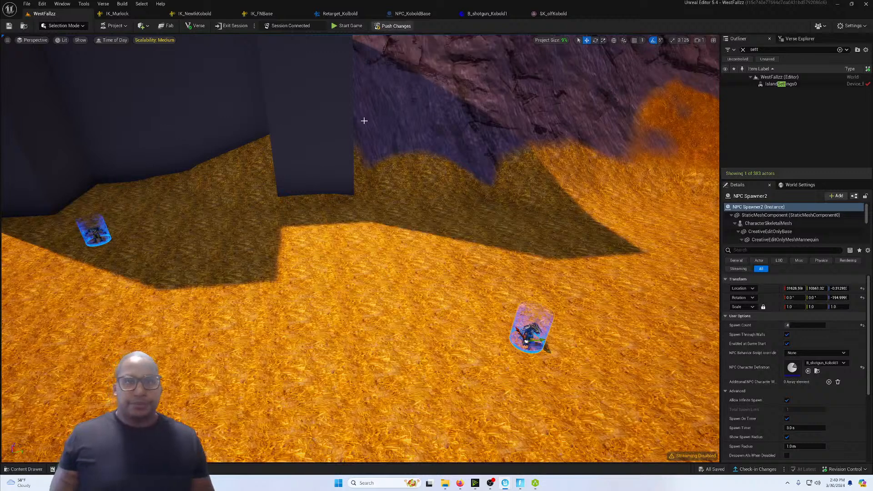
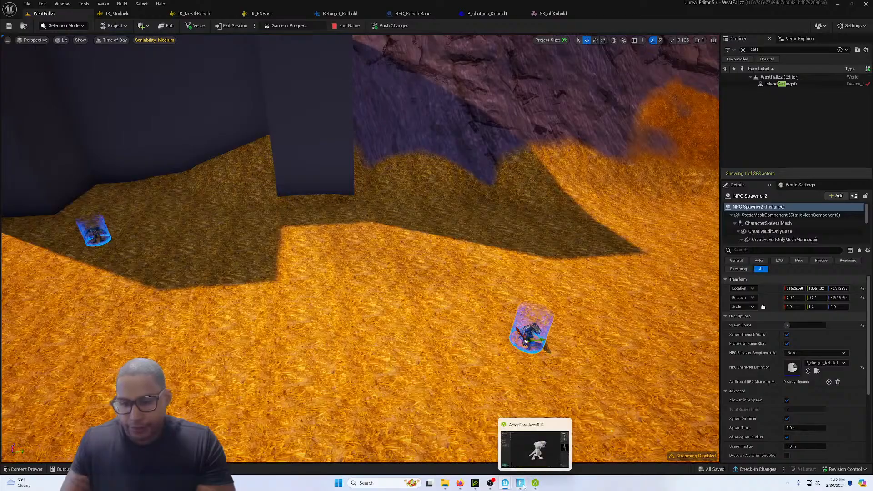
# Switch to the Fortnite client and pick up the blue blade and the Wings of Icarus from the item spawners.
pyautogui.press('Escape')
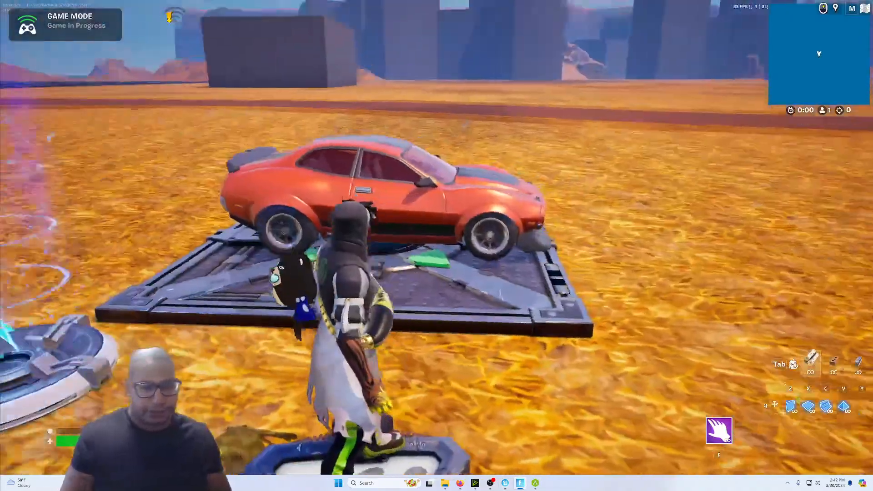
pyautogui.press('e')
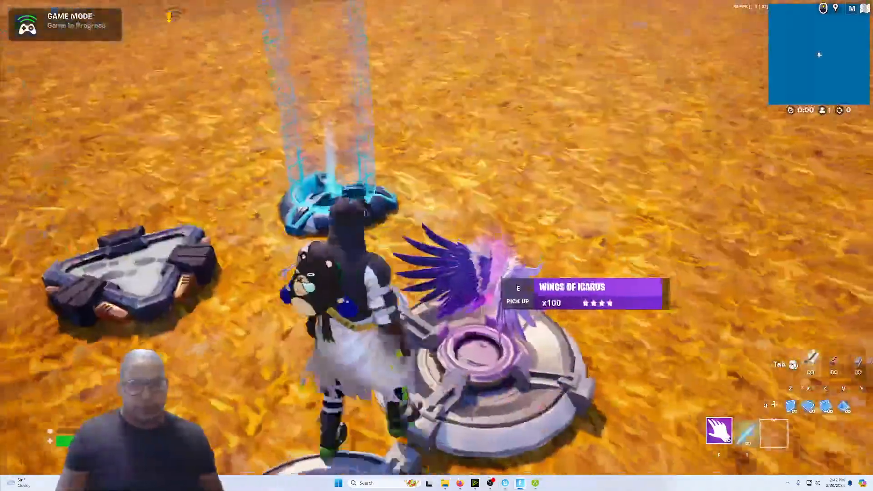
pyautogui.press('e')
pyautogui.press('w')
pyautogui.press('w')
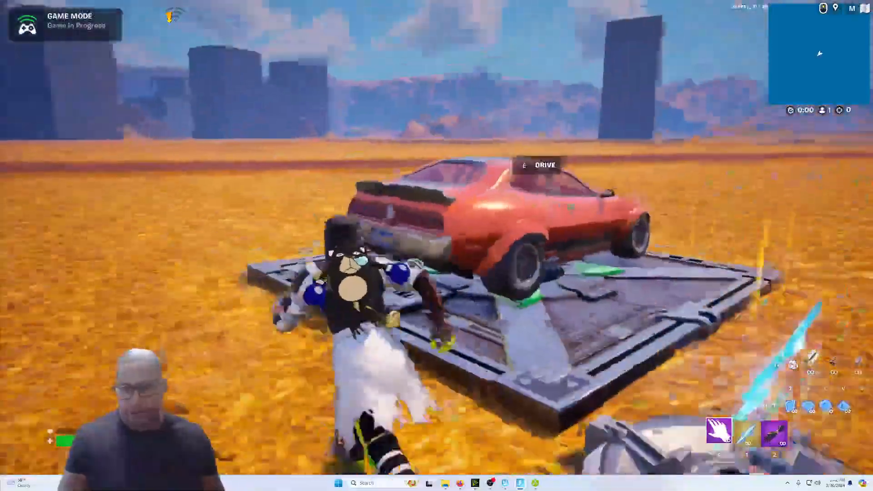
# Drive the red car across the field to the kobold group near the dark towers and get out beside them.
pyautogui.press('e')
pyautogui.press('w')
pyautogui.press('w')
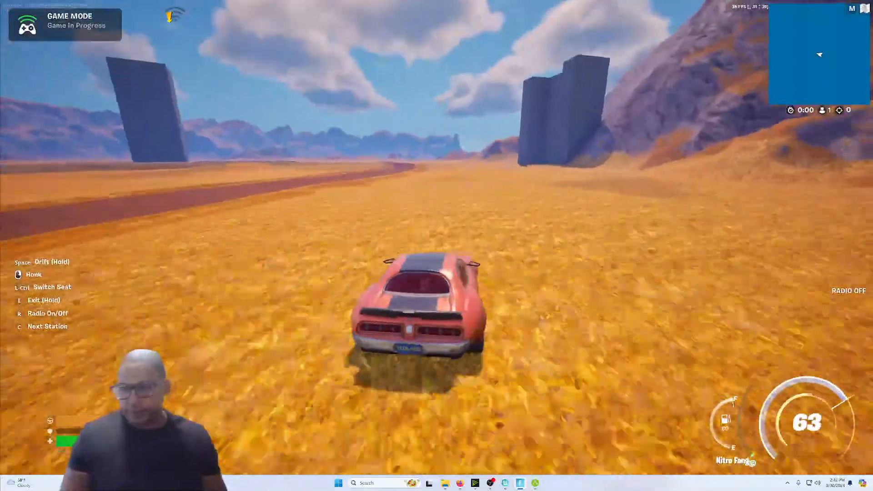
pyautogui.press('w')
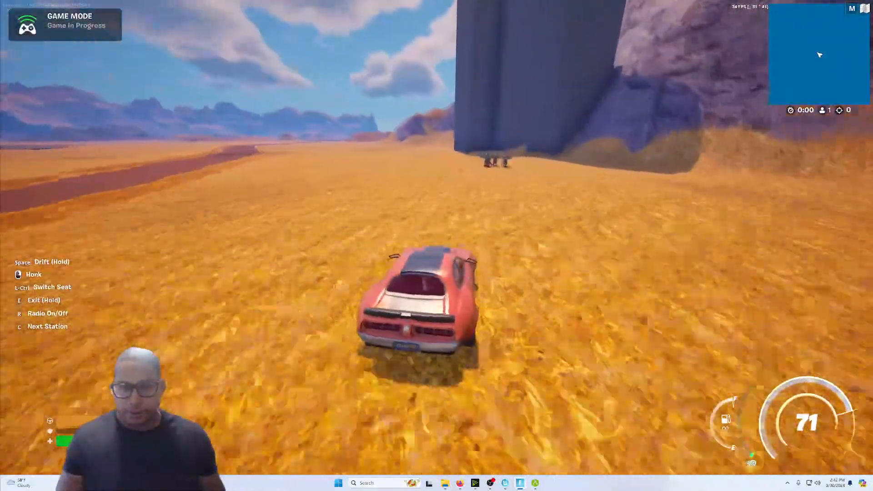
pyautogui.press('s')
pyautogui.press('e')
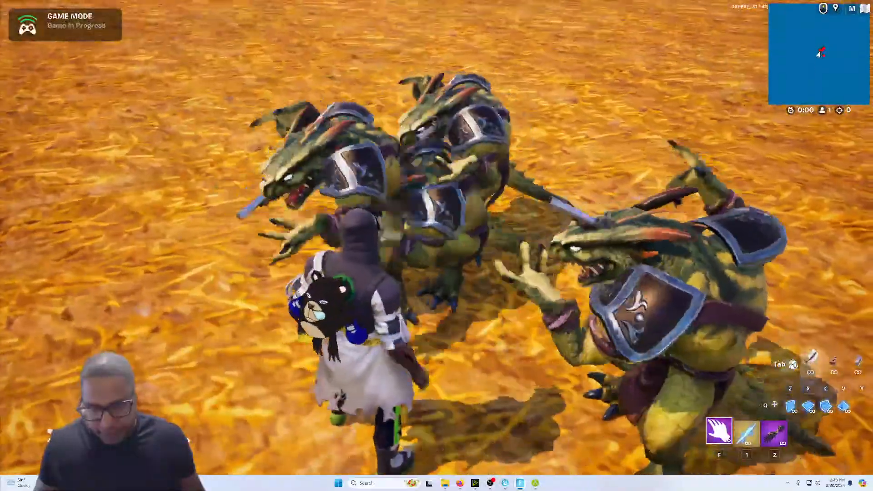
# Run to the other pair of kobolds by the towers and examine their arm and weapon poses up close as they attack.
pyautogui.press('w')
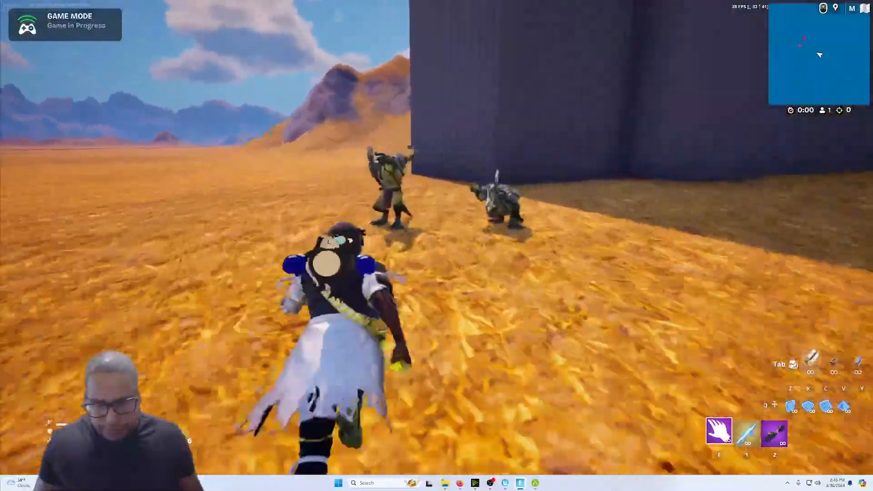
pyautogui.press('a')
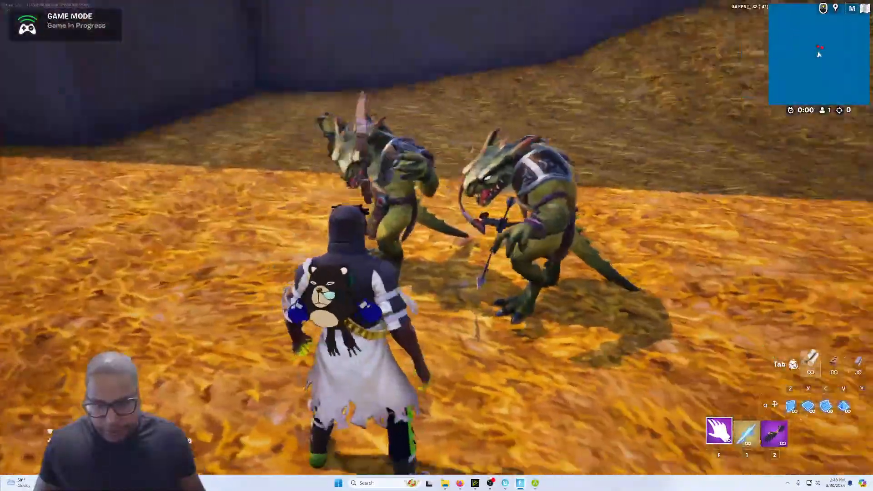
pyautogui.press('a')
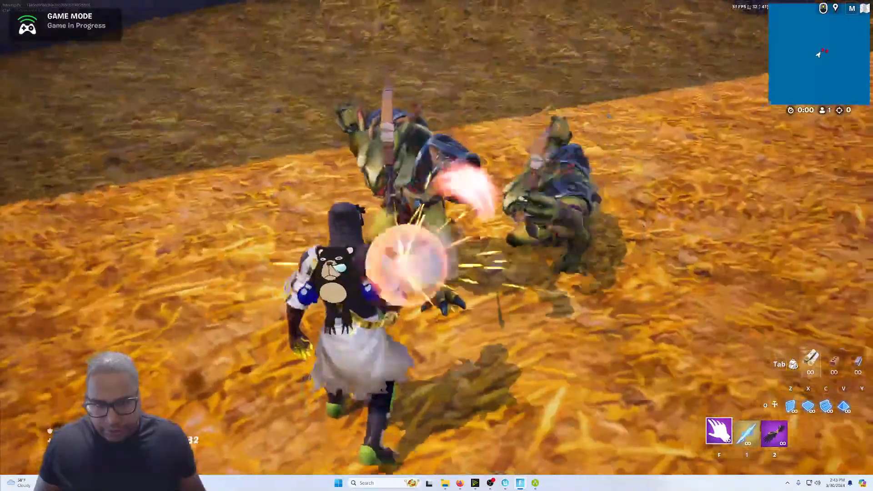
# Finish checking the kobolds' arm poses in game and switch back to the Unreal Editor level window.
pyautogui.press('a')
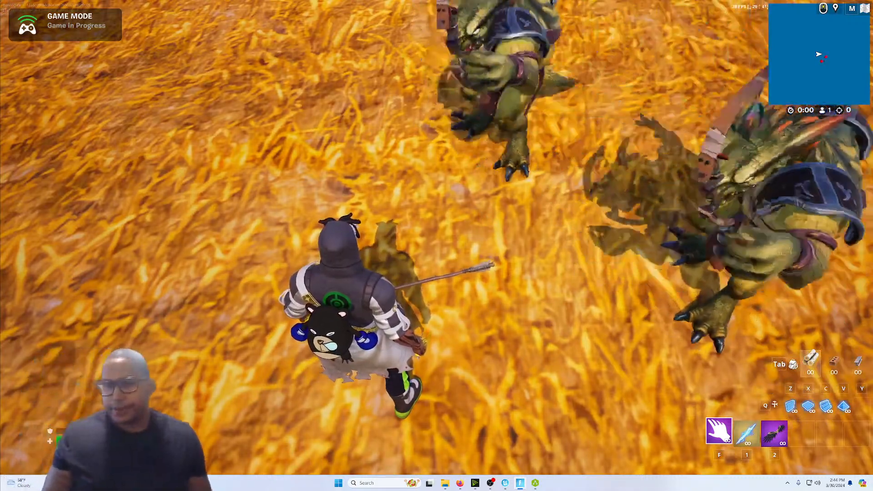
pyautogui.press('Escape')
pyautogui.press('Escape')
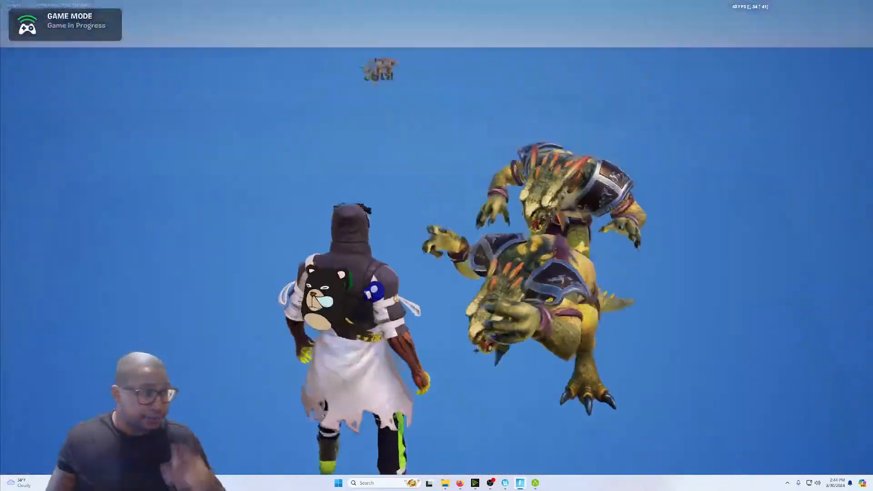
pyautogui.press('super')
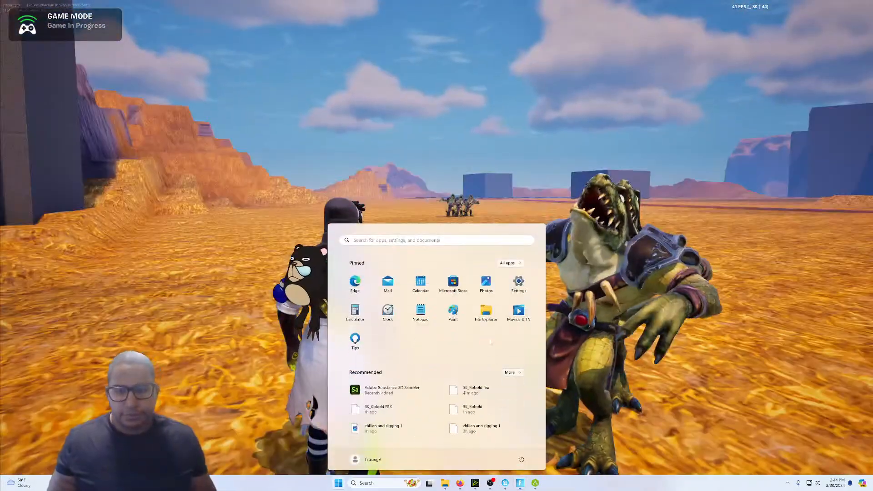
pyautogui.moveTo(509, 487)
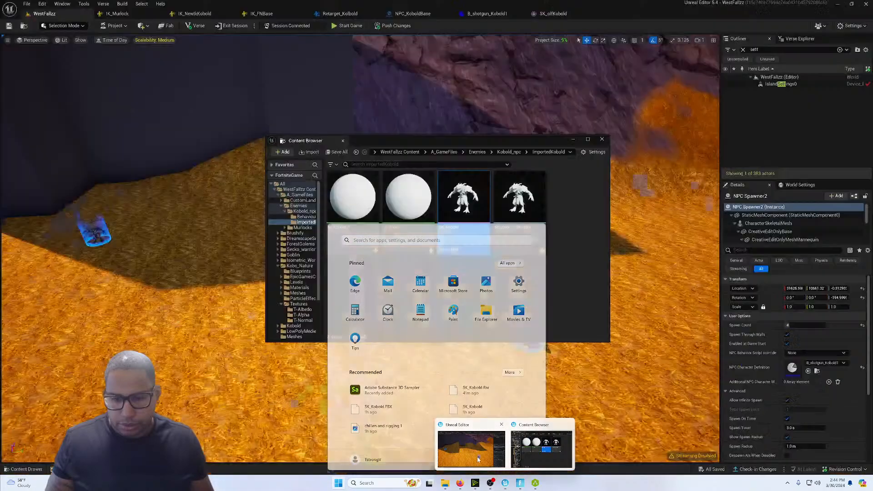
pyautogui.click(478, 457)
pyautogui.moveTo(461, 484)
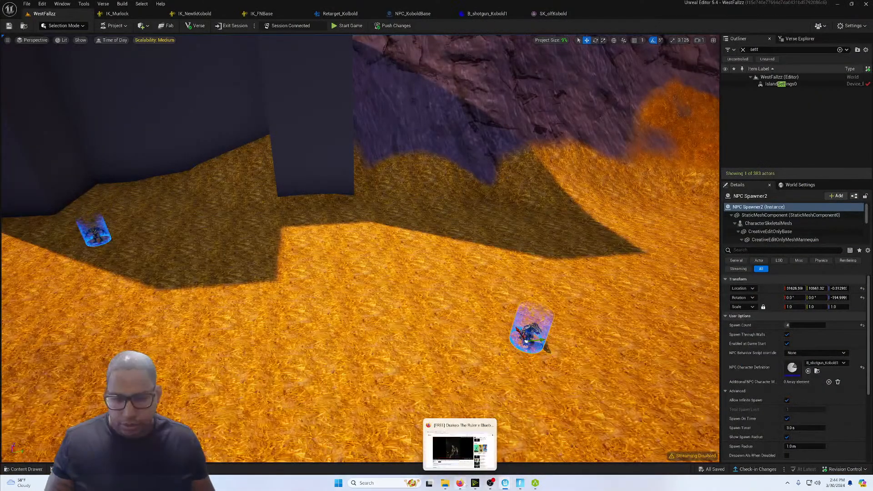
pyautogui.moveTo(501, 487)
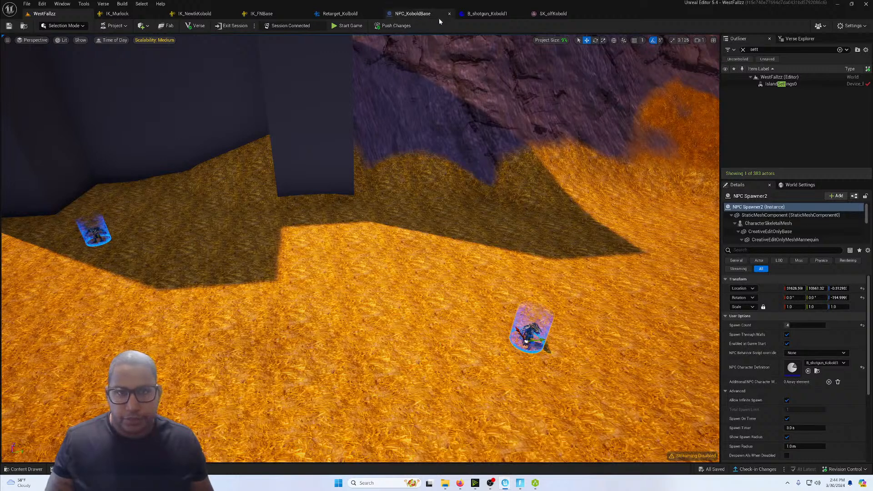
# Enable IK on the LeftArm and RightArm chains in the Retarget_Kobold retargeter.
pyautogui.click(349, 14)
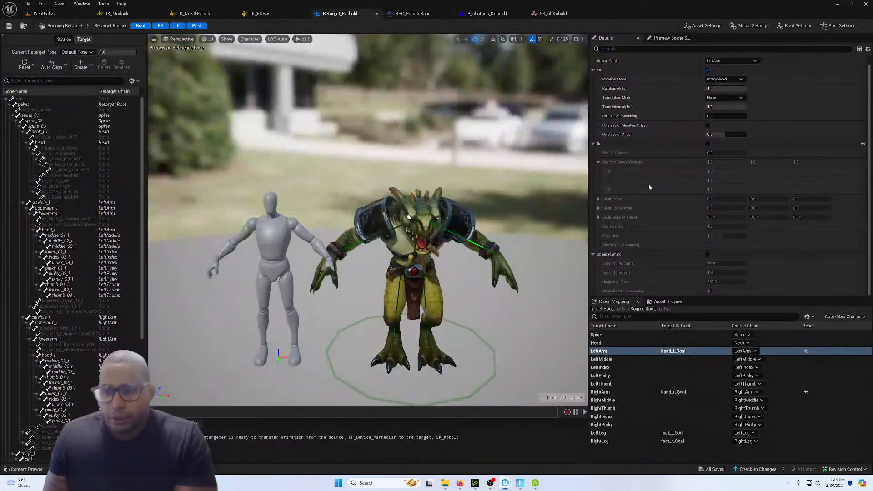
pyautogui.click(708, 144)
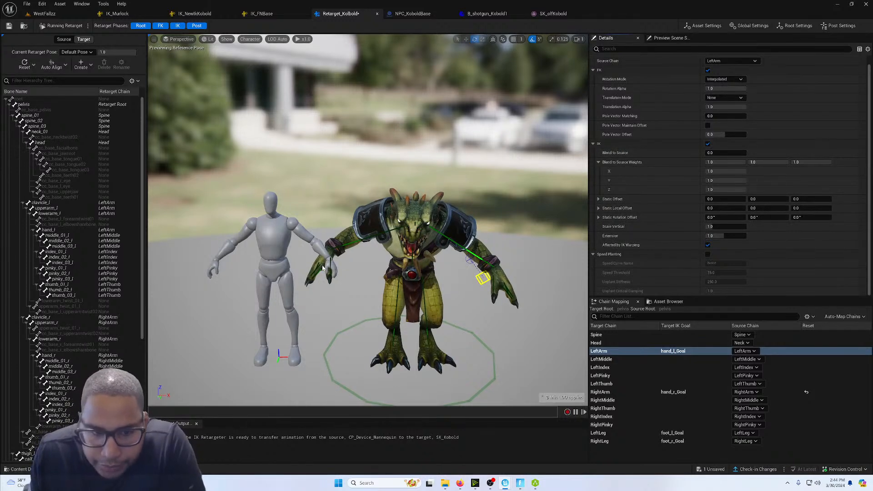
pyautogui.click(337, 247)
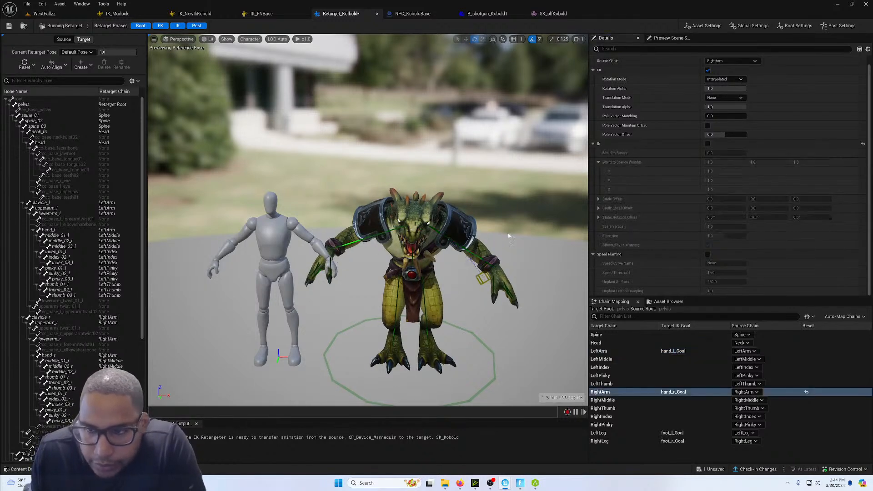
pyautogui.click(708, 144)
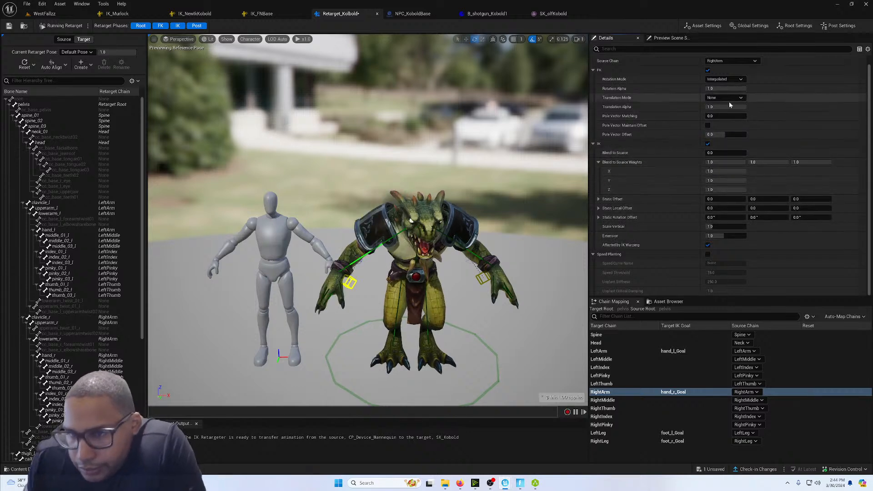
pyautogui.scroll(1, 673, 114)
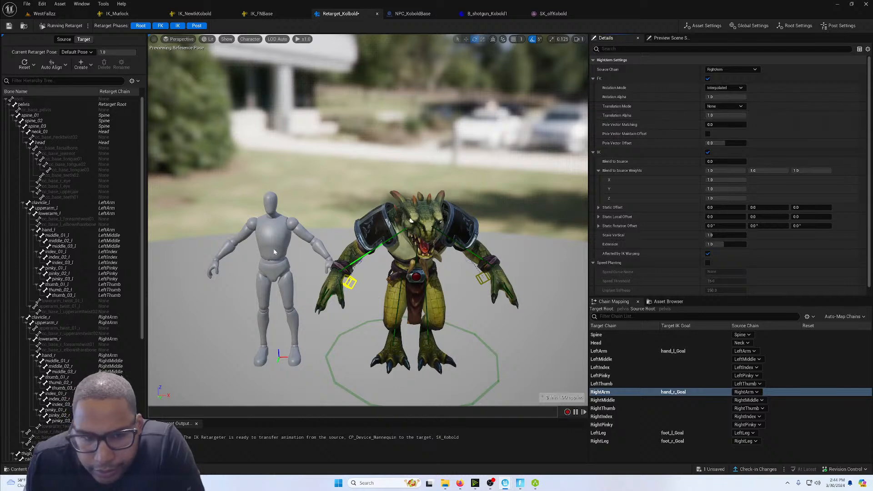
# Raise the IK Blend to Source close to 1.0 for the RightArm chain and to 1.0 for the LeftArm chain.
pyautogui.click(237, 207)
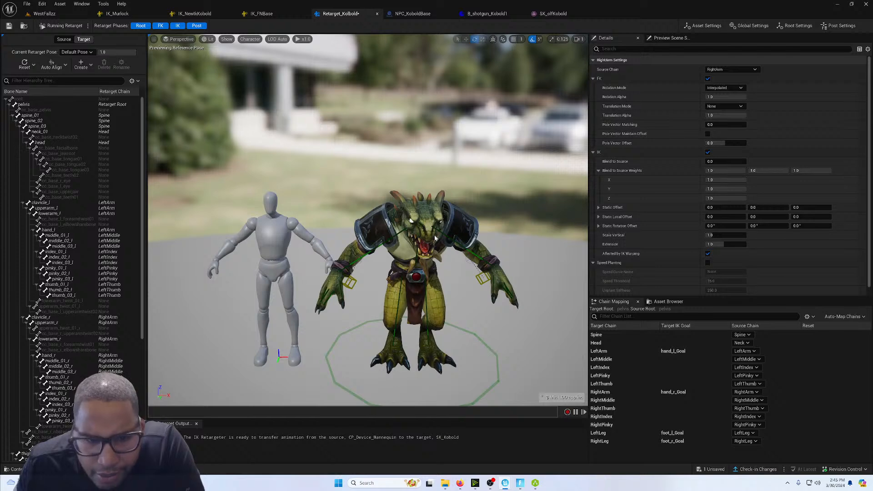
pyautogui.scroll(5, 374, 300)
pyautogui.scroll(-4, 371, 302)
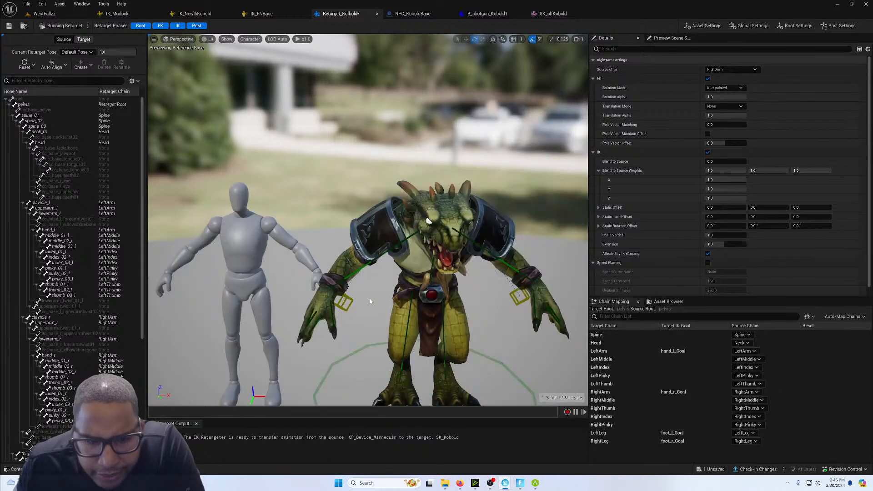
pyautogui.moveTo(371, 302); pyautogui.dragTo(394, 354, button='middle')
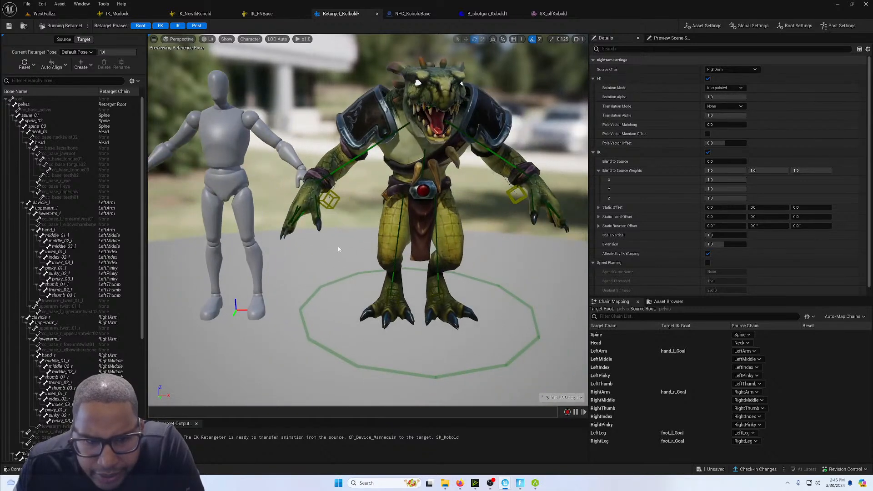
pyautogui.scroll(5, 337, 245)
pyautogui.click(258, 135)
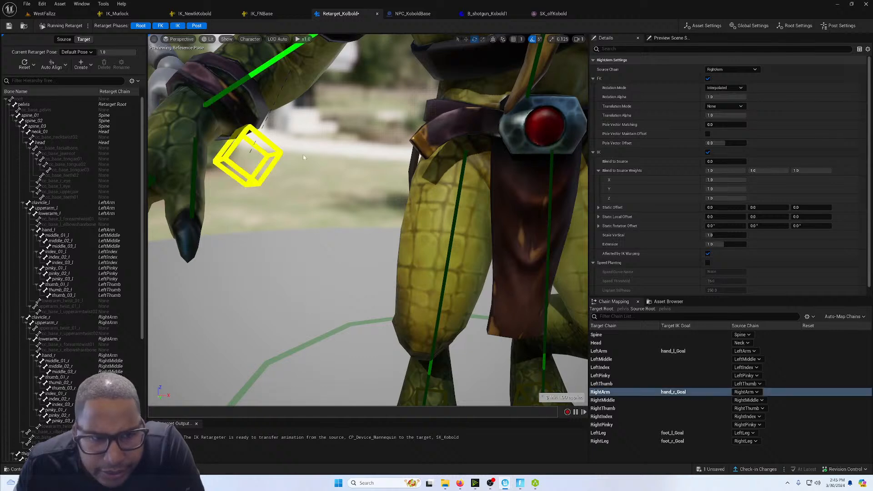
pyautogui.moveTo(349, 95); pyautogui.dragTo(307, 79, button='right')
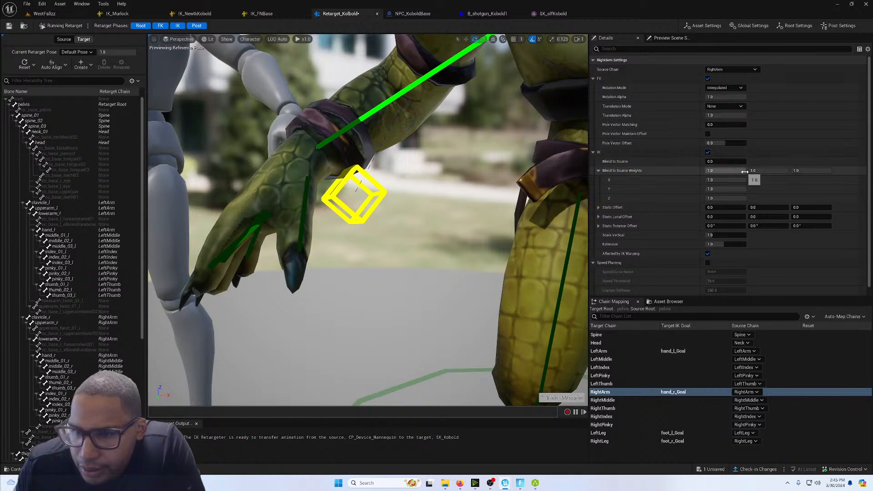
pyautogui.moveTo(744, 171); pyautogui.dragTo(767, 163)
pyautogui.scroll(-10, 493, 170)
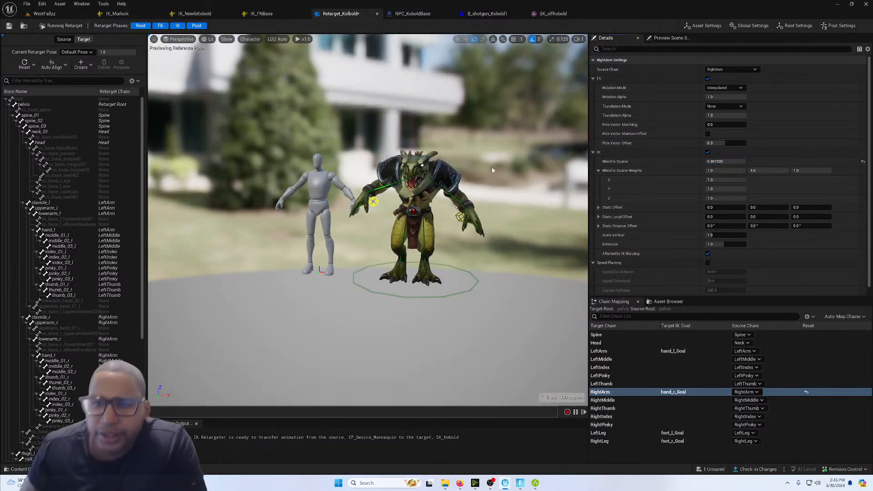
pyautogui.click(725, 161)
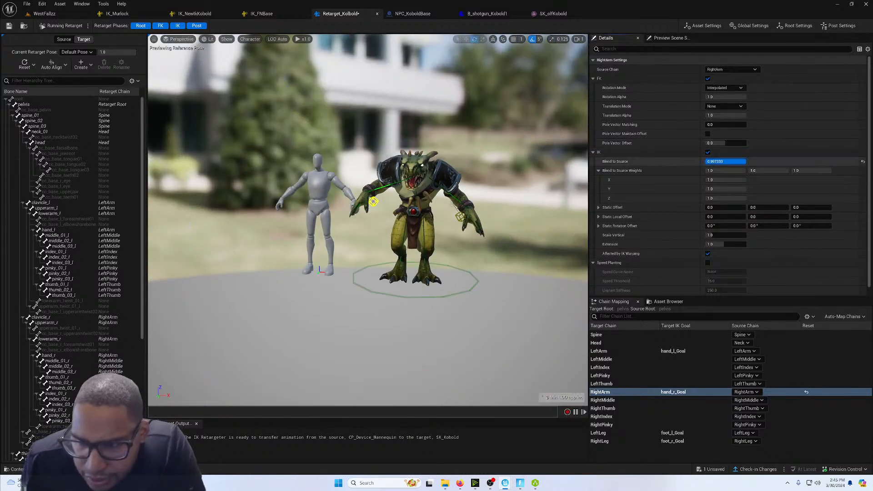
pyautogui.click(600, 351)
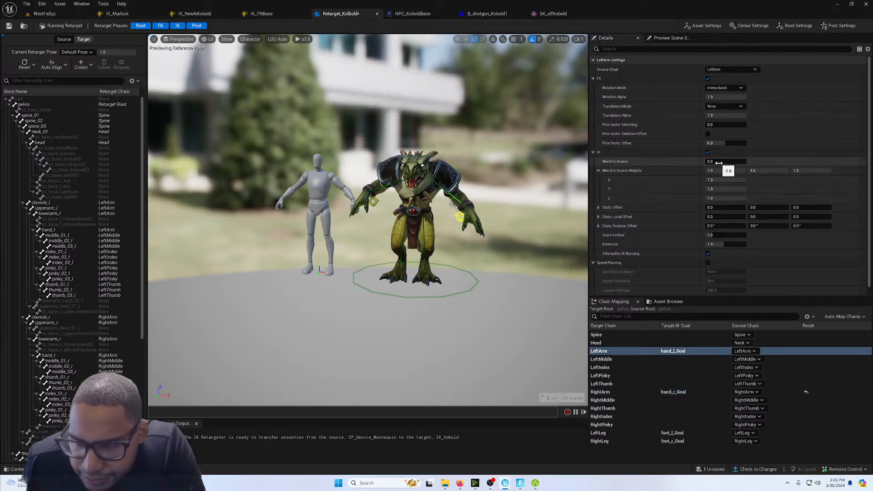
pyautogui.moveTo(719, 163); pyautogui.dragTo(747, 163)
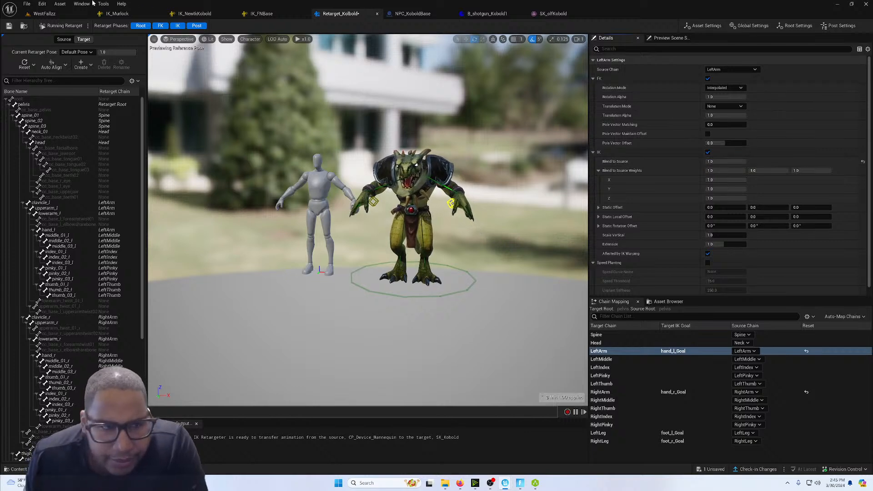
# Save the kobold retargeter and push the changes to the connected session from the WestFallzz level.
pyautogui.click(8, 26)
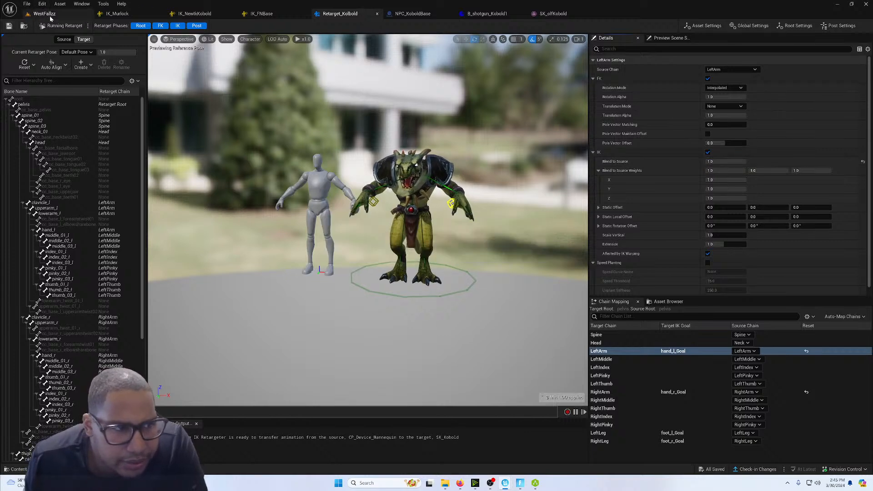
pyautogui.click(51, 16)
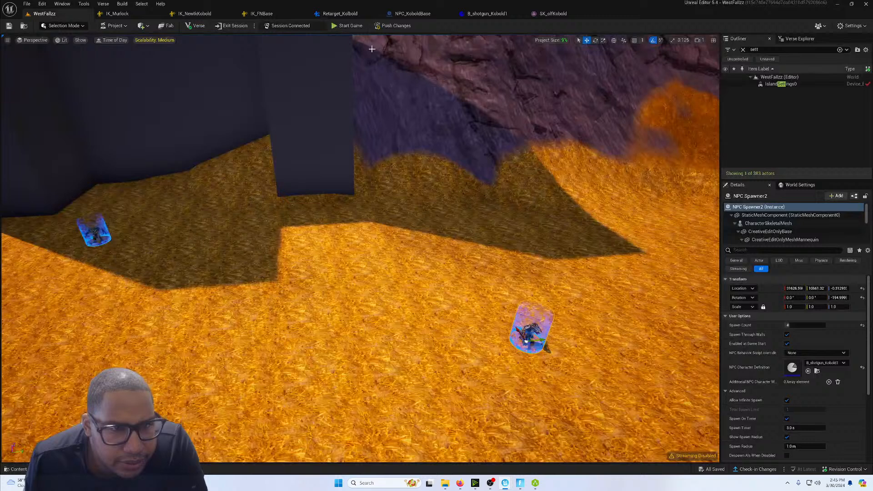
pyautogui.click(383, 28)
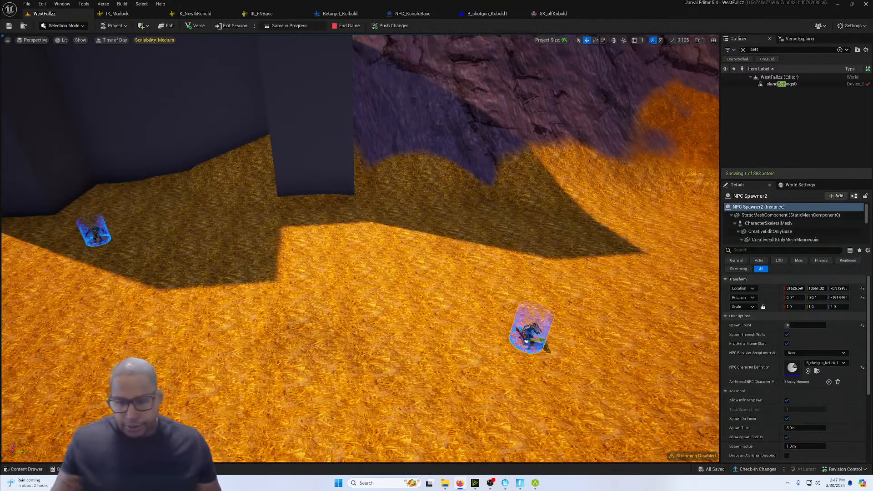
# Switch to the Fortnite client and collect the Wings of Icarus and the blue blade beside the player spawn.
pyautogui.click(519, 483)
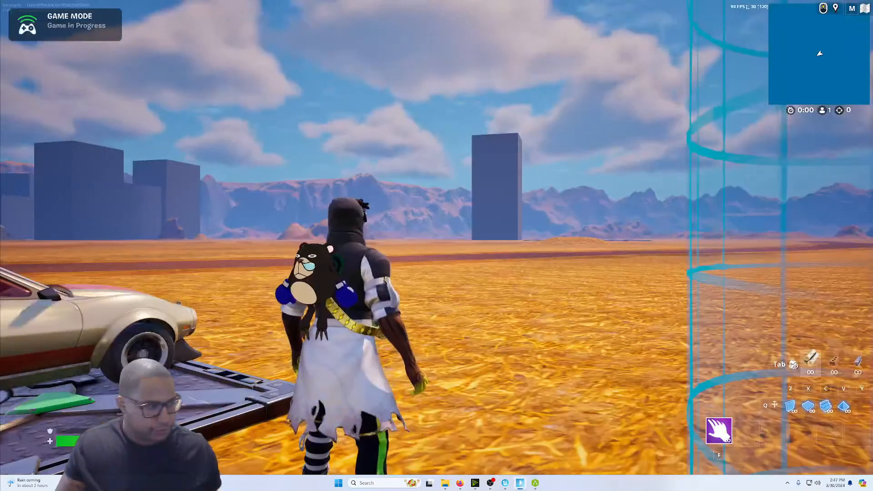
pyautogui.click(407, 321)
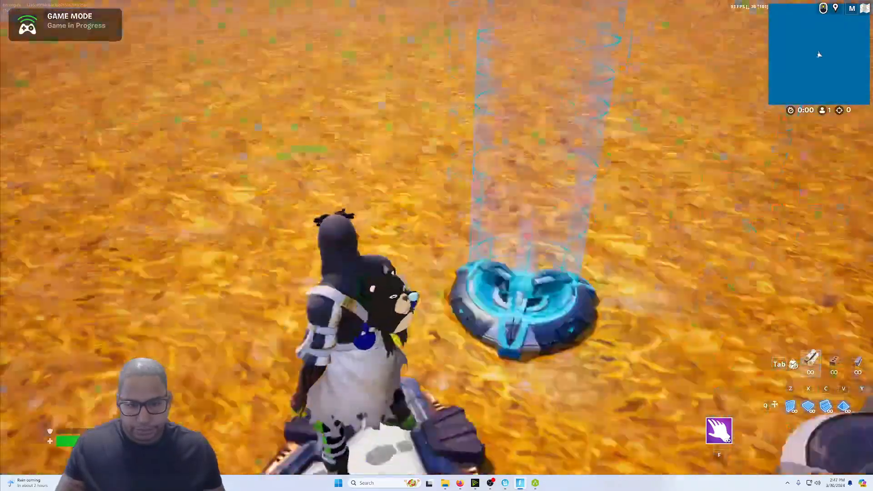
pyautogui.press('w')
pyautogui.press('w')
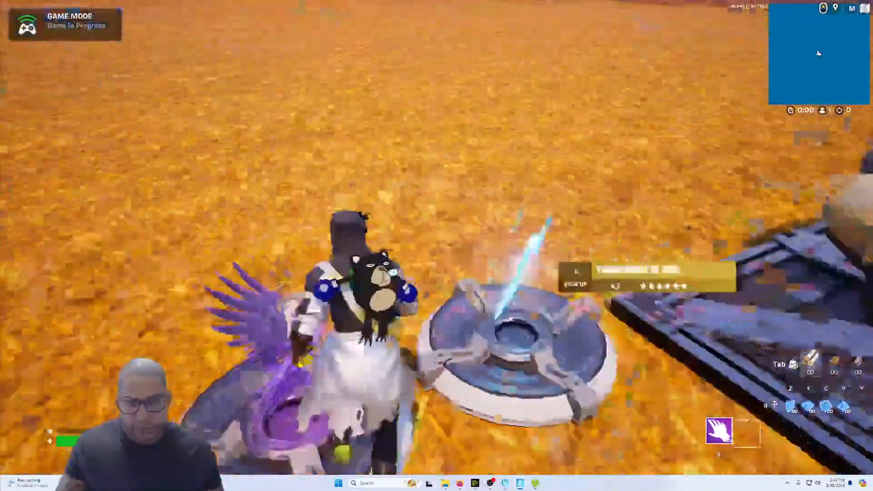
pyautogui.press('e')
pyautogui.press('w')
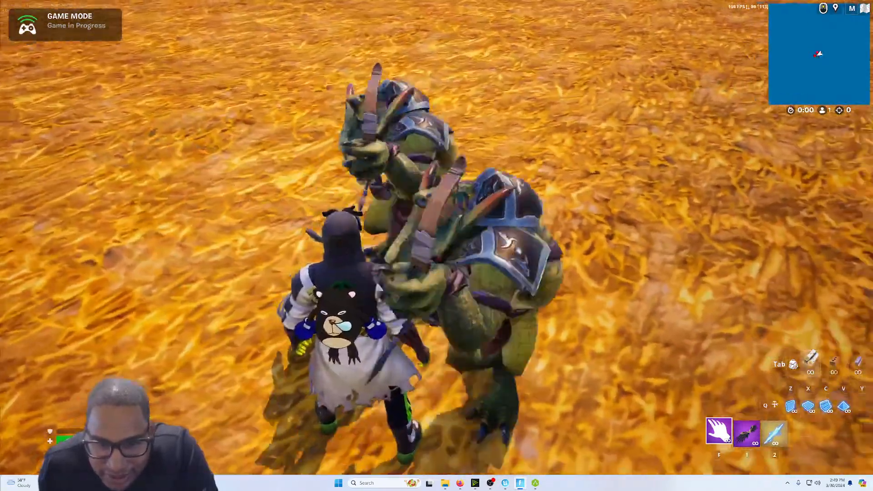
# End the game after checking the kobold group's arm poses and return to the Unreal Editor level window.
pyautogui.press('d')
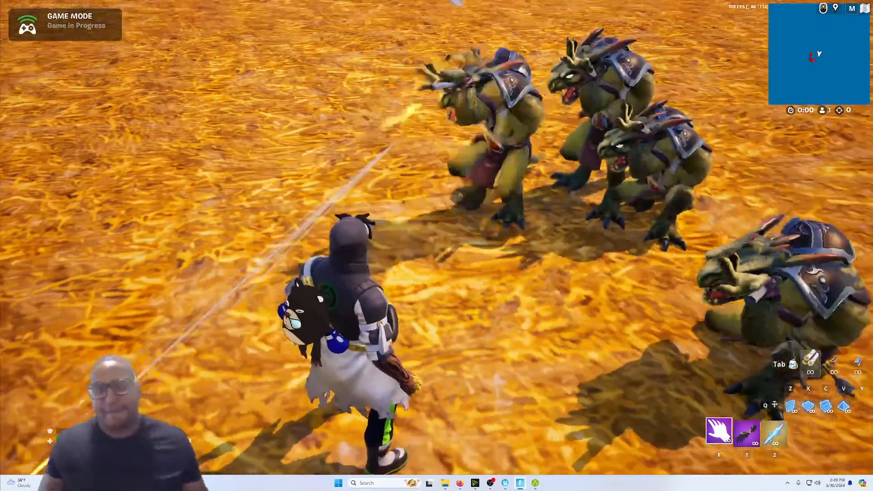
pyautogui.press('Escape')
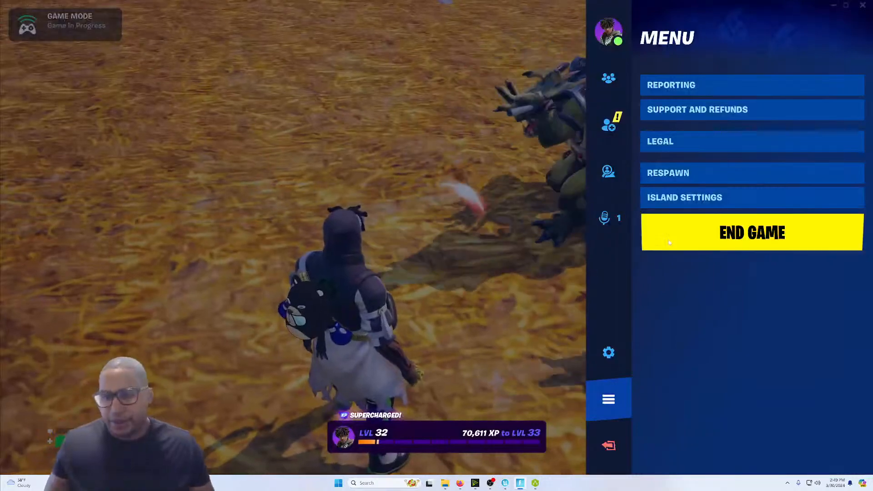
pyautogui.click(753, 234)
pyautogui.press('super')
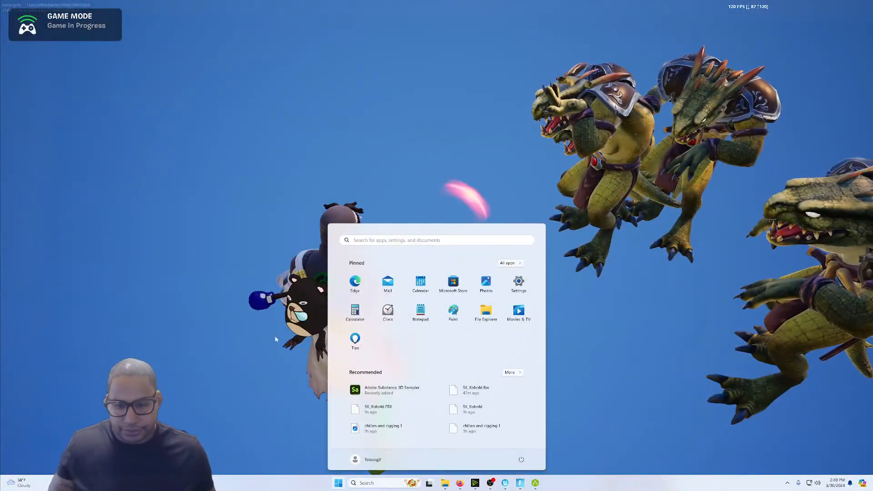
pyautogui.moveTo(508, 486)
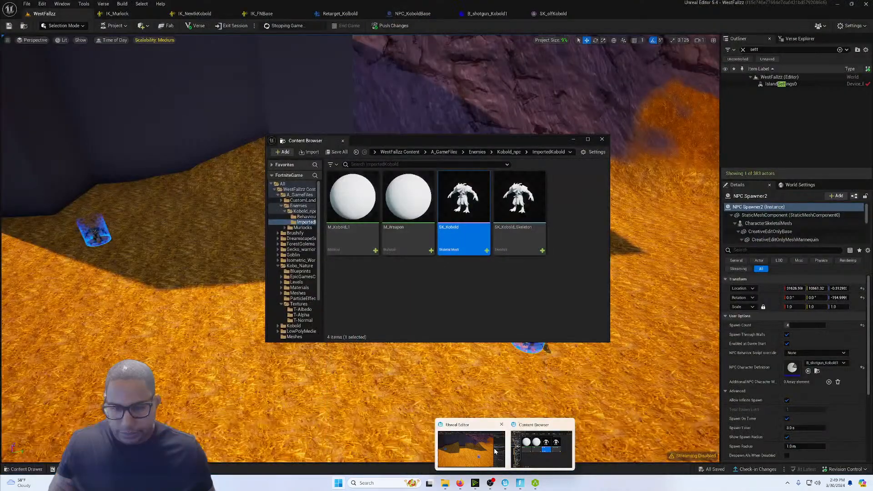
pyautogui.click(492, 448)
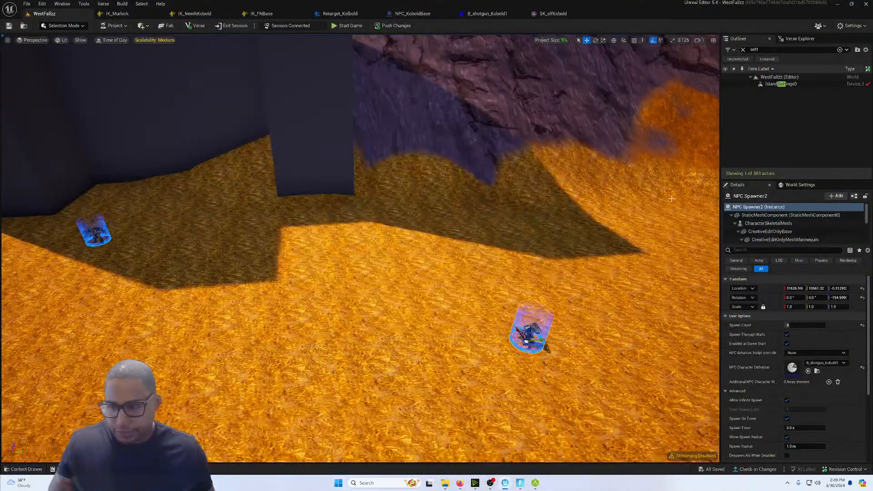
# Select the blue blade's item spawner beside the player spawn pad and inspect the devices around it.
pyautogui.moveTo(526, 136); pyautogui.dragTo(705, 91, button='right')
pyautogui.click(430, 236)
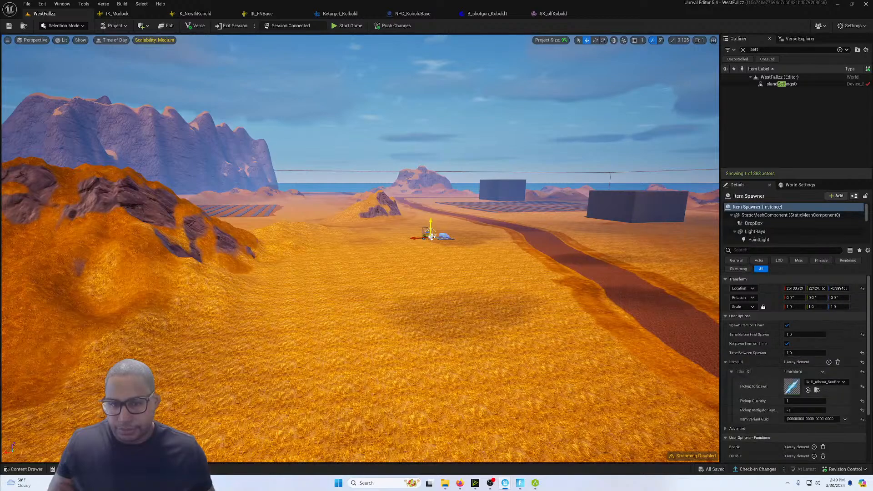
pyautogui.press('f')
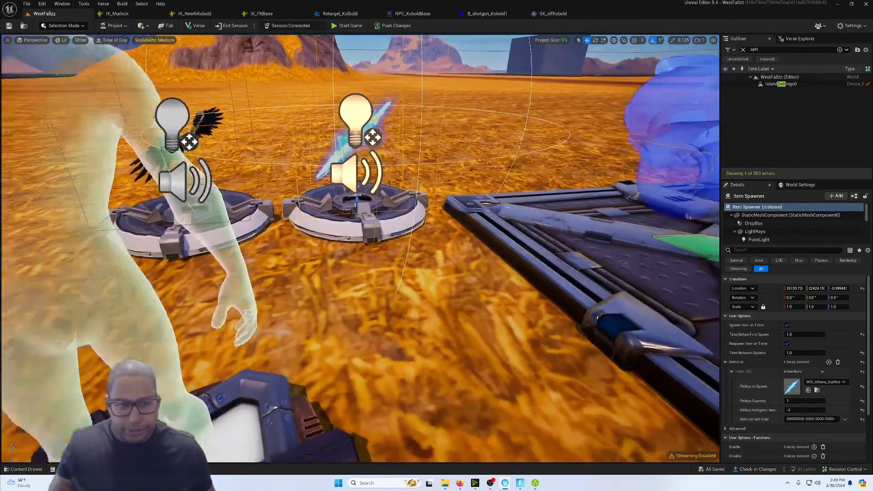
pyautogui.press('s')
pyautogui.moveTo(431, 236); pyautogui.dragTo(318, 216, button='right')
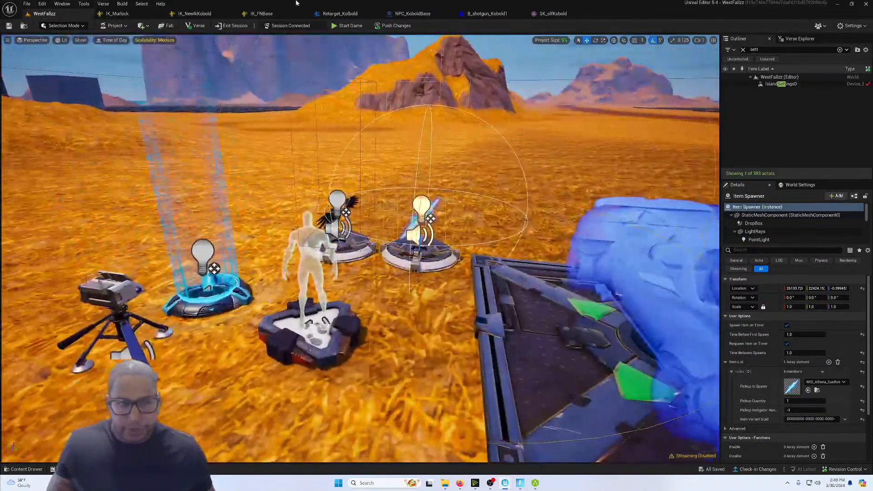
# Compare the IK_FNBase and IK_NewIkKobold rigs, checking their bone hierarchies and retarget chains.
pyautogui.click(275, 13)
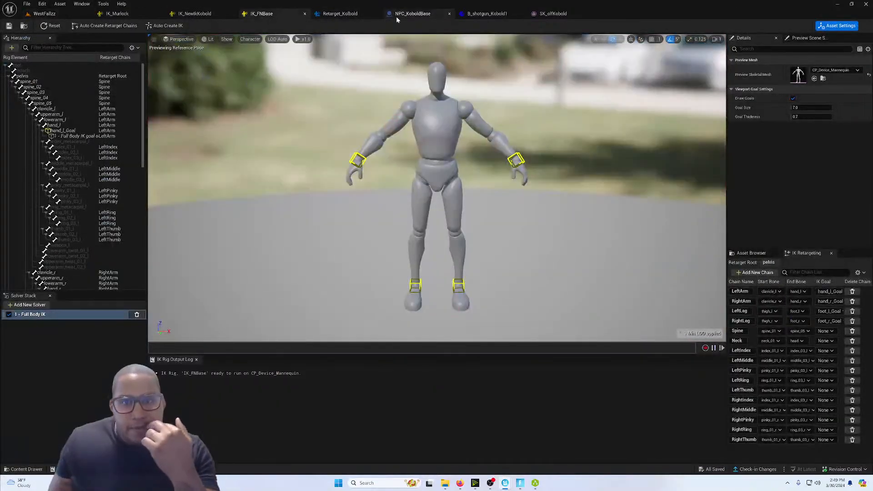
pyautogui.click(217, 15)
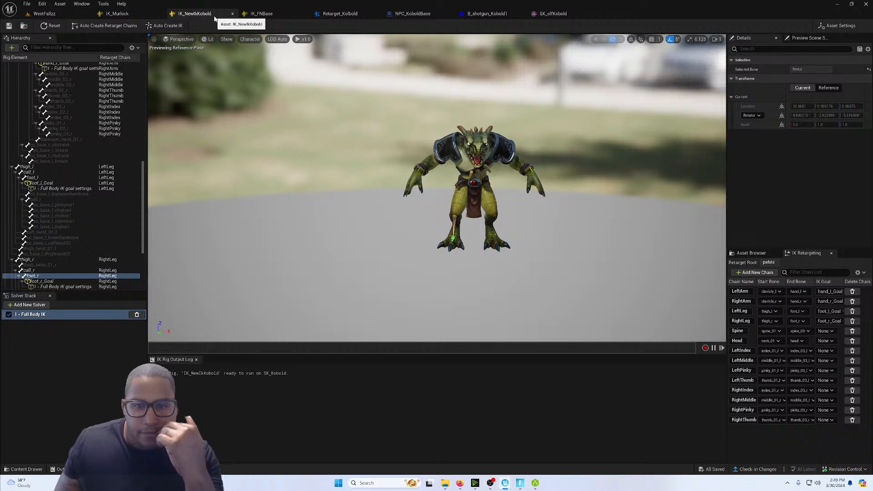
pyautogui.click(259, 16)
pyautogui.click(195, 13)
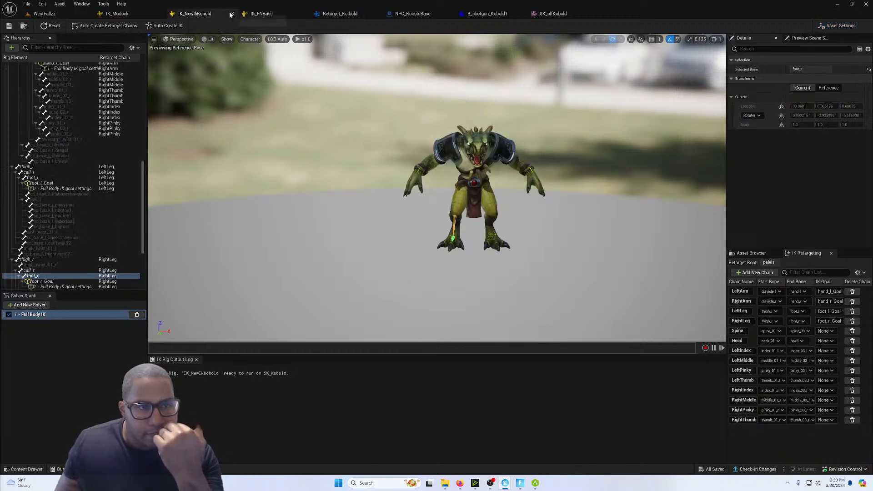
pyautogui.scroll(3, 106, 116)
pyautogui.scroll(4, 106, 116)
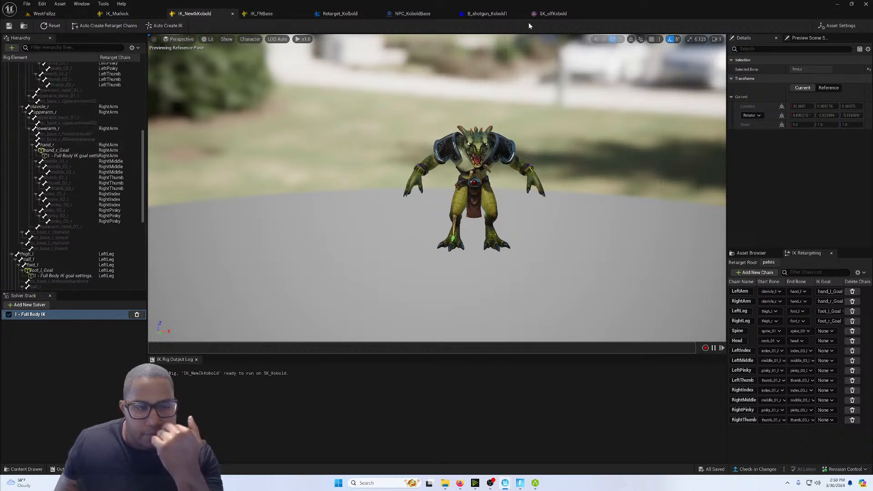
# Review the B_shotgun_Kobold1 definition, the NPC_KoboldBase blueprint, the IK_Murlock and other IK rigs, and the kobold retargeter.
pyautogui.click(487, 14)
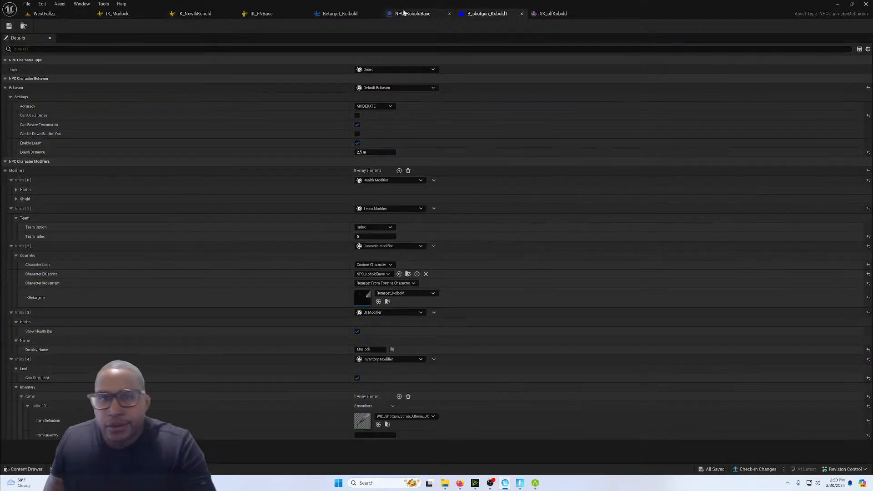
pyautogui.click(404, 14)
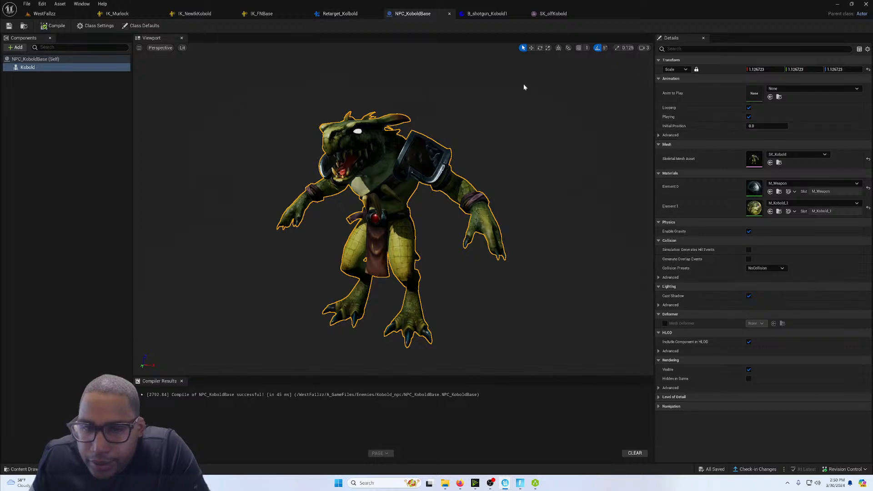
pyautogui.click(260, 14)
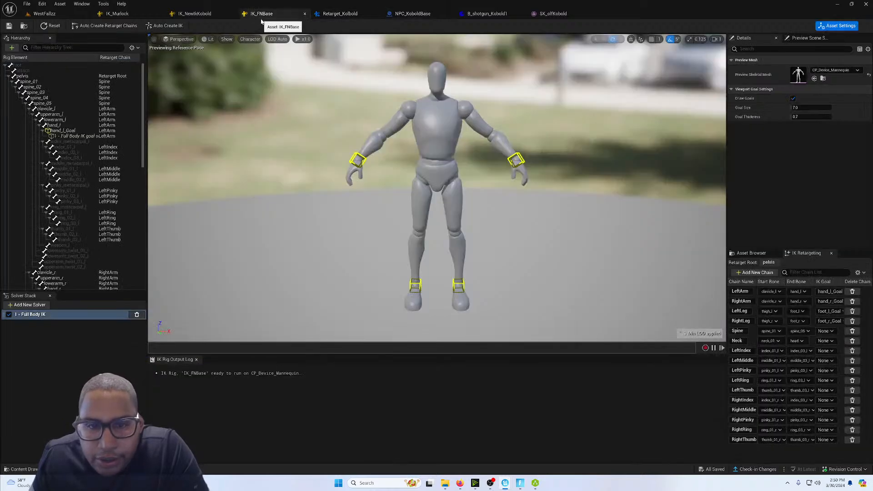
pyautogui.click(184, 14)
pyautogui.click(117, 13)
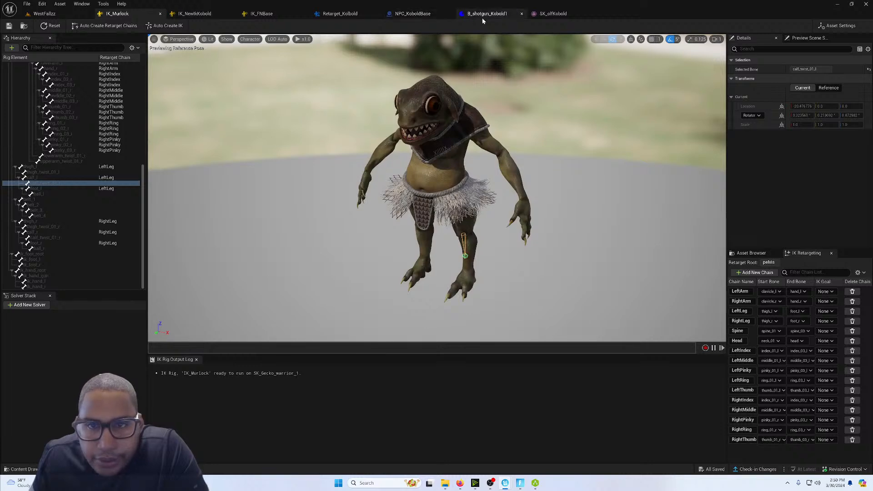
pyautogui.click(340, 13)
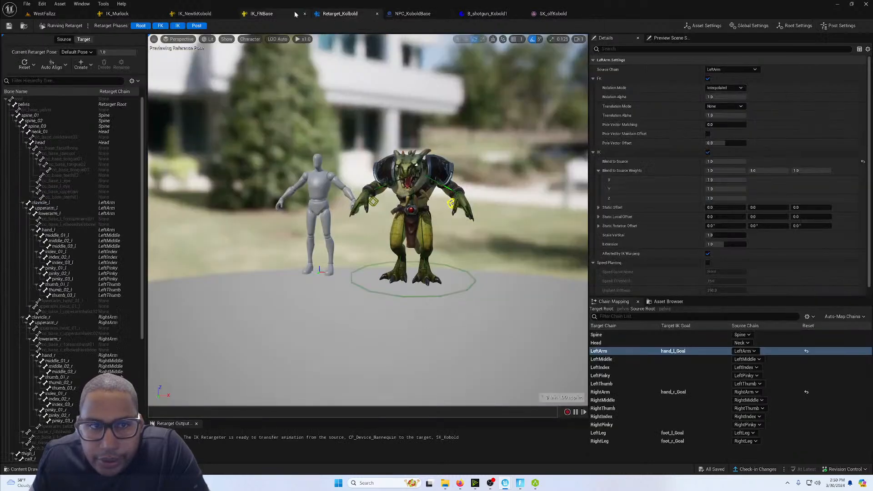
pyautogui.click(280, 17)
pyautogui.click(401, 14)
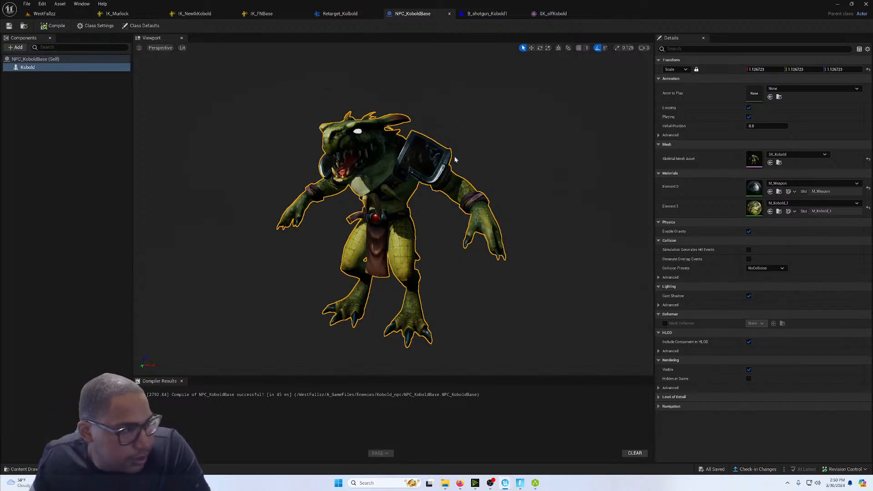
# Examine the SK_offKobold skeletal mesh and recheck the B_shotgun_Kobold1 definition and NPC_KoboldBase blueprint.
pyautogui.click(340, 14)
pyautogui.click(486, 14)
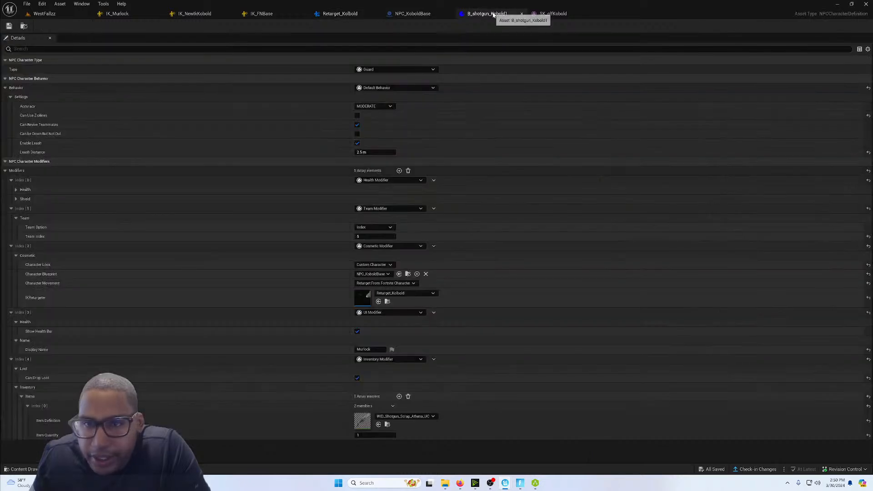
pyautogui.click(560, 14)
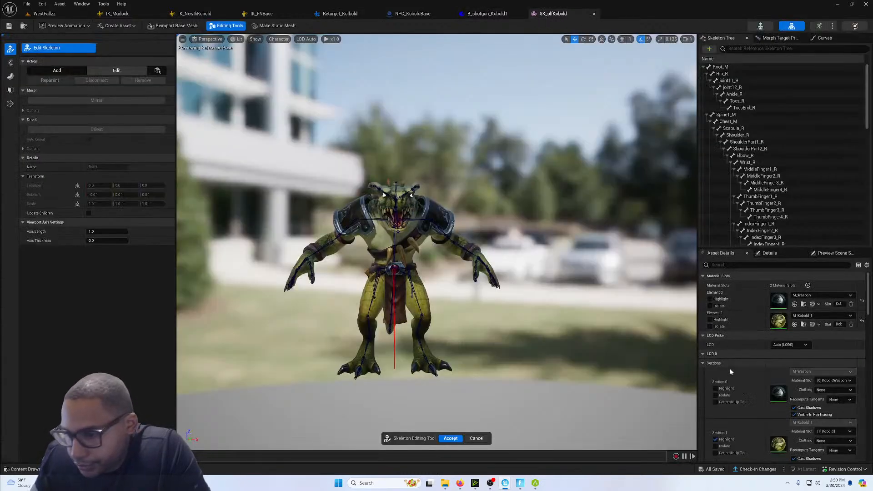
pyautogui.scroll(-2, 730, 369)
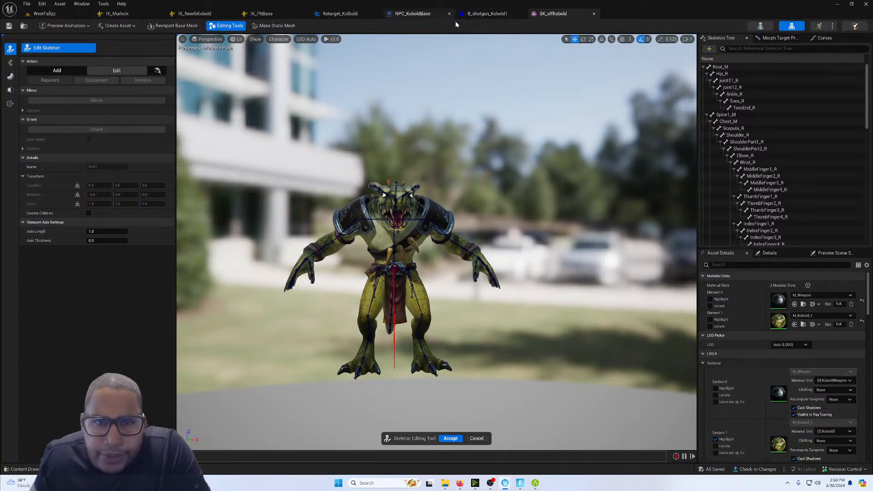
pyautogui.click(425, 14)
pyautogui.click(487, 14)
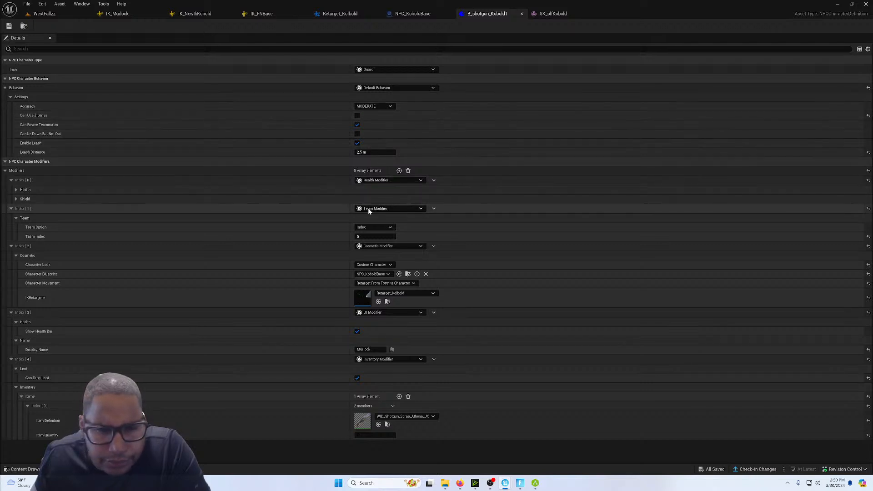
pyautogui.click(414, 14)
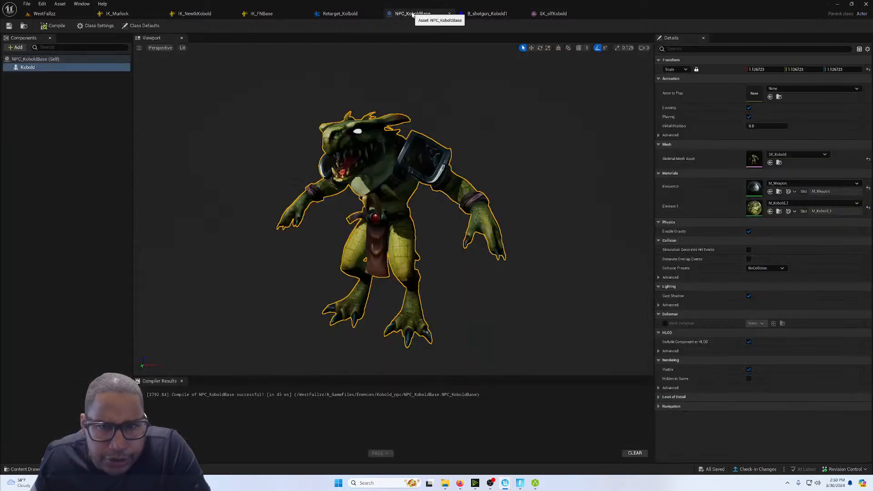
# Select the RightArm chain's hand goal in the kobold retargeter and inspect the hand up close.
pyautogui.click(339, 13)
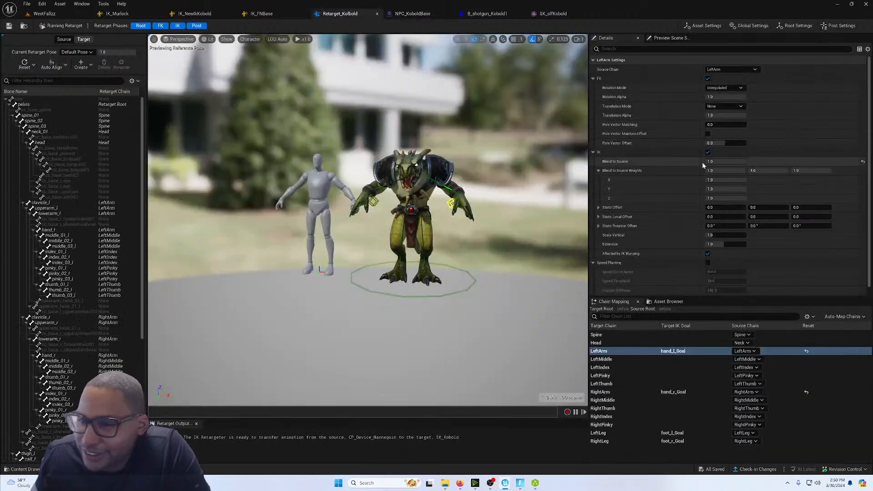
pyautogui.click(410, 176)
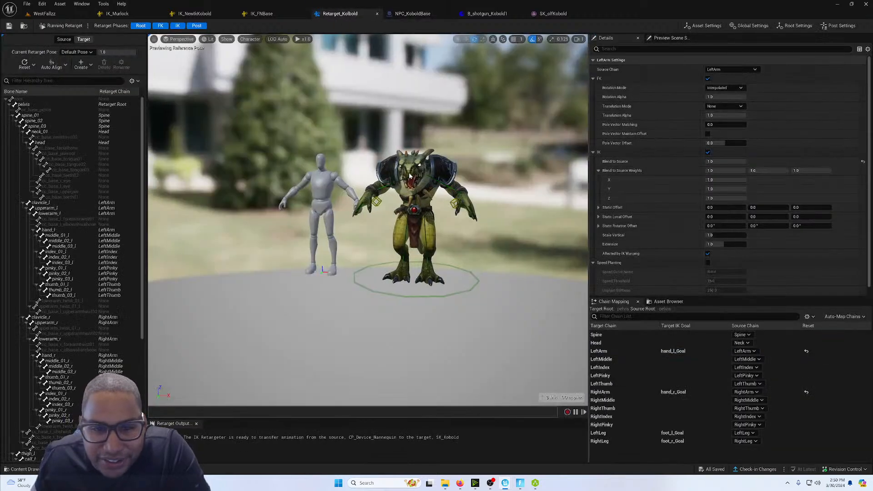
pyautogui.scroll(7, 386, 200)
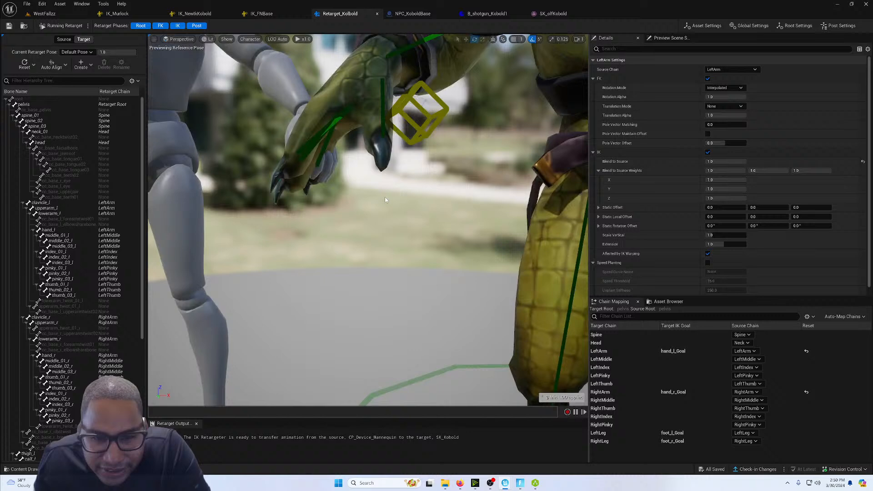
pyautogui.click(420, 113)
pyautogui.moveTo(421, 112); pyautogui.dragTo(457, 115, button='right')
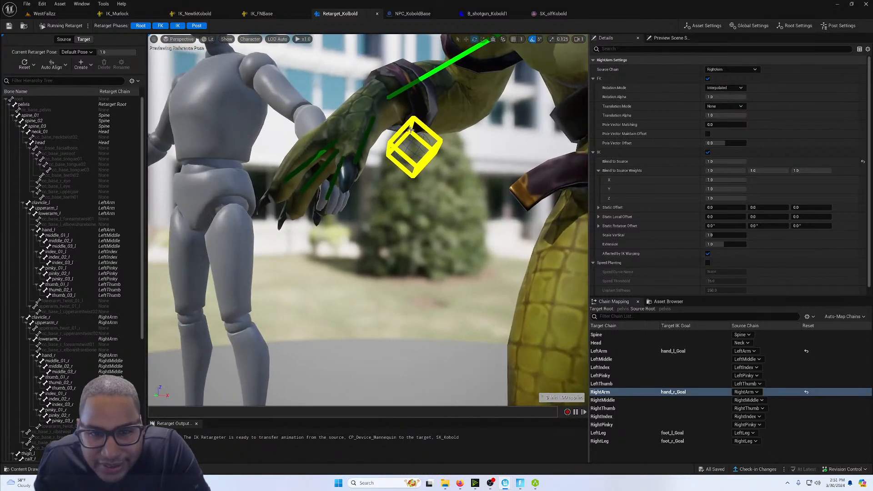
pyautogui.moveTo(437, 166)
pyautogui.mouseDown(button='right')
pyautogui.moveTo(416, 166)
pyautogui.moveTo(438, 167)
pyautogui.mouseUp(button='right')
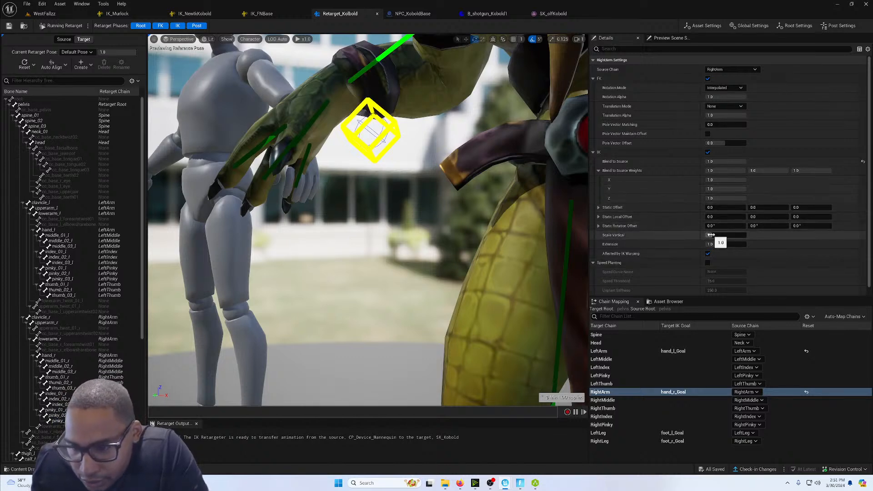
# Set the RightArm chain's IK Scale Vertical to 0.88 and check the hand's position.
pyautogui.moveTo(711, 235); pyautogui.dragTo(686, 236)
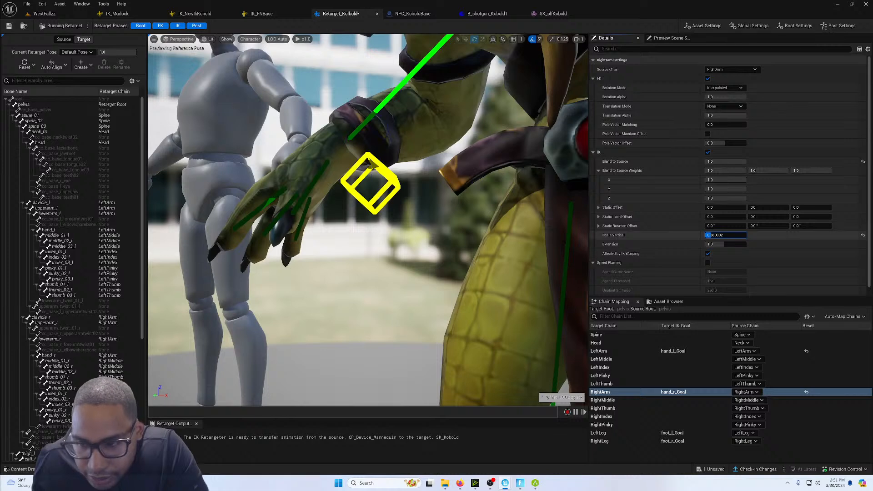
pyautogui.click(716, 235)
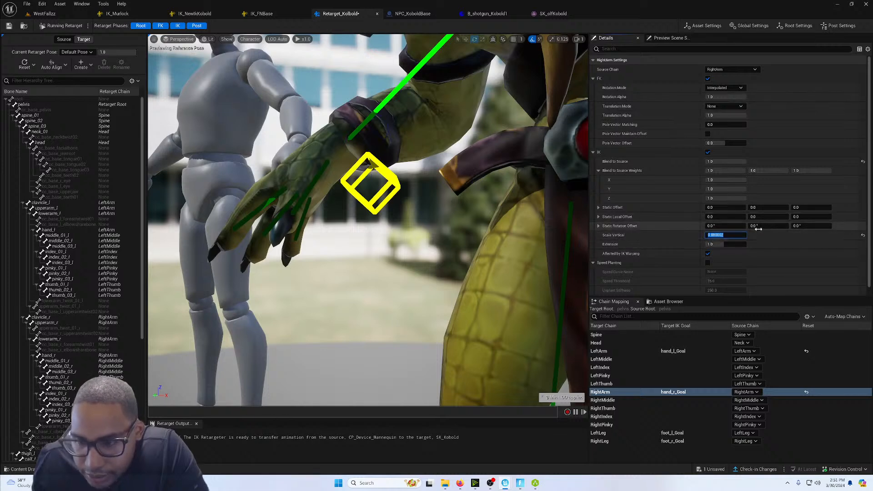
pyautogui.write('.88')
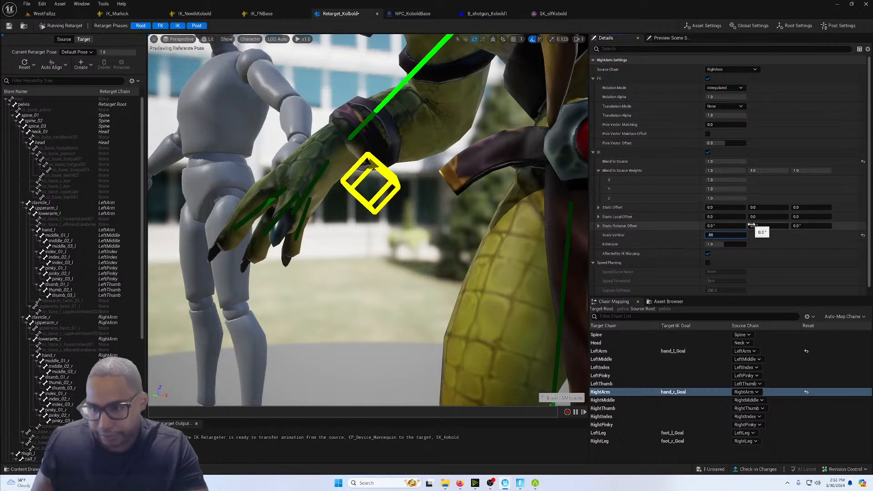
pyautogui.press('Return')
pyautogui.moveTo(436, 209); pyautogui.dragTo(464, 236, button='right')
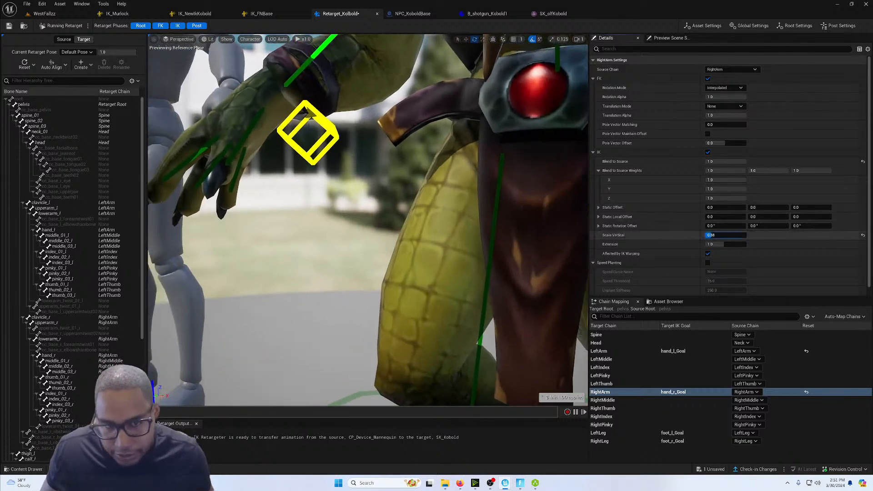
# Lower the RightArm chain's Scale Vertical to about 0.87 and its Extension to just under 0.7, inspecting the hand closely.
pyautogui.moveTo(721, 235); pyautogui.dragTo(693, 244)
pyautogui.write('0.88')
pyautogui.press('Return')
pyautogui.press('s')
pyautogui.moveTo(555, 232); pyautogui.dragTo(467, 196, button='right')
pyautogui.press('a')
pyautogui.press('w')
pyautogui.press('s')
pyautogui.press('w')
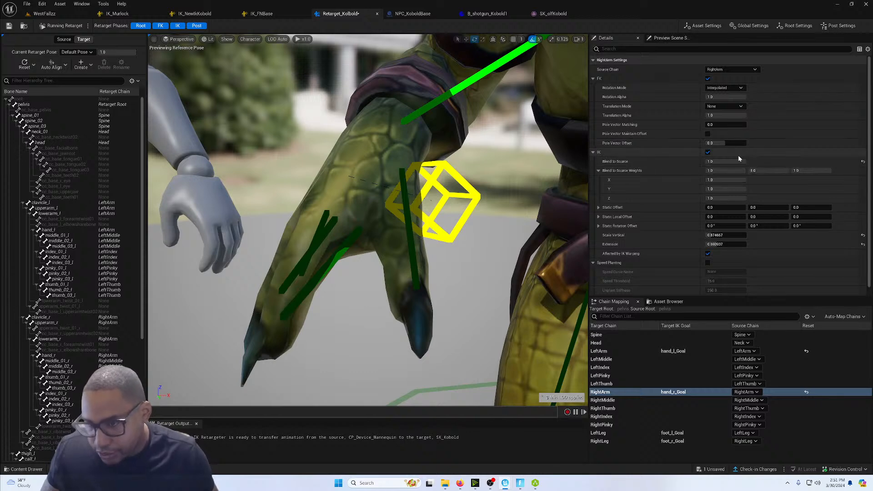
# Try the RightArm chain's Blend to Source at 0.0 and about 0.9, and raise Scale Vertical to 0.984 and Extension to about 0.73.
pyautogui.moveTo(716, 162); pyautogui.dragTo(677, 161)
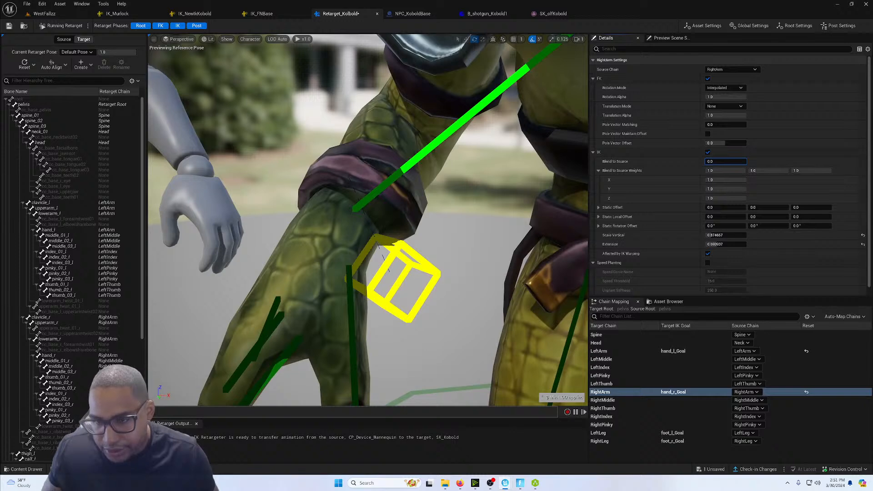
pyautogui.moveTo(725, 161)
pyautogui.mouseDown()
pyautogui.moveTo(753, 161)
pyautogui.moveTo(729, 162)
pyautogui.moveTo(741, 162)
pyautogui.mouseUp()
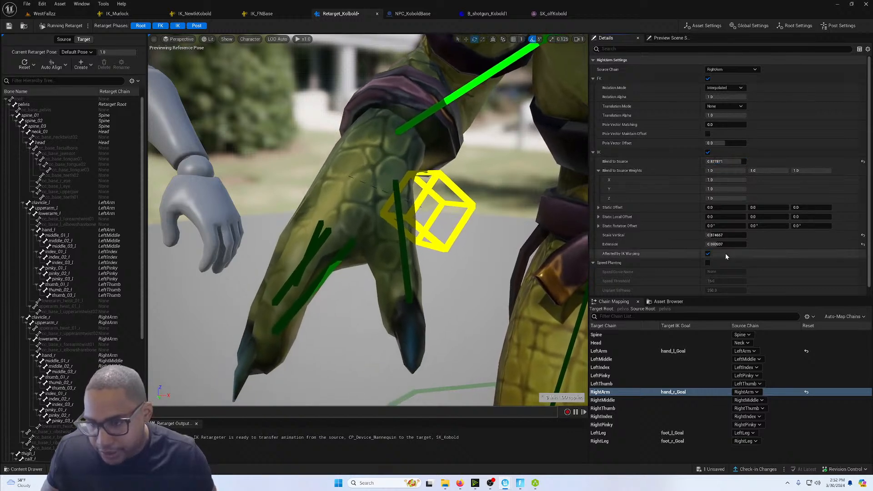
pyautogui.moveTo(723, 236); pyautogui.dragTo(735, 236)
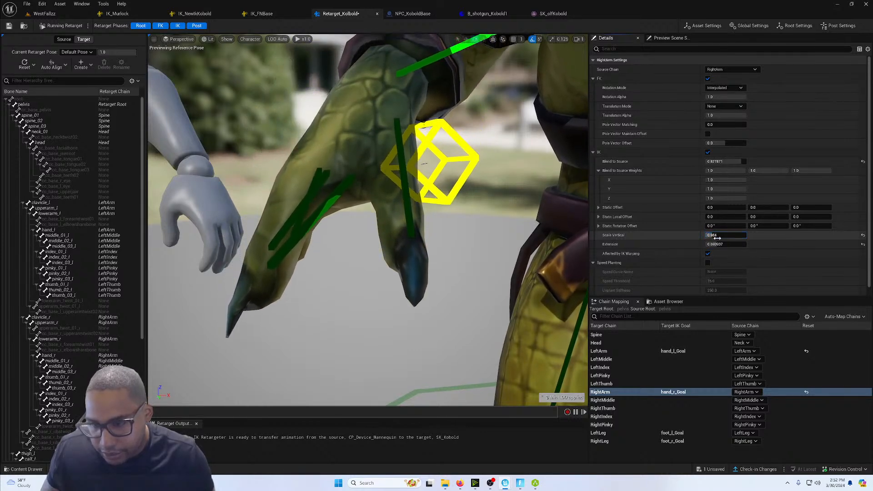
pyautogui.moveTo(712, 244)
pyautogui.mouseDown()
pyautogui.moveTo(734, 244)
pyautogui.moveTo(717, 245)
pyautogui.mouseUp()
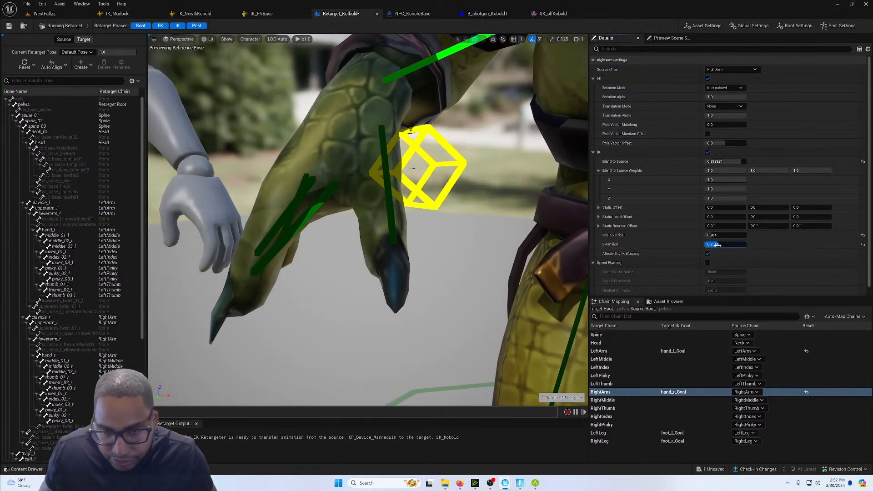
# Set the RightArm chain's Extension to about 0.82, Blend to Source to 1.0 and Pole Vector Offset to about 25, checking the whole kobold.
pyautogui.moveTo(542, 238); pyautogui.dragTo(524, 238, button='right')
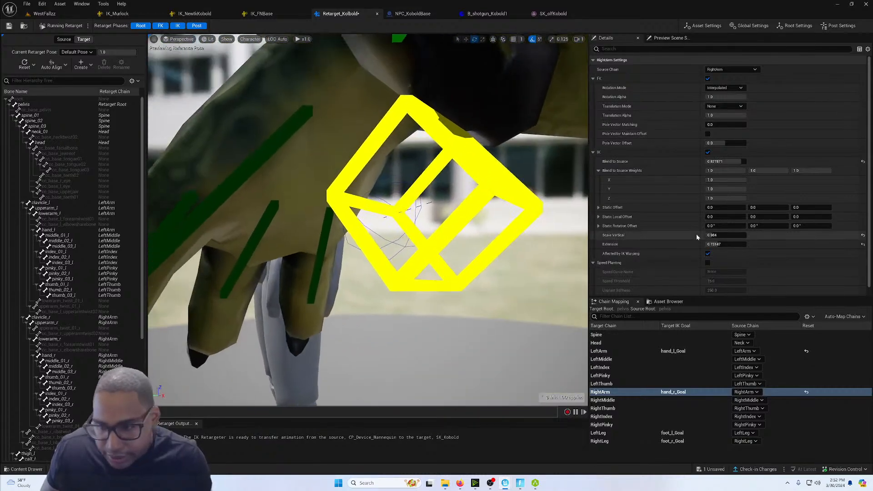
pyautogui.moveTo(717, 244)
pyautogui.mouseDown()
pyautogui.moveTo(702, 244)
pyautogui.moveTo(715, 241)
pyautogui.moveTo(706, 235)
pyautogui.moveTo(720, 244)
pyautogui.mouseUp()
pyautogui.moveTo(740, 161); pyautogui.dragTo(725, 144)
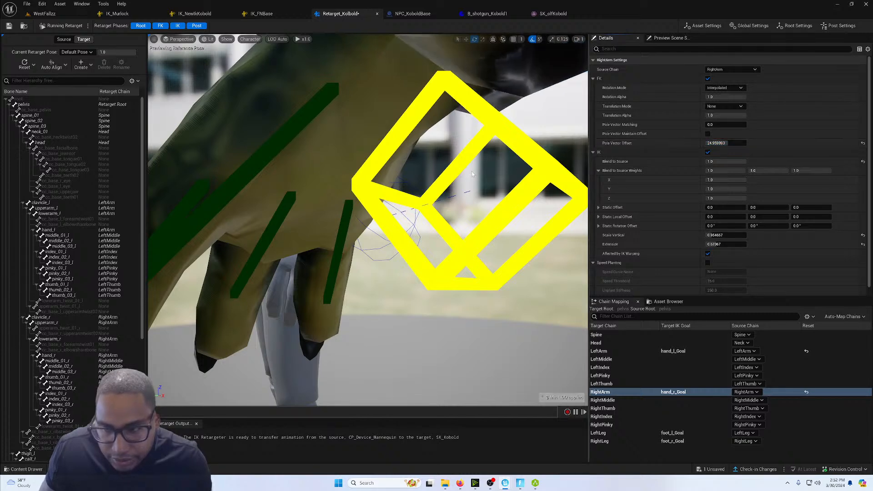
pyautogui.press('f')
pyautogui.scroll(3, 493, 181)
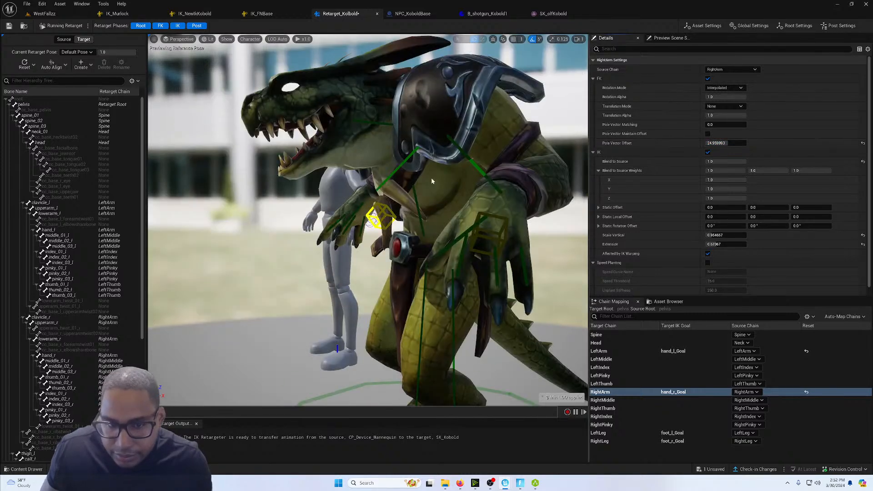
# Try the RightArm chain's Pole Vector Offset at about 92, and undo its edits back to 0.0.
pyautogui.moveTo(494, 181); pyautogui.dragTo(559, 191, button='right')
pyautogui.moveTo(464, 183)
pyautogui.mouseDown(button='right')
pyautogui.moveTo(438, 178)
pyautogui.moveTo(464, 184)
pyautogui.mouseUp(button='right')
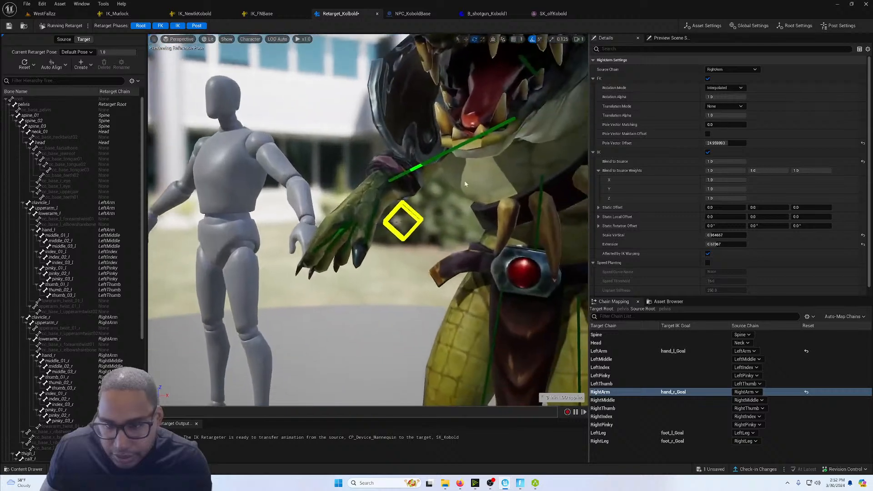
pyautogui.moveTo(718, 143); pyautogui.dragTo(750, 144)
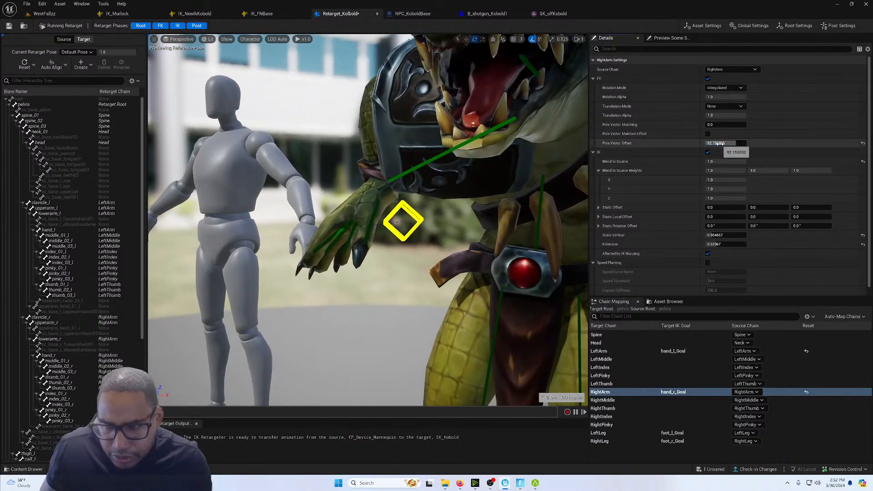
pyautogui.hotkey('ctrl', 'z')
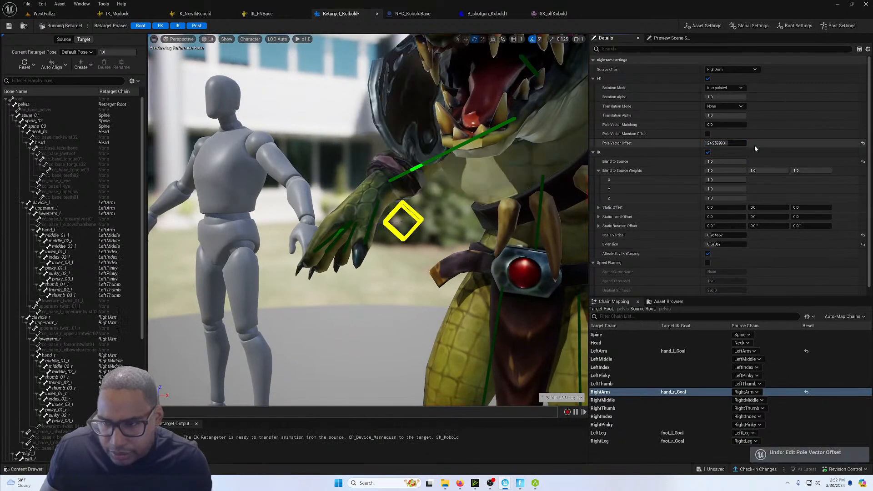
pyautogui.hotkey('ctrl', 'z')
# Reduce the RightArm chain's Extension further and set its Scale Vertical to about 0.949, inspecting the hand against its goal.
pyautogui.moveTo(455, 204)
pyautogui.mouseDown(button='right')
pyautogui.moveTo(482, 219)
pyautogui.moveTo(469, 228)
pyautogui.moveTo(432, 189)
pyautogui.moveTo(458, 218)
pyautogui.moveTo(421, 211)
pyautogui.moveTo(476, 213)
pyautogui.moveTo(436, 210)
pyautogui.moveTo(438, 184)
pyautogui.moveTo(402, 192)
pyautogui.moveTo(447, 193)
pyautogui.mouseUp(button='right')
pyautogui.press('w')
pyautogui.press('w')
pyautogui.press('s')
pyautogui.press('w')
pyautogui.press('s')
pyautogui.press('s')
pyautogui.press('w')
pyautogui.press('w')
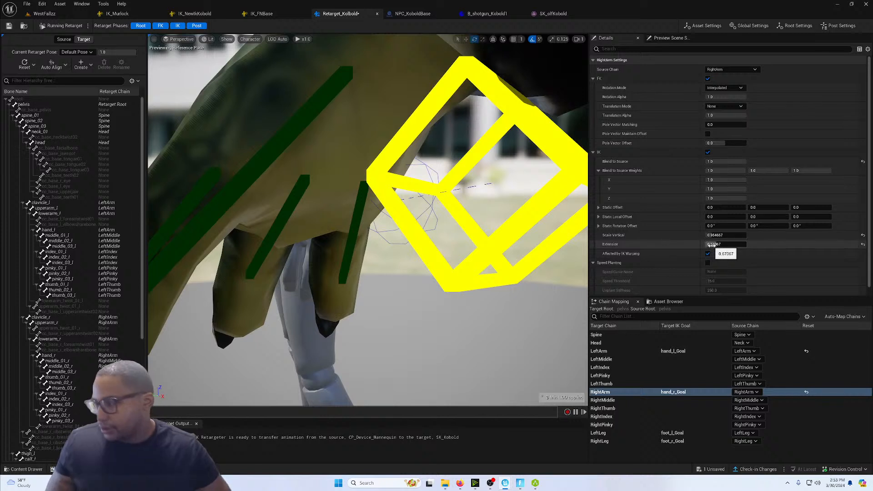
pyautogui.moveTo(716, 245); pyautogui.dragTo(715, 235)
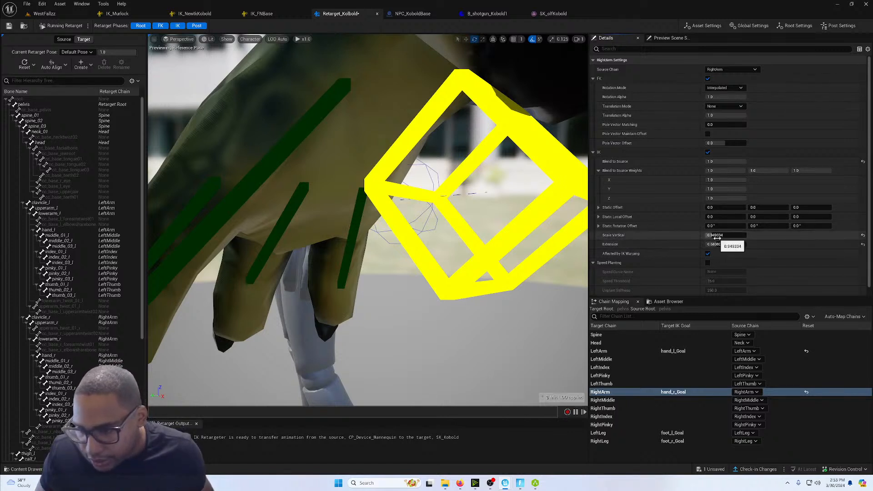
pyautogui.scroll(-5, 473, 217)
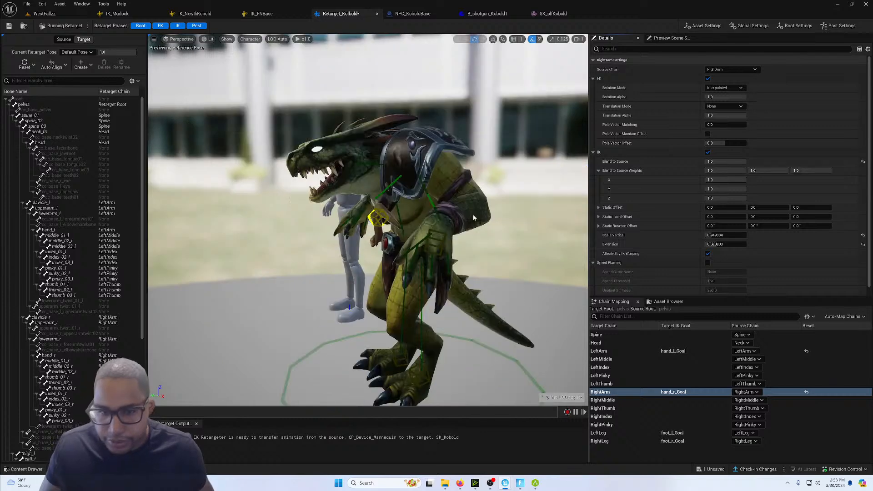
# Select the kobold's left hand IK goal and lower the LeftArm chain's Scale Vertical to just under 0.9 and Extension to about 0.725.
pyautogui.click(431, 240)
pyautogui.moveTo(436, 240); pyautogui.dragTo(520, 254, button='right')
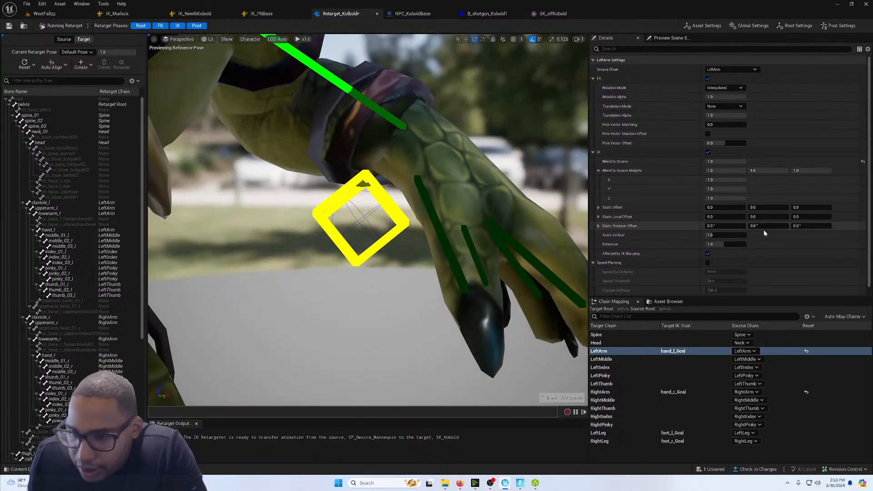
pyautogui.click(715, 236)
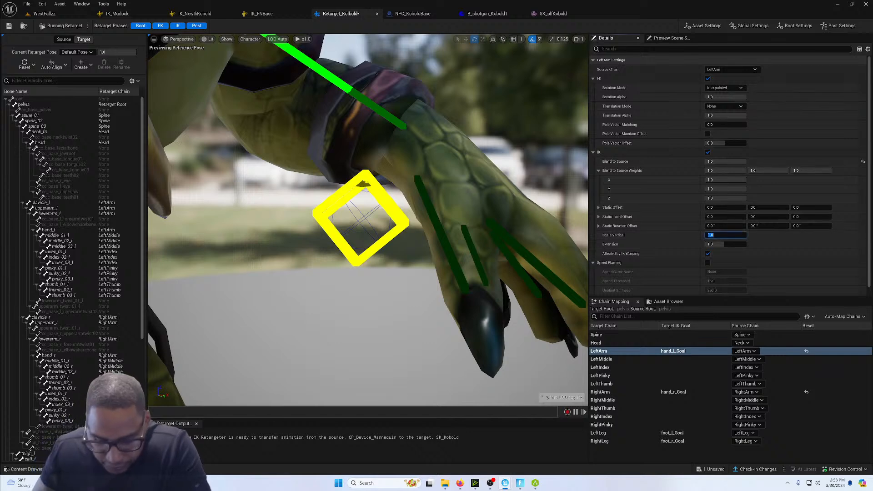
pyautogui.click(724, 244)
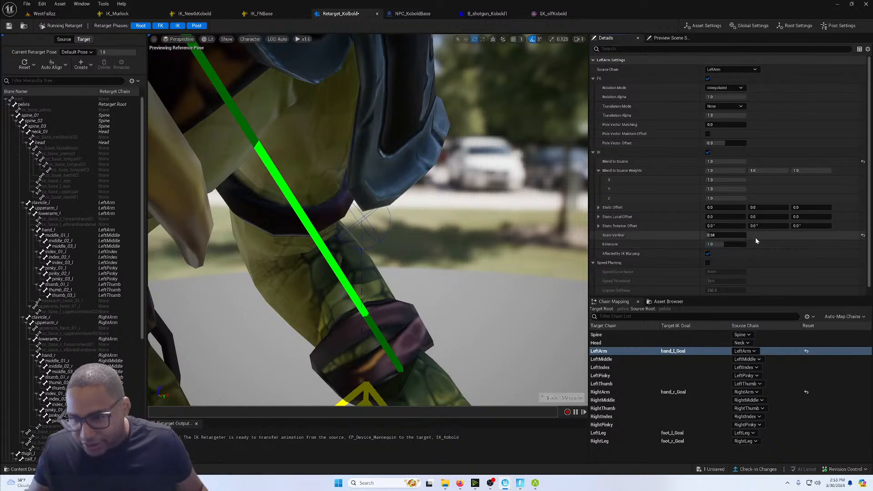
pyautogui.hotkey('ctrl', 'z')
pyautogui.moveTo(724, 236); pyautogui.dragTo(714, 244)
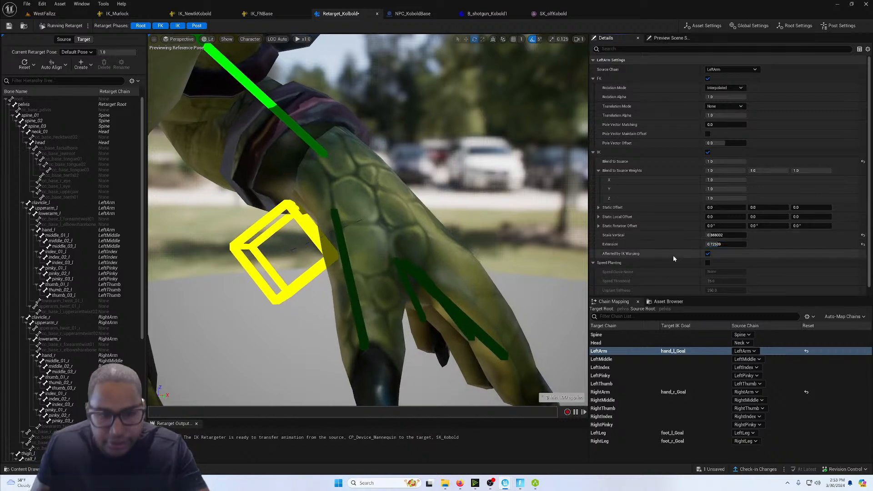
# Set the LeftArm chain's Extension to about 0.58 and Scale Vertical to about 0.9, checking both arms from the front.
pyautogui.moveTo(517, 265)
pyautogui.mouseDown(button='right')
pyautogui.moveTo(537, 268)
pyautogui.moveTo(507, 269)
pyautogui.moveTo(537, 273)
pyautogui.moveTo(491, 273)
pyautogui.moveTo(507, 267)
pyautogui.moveTo(525, 277)
pyautogui.moveTo(508, 265)
pyautogui.mouseUp(button='right')
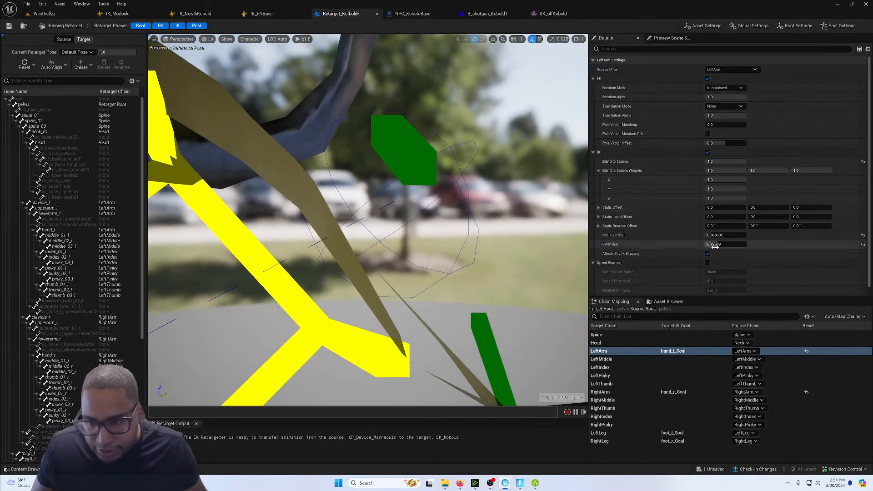
pyautogui.moveTo(725, 245)
pyautogui.mouseDown()
pyautogui.moveTo(708, 244)
pyautogui.moveTo(729, 235)
pyautogui.mouseUp()
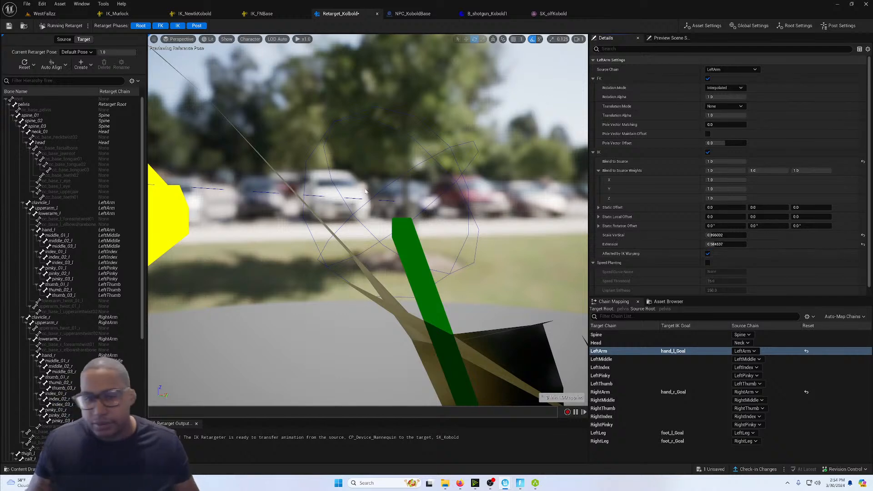
pyautogui.scroll(-8, 361, 190)
pyautogui.moveTo(395, 192); pyautogui.dragTo(272, 199, button='right')
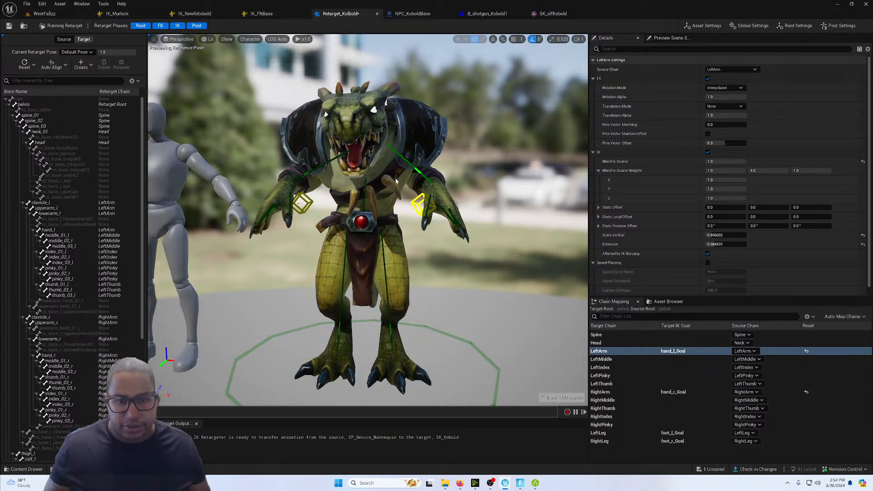
# Save the kobold retargeter and push the changes to the live session from the WestFallzz level.
pyautogui.click(8, 26)
pyautogui.click(46, 13)
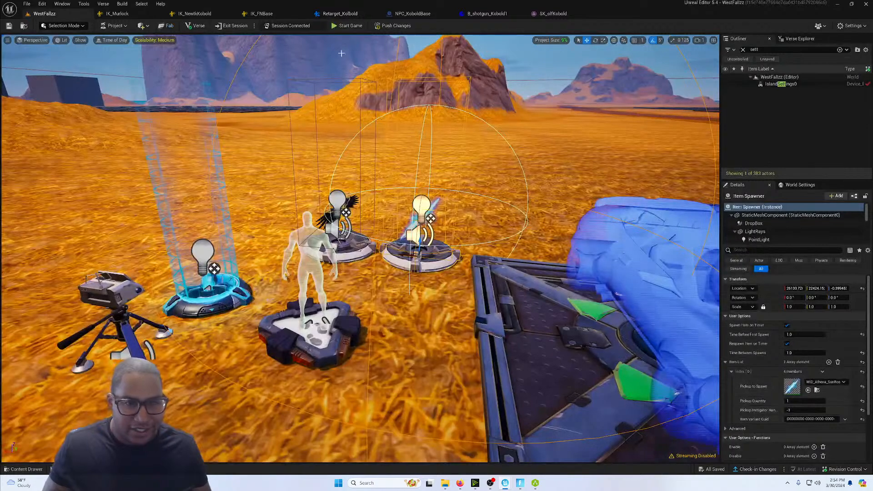
pyautogui.click(394, 26)
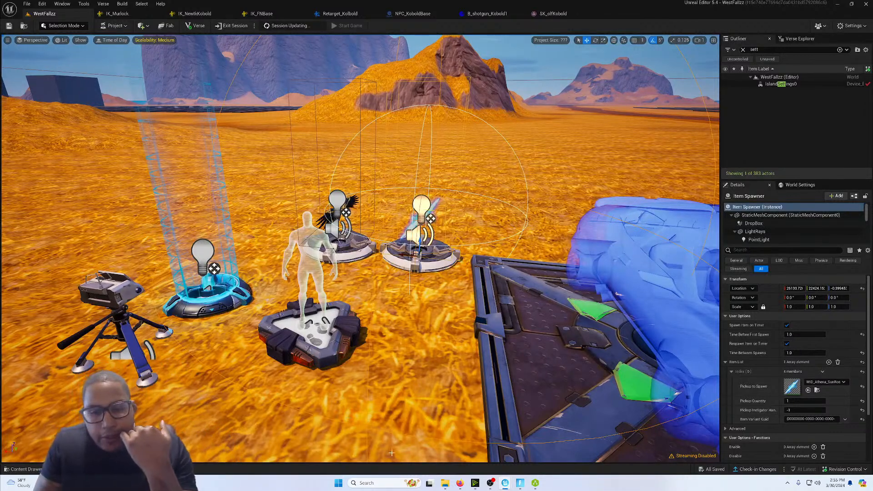
# Close the ActorCore AccuRIG application.
pyautogui.rightClick(535, 483)
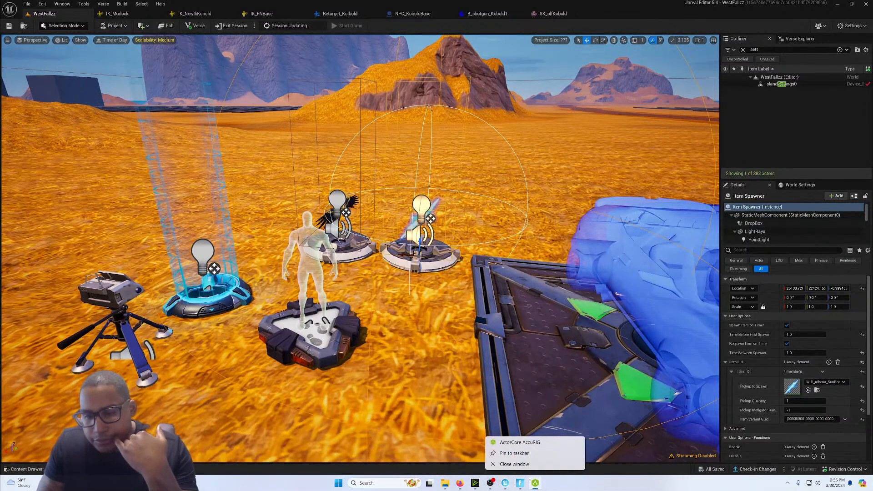
pyautogui.click(522, 465)
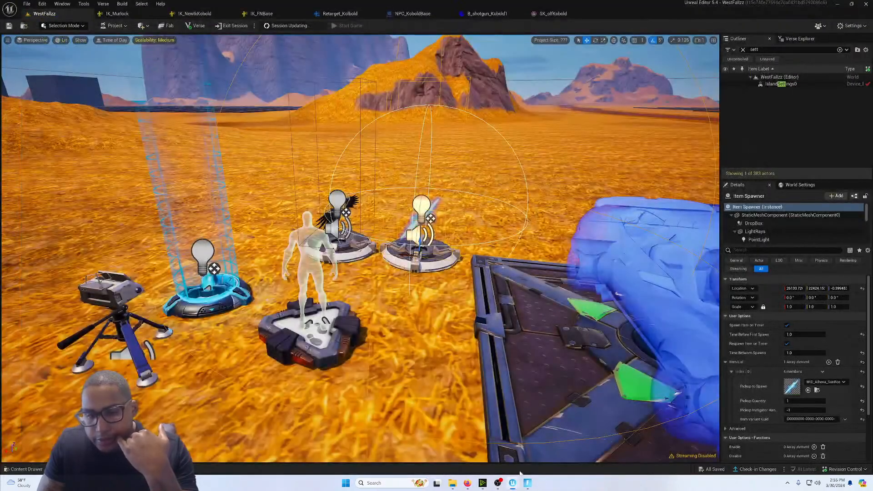
# Switch to the running Fortnite playtest and pick up the items from the spawners.
pyautogui.moveTo(517, 488)
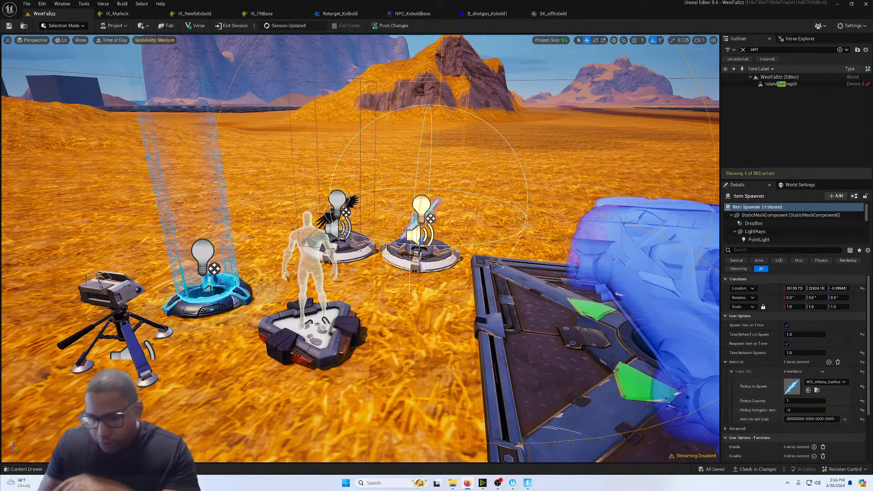
pyautogui.click(527, 485)
pyautogui.click(452, 322)
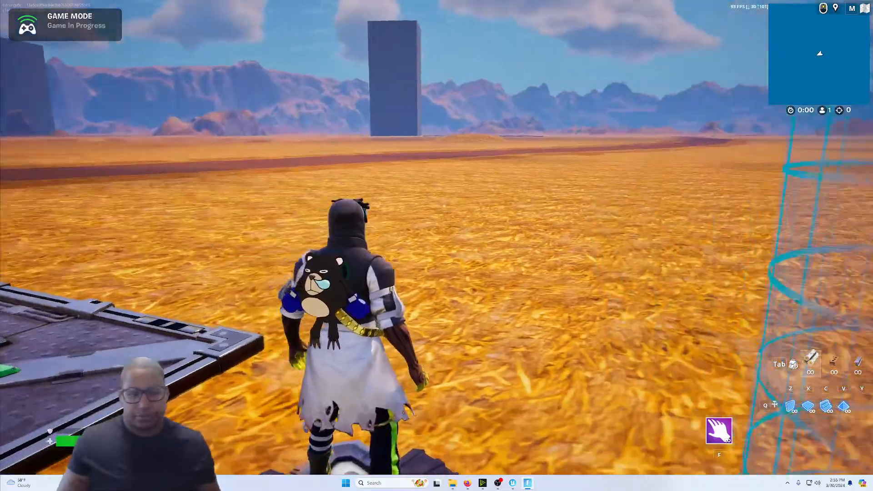
pyautogui.press('w')
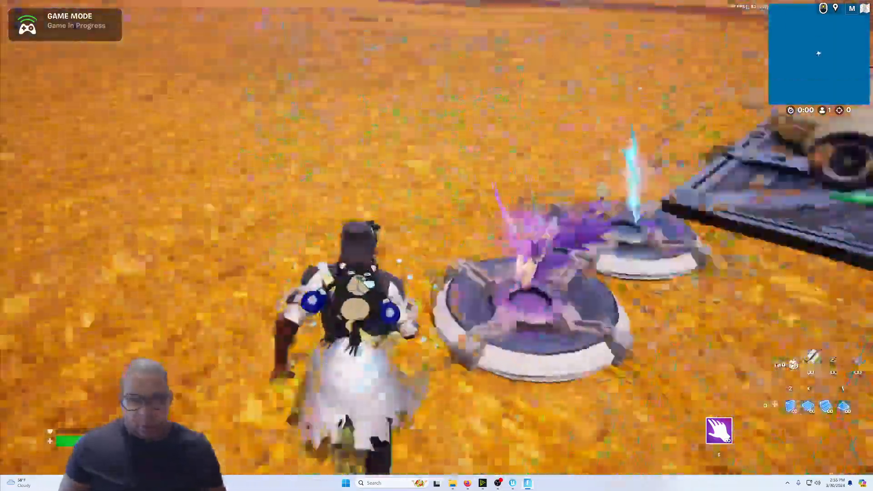
# Drive the car across the field to the group of kobolds and get out beside them.
pyautogui.press('e')
pyautogui.press('w')
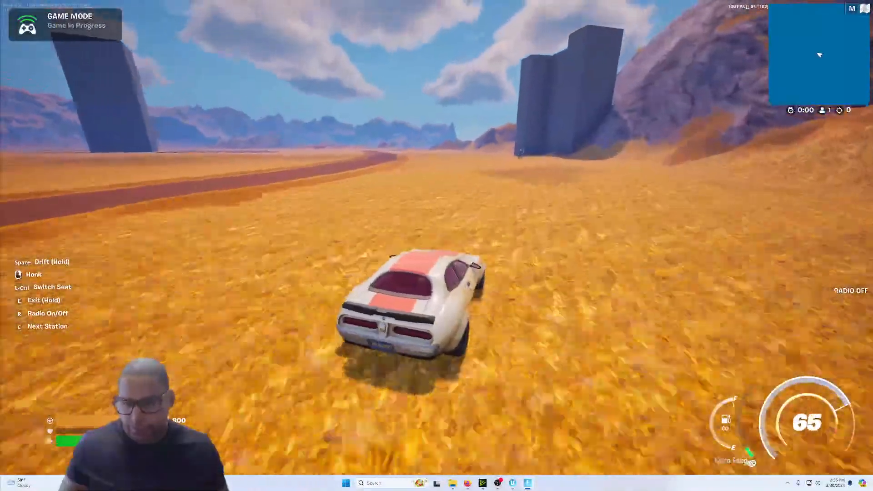
pyautogui.press('w')
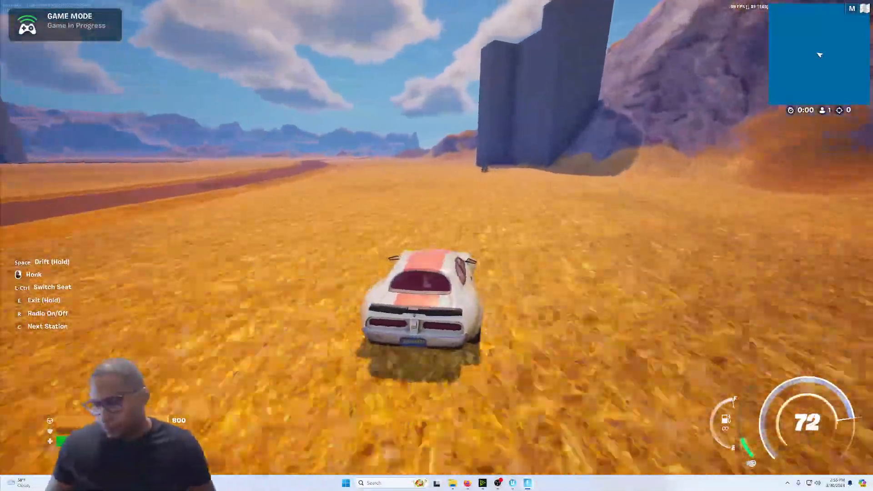
pyautogui.press('s')
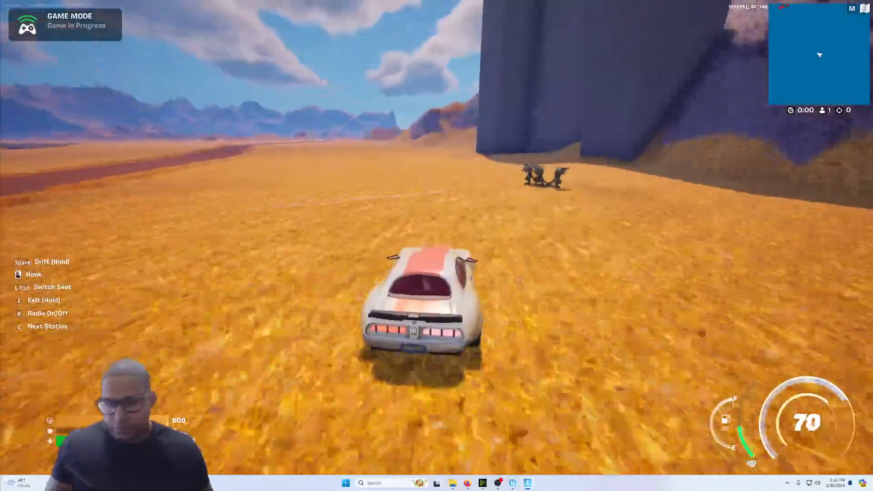
pyautogui.press('e')
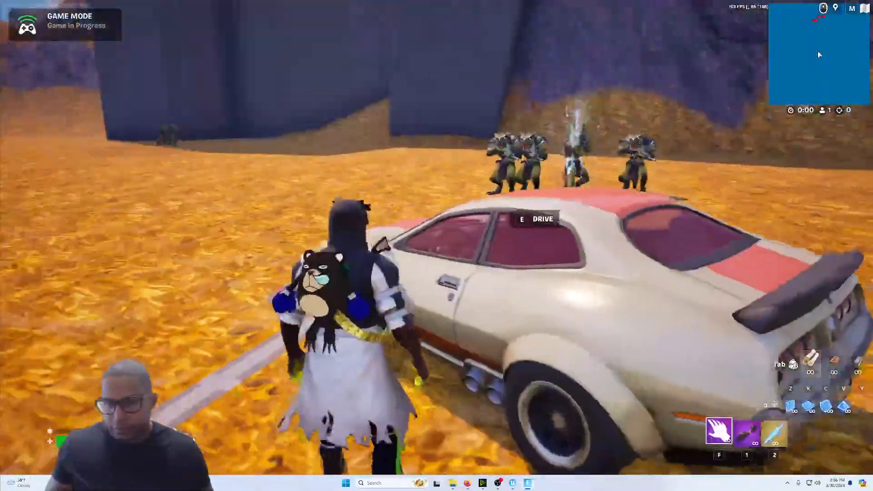
# Walk around the first group of kobolds and examine how their arms and hands hold the weapons.
pyautogui.press('w')
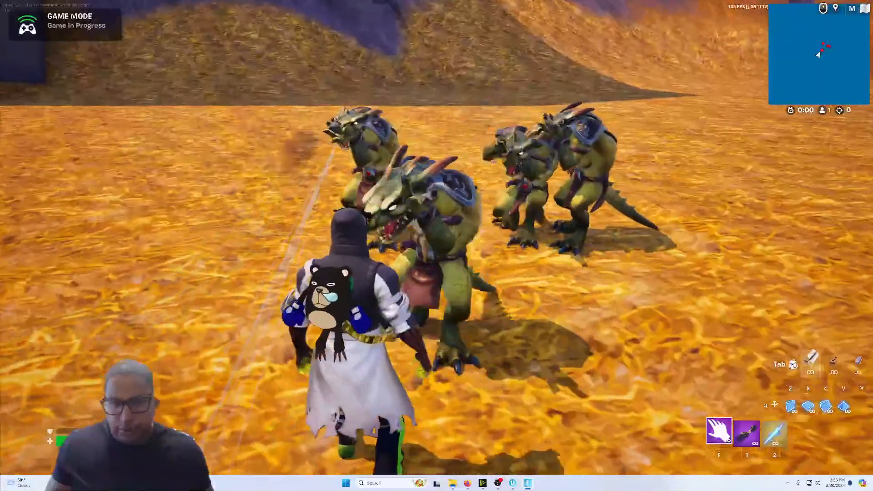
pyautogui.press('w')
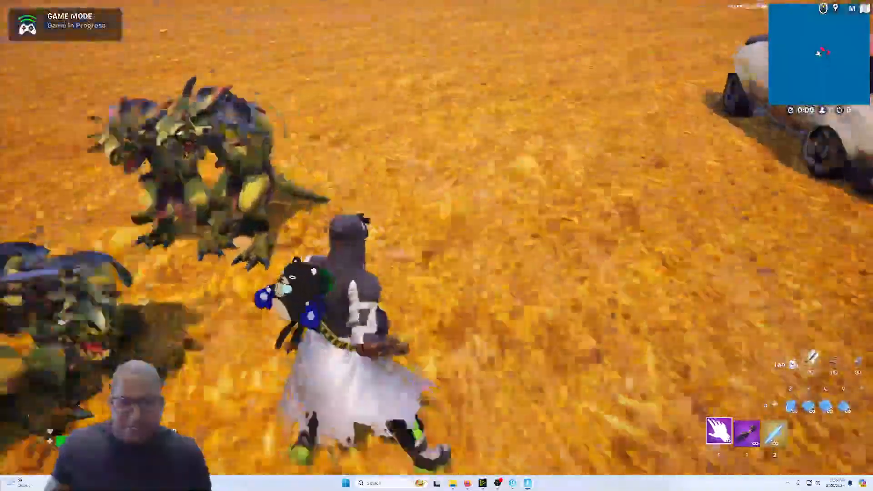
pyautogui.press('s')
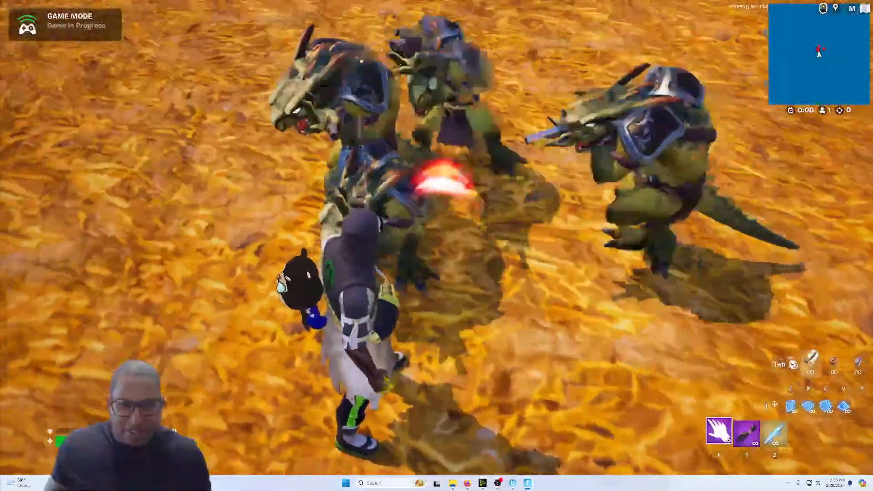
pyautogui.press('a')
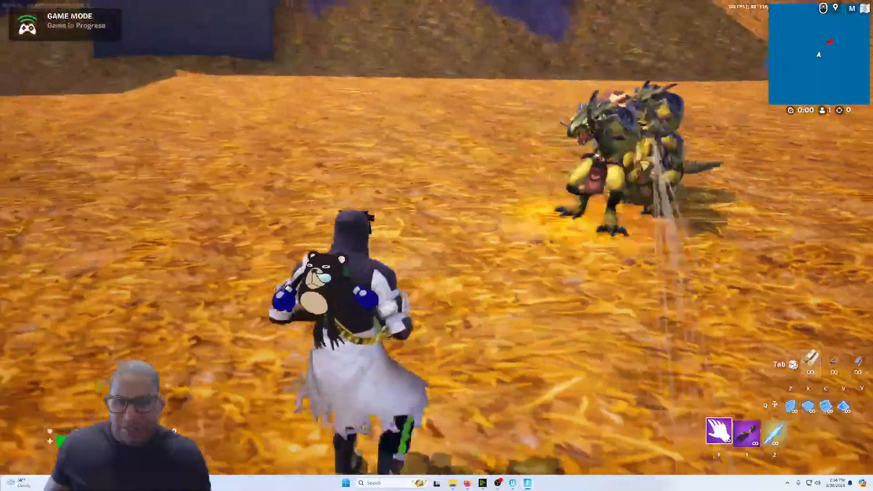
# Run to the bow-wielding kobolds near the dark wall and examine their arm poses from several sides.
pyautogui.press('w')
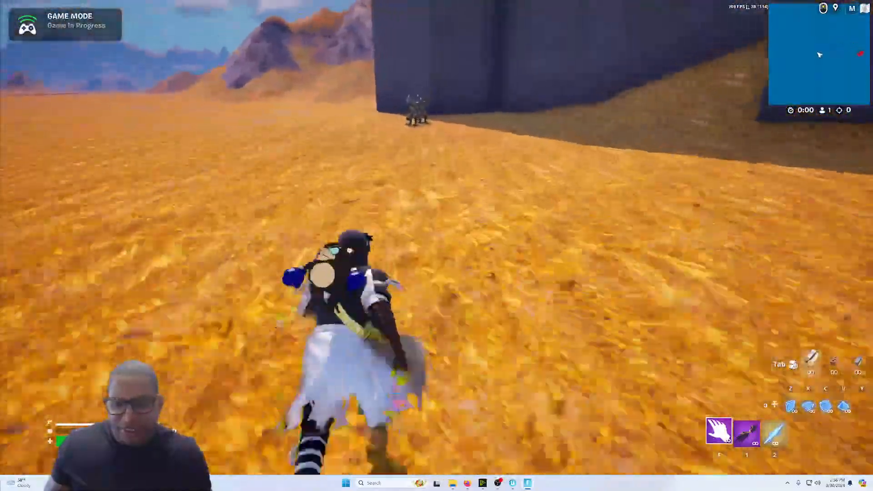
pyautogui.press('w')
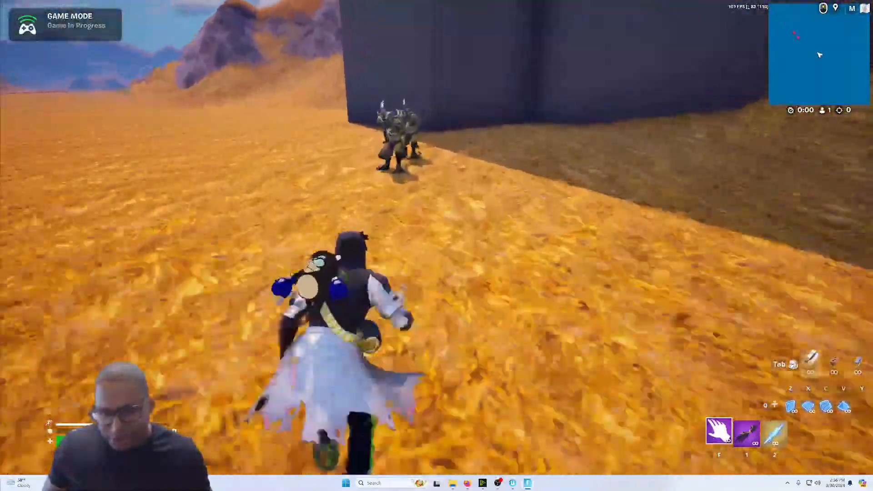
pyautogui.press('w')
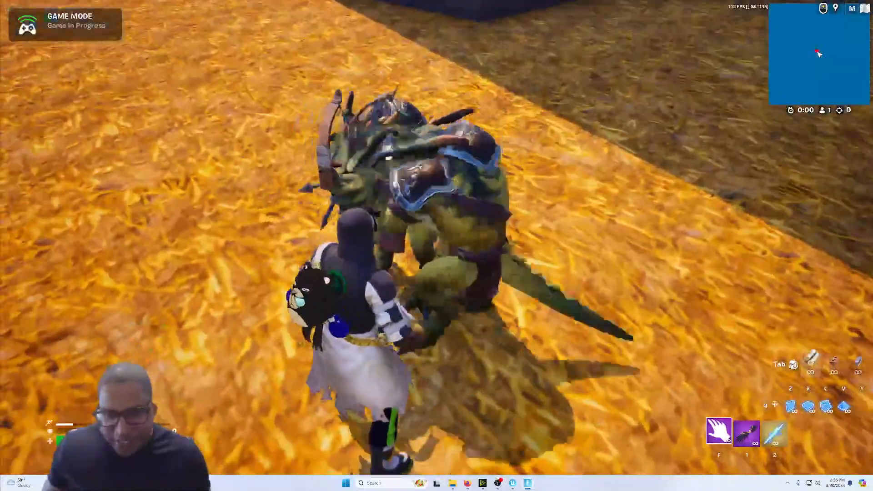
pyautogui.press('w')
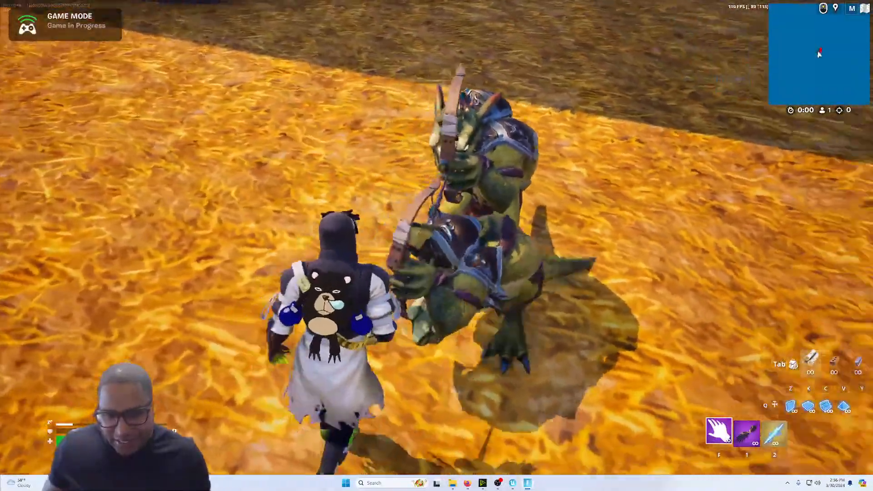
pyautogui.press('a')
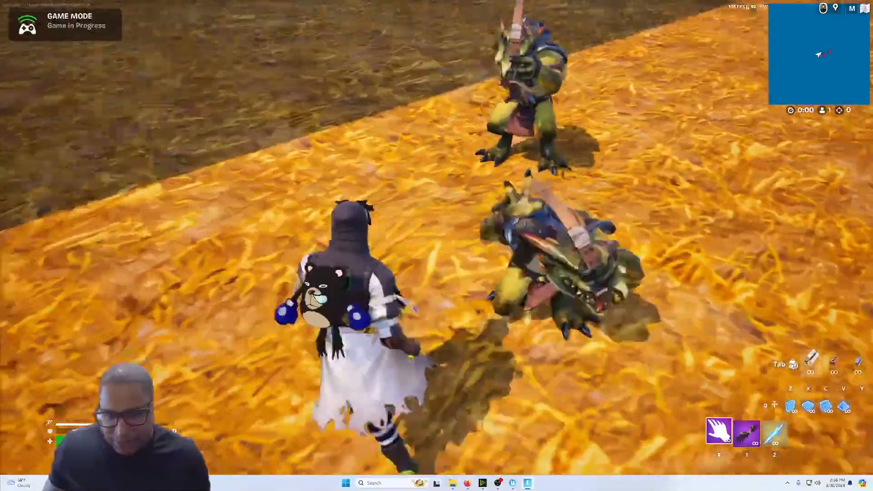
pyautogui.press('a')
pyautogui.press('d')
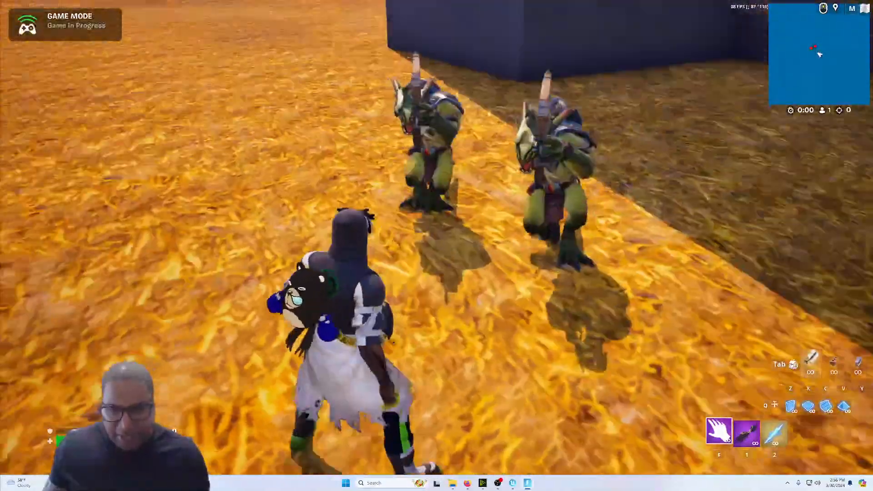
pyautogui.press('w')
pyautogui.press('w')
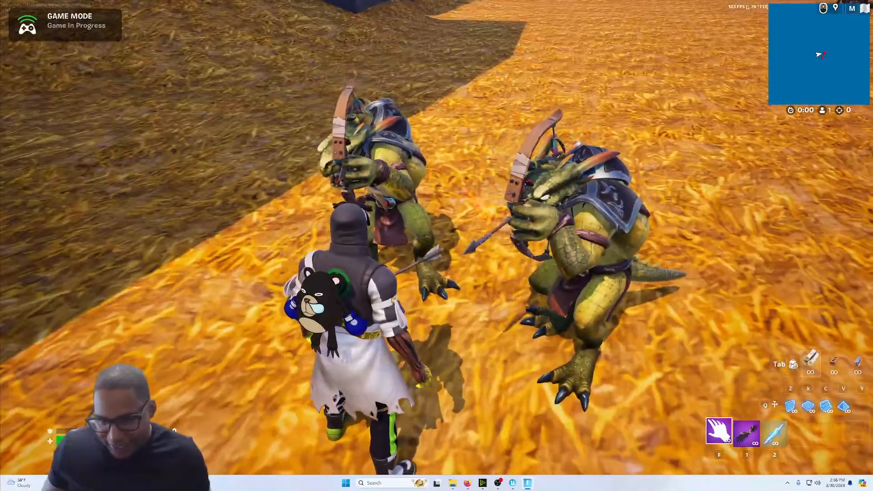
# Circle the two bow-wielding kobolds at close range and examine their arms as they aim and shoot.
pyautogui.press('a')
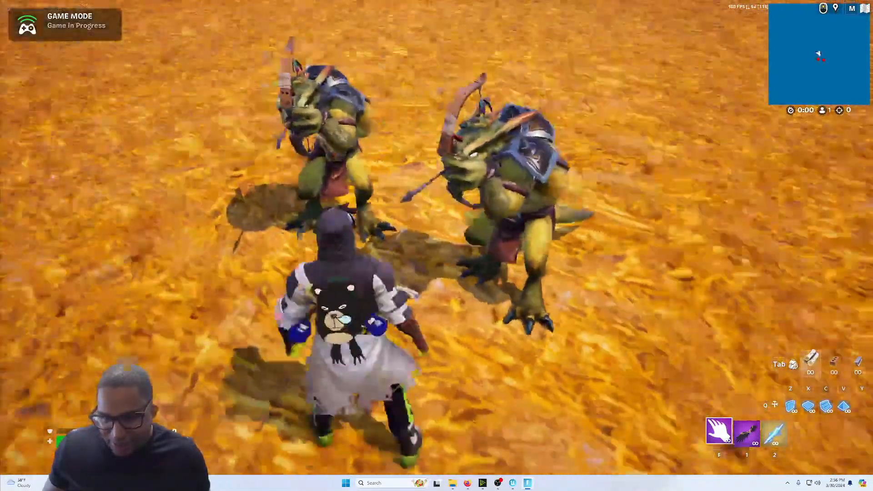
pyautogui.press('w')
pyautogui.press('w')
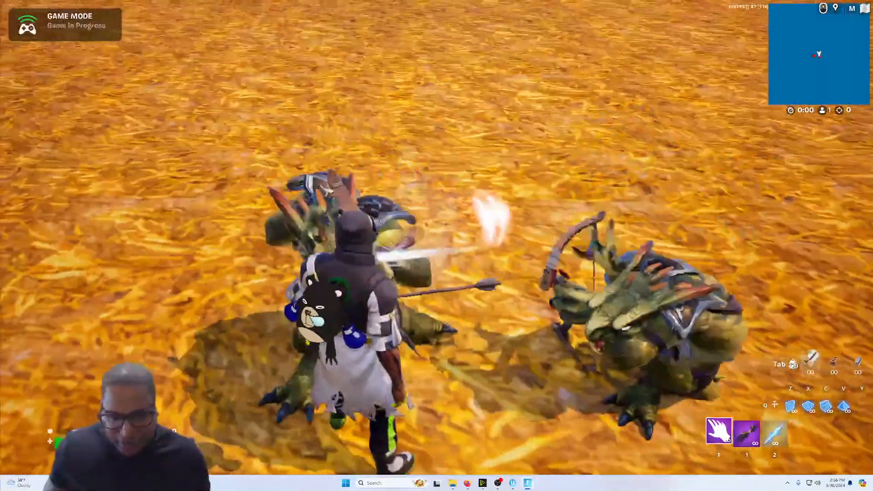
pyautogui.press('a')
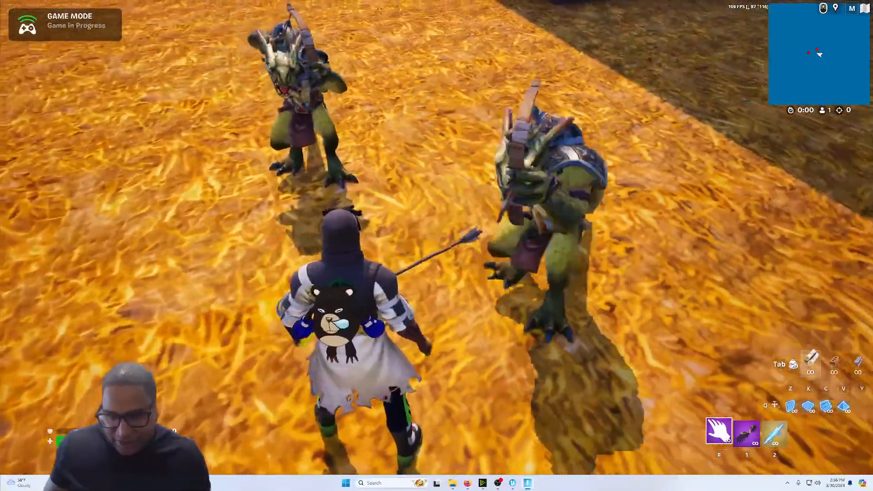
pyautogui.press('a')
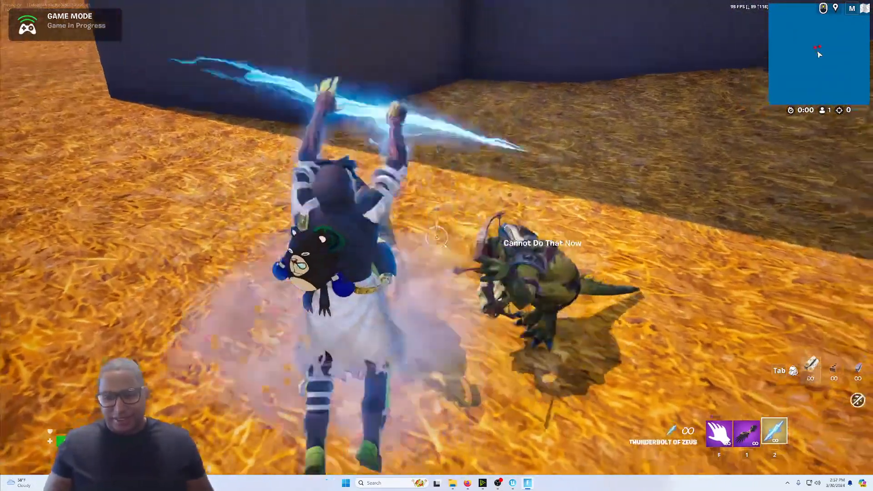
# Leap above the bow-wielding kobolds and throw three Thunderbolts of Zeus at them.
pyautogui.click(437, 237)
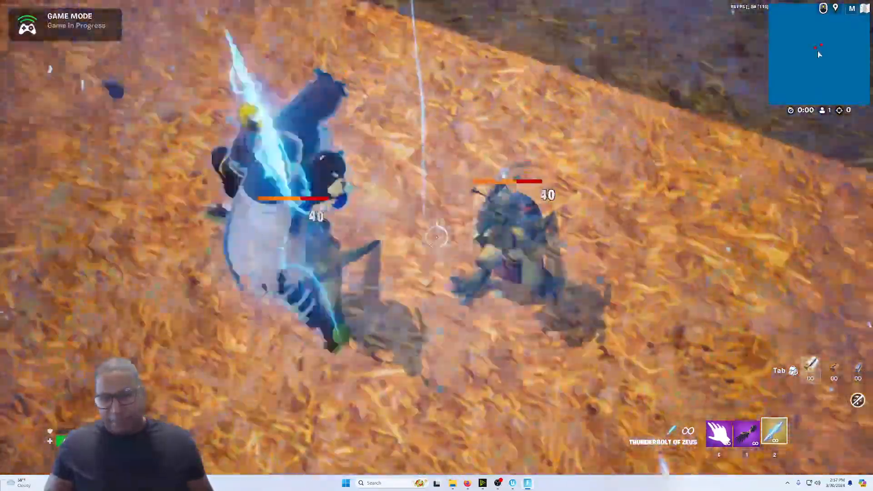
pyautogui.click(436, 238)
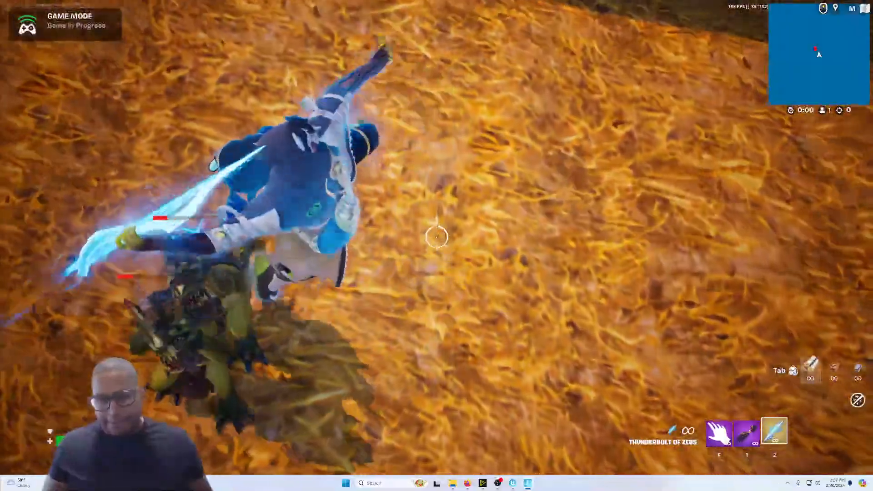
pyautogui.click(436, 238)
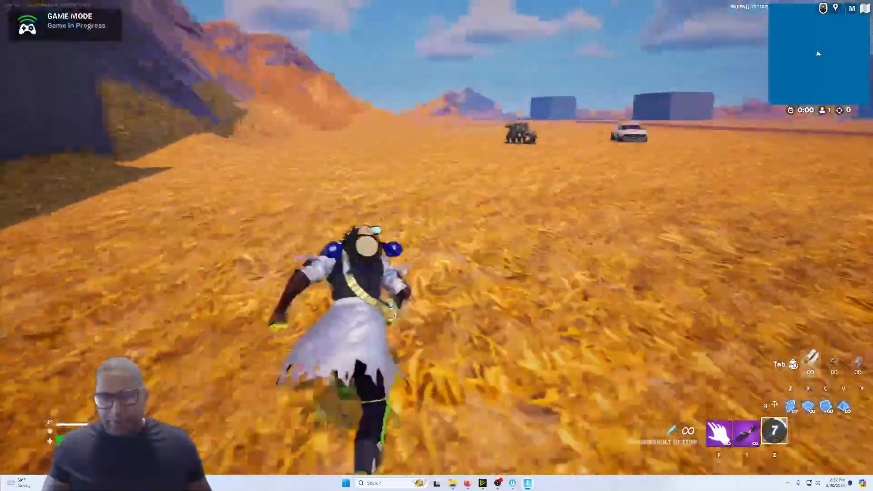
# Run across the field towards the cars, take flight with the Wings of Icarus and dive bomb.
pyautogui.press('w')
pyautogui.press('w')
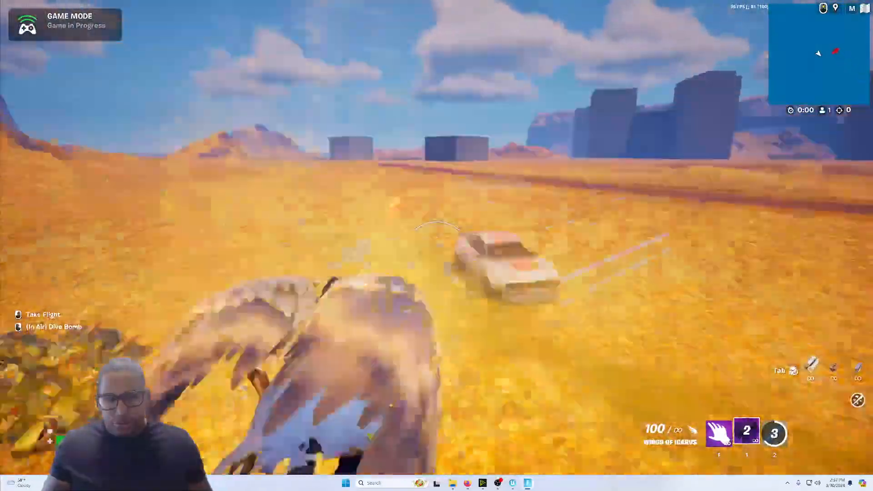
pyautogui.click(437, 237)
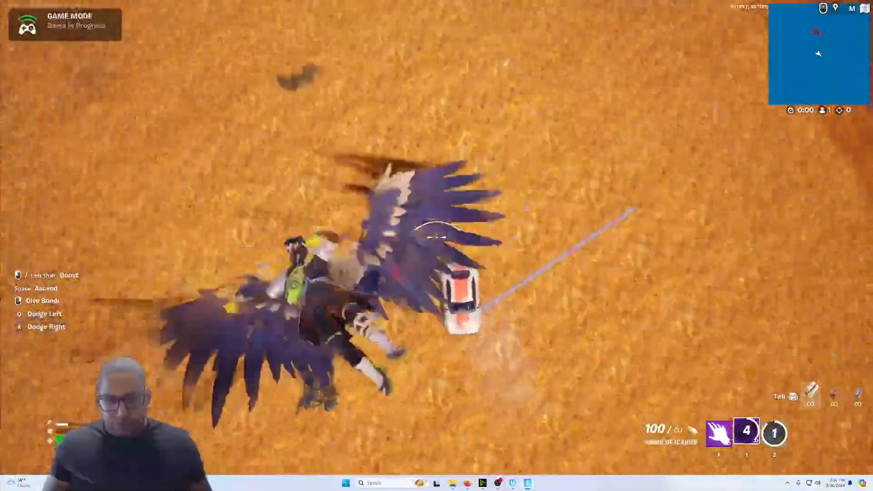
pyautogui.rightClick(437, 237)
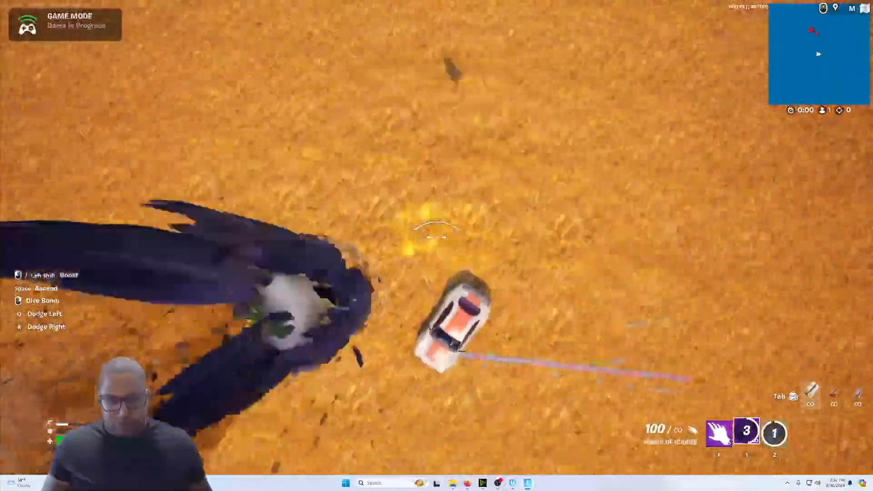
# Attack the other kobold group with the Thunderbolt of Zeus, and run on across the field.
pyautogui.press('2')
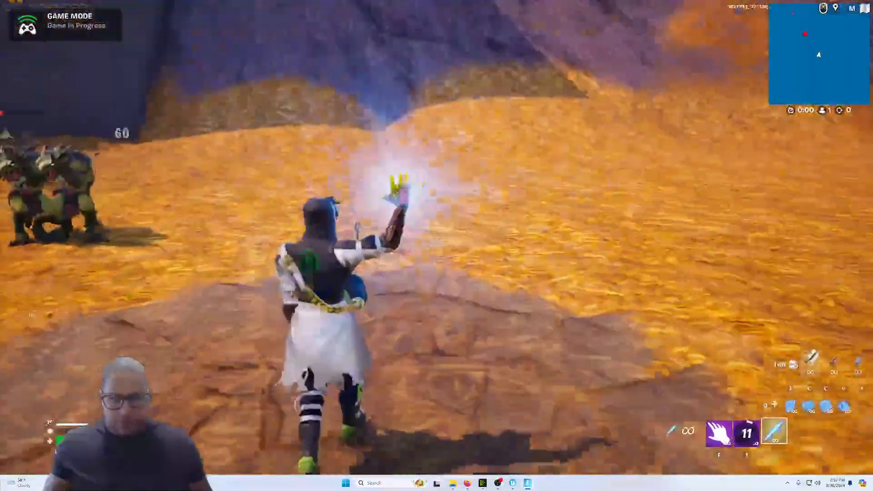
pyautogui.click(437, 238)
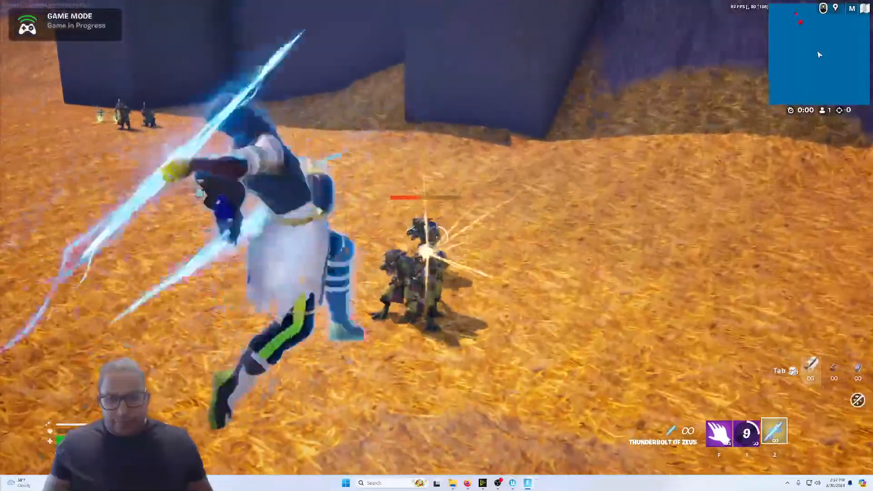
pyautogui.click(437, 237)
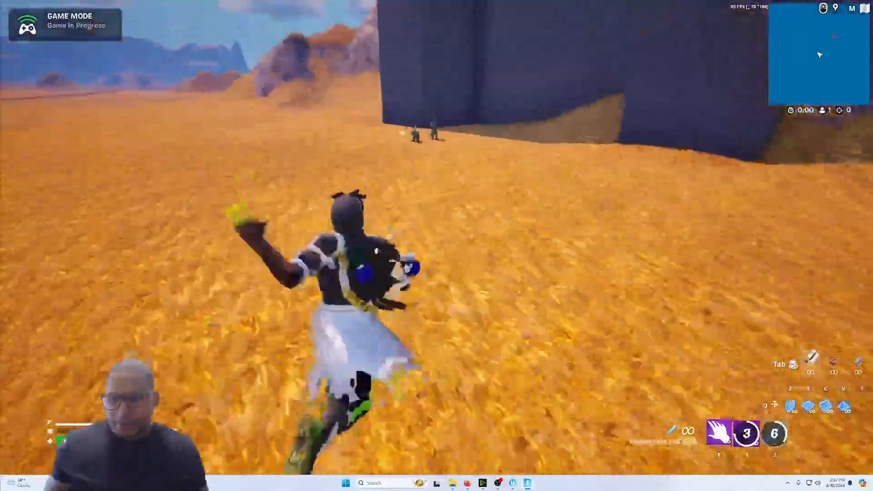
pyautogui.press('f')
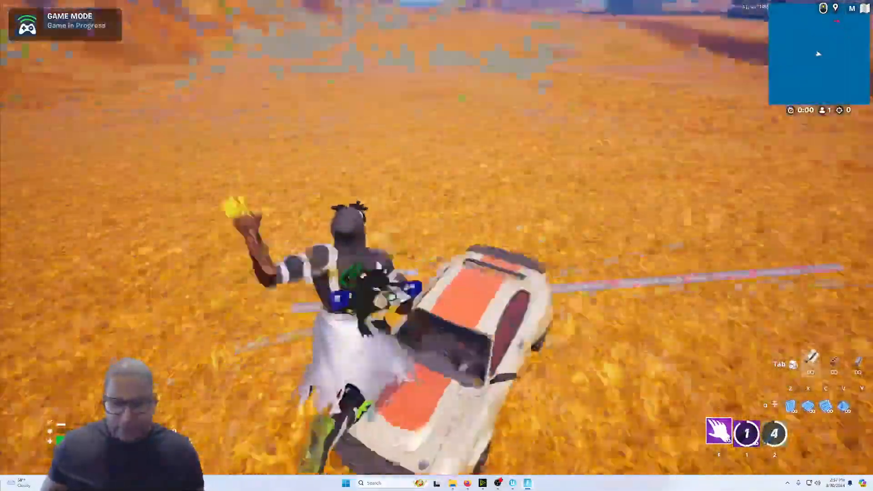
# End the game session and switch back to Unreal Editor.
pyautogui.press('Escape')
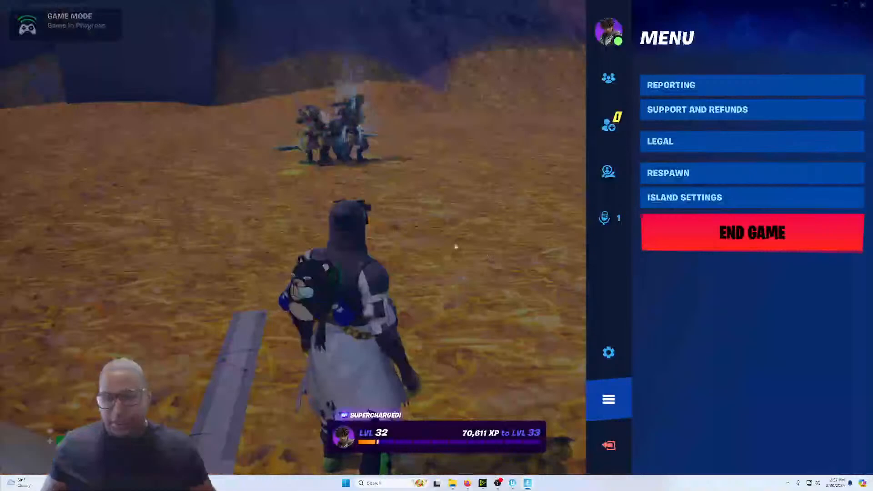
pyautogui.click(687, 232)
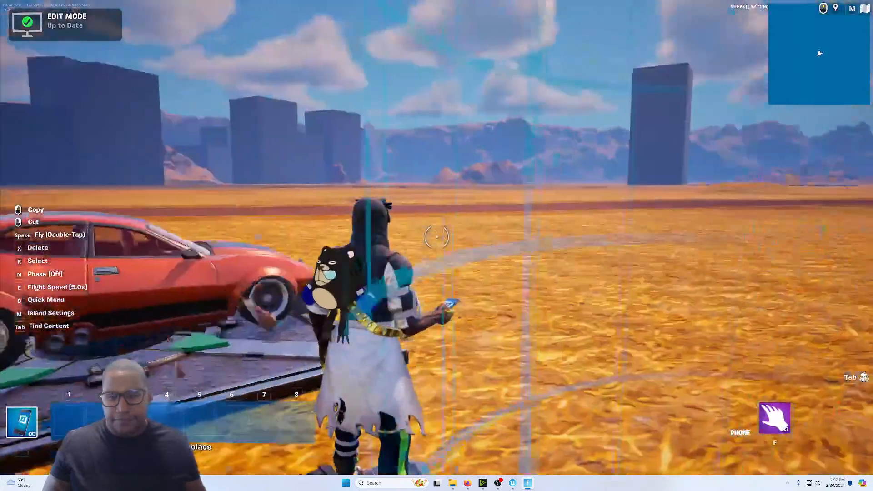
pyautogui.press('super')
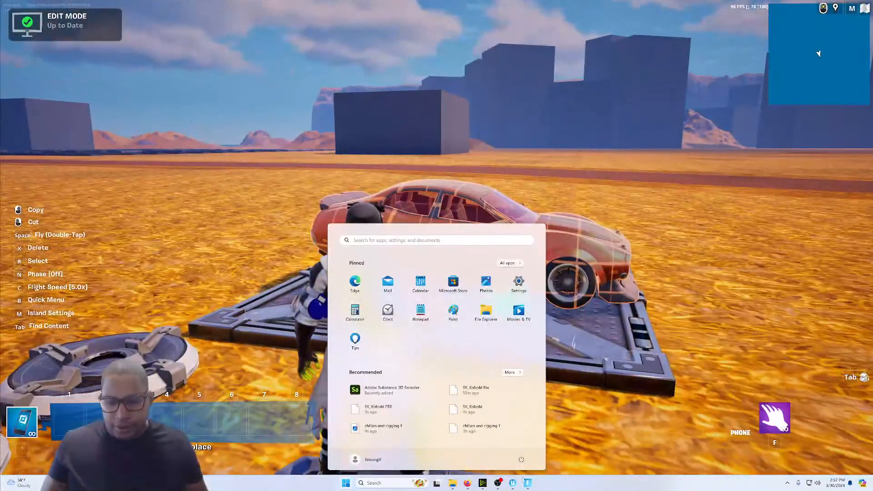
pyautogui.moveTo(513, 483)
pyautogui.click(478, 449)
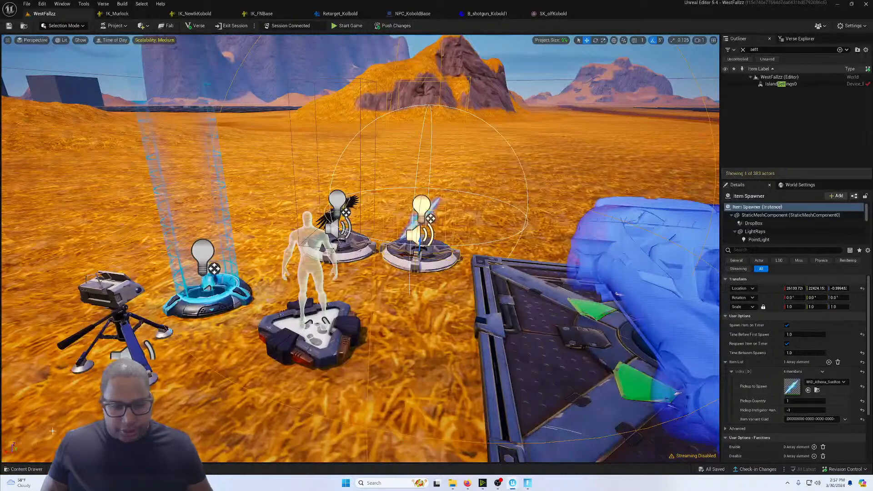
# Clear the content search and open the Retarget_Murlock asset from the Enemies > Murlocks folder.
pyautogui.hotkey('ctrl', 'space')
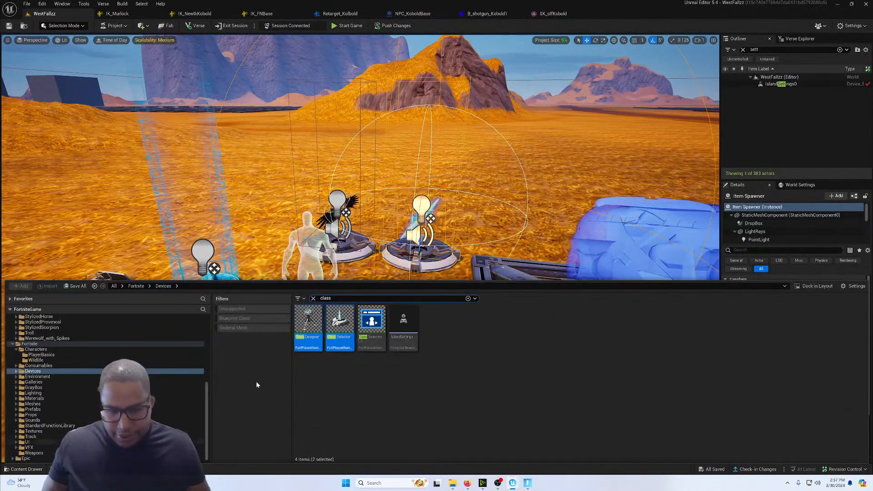
pyautogui.click(313, 298)
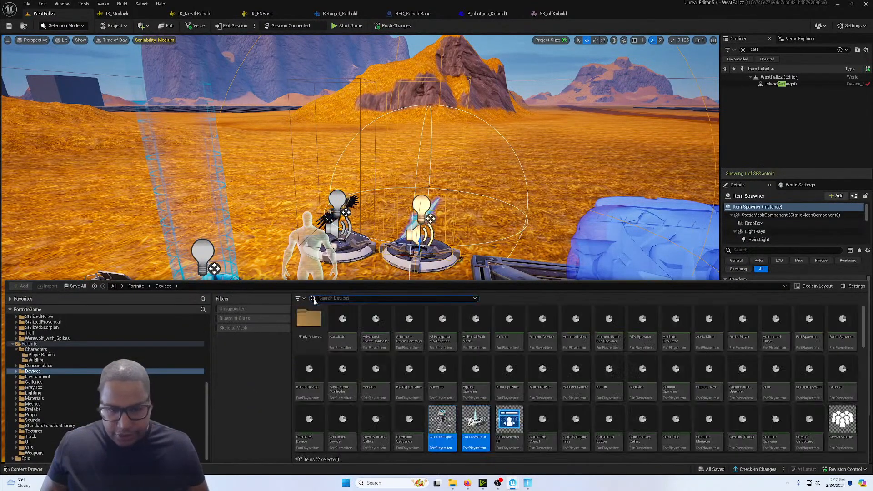
pyautogui.scroll(10, 72, 356)
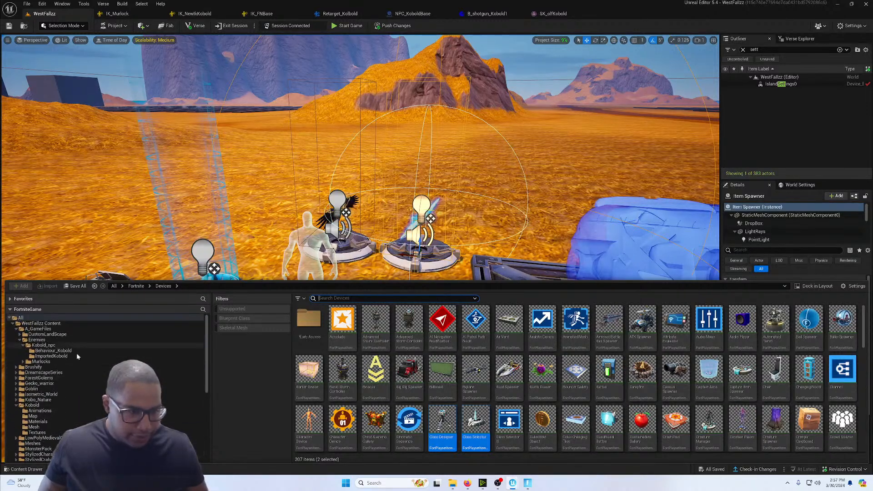
pyautogui.click(47, 345)
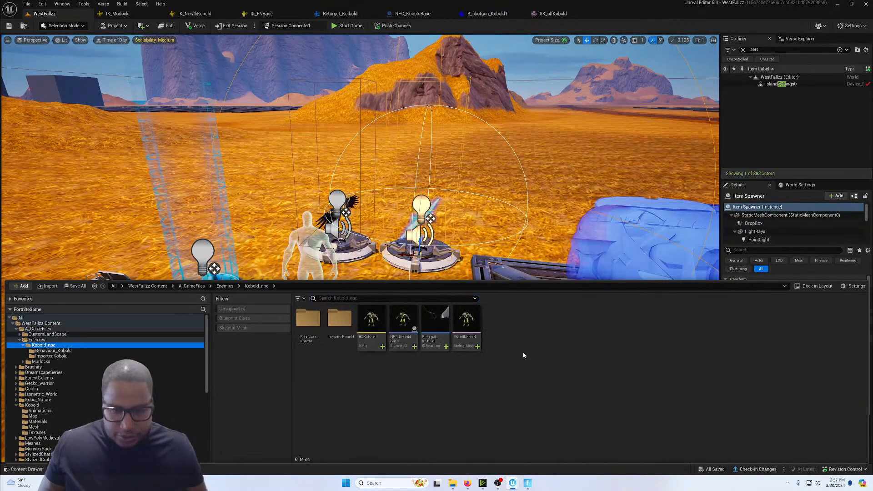
pyautogui.click(54, 351)
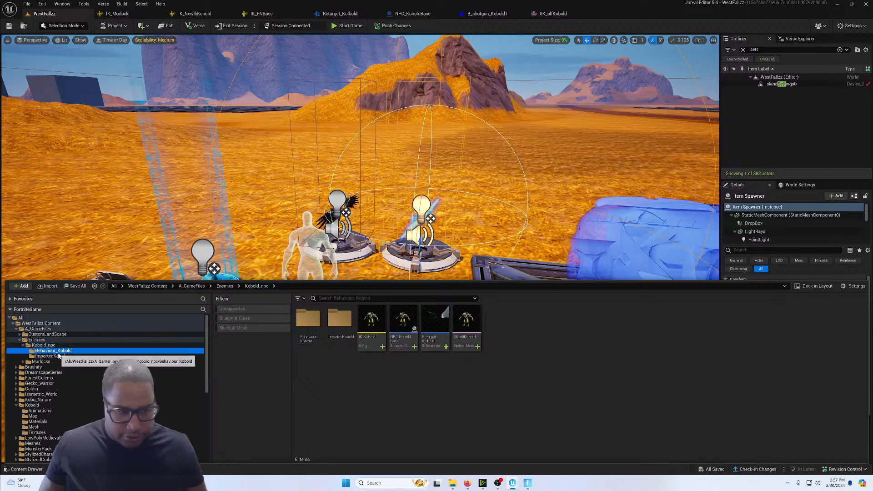
pyautogui.click(60, 357)
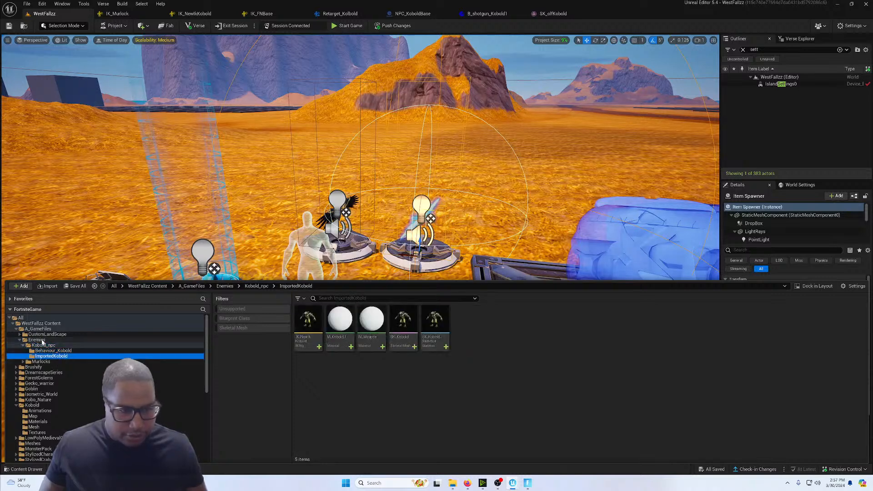
pyautogui.click(41, 362)
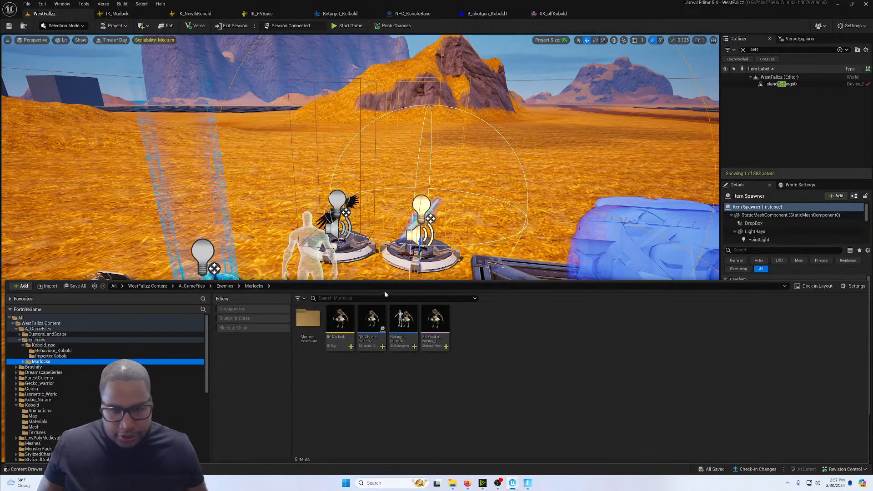
pyautogui.doubleClick(403, 324)
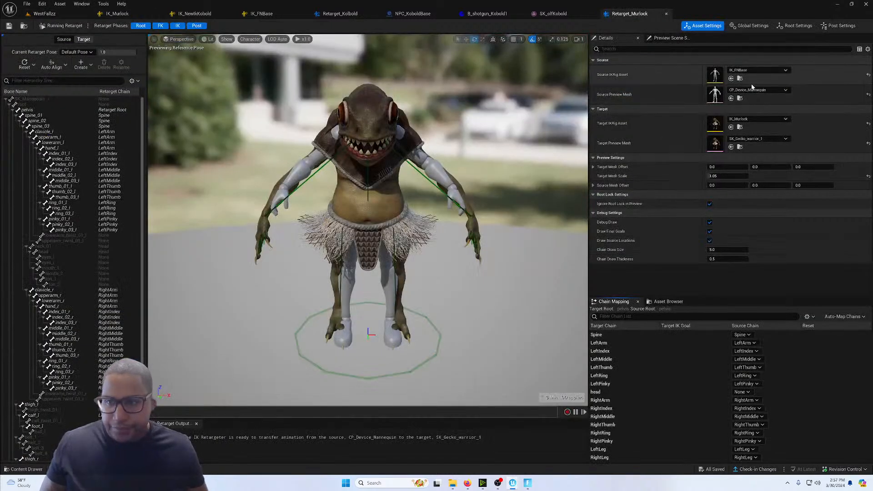
# Offset the target mesh by about 131 on X beside the mannequin, and select the Murlock's RightArm chain.
pyautogui.moveTo(708, 167); pyautogui.dragTo(739, 167)
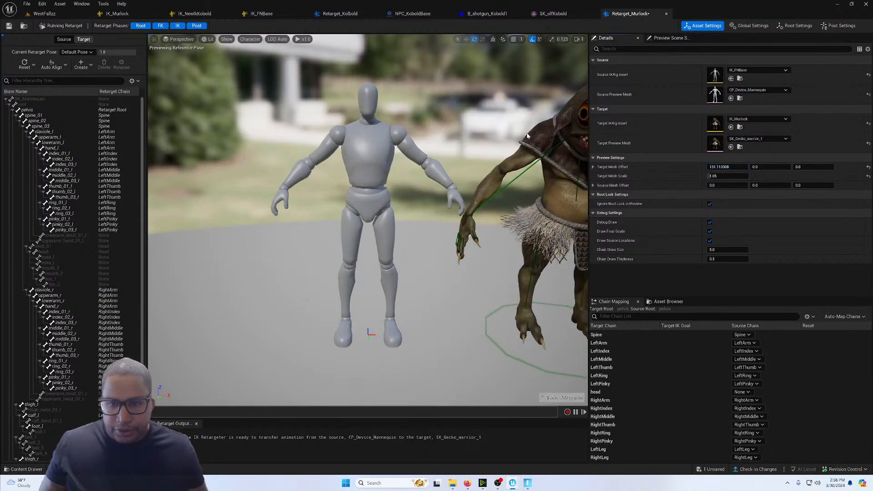
pyautogui.moveTo(528, 136)
pyautogui.mouseDown(button='right')
pyautogui.moveTo(564, 136)
pyautogui.moveTo(546, 150)
pyautogui.moveTo(530, 134)
pyautogui.moveTo(511, 140)
pyautogui.mouseUp(button='right')
pyautogui.press('w')
pyautogui.press('s')
pyautogui.press('d')
pyautogui.press('w')
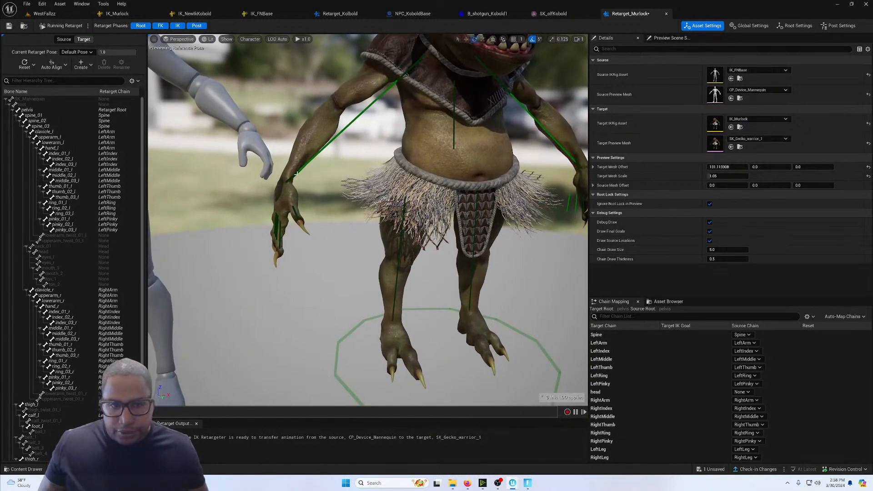
pyautogui.click(290, 179)
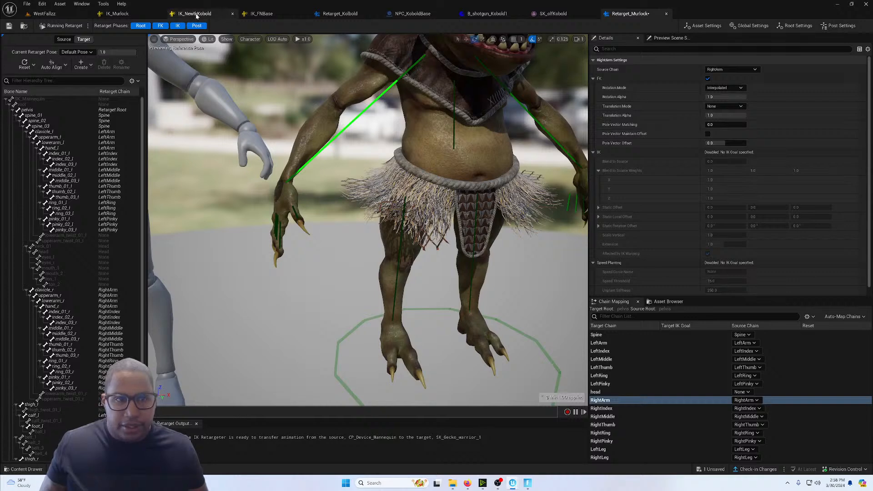
# Switch to the IK_Murlock rig and add a Full Body IK solver.
pyautogui.click(135, 14)
pyautogui.moveTo(267, 132); pyautogui.dragTo(295, 127, button='right')
pyautogui.scroll(3, 87, 183)
pyautogui.scroll(5, 85, 182)
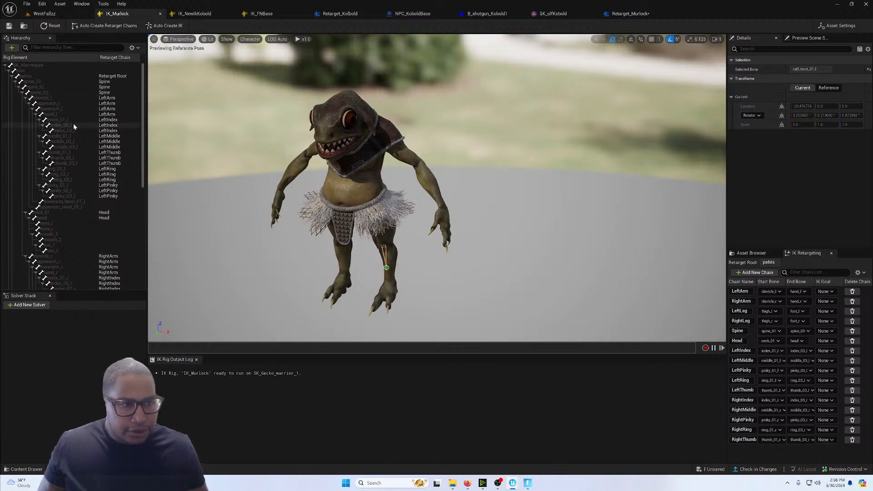
pyautogui.rightClick(64, 114)
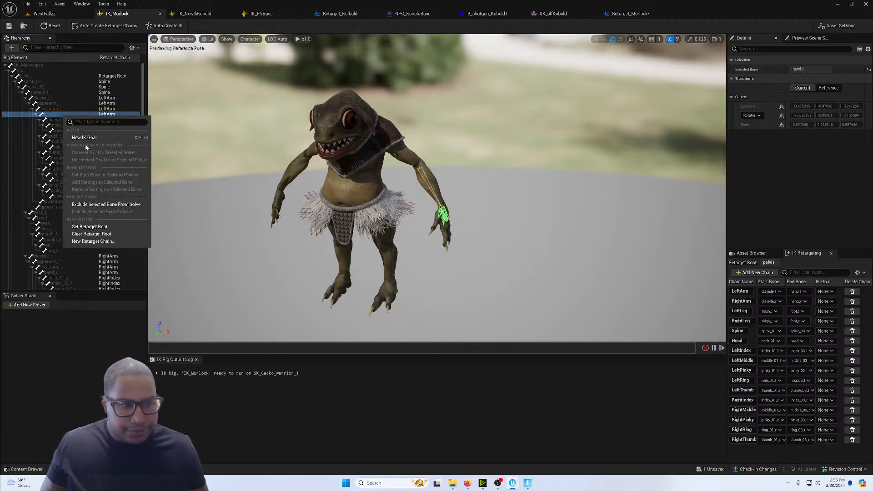
pyautogui.click(28, 304)
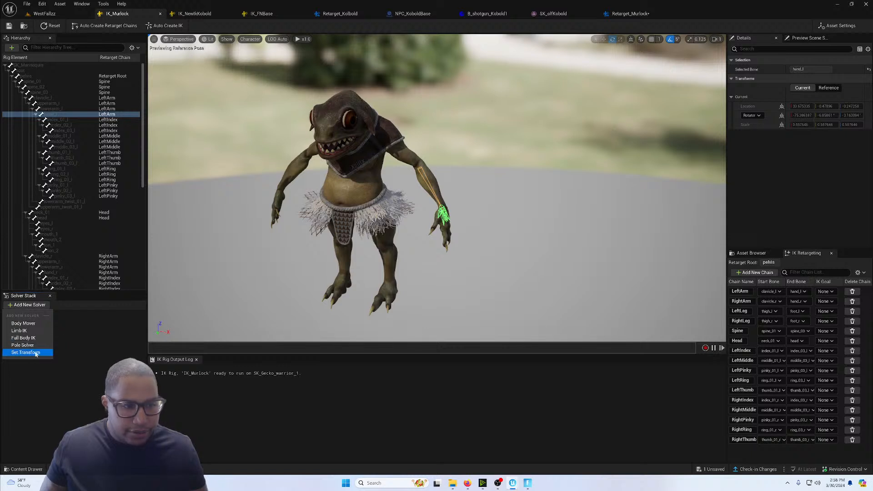
pyautogui.click(23, 338)
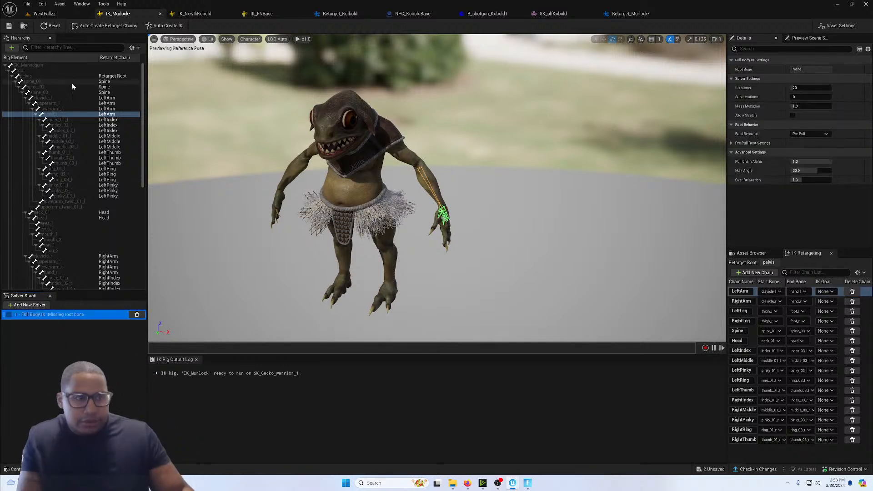
# Set the pelvis as the root bone of the Full Body IK solver.
pyautogui.click(42, 77)
pyautogui.rightClick(43, 76)
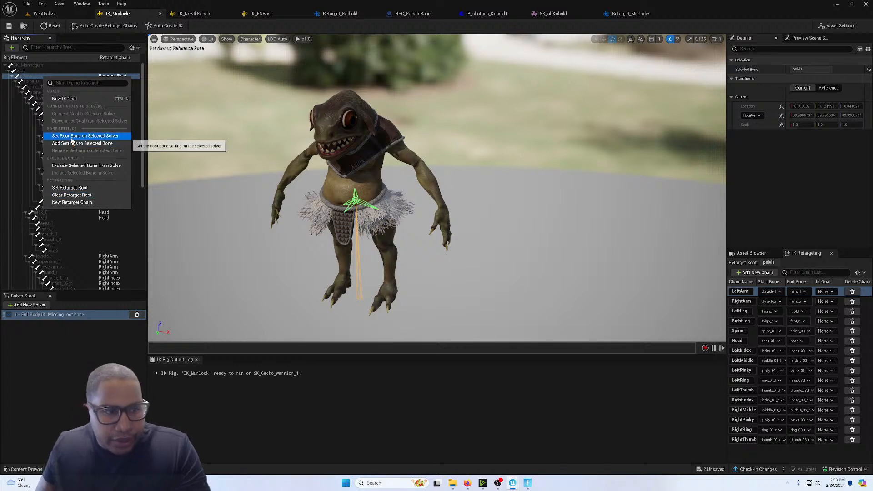
pyautogui.click(72, 136)
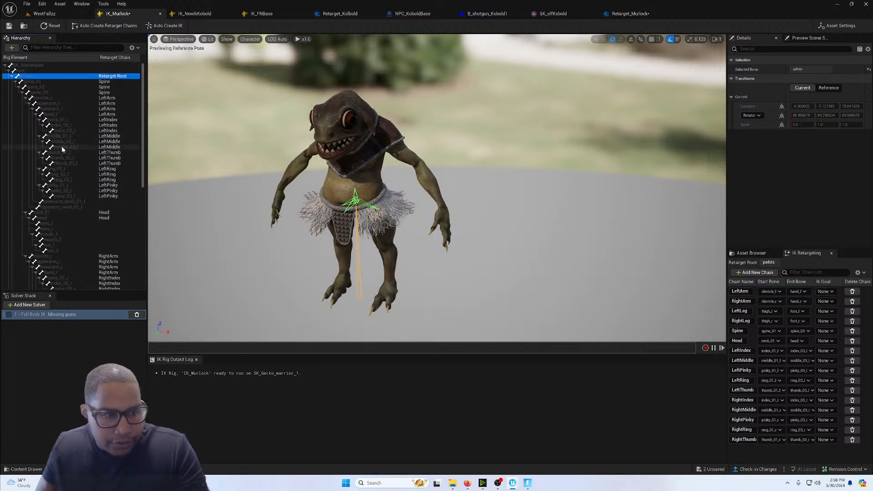
# Create an IK goal on the hand_l bone and assign it to the LeftArm retarget chain.
pyautogui.click(54, 116)
pyautogui.rightClick(54, 117)
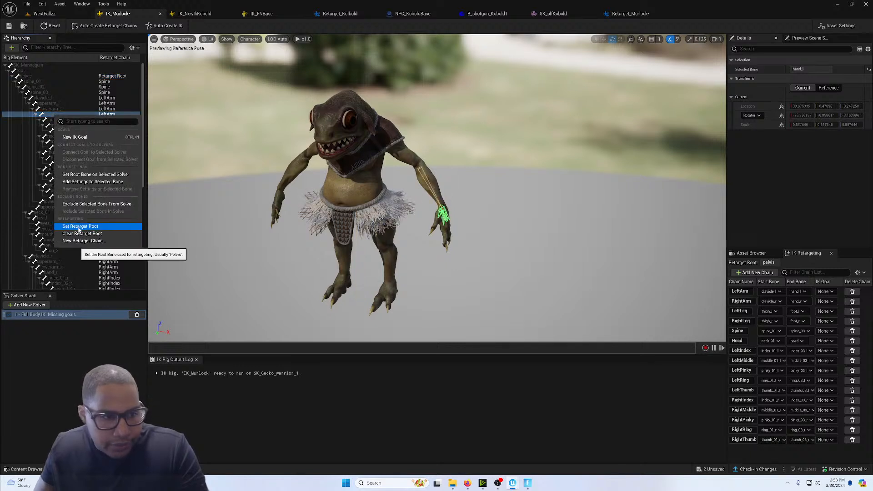
pyautogui.click(75, 137)
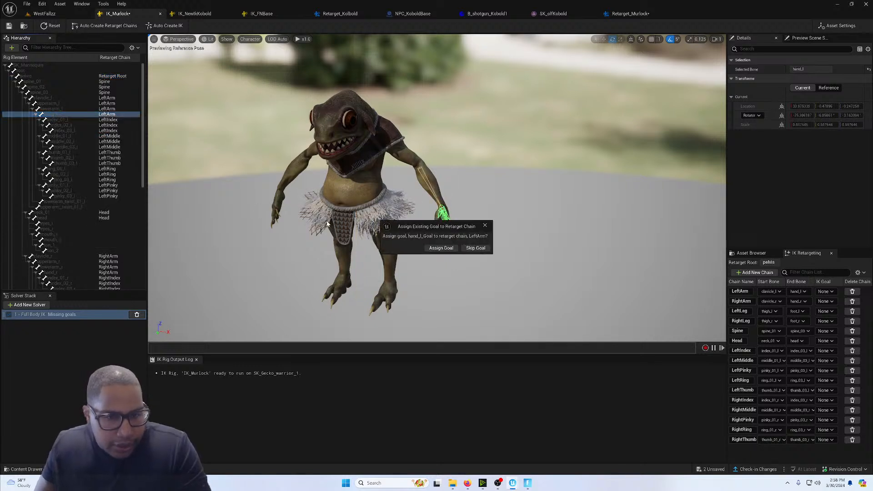
pyautogui.click(441, 248)
# Create an IK goal on the hand_r bone and assign it to the RightArm retarget chain.
pyautogui.scroll(-5, 47, 208)
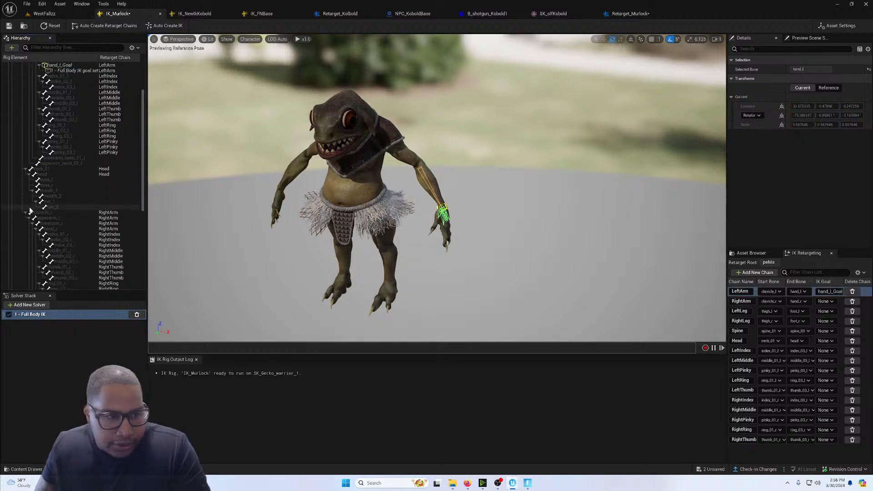
pyautogui.click(51, 175)
pyautogui.rightClick(52, 174)
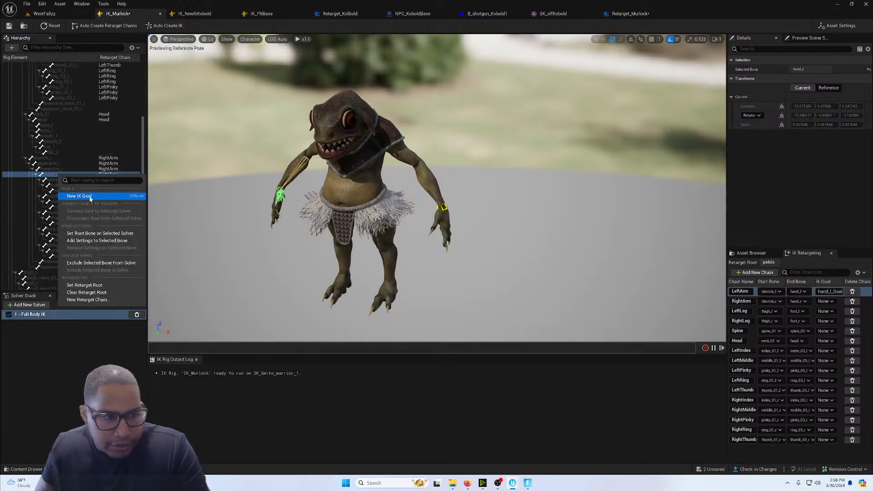
pyautogui.click(87, 197)
pyautogui.click(440, 248)
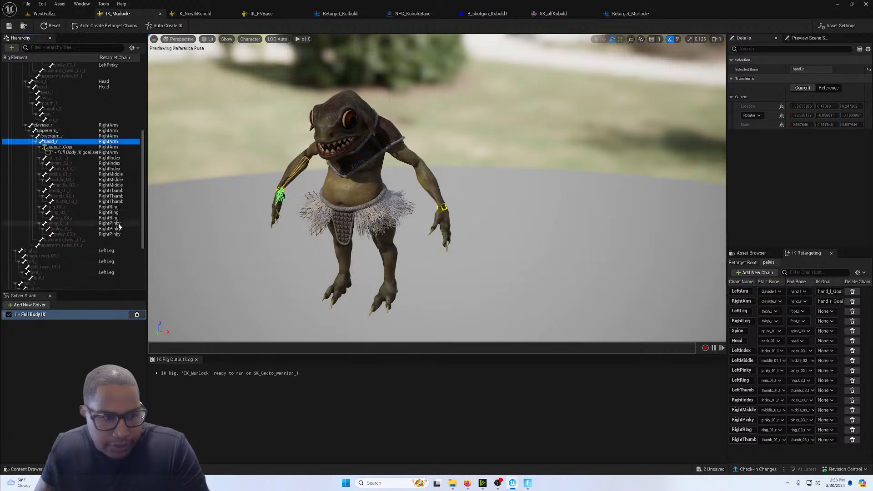
# Create an IK goal on the foot_l bone and assign it to the LeftLeg retarget chain.
pyautogui.scroll(-5, 79, 229)
pyautogui.click(47, 195)
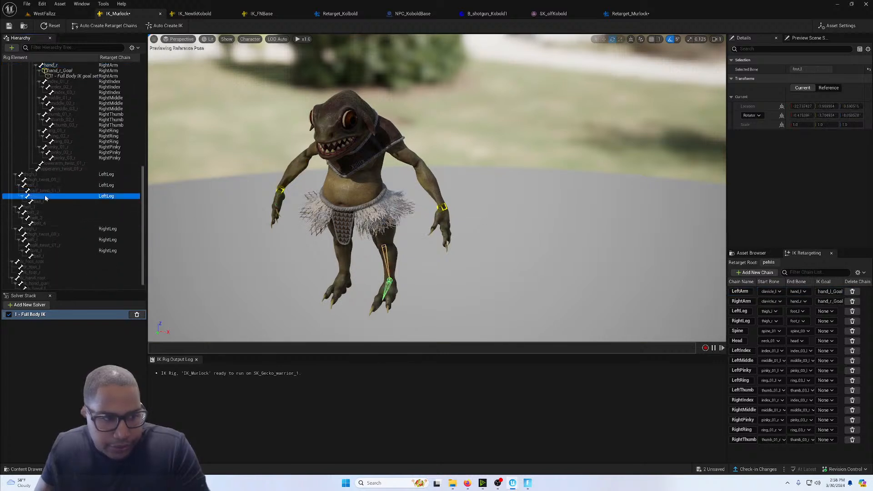
pyautogui.rightClick(46, 196)
pyautogui.click(66, 218)
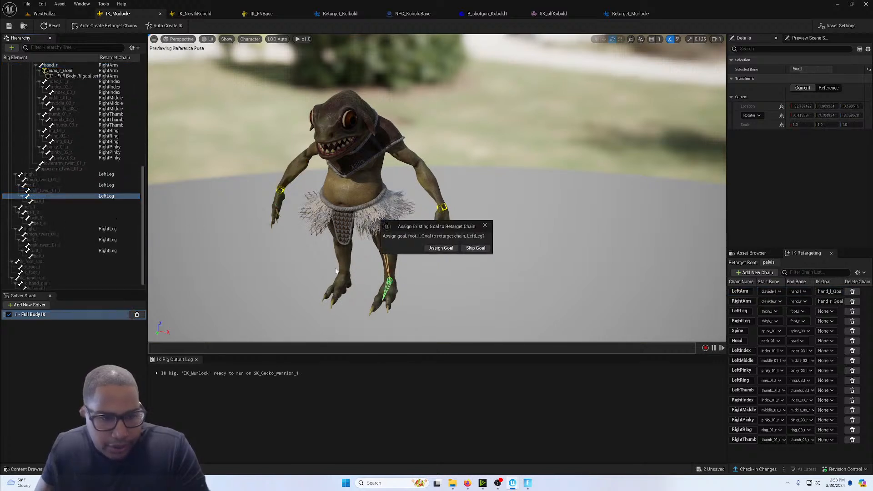
pyautogui.click(441, 248)
# Create an IK goal on the foot_r bone, assign it to the RightLeg chain, and save the IK_Murlock rig.
pyautogui.scroll(-1, 76, 233)
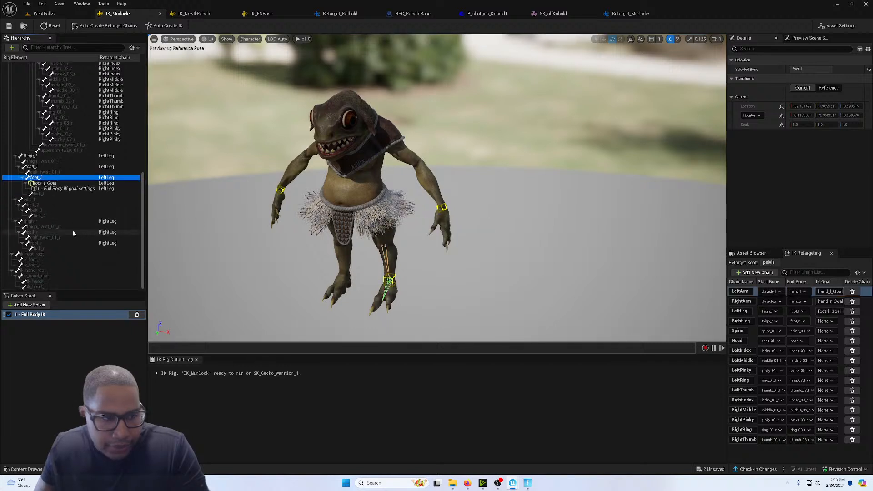
pyautogui.click(46, 245)
pyautogui.rightClick(46, 245)
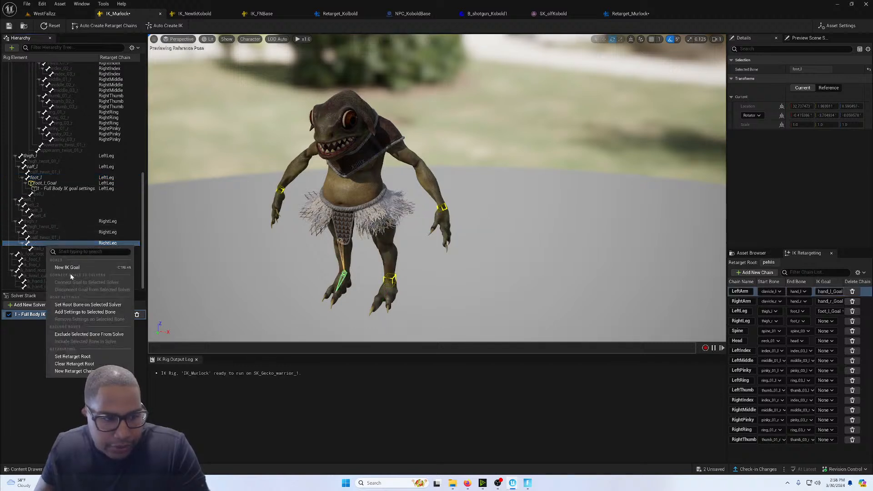
pyautogui.click(66, 268)
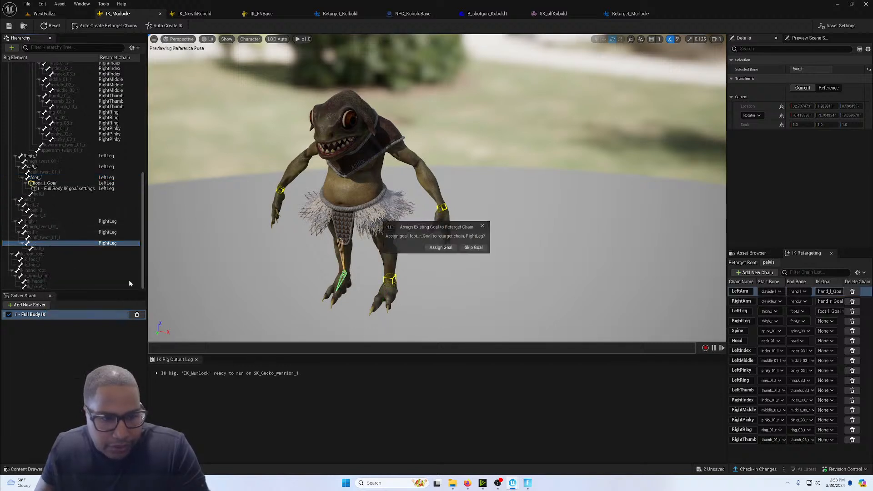
pyautogui.click(439, 248)
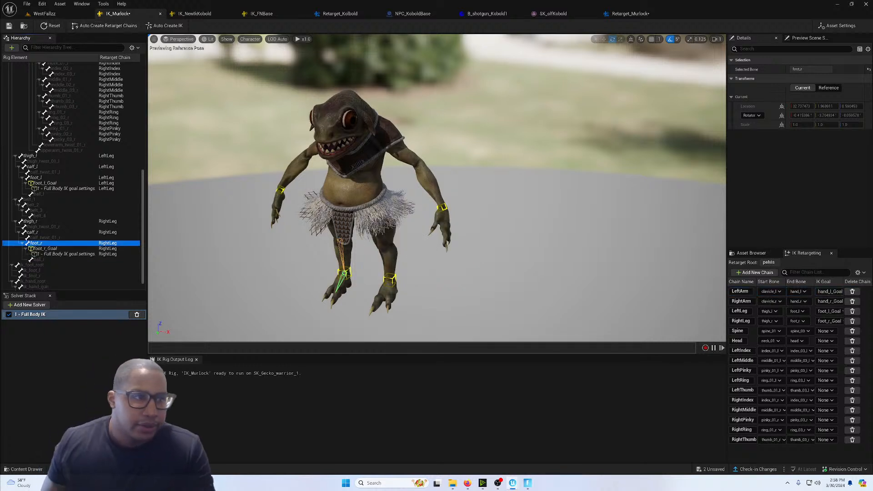
pyautogui.click(8, 26)
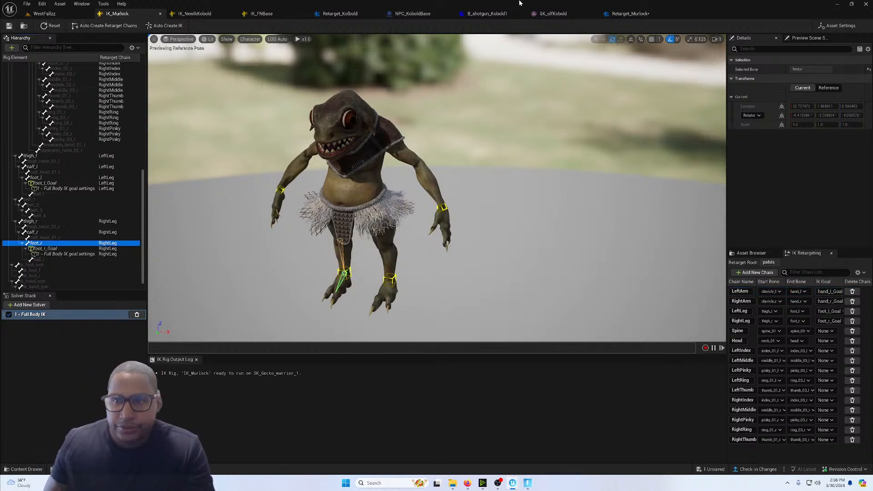
# In Retarget_Murlock, set the RightArm's Blend to Source to about 0.97 and Extension to about 0.95, and slightly raise its Scale Vertical.
pyautogui.click(619, 14)
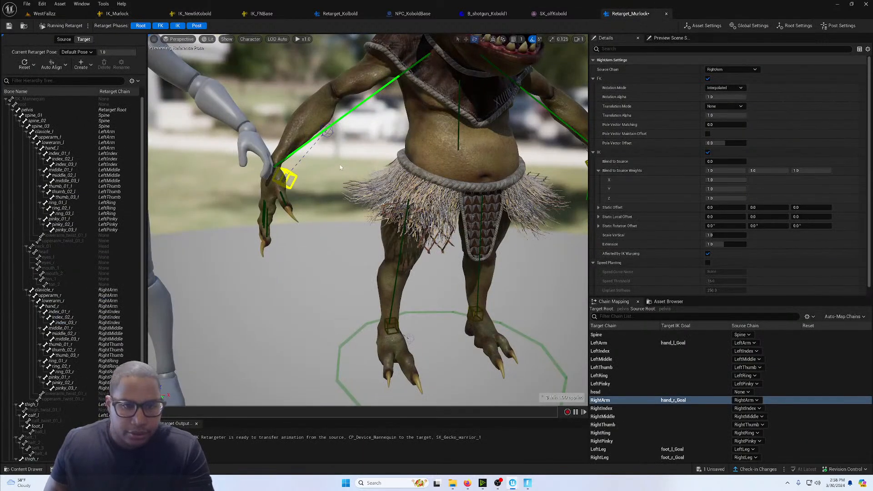
pyautogui.moveTo(340, 168); pyautogui.dragTo(283, 153, button='right')
pyautogui.press('w')
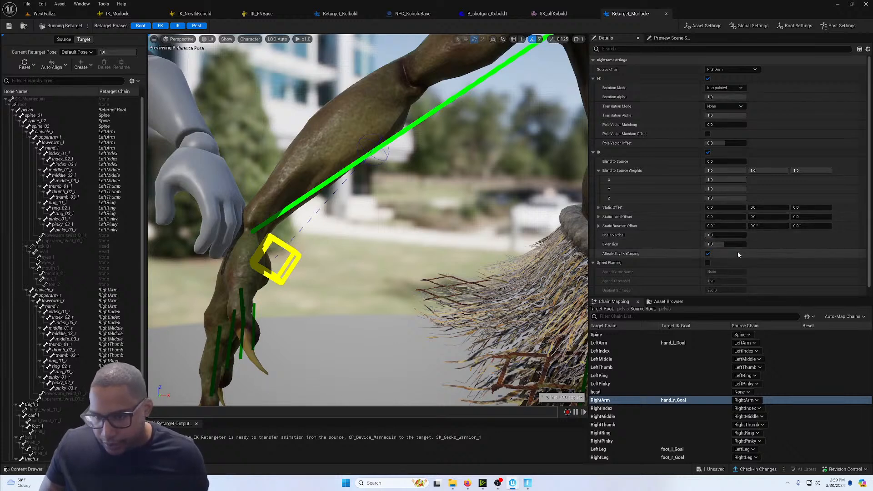
pyautogui.moveTo(724, 161); pyautogui.dragTo(745, 162)
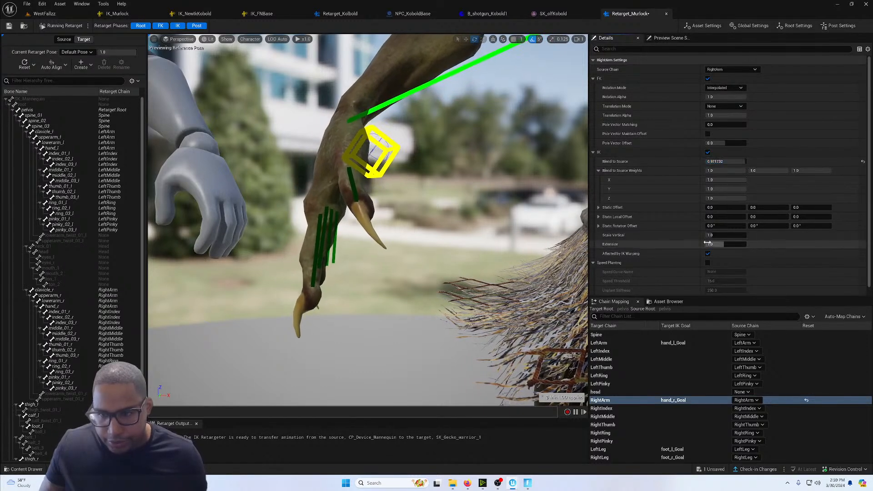
pyautogui.moveTo(710, 235); pyautogui.dragTo(696, 251)
# Select the Murlock's left hand goal and set Blend to Source to about 0.96, Scale Vertical to about 1.03 and Extension to about 0.95.
pyautogui.press('s')
pyautogui.moveTo(545, 233); pyautogui.dragTo(544, 233, button='right')
pyautogui.press('d')
pyautogui.press('w')
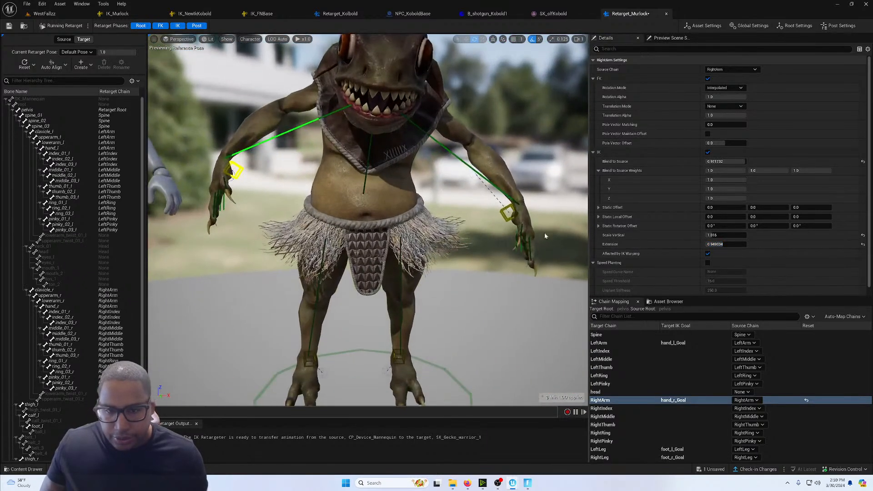
pyautogui.click(507, 214)
pyautogui.press('f')
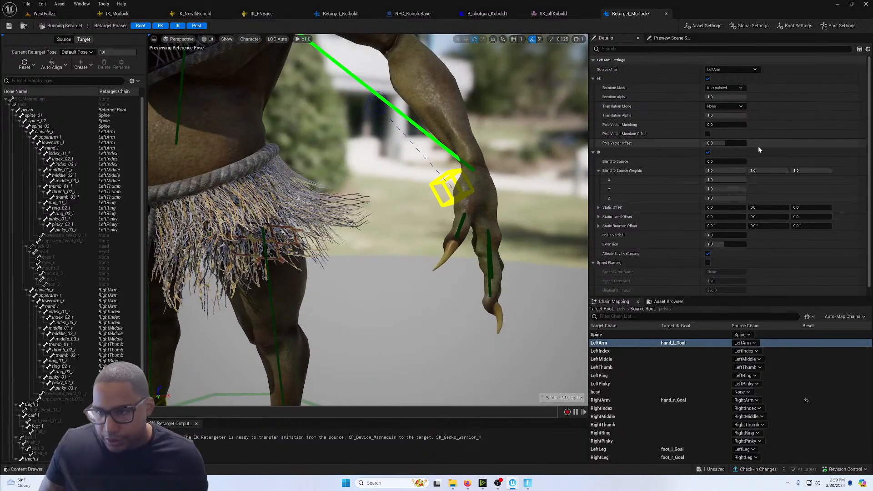
pyautogui.moveTo(721, 161); pyautogui.dragTo(746, 162)
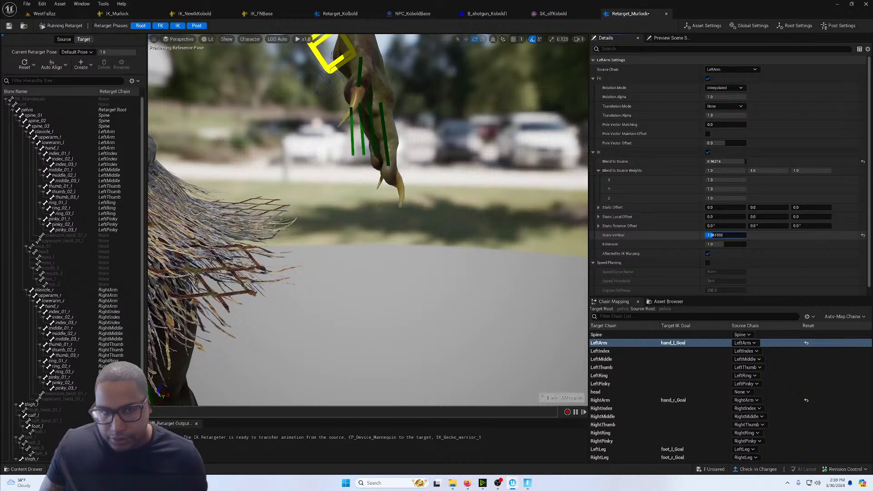
pyautogui.moveTo(713, 235); pyautogui.dragTo(722, 245)
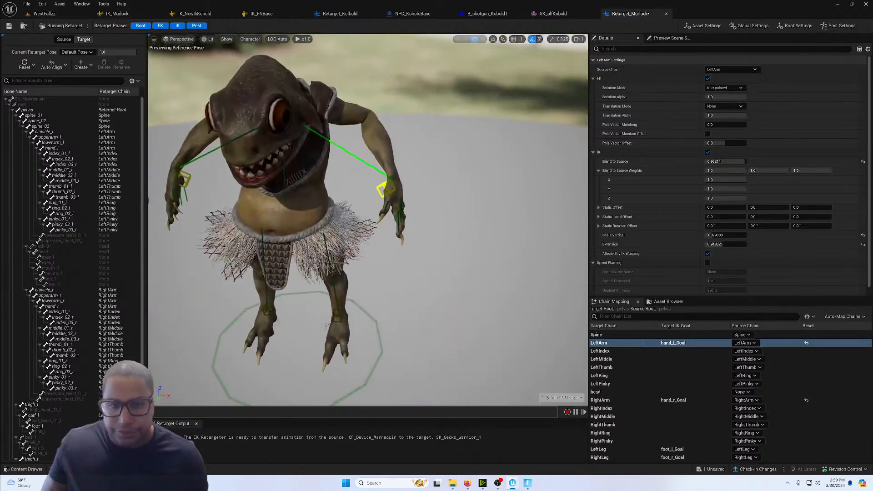
pyautogui.press('a')
pyautogui.moveTo(574, 200); pyautogui.dragTo(574, 199, button='right')
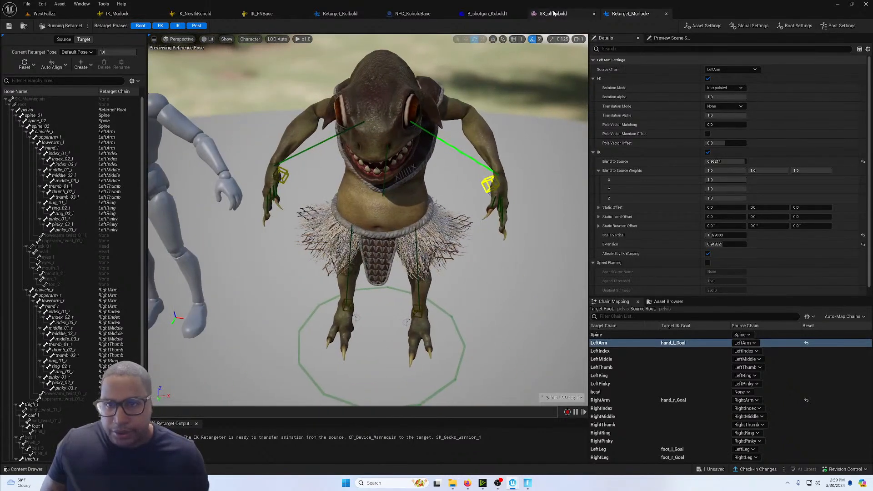
# Switch to the Retarget_Kolbold asset and lower the LeftArm chain's Scale Vertical to about 0.87.
pyautogui.click(472, 15)
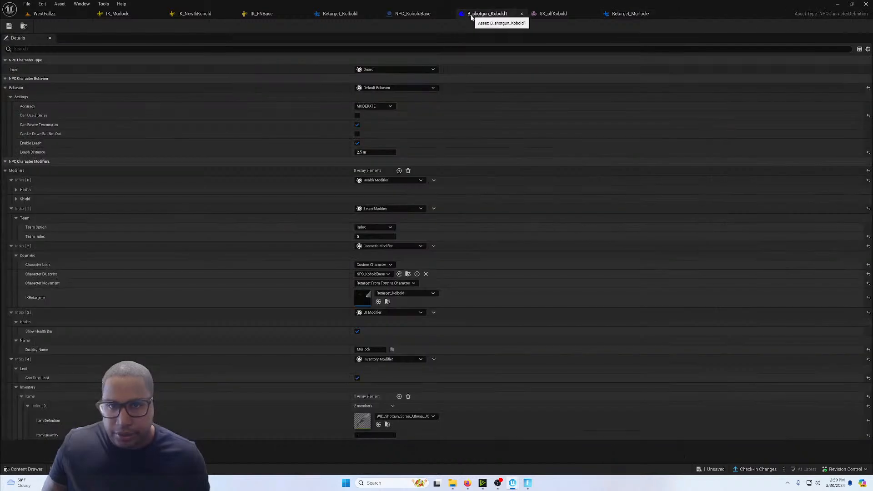
pyautogui.click(346, 13)
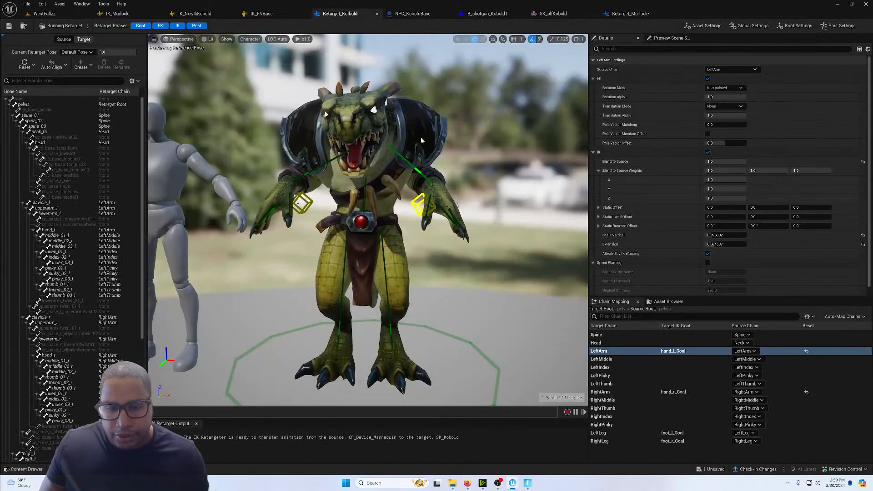
pyautogui.moveTo(421, 141)
pyautogui.mouseDown(button='right')
pyautogui.moveTo(418, 157)
pyautogui.moveTo(448, 143)
pyautogui.moveTo(428, 149)
pyautogui.mouseUp(button='right')
pyautogui.press('w')
pyautogui.press('s')
pyautogui.press('w')
pyautogui.press('a')
pyautogui.press('w')
pyautogui.press('s')
pyautogui.press('d')
pyautogui.press('a')
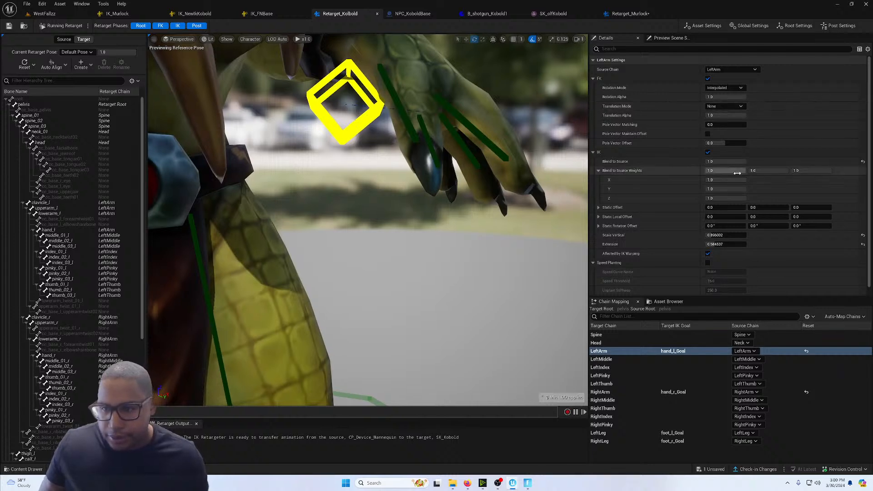
pyautogui.moveTo(714, 236)
pyautogui.mouseDown()
pyautogui.moveTo(732, 235)
pyautogui.moveTo(705, 236)
pyautogui.mouseUp()
# Inspect the kobold's left hand up close and readjust the LeftArm's Scale Vertical to about 0.91 and Extension to about 0.59.
pyautogui.moveTo(454, 196); pyautogui.dragTo(469, 170, button='right')
pyautogui.press('s')
pyautogui.press('s')
pyautogui.press('d')
pyautogui.press('w')
pyautogui.press('w')
pyautogui.press('s')
pyautogui.press('w')
pyautogui.press('w')
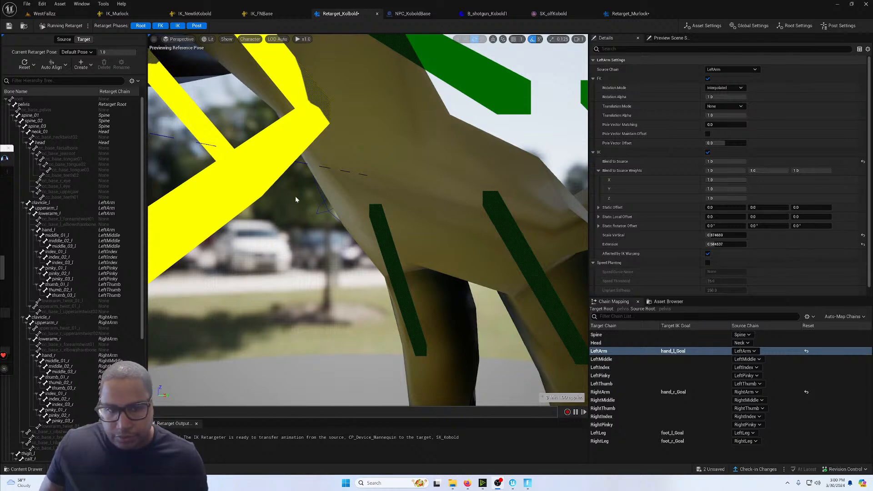
pyautogui.moveTo(327, 176); pyautogui.dragTo(327, 175, button='right')
pyautogui.press('s')
pyautogui.press('w')
pyautogui.press('s')
pyautogui.press('s')
pyautogui.press('w')
pyautogui.press('s')
pyautogui.press('w')
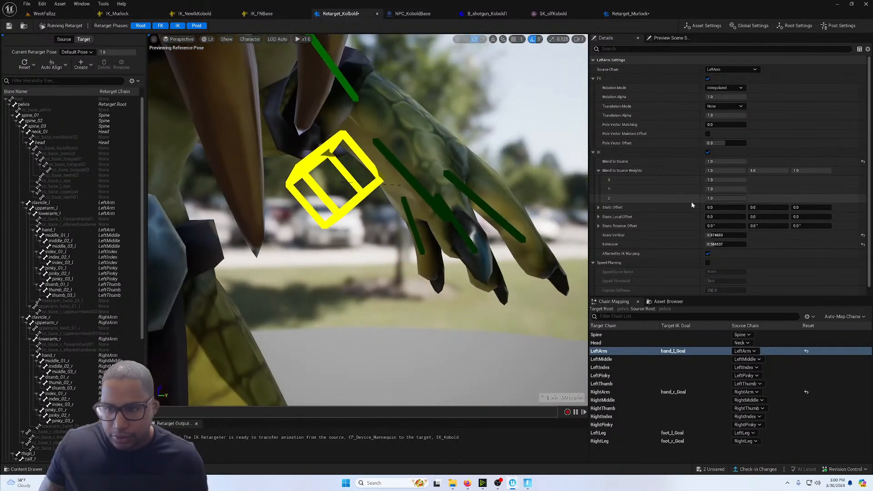
pyautogui.moveTo(711, 235); pyautogui.dragTo(712, 235)
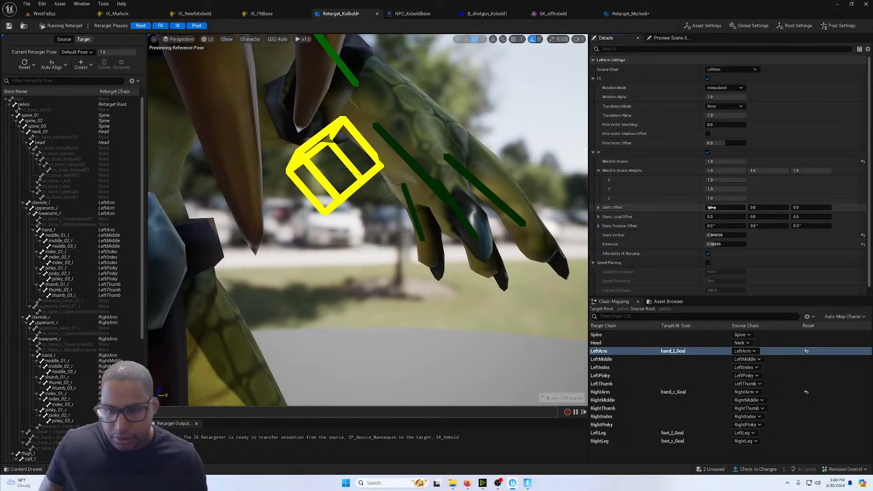
# Set the kobold LeftArm's Static Offset to about 1.5 on X and -5.1 on Y.
pyautogui.moveTo(725, 207); pyautogui.dragTo(730, 207)
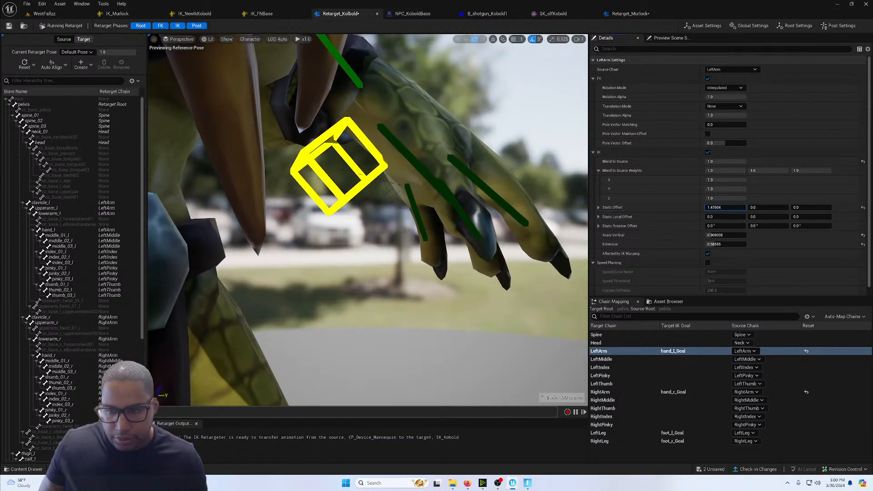
pyautogui.moveTo(768, 207); pyautogui.dragTo(764, 207)
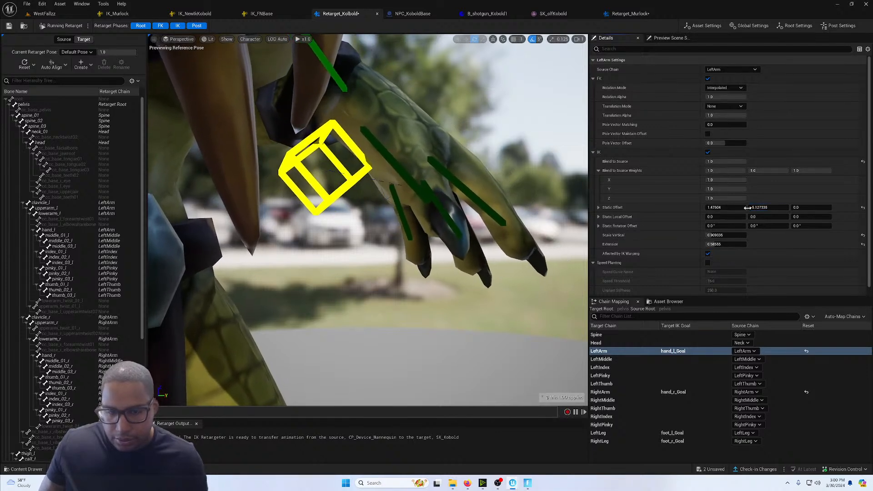
pyautogui.press('f')
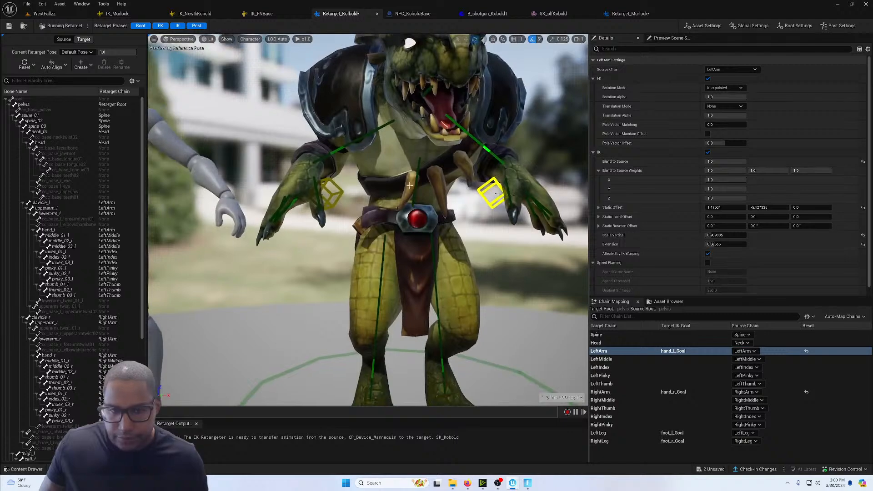
# Select the kobold's right hand goal, fine-tune its Scale Vertical and Extension, and set Static Offset Y to about -7.4.
pyautogui.click(327, 181)
pyautogui.press('f')
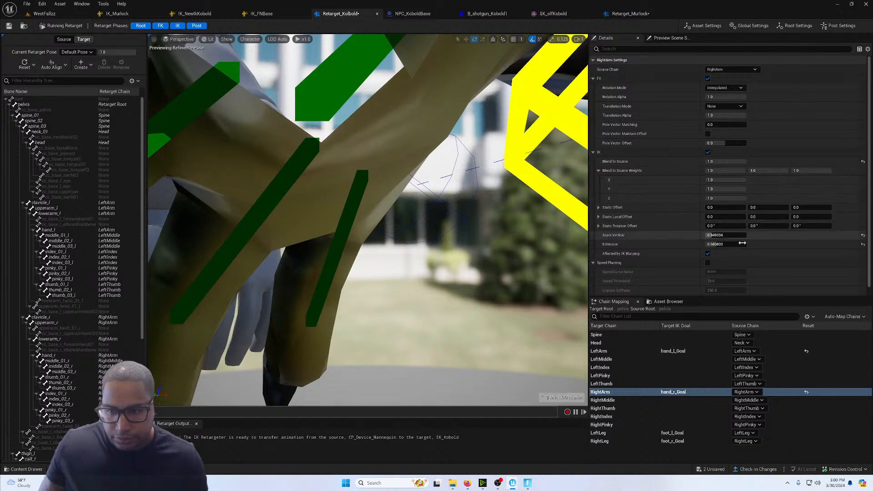
pyautogui.moveTo(726, 235); pyautogui.dragTo(724, 244)
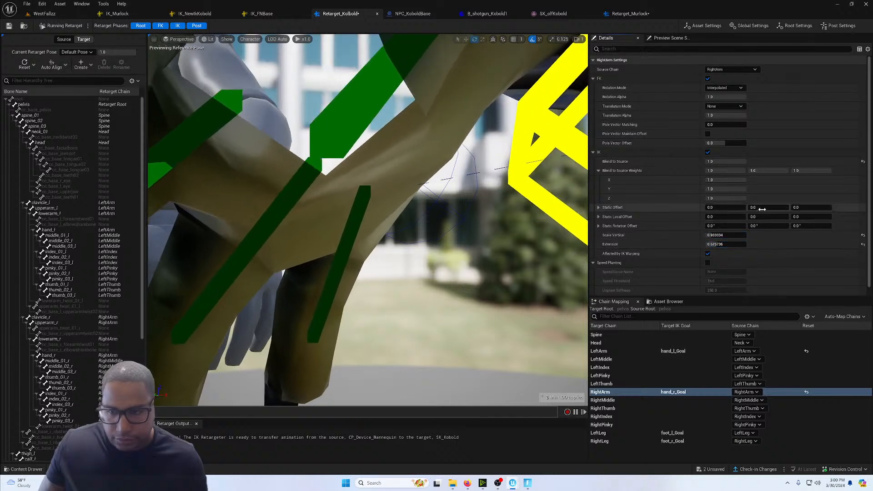
pyautogui.moveTo(761, 208); pyautogui.dragTo(746, 210)
pyautogui.moveTo(553, 179); pyautogui.dragTo(530, 191, button='right')
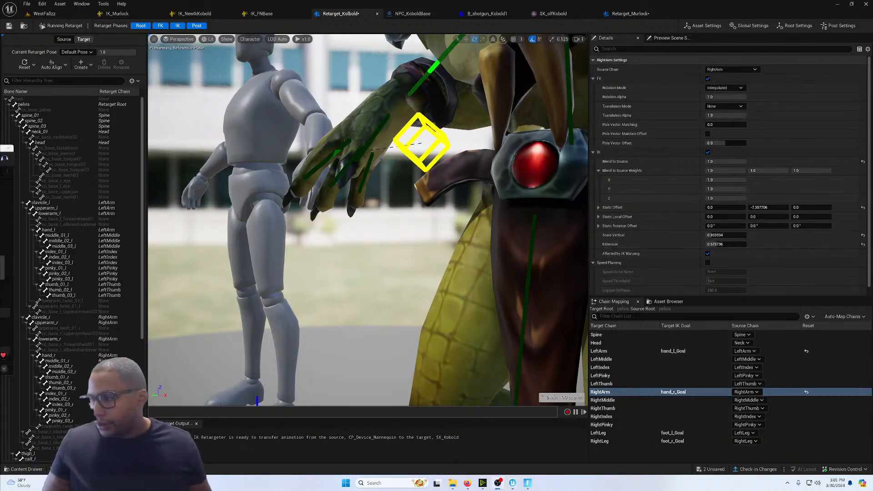
# Switch to the WestFallzz level and push the changes to the session, saving Retarget_Kolbold and Retarget_Murlock.
pyautogui.click(44, 14)
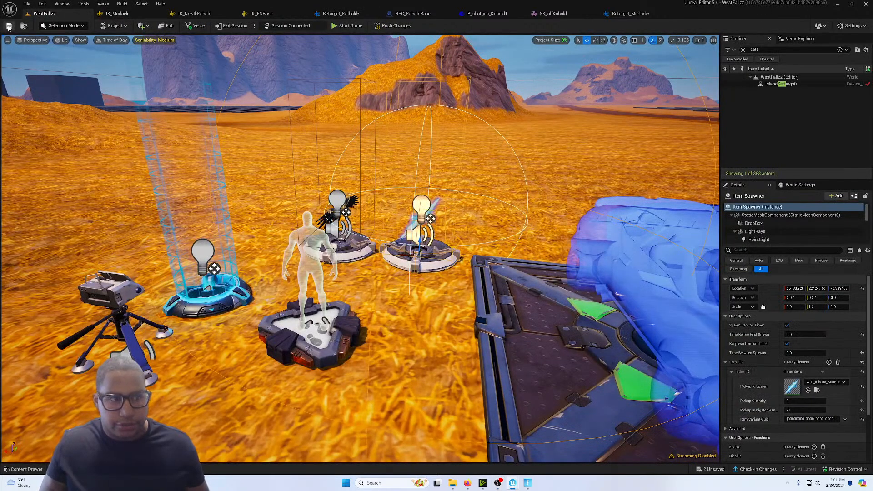
pyautogui.click(395, 27)
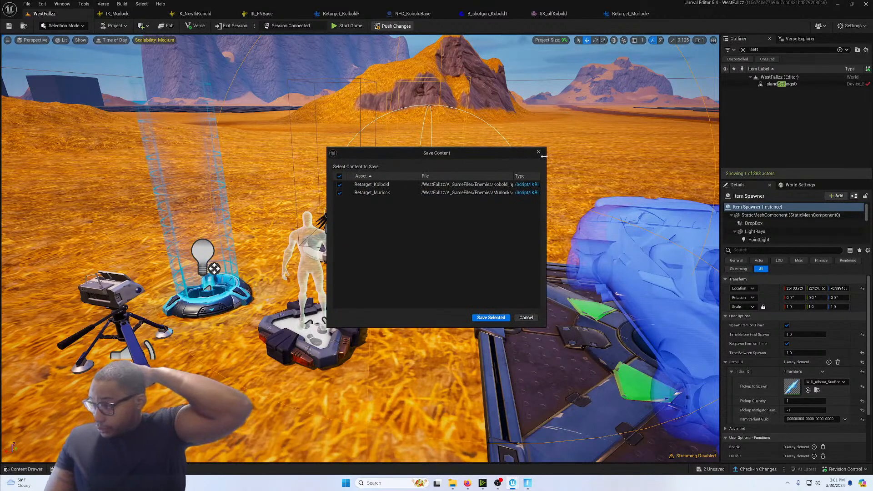
pyautogui.click(492, 318)
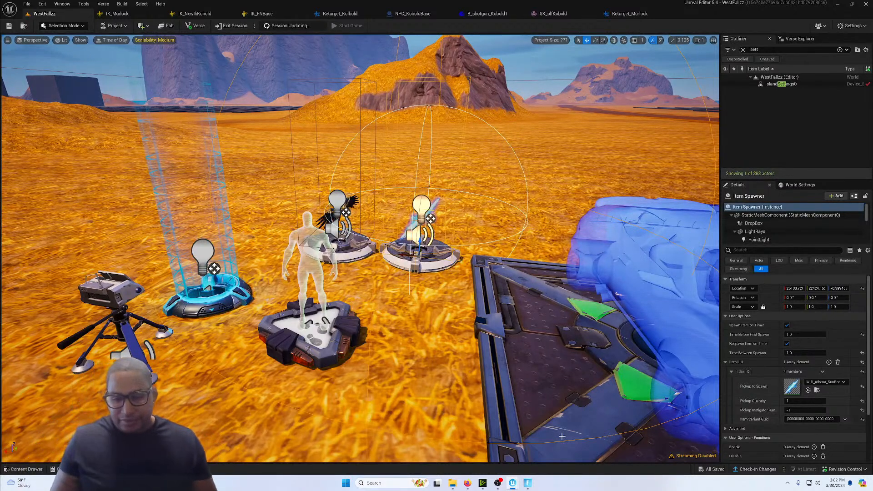
# Switch to the Fortnite client and walk around the car and item spawners while the session update is prepared.
pyautogui.click(528, 484)
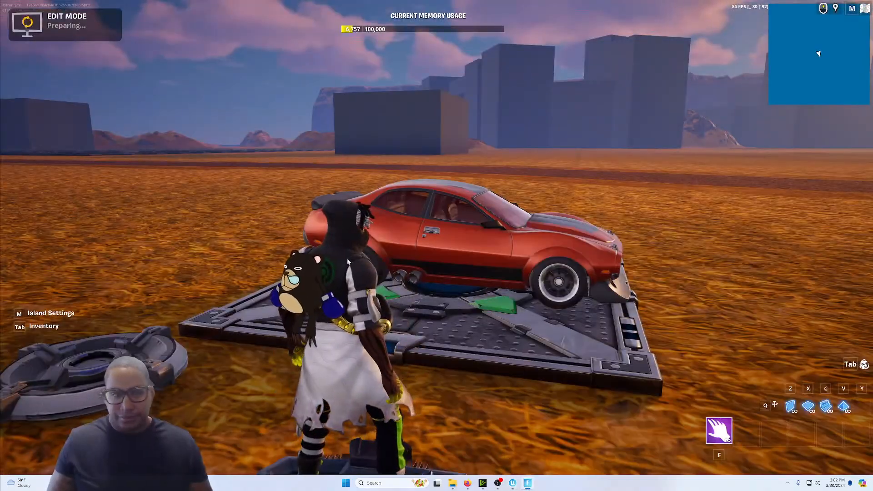
pyautogui.press('w')
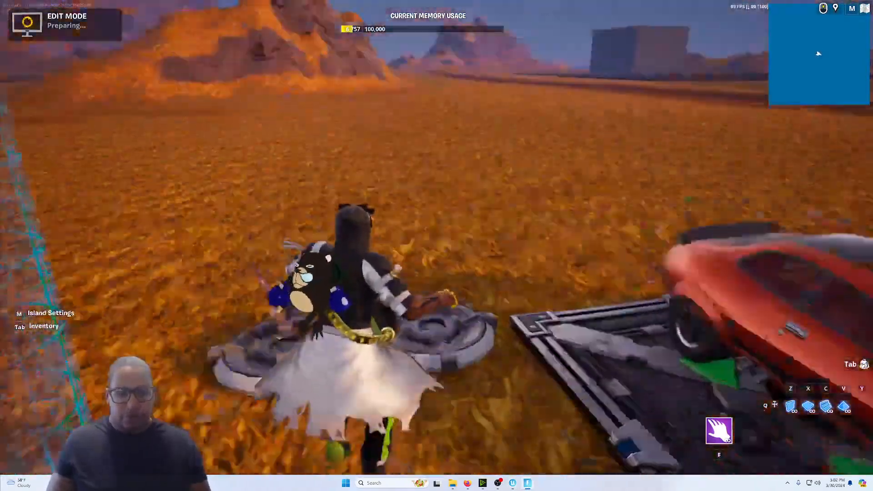
pyautogui.press('w')
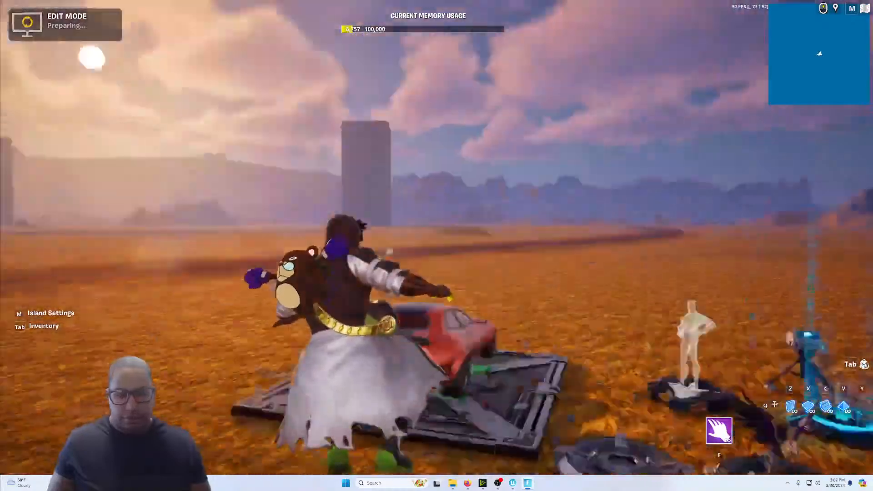
pyautogui.press('w')
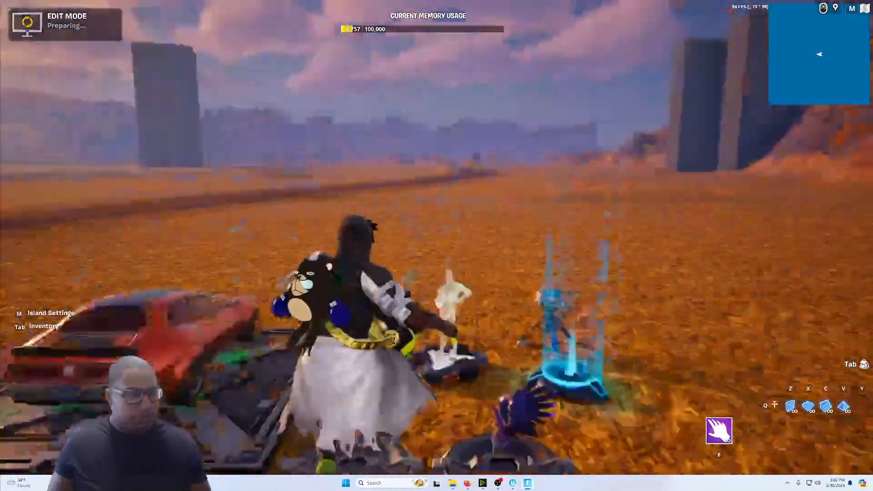
pyautogui.press('d')
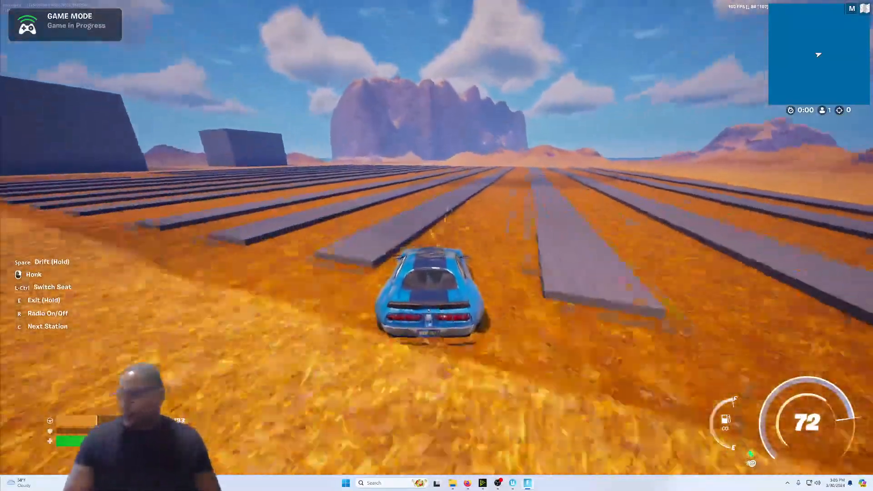
# Drive across the desert to the bow-wielding NPCs and circle them on foot to inspect their arm poses in game.
pyautogui.press('w')
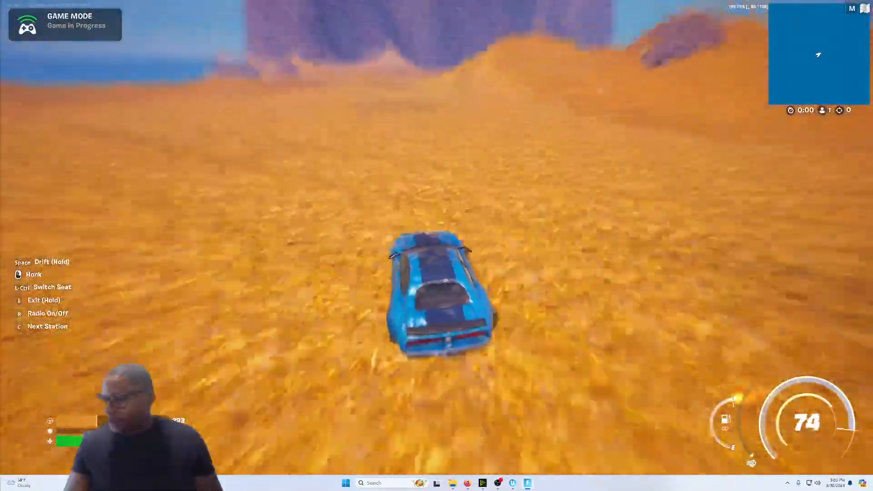
pyautogui.press('d')
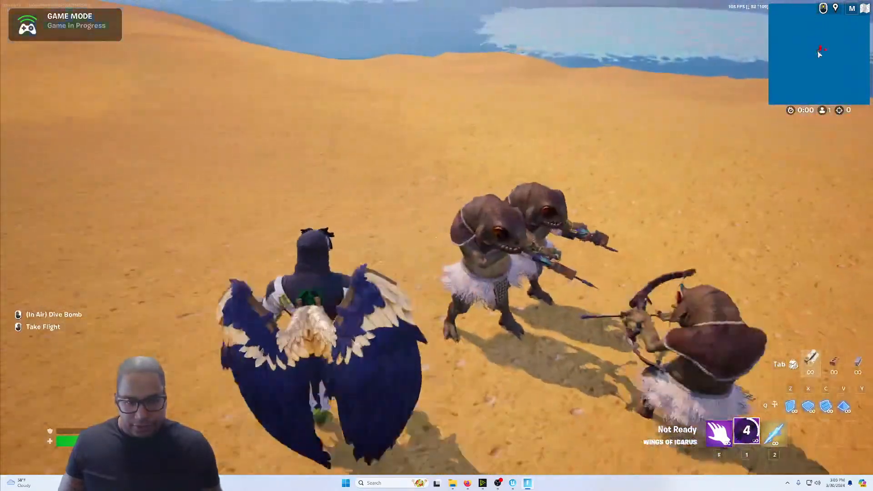
pyautogui.press('a')
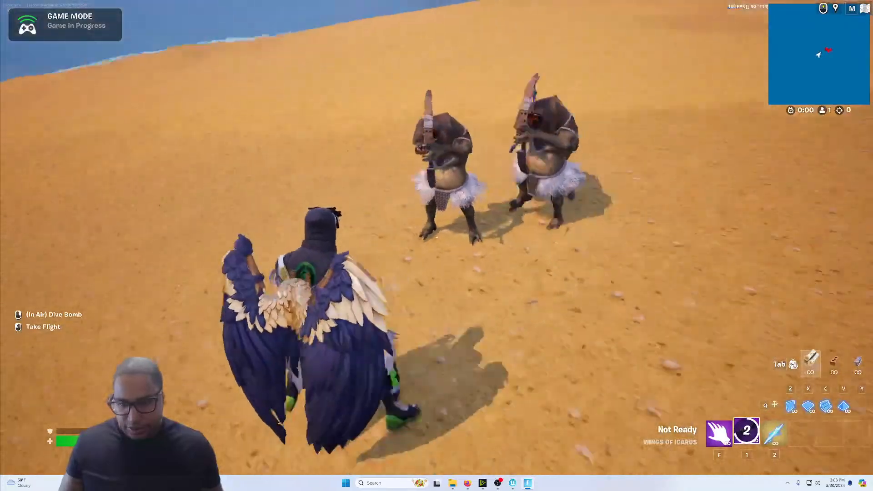
pyautogui.press('d')
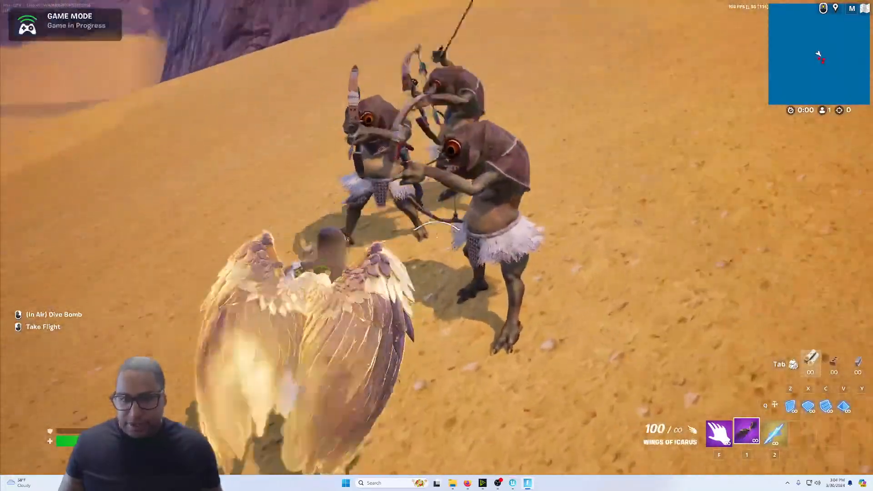
pyautogui.press('d')
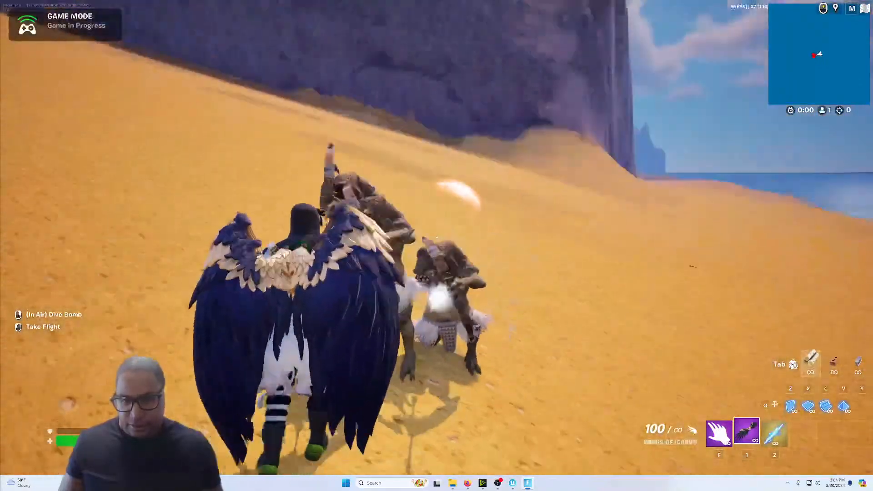
# Equip the Thunderbolt of Zeus and attack the group of bow-wielding NPCs twice.
pyautogui.press('2')
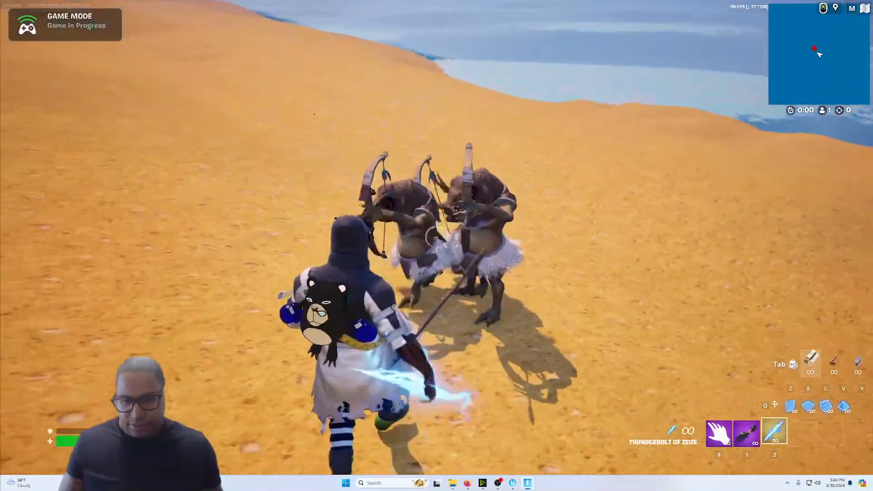
pyautogui.click(437, 237)
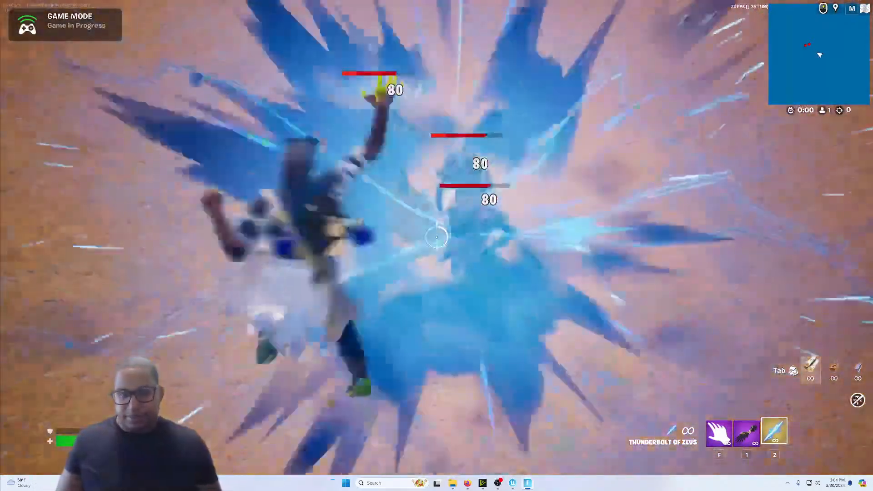
pyautogui.click(437, 237)
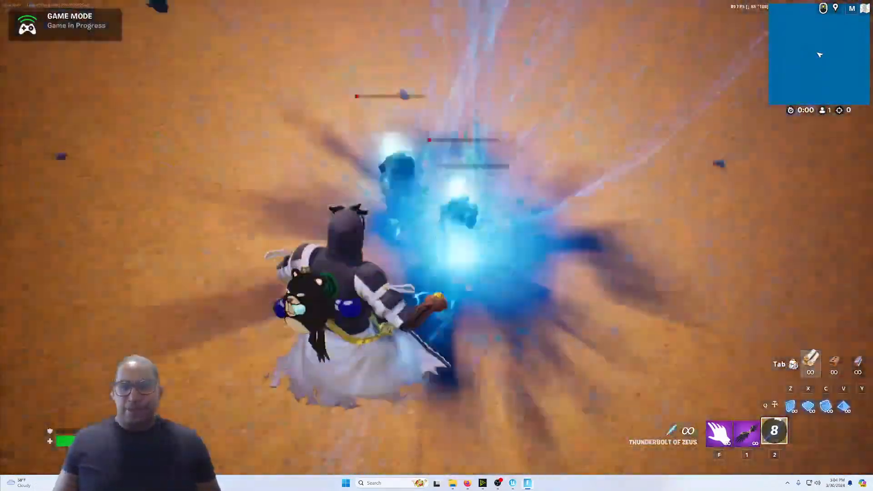
# End the running playtest to return to edit mode, and open the Windows Start menu.
pyautogui.press('Escape')
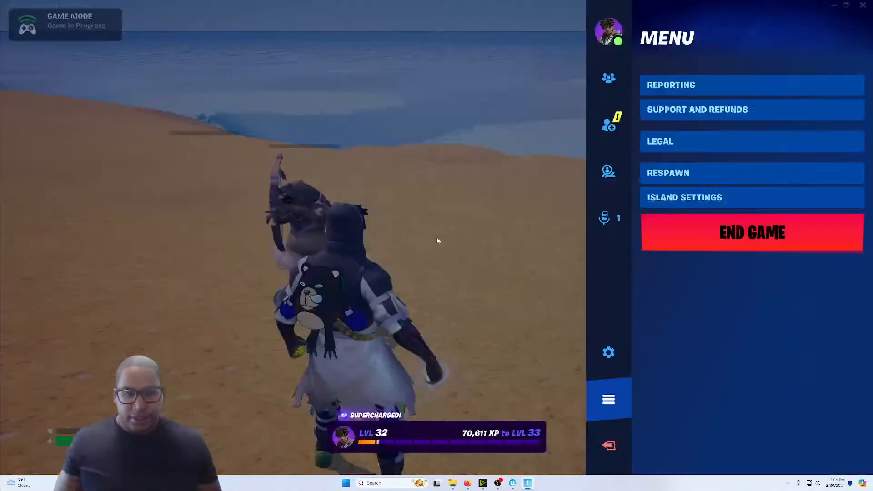
pyautogui.click(677, 241)
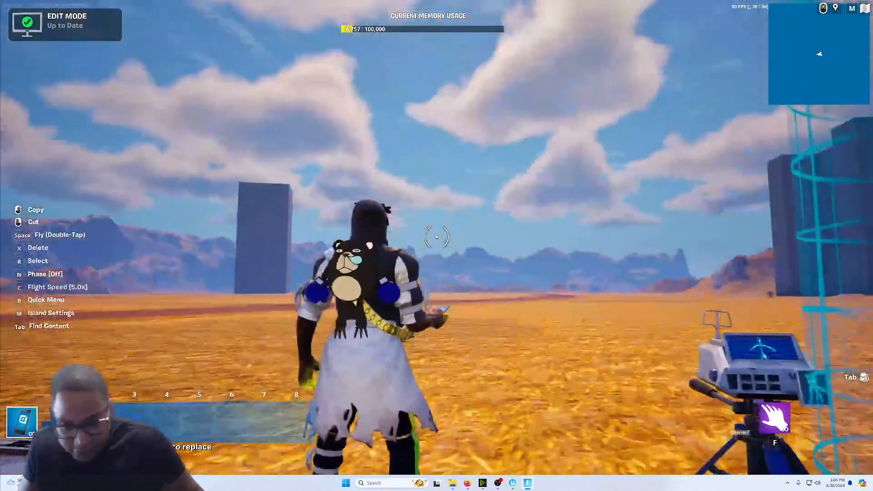
pyautogui.press('super')
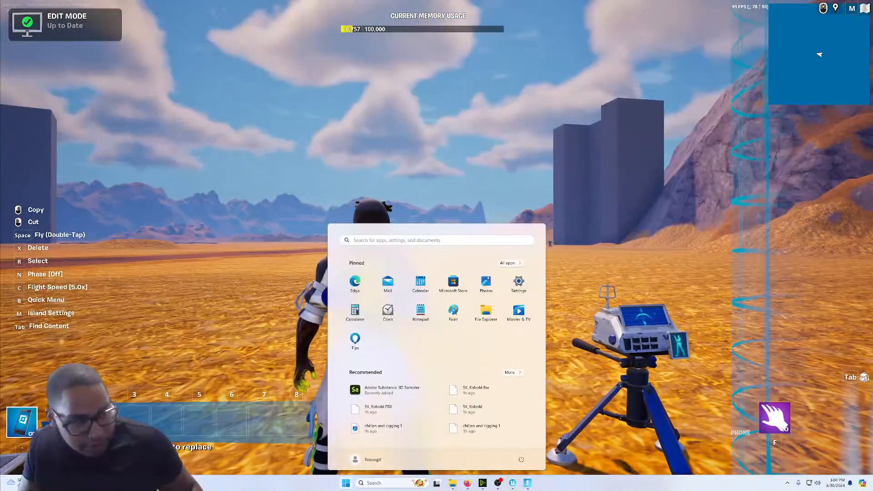